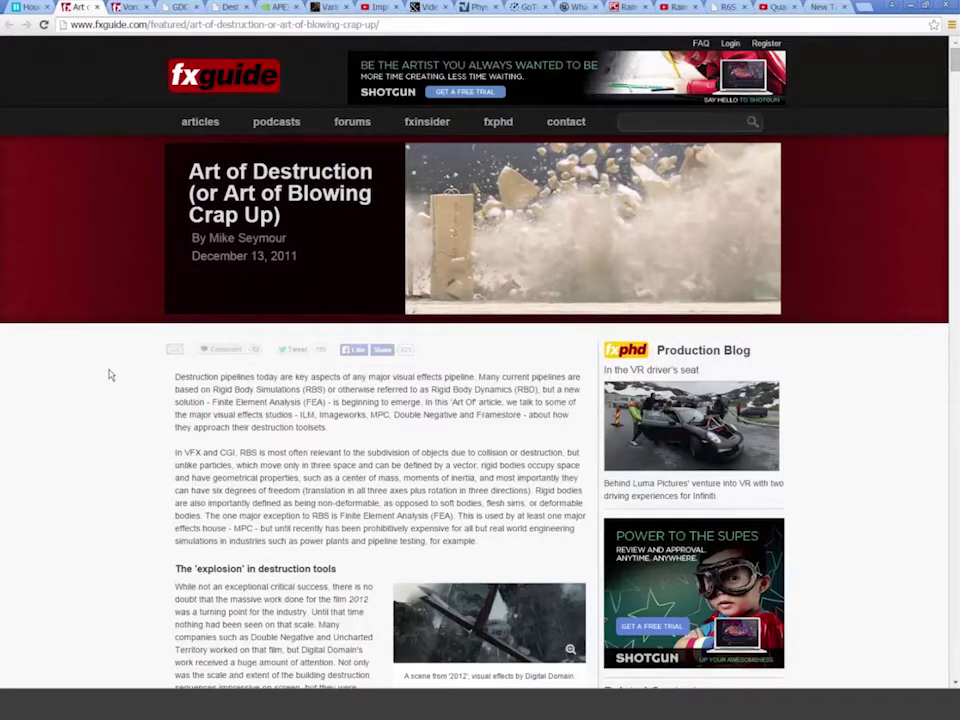
- Skim the fxguide article "Art of Destruction (or Art of Blowing Crap Up)" and return to its beginning
scroll(111, 375, down, 1)
scroll(137, 348, down, 1)
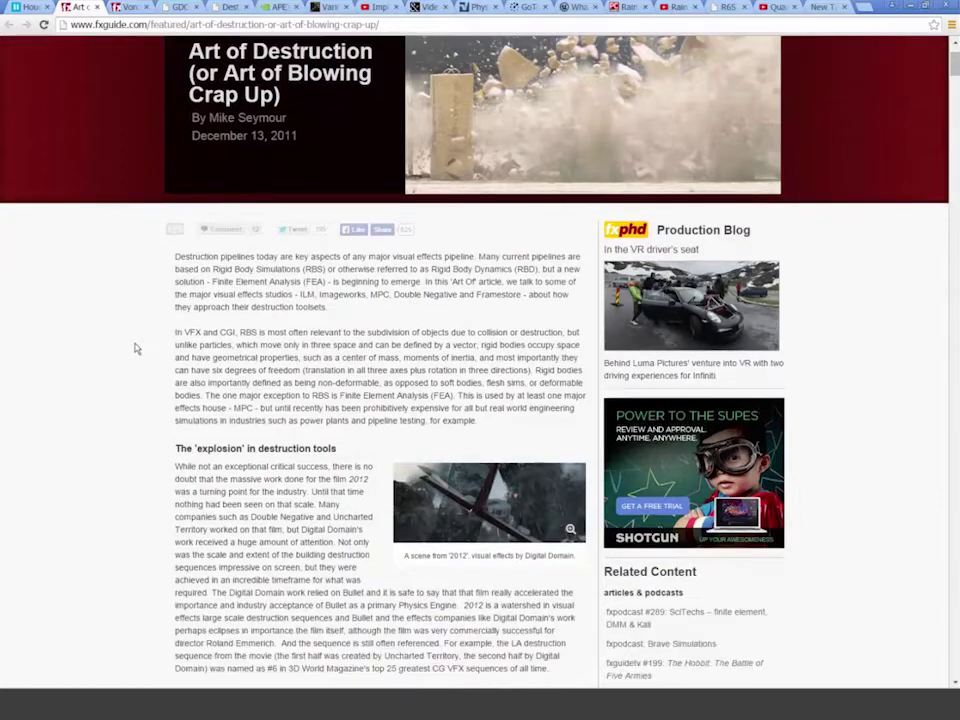
scroll(137, 348, down, 1)
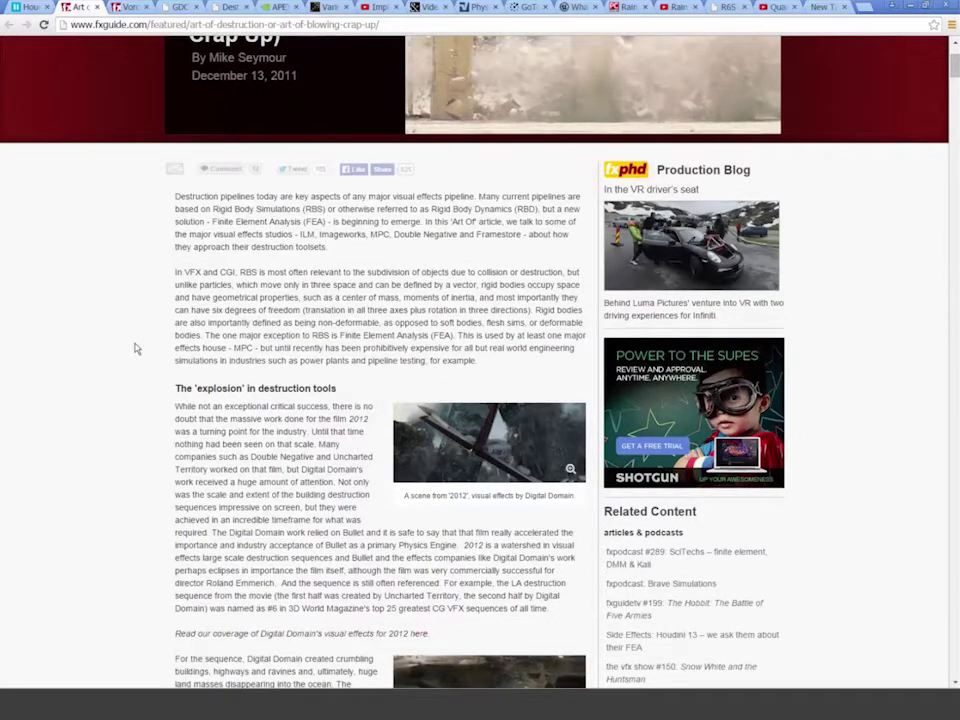
scroll(137, 348, down, 7)
scroll(137, 348, down, 5)
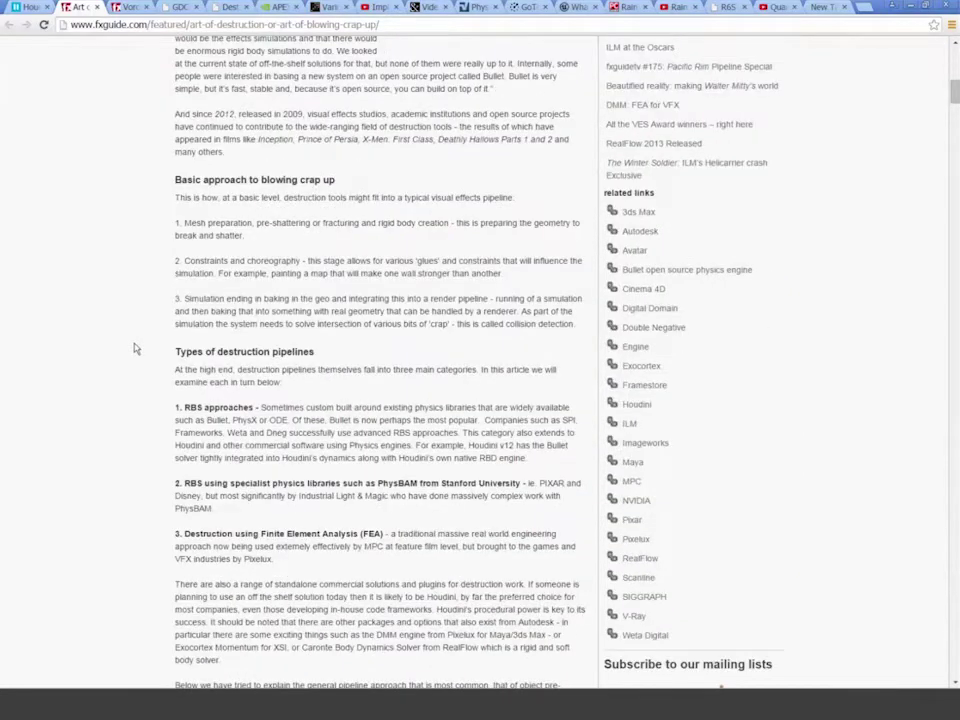
scroll(137, 348, down, 1)
scroll(137, 348, down, 7)
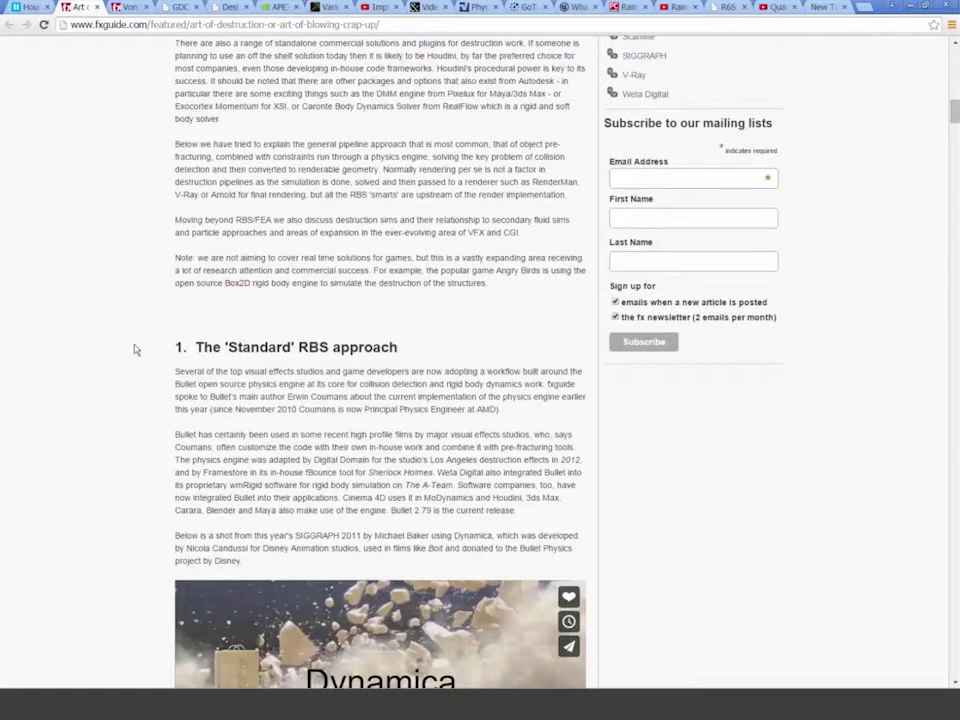
scroll(137, 348, down, 5)
scroll(137, 352, down, 15)
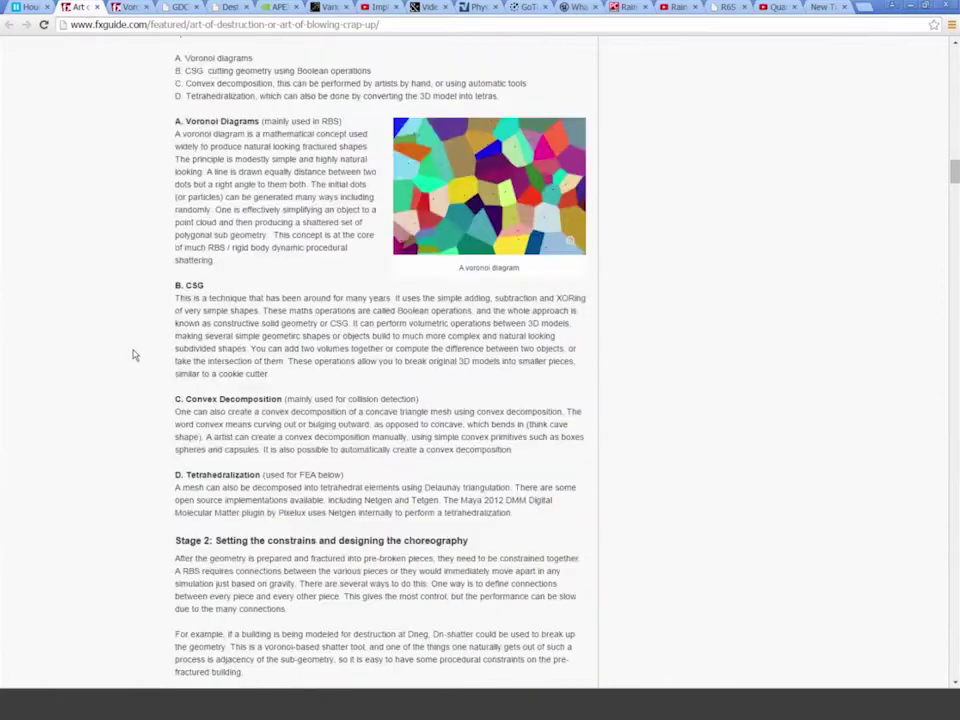
scroll(134, 356, down, 5)
scroll(133, 356, down, 10)
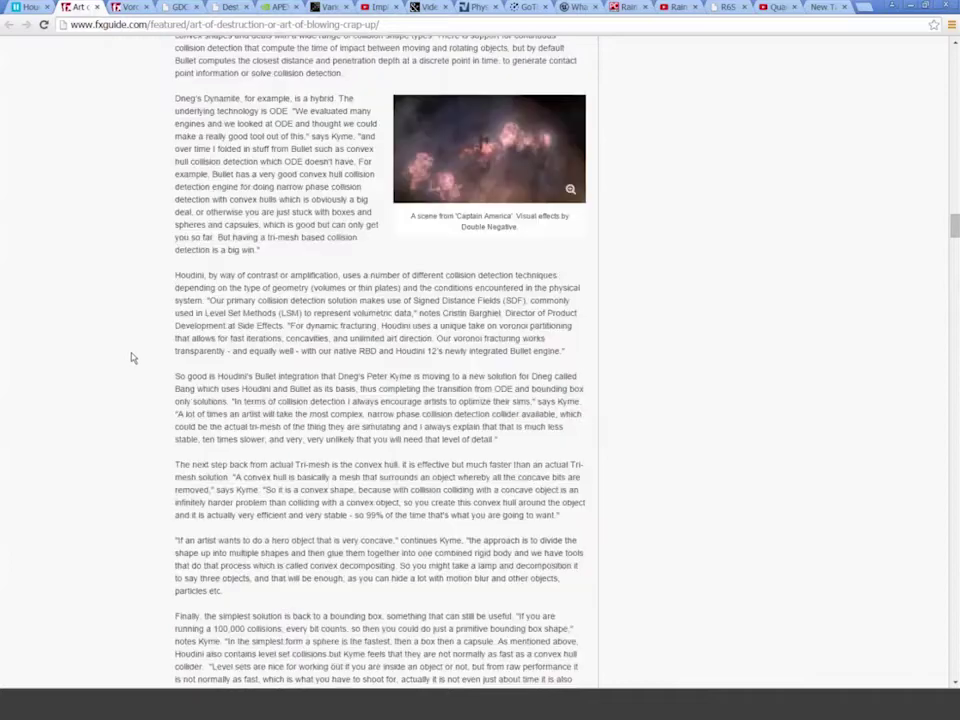
scroll(131, 357, down, 5)
drag(955, 240, 955, 296)
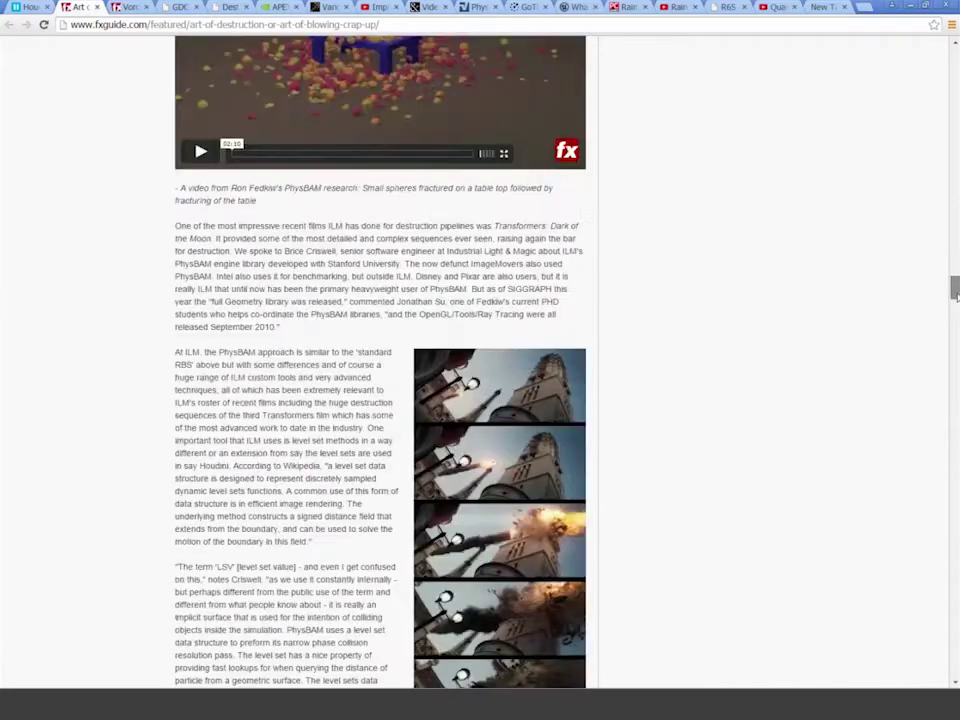
key(Home)
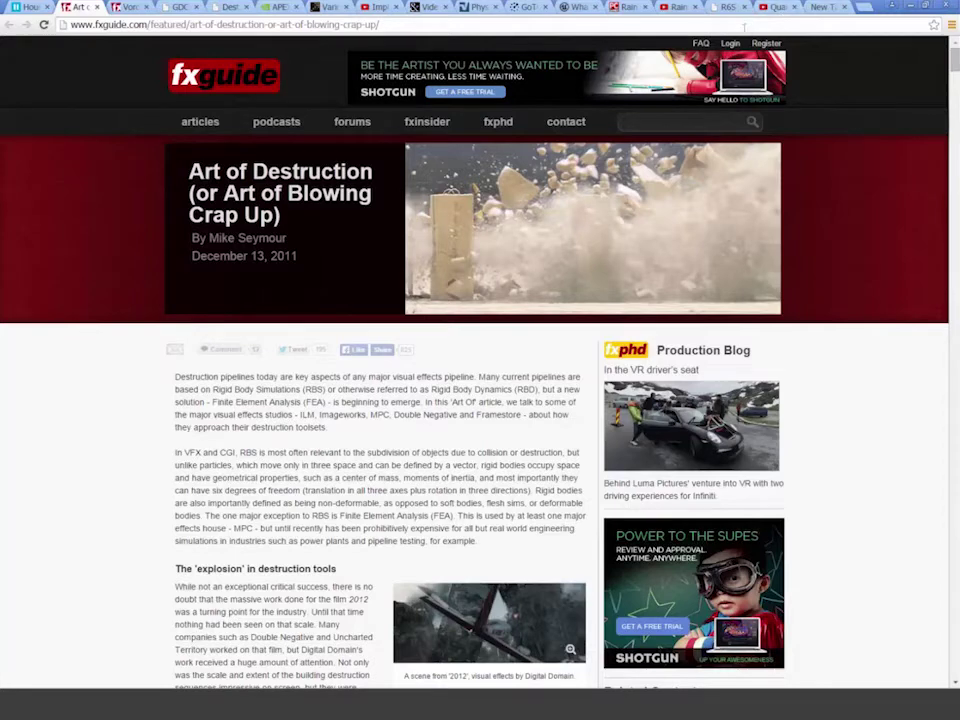
- Switch to the already open Unreal Engine website, go to its blog and skim the recent posts
click(574, 8)
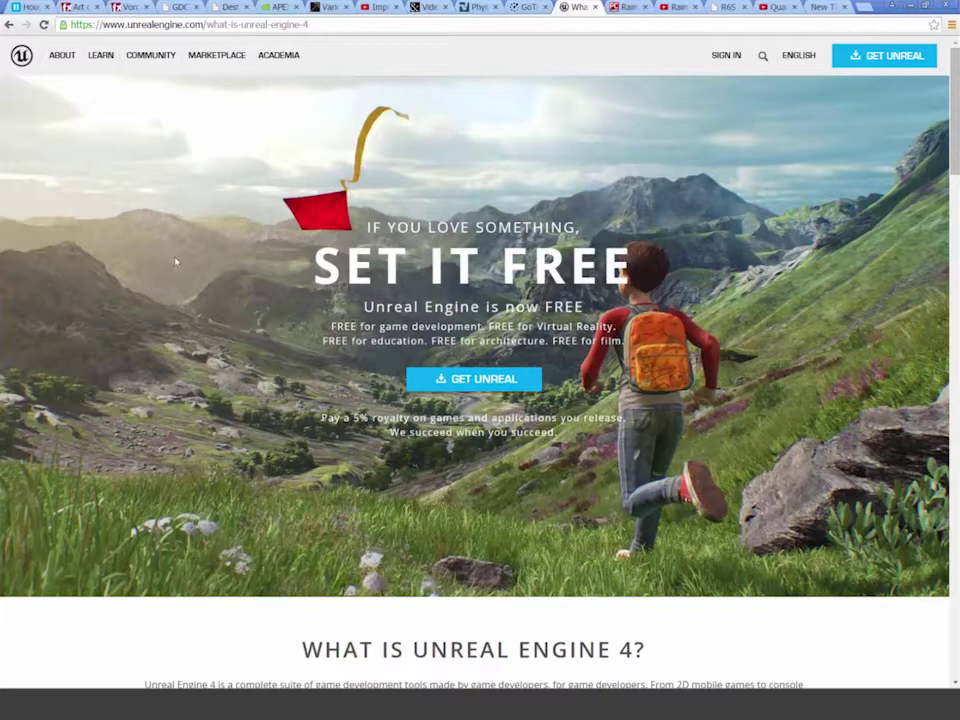
click(26, 58)
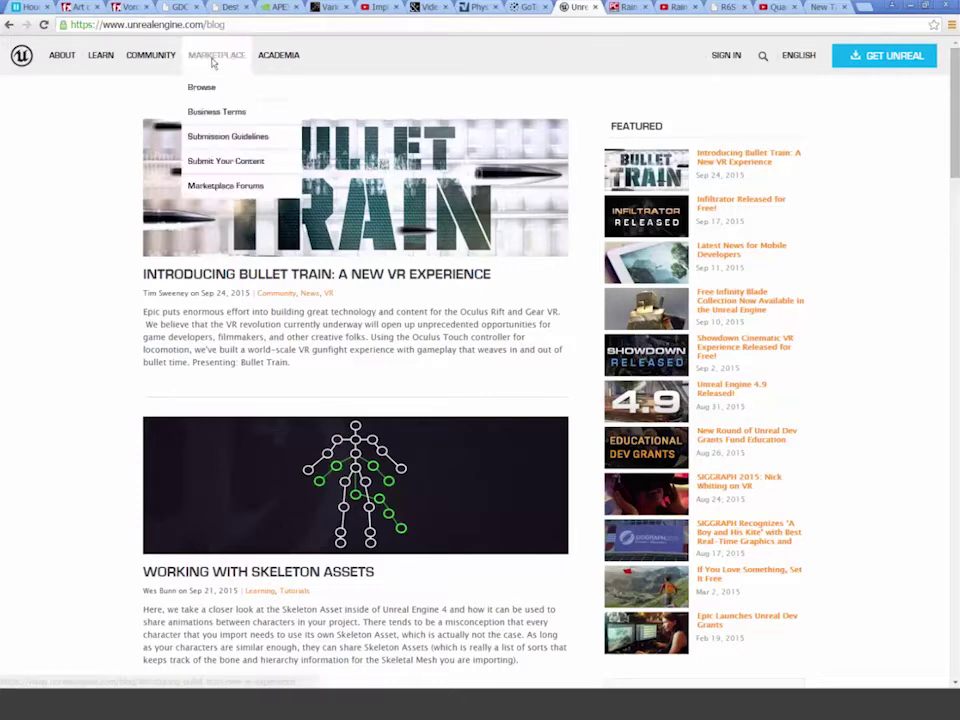
scroll(388, 161, down, 5)
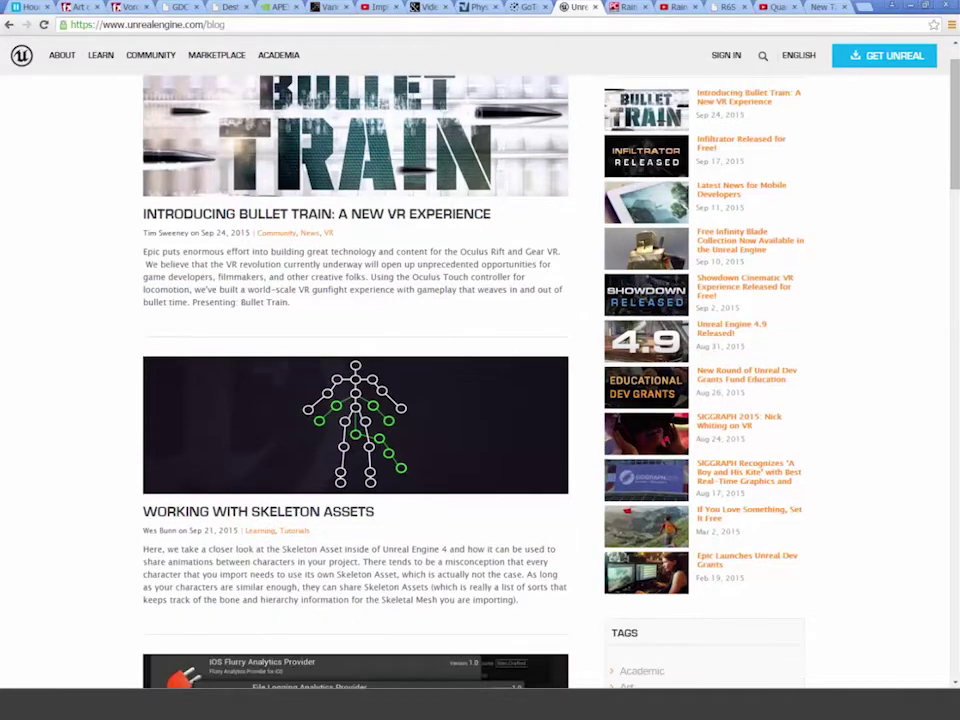
scroll(388, 160, down, 4)
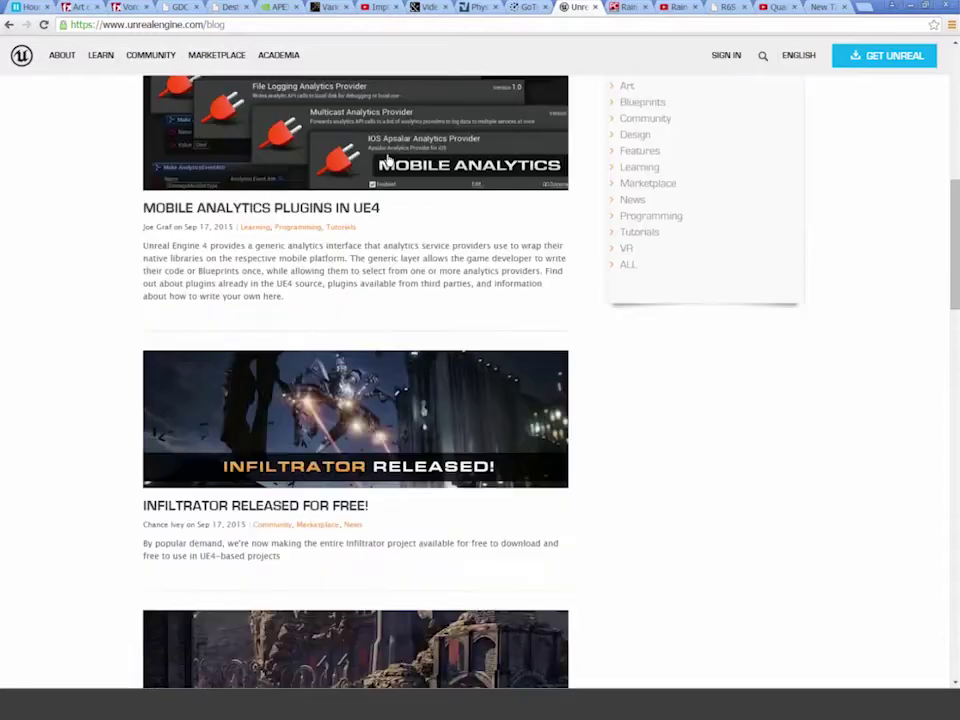
scroll(386, 280, down, 3)
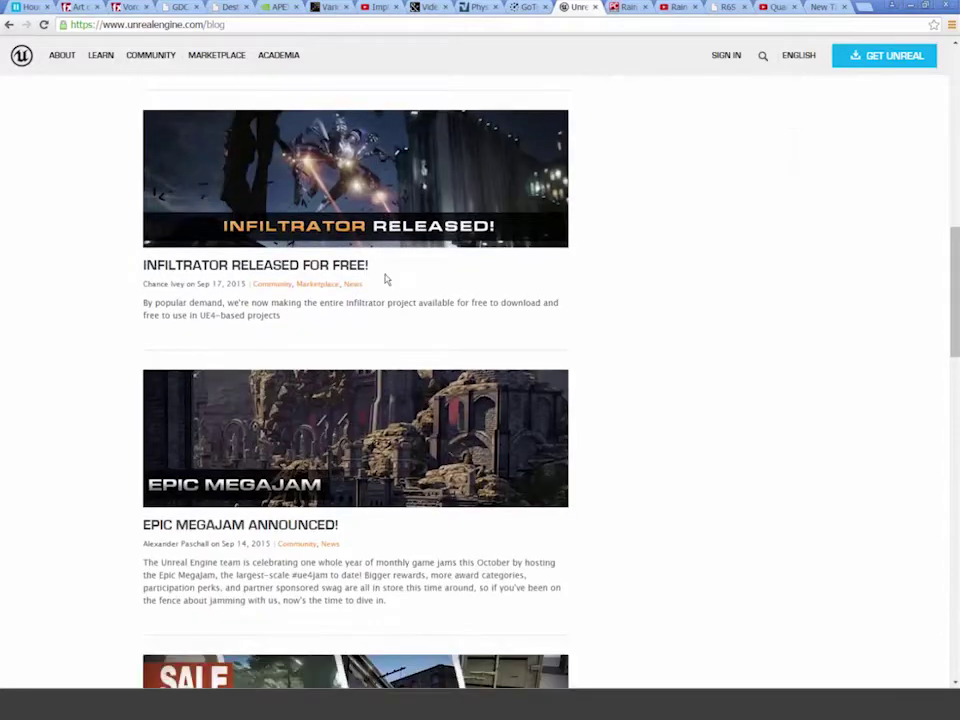
scroll(386, 290, down, 6)
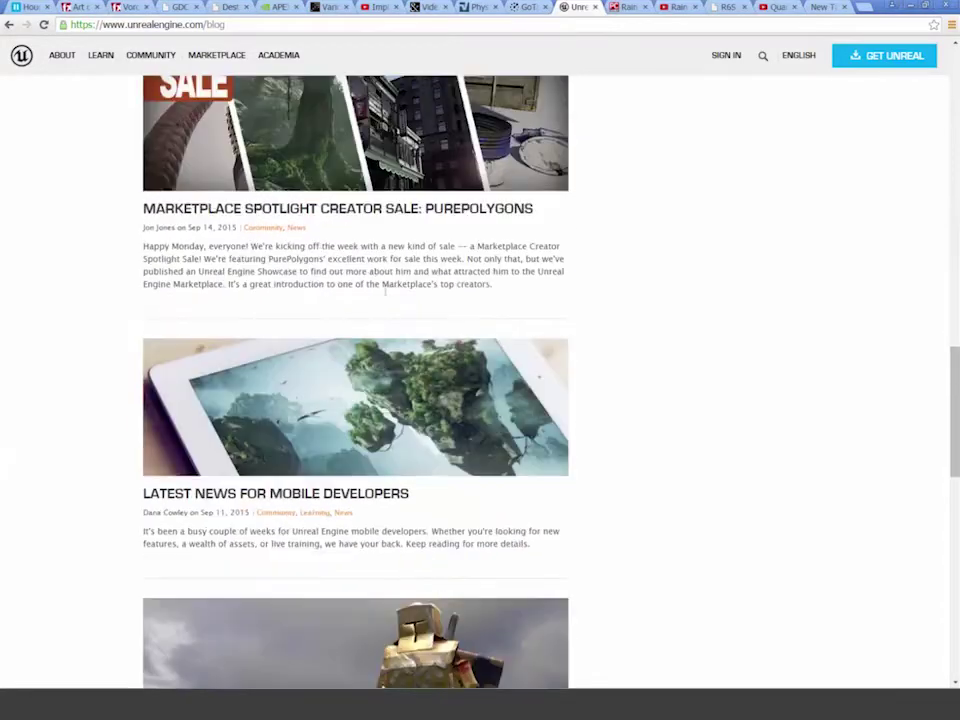
scroll(645, 232, up, 9)
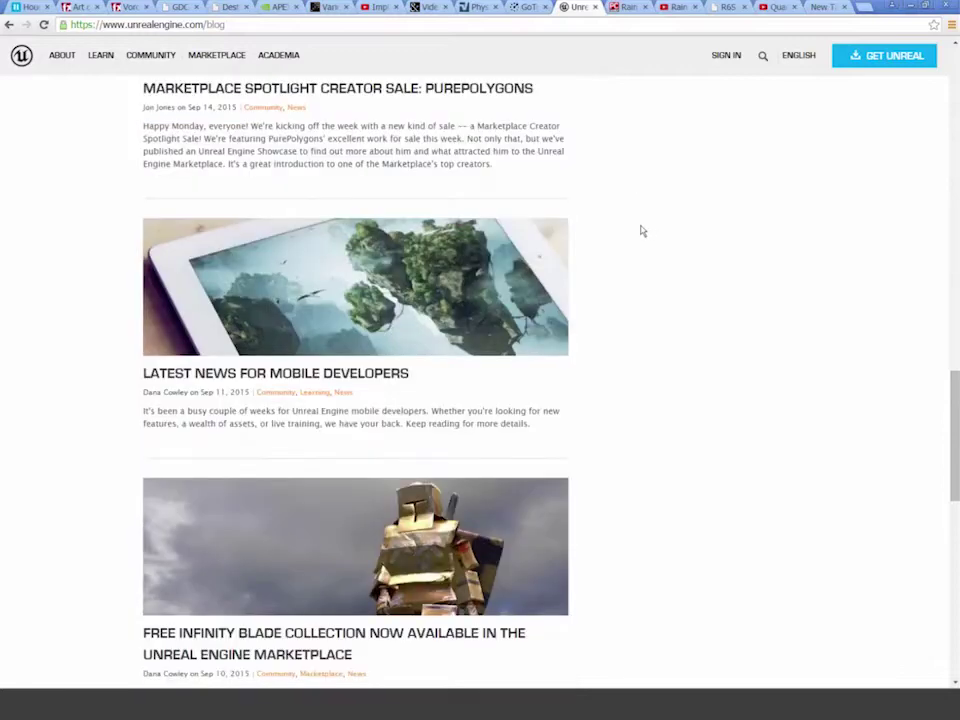
- Switch to the Epic Games Launcher and browse the Learn section's tutorials and engine feature samples
click(907, 6)
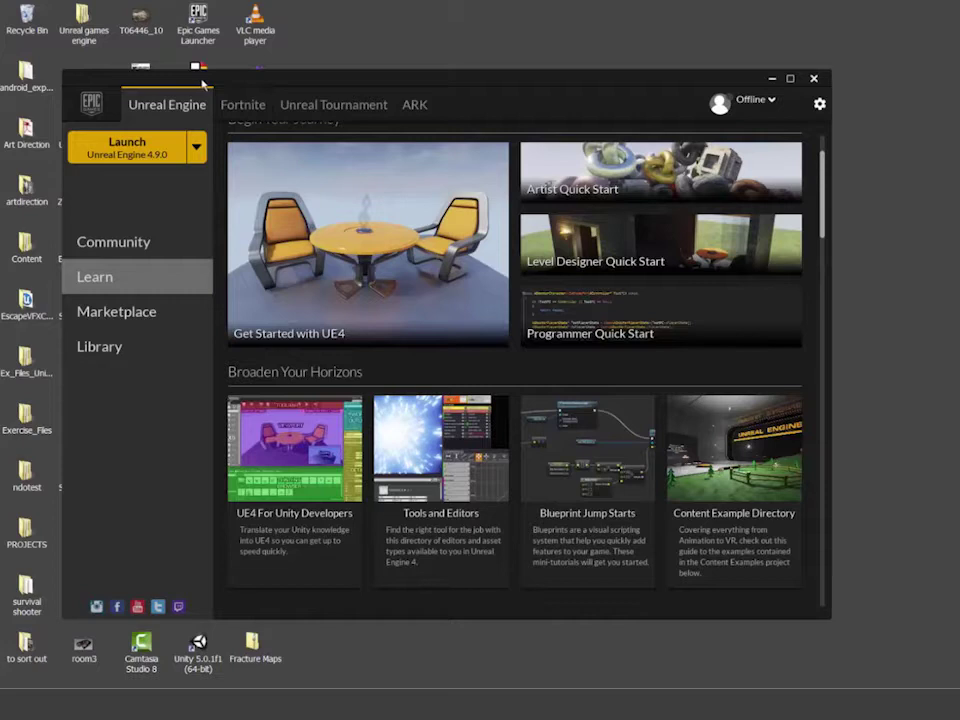
drag(202, 84, 215, 77)
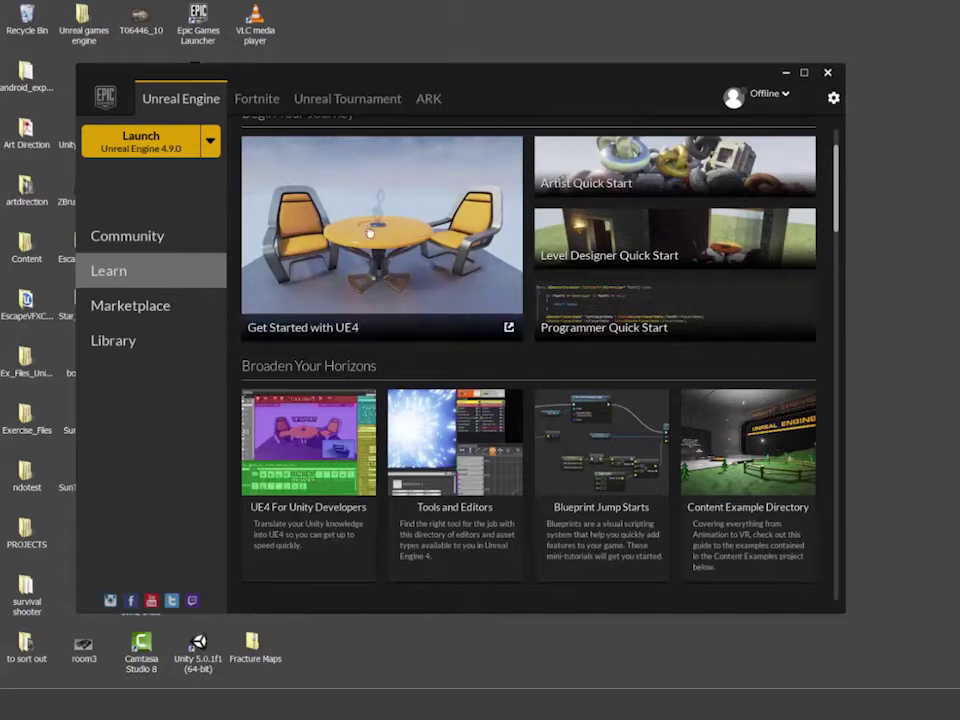
scroll(371, 240, down, 2)
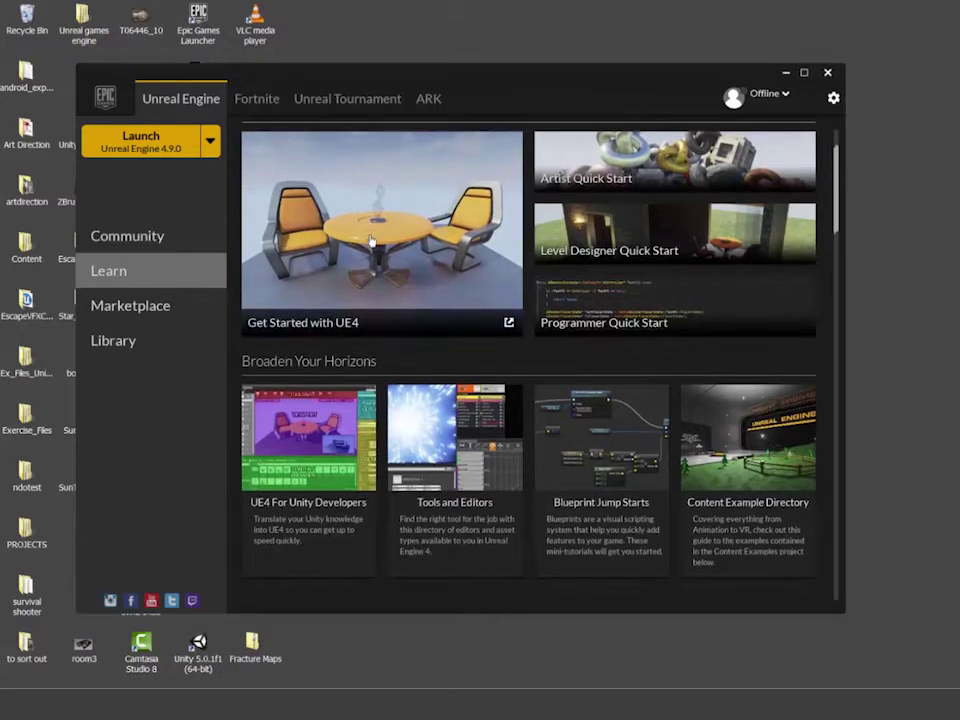
scroll(655, 215, up, 2)
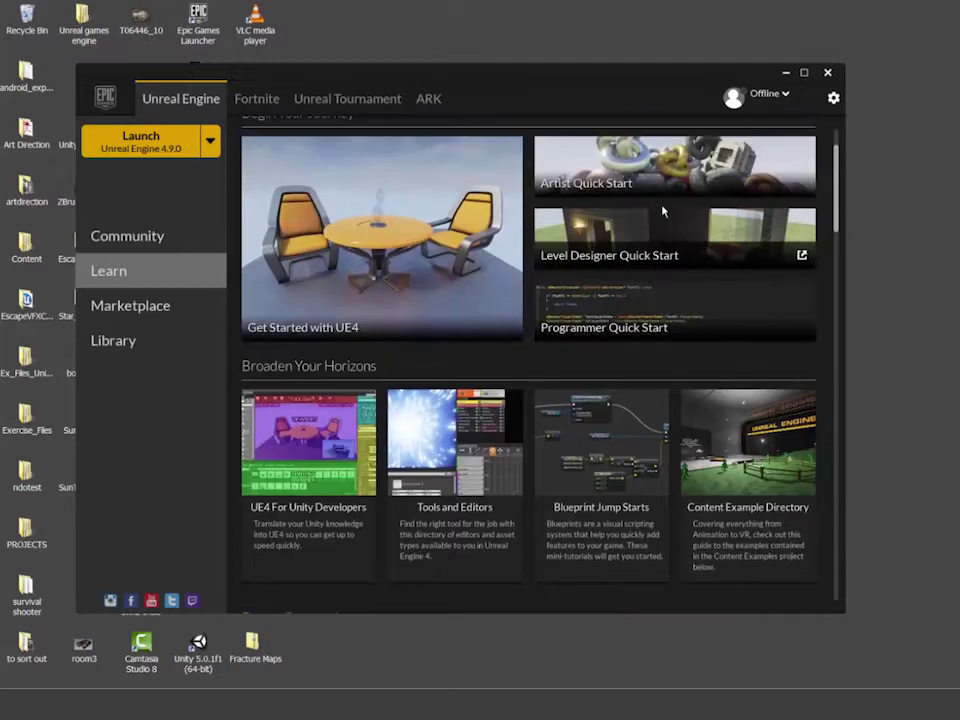
scroll(658, 310, down, 1)
scroll(657, 308, down, 5)
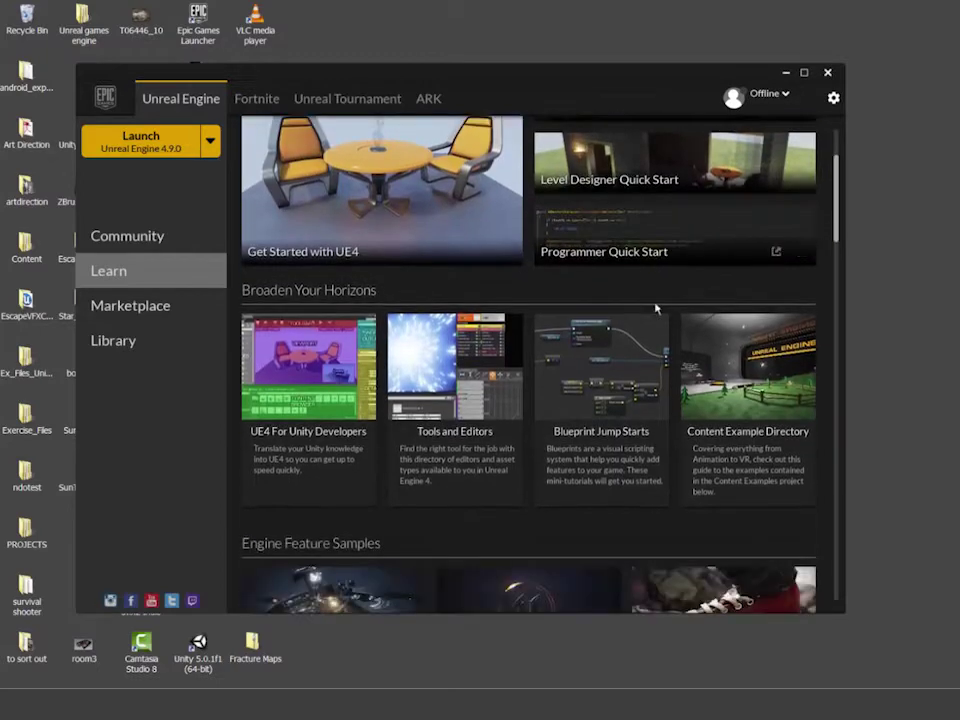
scroll(654, 314, down, 2)
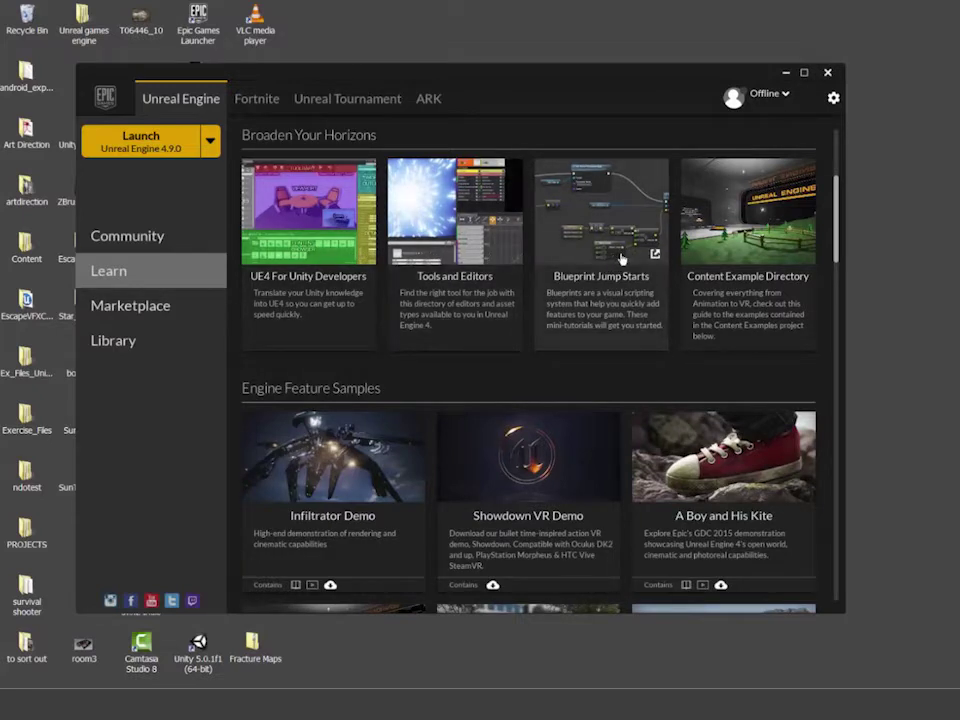
scroll(626, 258, down, 3)
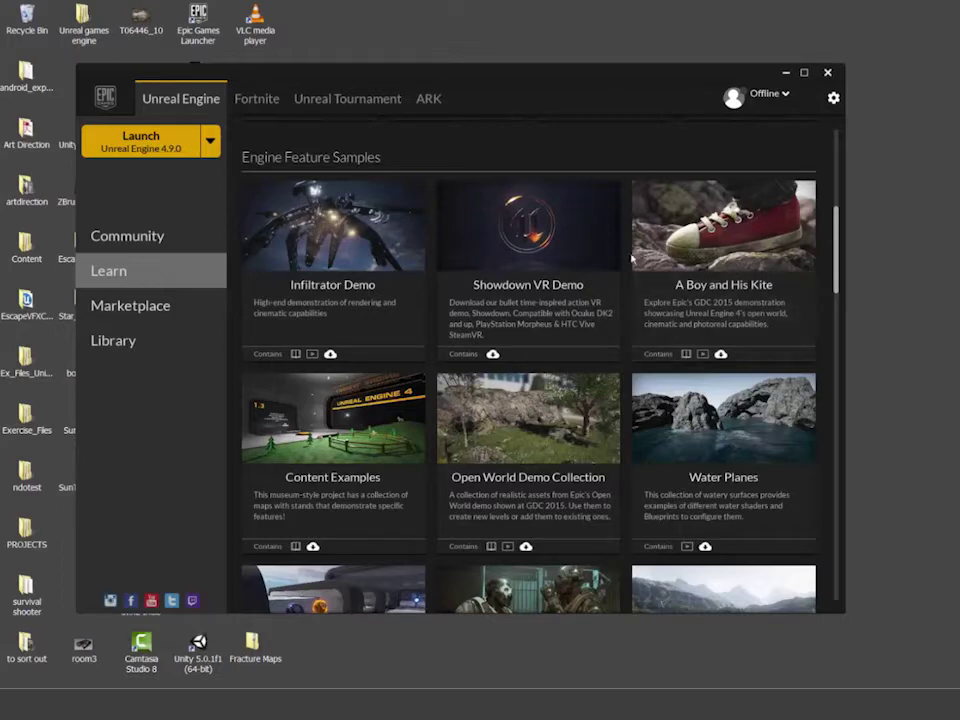
scroll(596, 318, down, 3)
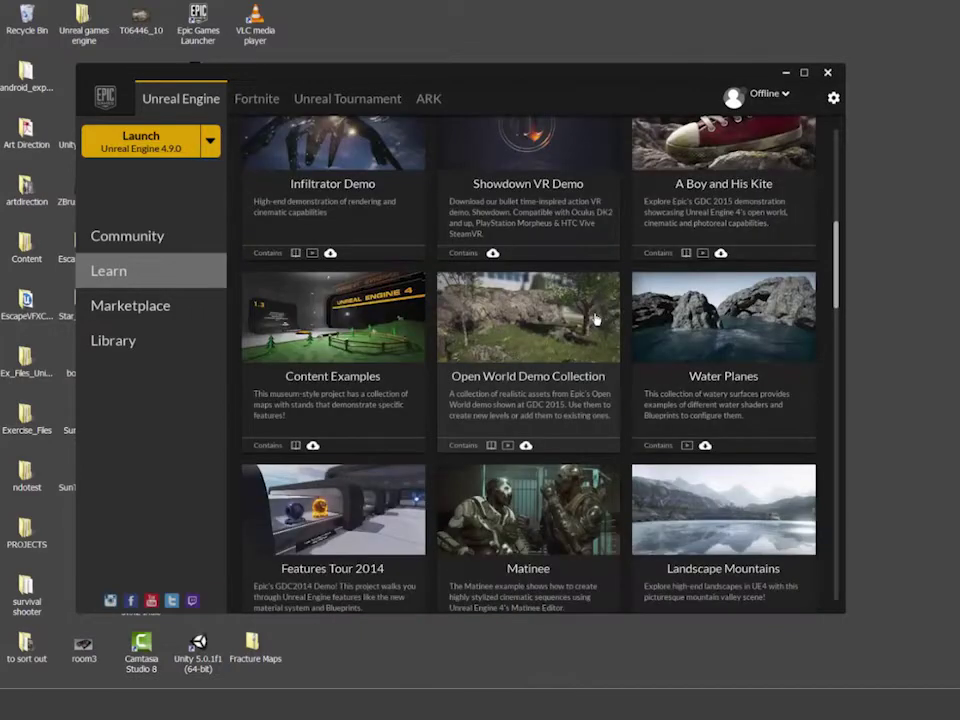
scroll(596, 318, down, 1)
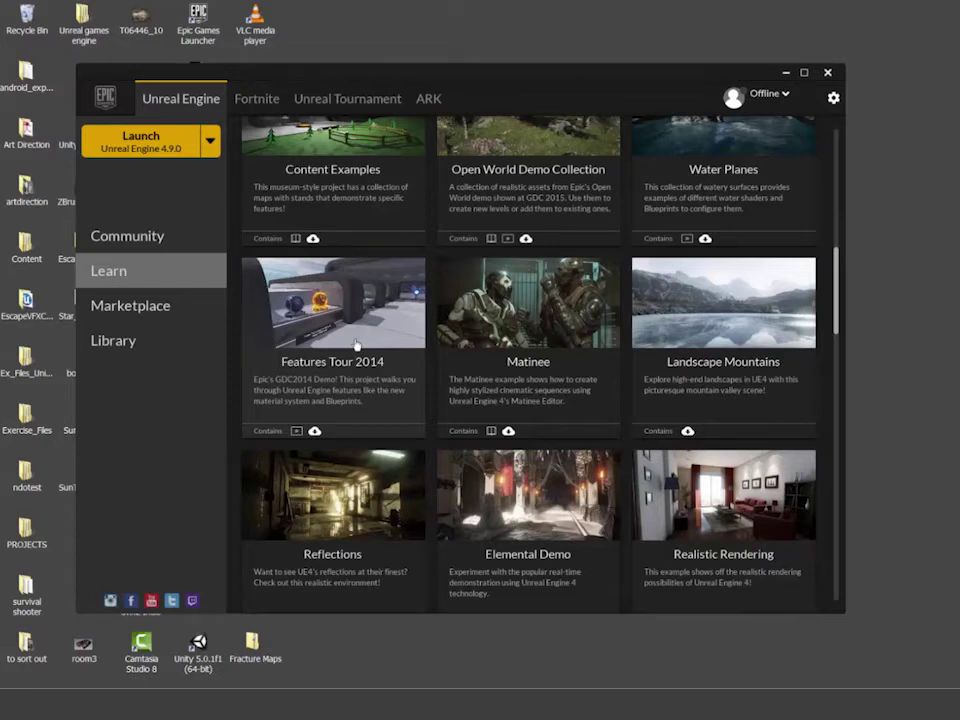
- Look through the blog and activity posts in the launcher's Community section
click(153, 240)
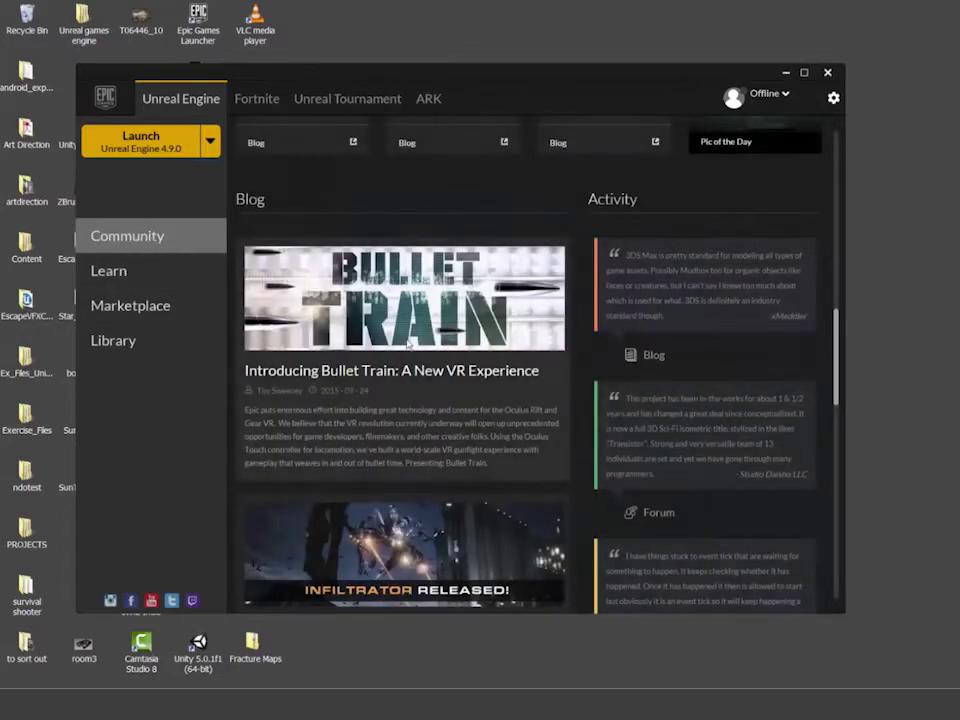
scroll(407, 344, down, 1)
scroll(407, 344, down, 3)
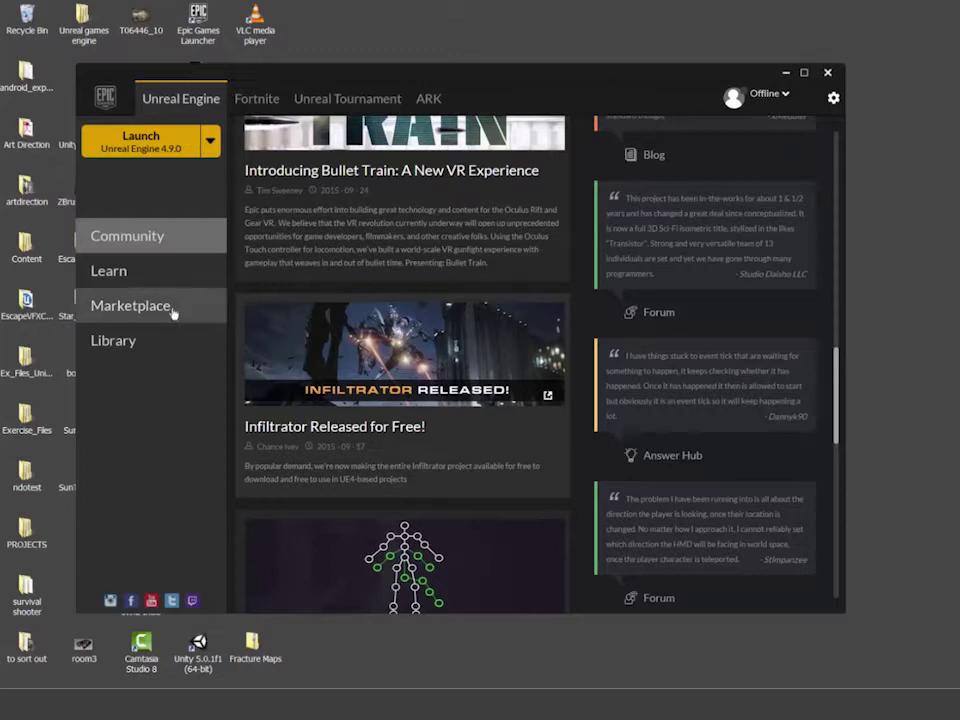
- Launch Unreal Engine 4.9.0 from the library and look over the existing and sample projects in the project browser
click(136, 343)
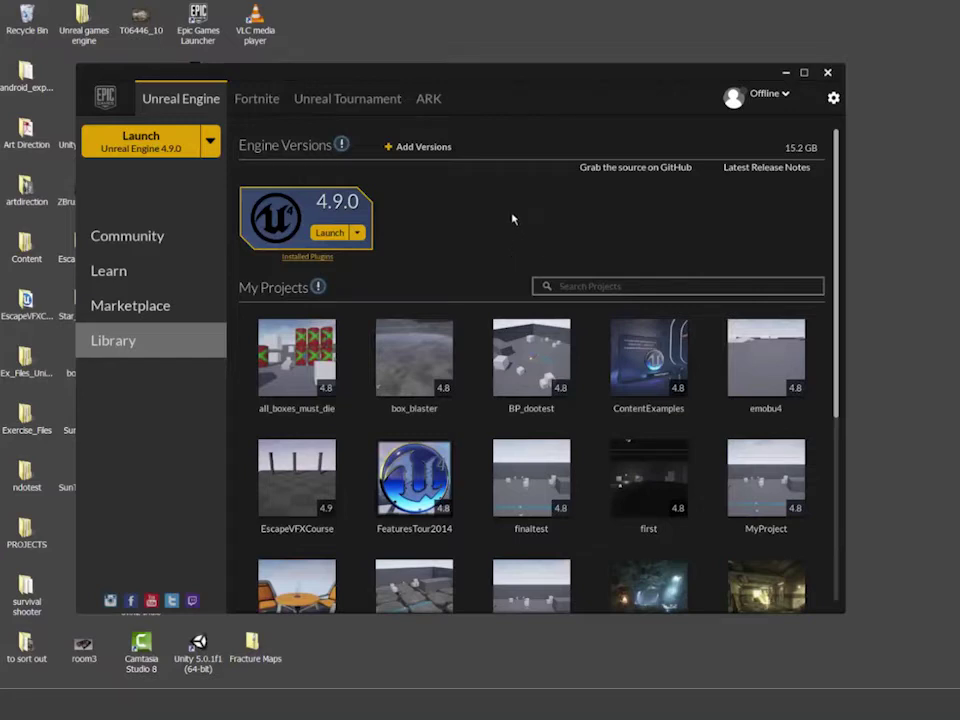
click(329, 233)
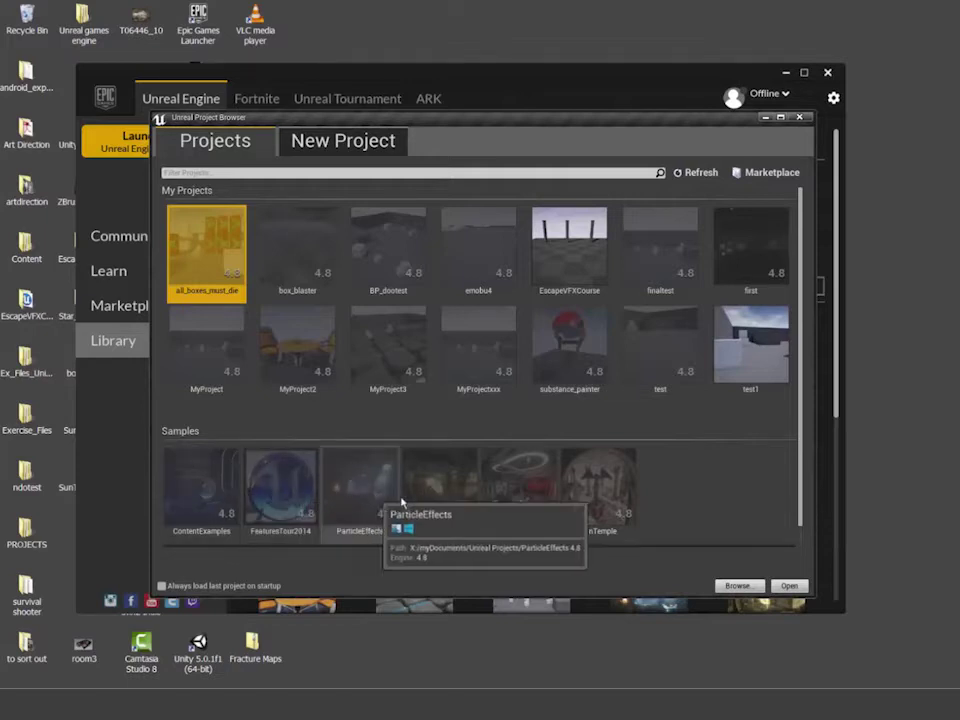
scroll(580, 503, down, 1)
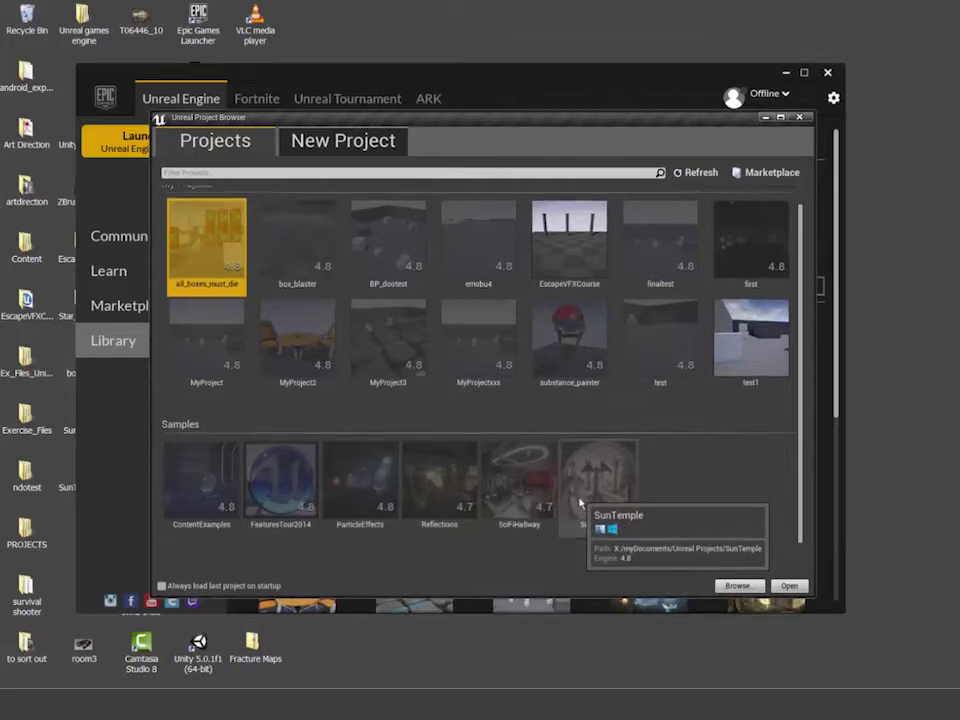
scroll(576, 506, up, 1)
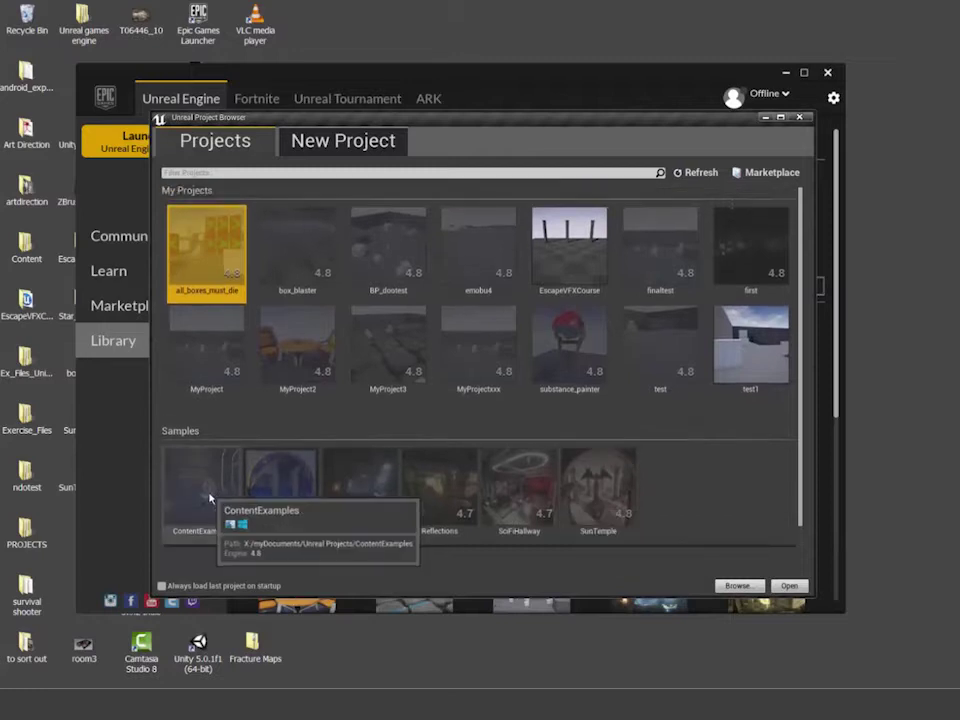
- Choose the Blueprint First Person template for a new project and review its description, target platform, quality and starter content options
click(360, 155)
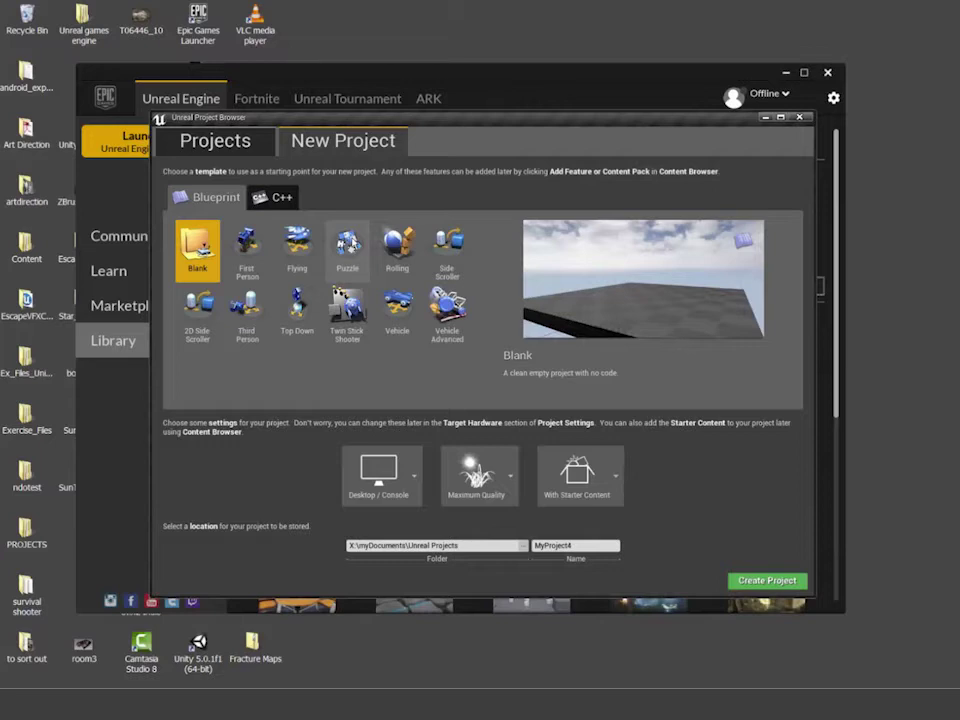
click(249, 245)
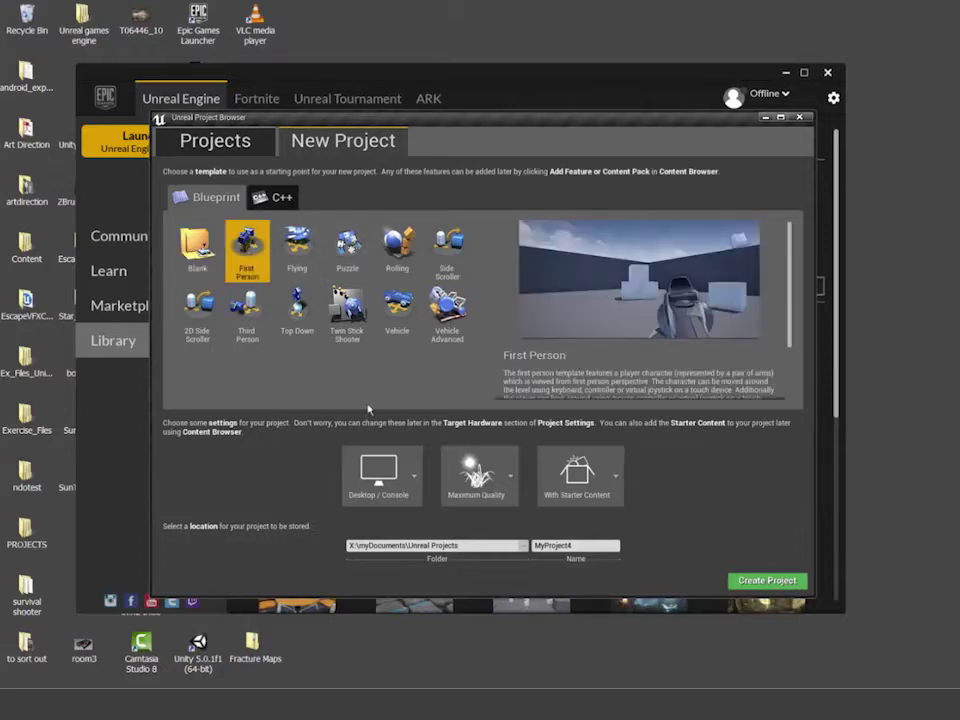
scroll(556, 365, down, 3)
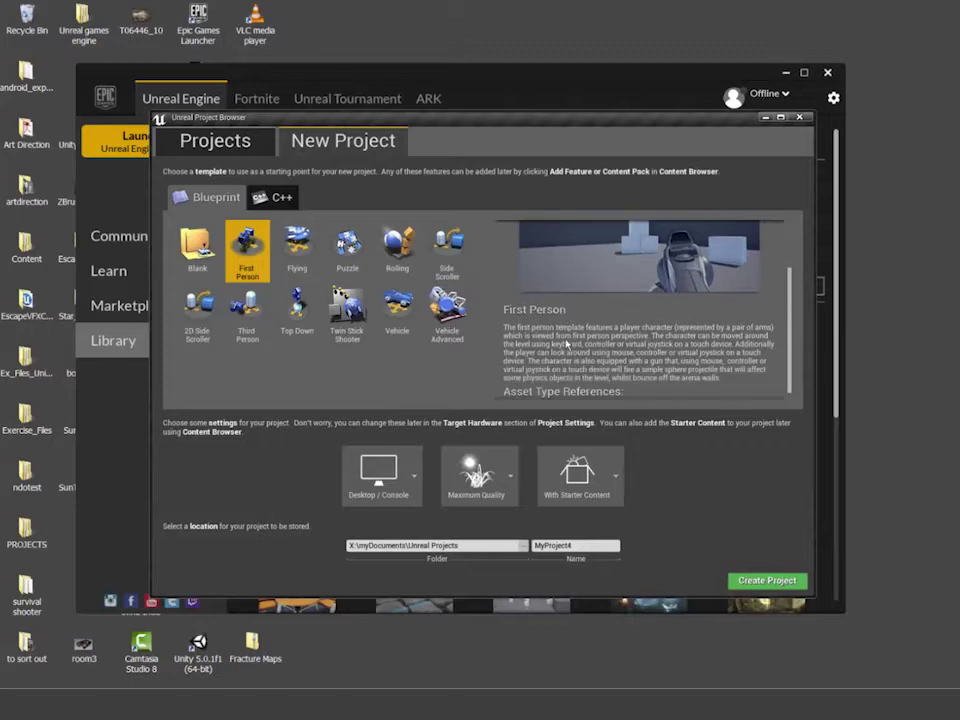
click(405, 482)
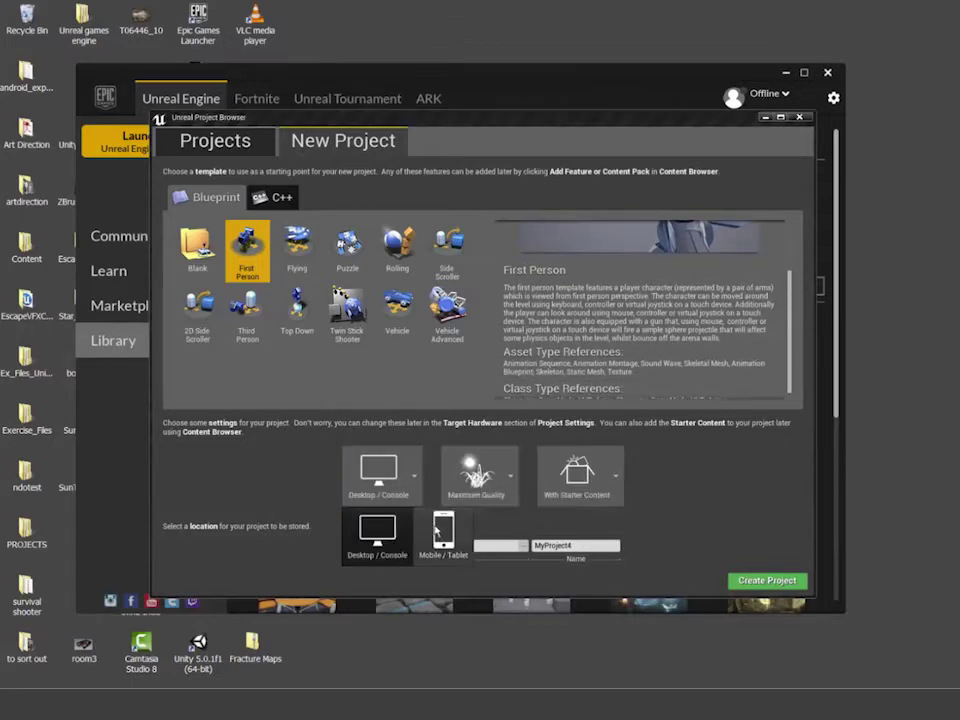
click(474, 476)
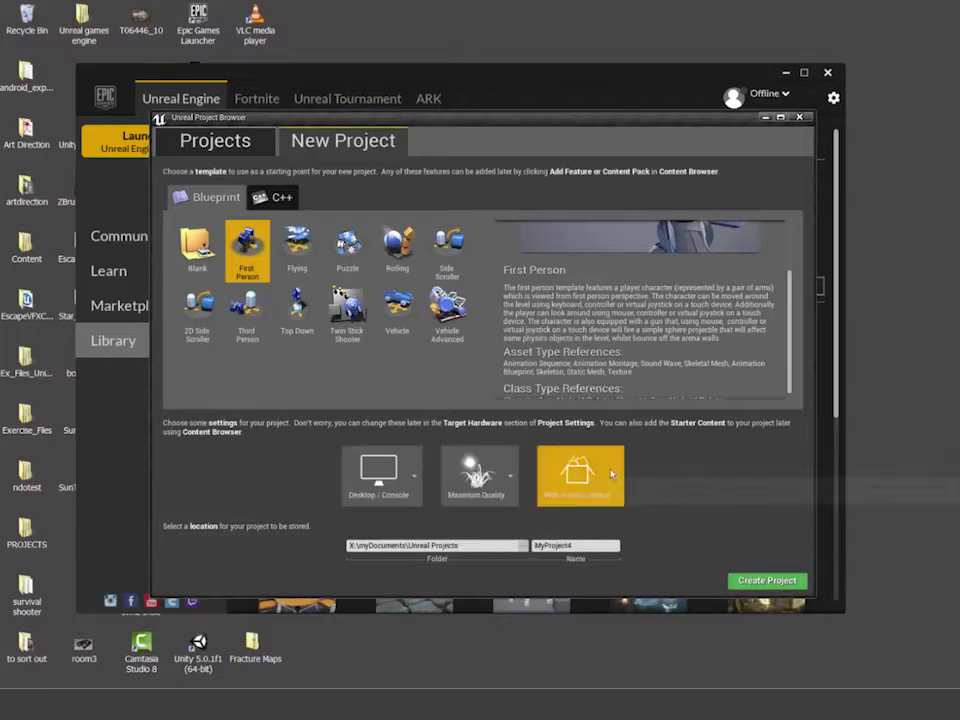
click(590, 476)
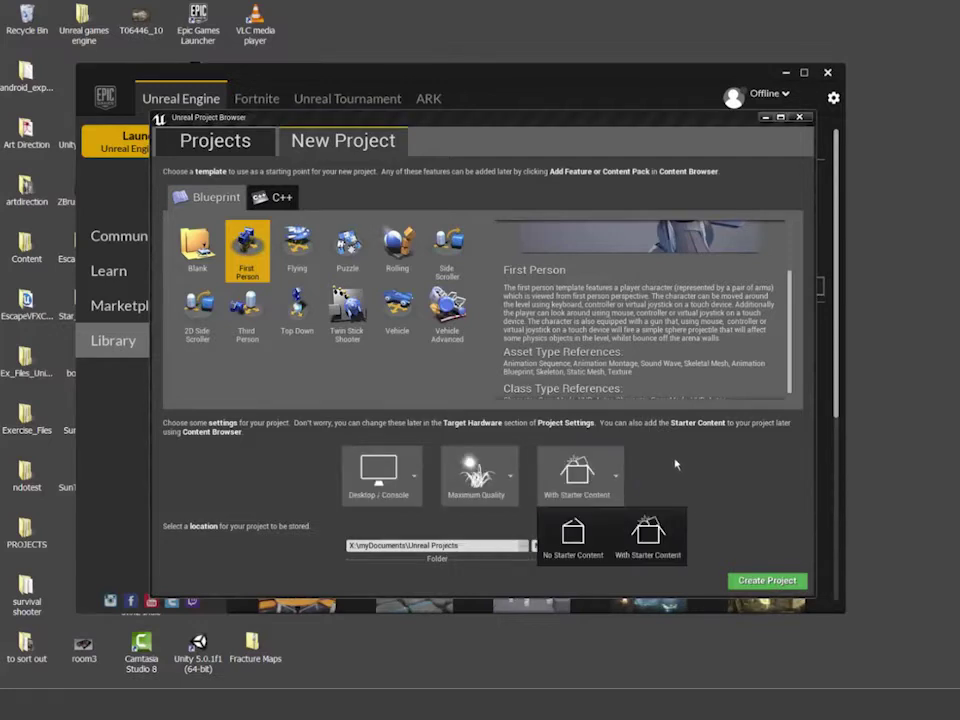
click(676, 464)
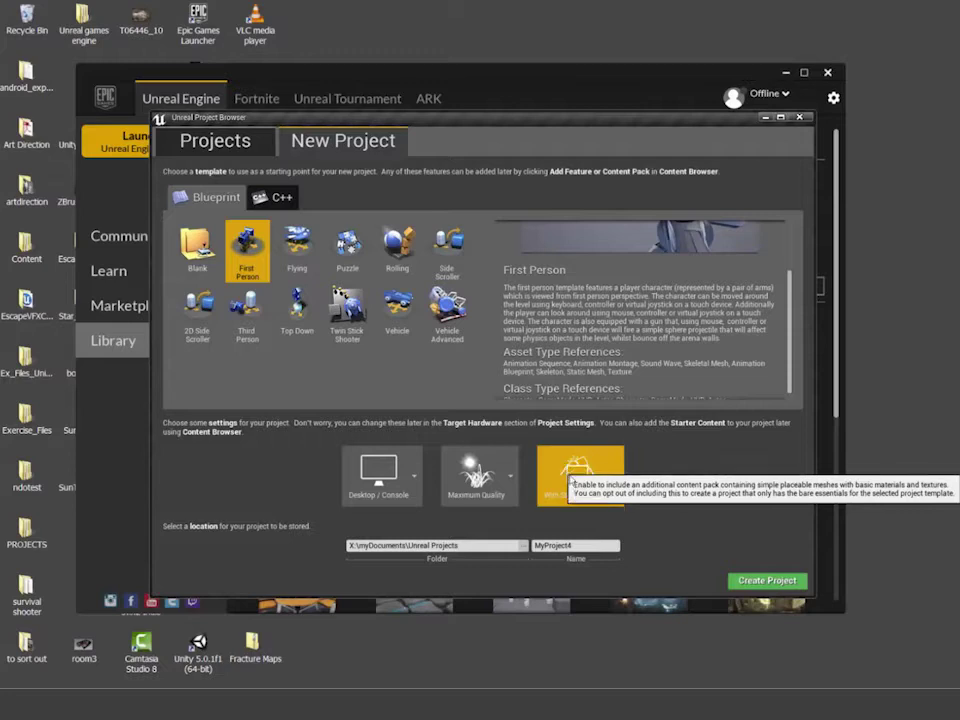
- Name the new project destruction1 and create it in the Unreal Projects folder
click(552, 545)
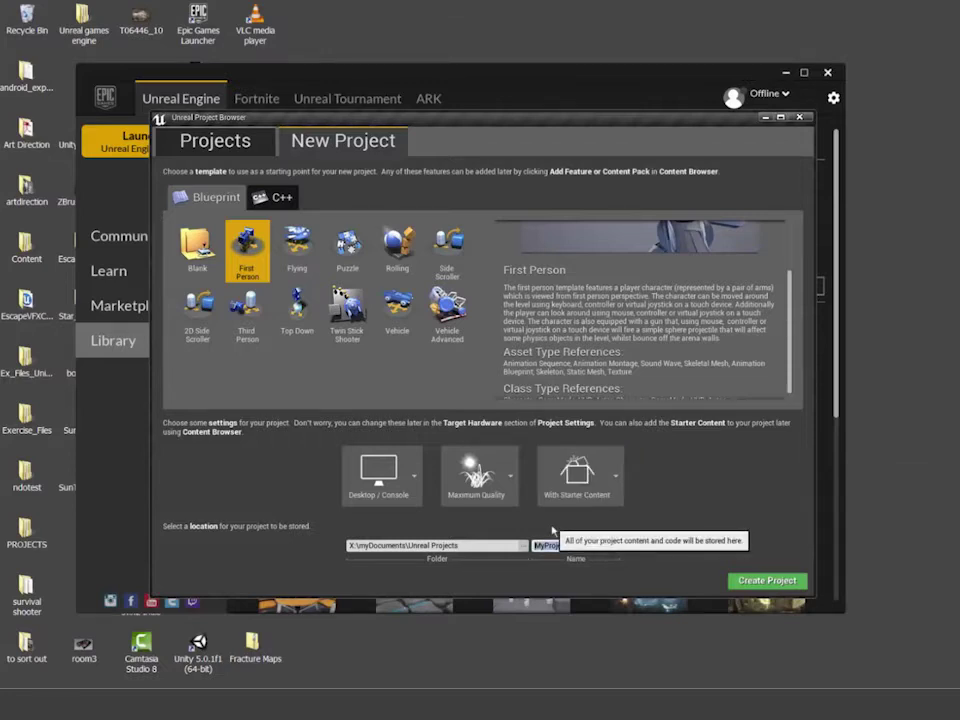
text(destruction1)
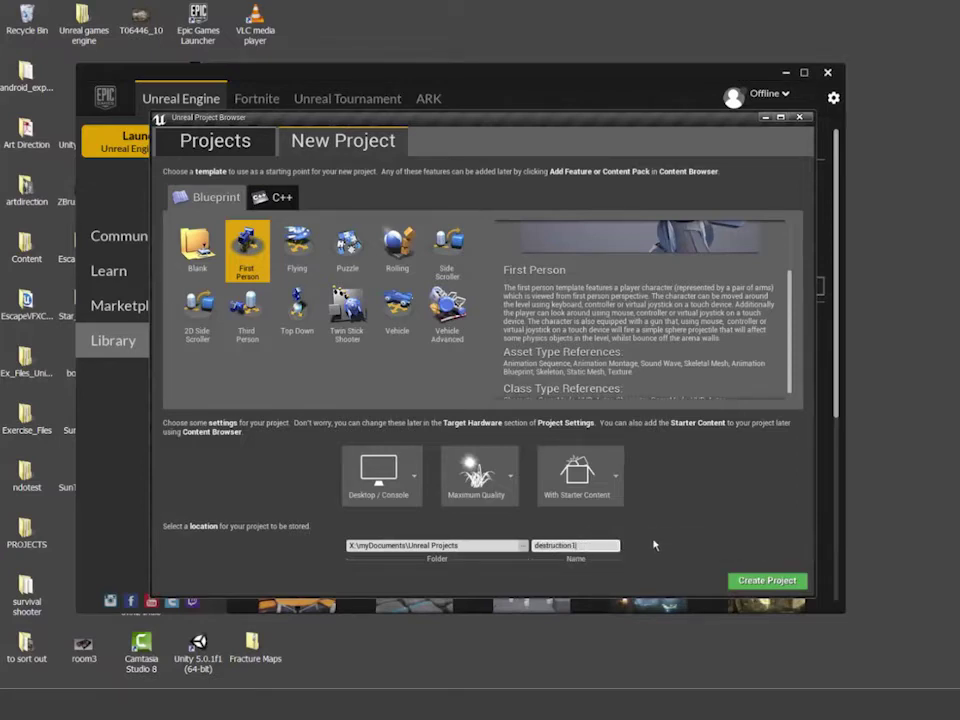
click(764, 581)
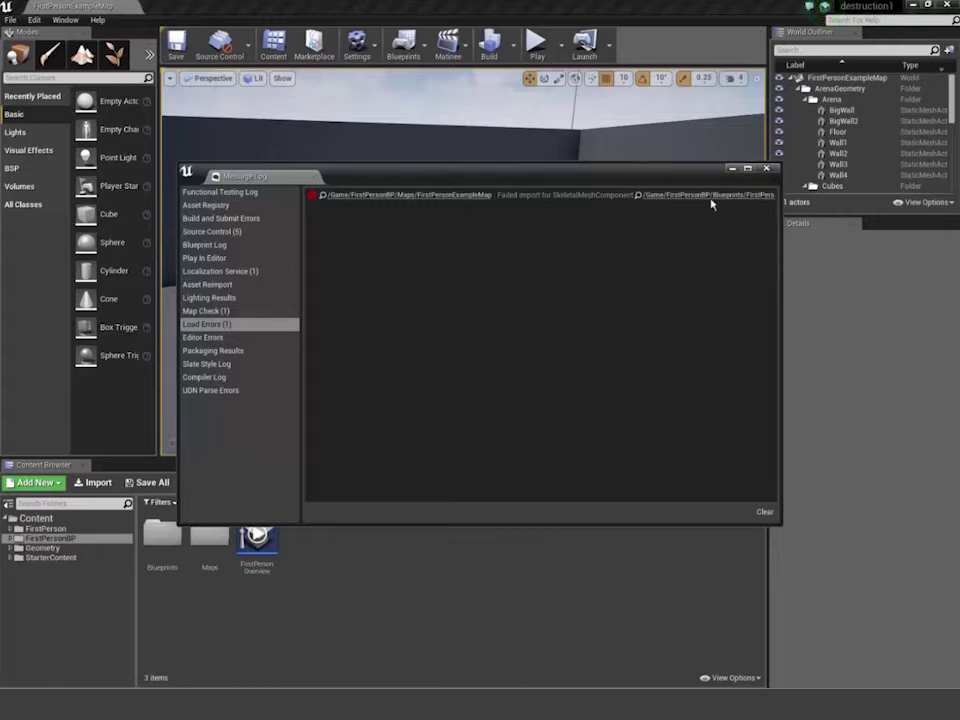
- Close the Message Log and open the project's StarterContent folder to view its contents
click(765, 170)
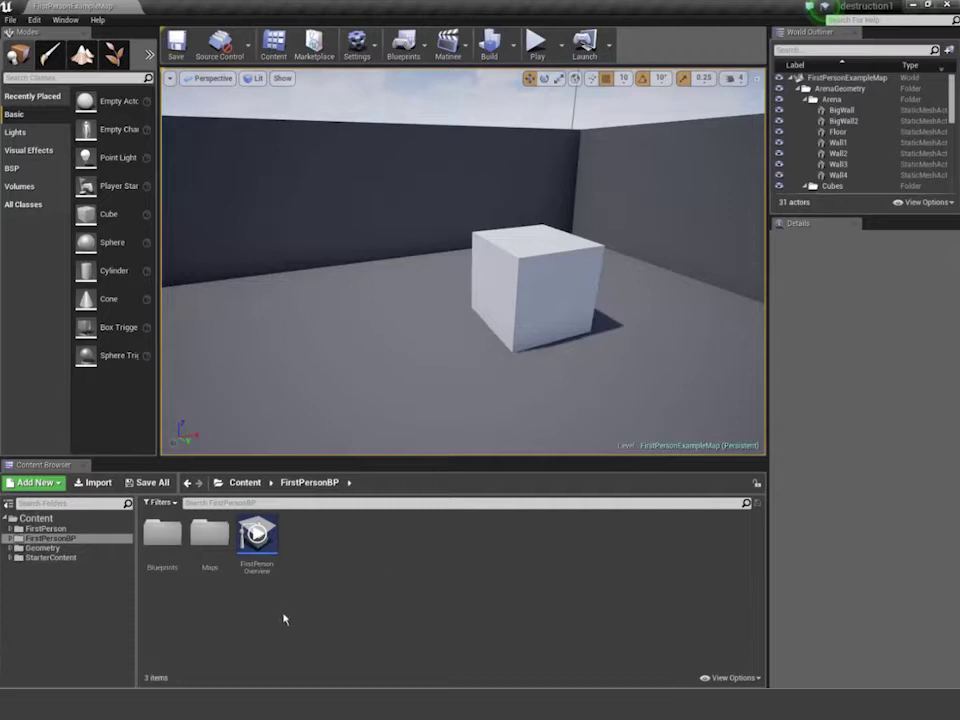
click(48, 558)
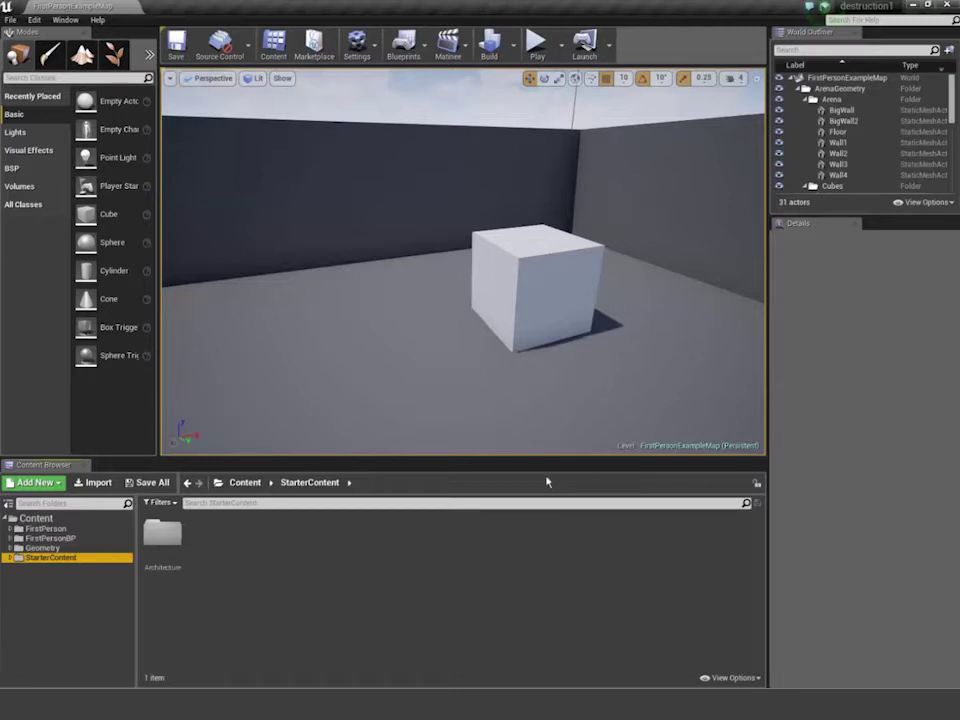
click(10, 20)
click(53, 122)
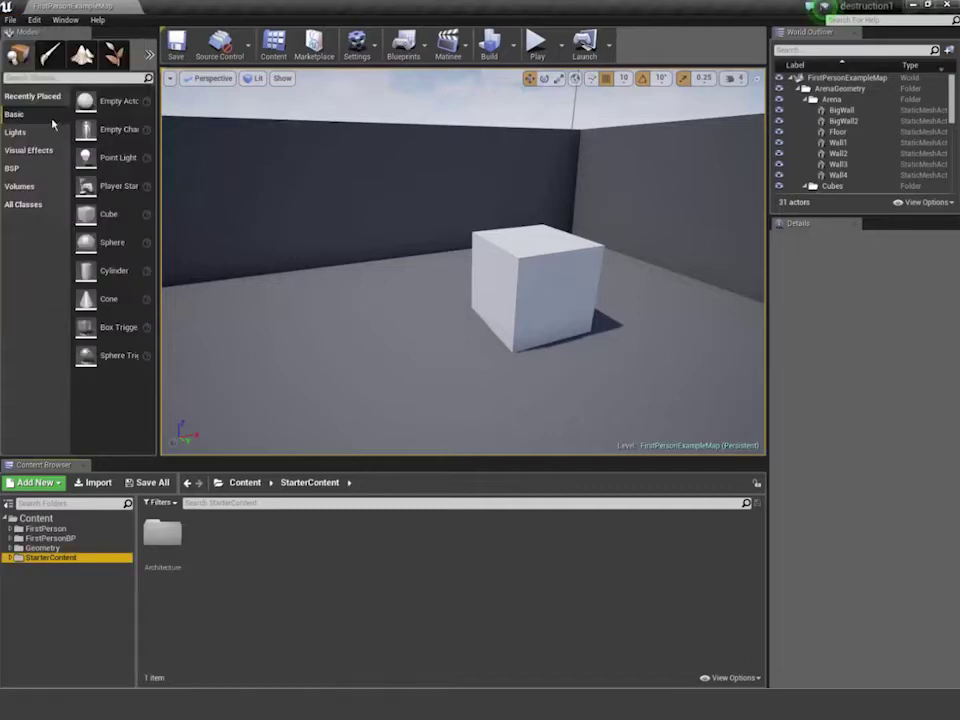
- Close the editor and reopen the destruction1 project from the Epic Games Launcher library
click(945, 6)
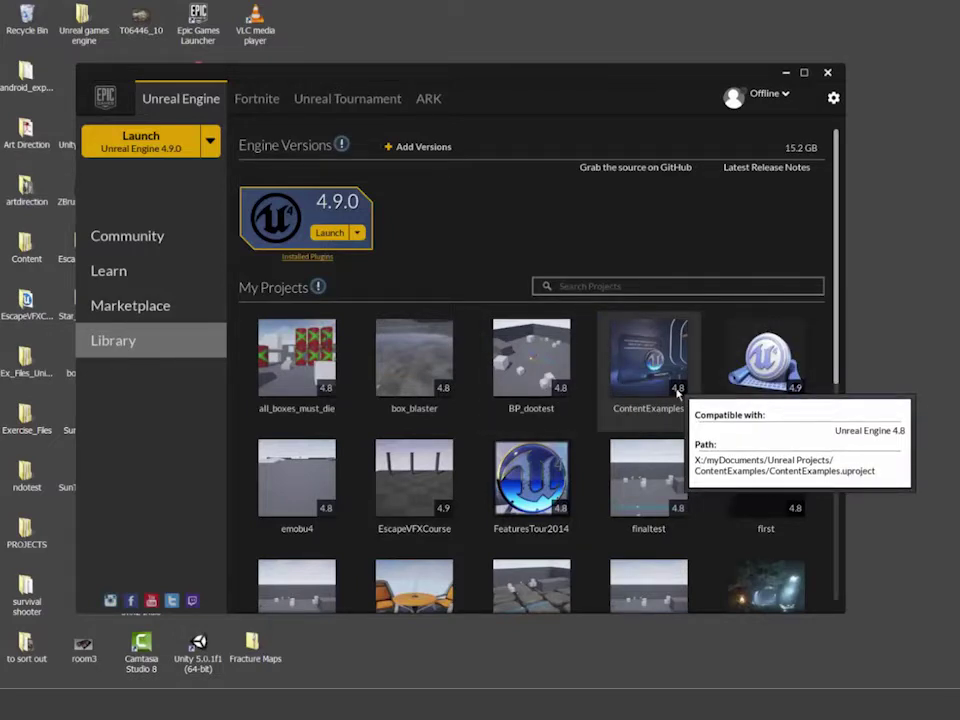
double_click(777, 358)
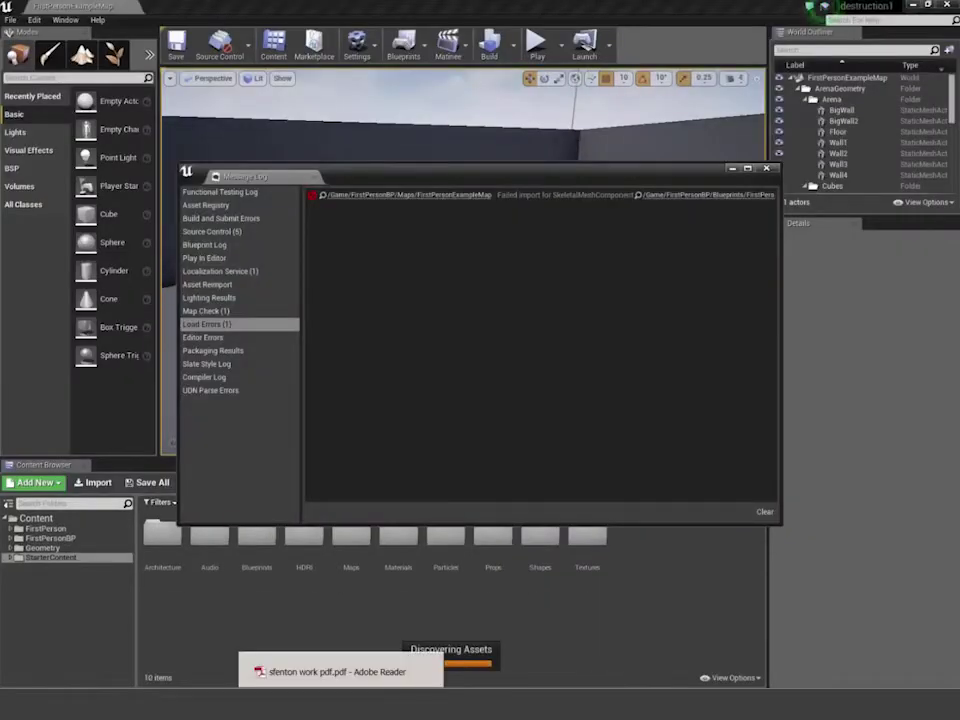
- Switch to the portfolio PDF open in Adobe Reader and page through the work history examples
click(340, 671)
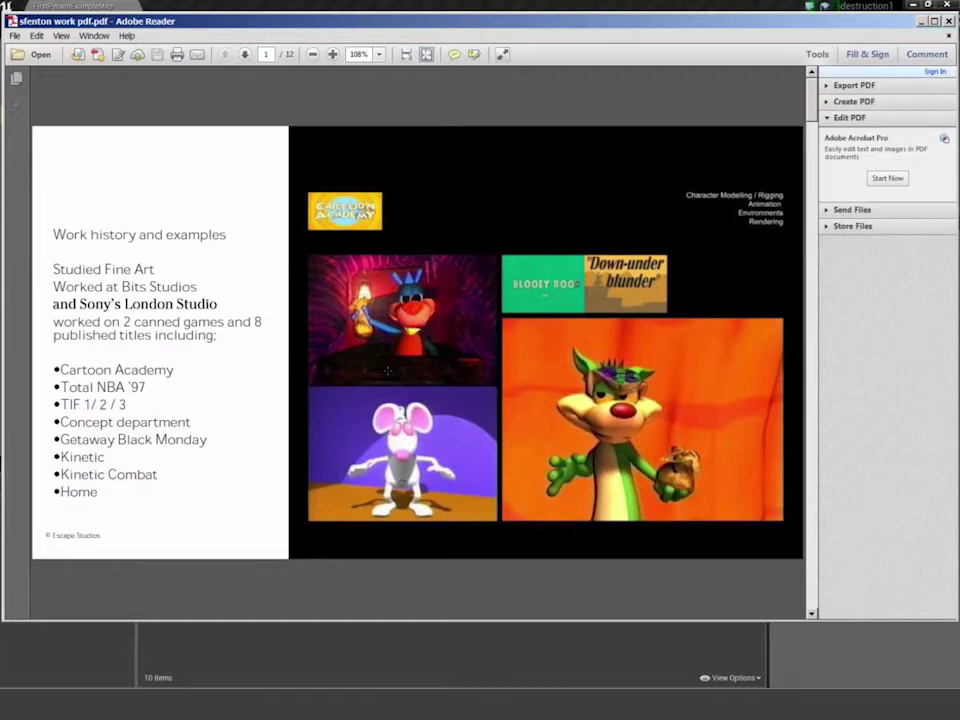
scroll(364, 365, down, 1)
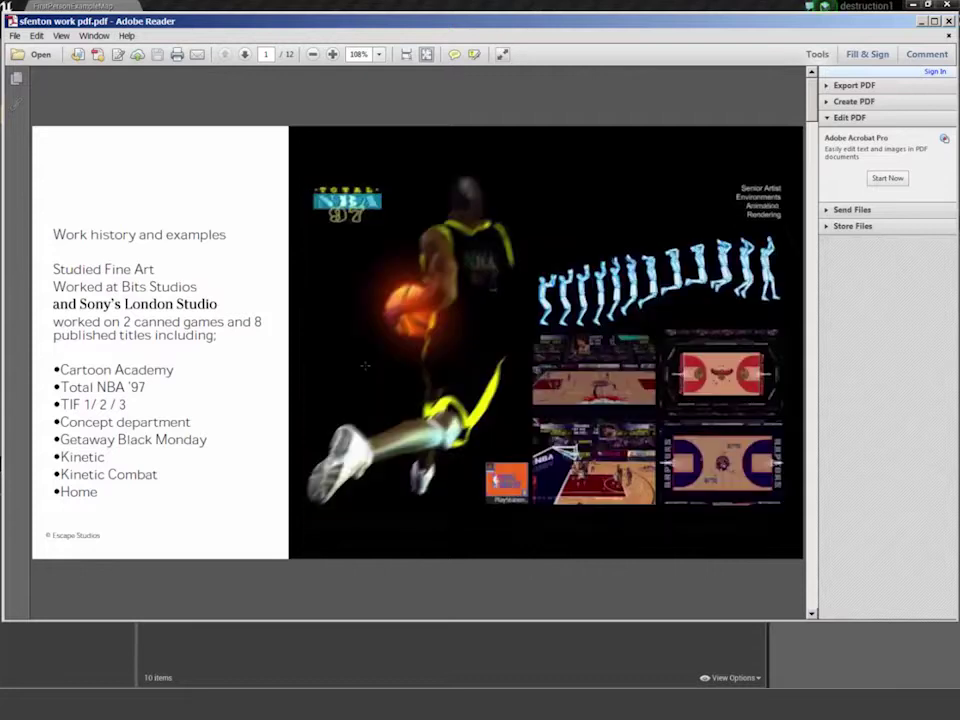
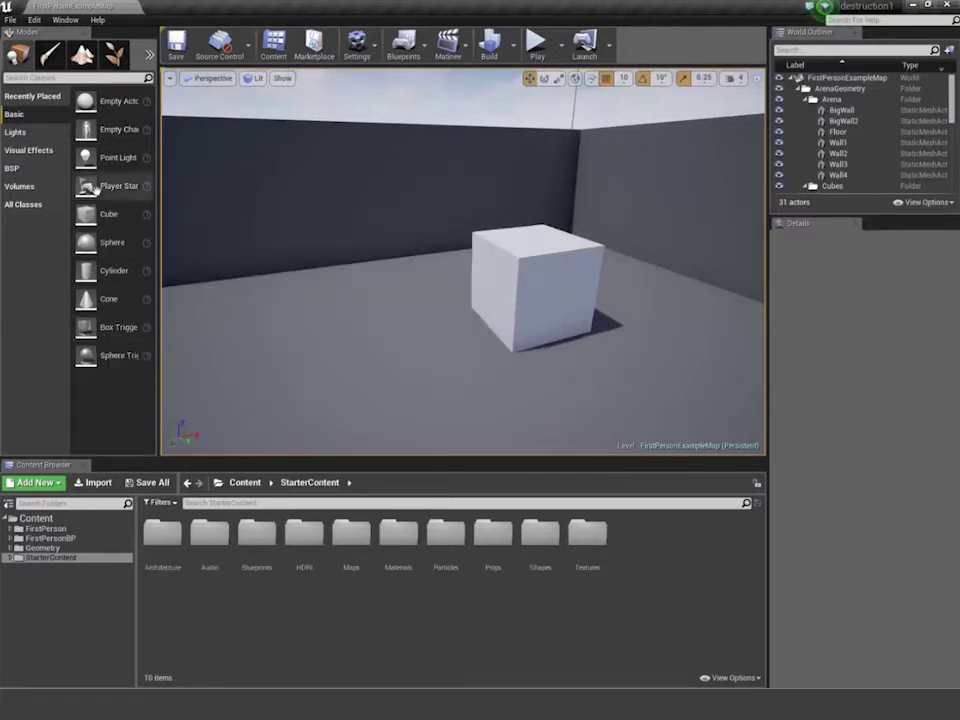
- Look through the placeable Lights, Visual Effects and Volumes and the mesh paint settings, and return to Place mode
click(25, 132)
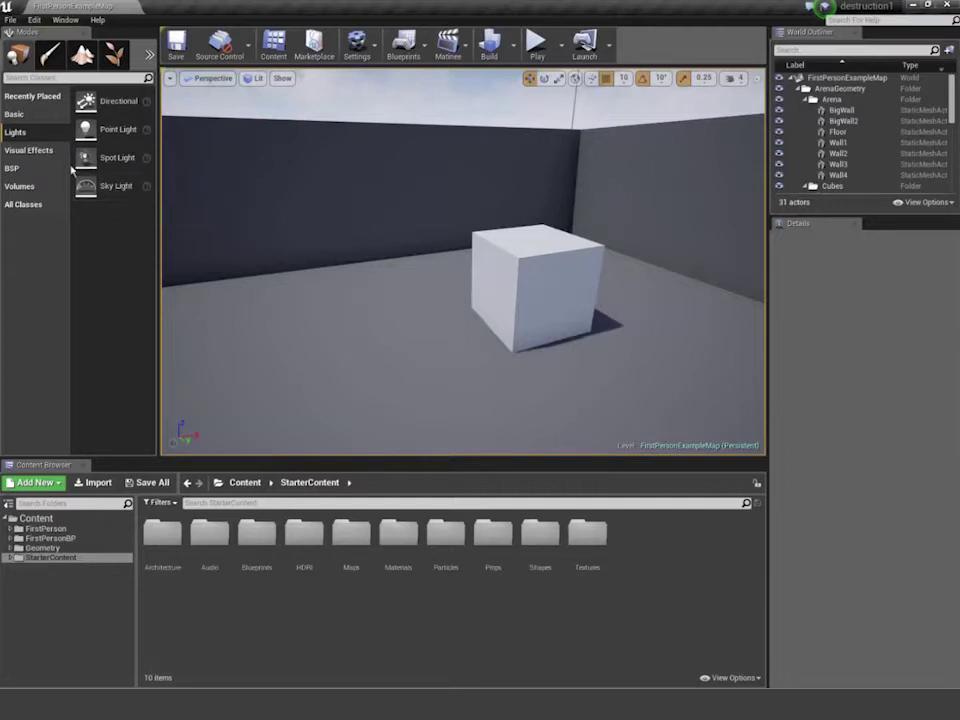
click(40, 151)
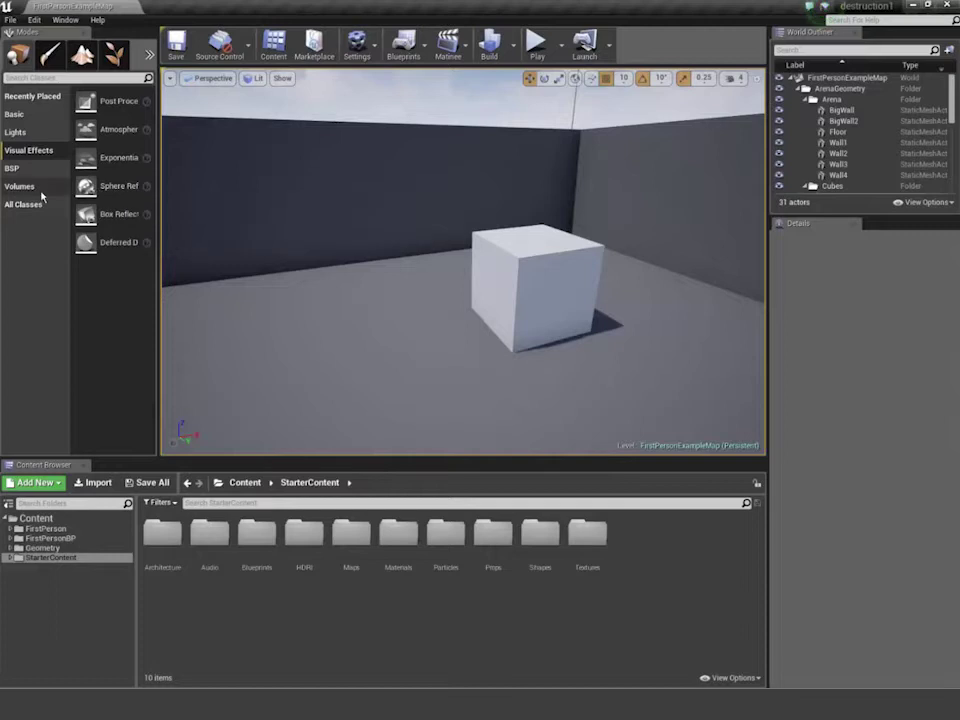
click(30, 187)
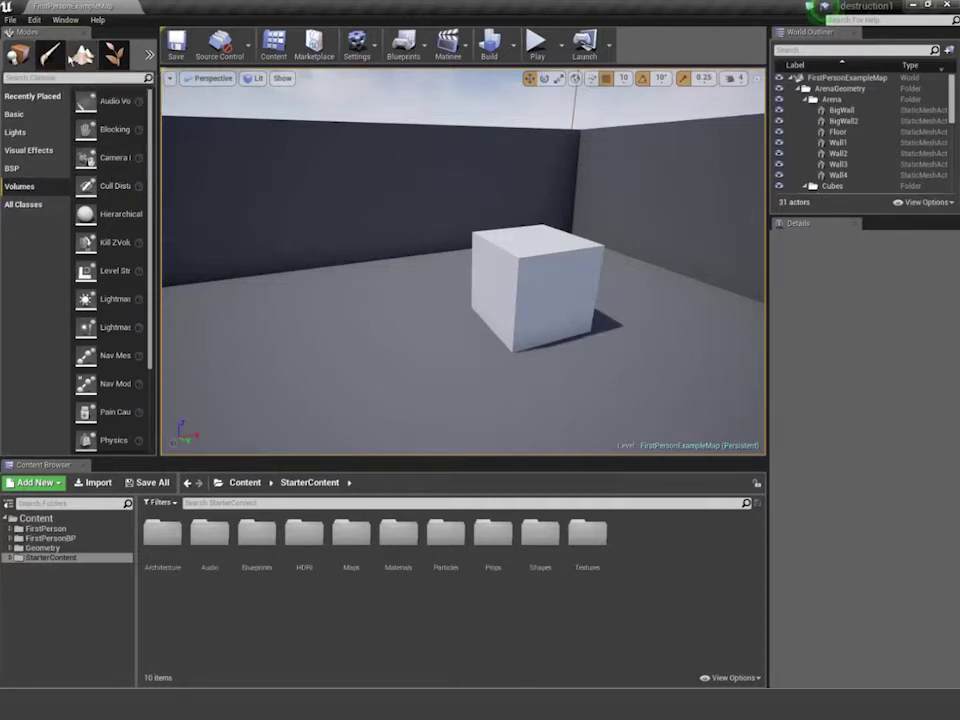
click(50, 55)
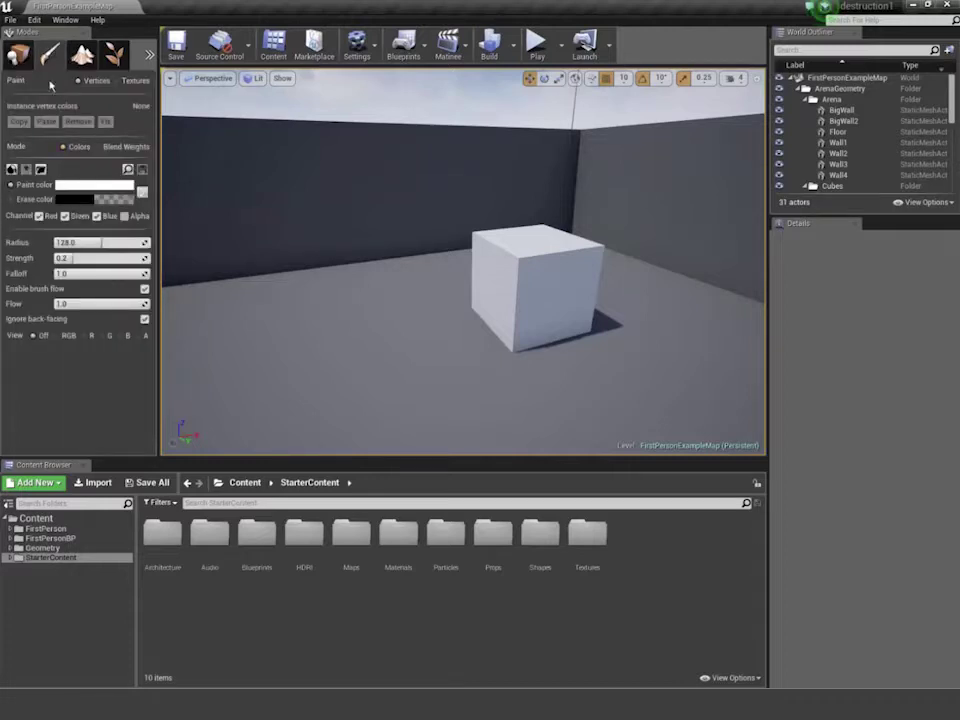
click(9, 60)
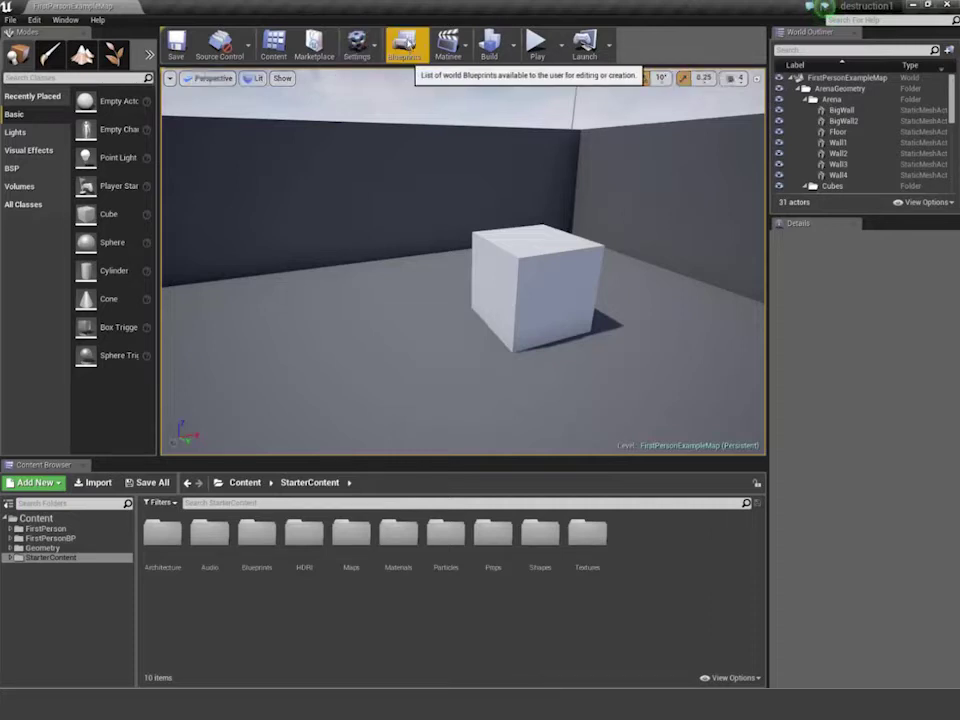
- Examine the level's build options, including the Lighting Info entries, without running a build
click(513, 45)
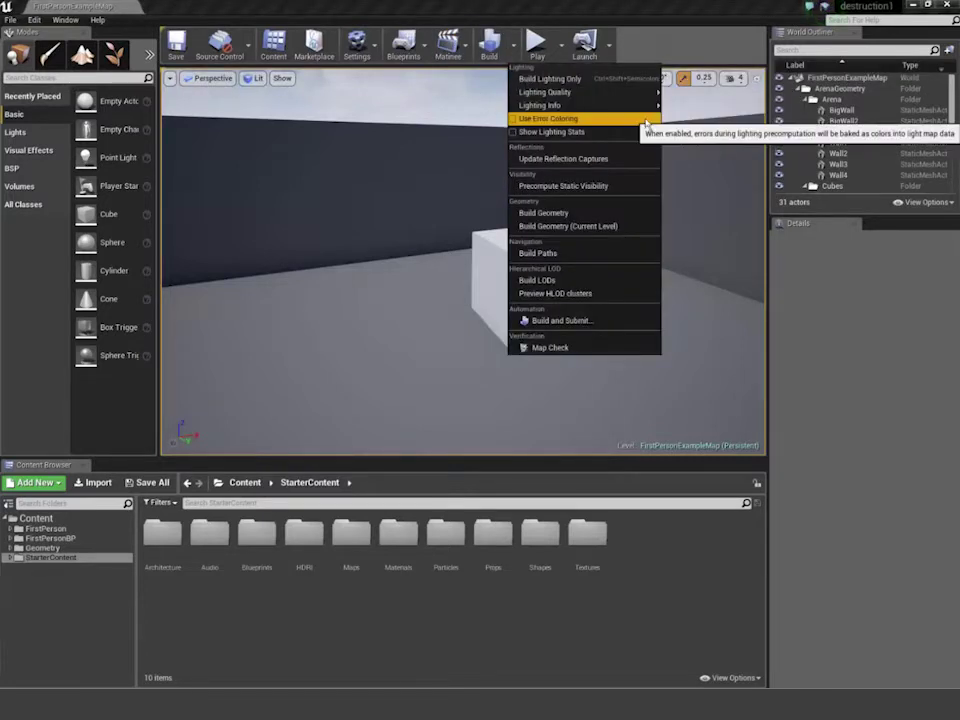
mouse_move(656, 116)
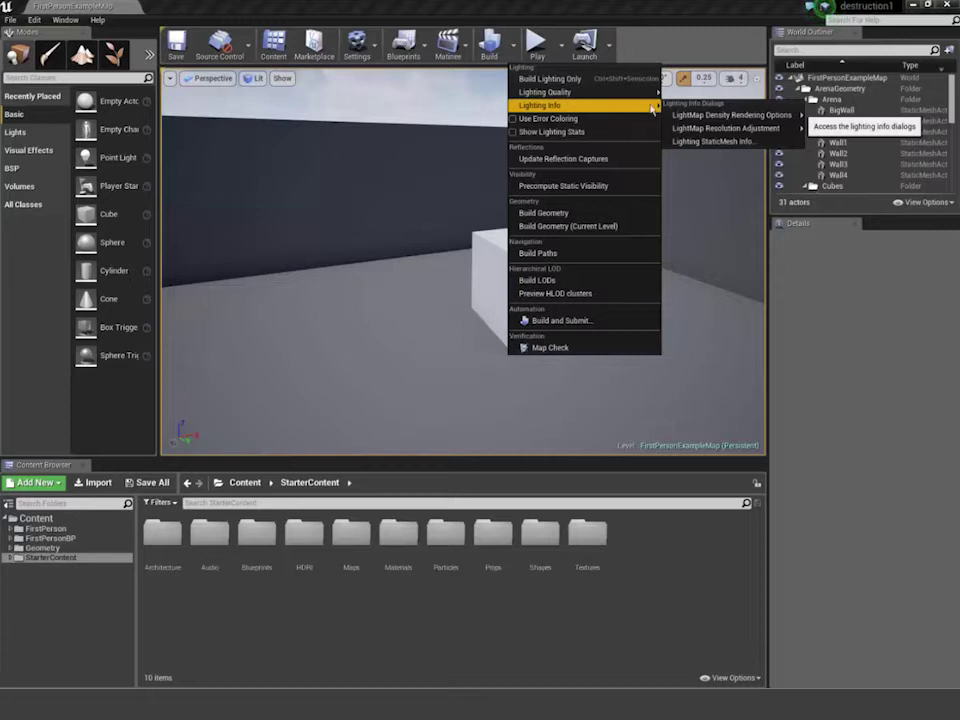
click(630, 40)
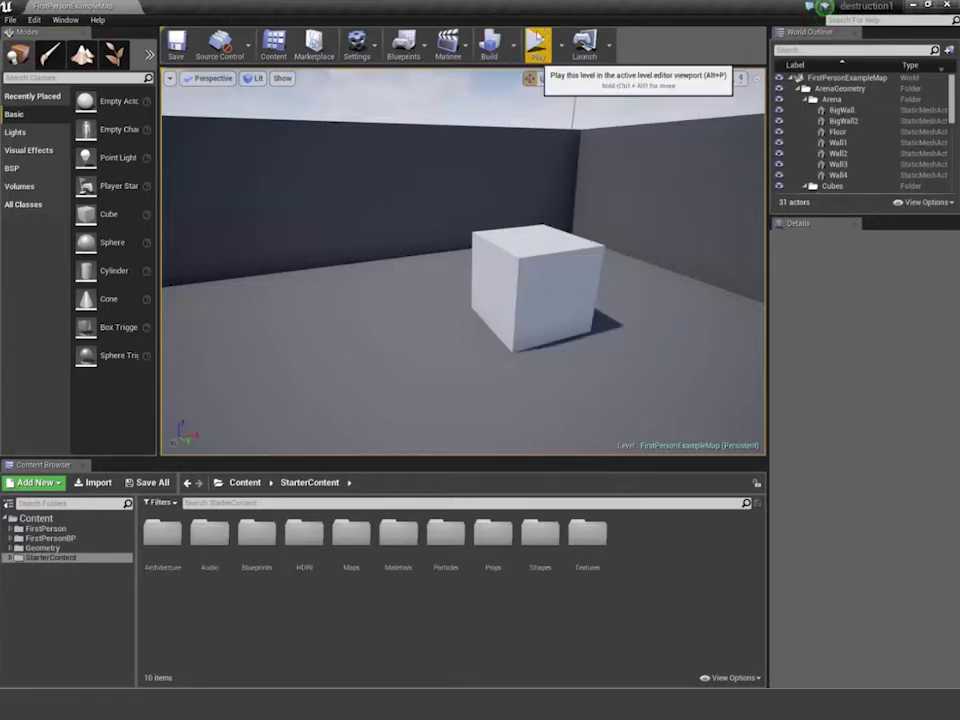
- Play the level in the viewport, walk around in all directions, fire the gun at the cubes, and end the play session
click(537, 40)
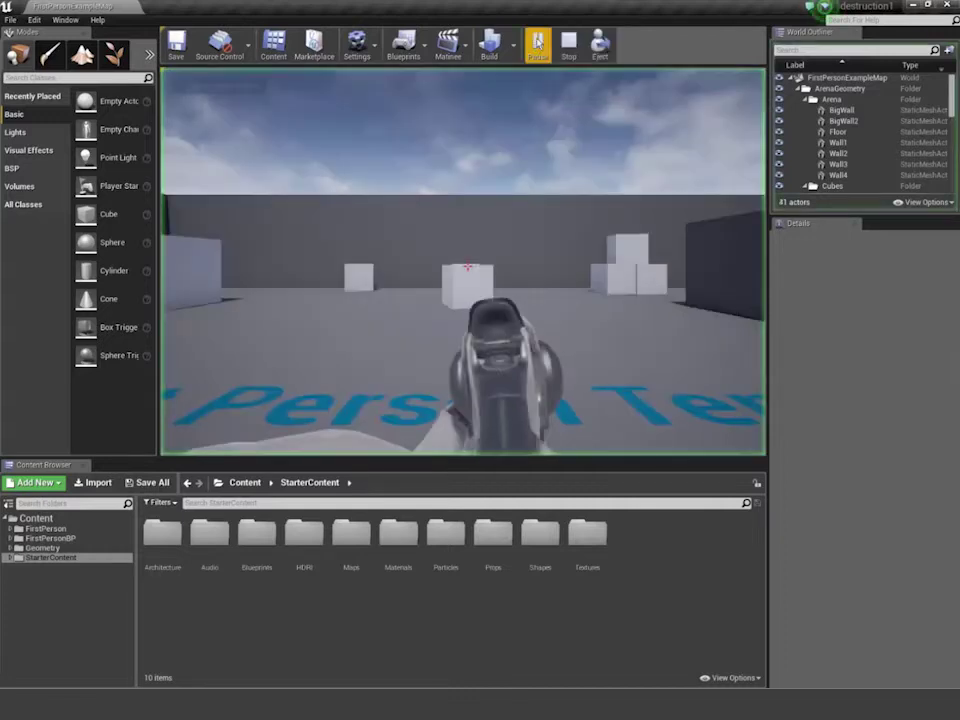
click(467, 266)
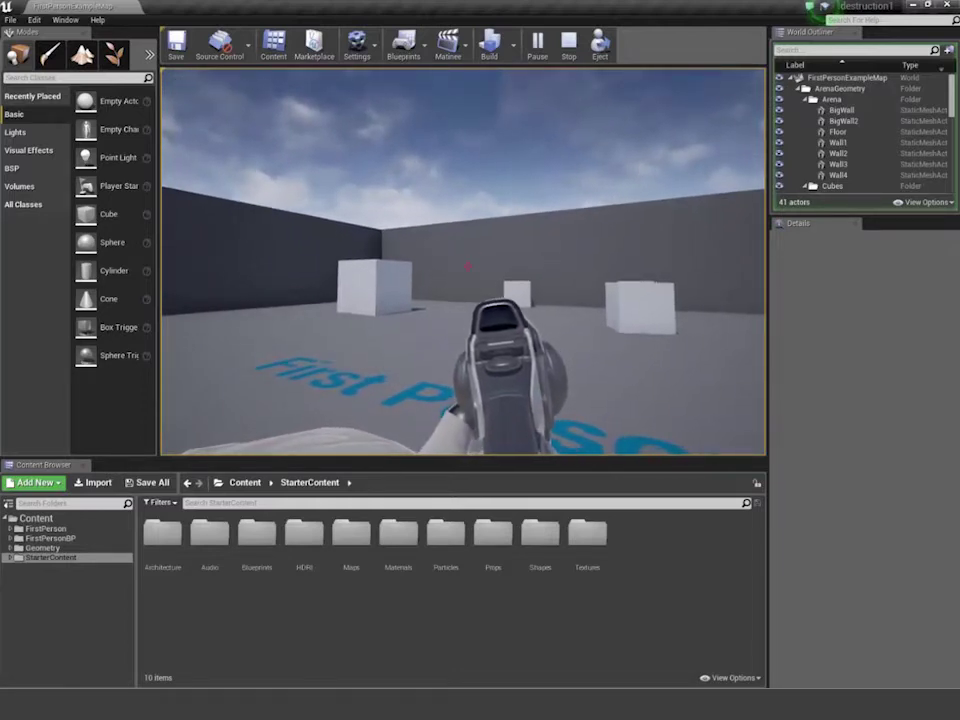
key(w)
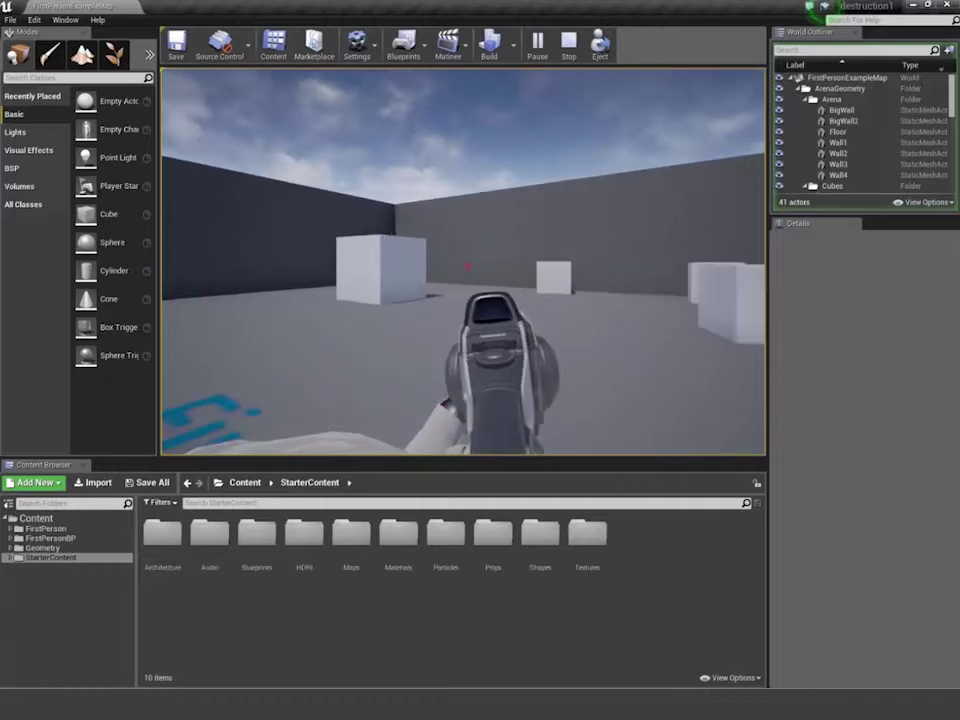
key(s)
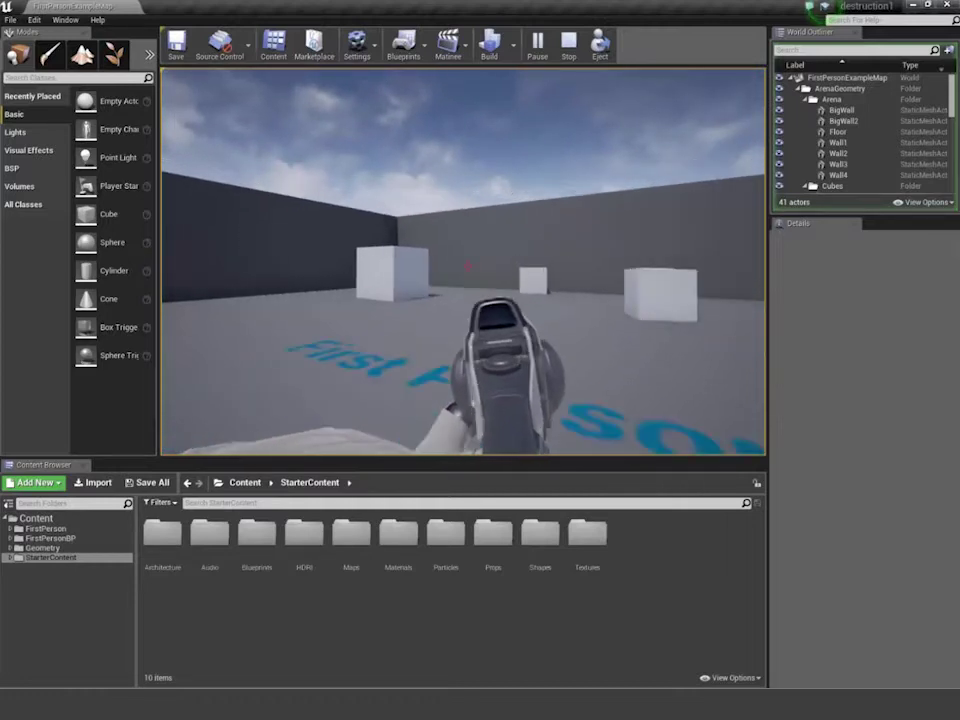
key(a)
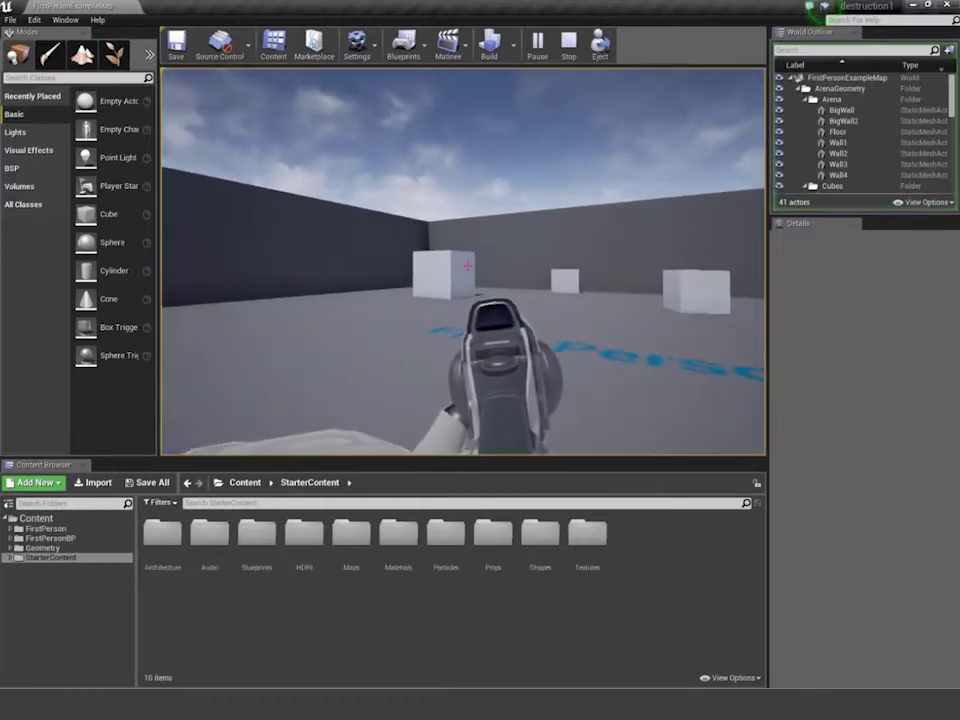
key(d)
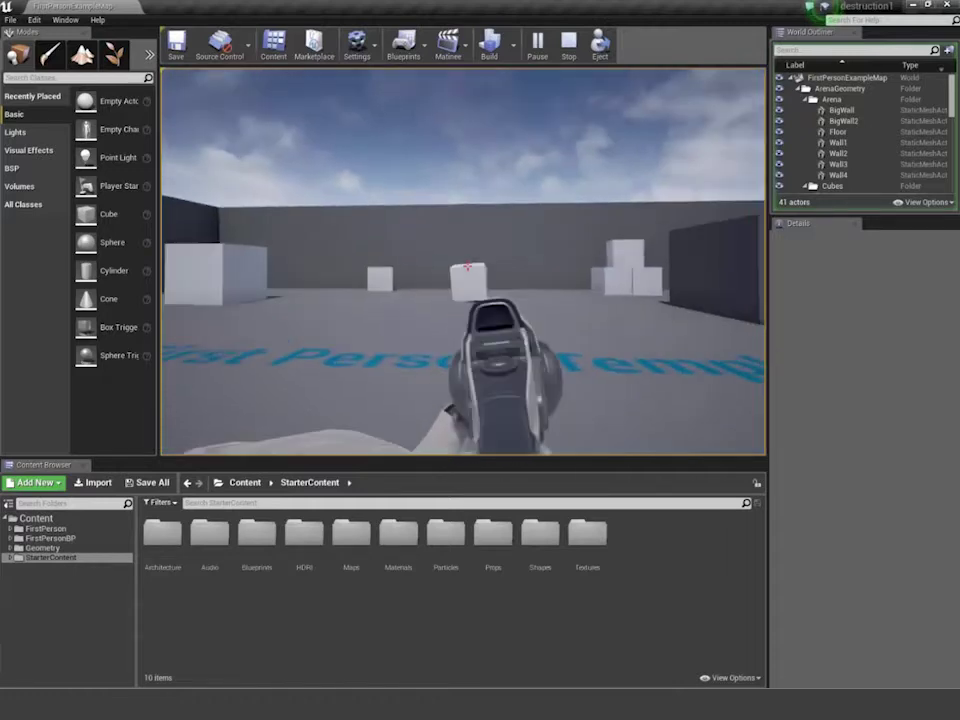
click(467, 266)
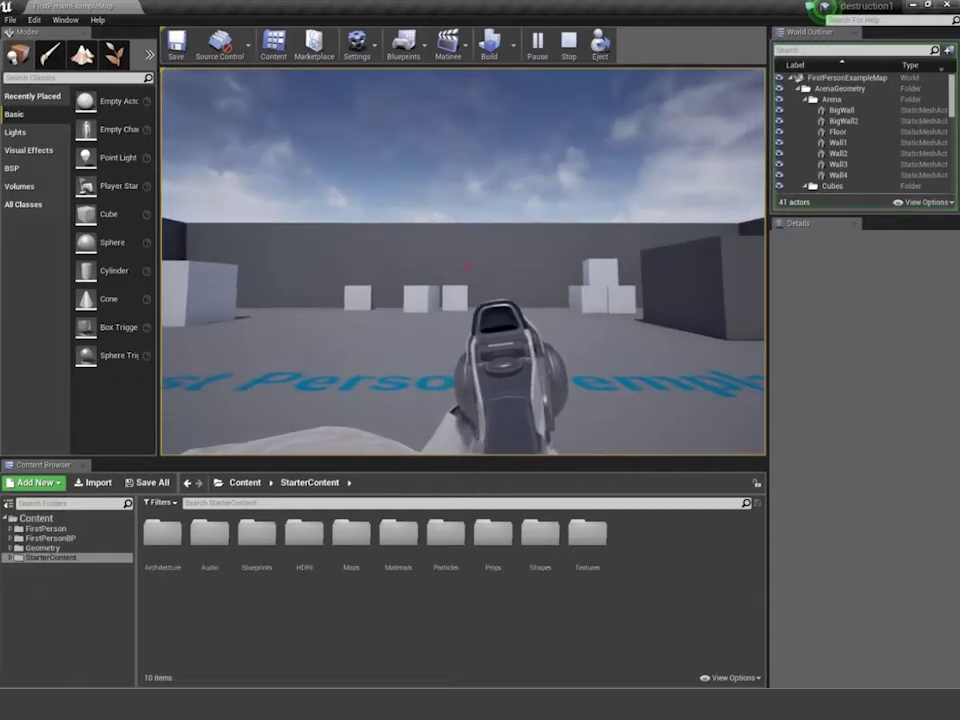
key(Escape)
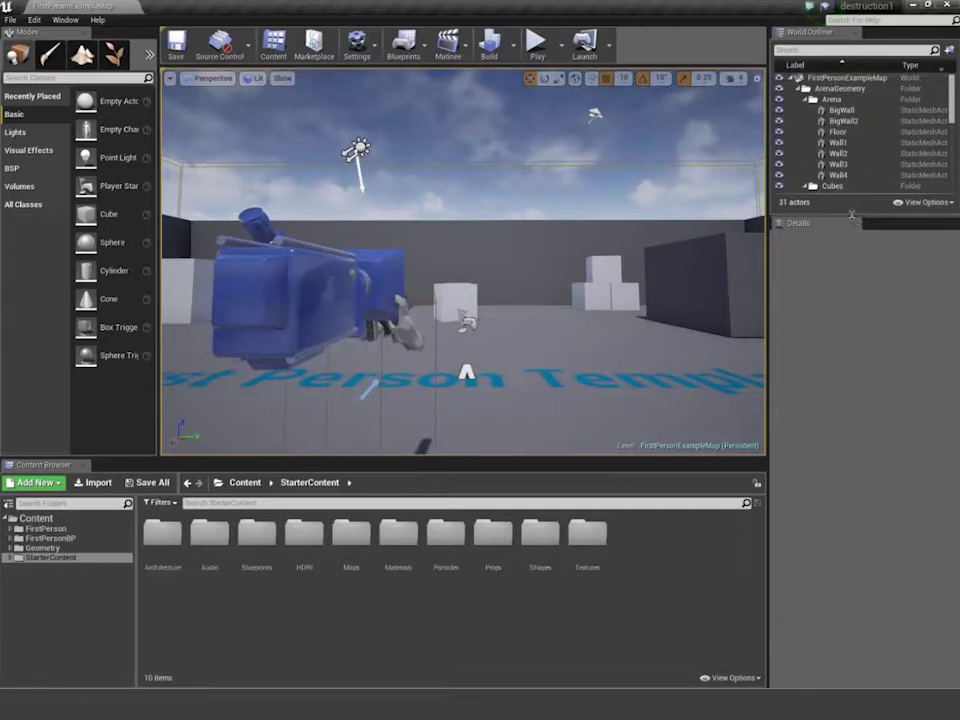
- Enlarge the World Outliner so that more of the level's actors can be listed above the Details area
drag(853, 214, 846, 406)
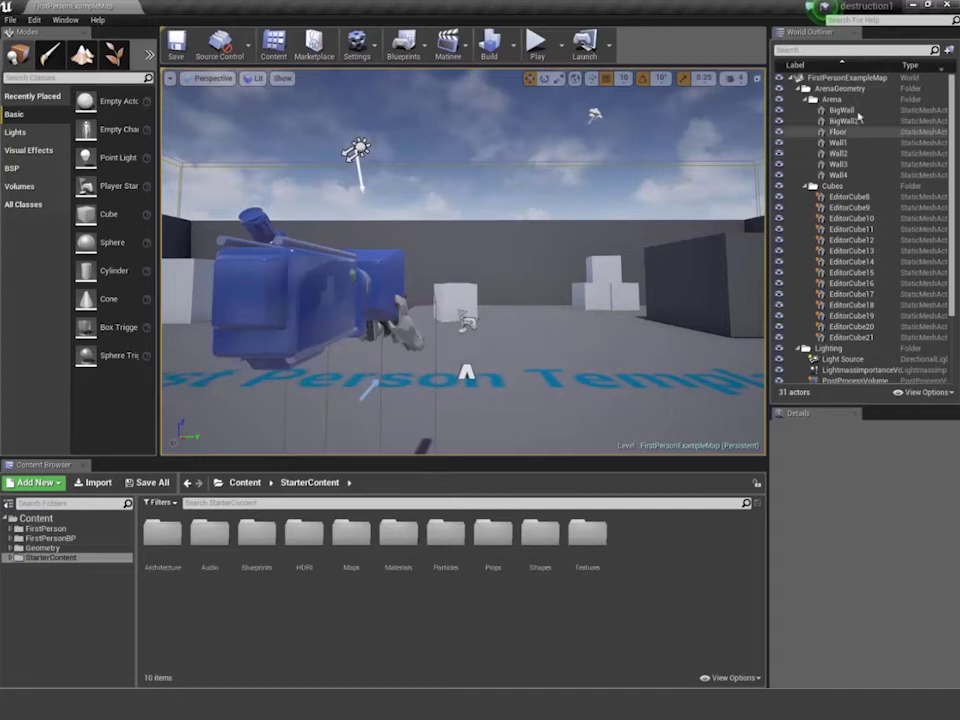
- Look through the actors listed in the World Outliner and collapse the Arena and Cubes folders
scroll(855, 312, down, 1)
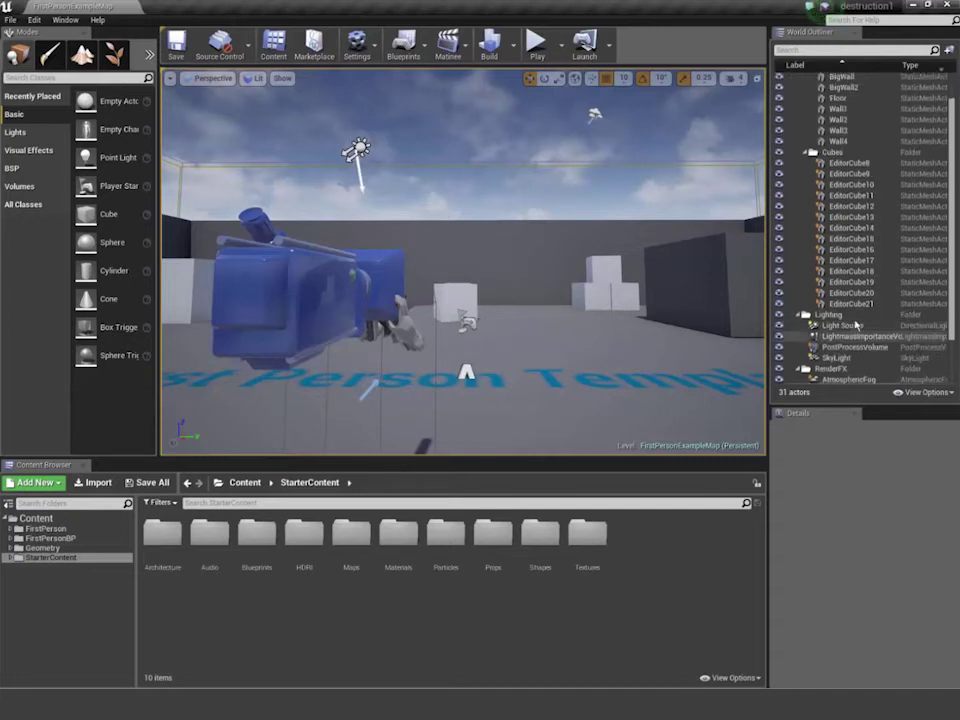
scroll(857, 325, up, 1)
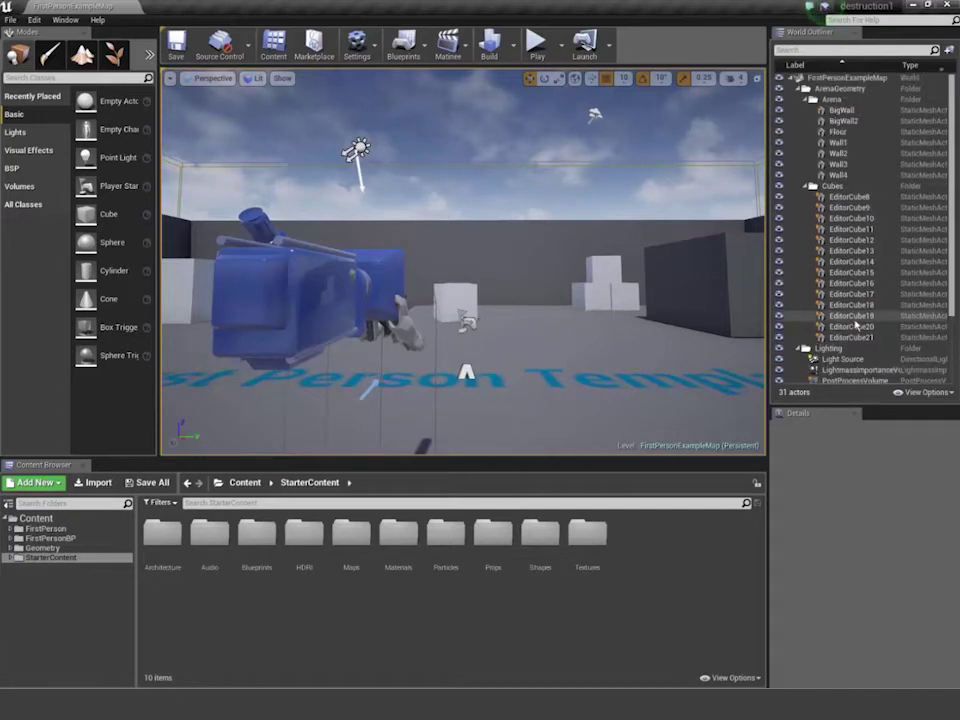
click(806, 100)
click(804, 110)
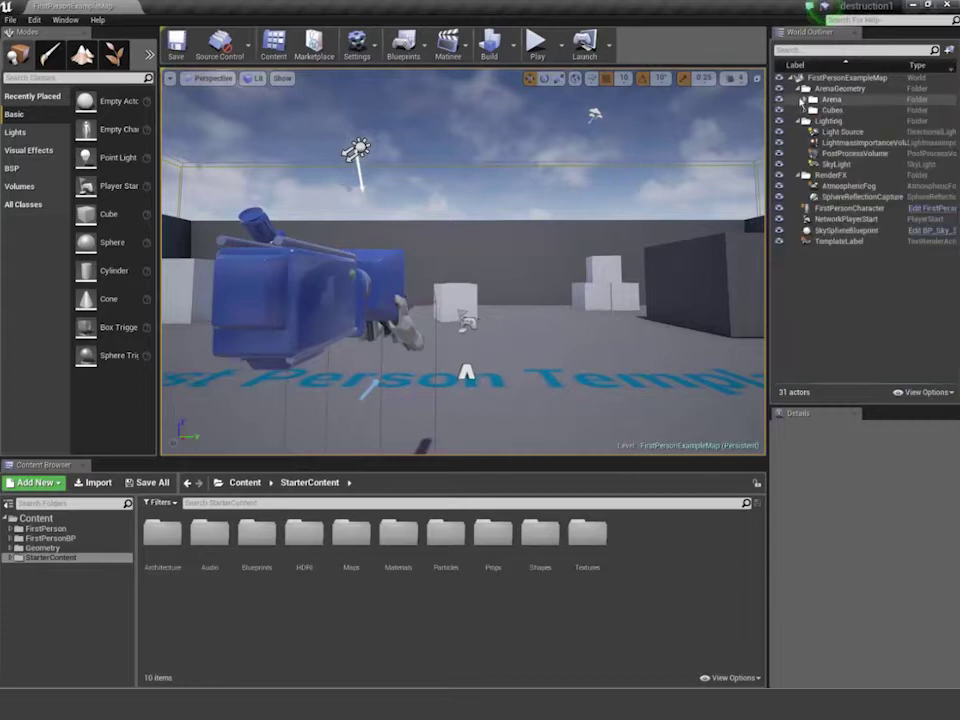
click(803, 100)
click(806, 100)
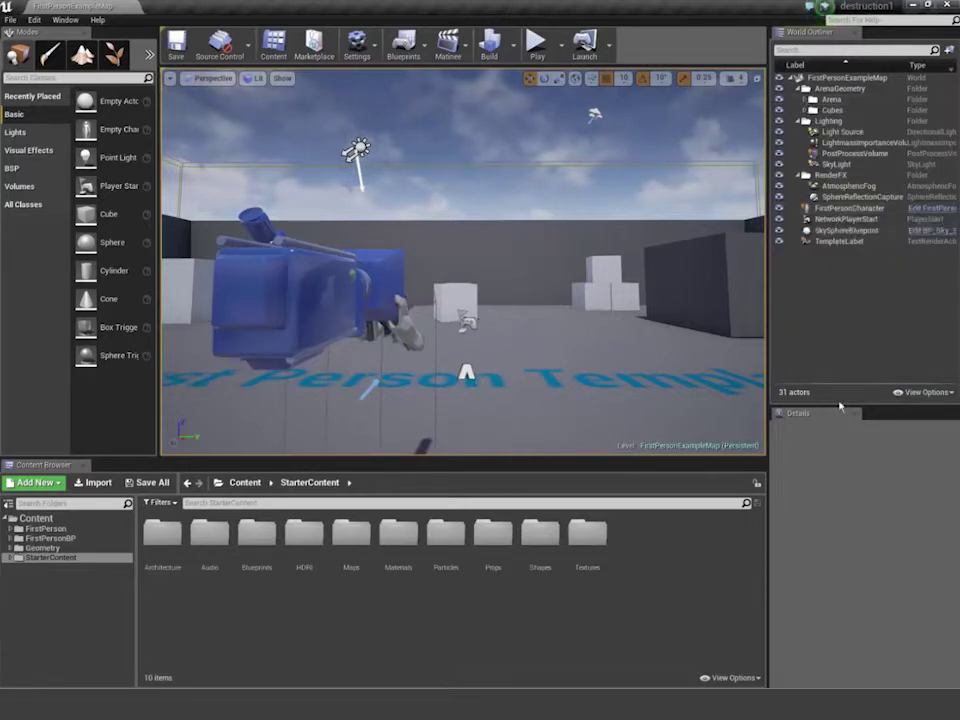
- Enlarge the Details area, select the white cube in the middle of the level, and review its transform, mesh, material, physics and collision settings
drag(838, 405, 840, 324)
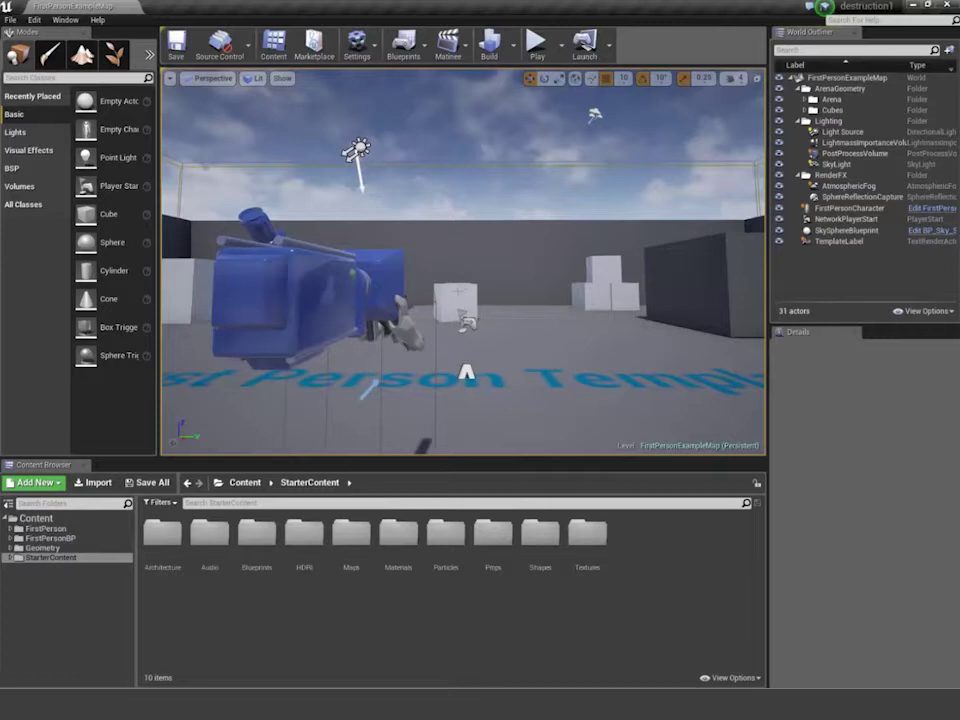
click(455, 300)
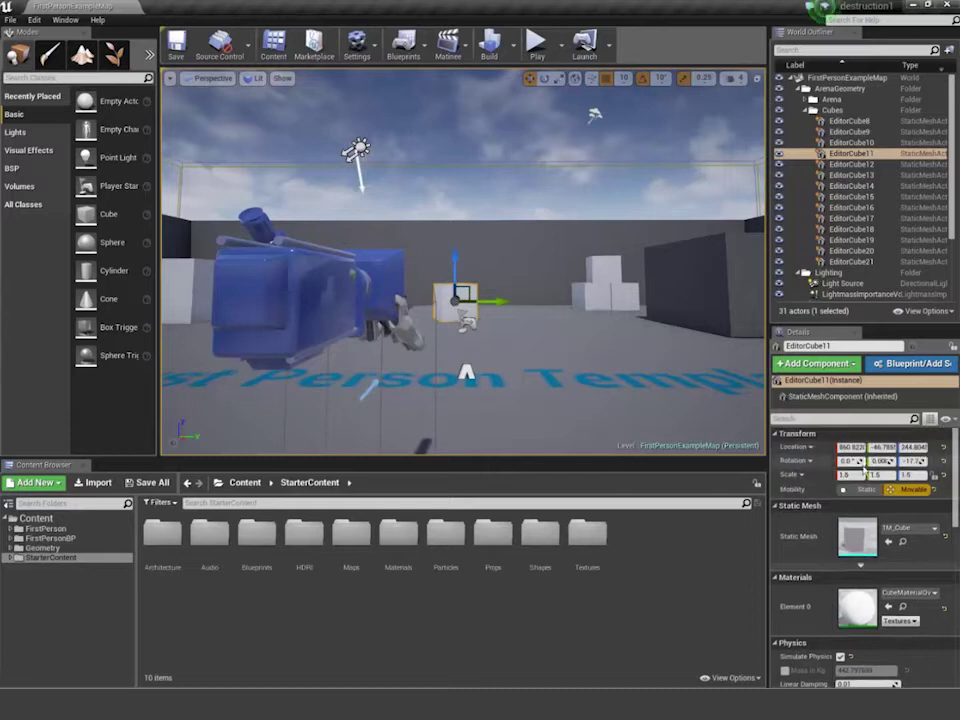
scroll(815, 505, down, 5)
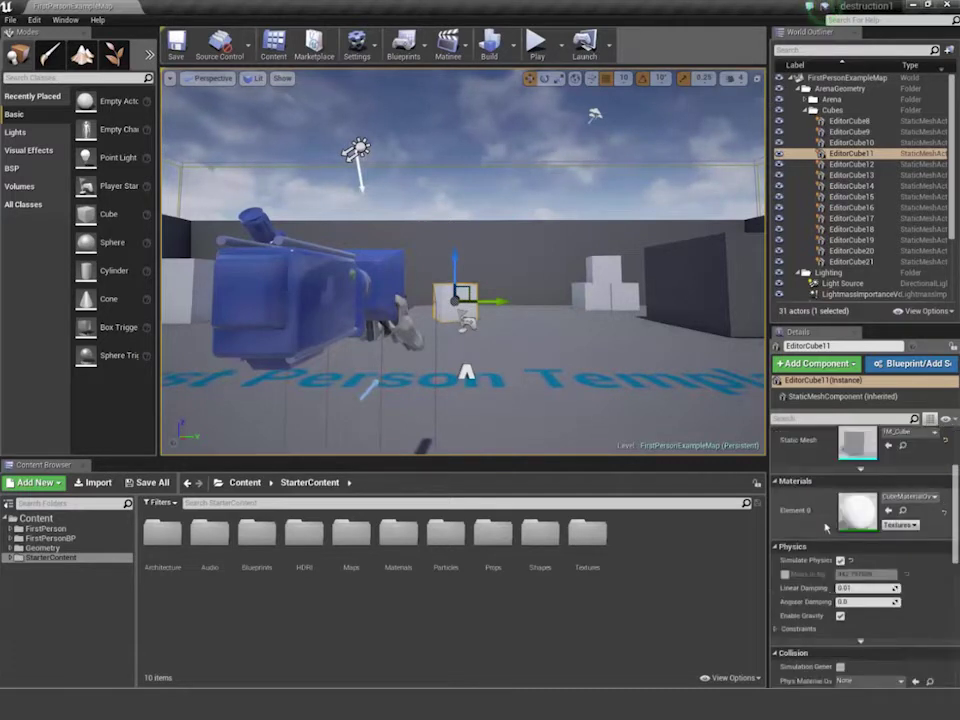
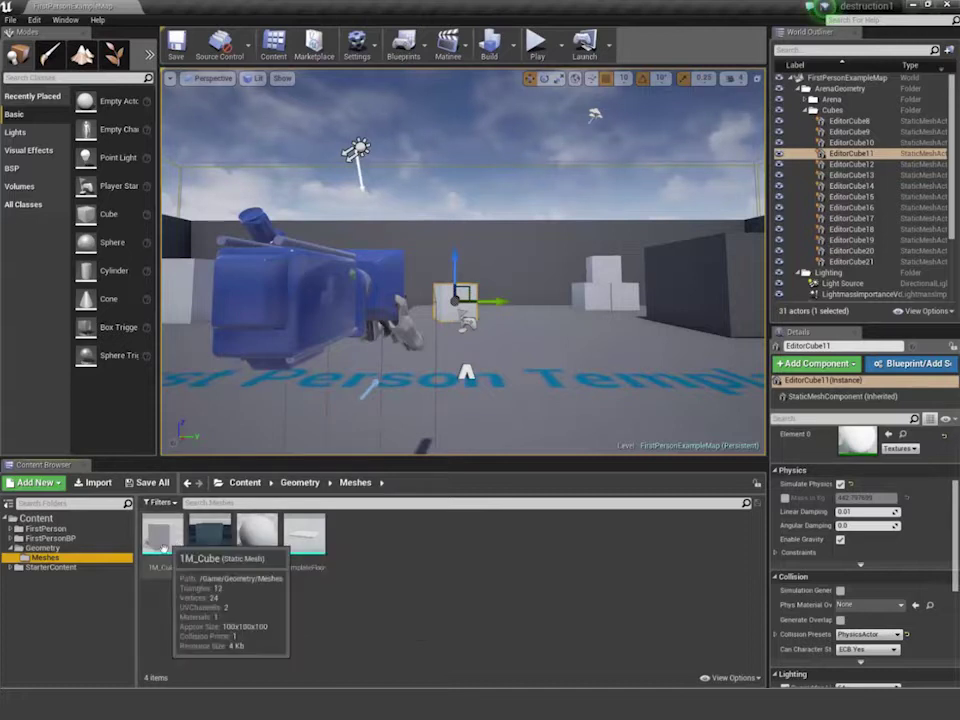
- Expand StarterContent, browse its Props folder, and open the SM_Rock static mesh in its own editor
click(10, 567)
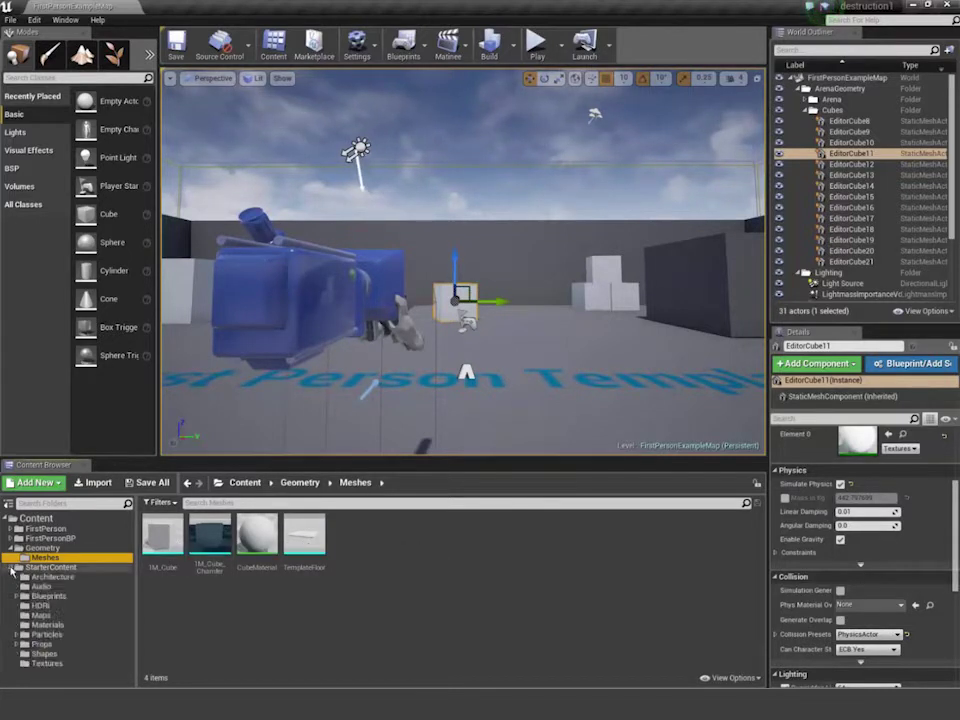
click(42, 644)
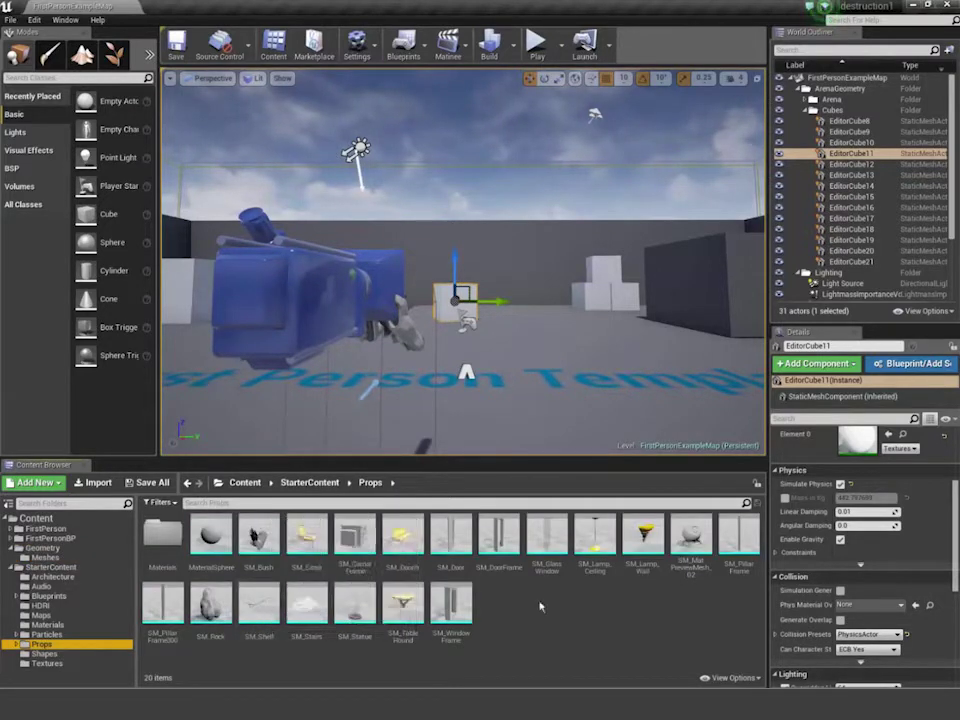
mouse_move(213, 613)
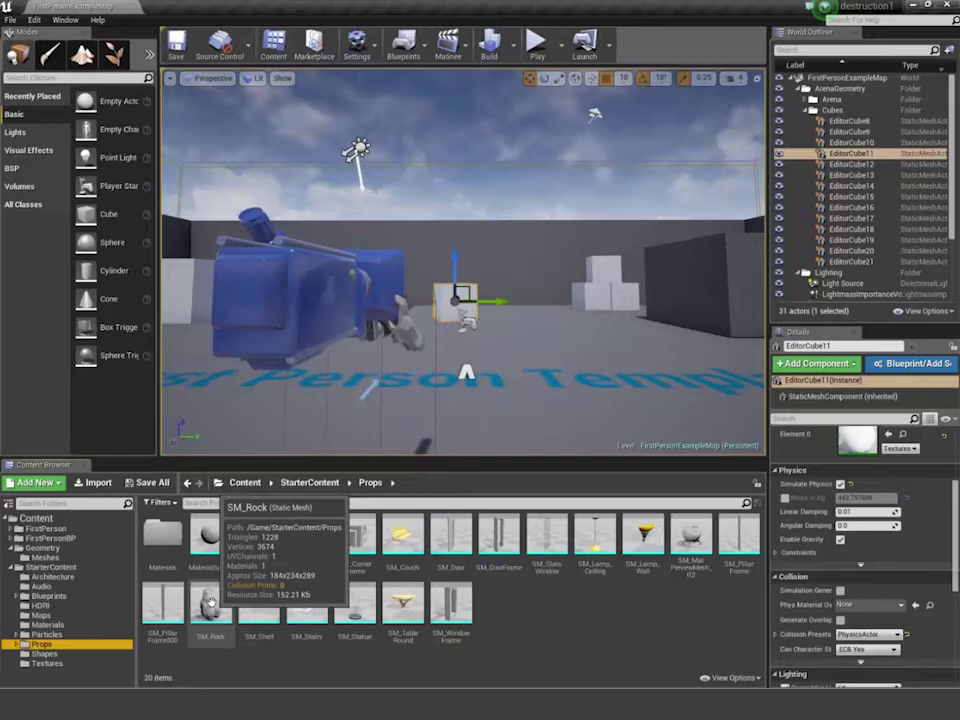
double_click(210, 600)
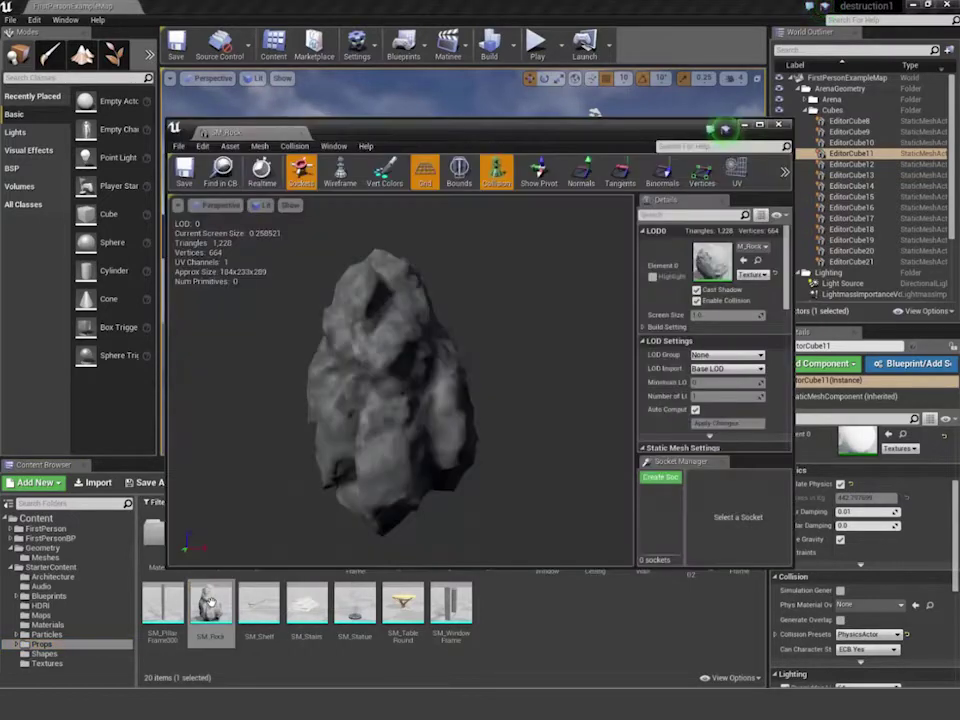
- Dock the SM_Rock editor window as a tab beside the FirstPersonExampleMap level, and return to the level
drag(427, 130, 412, 111)
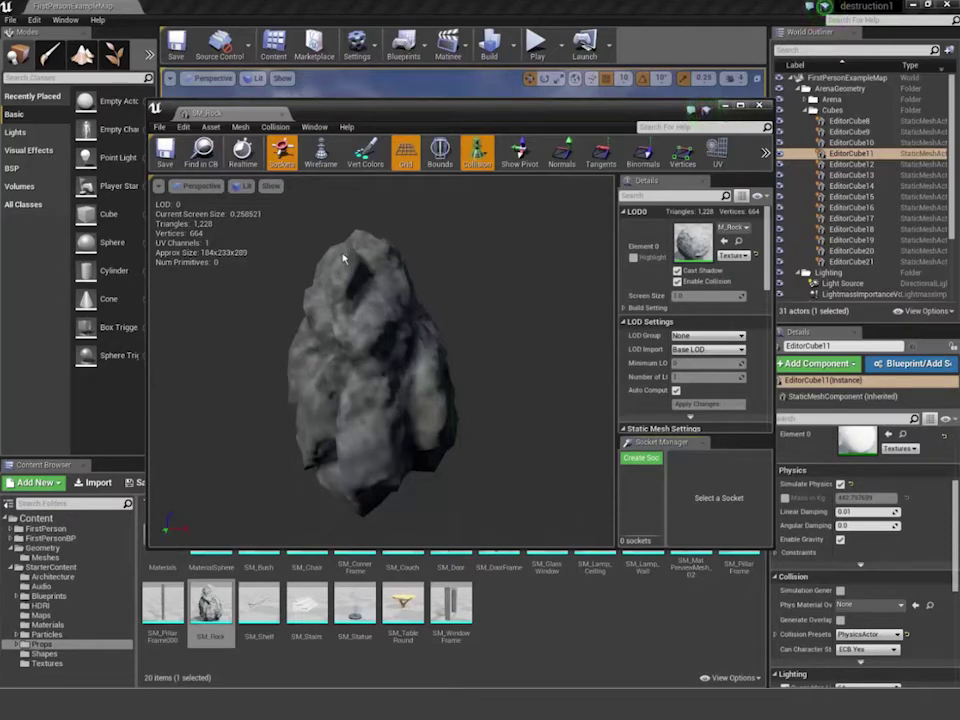
click(223, 108)
drag(224, 109, 205, 4)
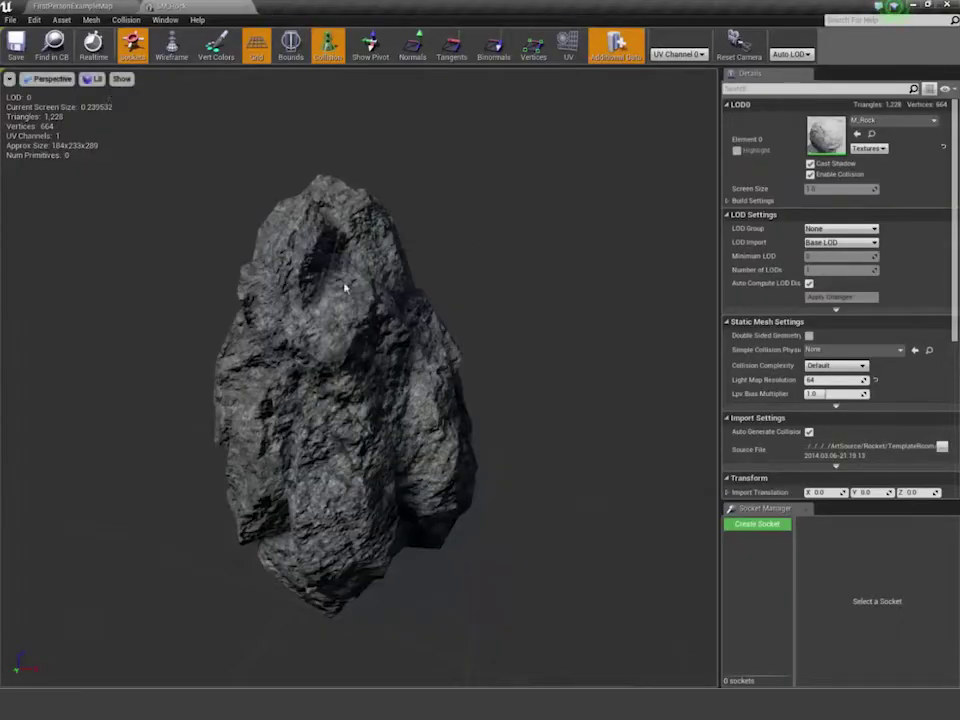
click(78, 5)
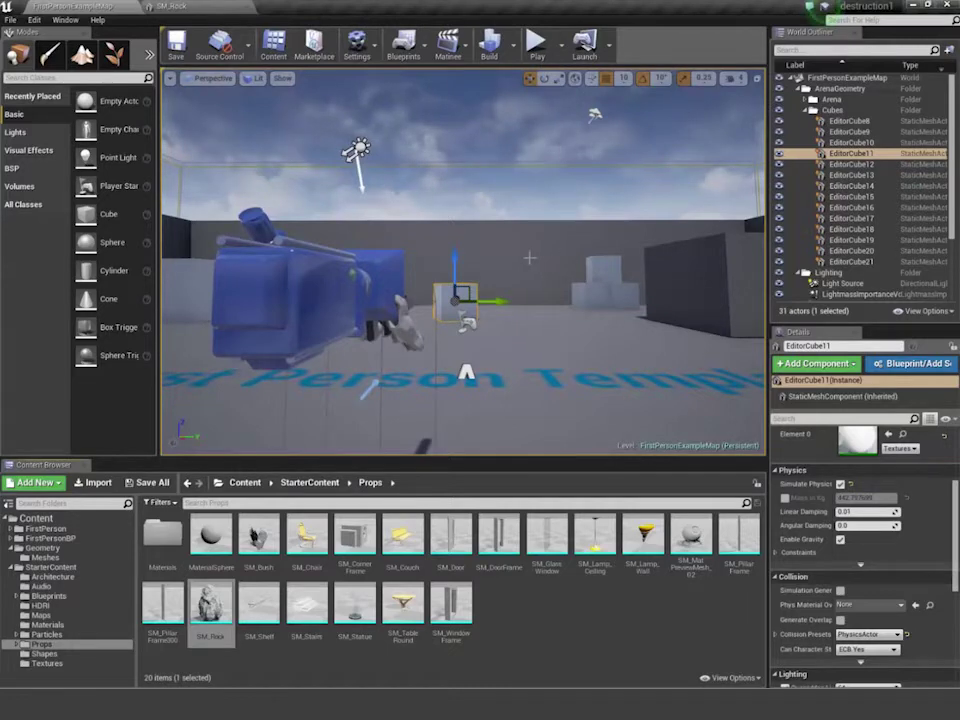
- Fly and look around the level from several directions to examine the arena, its walls and its cubes
right_drag(528, 258, 513, 319)
right_drag(572, 100, 362, 306)
key(w)
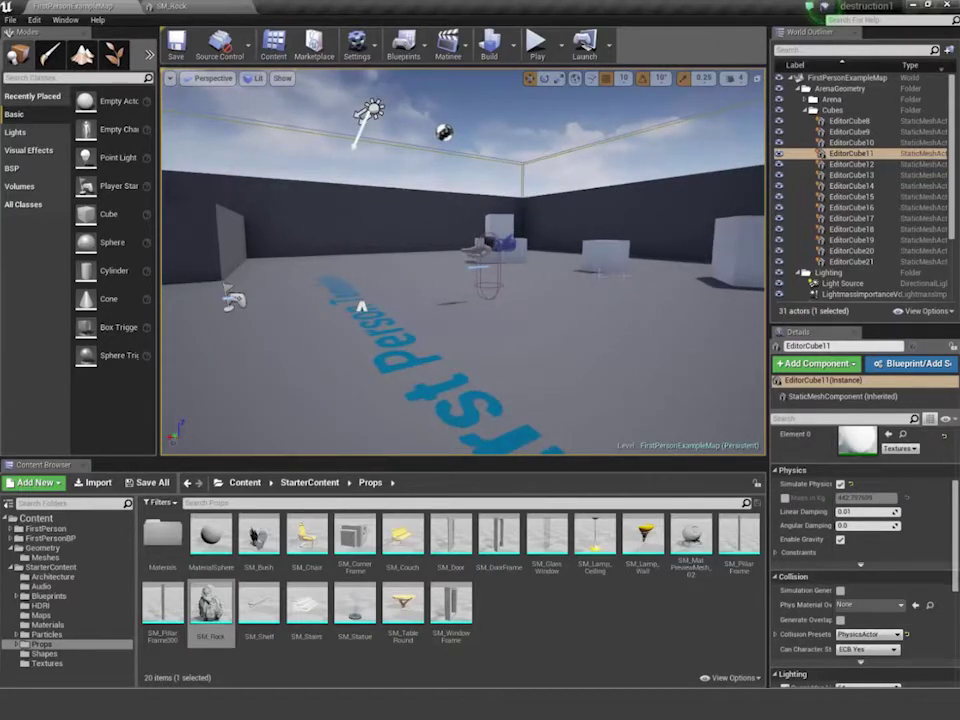
right_drag(362, 306, 426, 308)
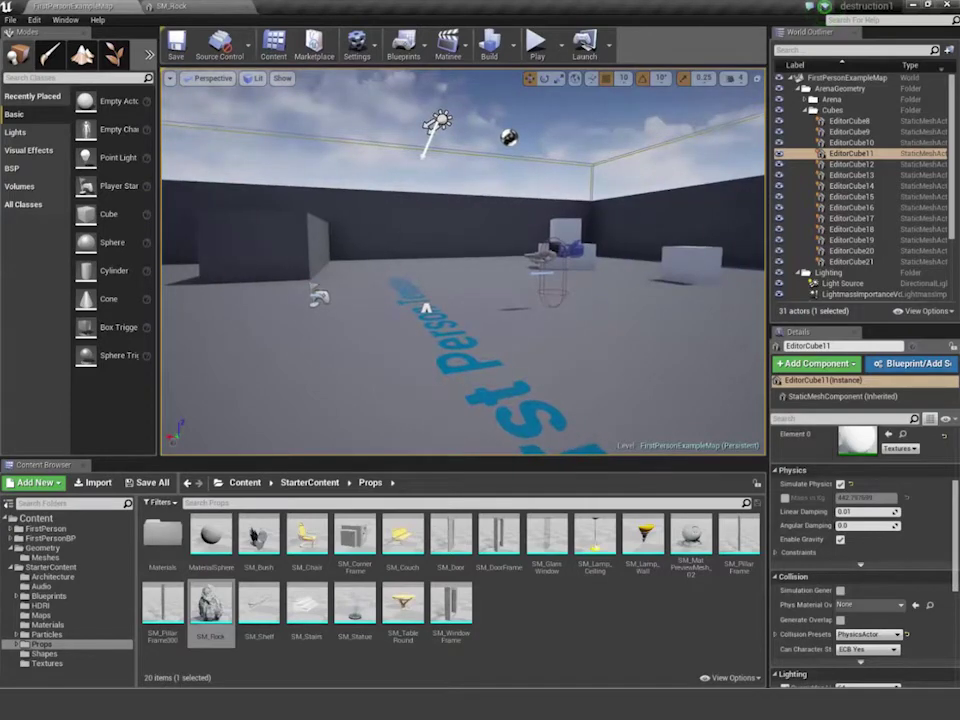
right_drag(462, 262, 342, 259)
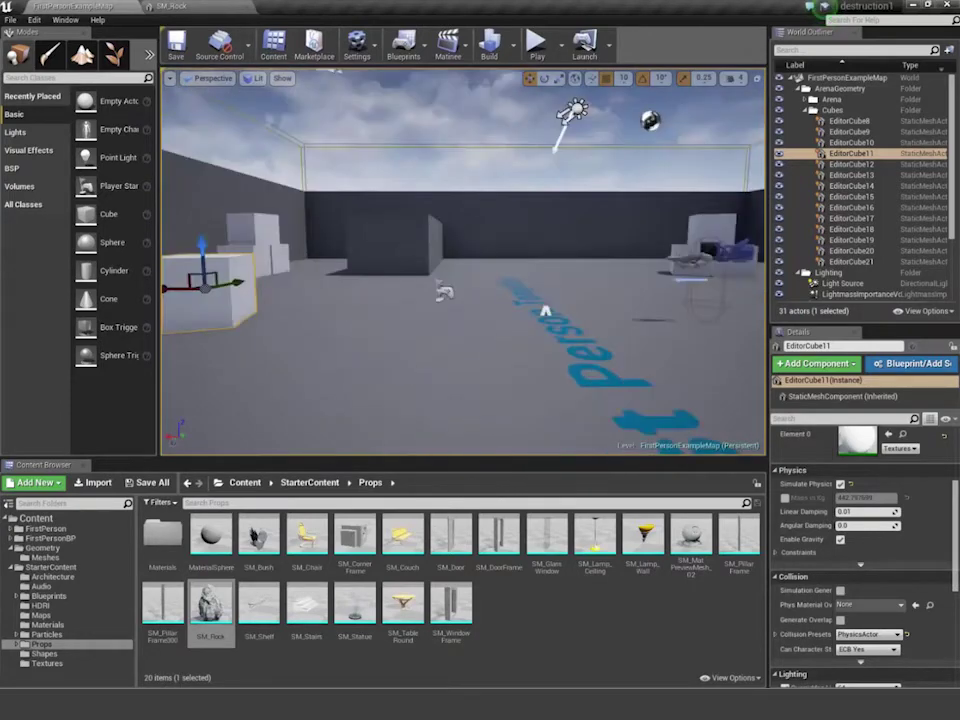
right_drag(395, 310, 550, 360)
right_drag(455, 328, 453, 308)
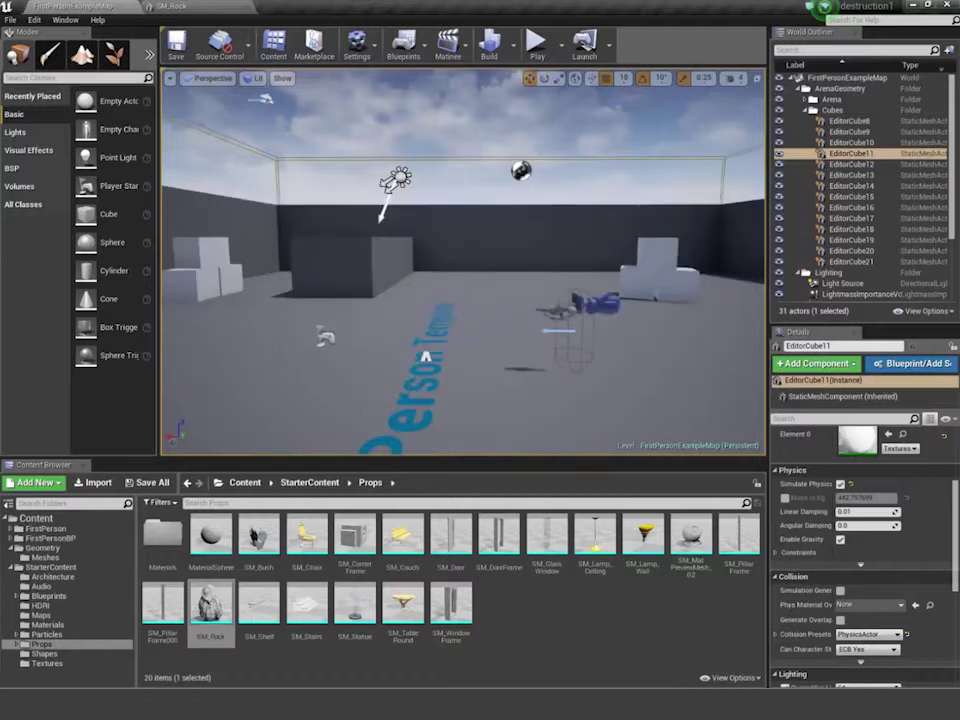
mouse_move(453, 308)
middle_down()
mouse_move(550, 318)
mouse_move(400, 314)
mouse_move(453, 315)
middle_up()
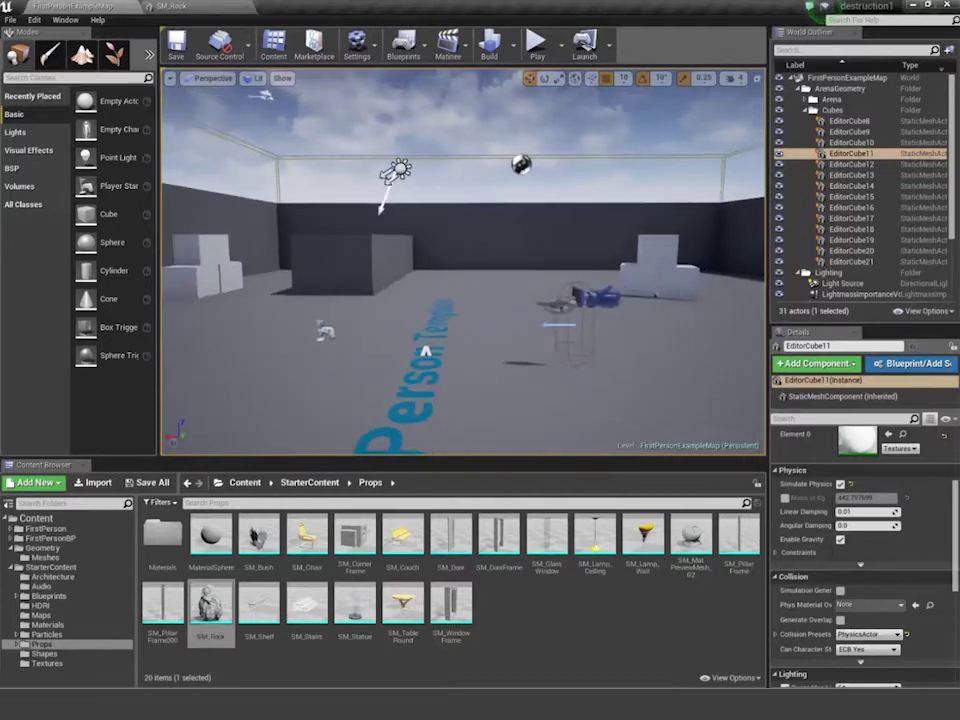
right_drag(452, 308, 454, 308)
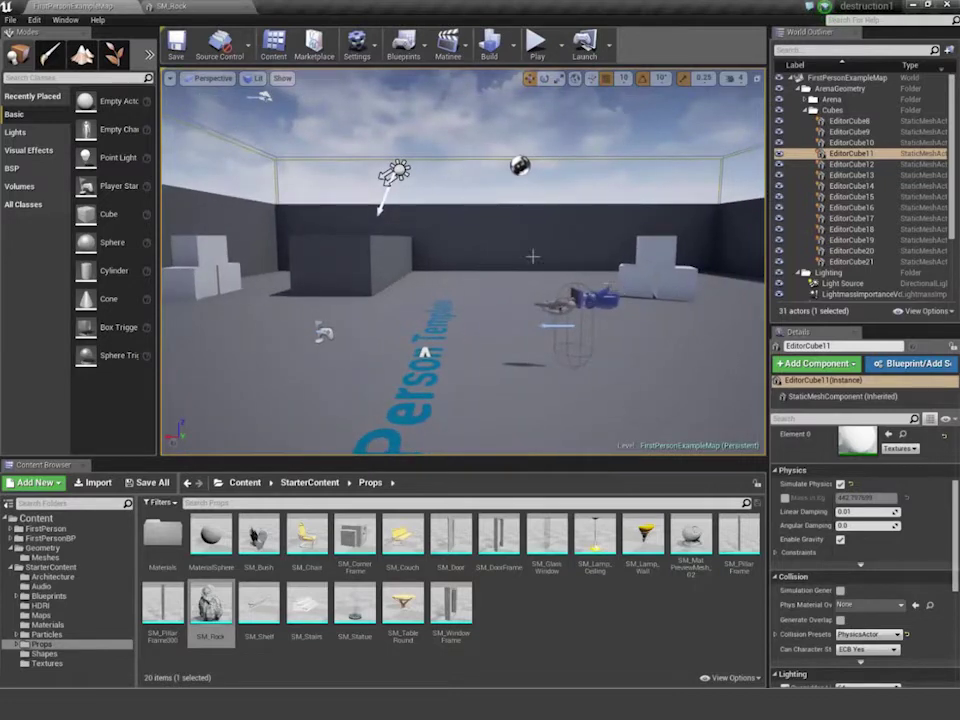
right_drag(491, 257, 335, 255)
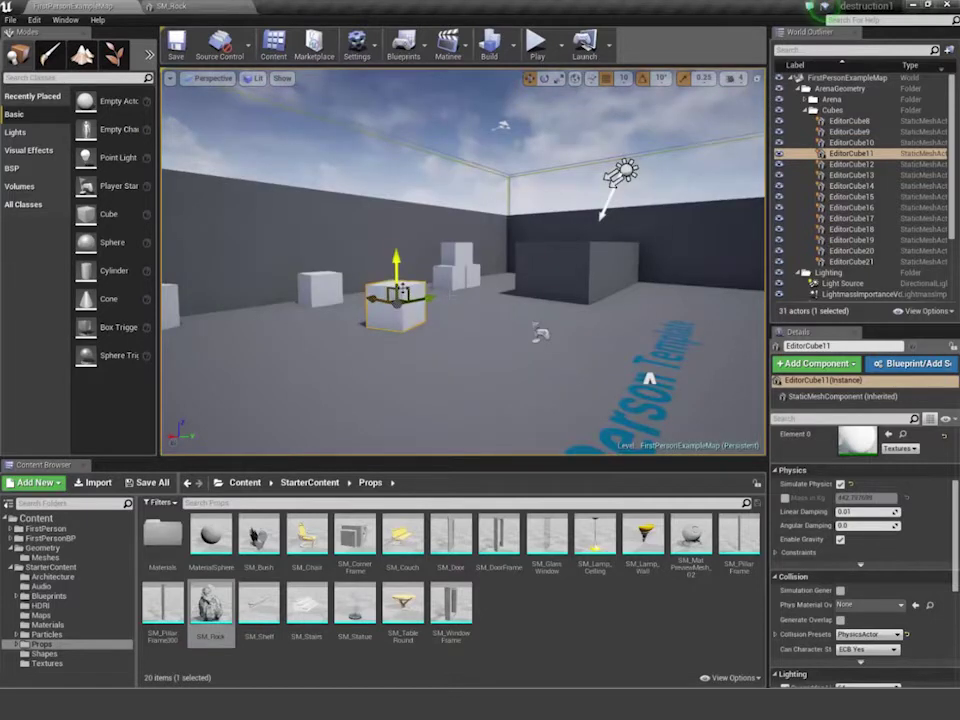
- Select EditorCube11 in the level, focus the view on it, and orbit around it to inspect it from several sides
click(320, 288)
click(396, 288)
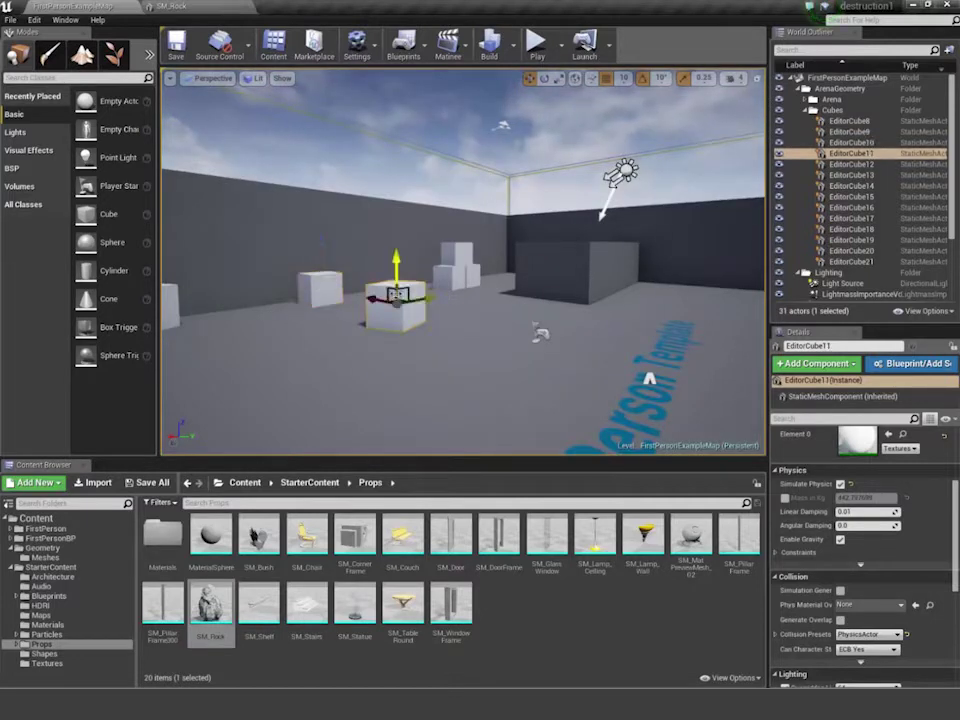
key(f)
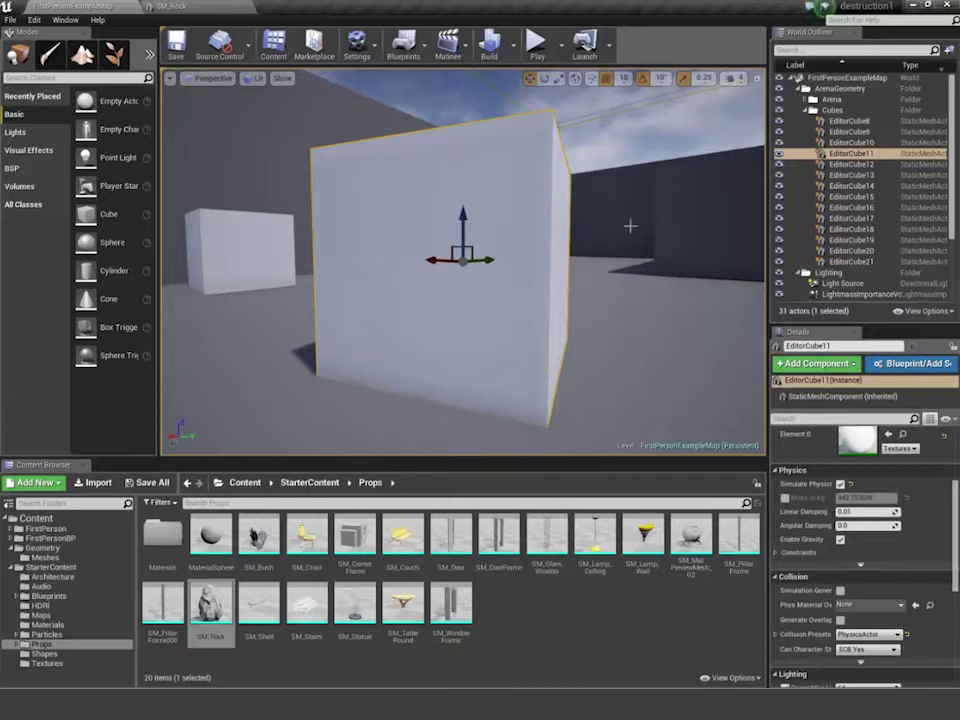
mouse_move(636, 219)
mouse_down()
mouse_move(590, 195)
mouse_move(650, 175)
mouse_move(639, 214)
mouse_up()
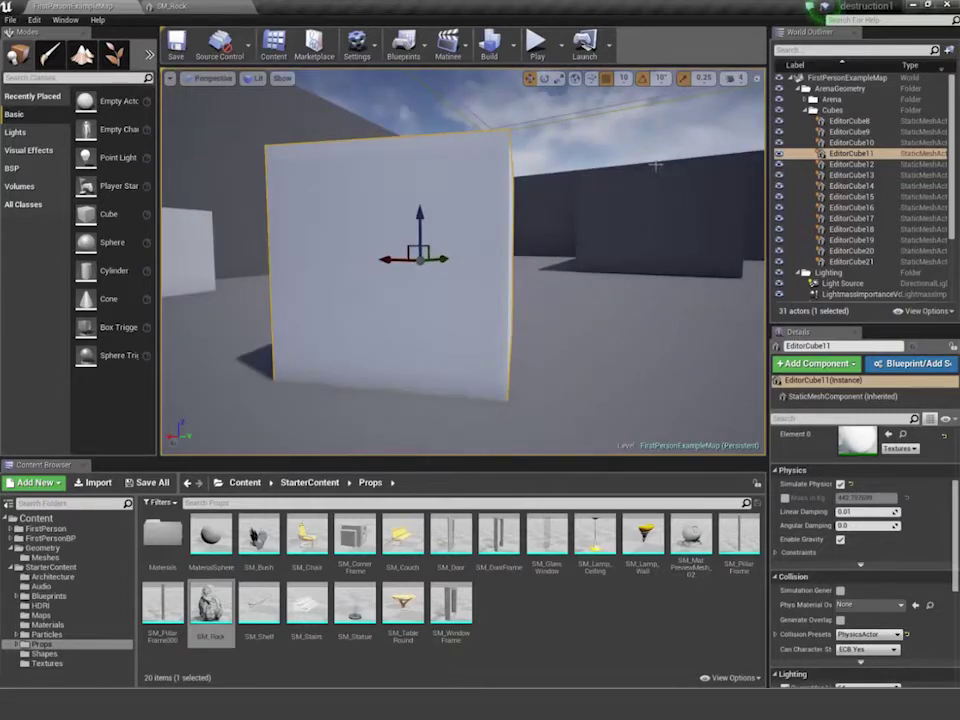
mouse_move(631, 172)
right_down()
mouse_move(600, 204)
mouse_move(630, 200)
mouse_move(610, 235)
mouse_move(580, 210)
mouse_move(600, 215)
mouse_move(617, 195)
mouse_move(617, 172)
right_up()
alt+drag(617, 172, 740, 180)
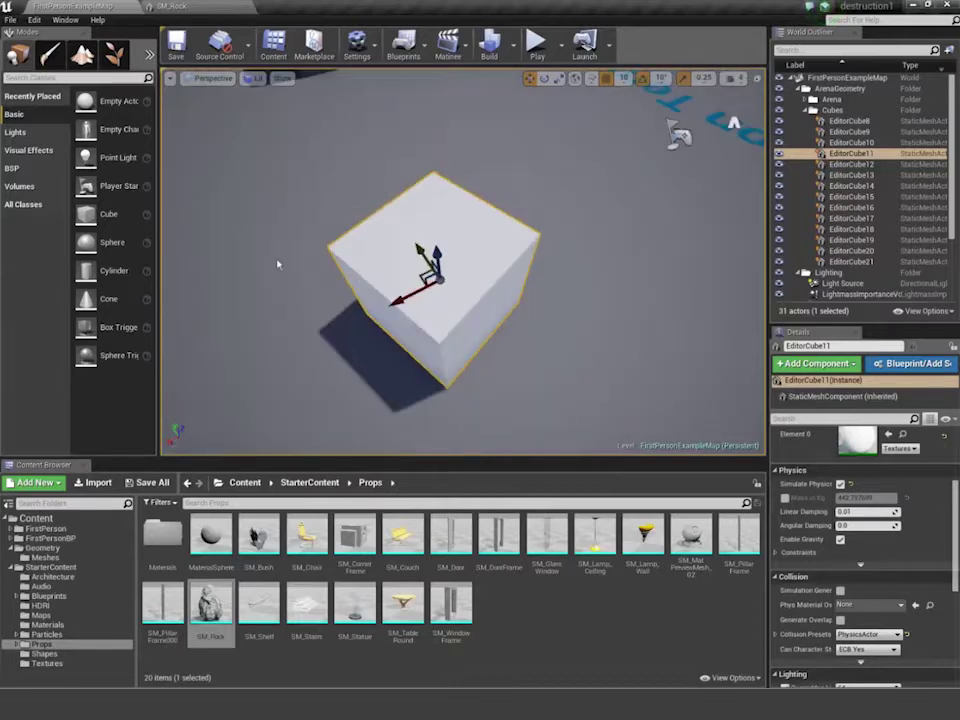
alt+drag(278, 263, 165, 310)
alt+drag(531, 207, 430, 200)
- Select EditorCube20, the large white cube on the far side of the arena, and frame it from above in the viewport
right_drag(531, 207, 627, 376)
scroll(626, 372, down, 1)
scroll(626, 372, up, 1)
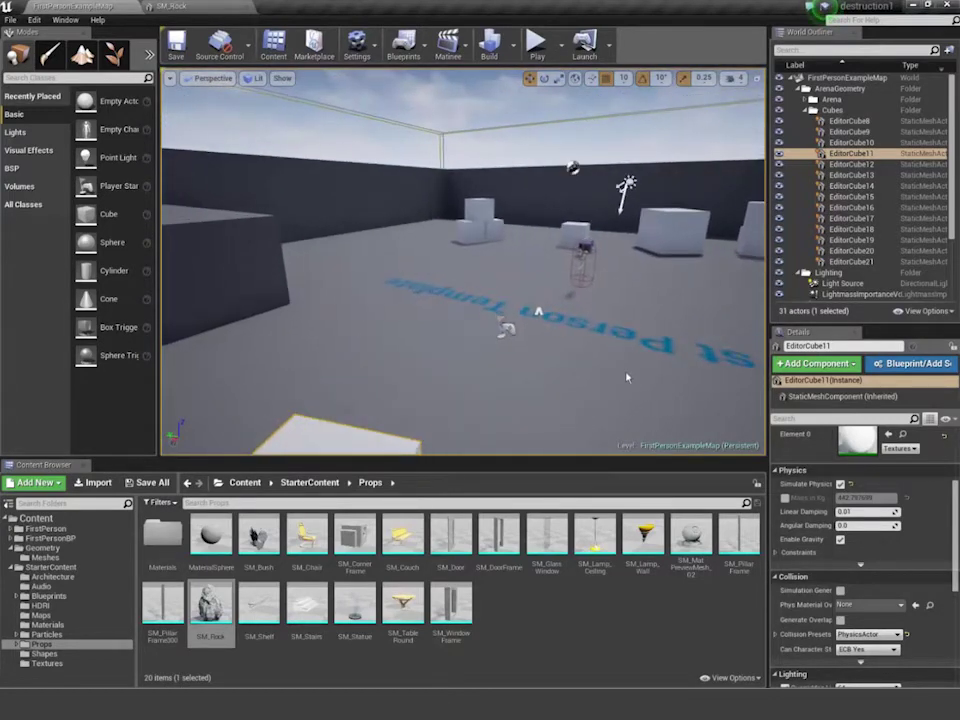
scroll(626, 372, down, 4)
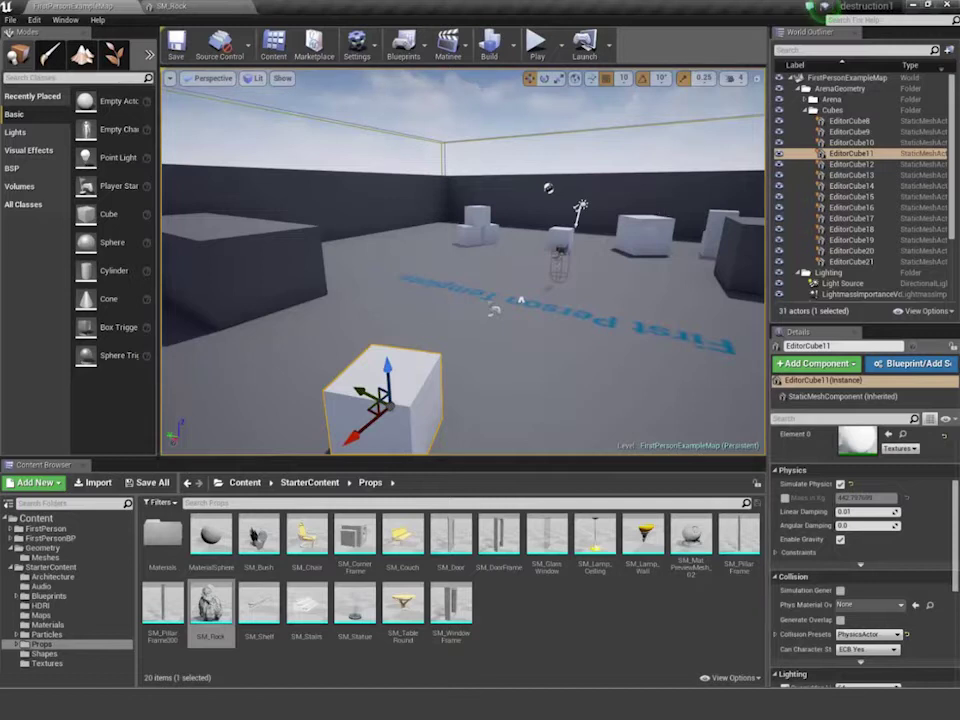
click(638, 231)
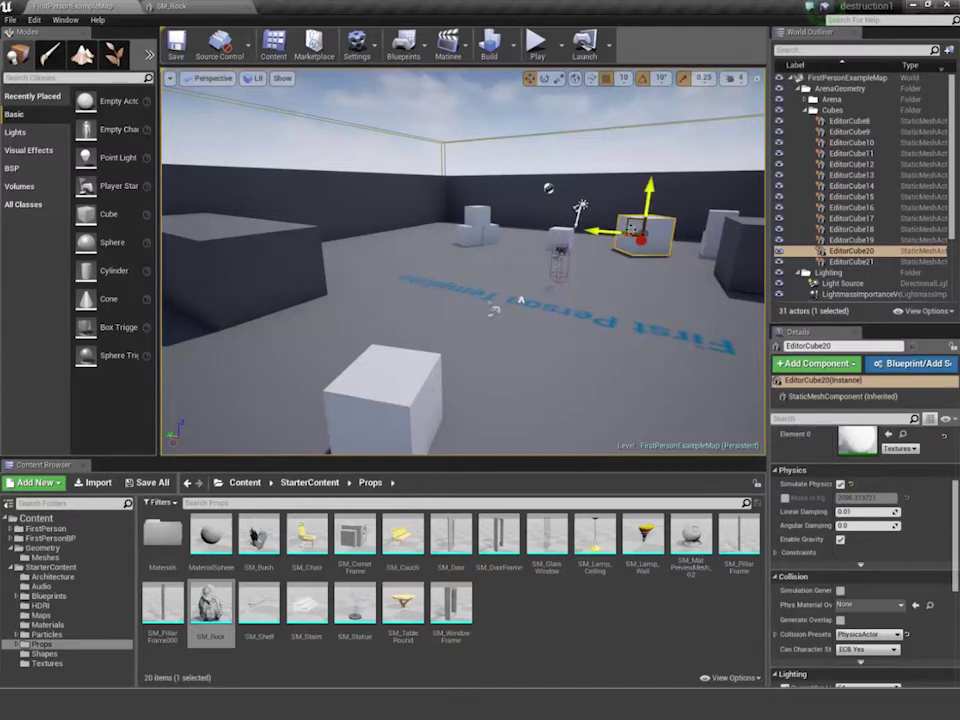
key(f)
alt+drag(631, 229, 720, 290)
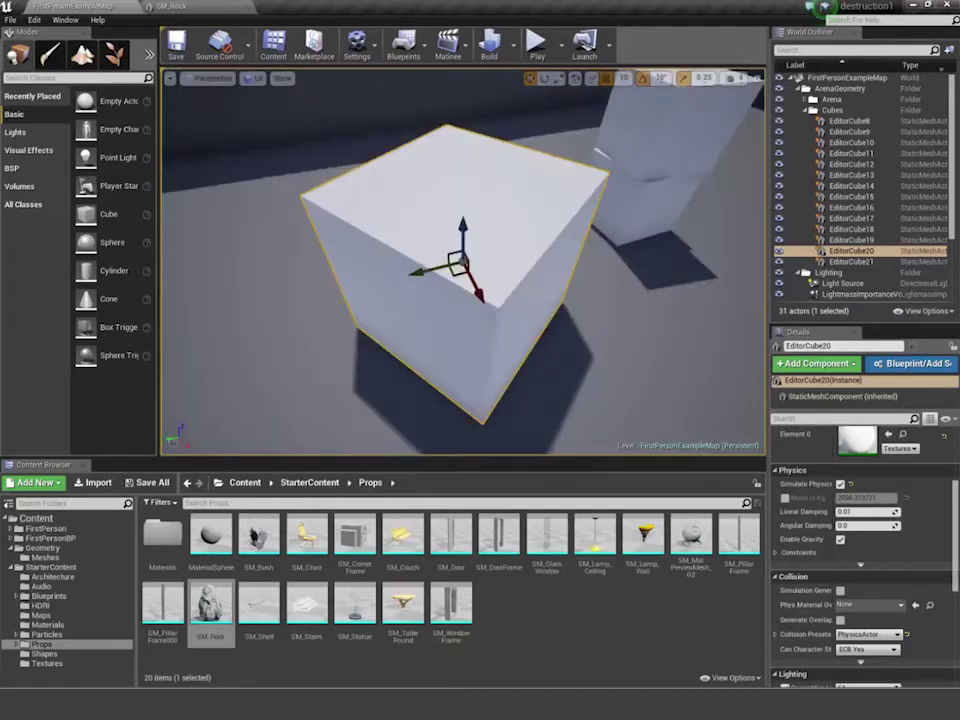
alt+right_drag(631, 229, 580, 229)
alt+drag(631, 229, 720, 290)
- Try moving EditorCube20 with the translation gizmo, and undo the moves
drag(465, 261, 499, 294)
key(ctrl+z)
alt+drag(592, 336, 570, 275)
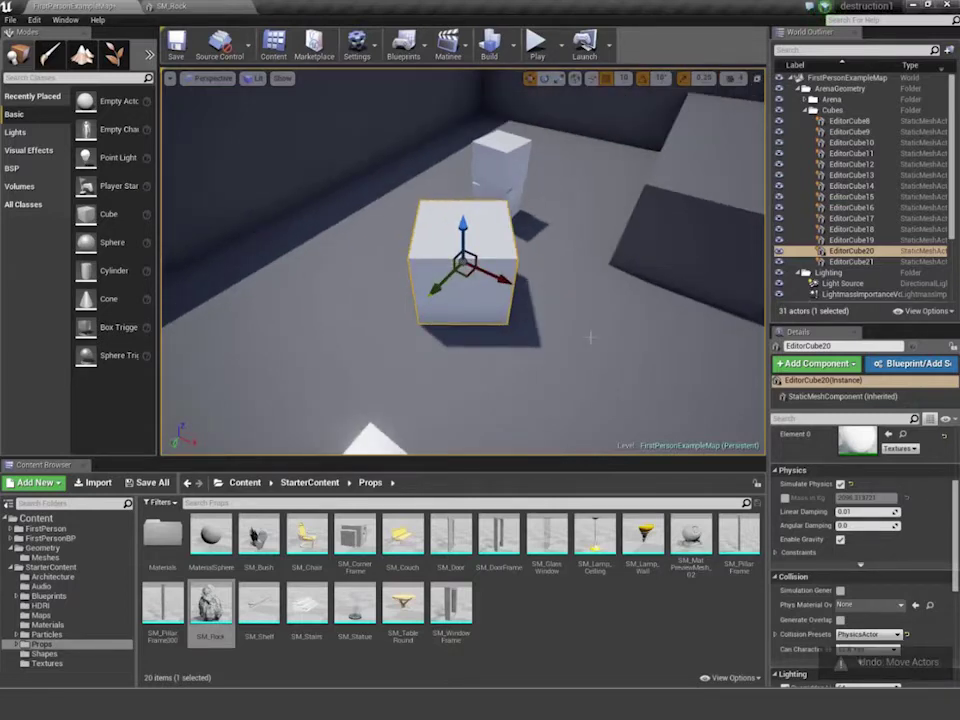
drag(504, 279, 568, 381)
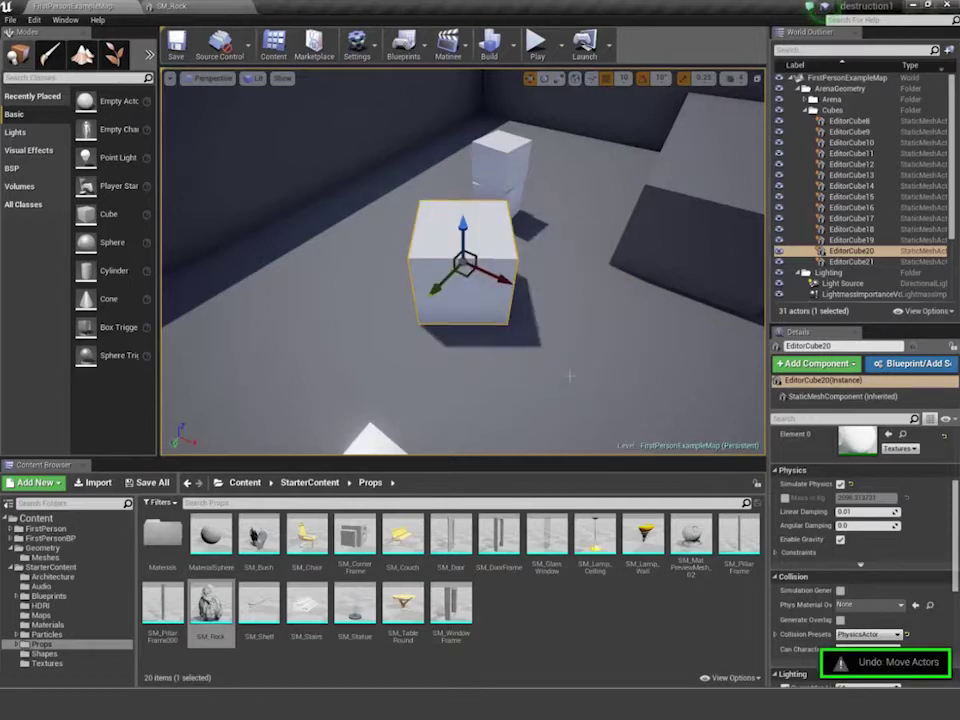
- Shift EditorCube20 across the floor along its axes, raise it into the air, and snap it back down to the floor
drag(440, 288, 488, 308)
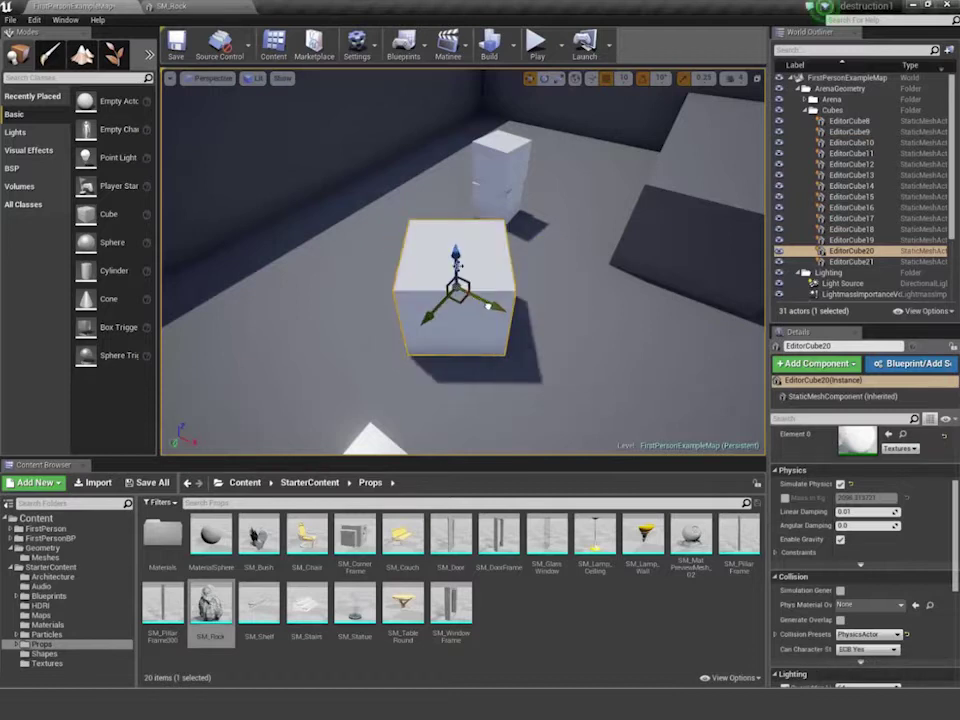
drag(456, 262, 368, 200)
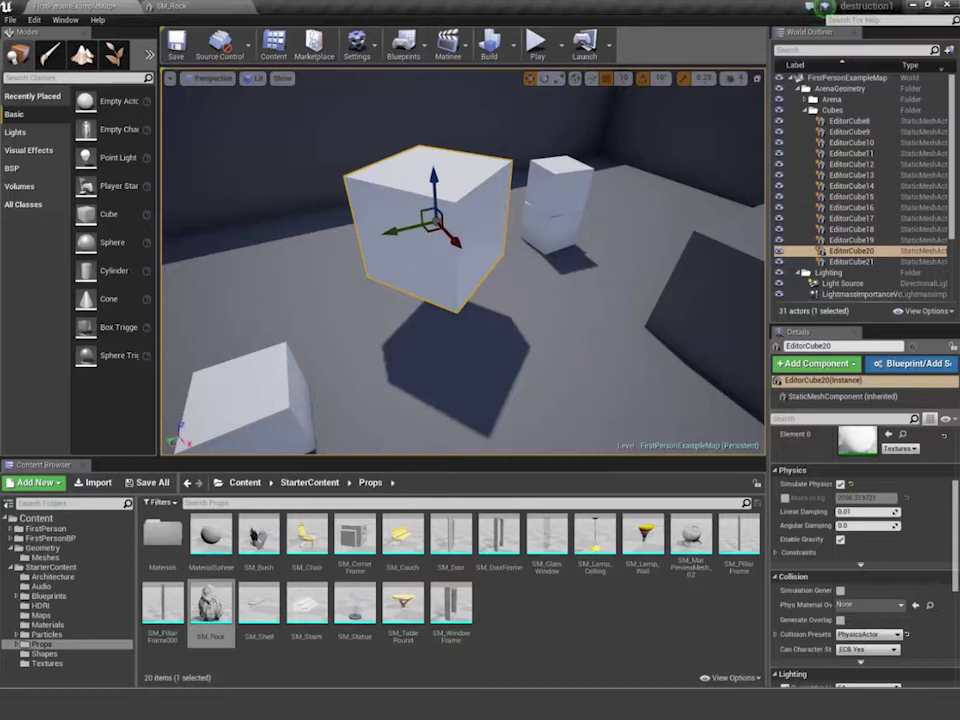
key(End)
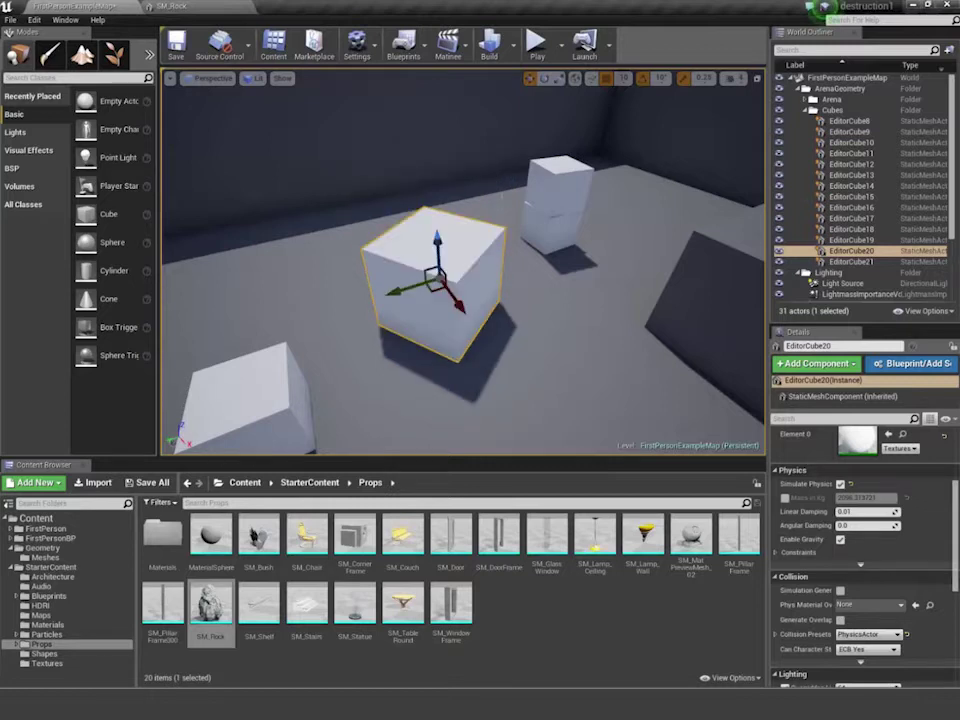
- Toggle the transform gizmo between world and local space on EditorCube20 to compare its axis directions
alt+drag(502, 201, 700, 250)
alt+drag(590, 228, 625, 147)
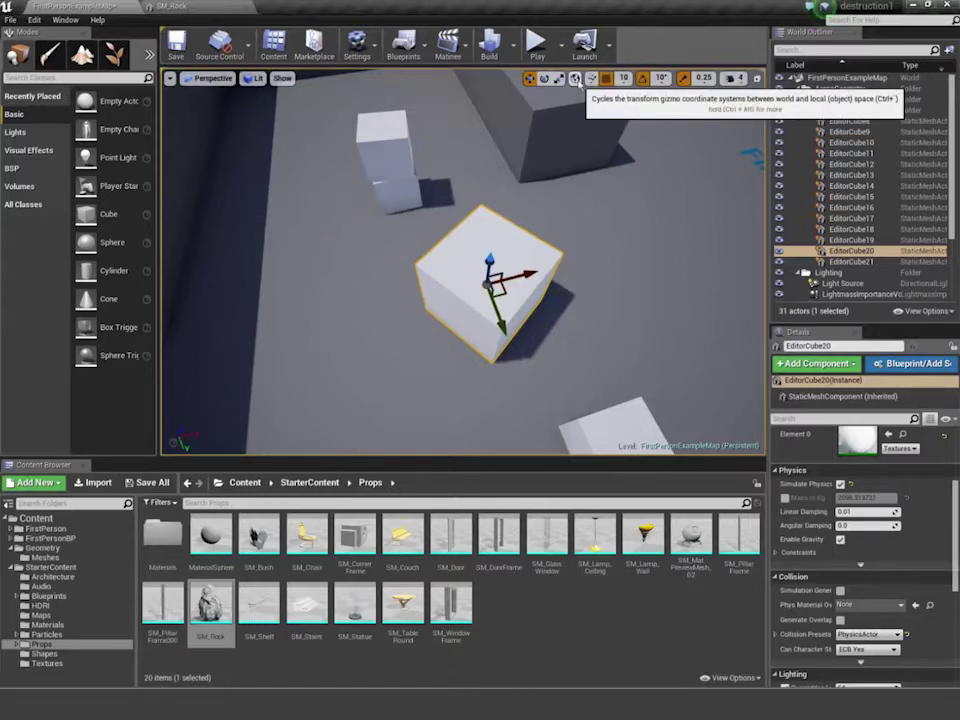
click(576, 79)
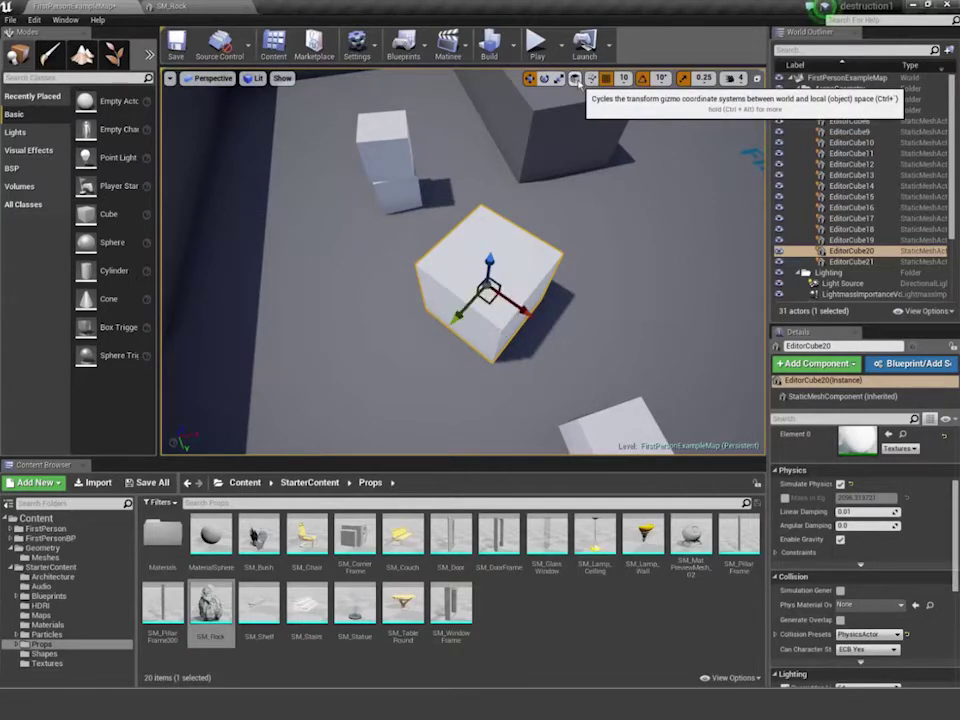
click(576, 79)
click(577, 80)
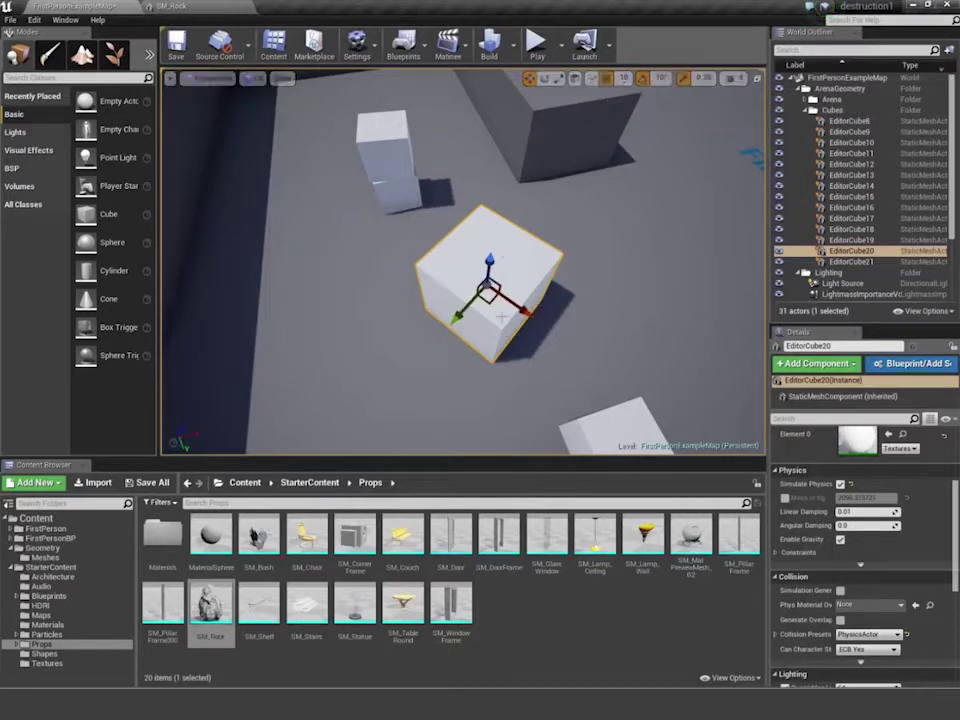
- Select EditorCube21, the smaller white cube beside EditorCube20, and rotate it around its vertical axis
middle_drag(642, 354, 585, 342)
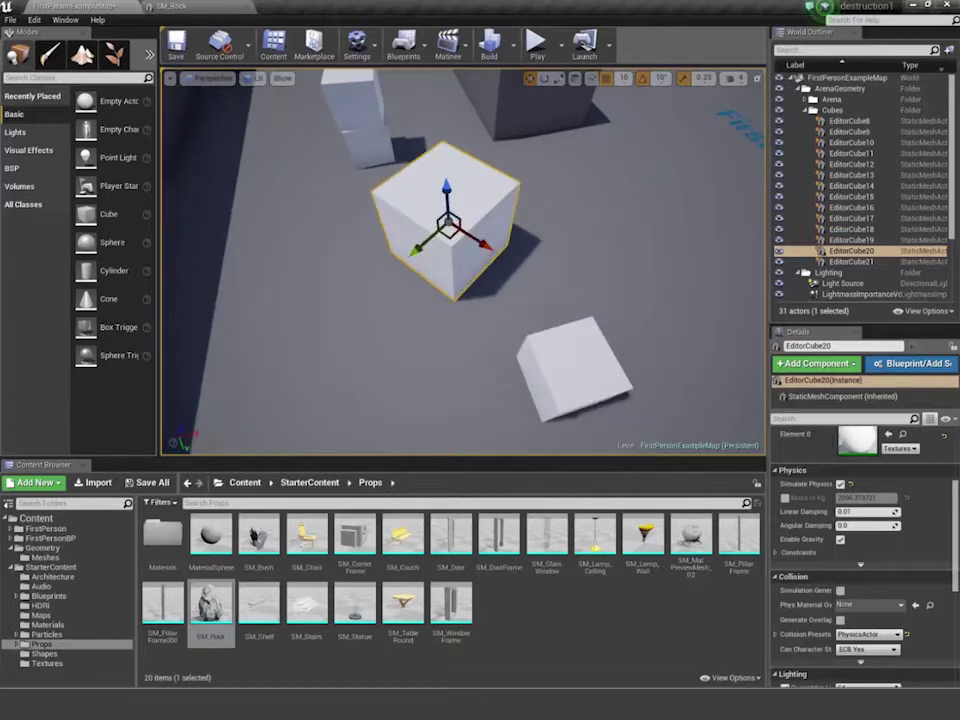
click(570, 372)
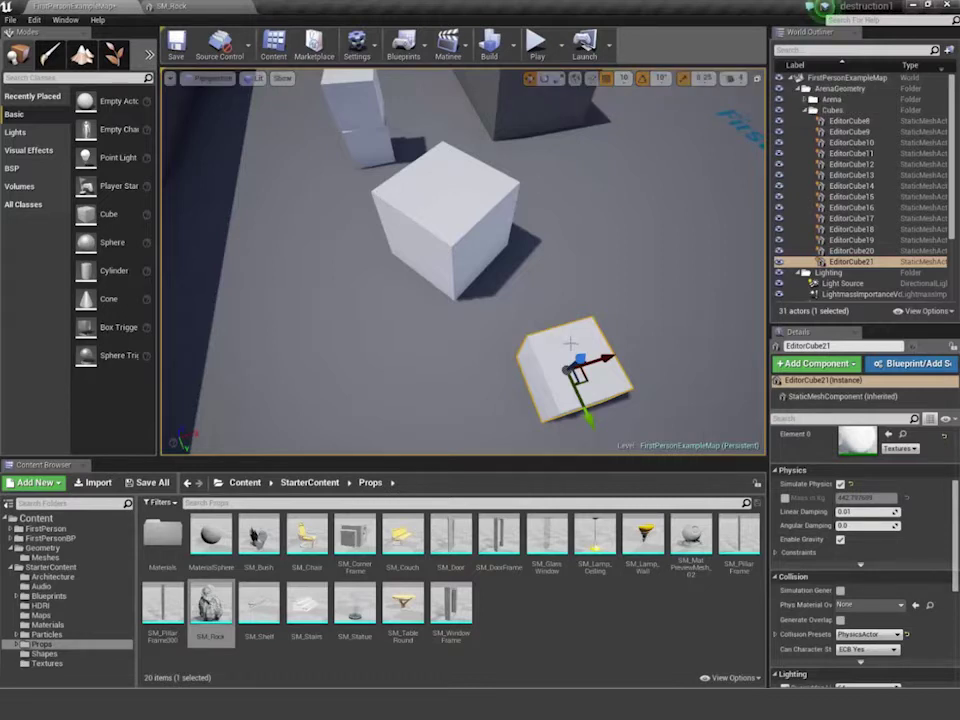
key(e)
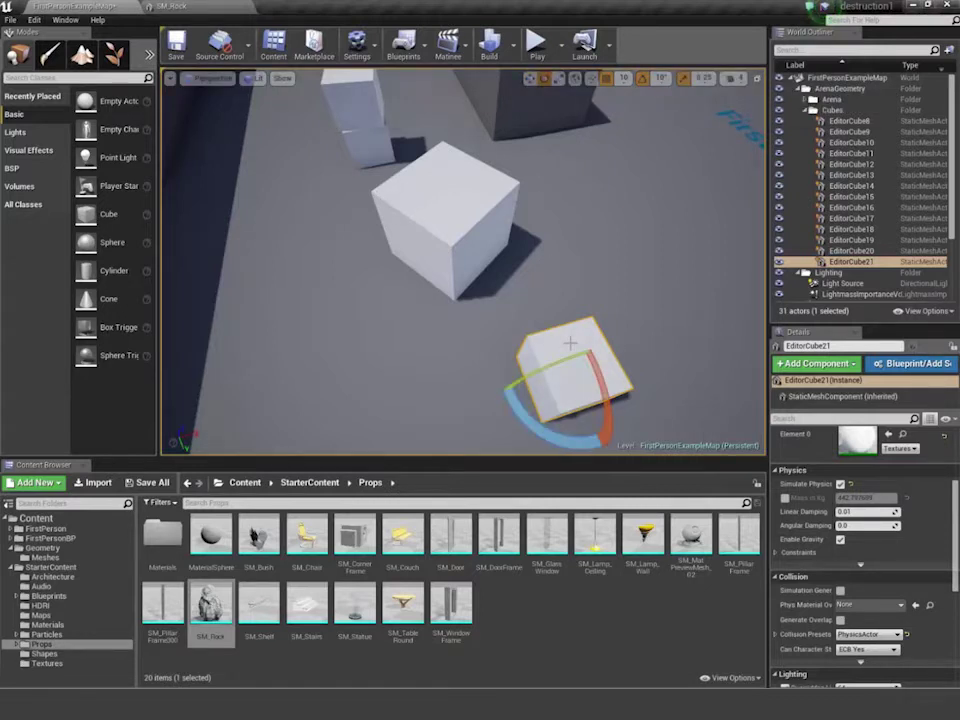
drag(540, 420, 612, 420)
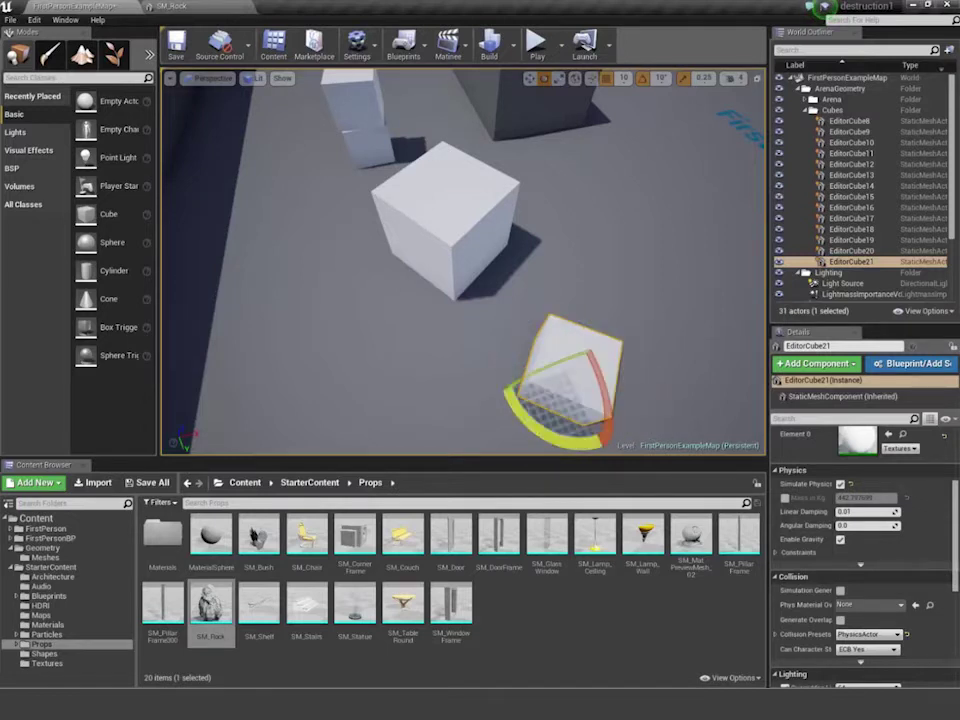
- Frame EditorCube21 from above and compare its translation gizmo in world and local space
key(f)
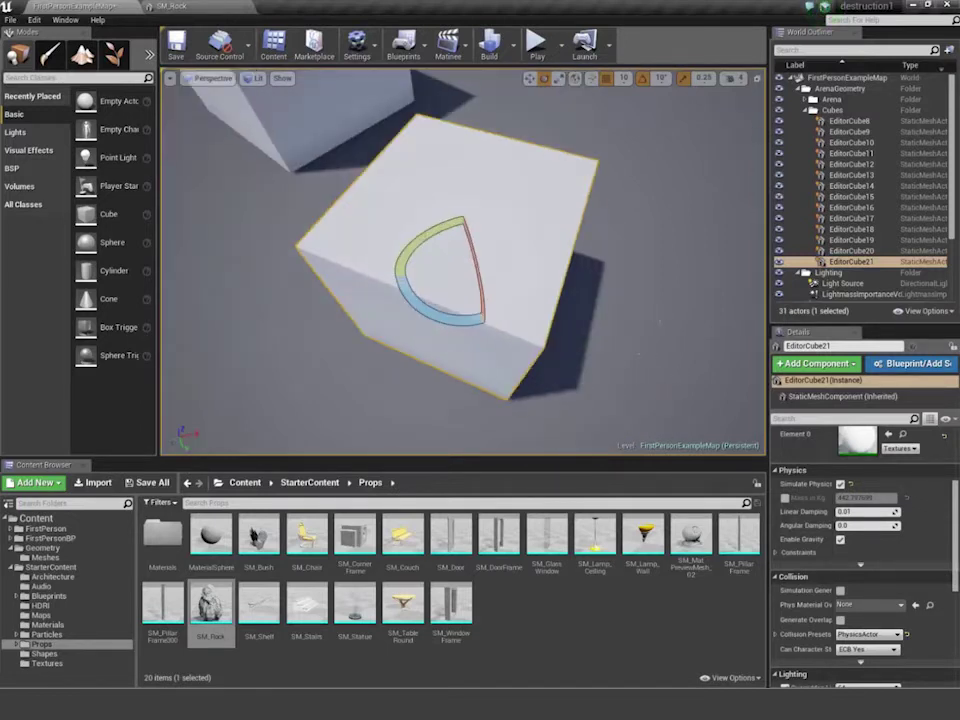
alt+drag(645, 354, 600, 430)
alt+right_drag(655, 138, 649, 144)
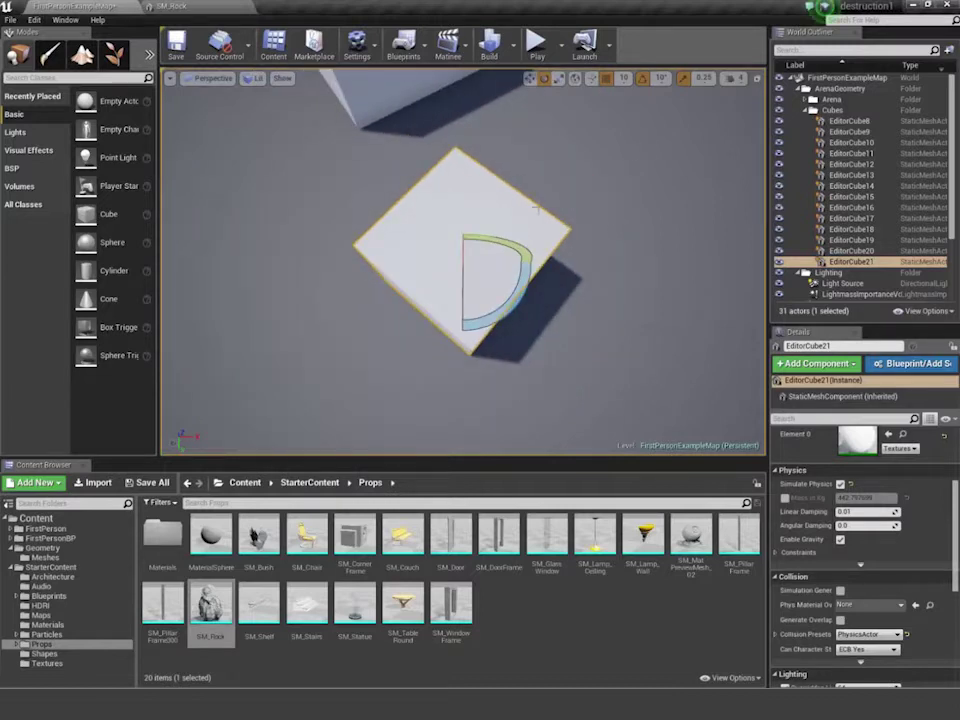
key(w)
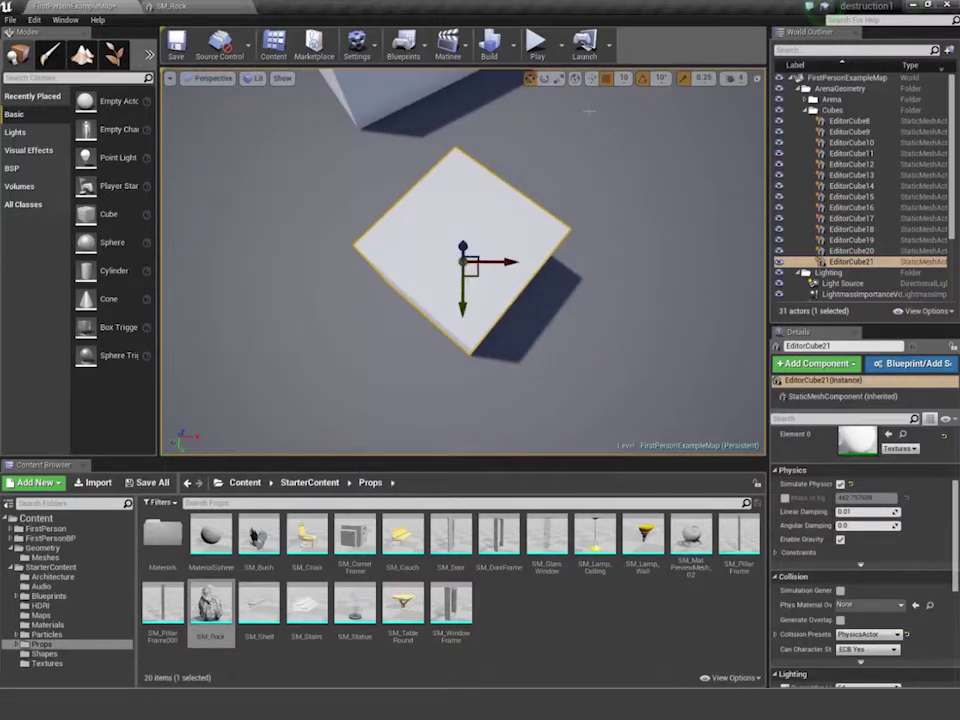
click(575, 79)
click(575, 79)
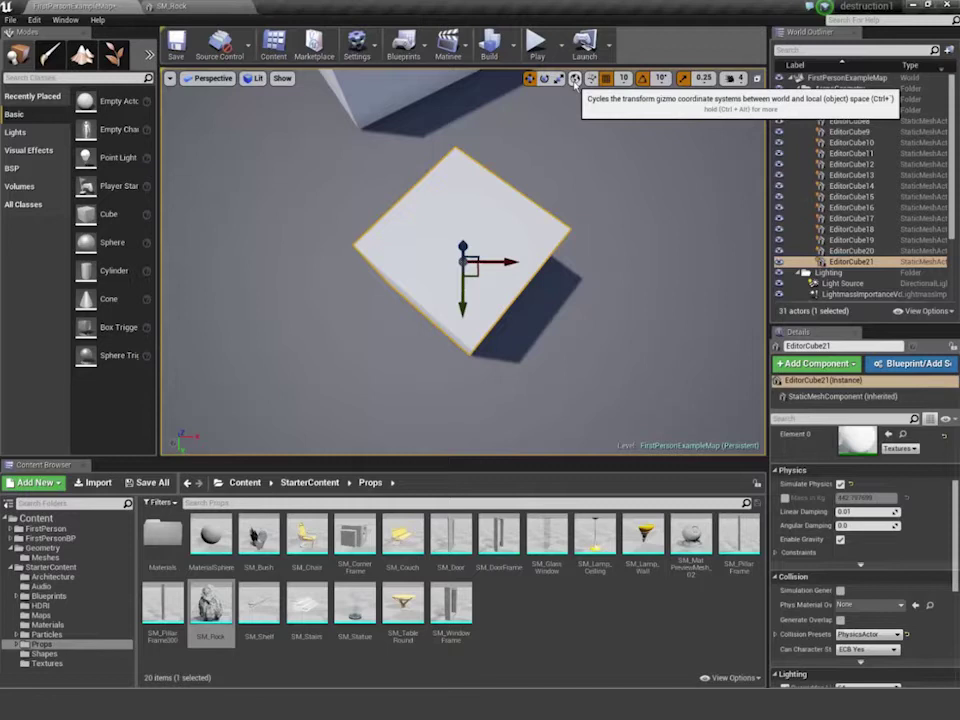
click(575, 79)
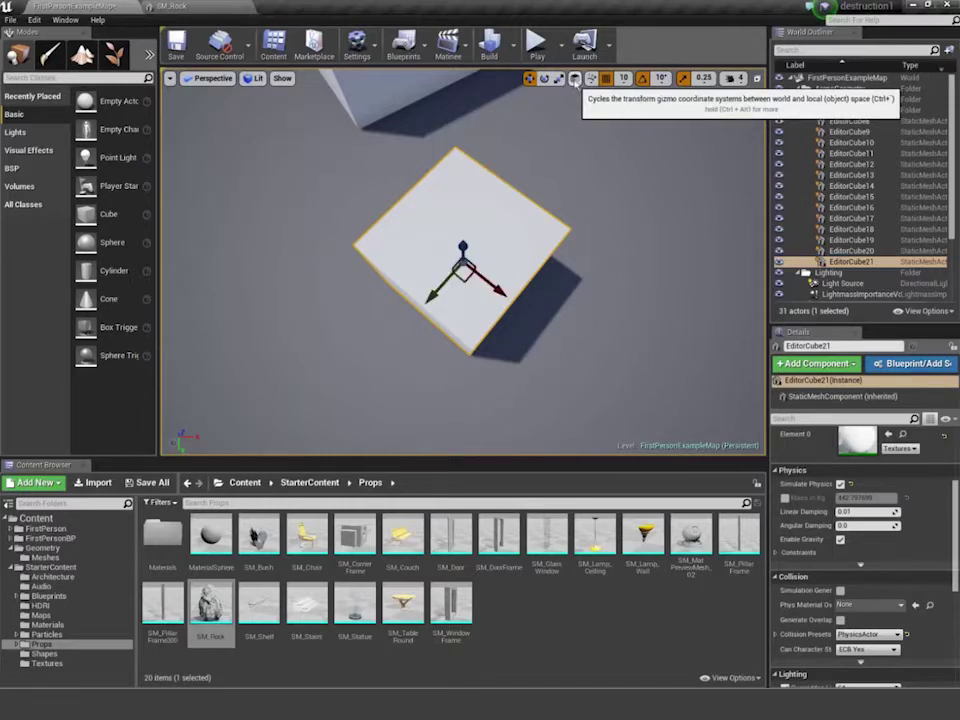
click(575, 79)
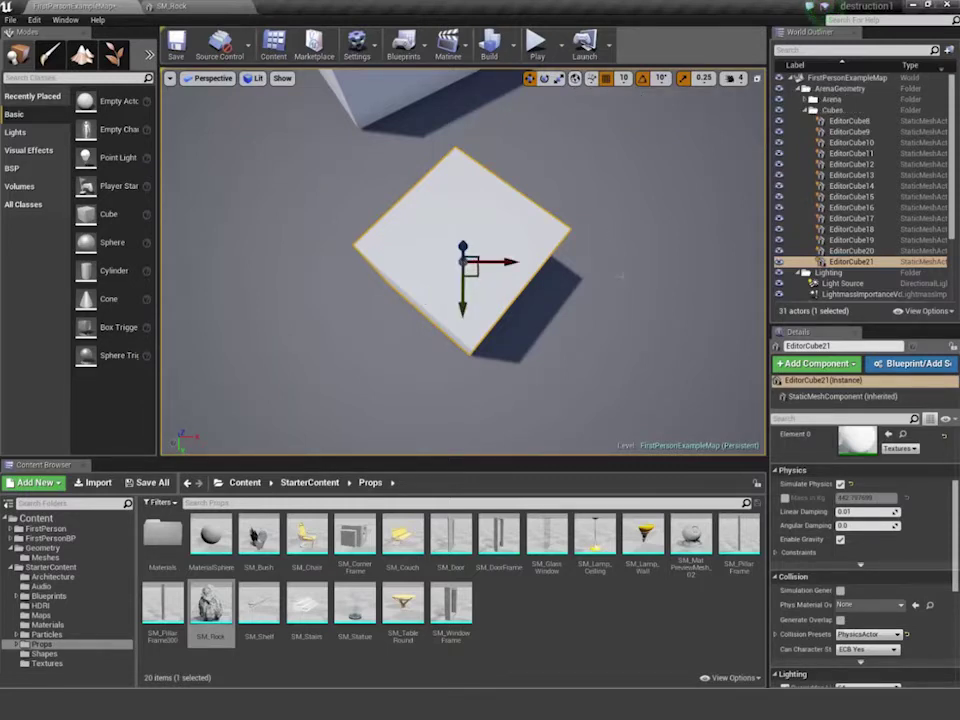
- Cycle through the translate, rotate and scale tools, and stretch EditorCube21 along its X axis into a long block
scroll(624, 290, down, 3)
alt+drag(624, 290, 485, 105)
key(r)
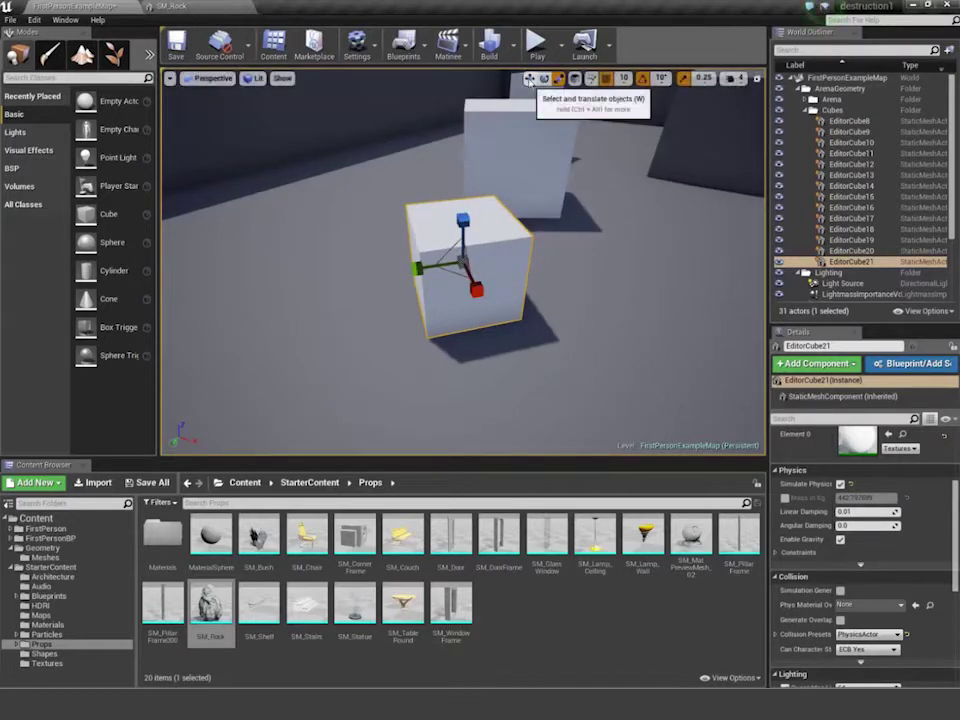
click(529, 79)
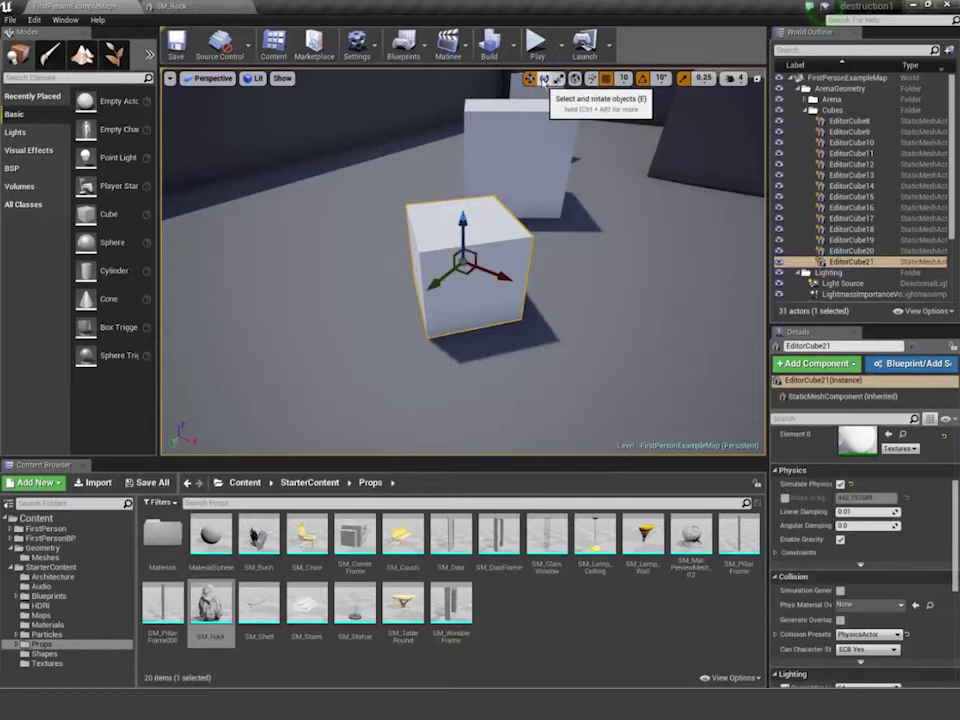
click(543, 79)
click(559, 79)
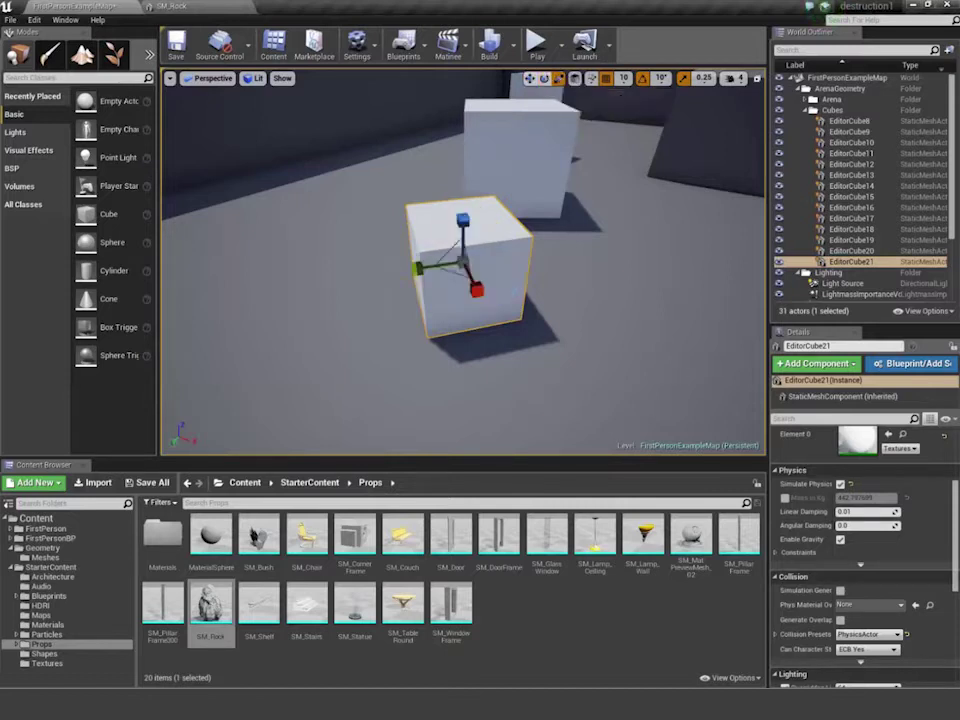
drag(476, 287, 498, 328)
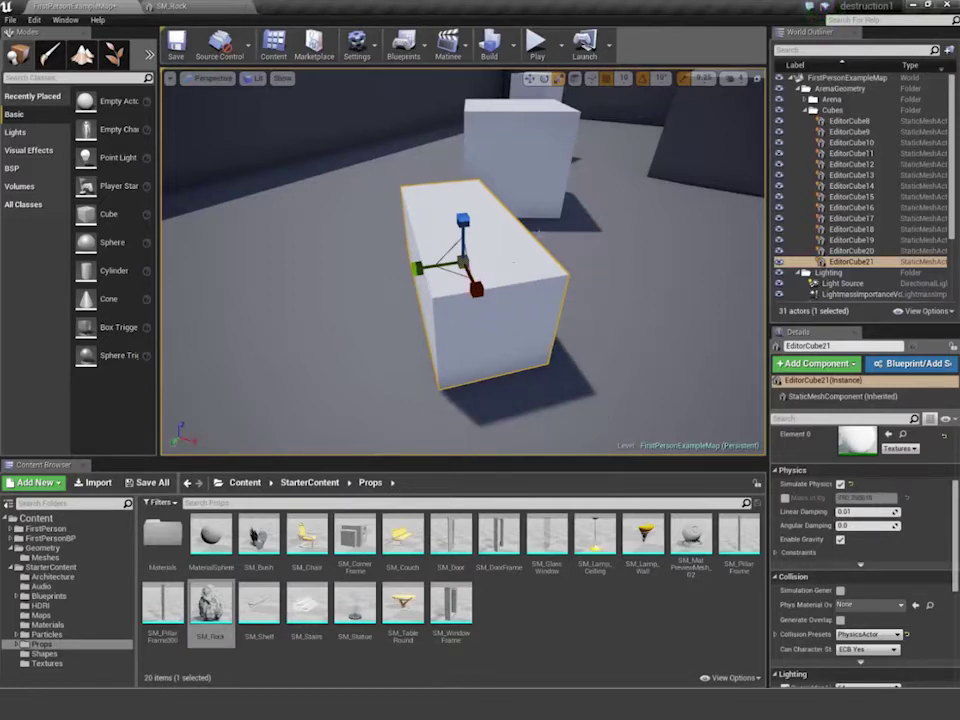
- Duplicate the stretched EditorCube21 twice, placing the copies in a row across the floor toward the First Person Template text
scroll(606, 262, down, 5)
alt+drag(592, 289, 760, 305)
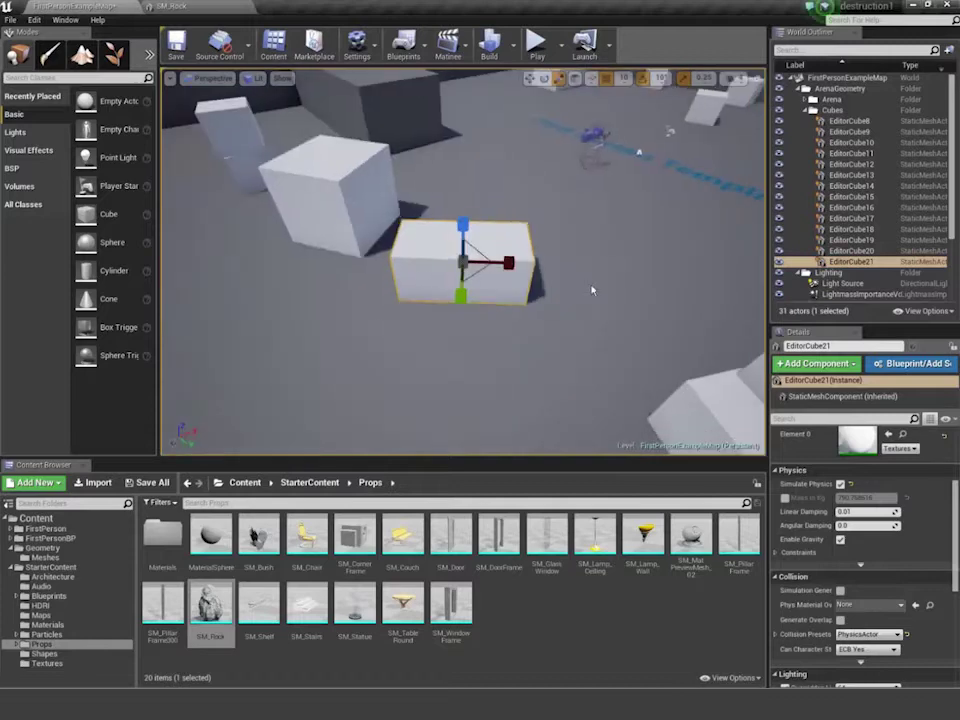
middle_drag(600, 292, 529, 299)
alt+drag(529, 299, 430, 299)
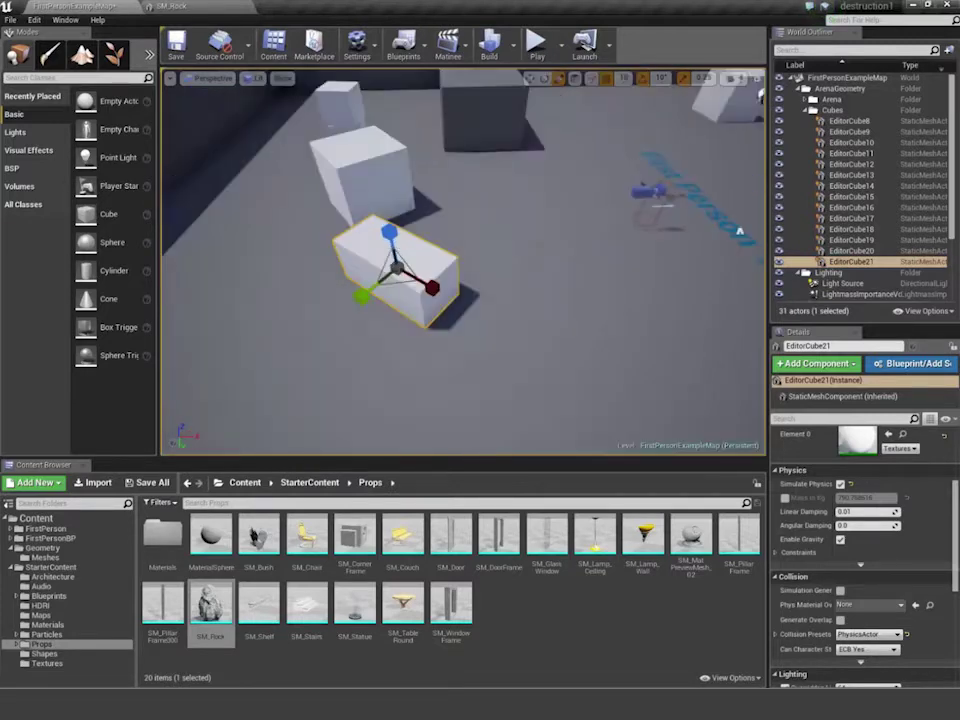
right_drag(540, 300, 548, 298)
key(w)
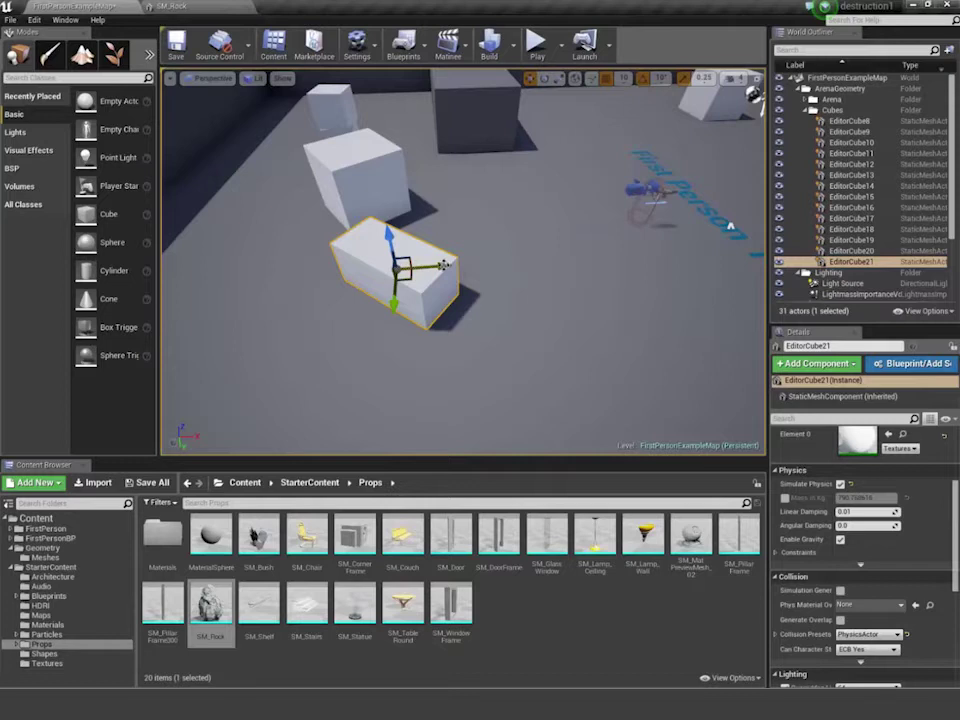
alt+drag(443, 266, 650, 255)
key(ctrl+w)
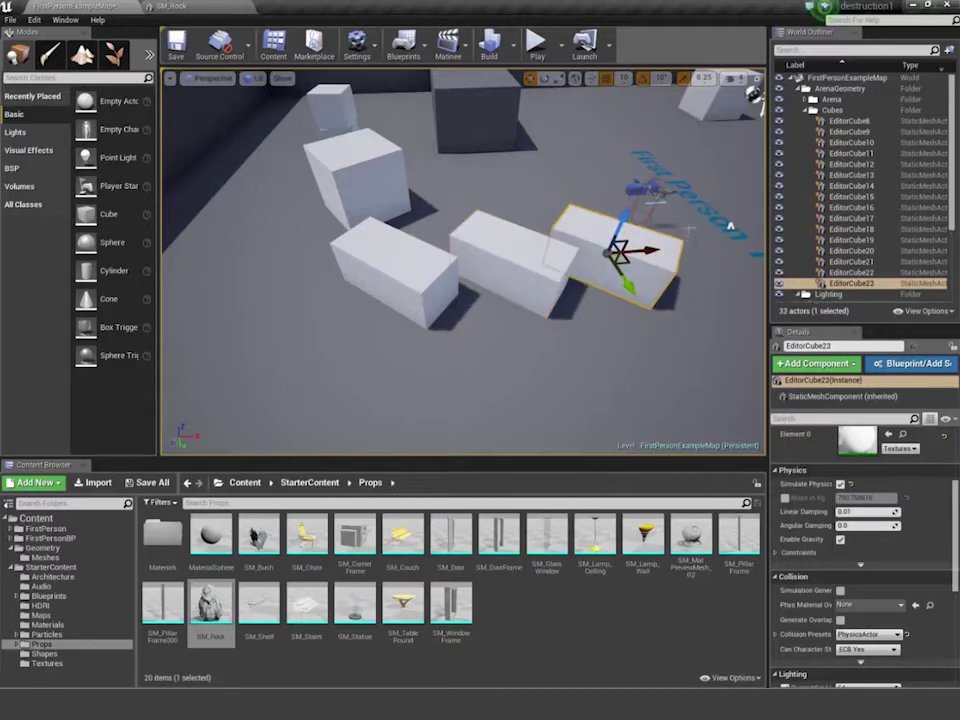
- Delete the two duplicated blocks, EditorCube23 and EditorCube22, from the level
key(f)
alt+drag(670, 247, 570, 238)
scroll(724, 326, down, 5)
alt+drag(724, 326, 610, 304)
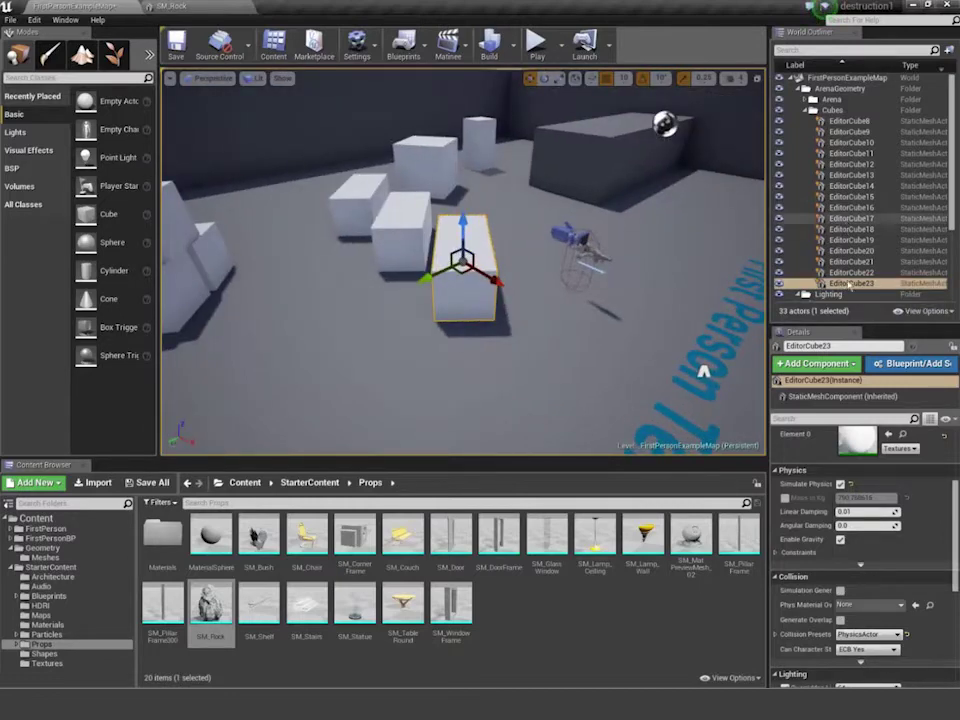
click(851, 272)
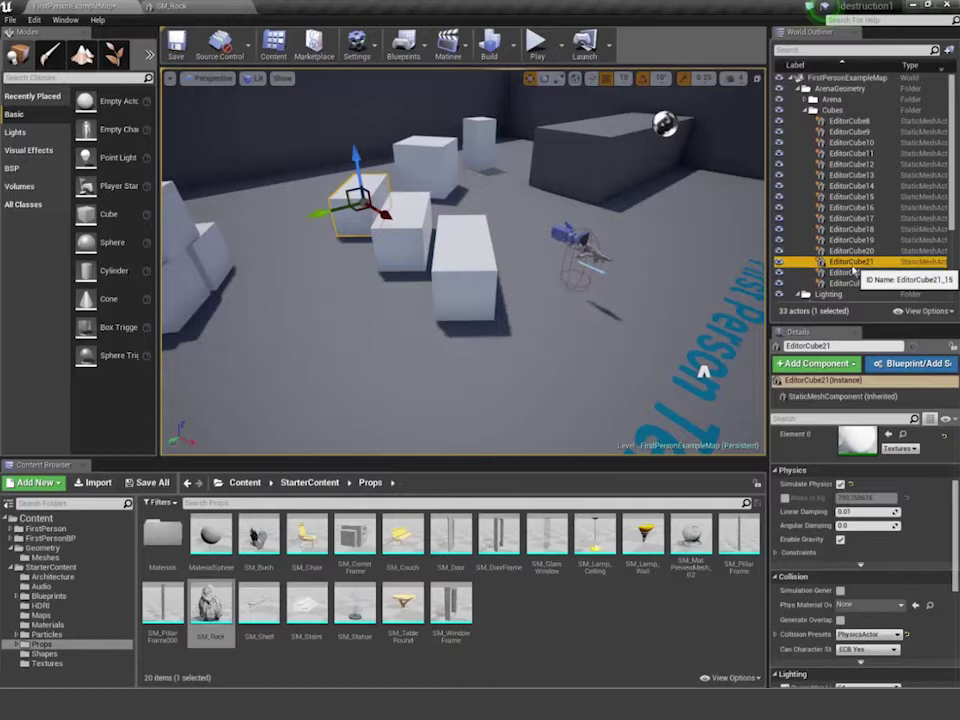
click(851, 283)
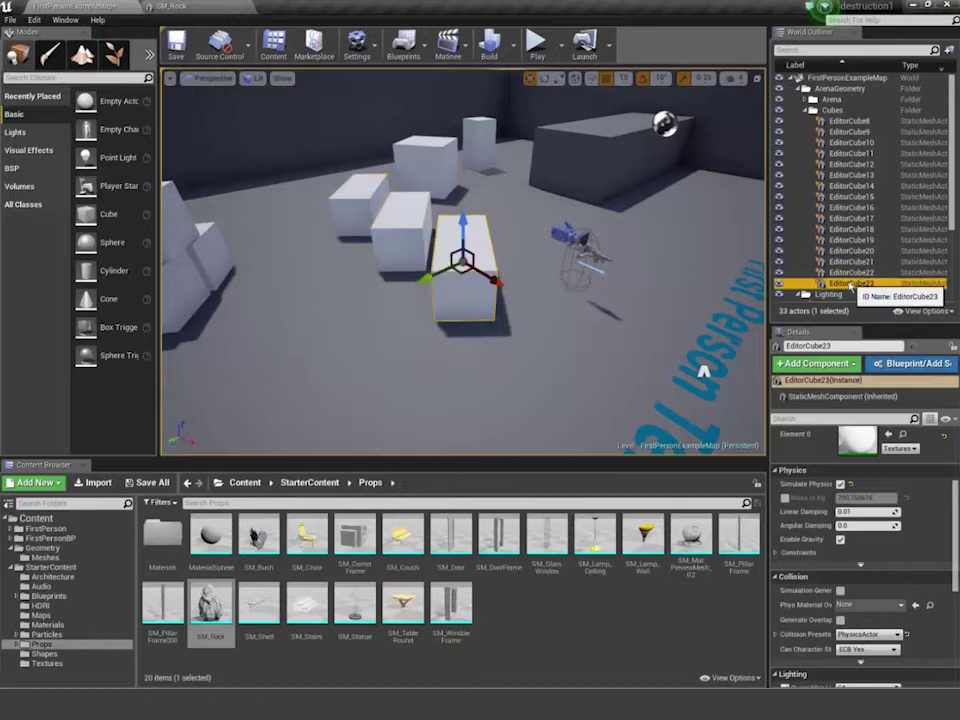
key(Delete)
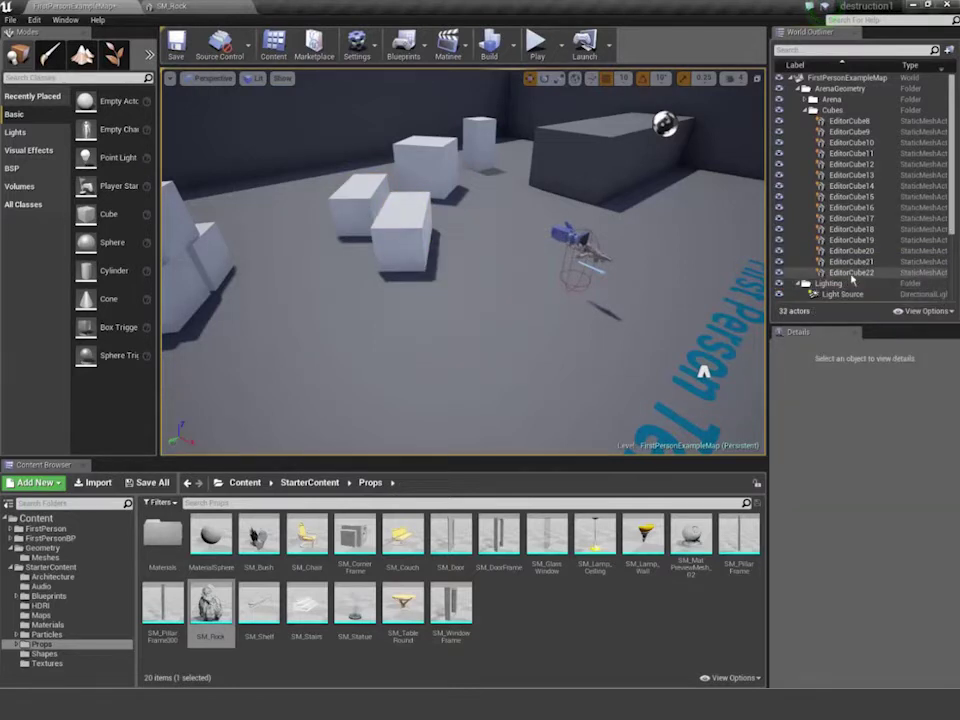
click(852, 273)
key(Delete)
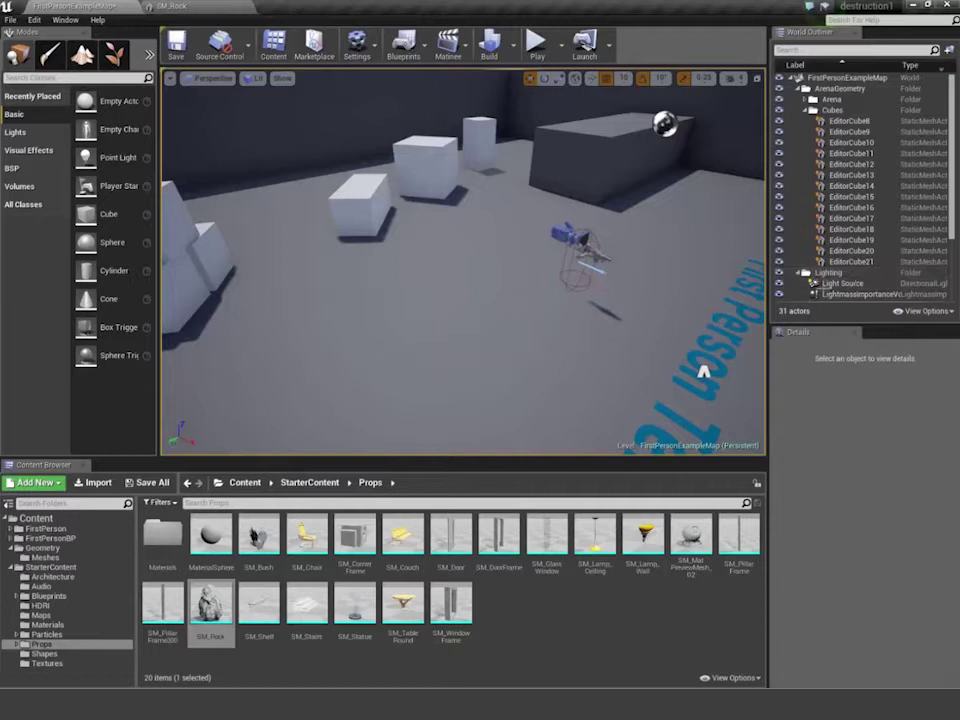
- Select the FirstPersonCharacter in the arena, focus the view on it, and orbit around it to inspect its camera and gun
scroll(631, 288, down, 4)
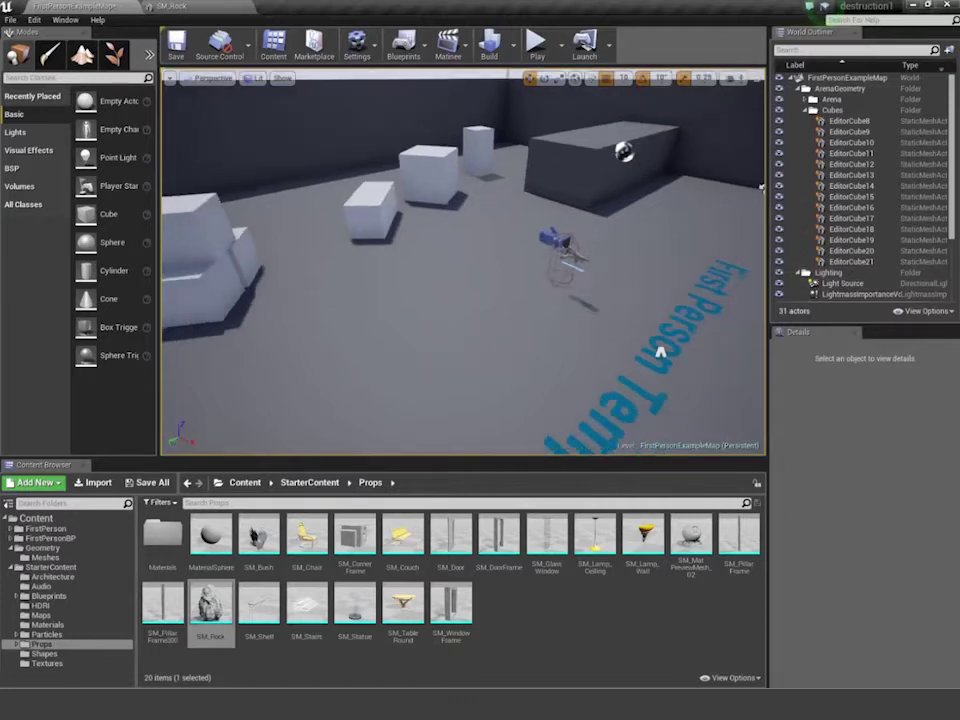
alt+drag(615, 286, 553, 259)
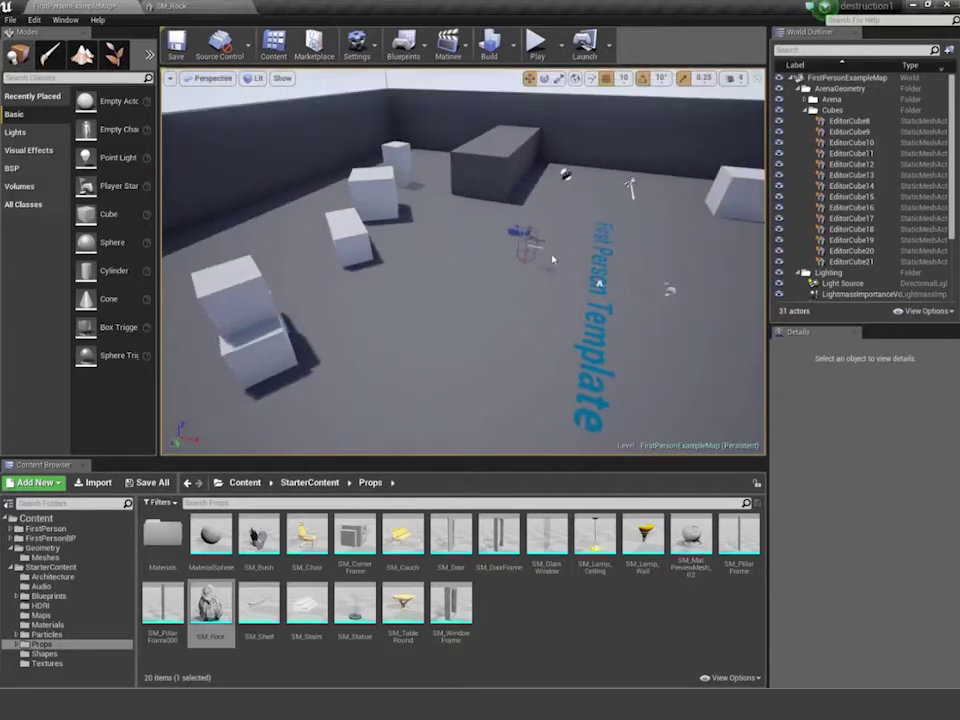
click(525, 236)
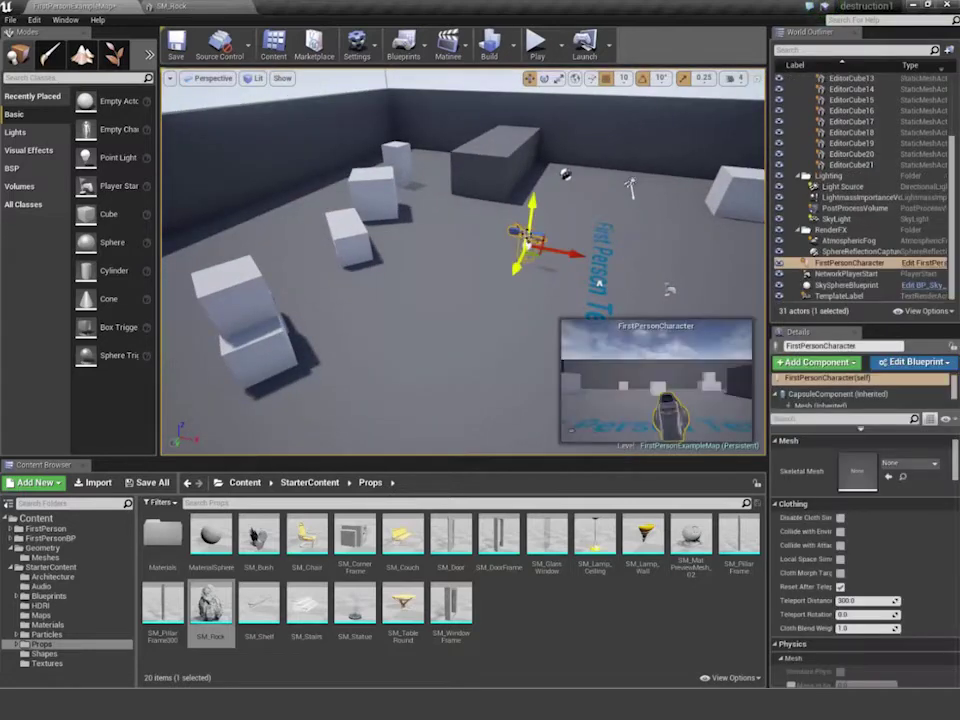
key(f)
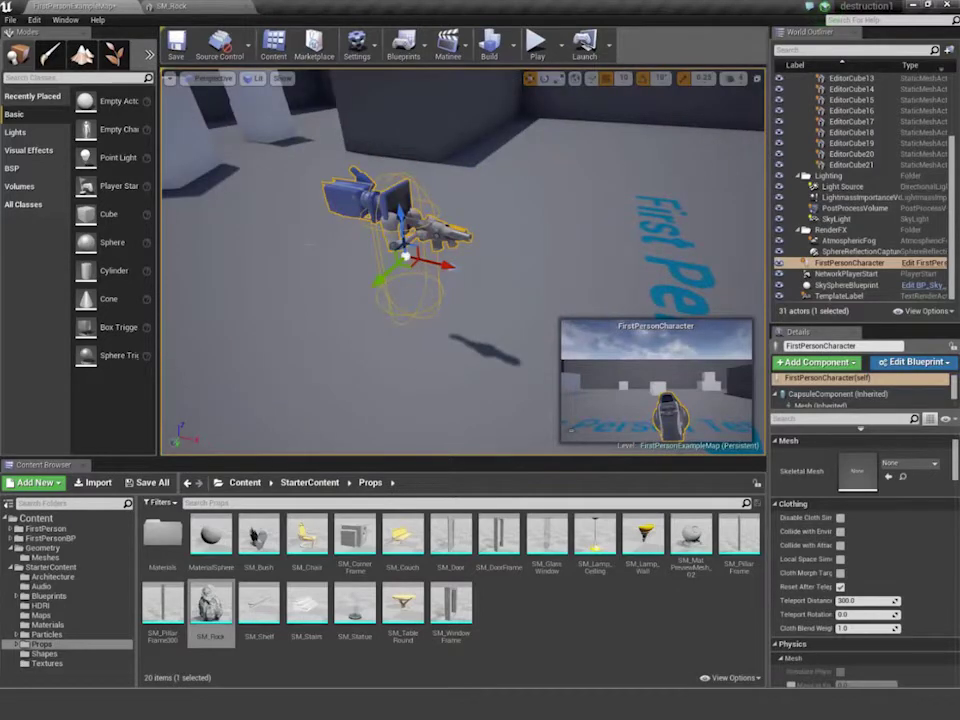
alt+drag(731, 117, 900, 95)
alt+drag(486, 82, 520, 92)
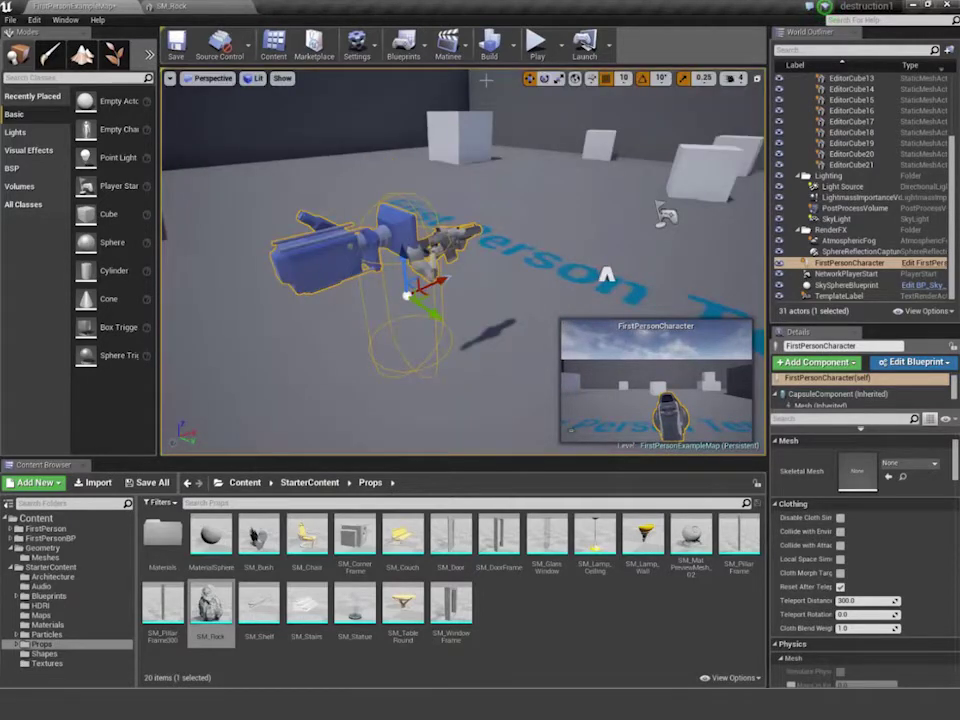
- Play-test the level by walking up to the white cube beyond the First Person Template text, shooting it, and ending the session
click(540, 45)
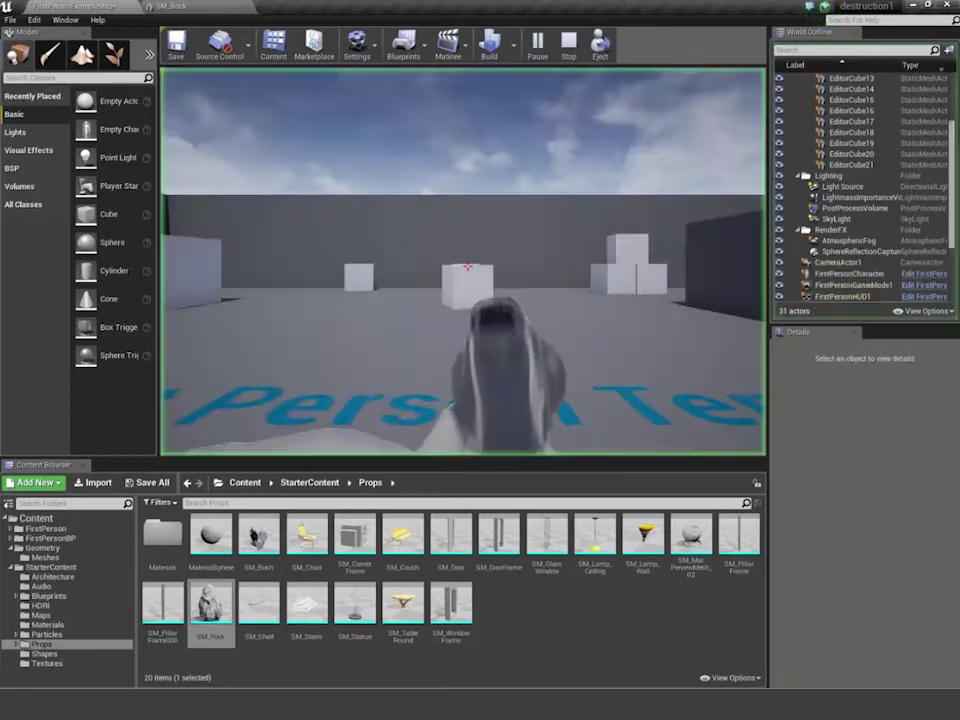
key(w)
key(w)
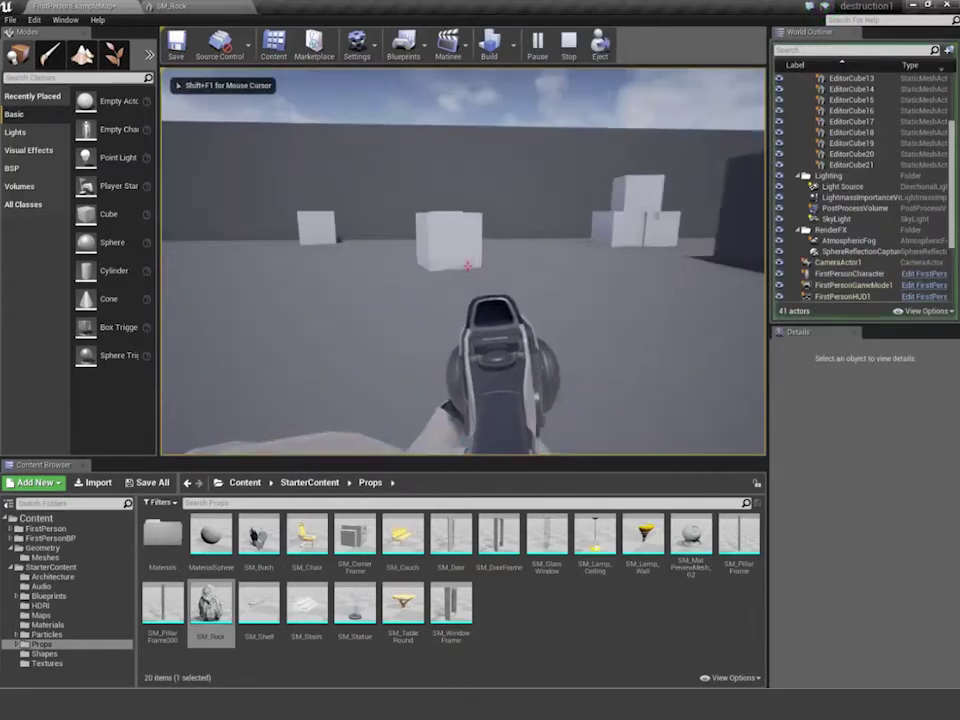
click(467, 266)
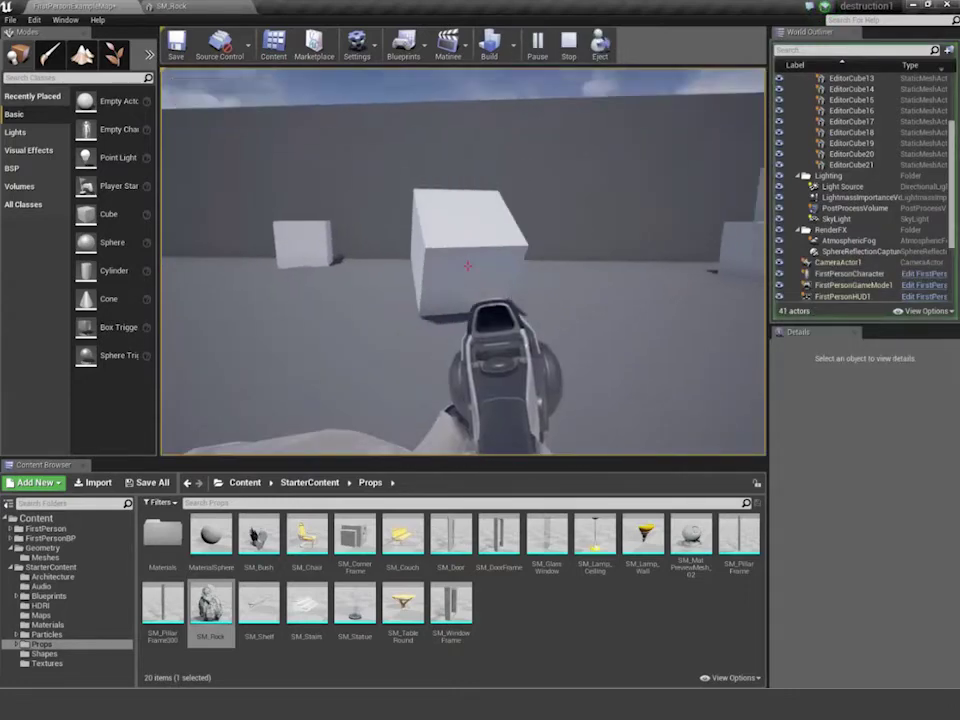
click(467, 266)
key(w)
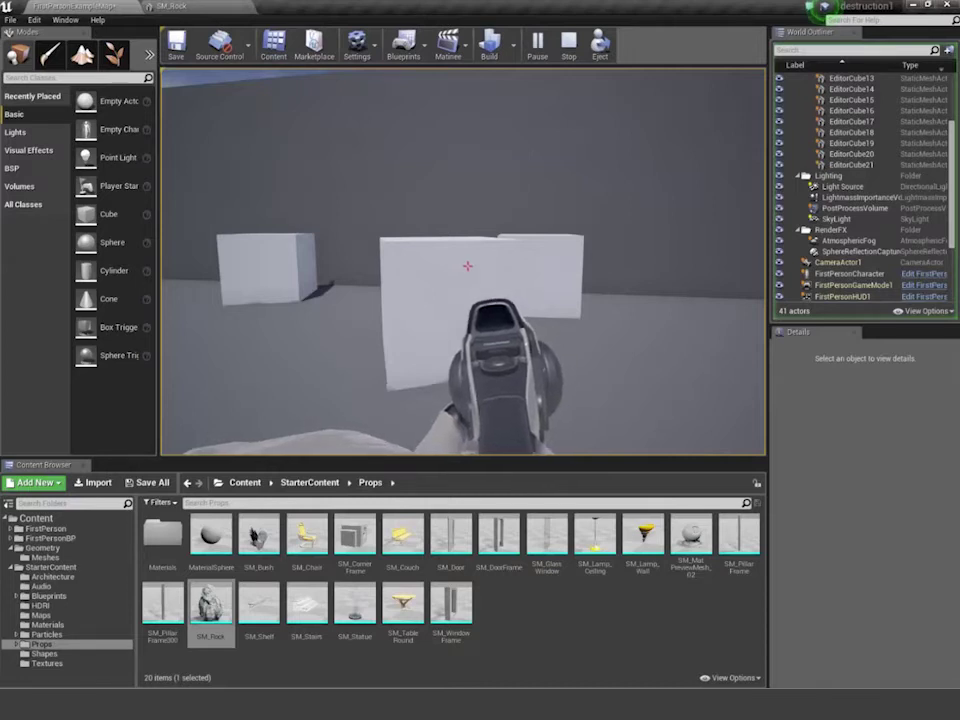
mouse_move(467, 266)
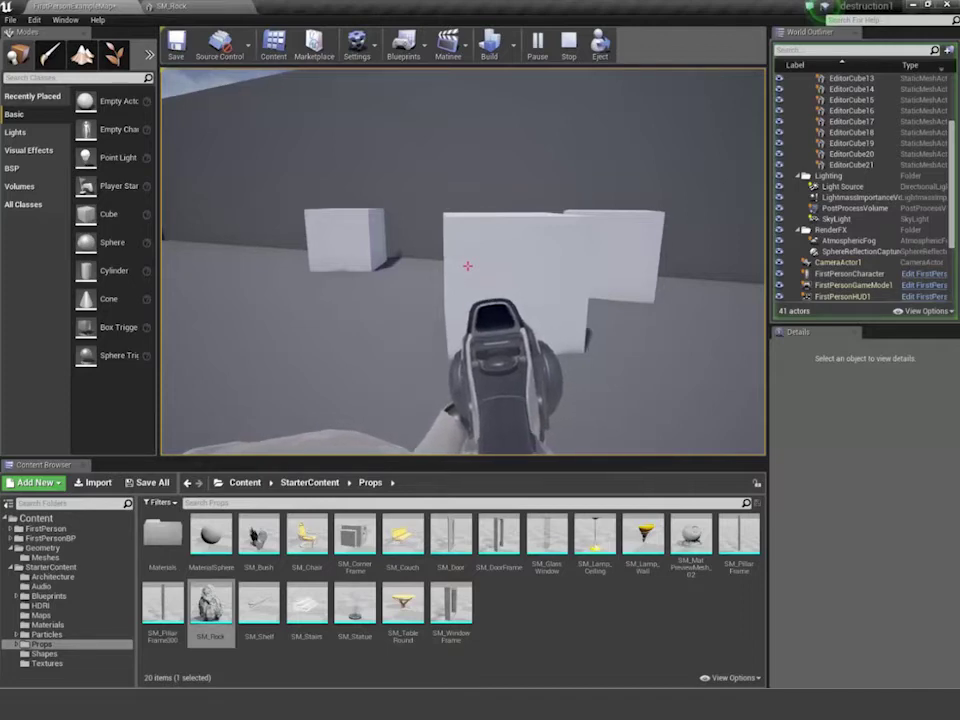
key(Escape)
- Scale EditorCube11 down uniformly to 0.5 and drop it onto the arena floor
key(f)
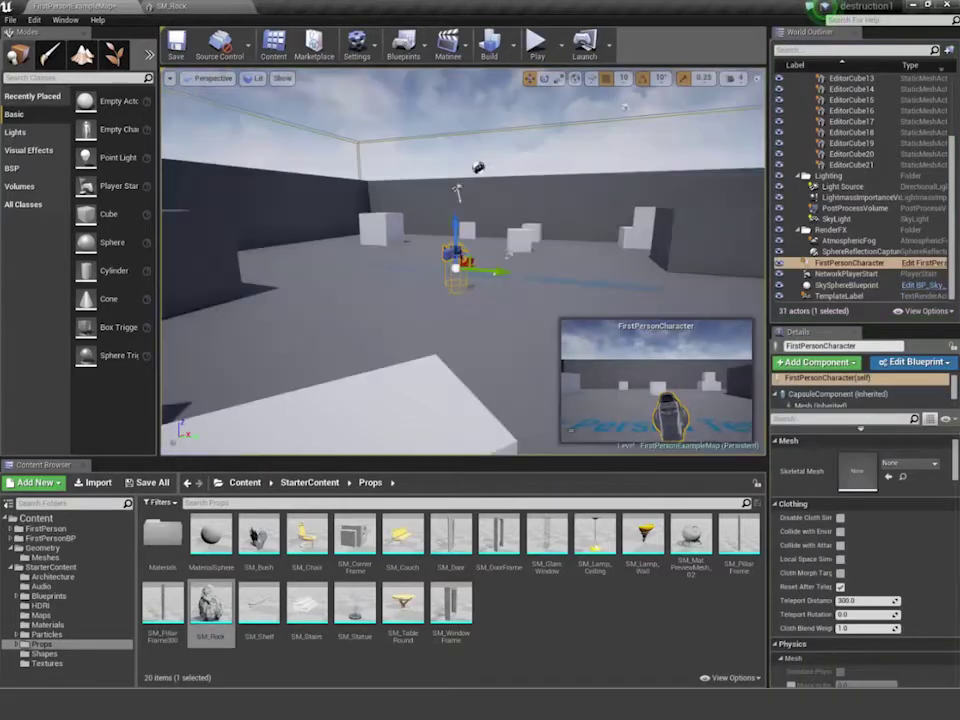
scroll(463, 262, up, 1)
click(532, 235)
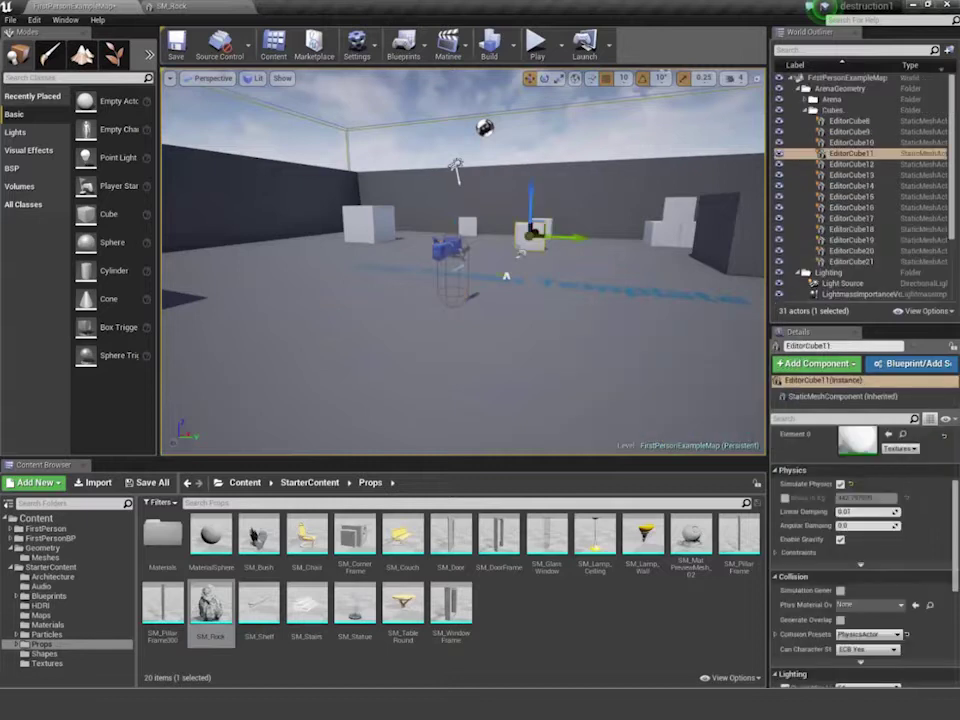
key(f)
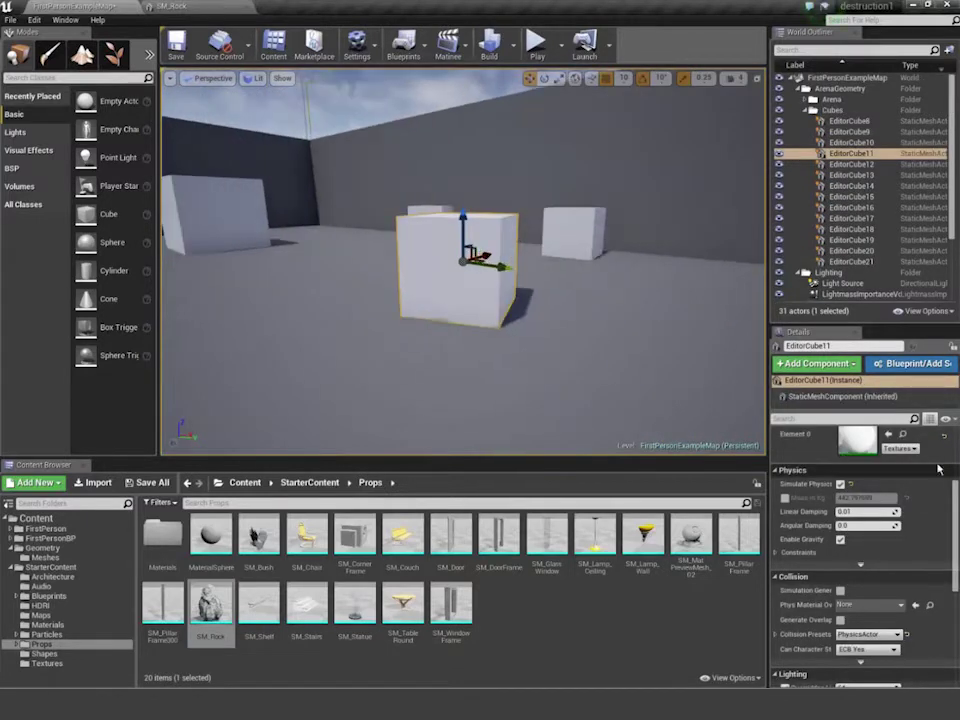
scroll(843, 456, up, 4)
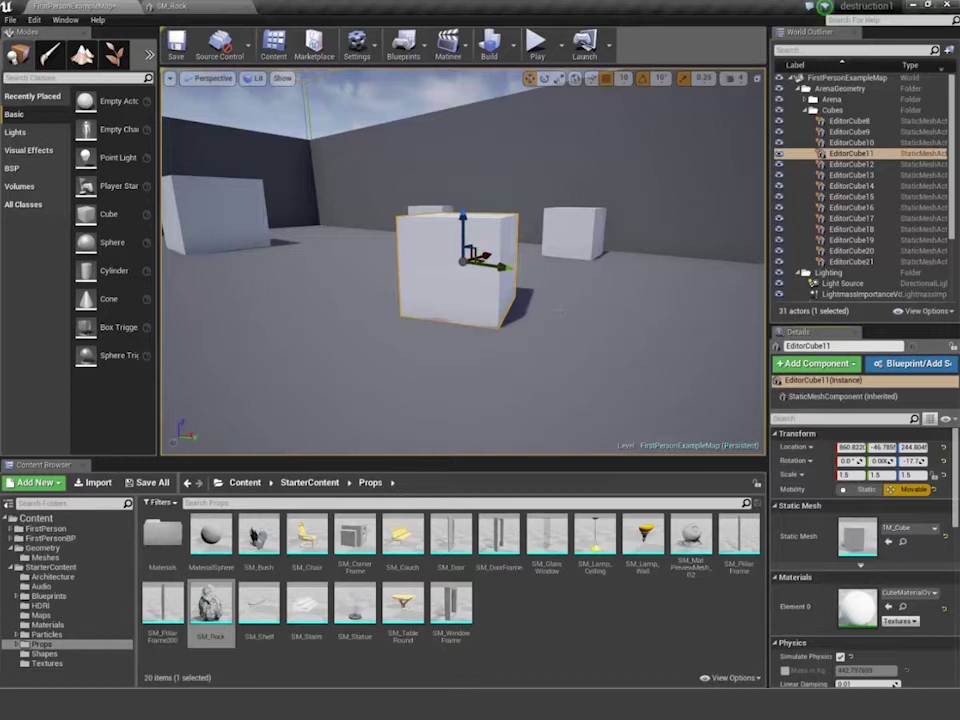
key(r)
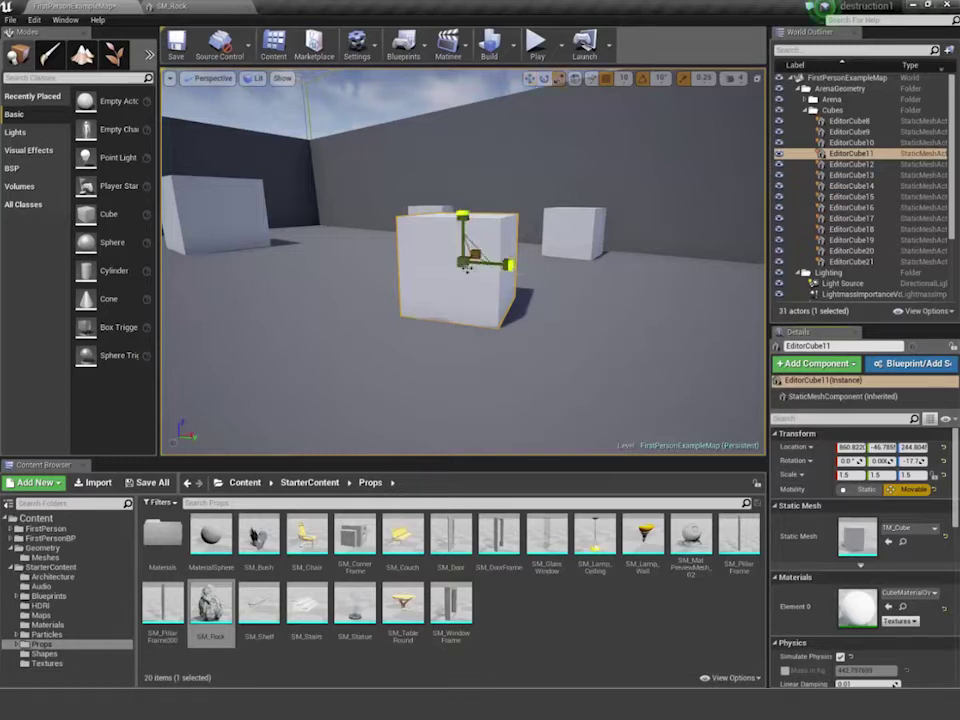
drag(463, 261, 420, 286)
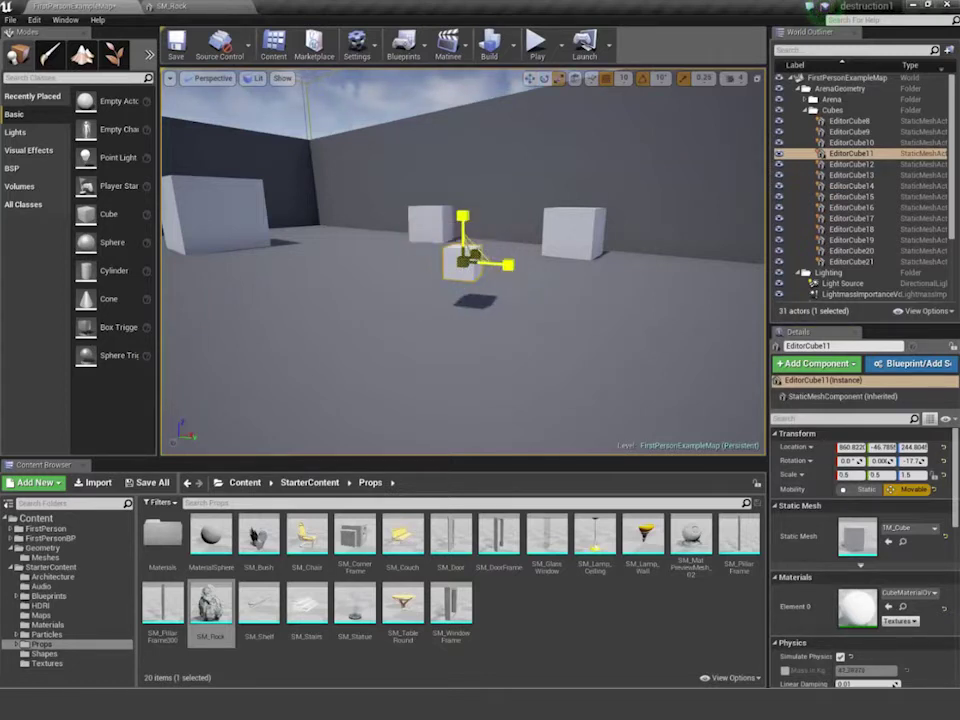
key(w)
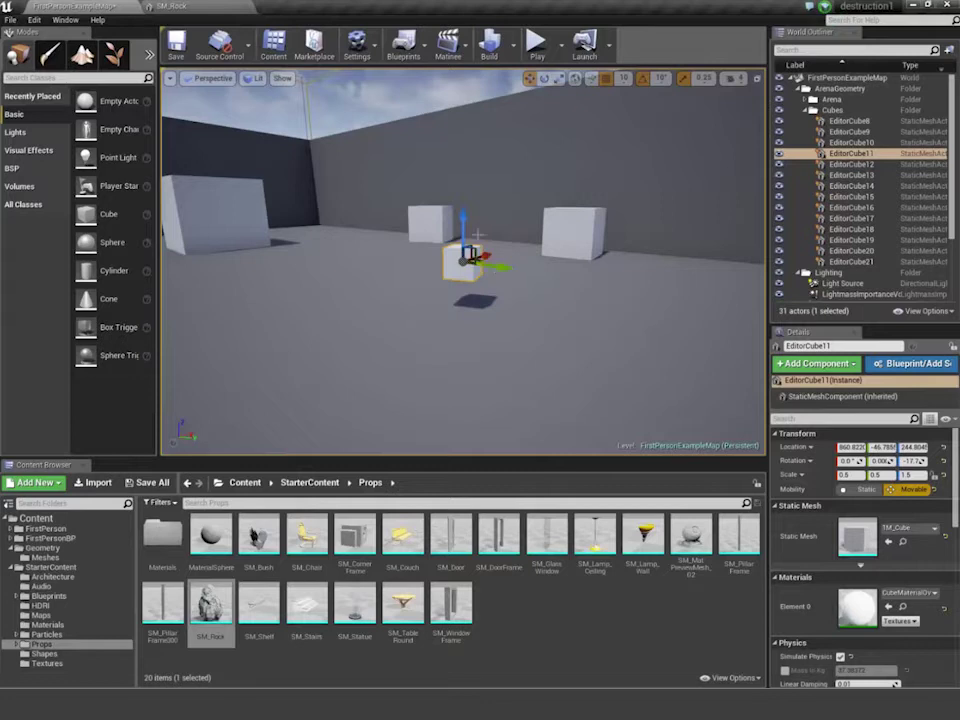
key(End)
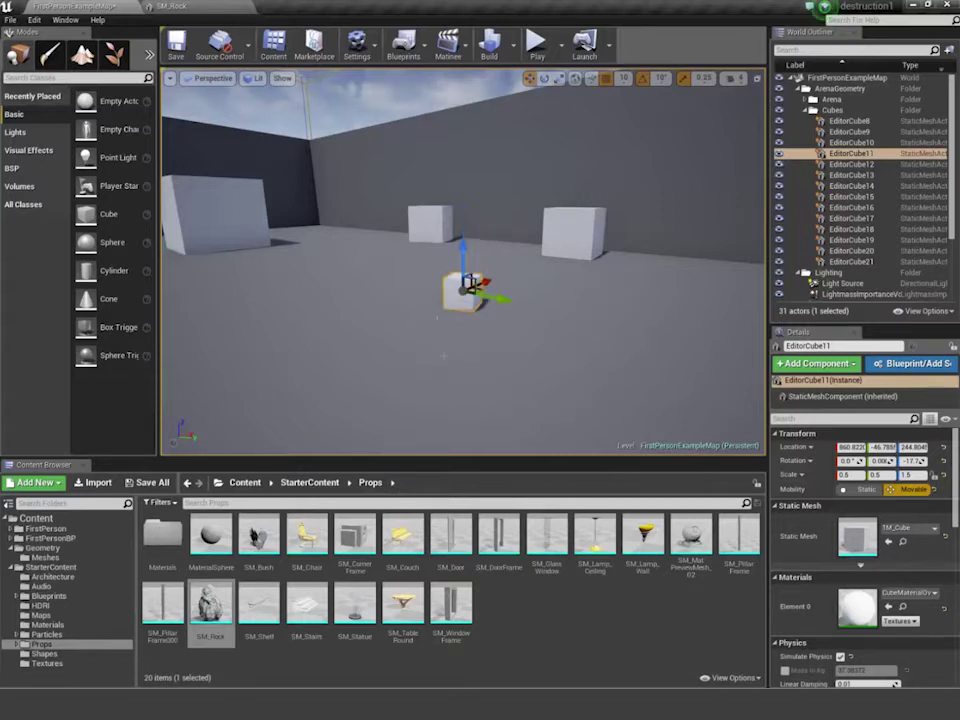
- Play-test shooting the shrunken EditorCube11, follow it across the arena to shoot it again, and end the session
click(536, 45)
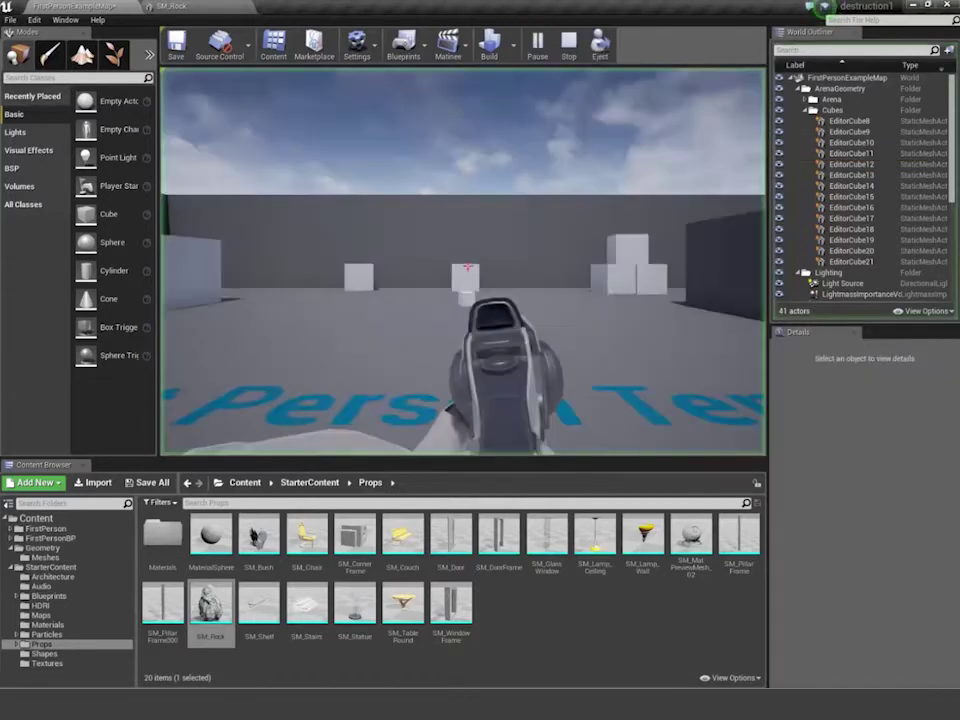
key(w)
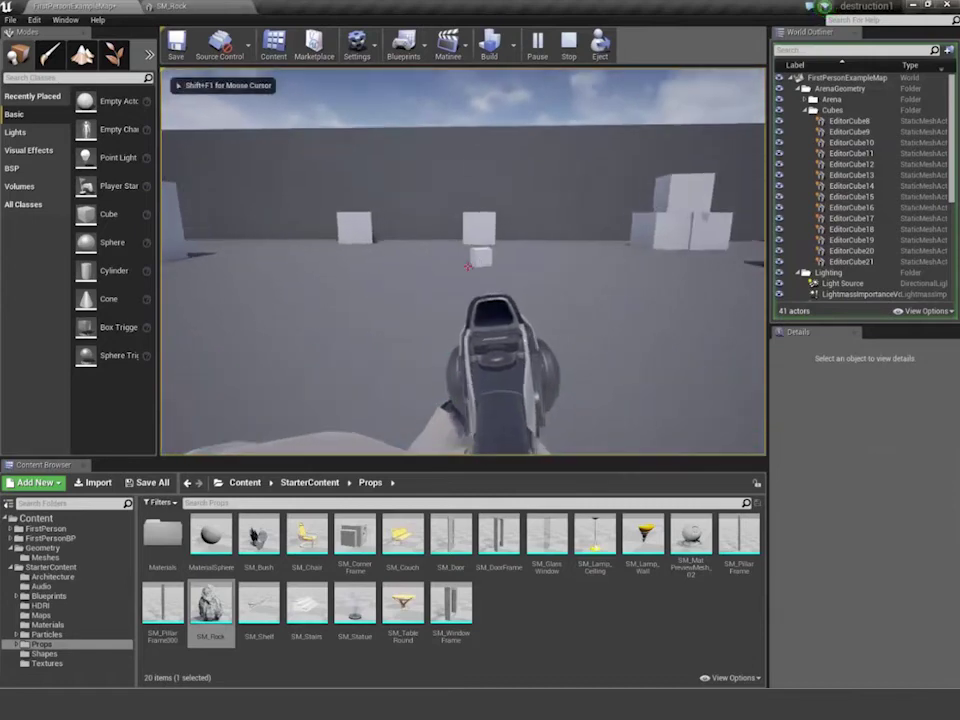
click(467, 266)
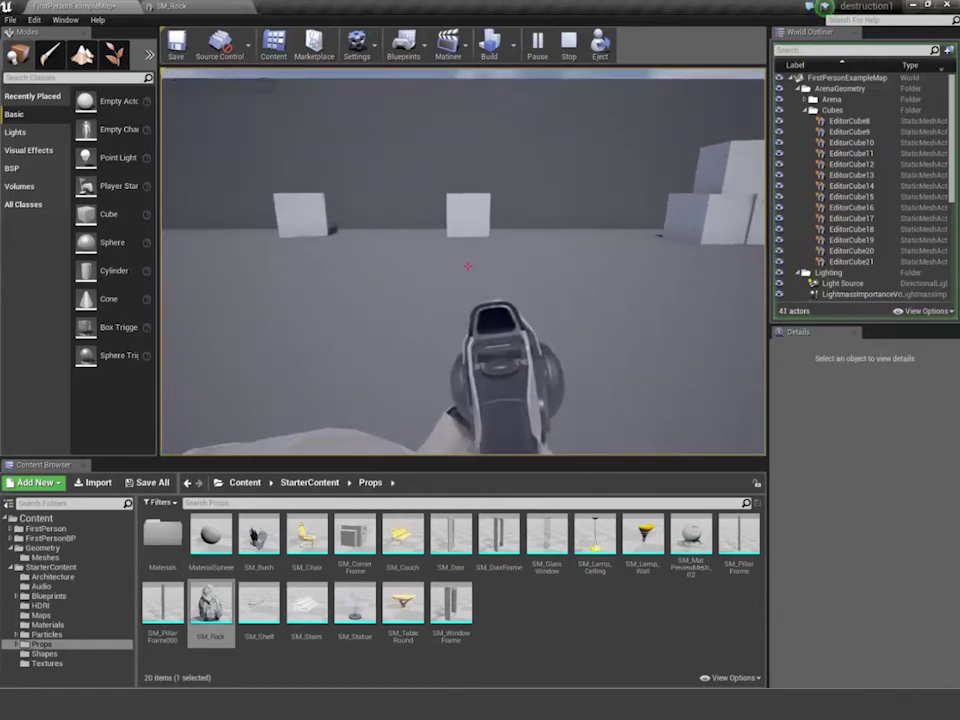
key(w)
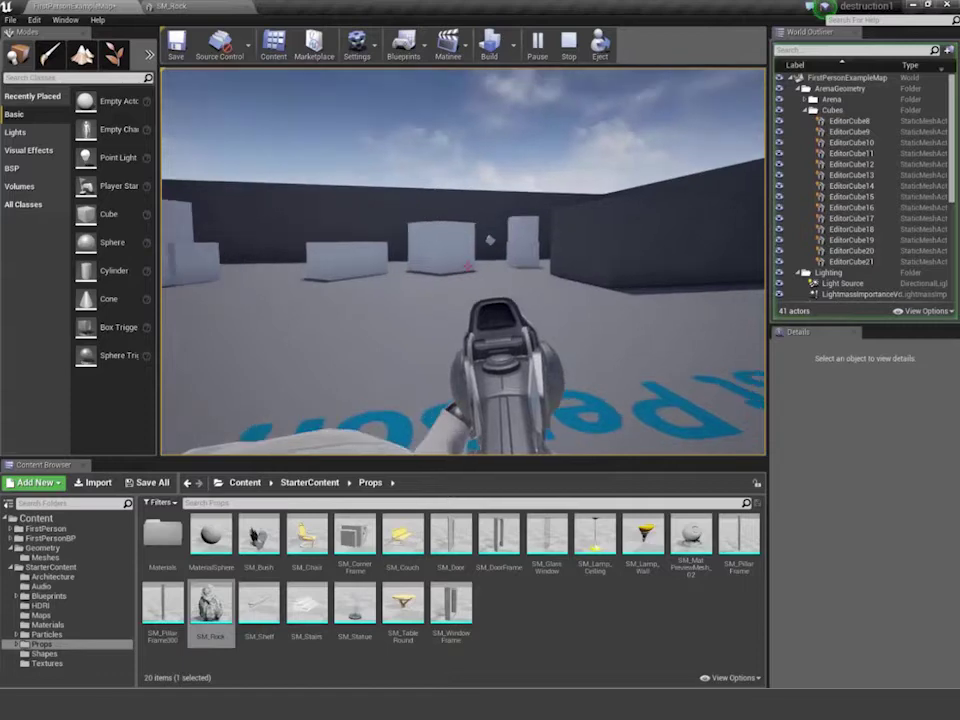
key(w)
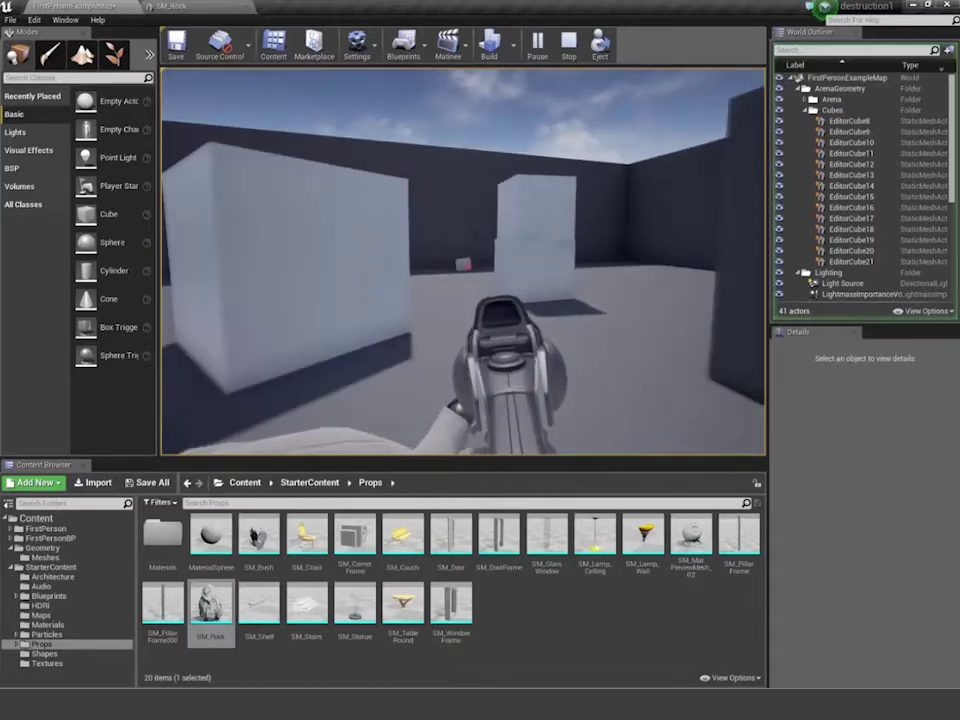
click(467, 266)
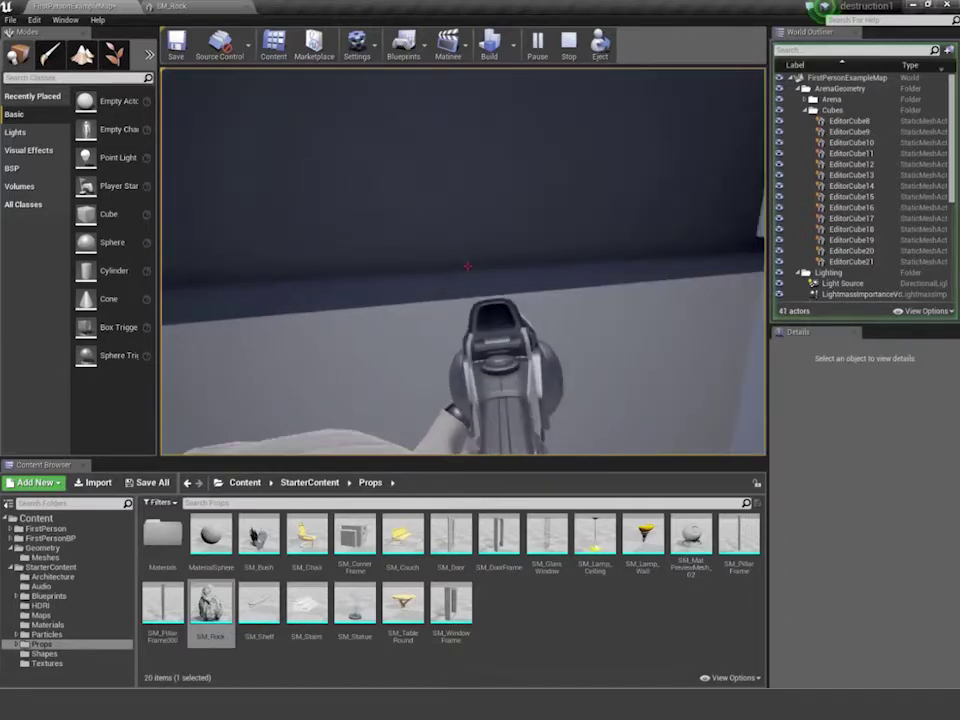
key(w)
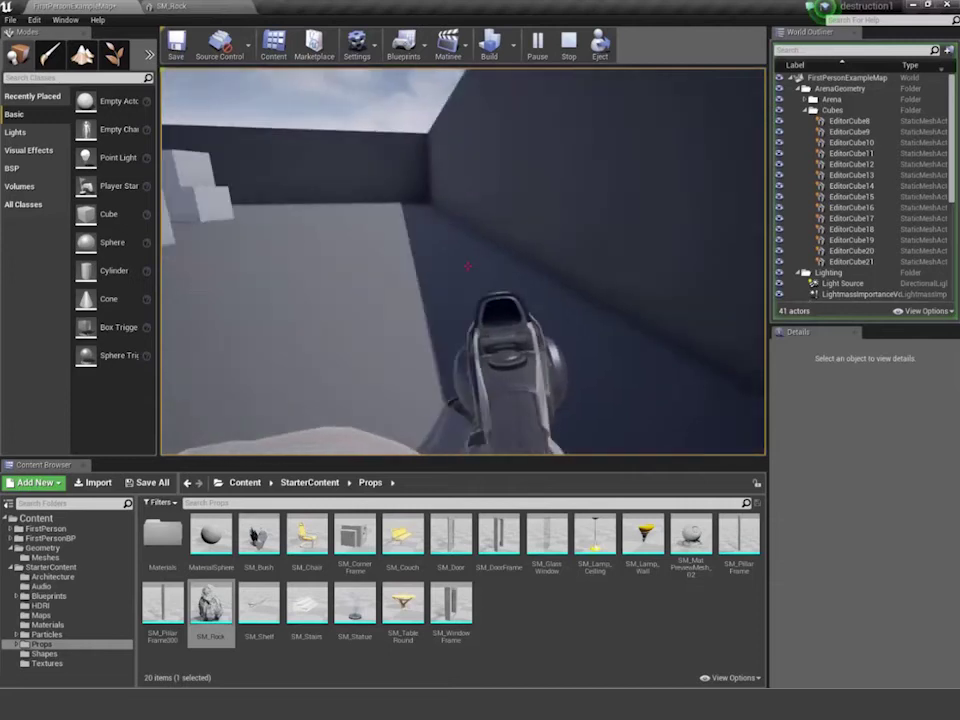
key(s)
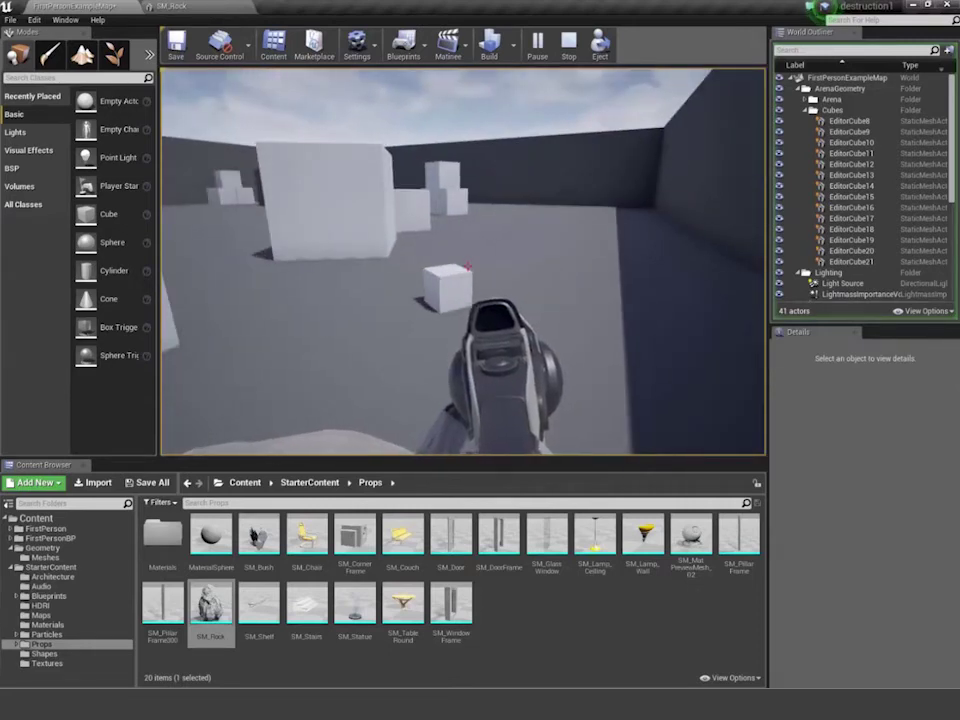
key(Escape)
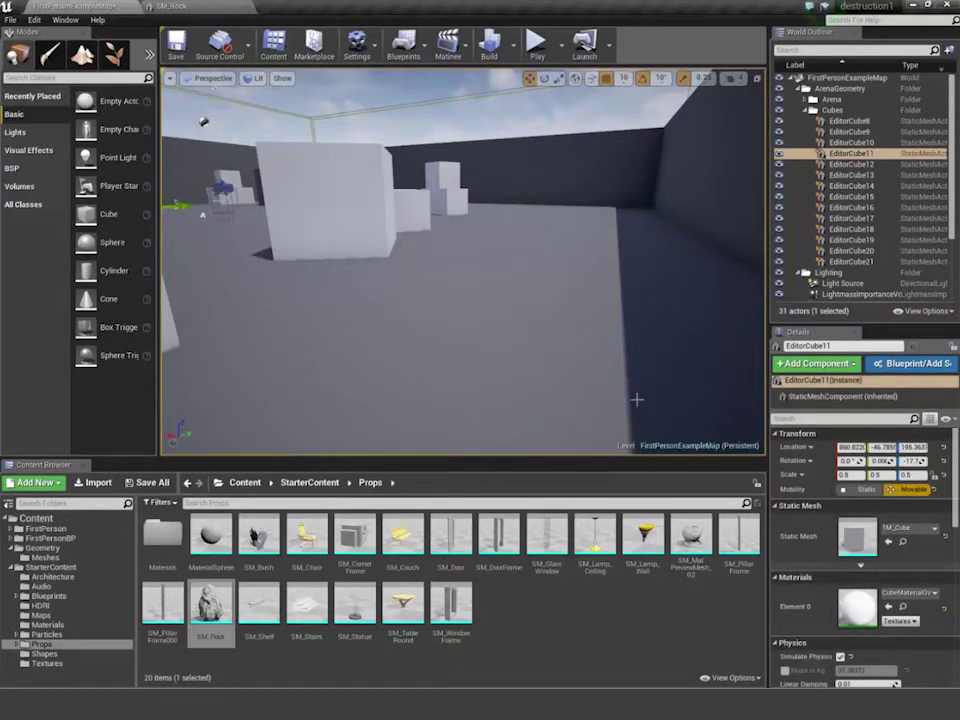
- Scale EditorCube20 up uniformly to 5.0 and raise it above the floor to about 455.7 in Z
click(325, 200)
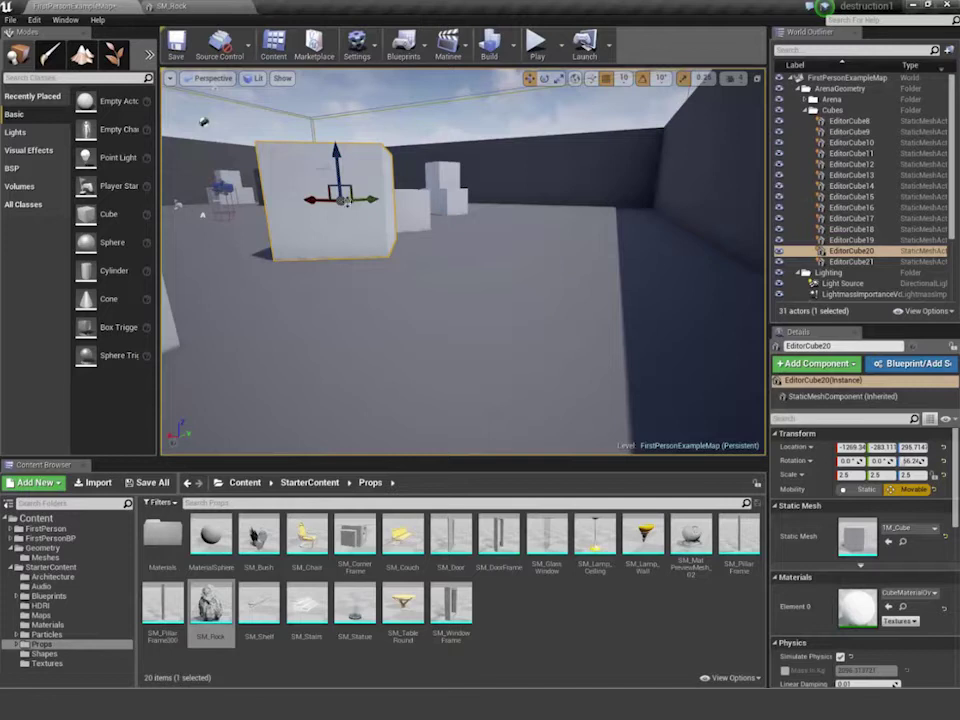
key(r)
key(f)
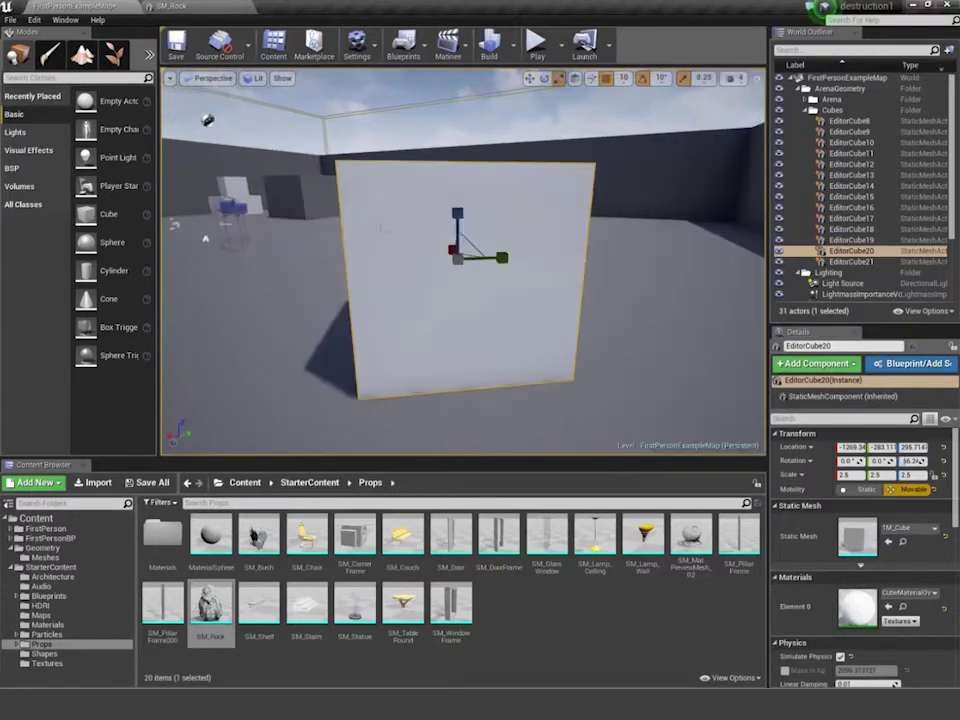
alt+drag(348, 207, 520, 262)
alt+right_drag(463, 262, 400, 262)
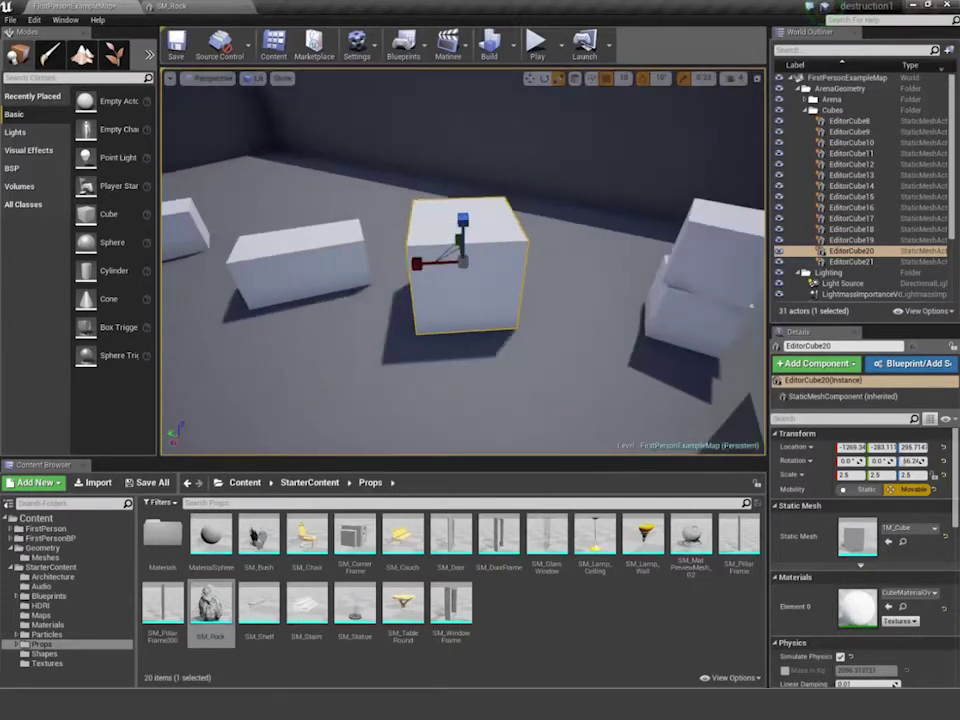
drag(463, 262, 540, 235)
key(w)
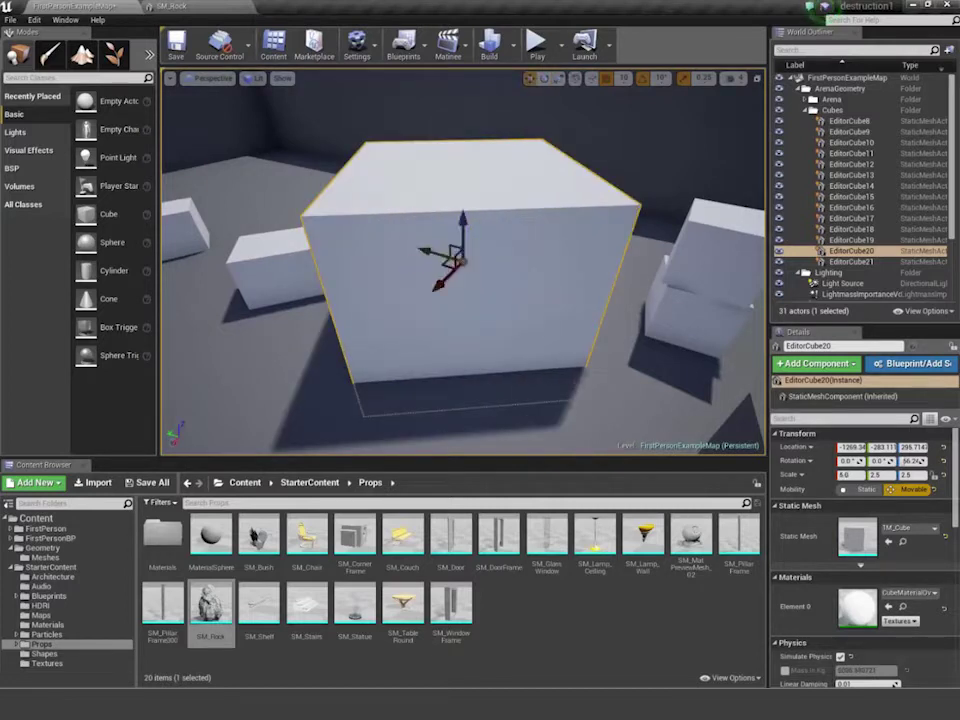
drag(463, 218, 458, 150)
key(w)
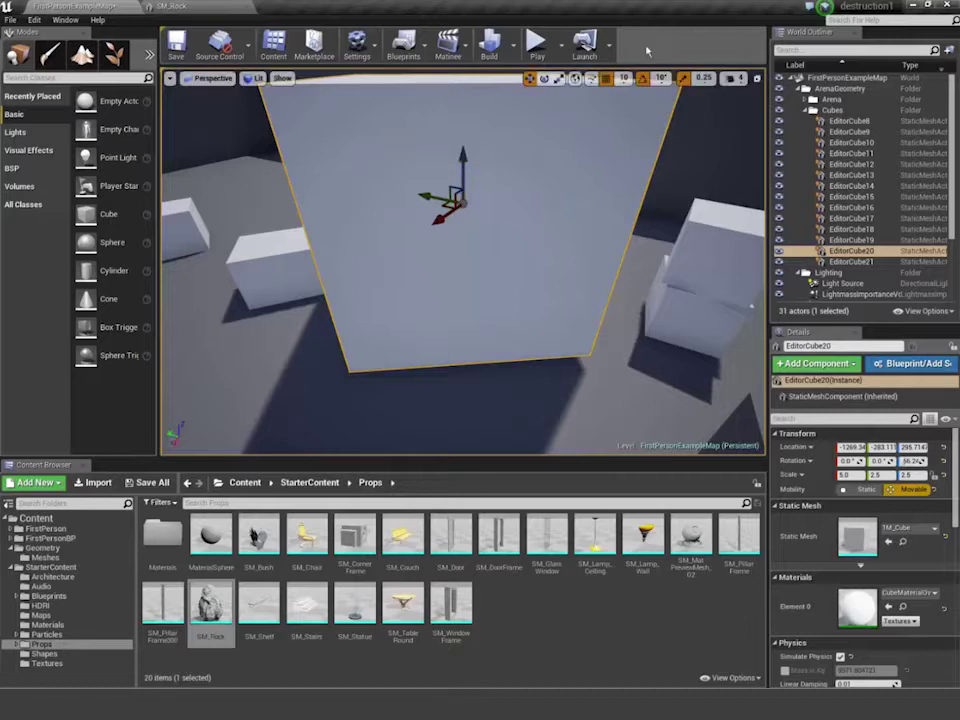
- Play-test the level, shoot the enlarged EditorCube20, and end the session
click(538, 50)
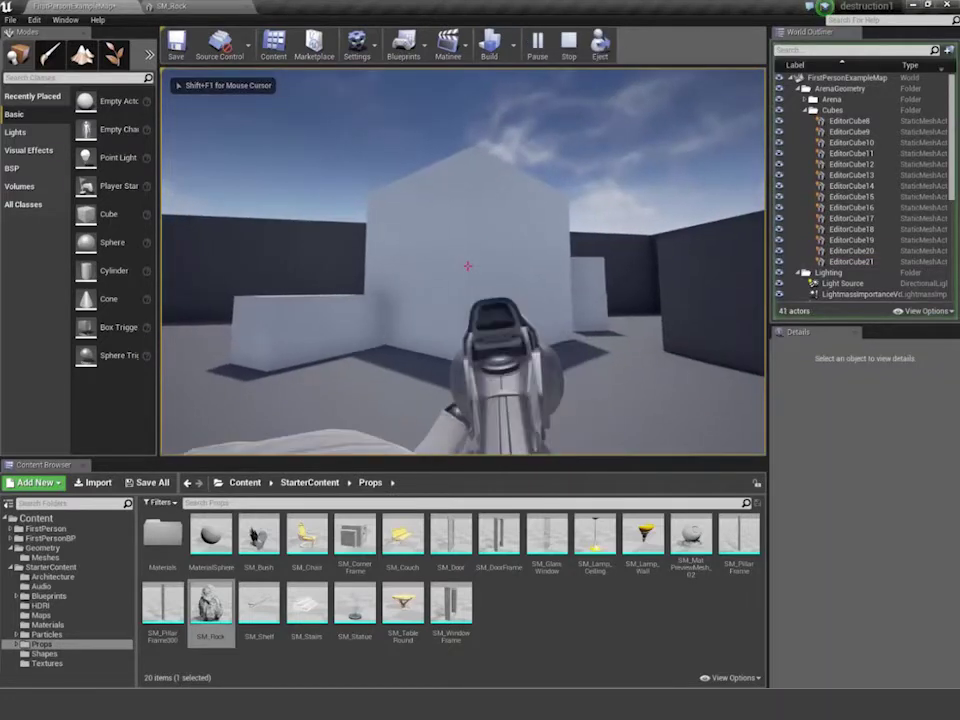
click(467, 265)
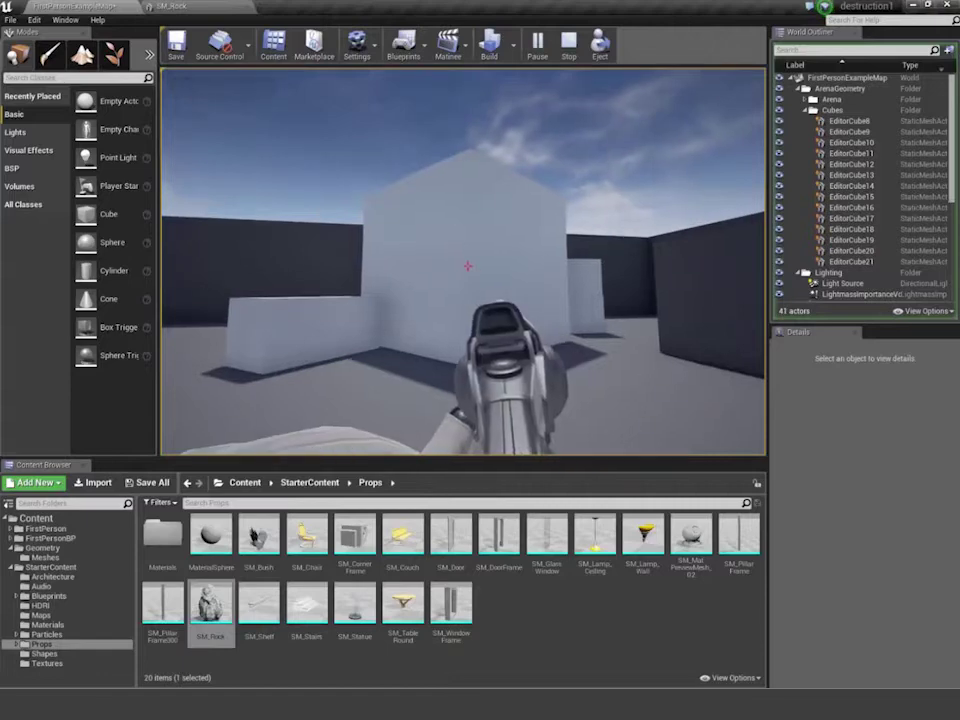
key(Escape)
- Examine EditorCube20's physics settings, including the Simulate Physics option and its mass
scroll(369, 263, up, 5)
scroll(369, 263, down, 3)
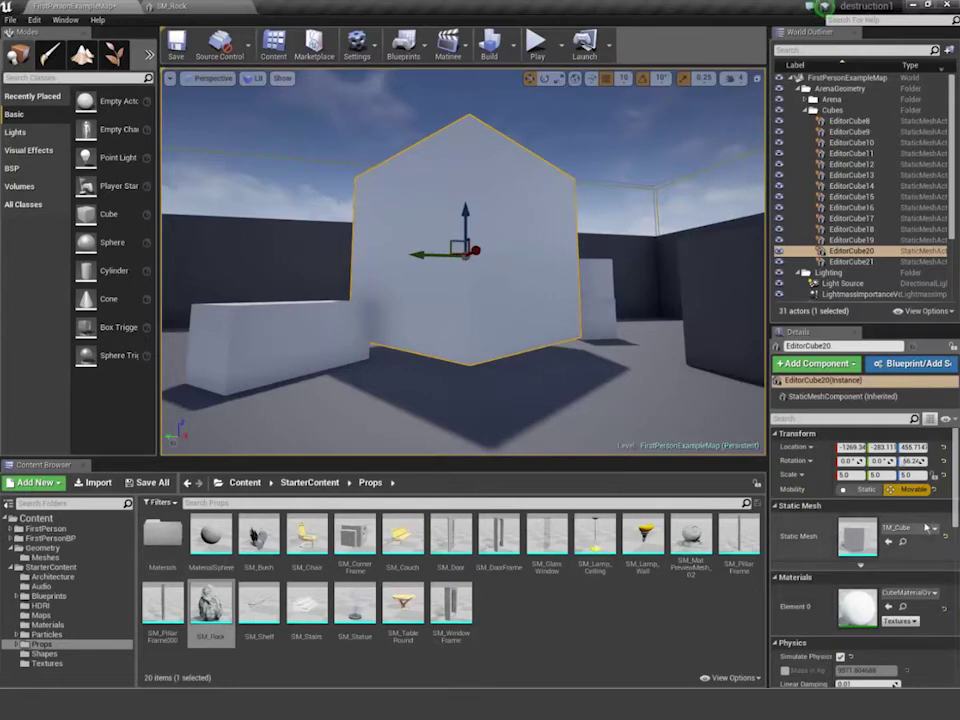
scroll(956, 470, down, 3)
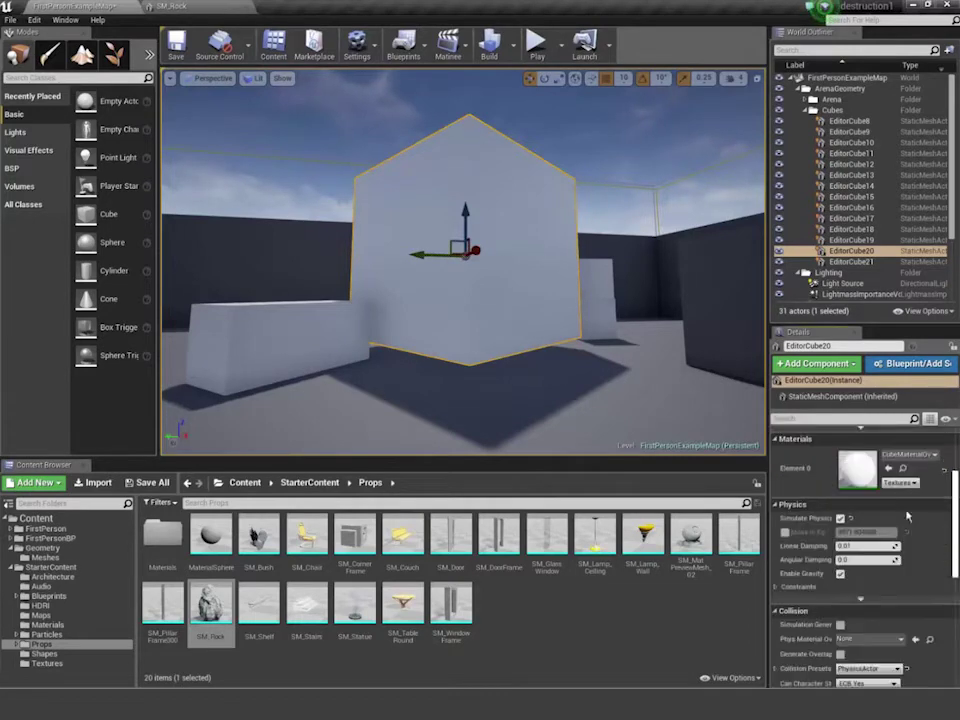
click(840, 519)
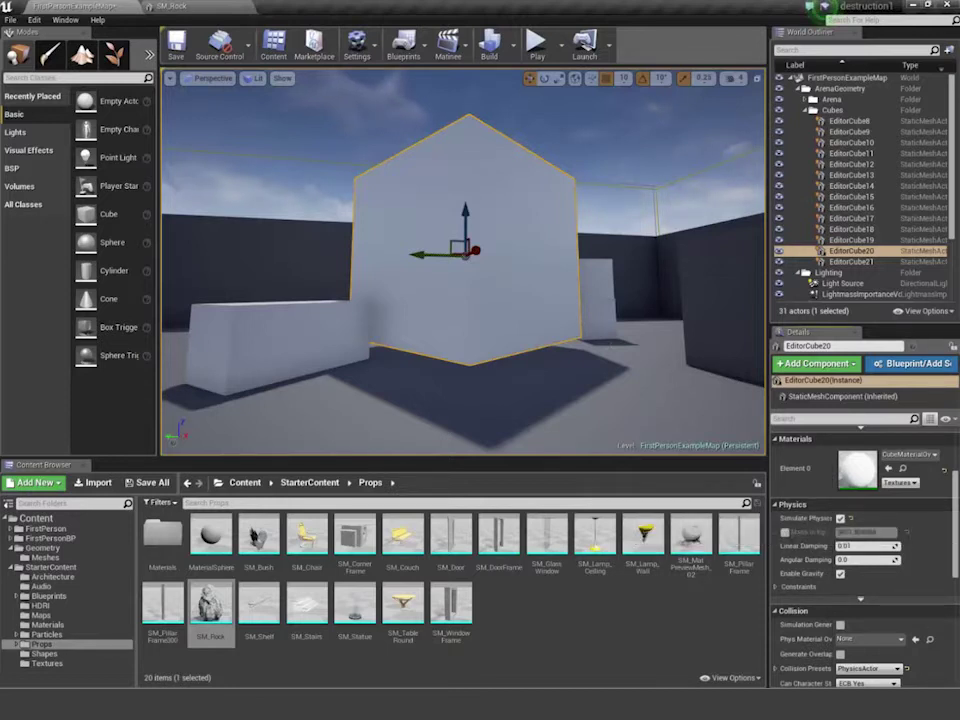
- Scale EditorCube20 down uniformly, start a play test, and walk up to the cube to shoot it
key(r)
drag(465, 257, 440, 274)
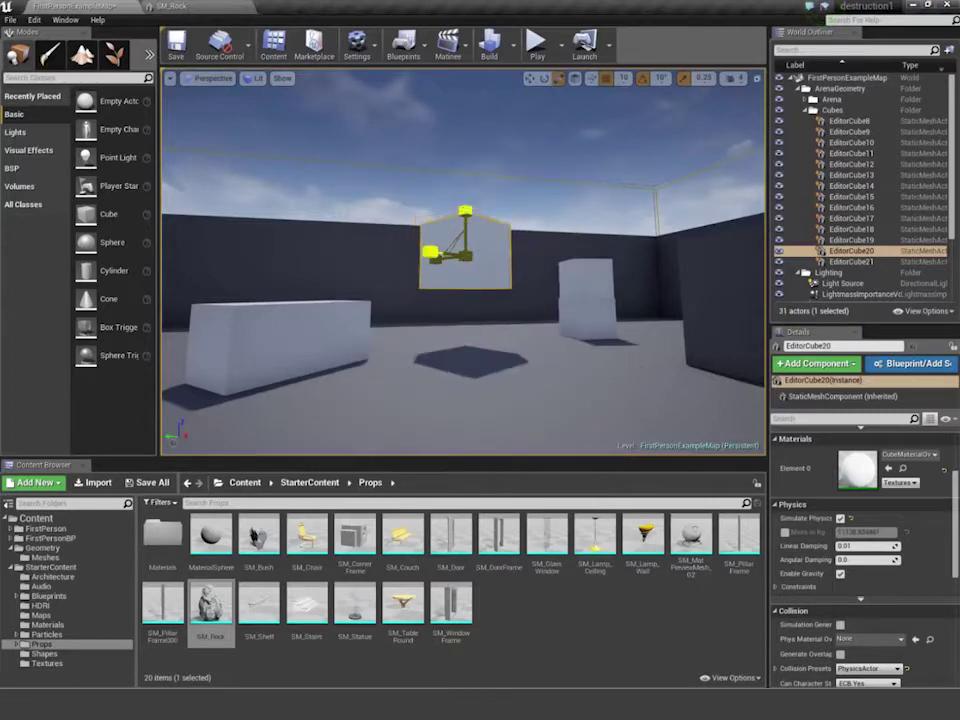
click(536, 45)
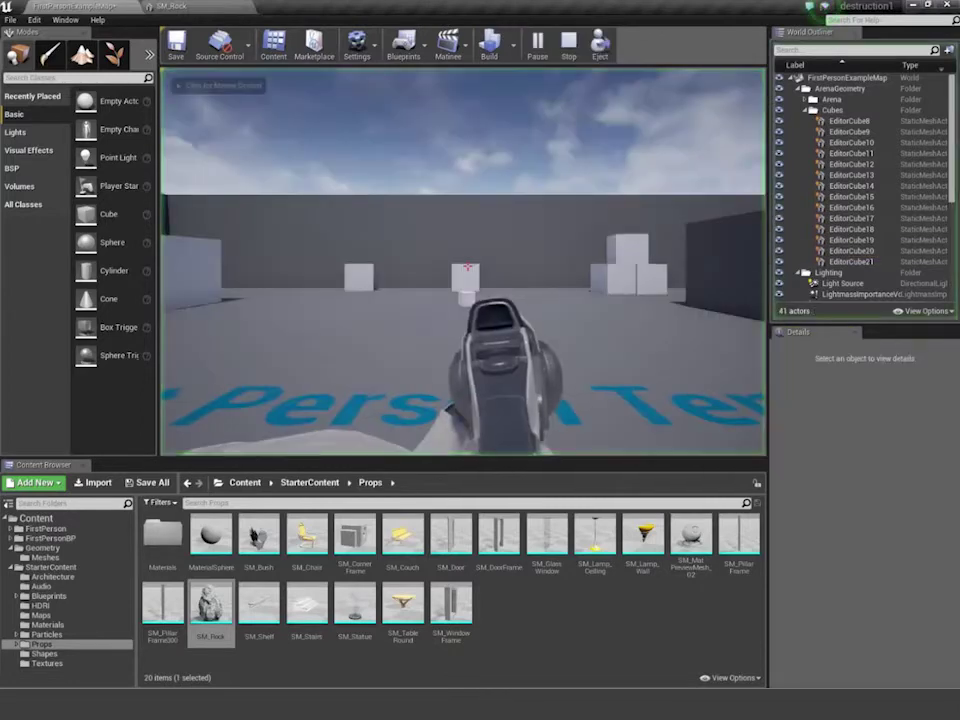
click(466, 267)
key(w)
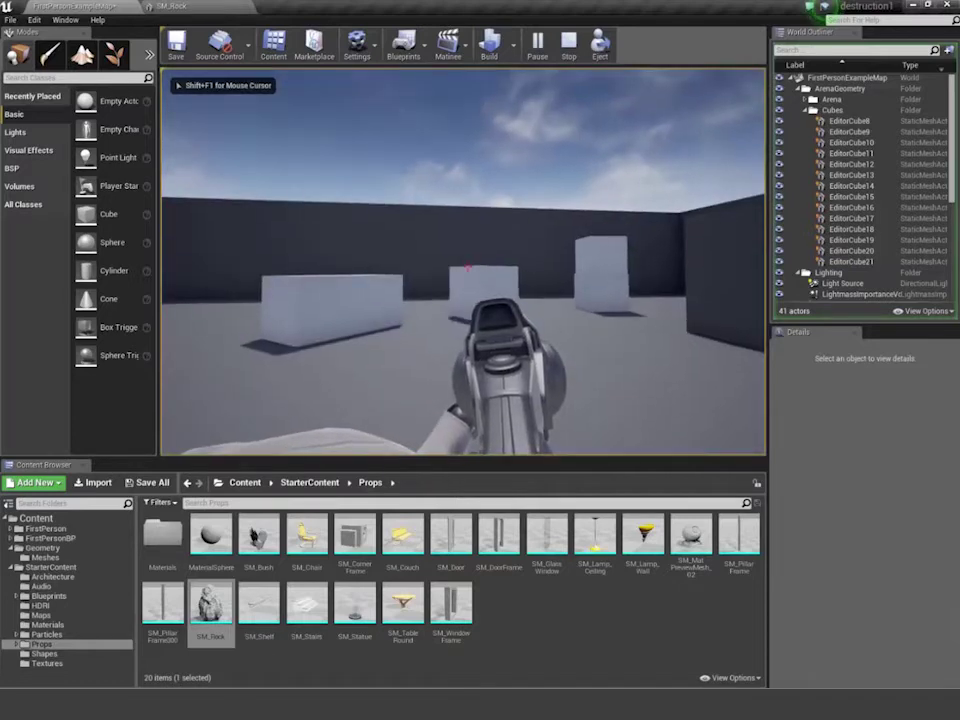
click(466, 267)
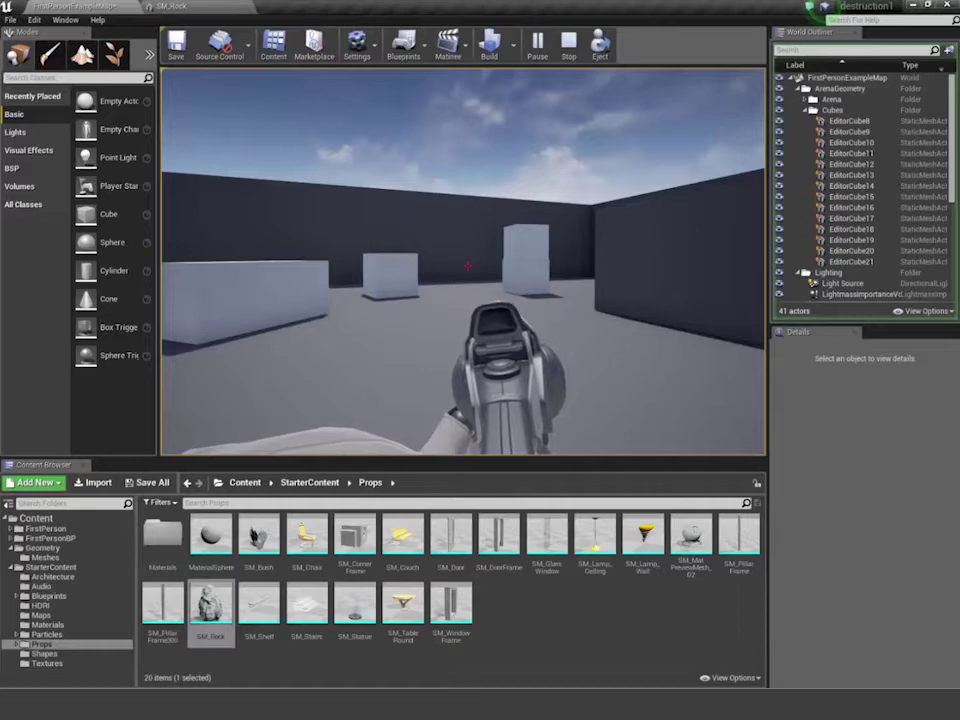
- Cross the arena to the small EditorCube11, fire at it, and end the play session
key(w)
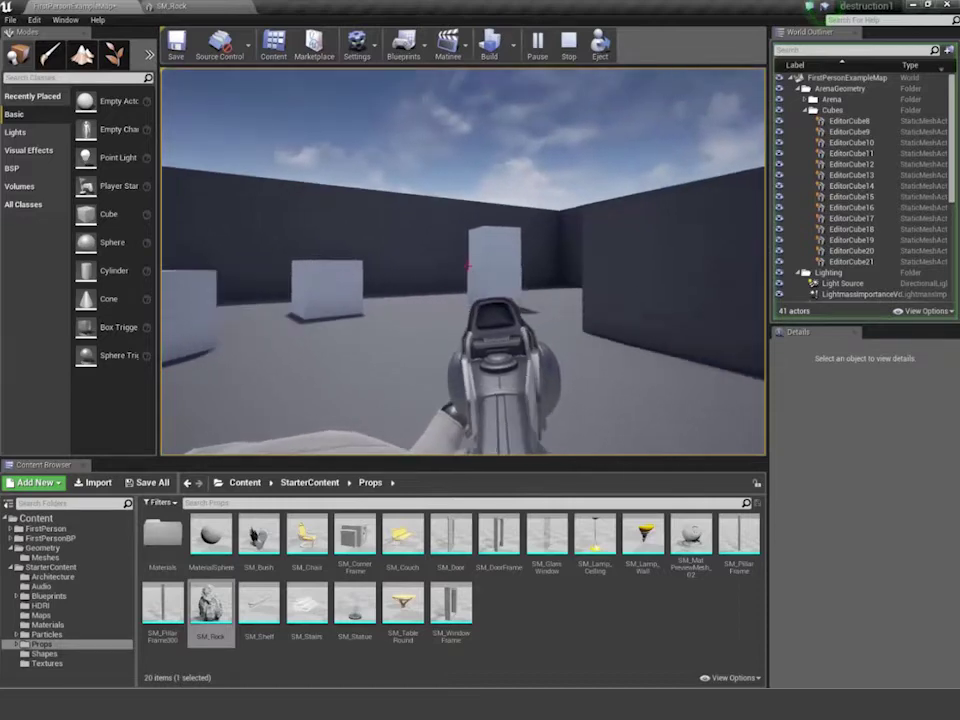
key(w)
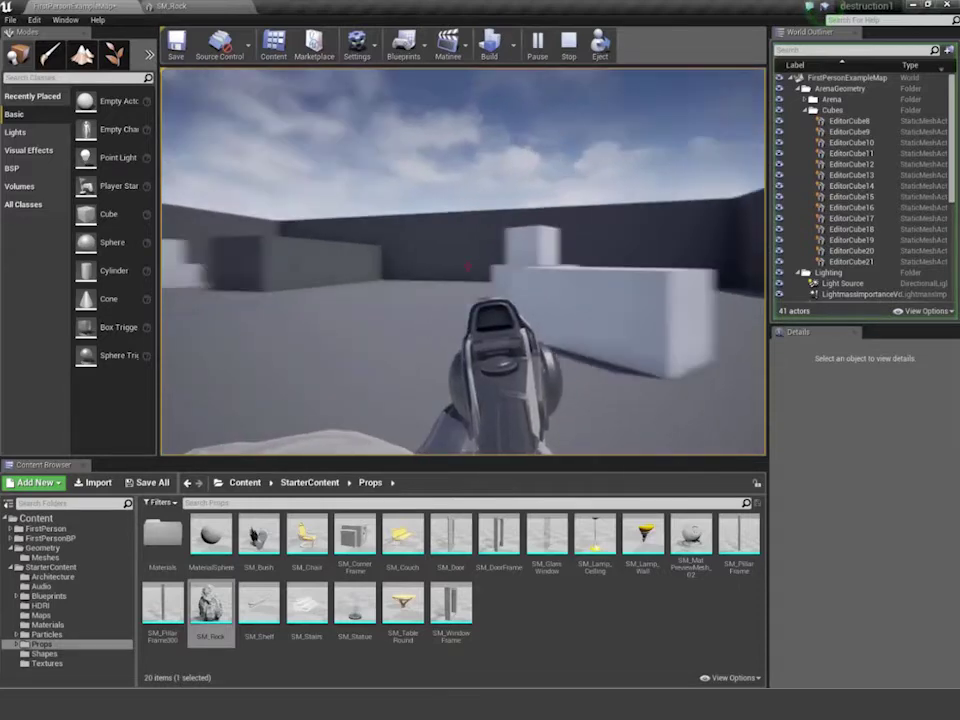
key(w)
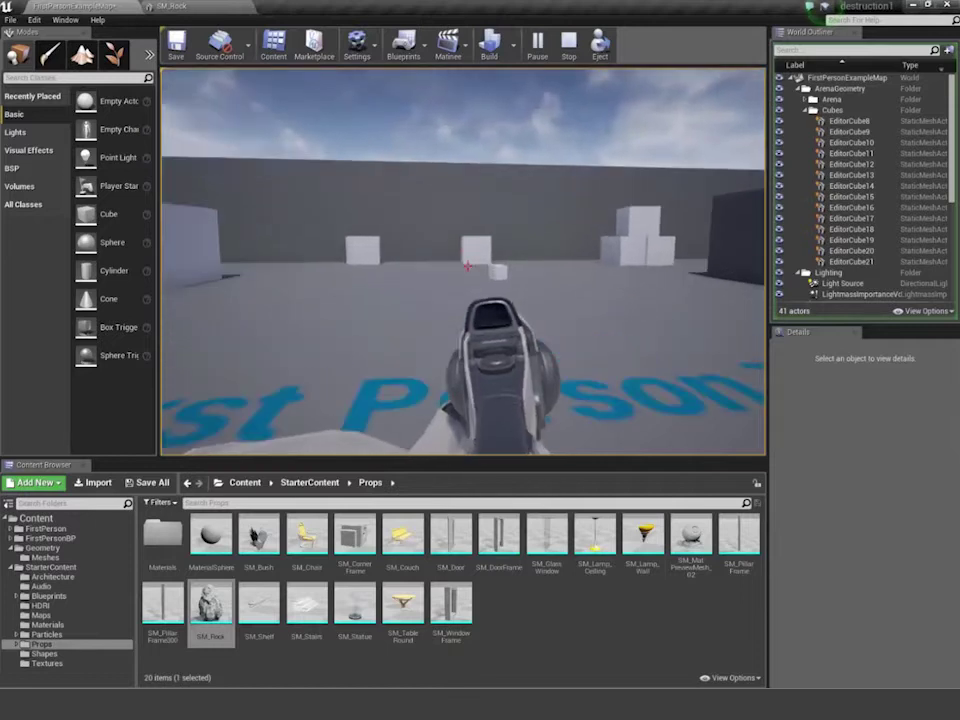
key(w)
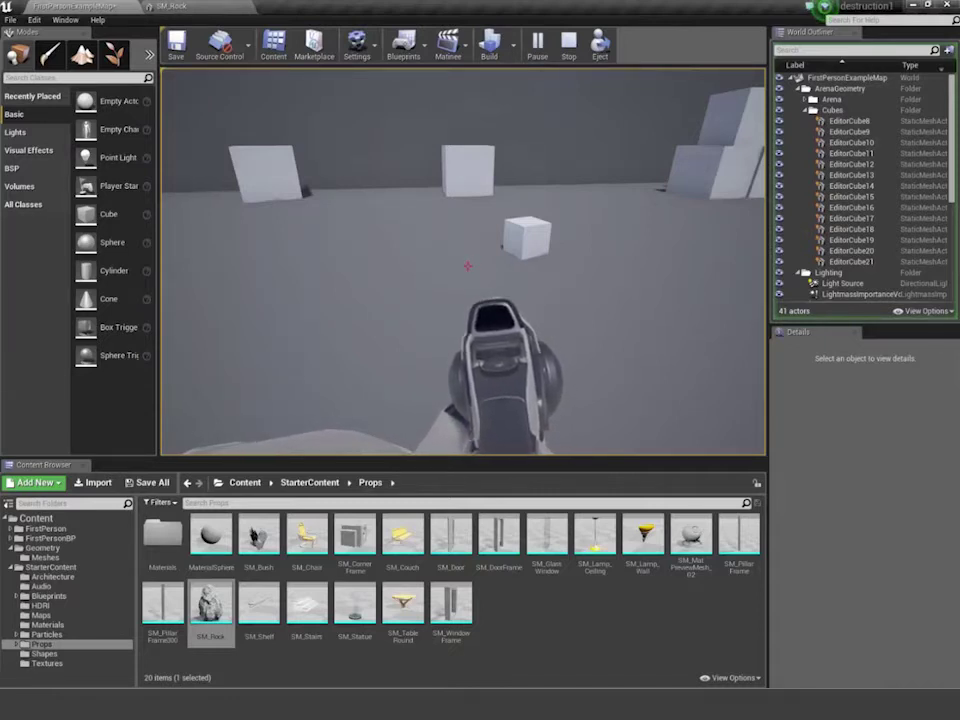
click(467, 266)
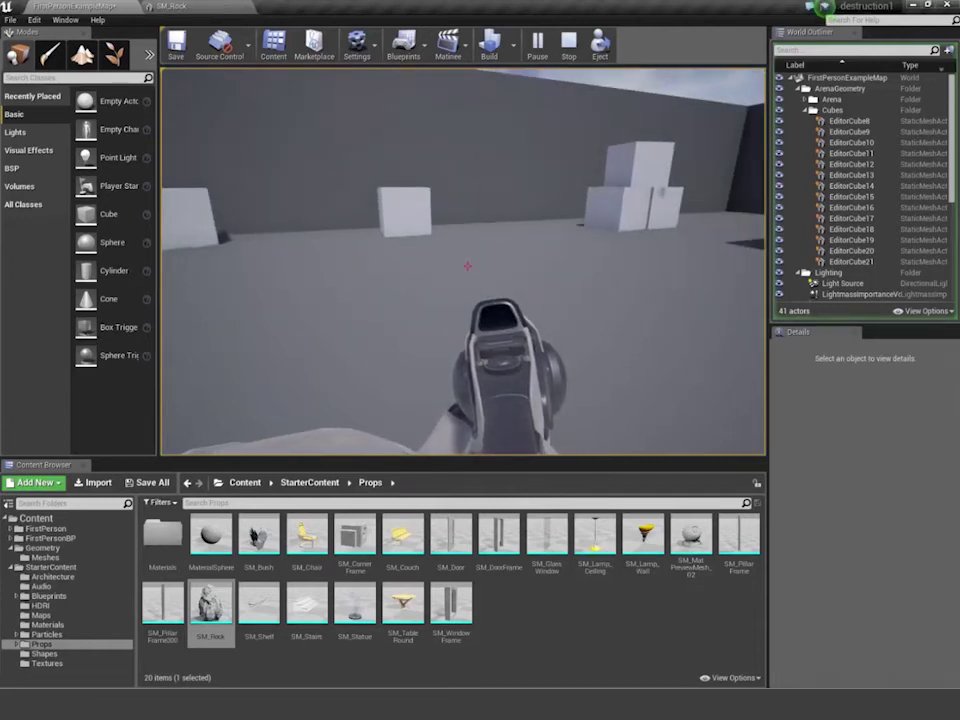
key(Escape)
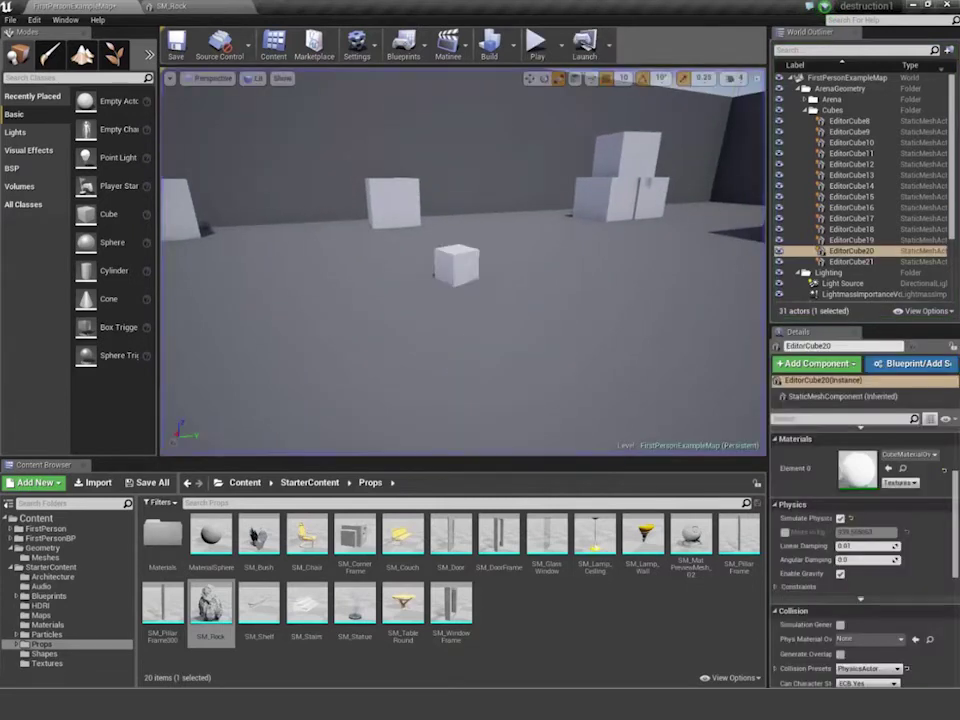
- Select EditorCube11, enlarge the space for its details, and examine its physics and collision settings
right_click(452, 258)
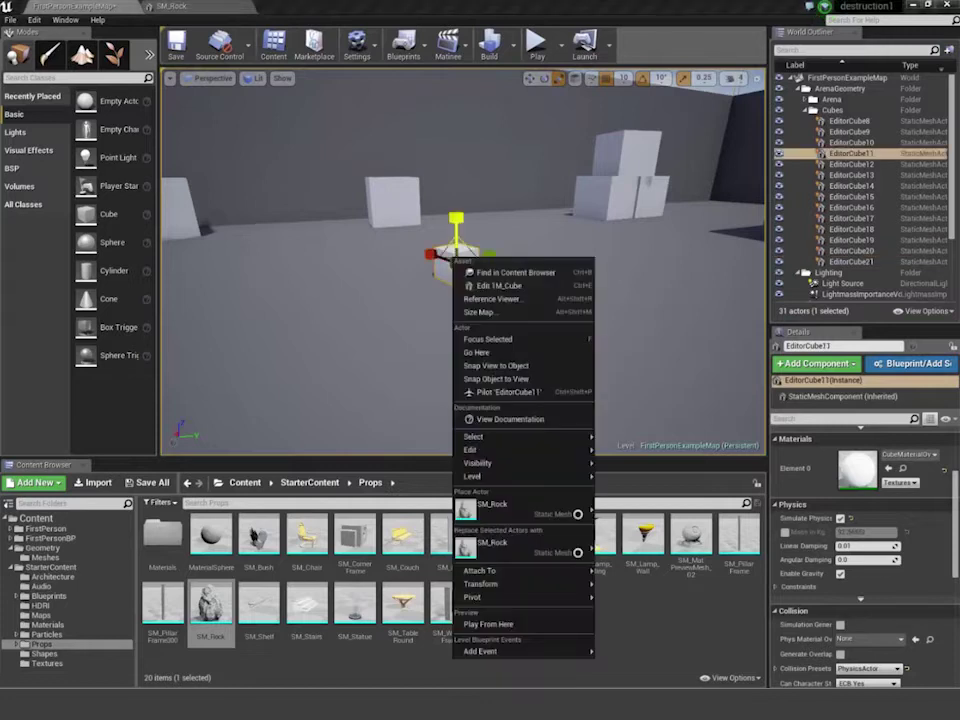
click(526, 204)
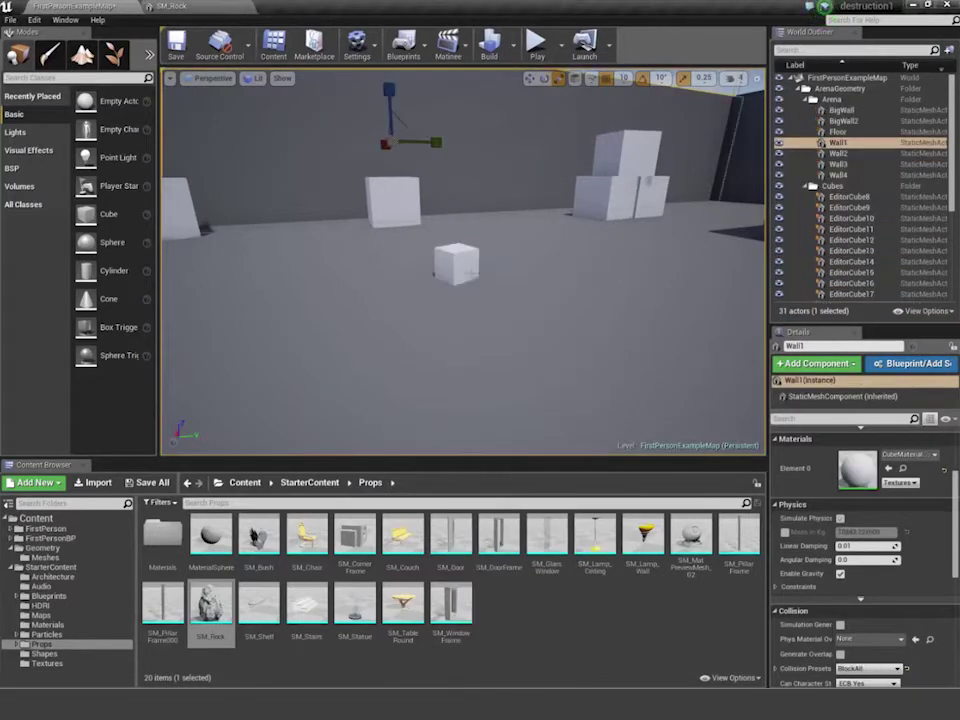
key(ctrl+z)
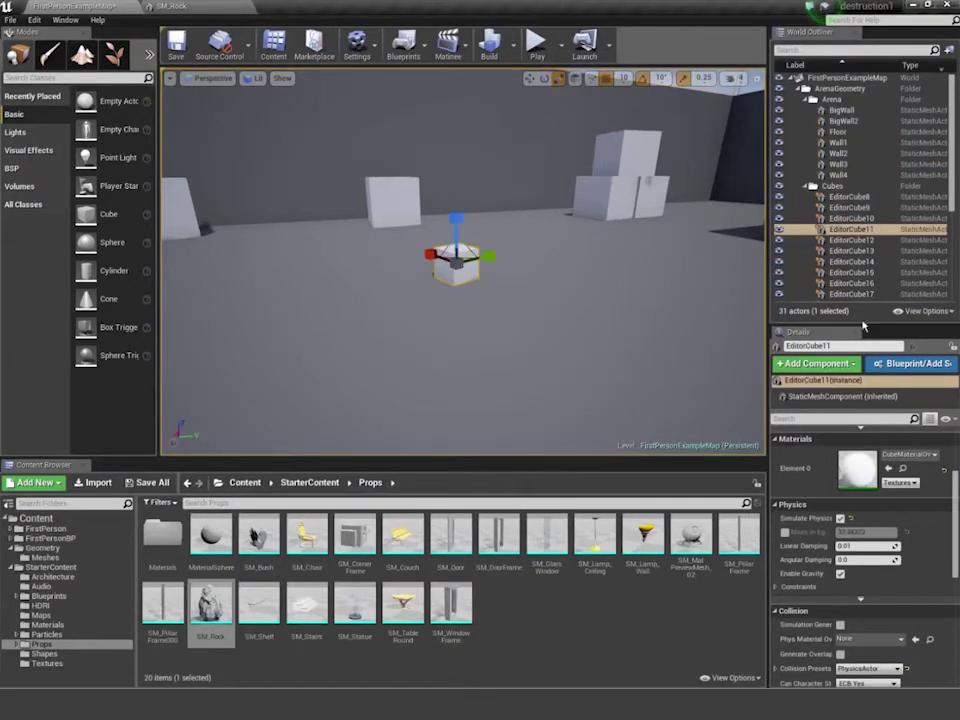
drag(864, 324, 859, 194)
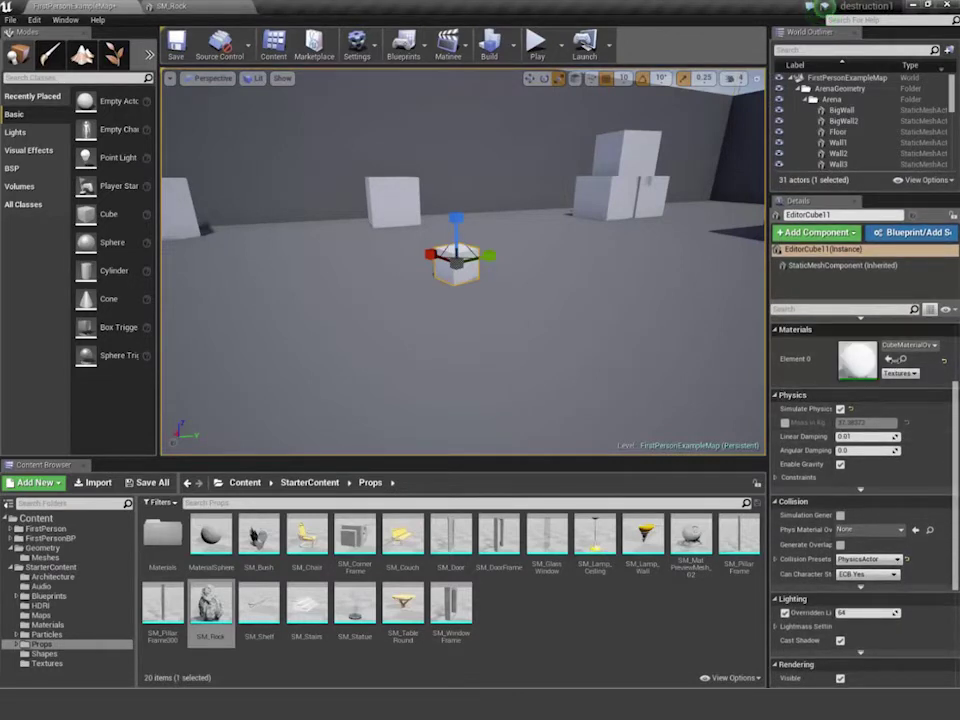
scroll(861, 380, down, 1)
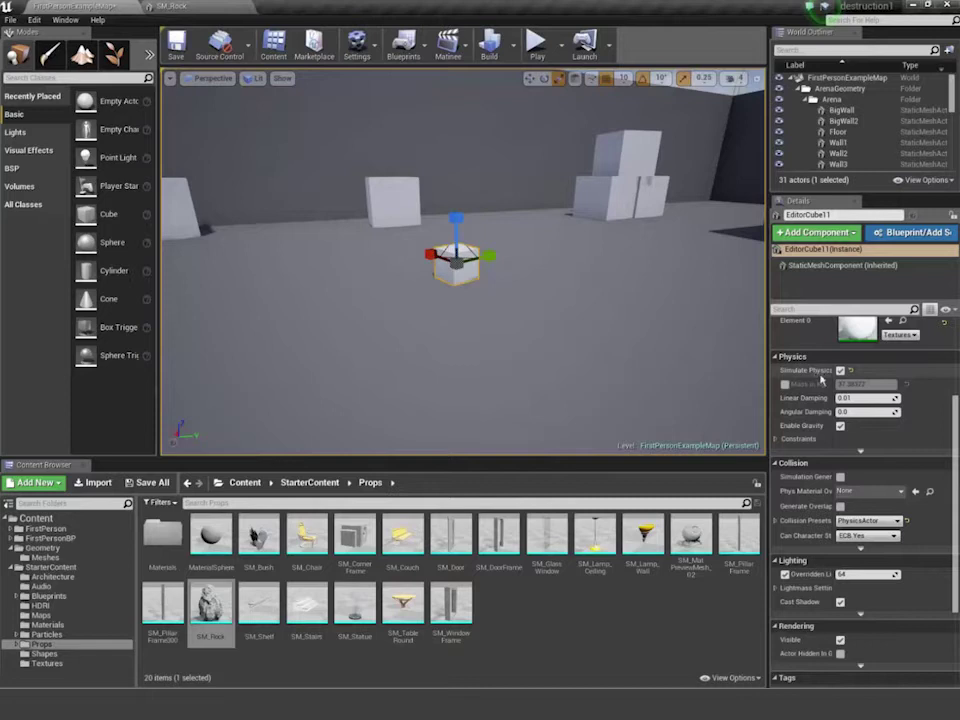
scroll(857, 455, down, 2)
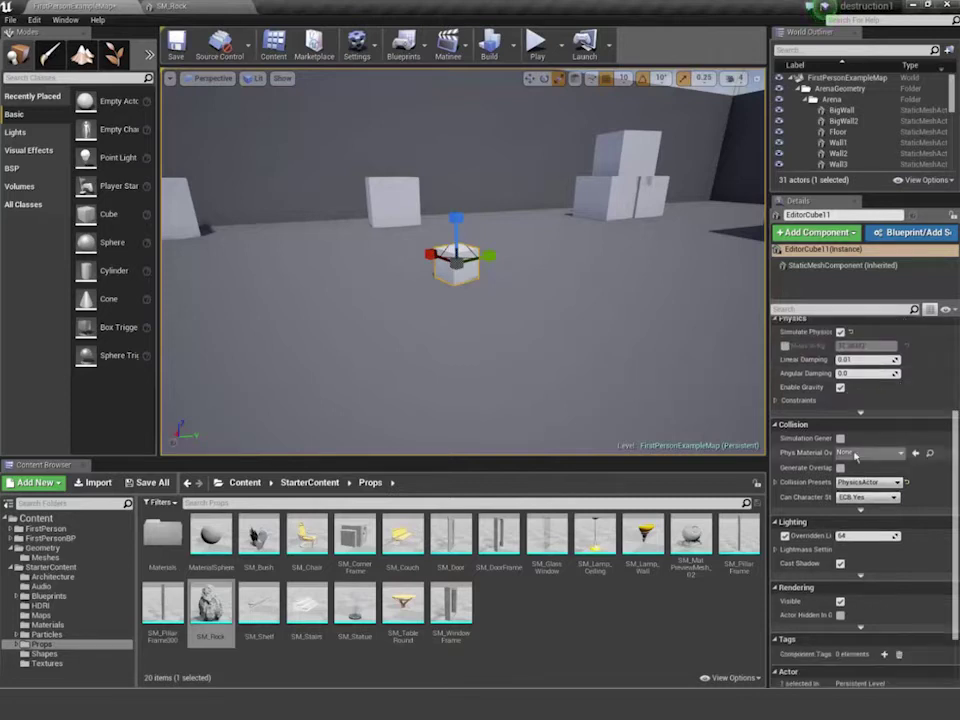
scroll(857, 455, up, 3)
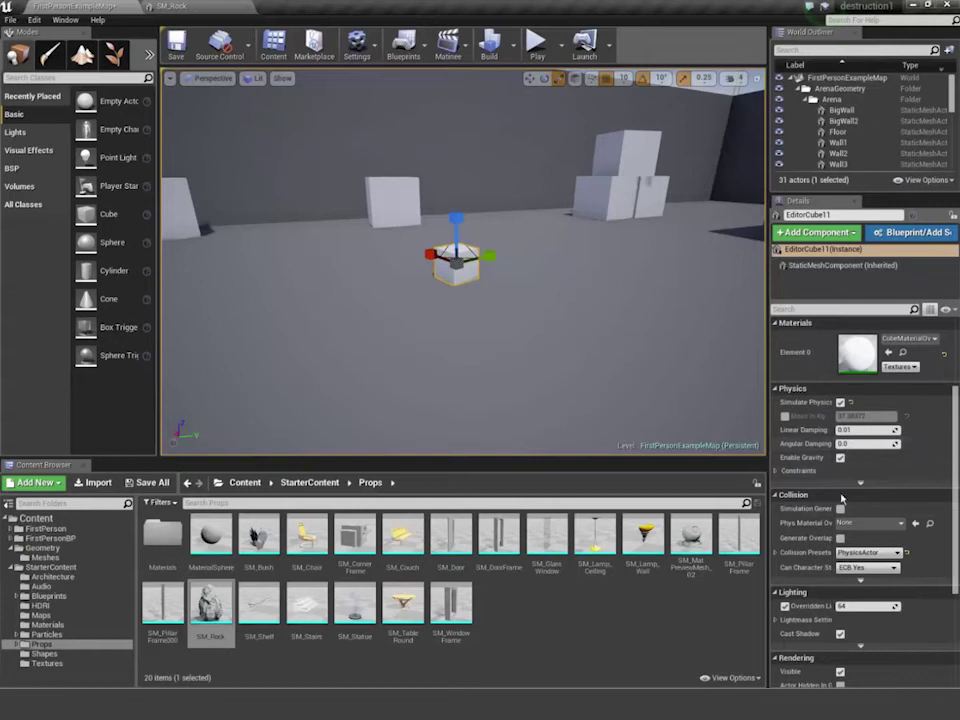
scroll(857, 490, down, 1)
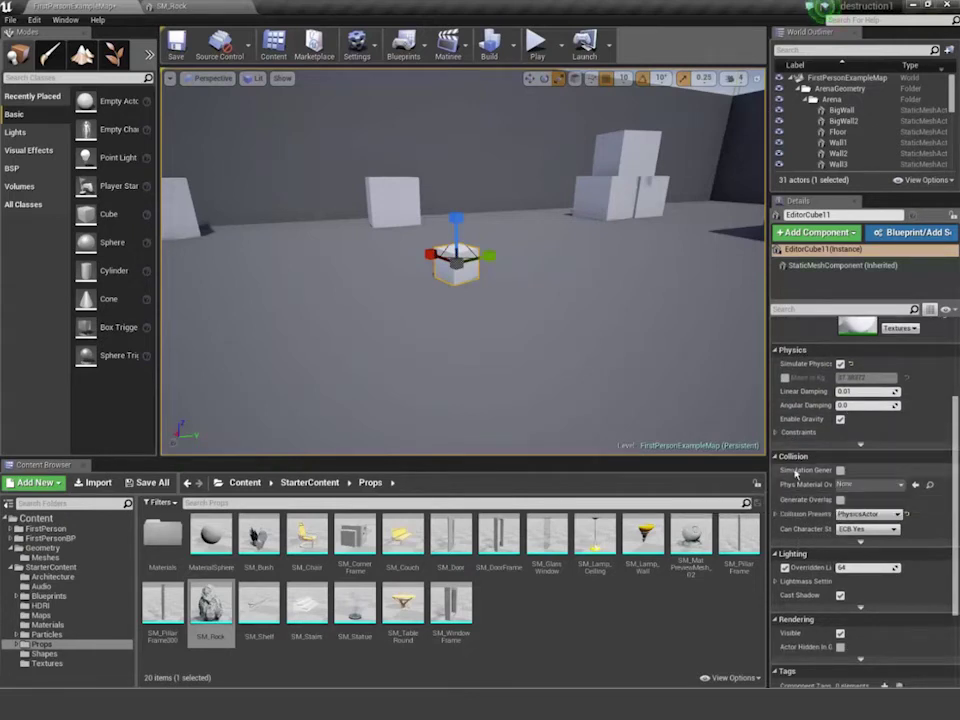
click(882, 486)
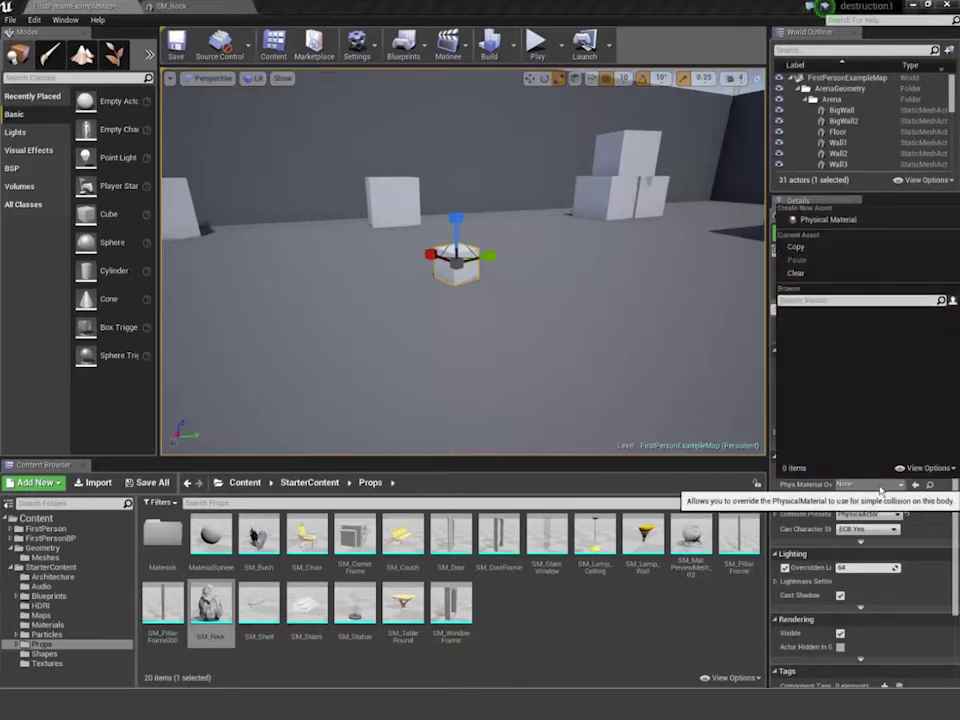
click(735, 578)
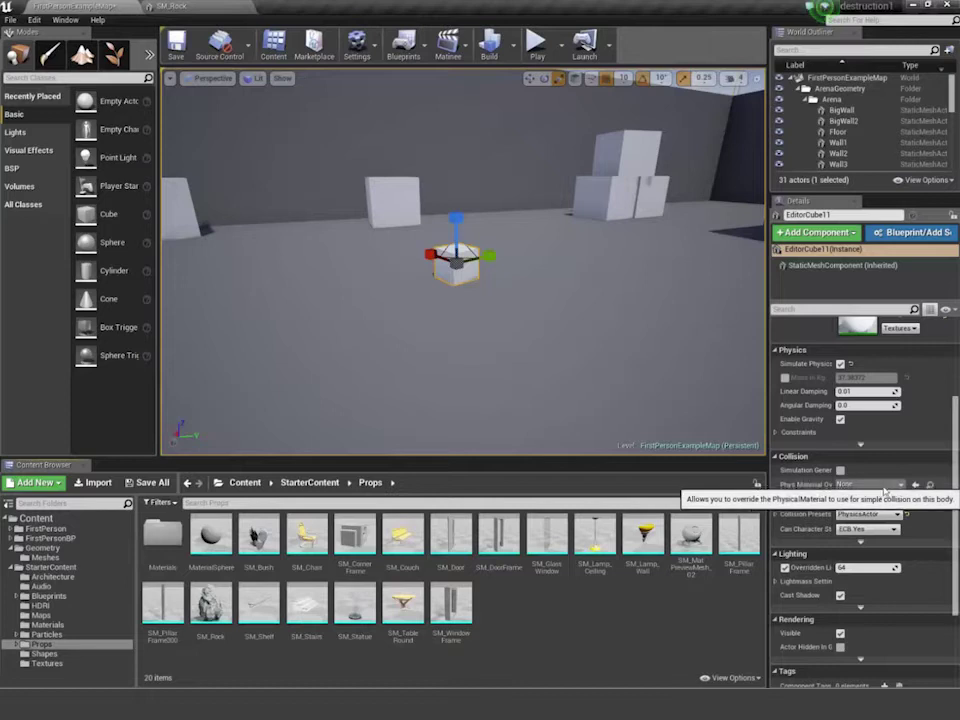
click(899, 486)
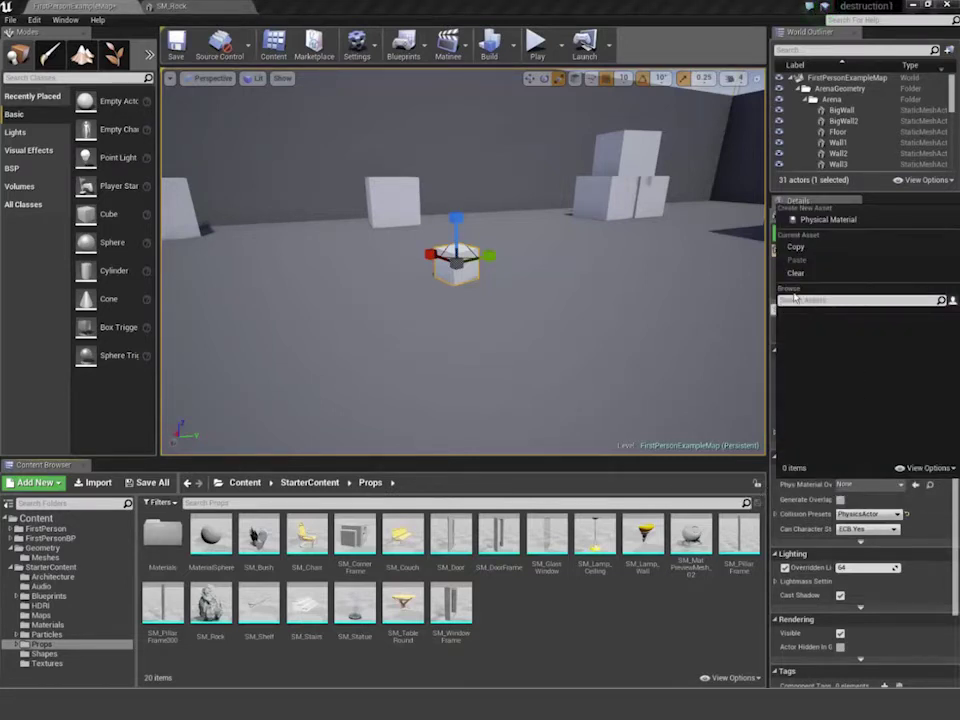
click(831, 221)
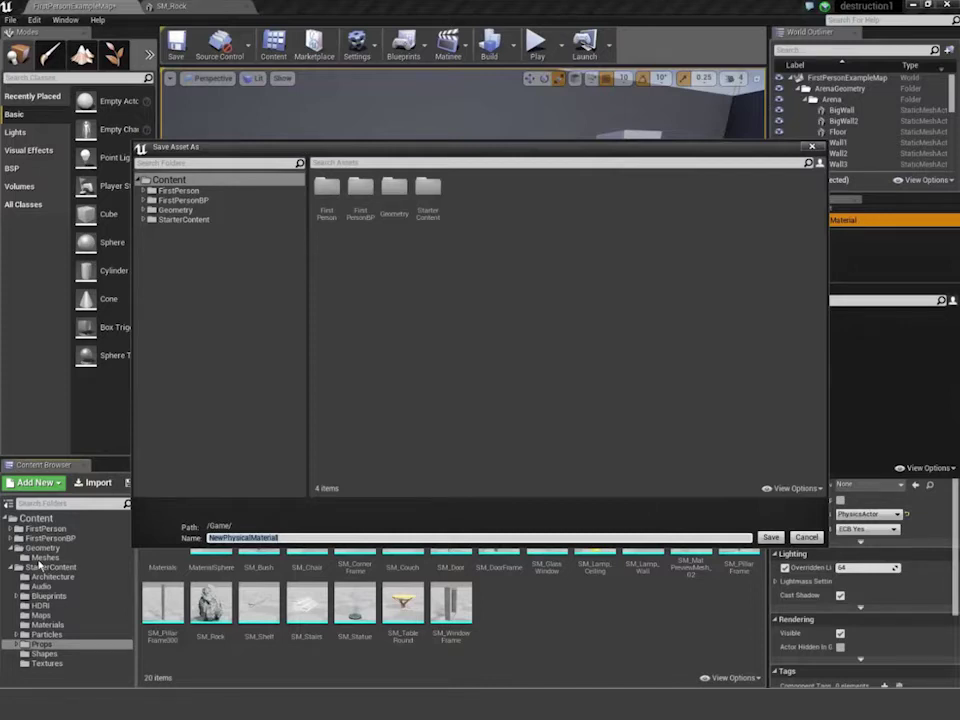
click(808, 539)
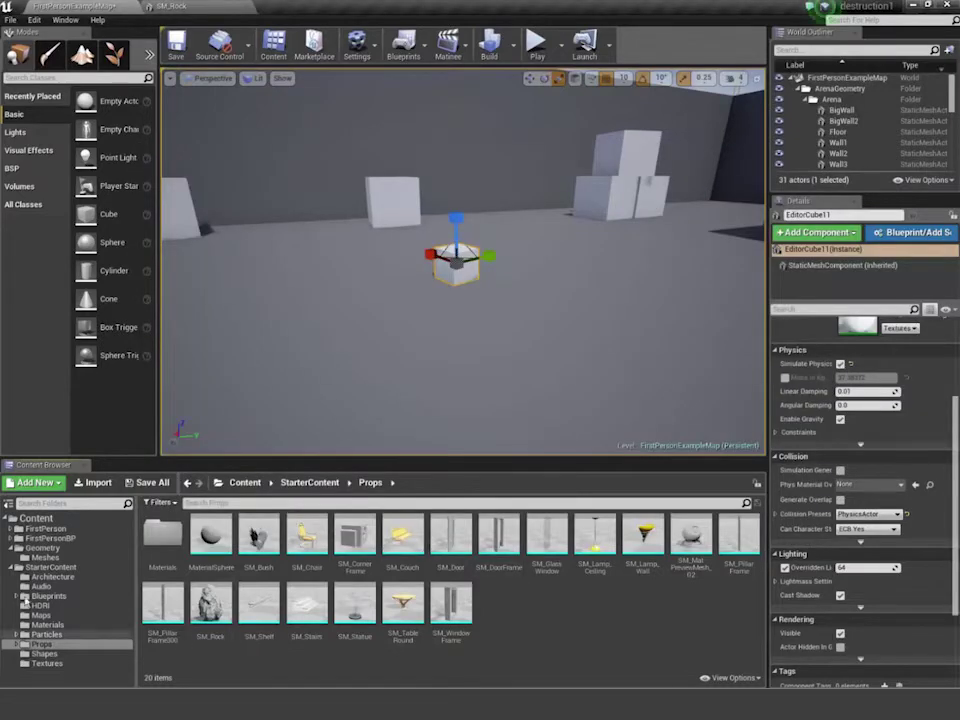
- Create a new folder named SF_content in the project's root Content folder
click(10, 568)
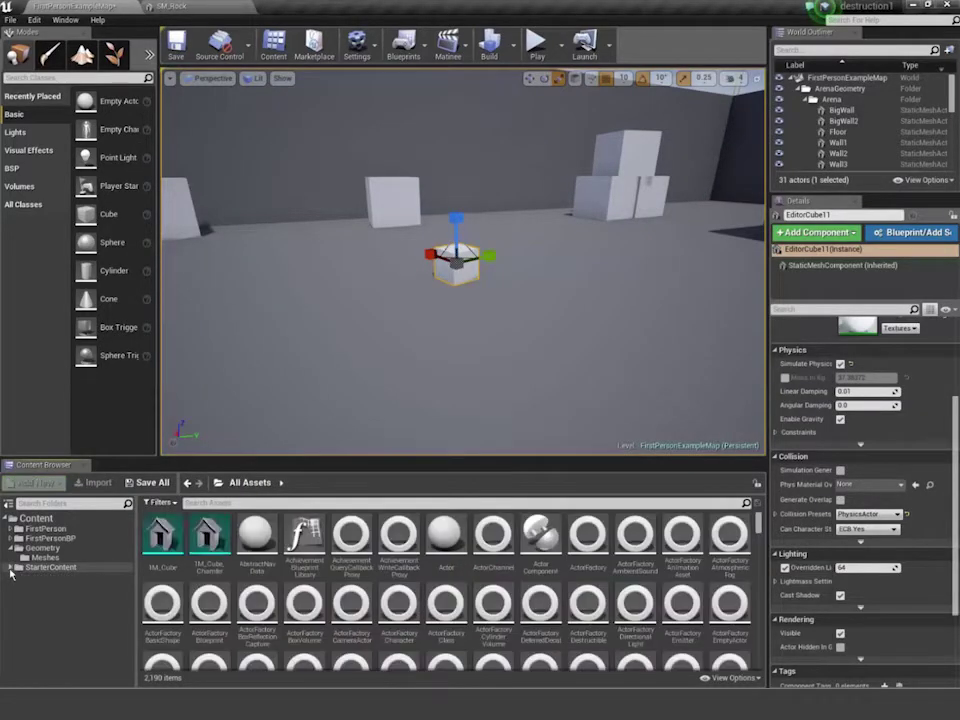
click(13, 549)
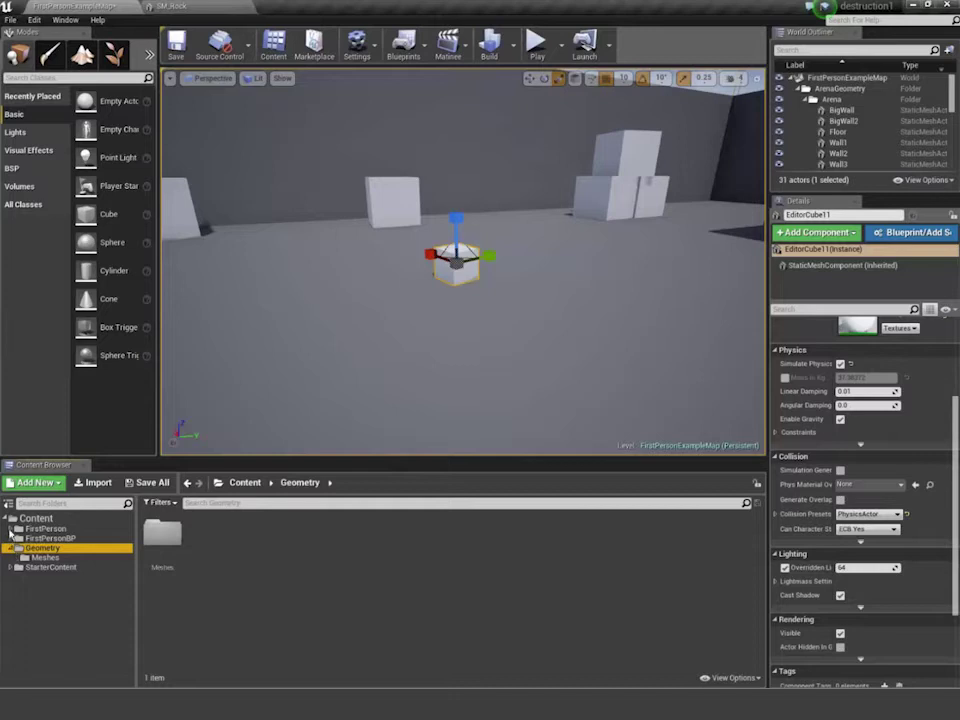
click(10, 529)
click(36, 518)
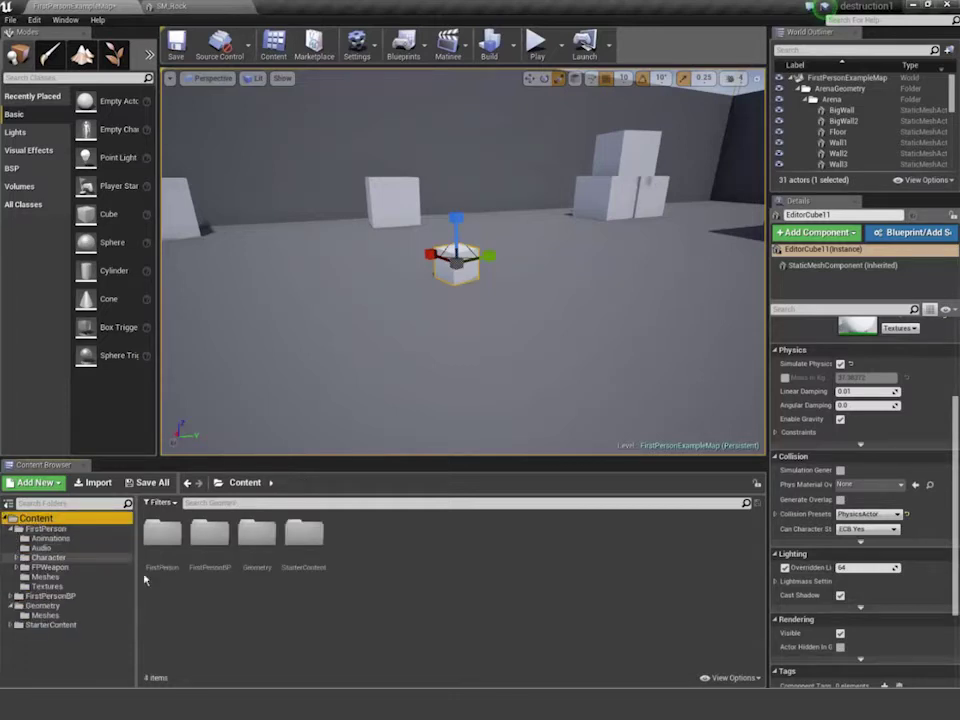
right_click(388, 566)
mouse_move(392, 553)
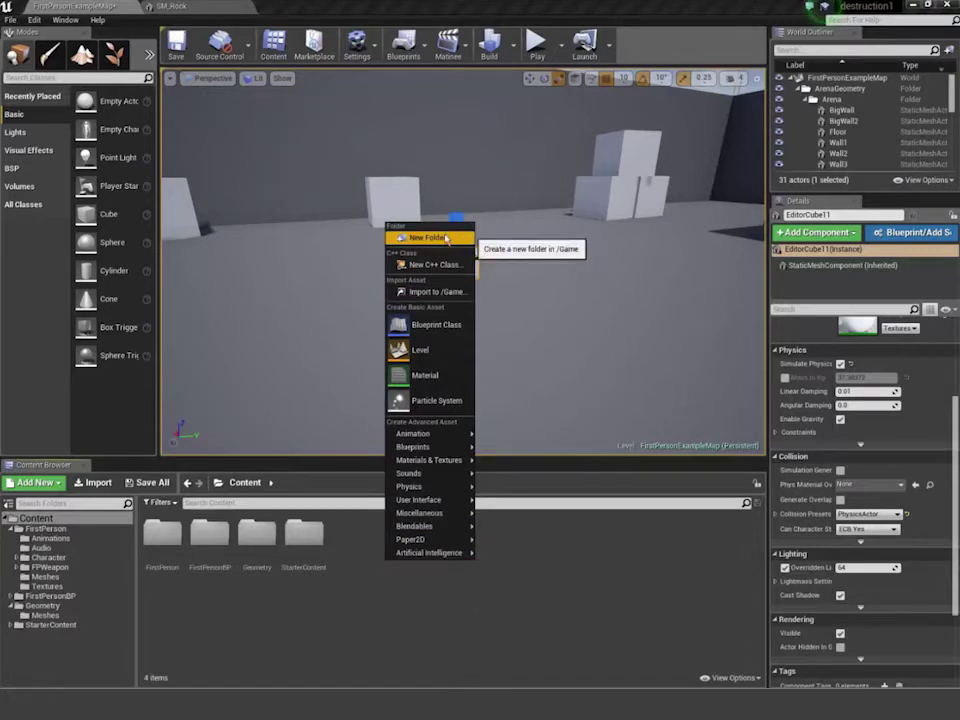
click(448, 238)
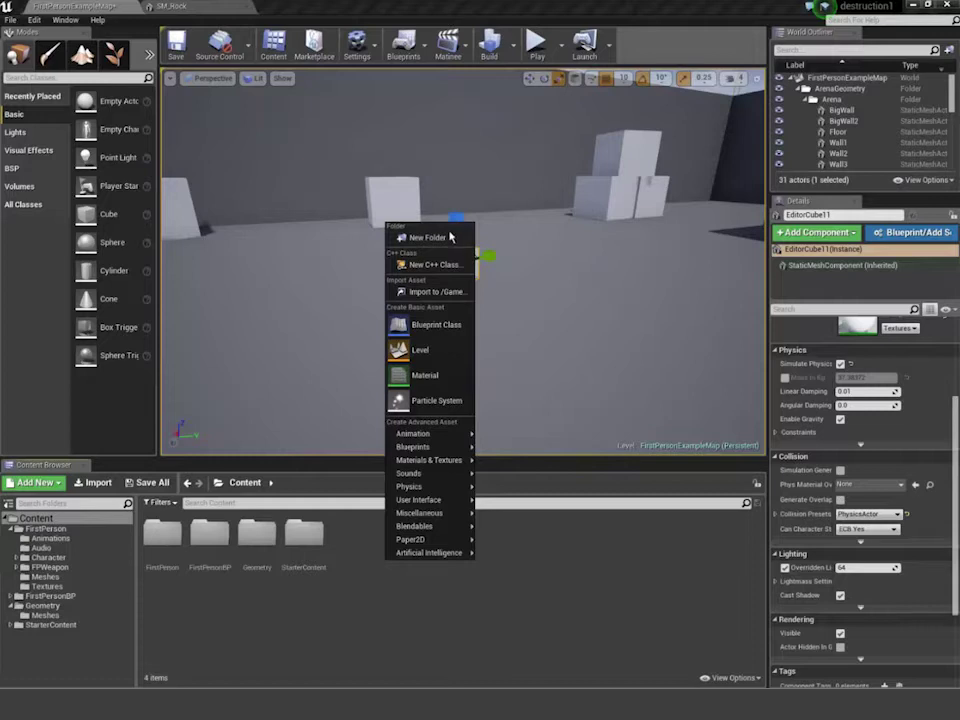
click(450, 237)
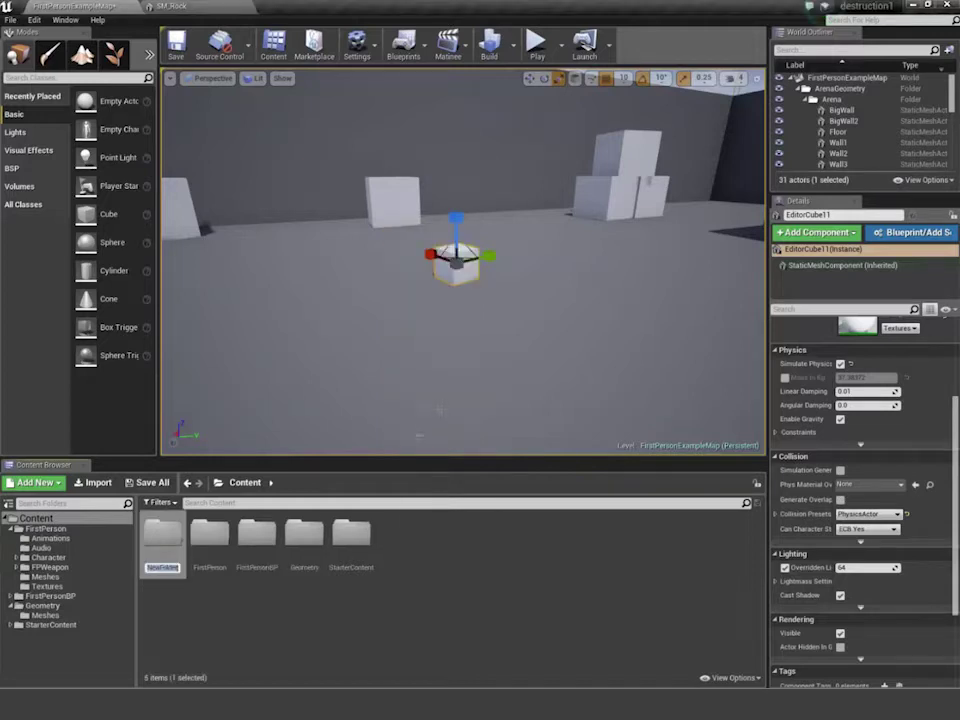
text(SS)
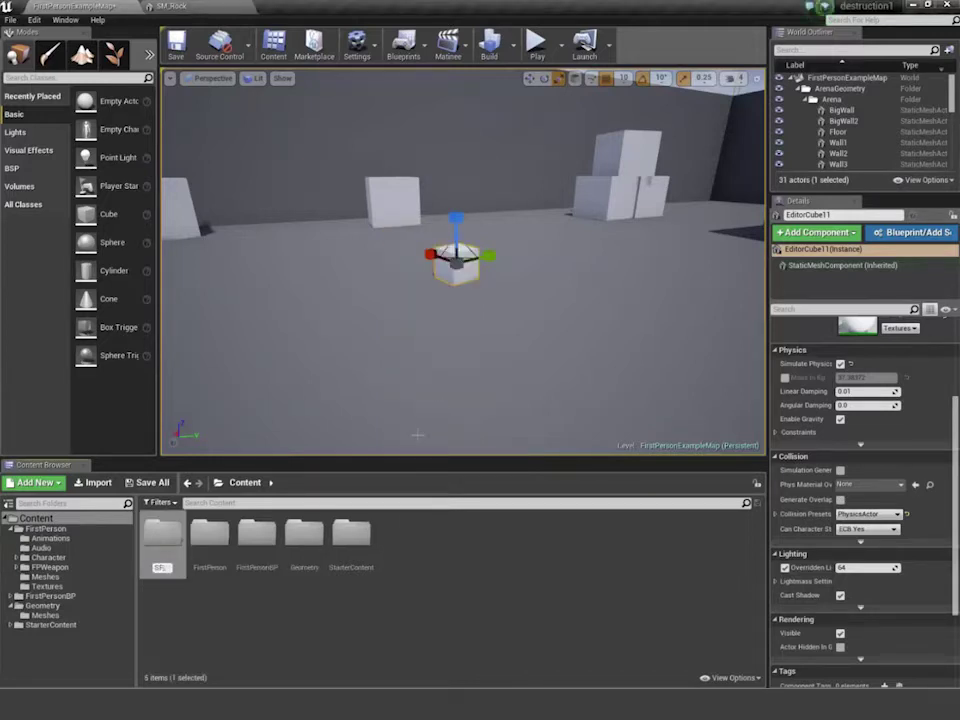
text(_content)
key(Return)
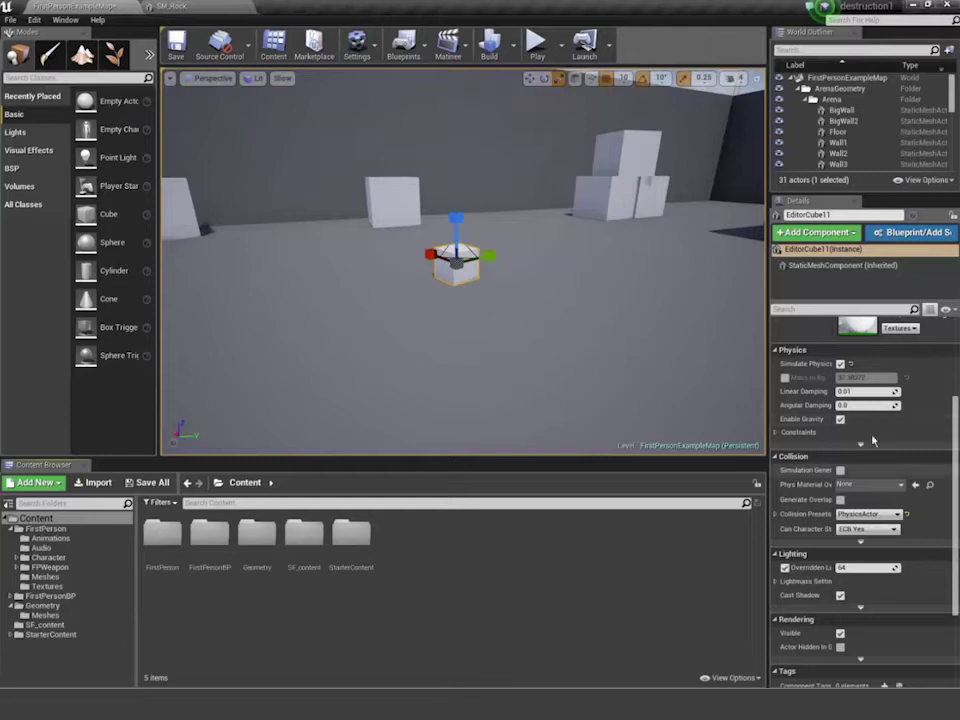
- Create a physical material named ice in the SF_content folder as EditorCube11's physical material override
click(901, 486)
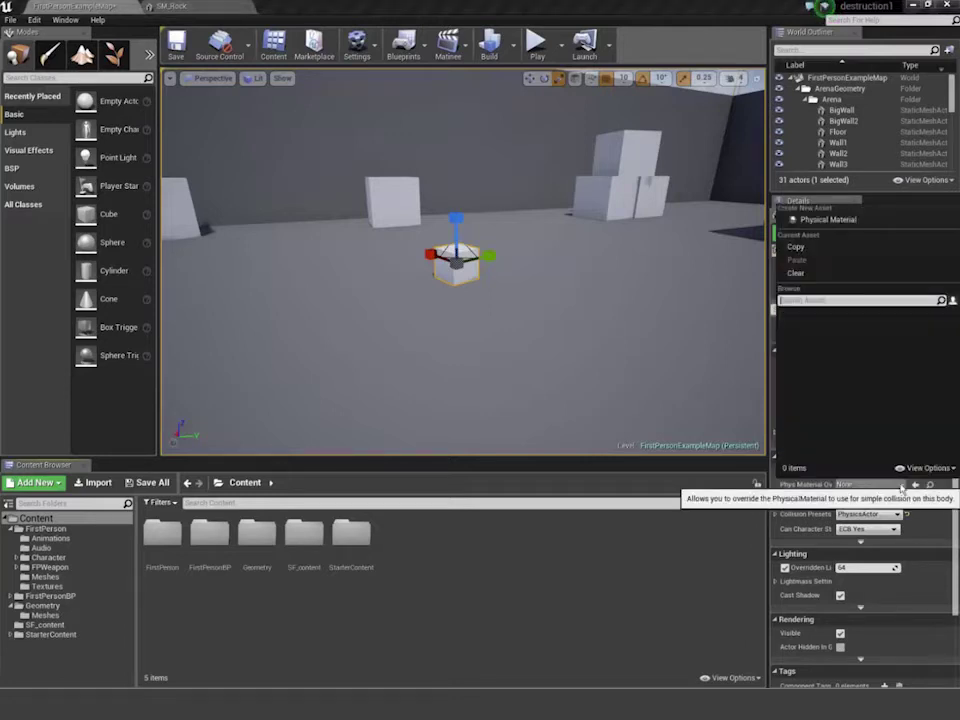
click(827, 224)
click(431, 196)
double_click(431, 196)
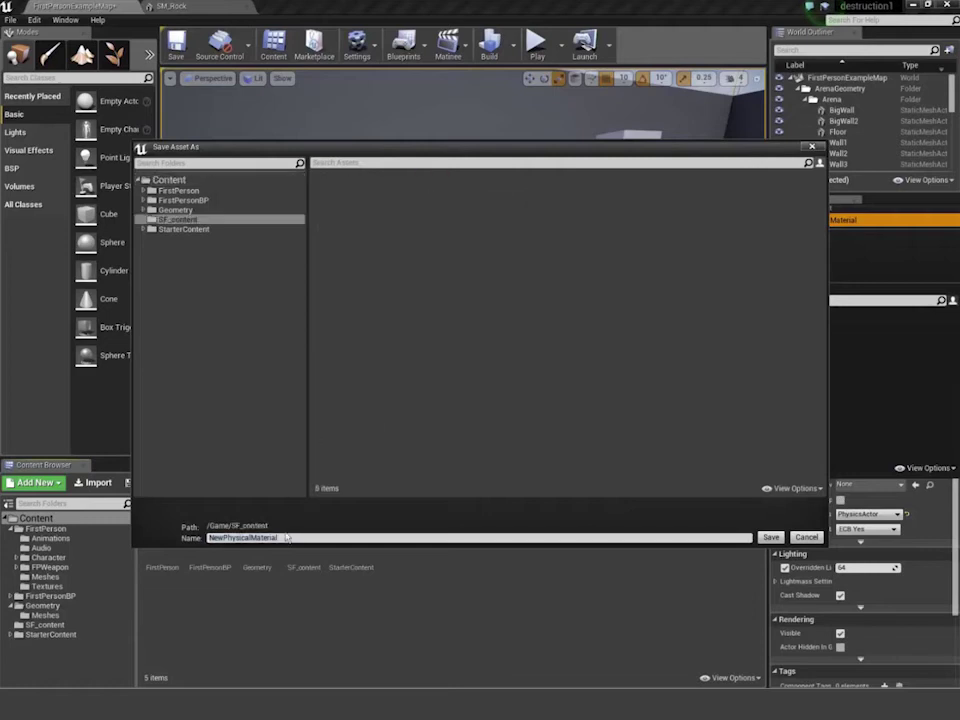
click(289, 538)
key(BackSpace)
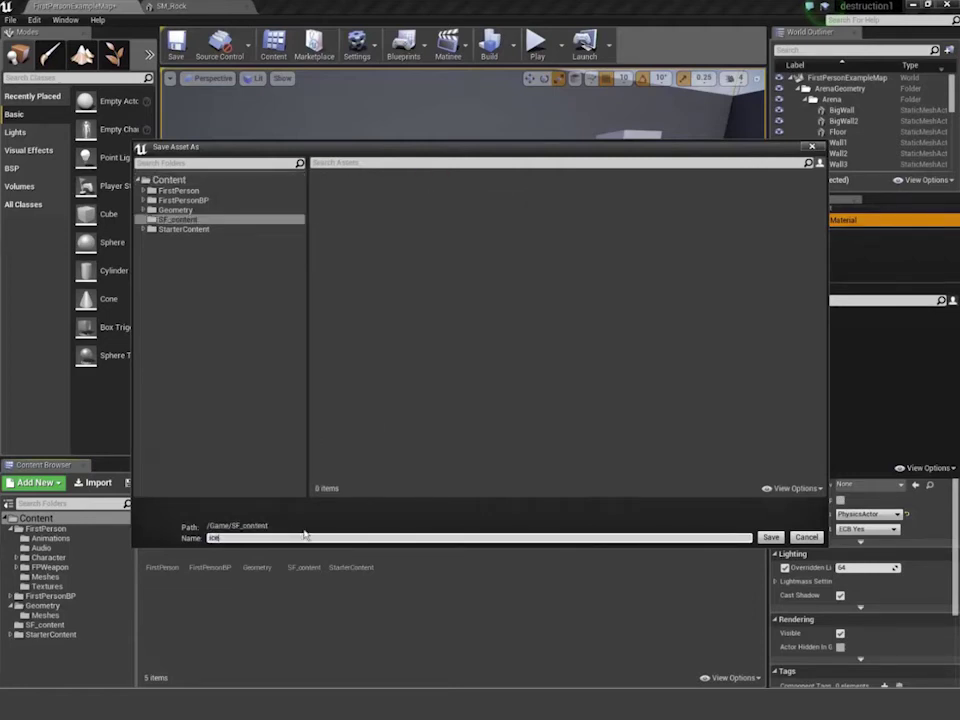
key(Return)
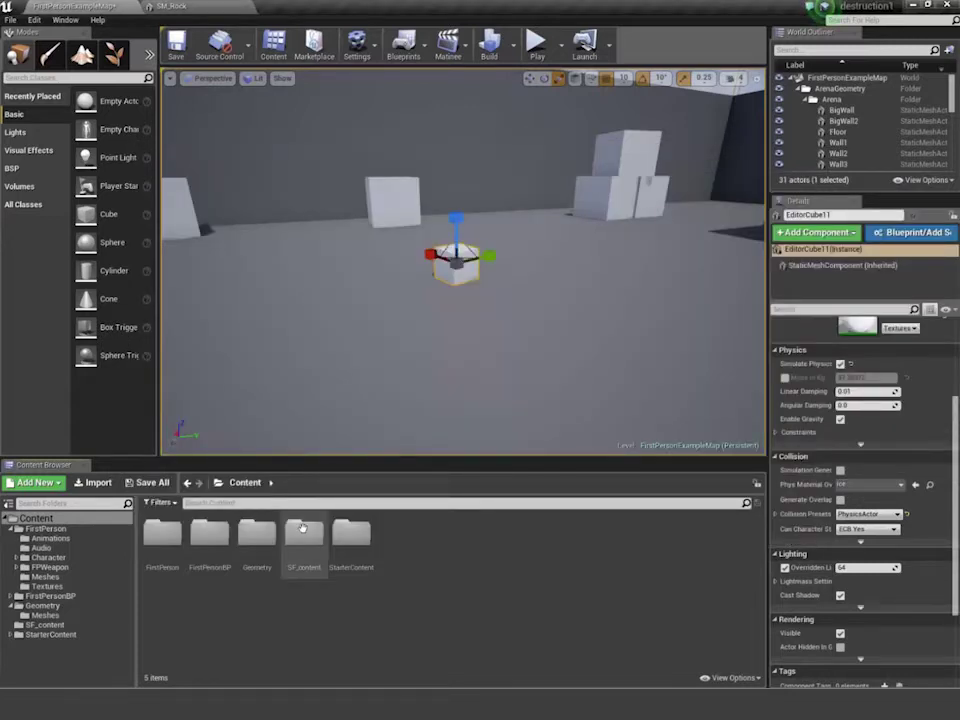
- Open the SF_content folder and save the ice physical material
double_click(303, 530)
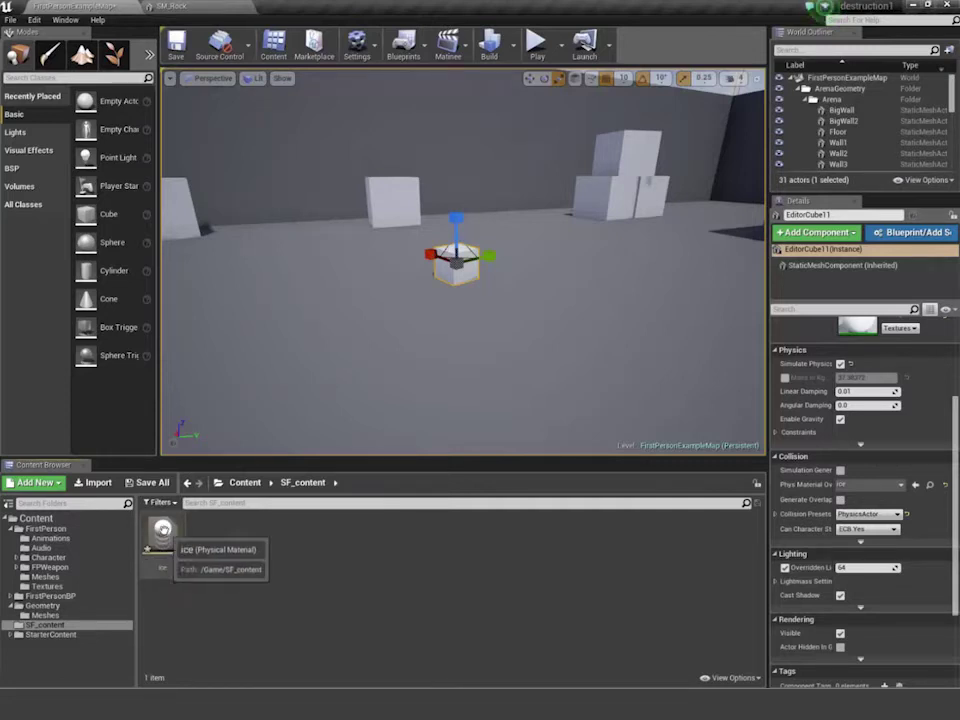
right_click(163, 529)
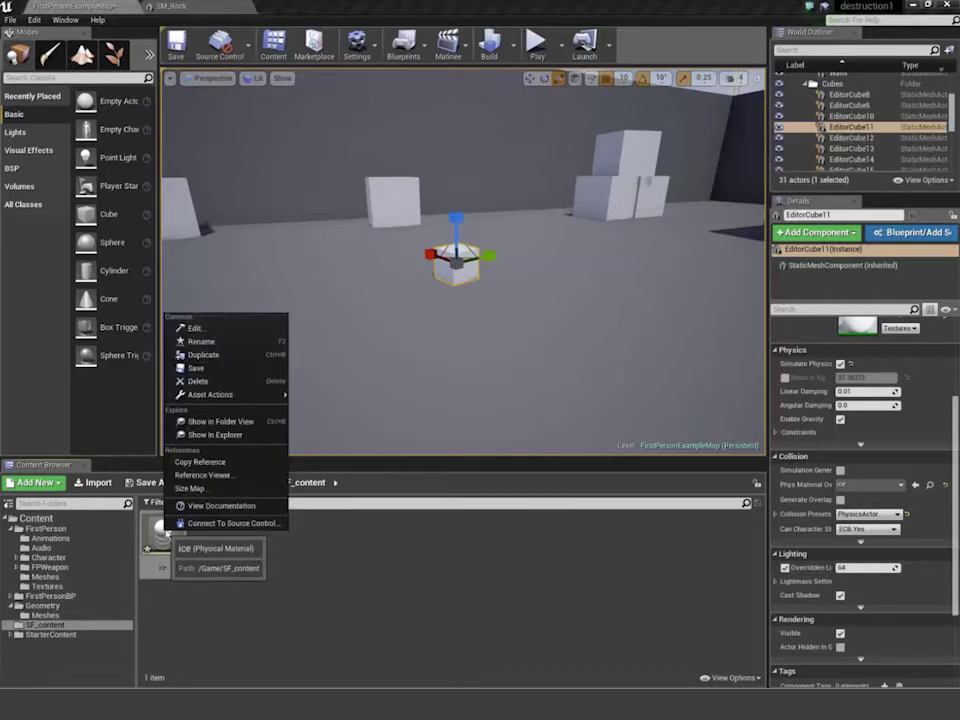
click(226, 368)
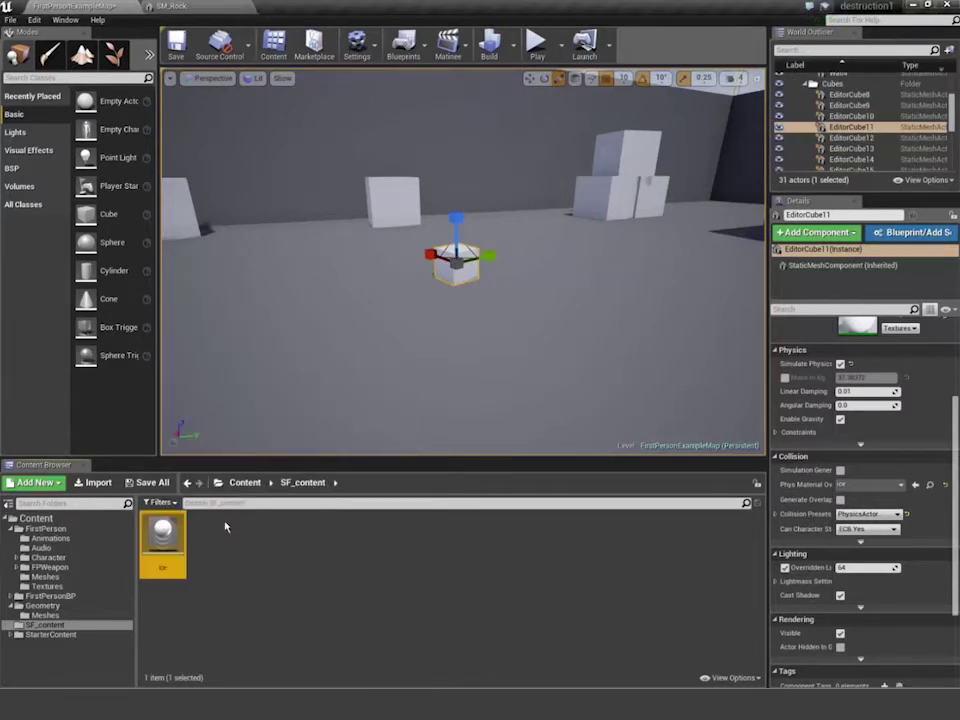
- Open the ice physical material in a floating window, set its friction to 0, and close the editor
double_click(164, 536)
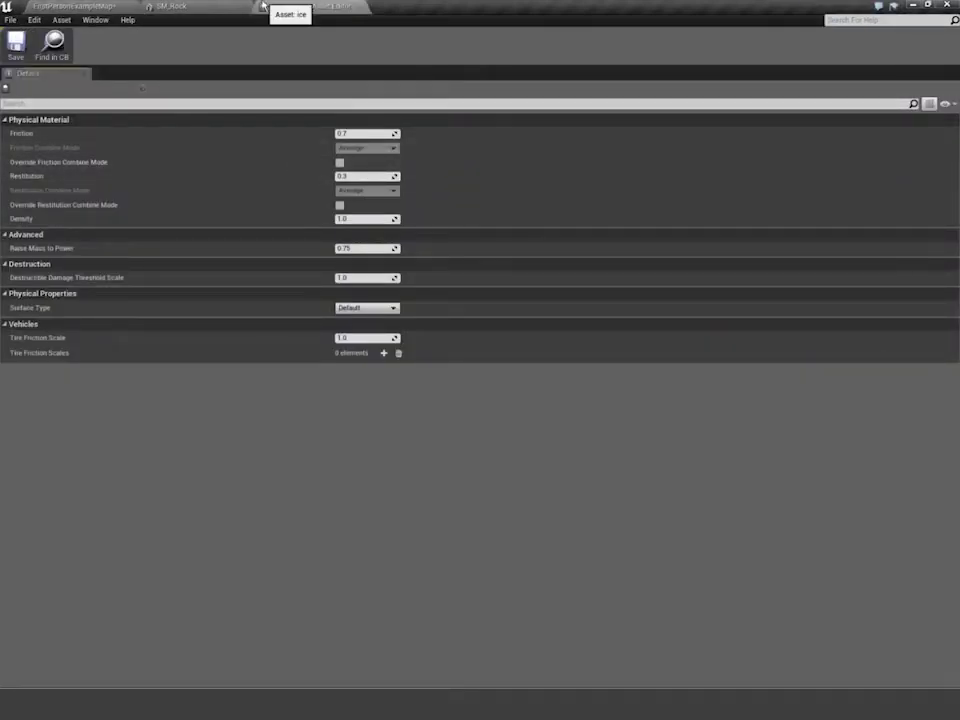
drag(297, 10, 279, 197)
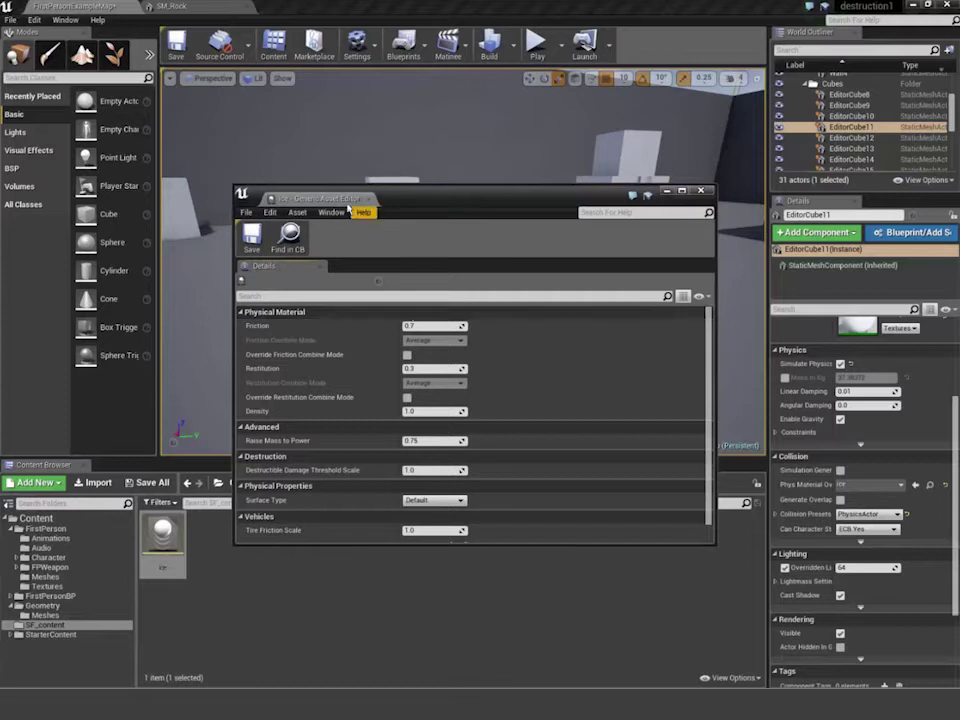
drag(318, 199, 368, 197)
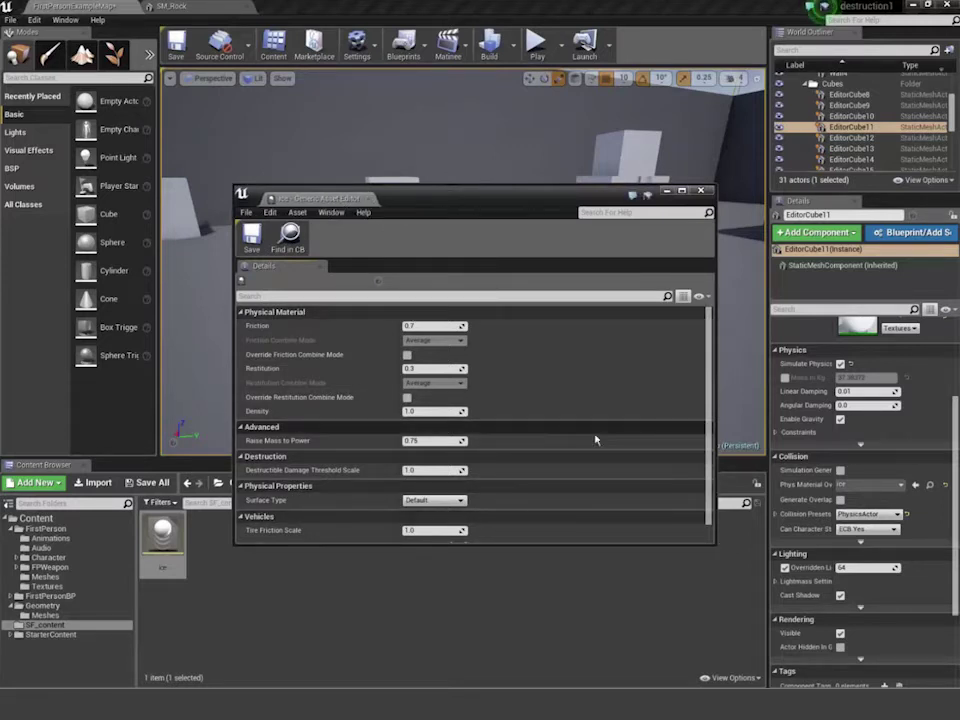
click(425, 326)
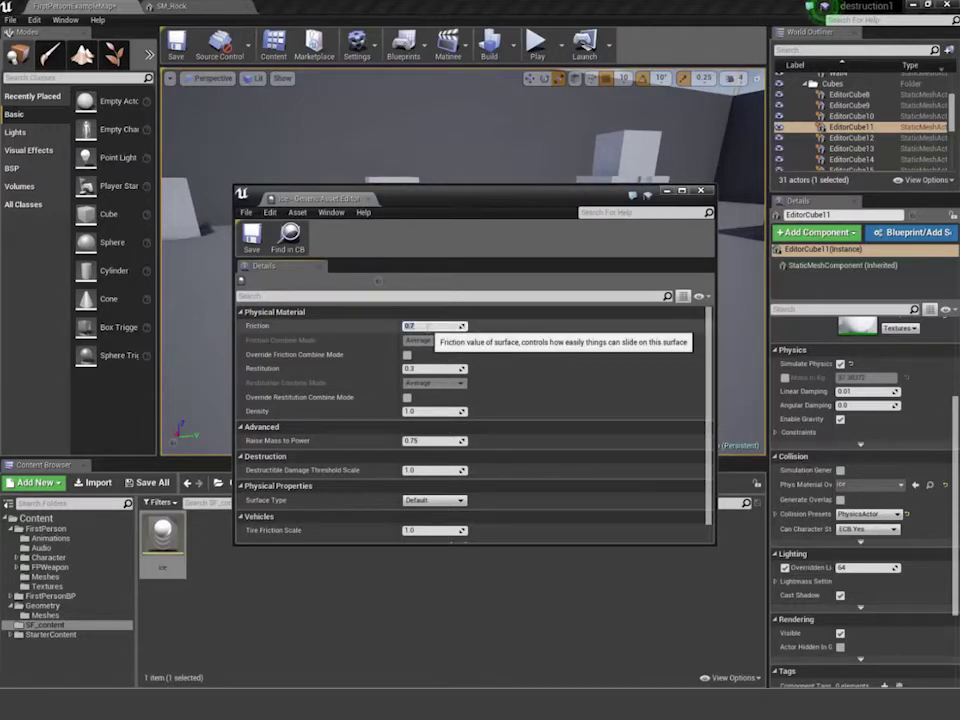
text(0)
key(Return)
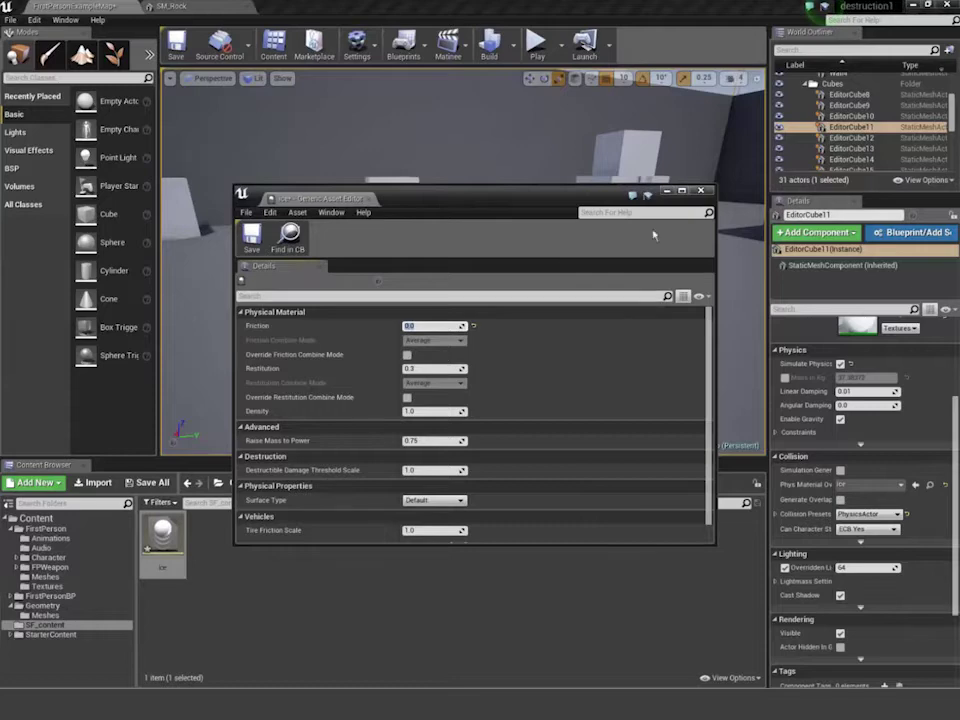
click(703, 192)
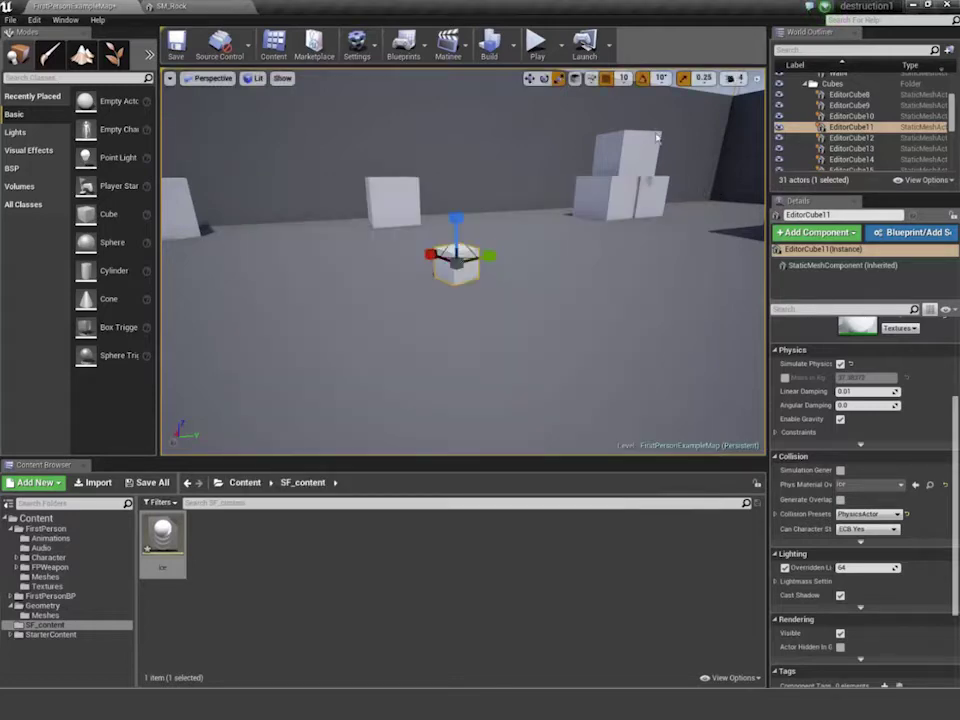
- Play the level, fire at the small EditorCube11 from the starting position, and end the session
click(537, 43)
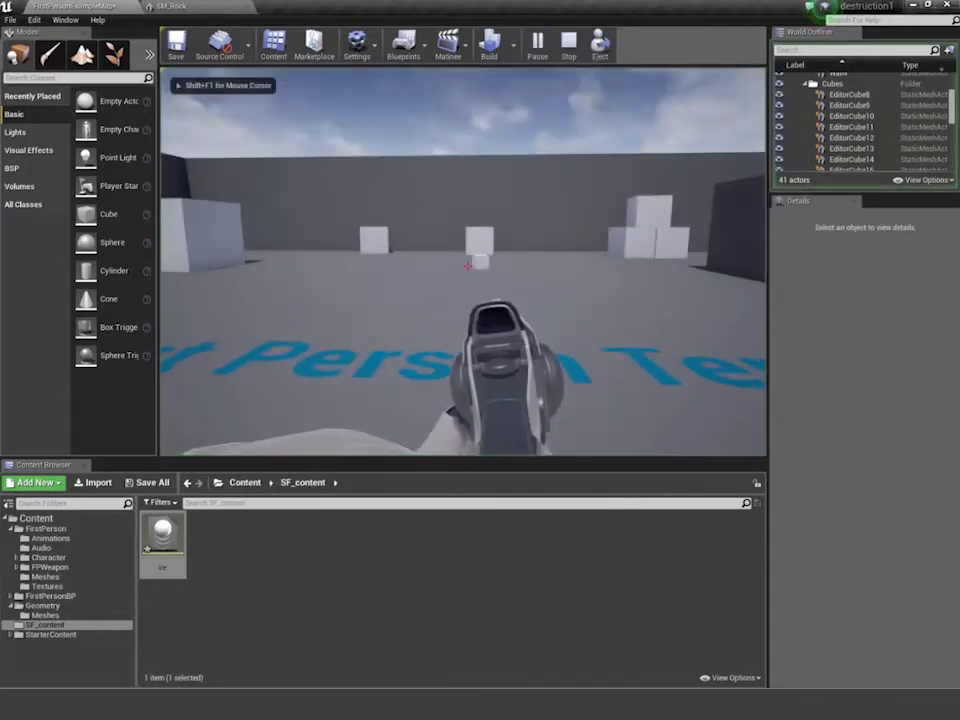
click(467, 265)
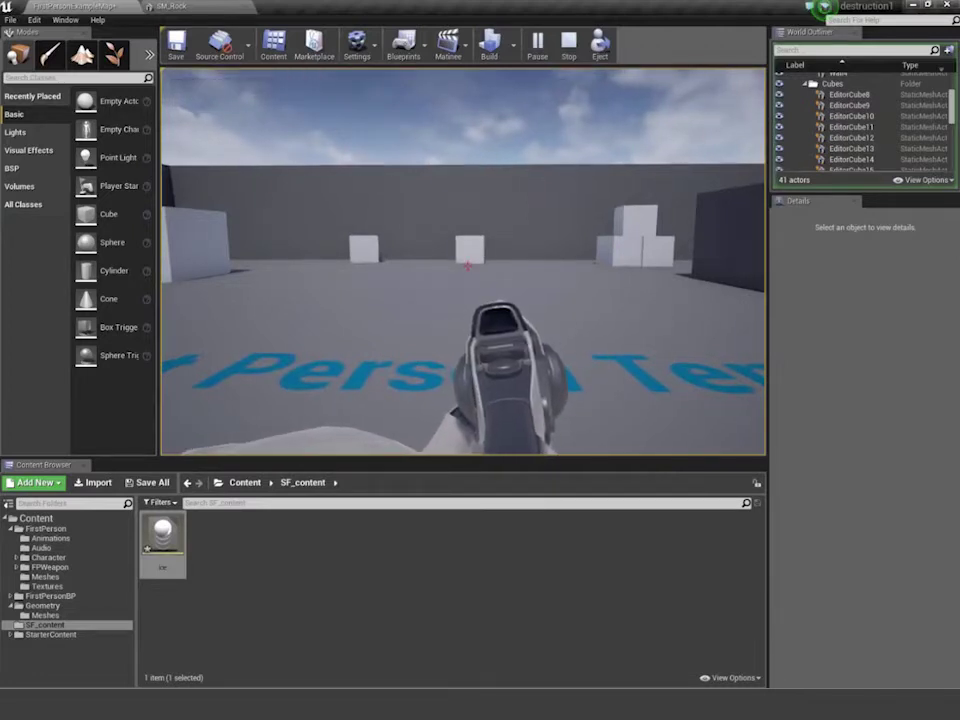
key(Escape)
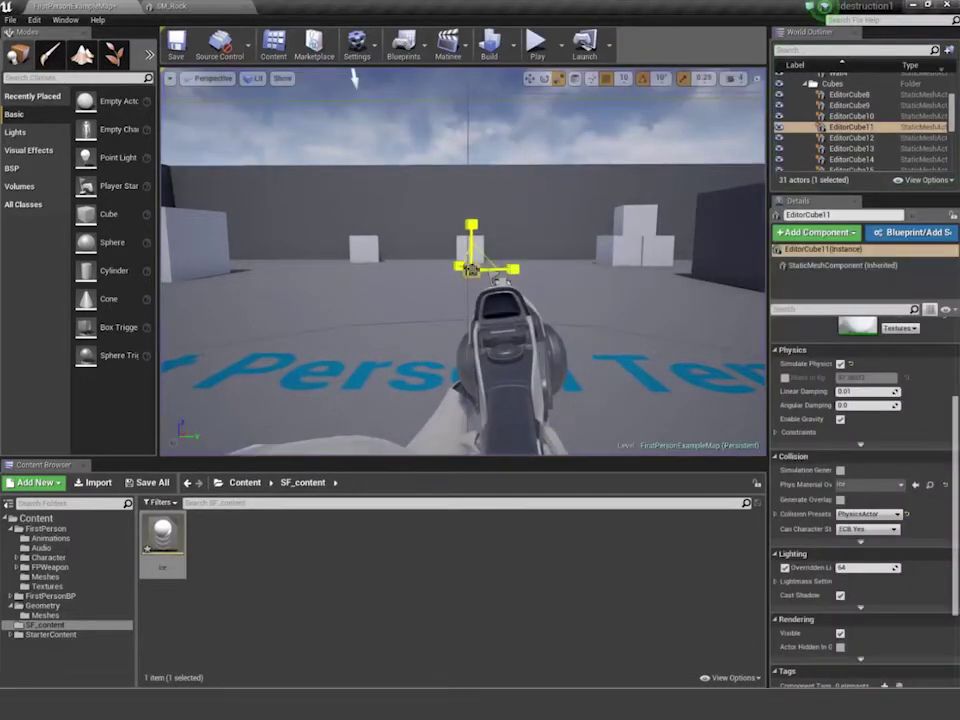
- Enlarge EditorCube11 and raise it above the floor, then play-test how it slides while moving around the arena
drag(470, 269, 495, 250)
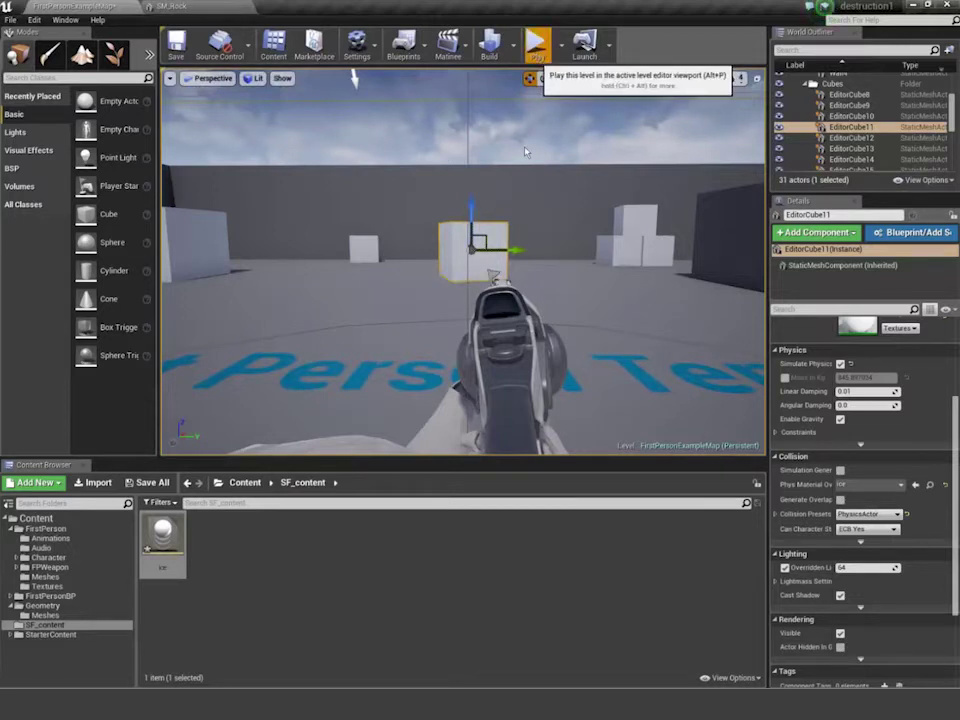
click(536, 42)
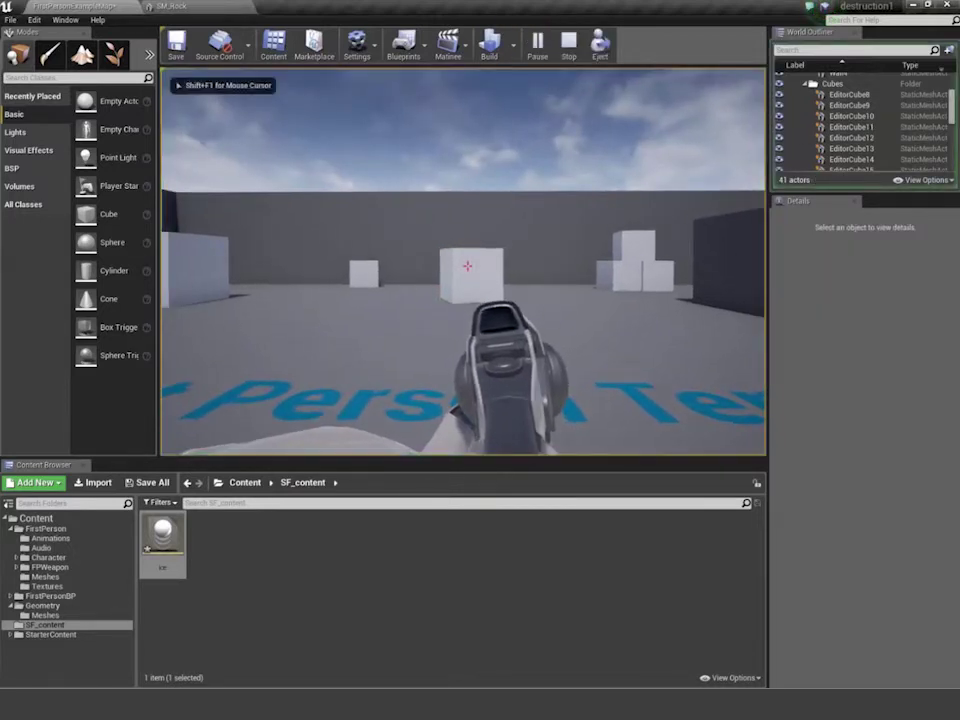
key(w)
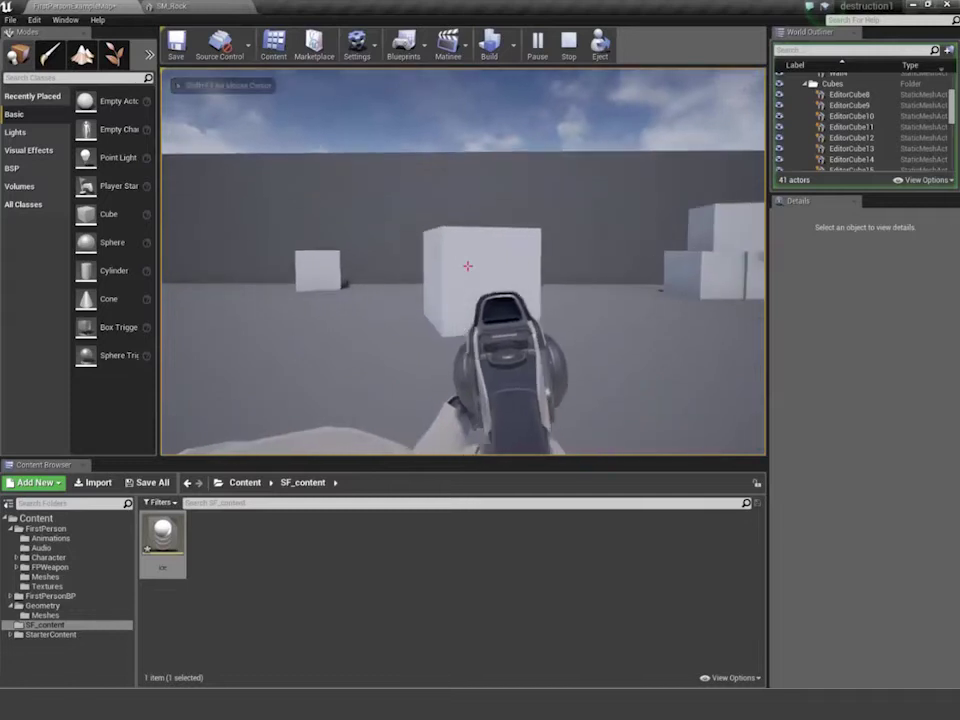
key(w)
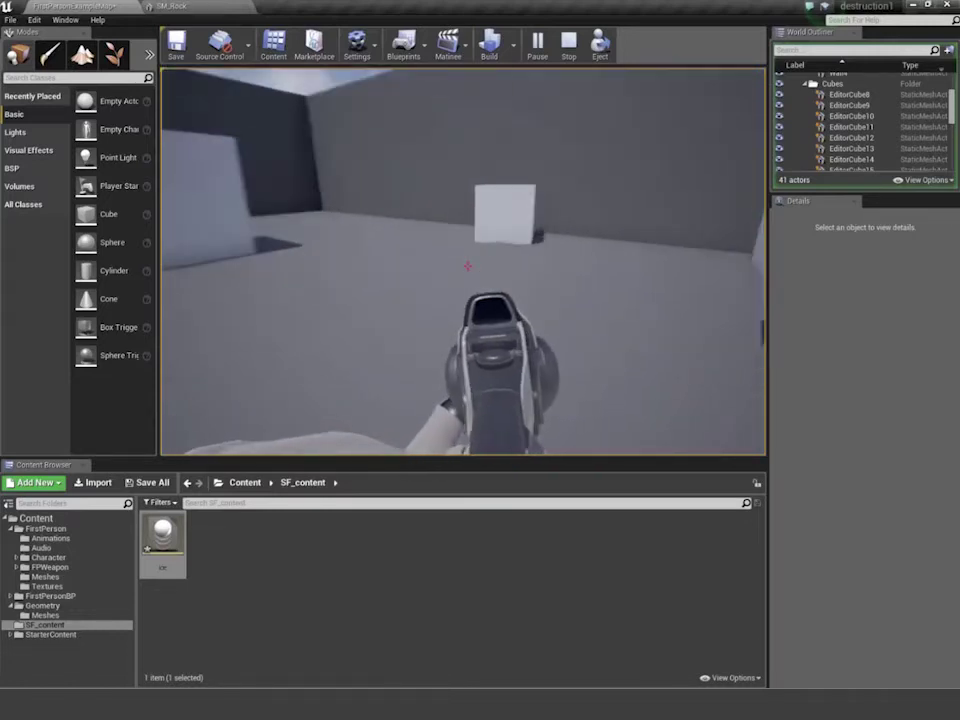
key(s)
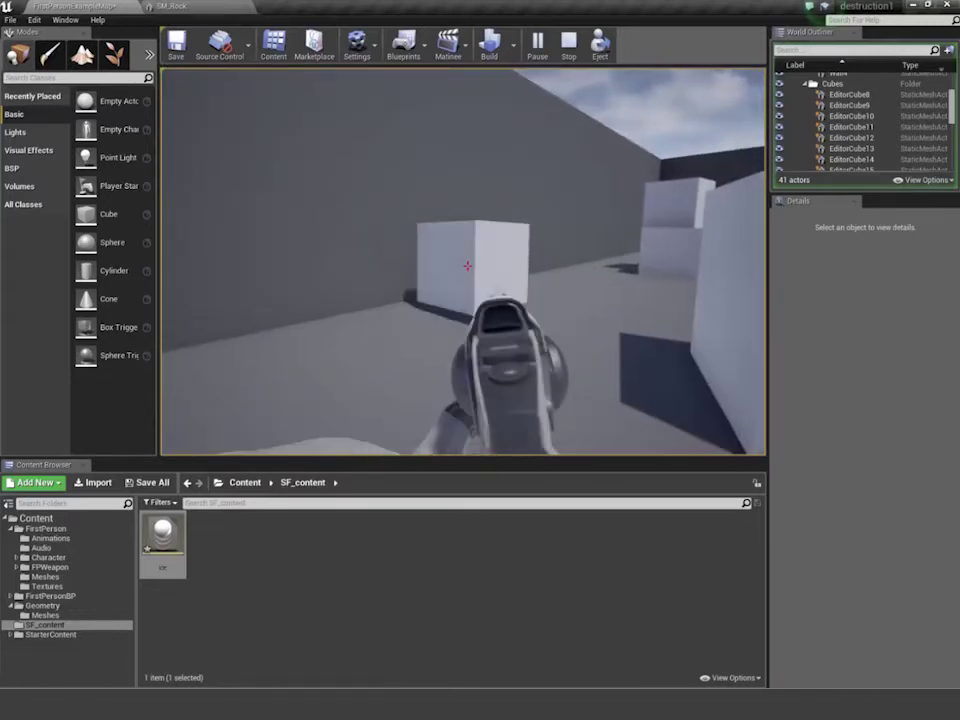
key(s)
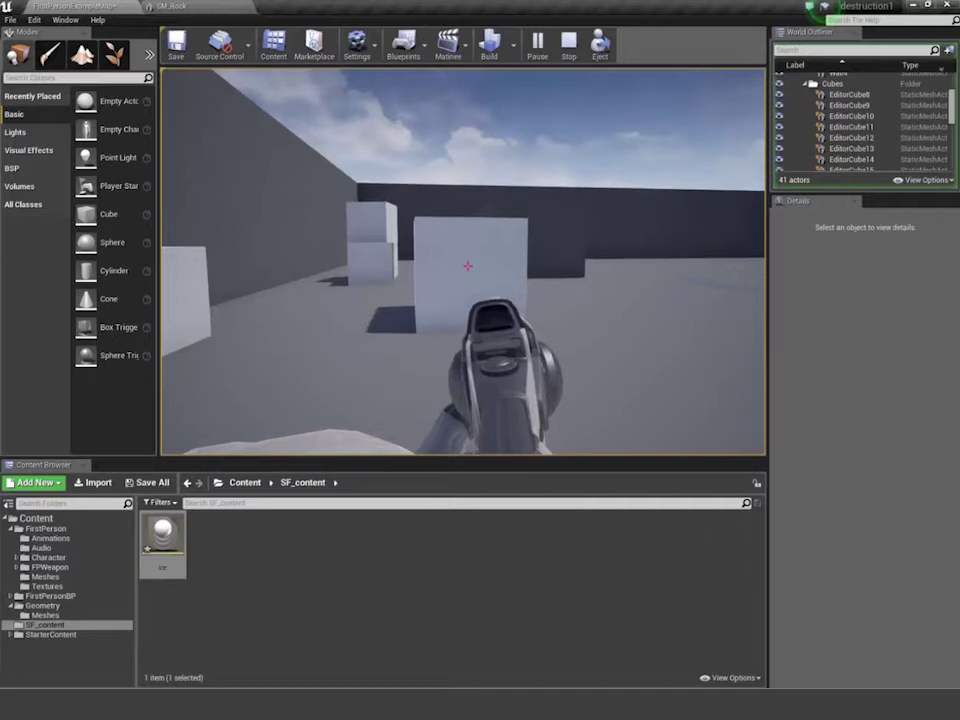
key(a)
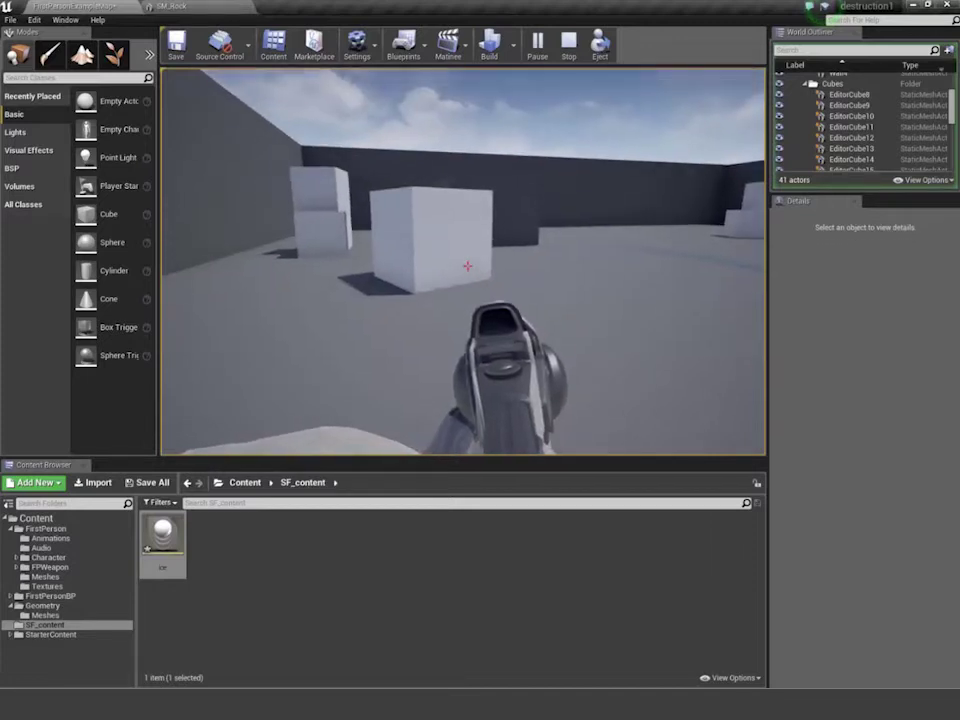
key(Escape)
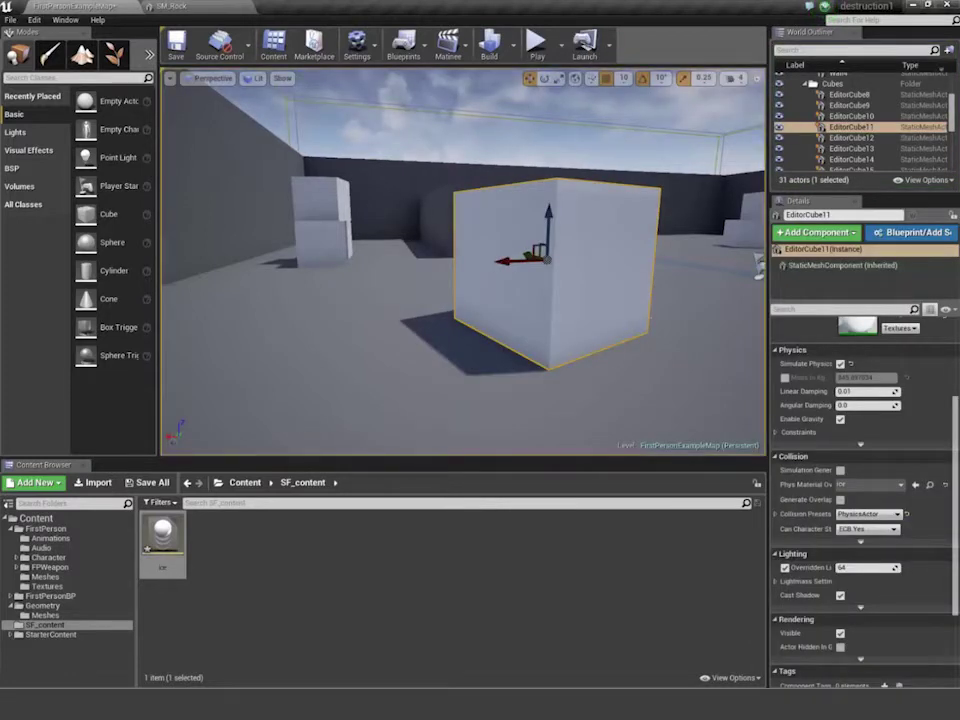
- Assign ice as the arena floor's physical material override and save the ice asset
right_click(651, 321)
click(482, 361)
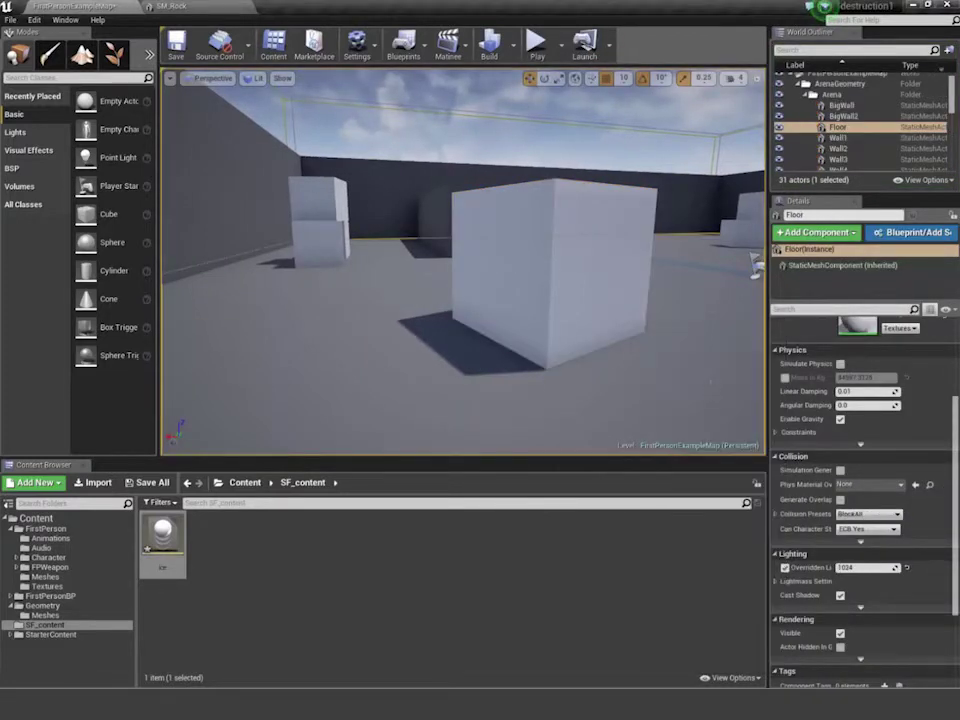
scroll(858, 353, up, 5)
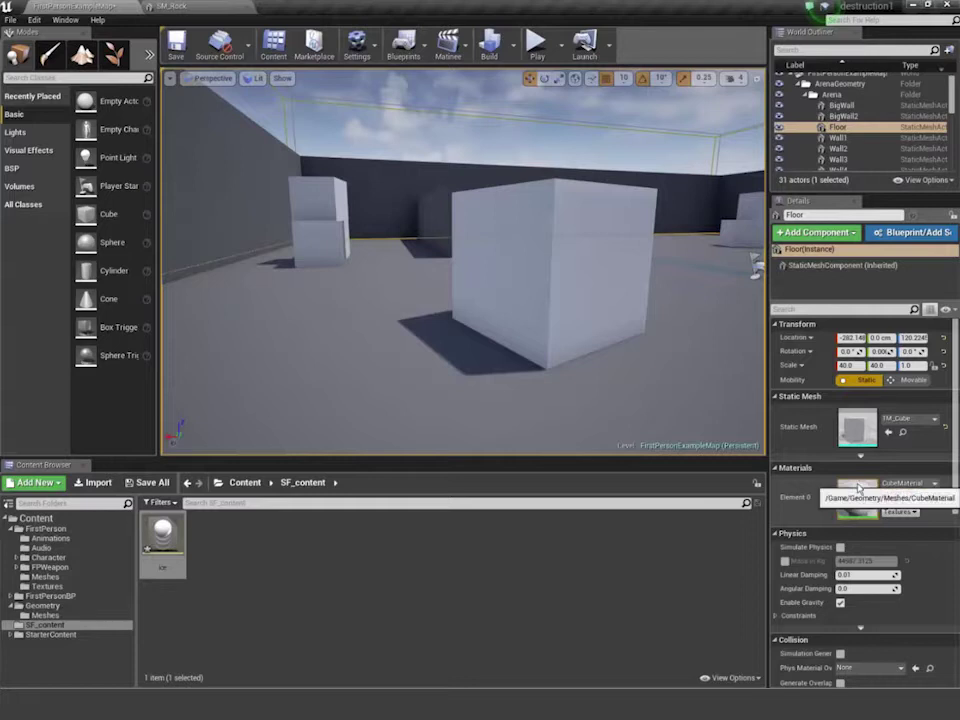
scroll(858, 489, down, 2)
scroll(858, 489, down, 2)
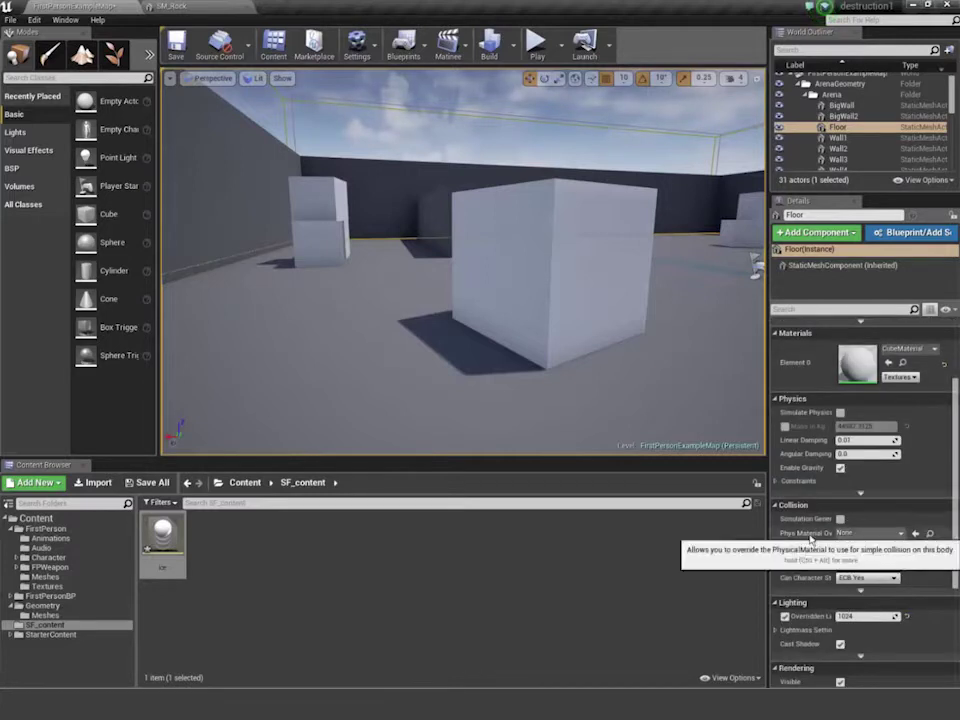
click(884, 535)
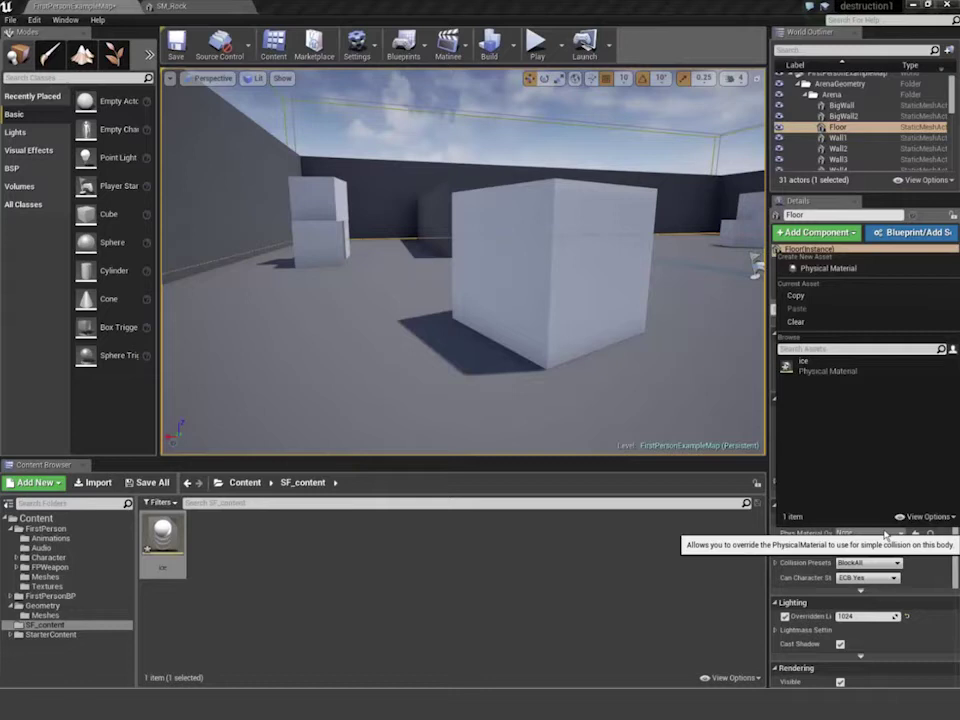
click(825, 368)
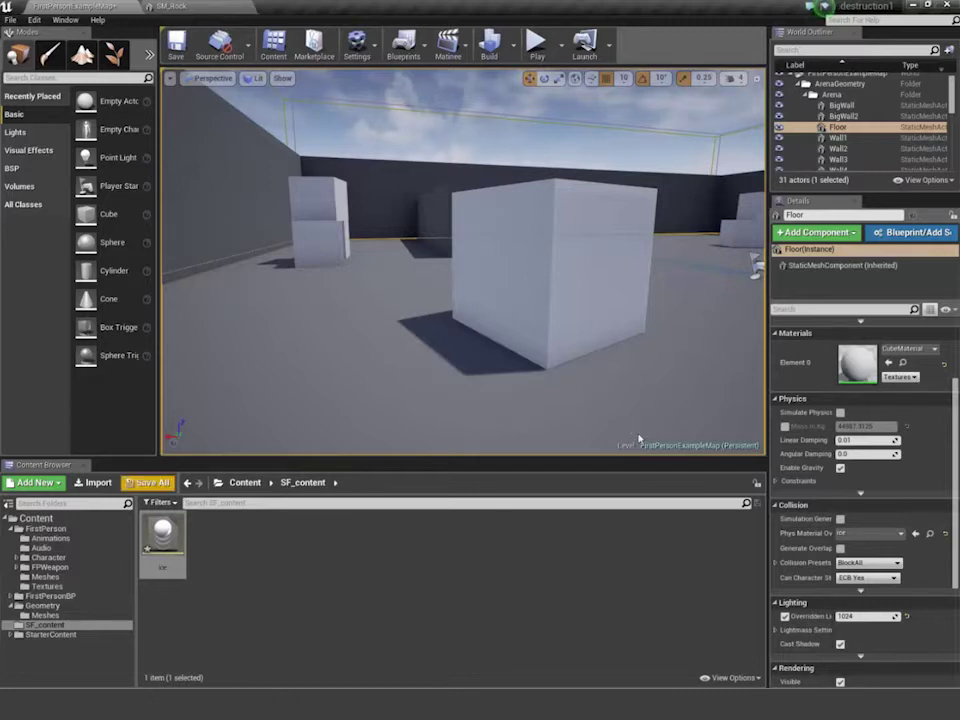
right_click(158, 535)
click(188, 361)
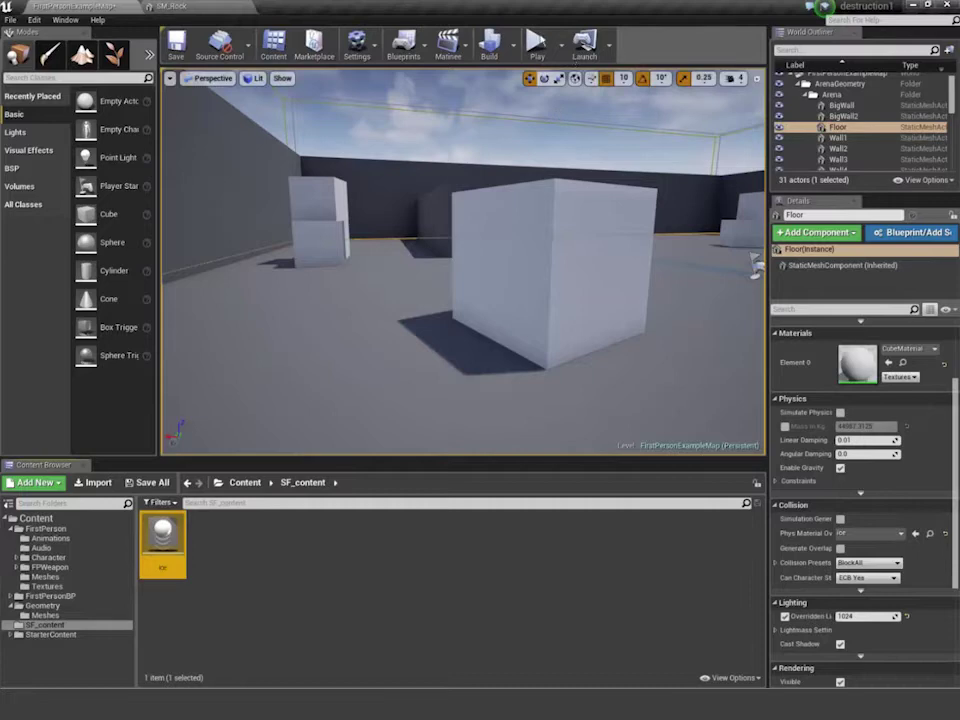
- Play the level, fire at the cube ahead of the start, and follow it toward the far wall to test its sliding
click(537, 42)
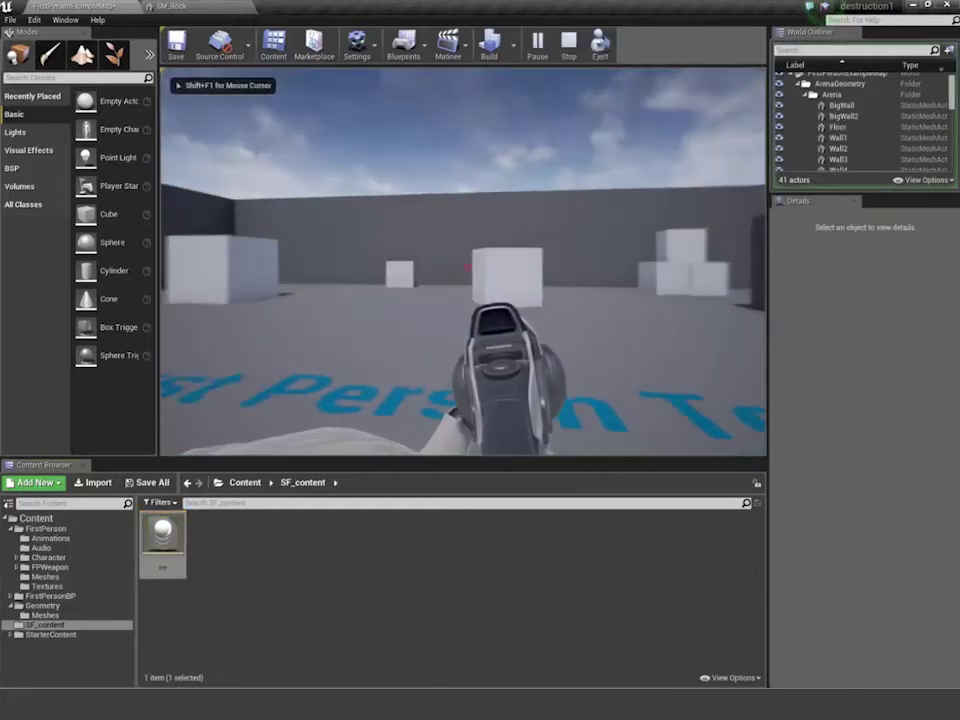
click(467, 266)
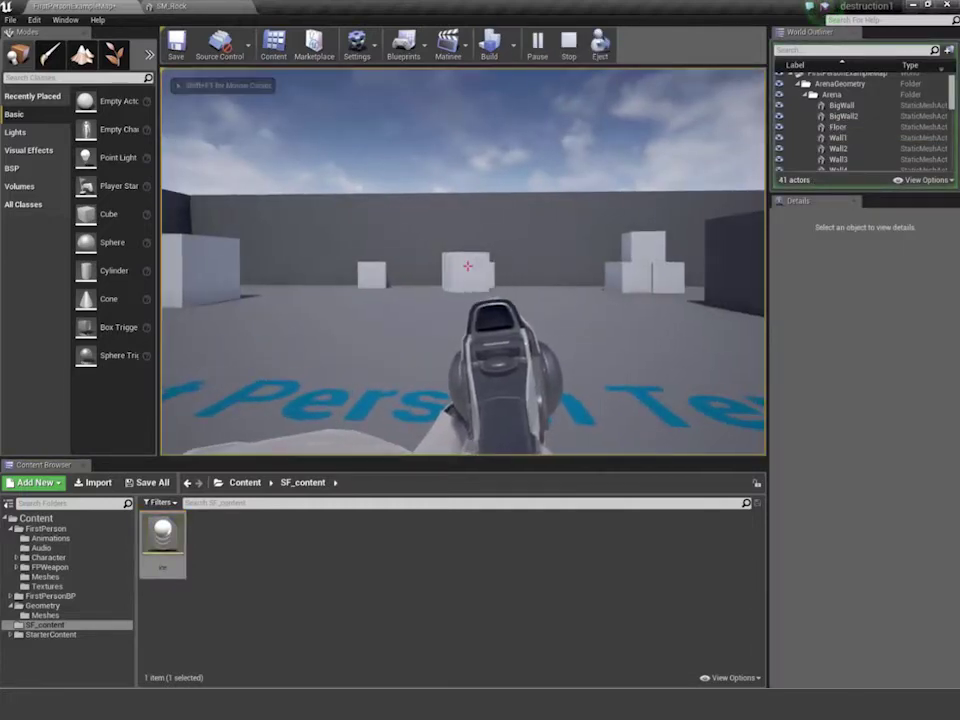
click(467, 266)
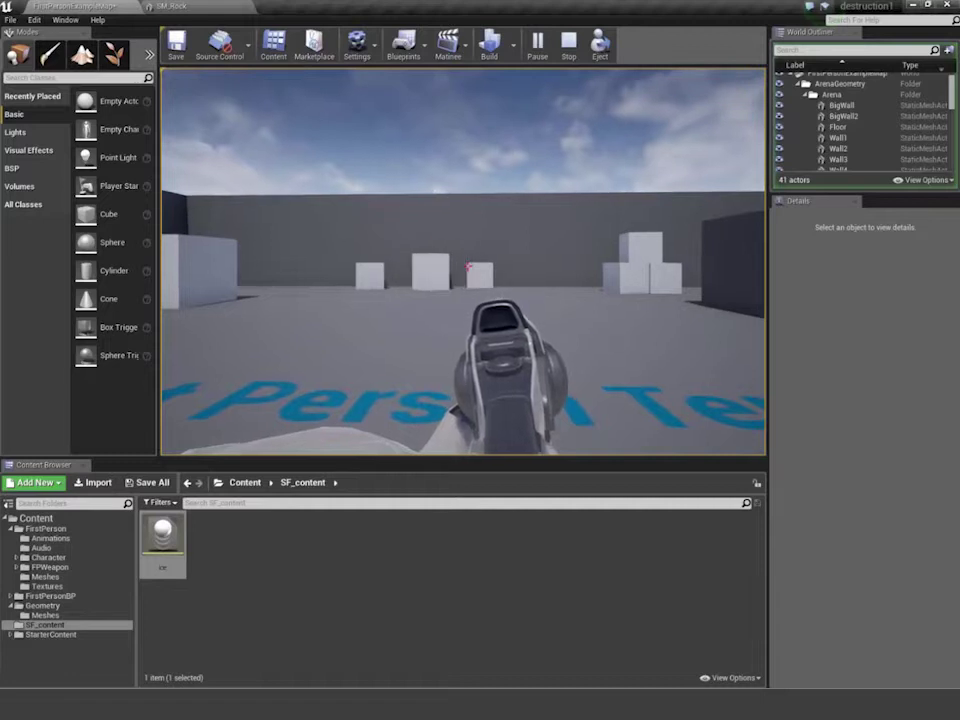
key(w)
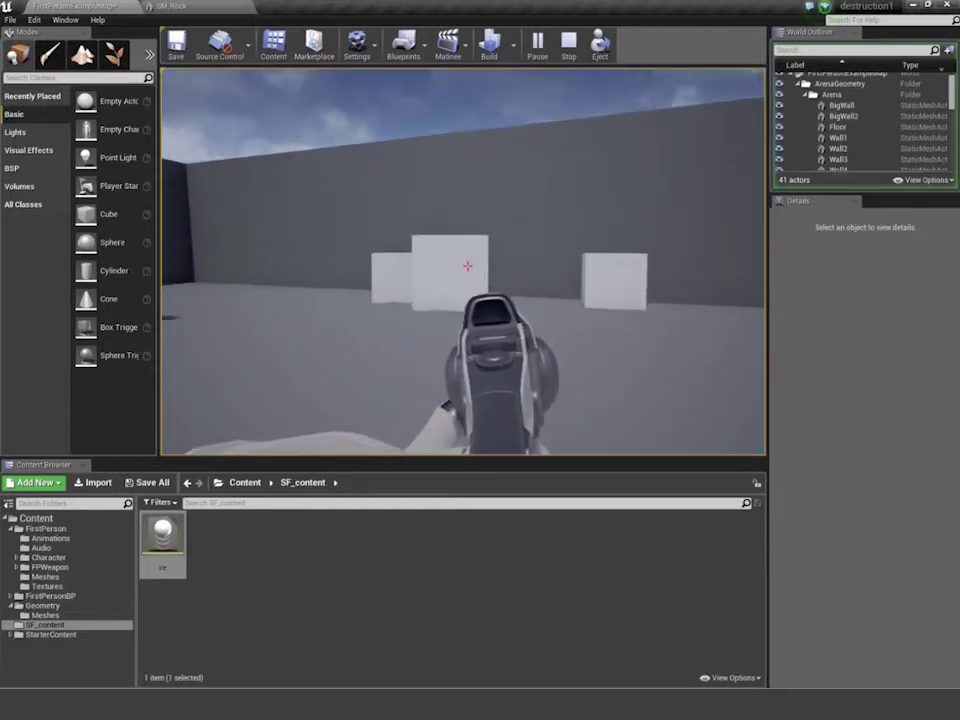
key(w)
click(467, 266)
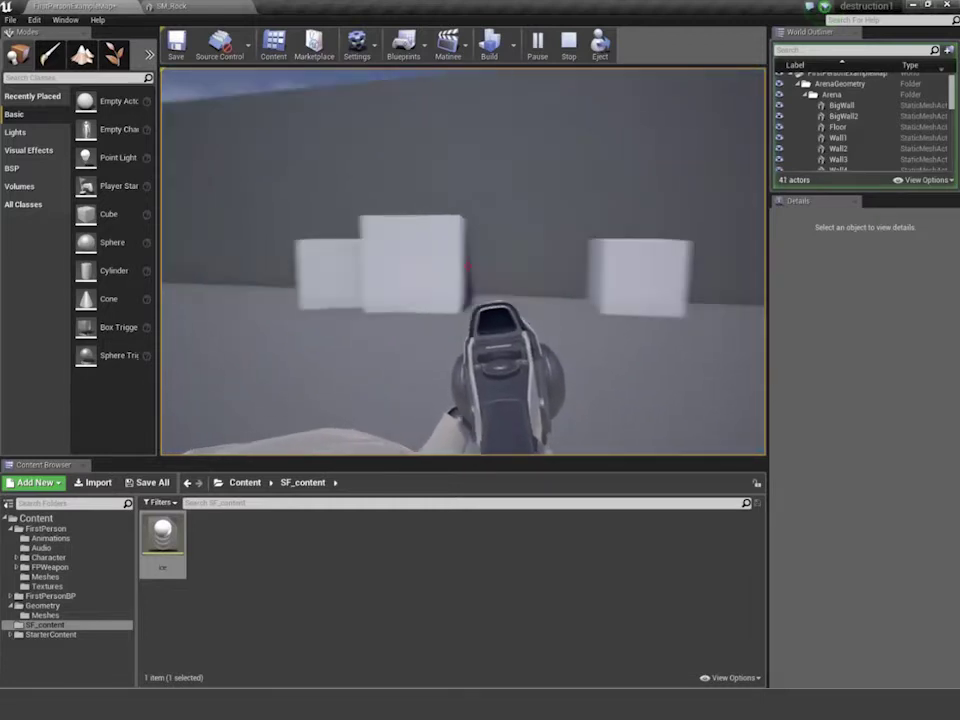
key(w)
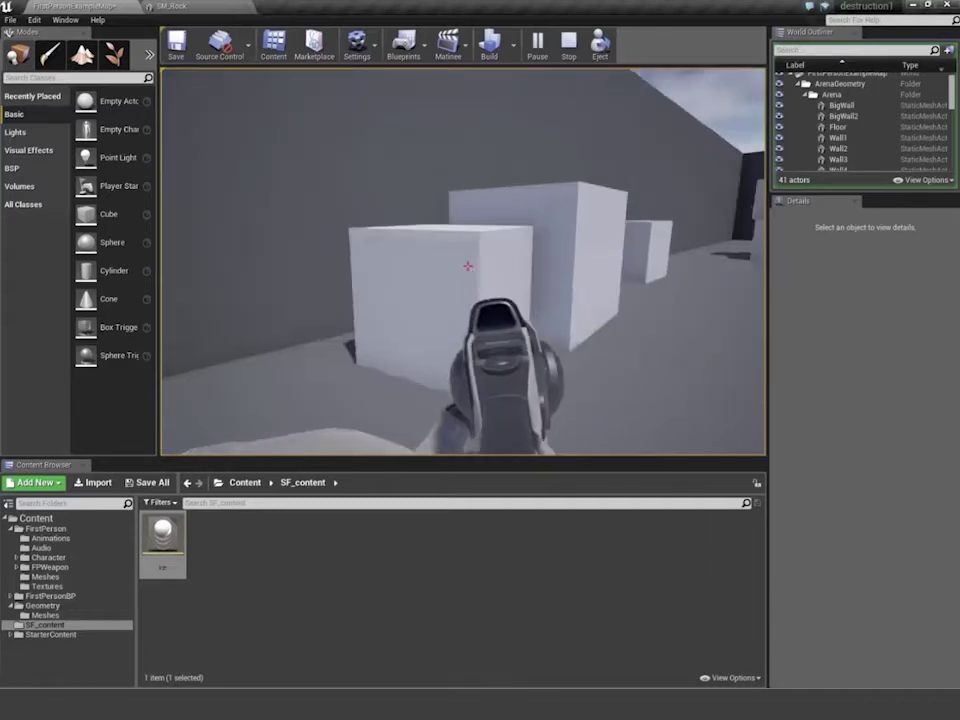
click(467, 266)
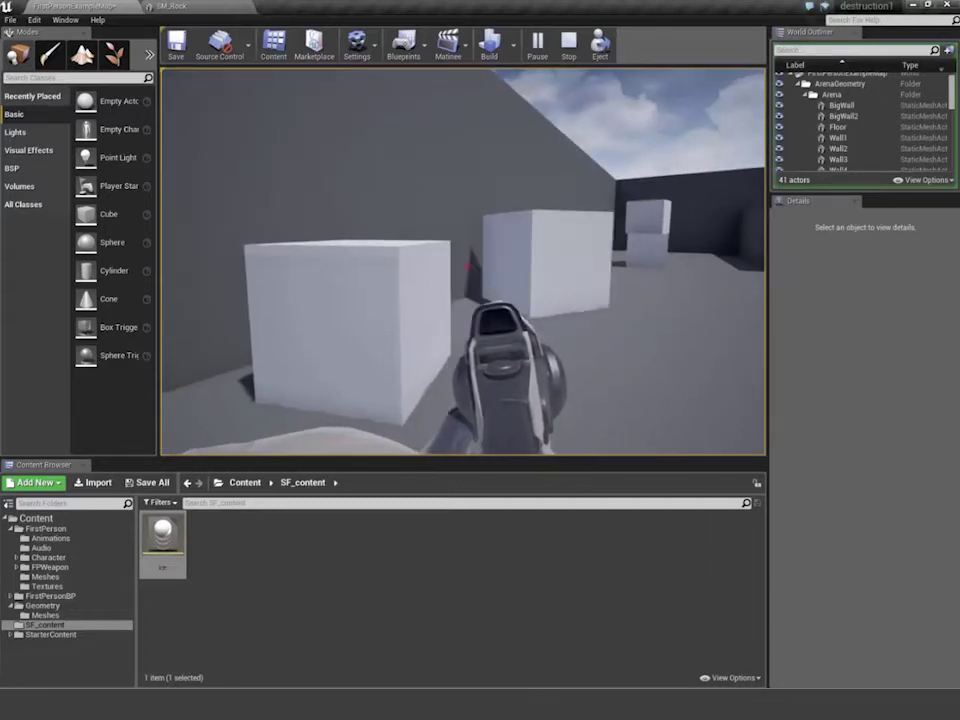
key(s)
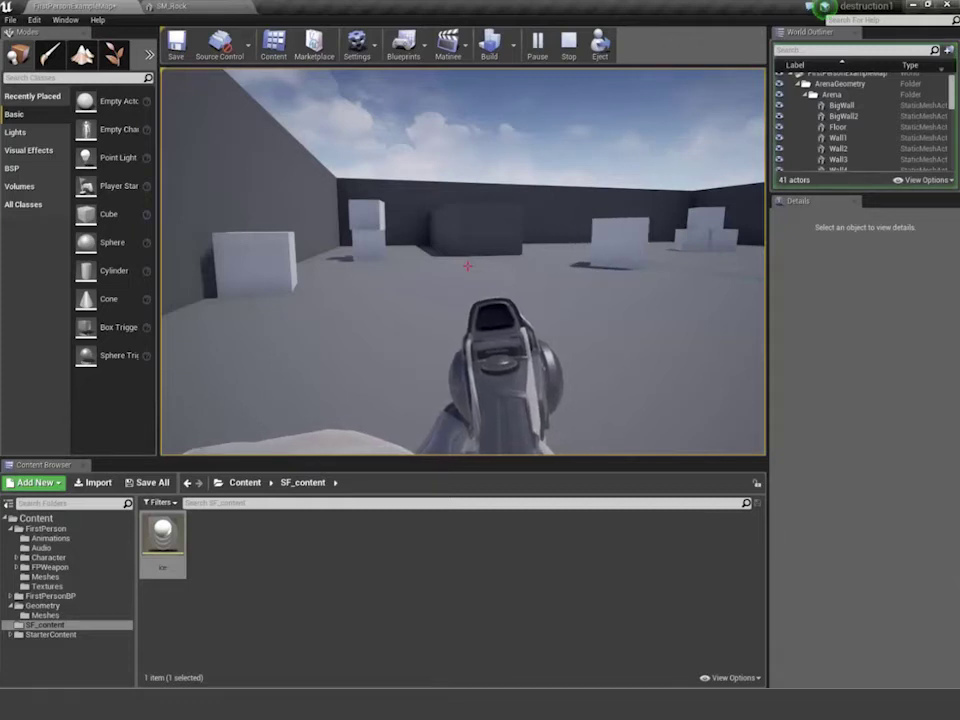
- Push and fire at the cubes along the wall and the stacked cubes across the arena, and end the play session
key(w)
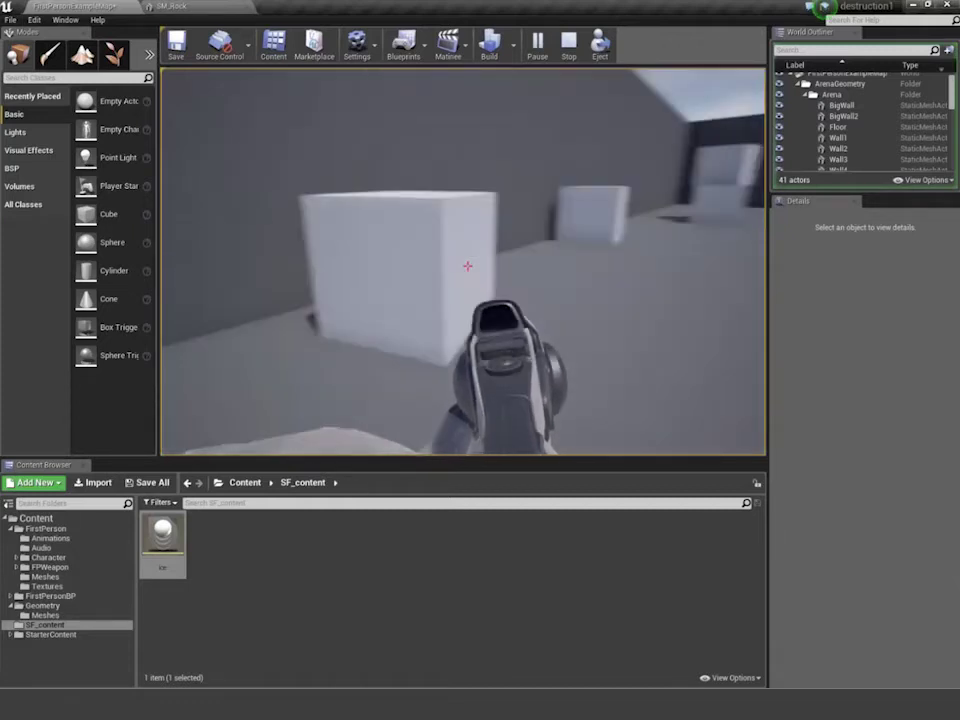
key(s)
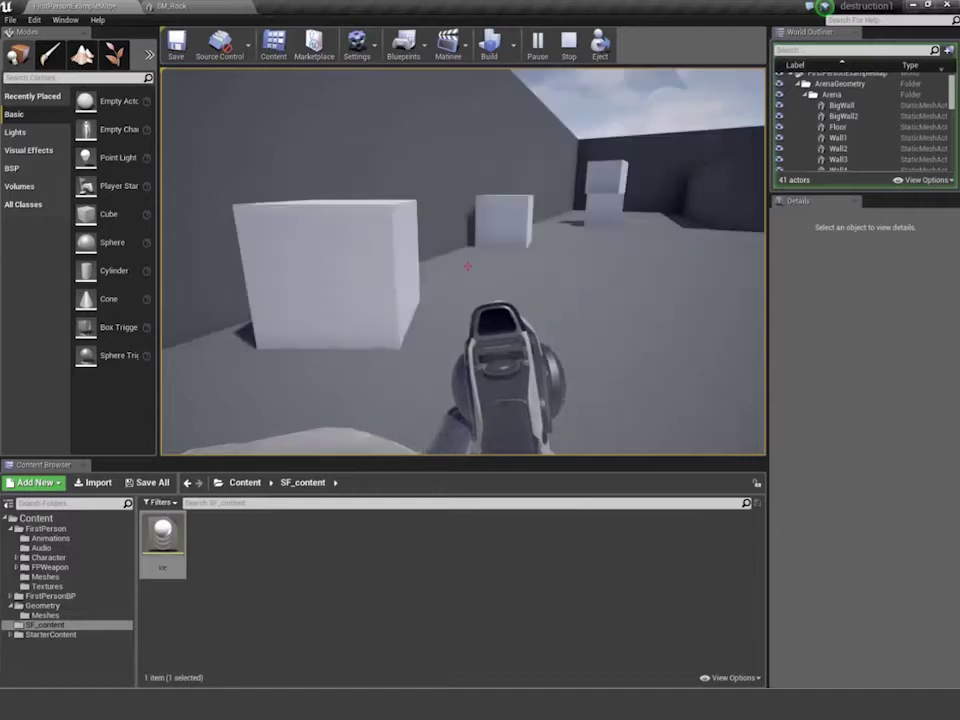
key(w)
key(w)
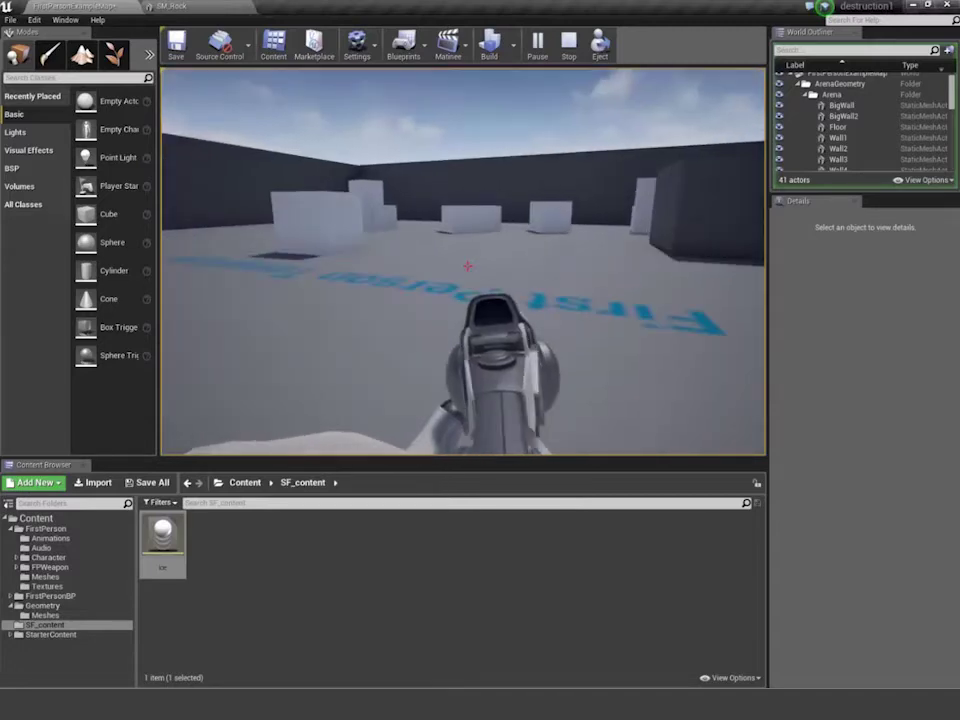
key(w)
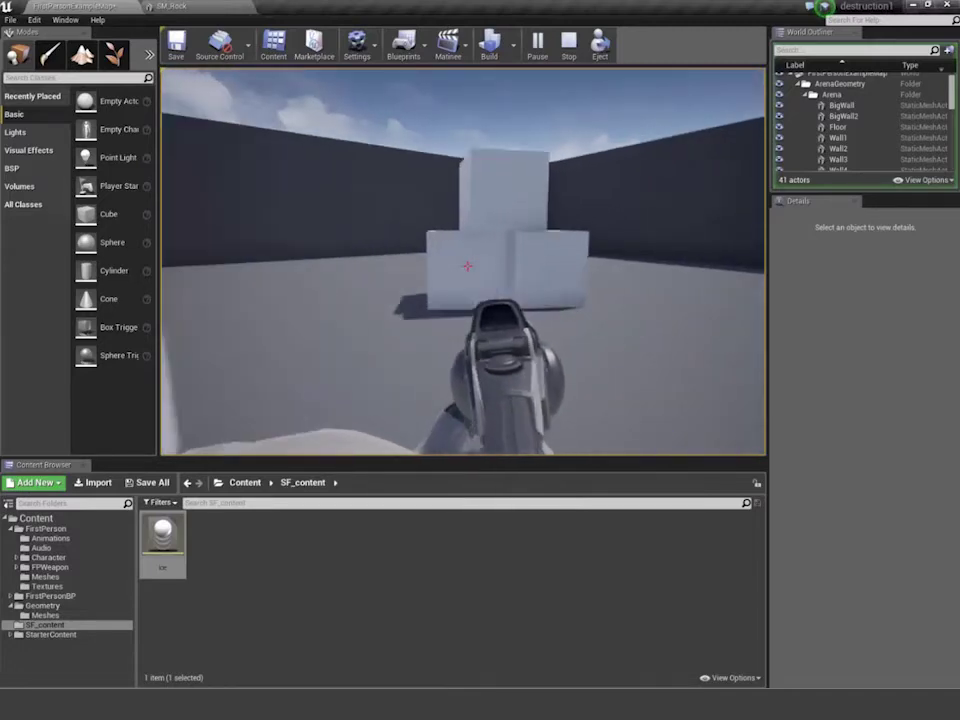
click(467, 265)
key(s)
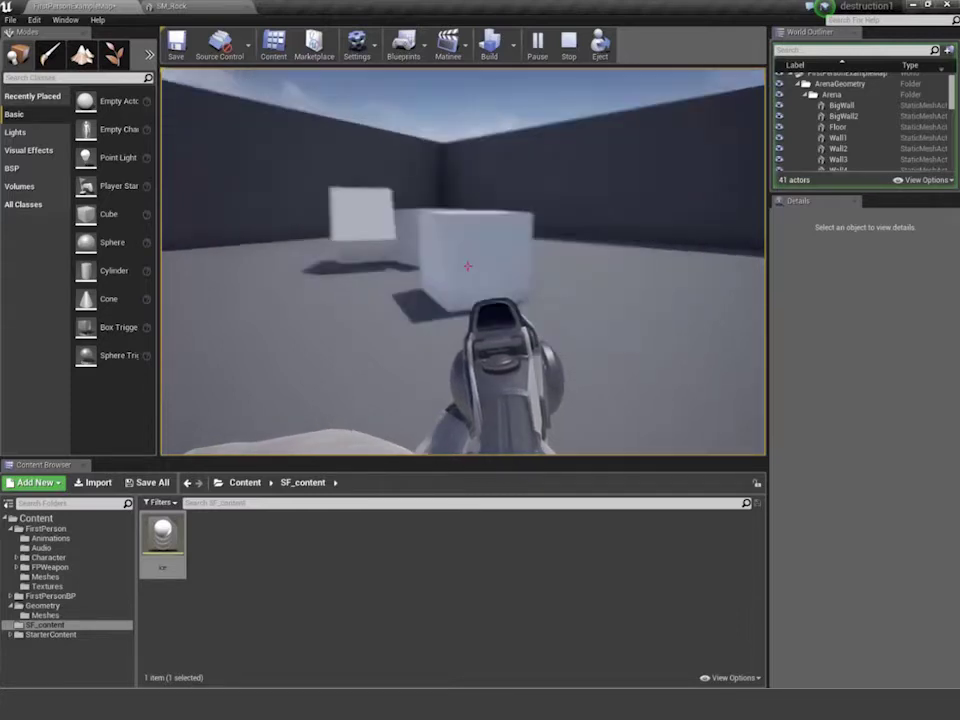
key(w)
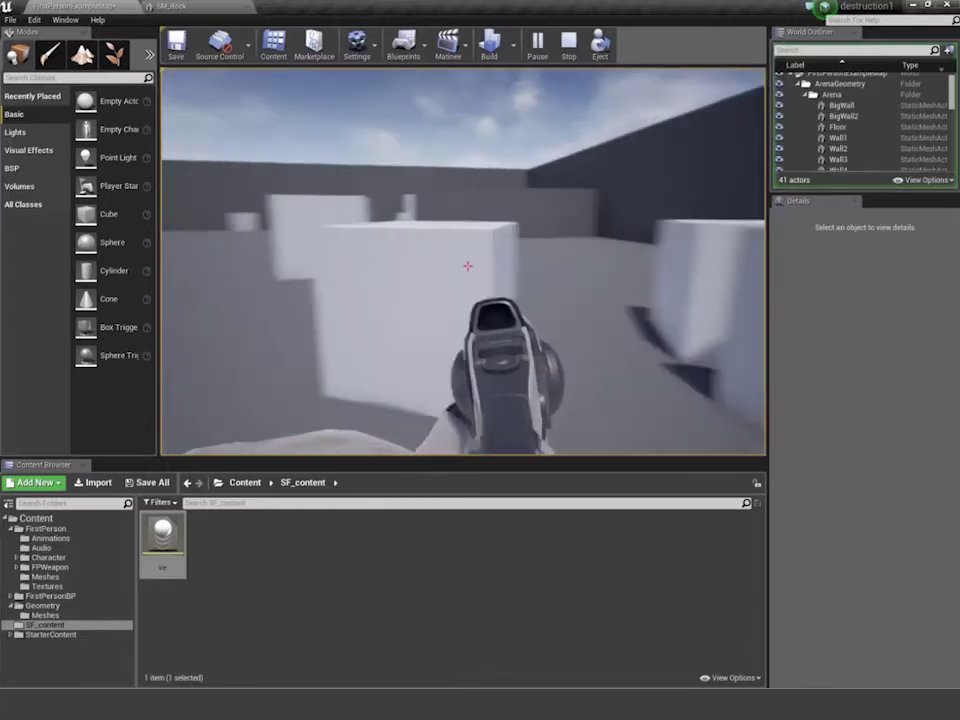
click(467, 265)
key(s)
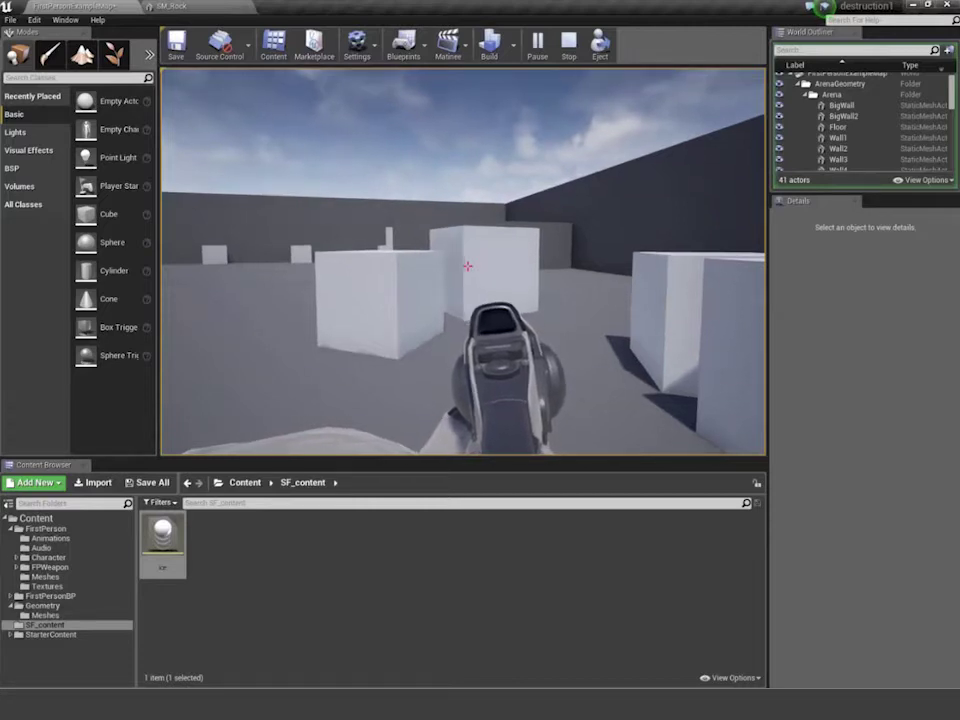
key(Escape)
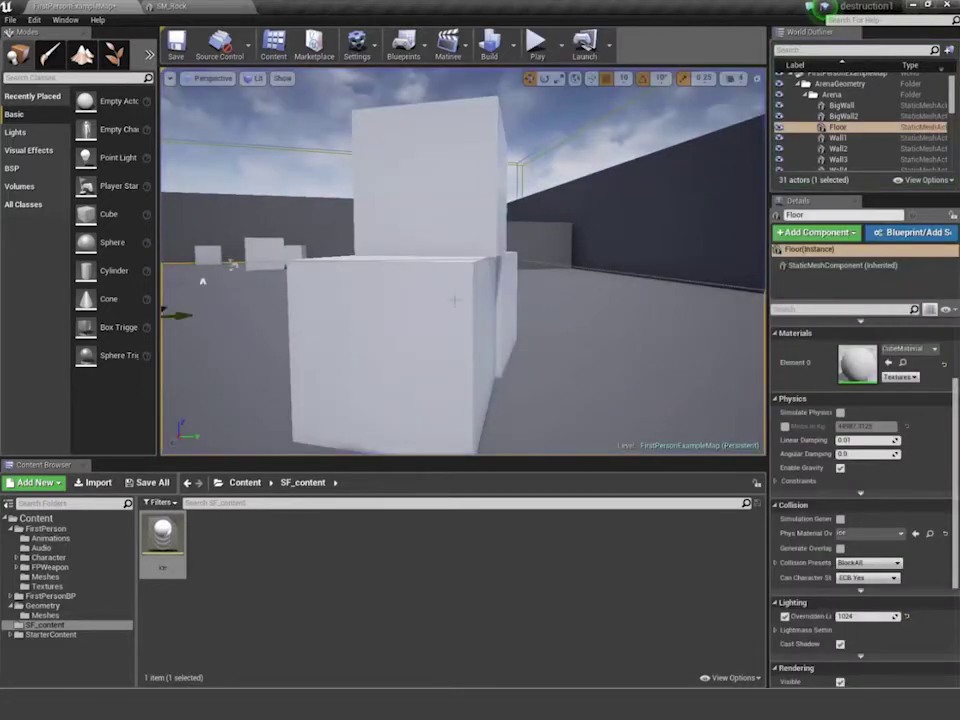
- Place the SM_Rock mesh from StarterContent Props on the arena floor beside the First Person Template text
right_drag(462, 262, 600, 300)
right_drag(482, 324, 496, 340)
right_drag(293, 290, 338, 313)
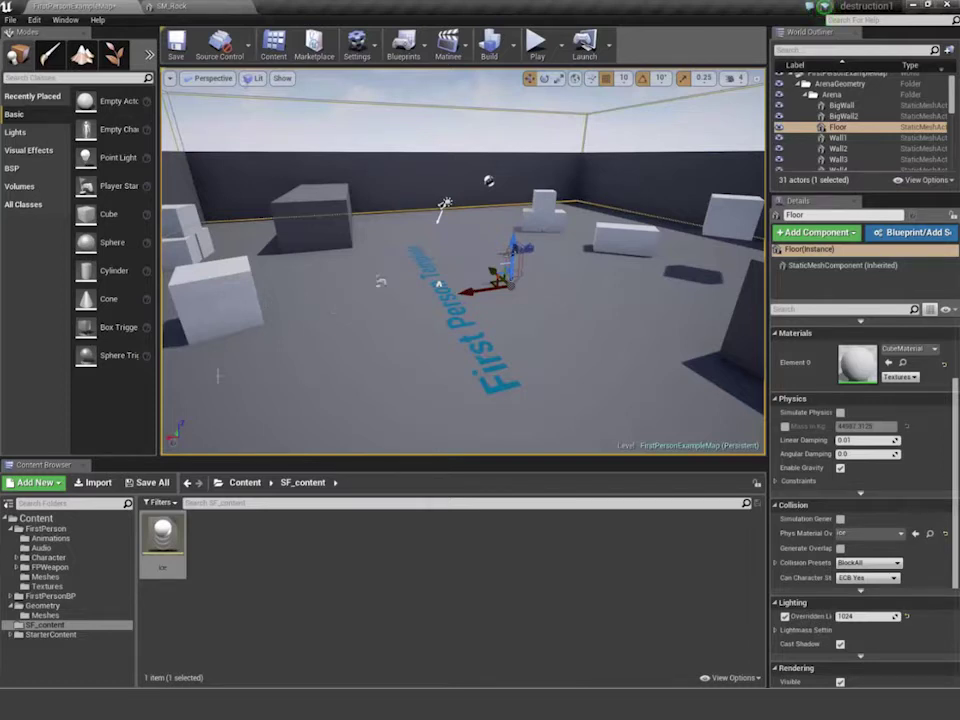
click(10, 634)
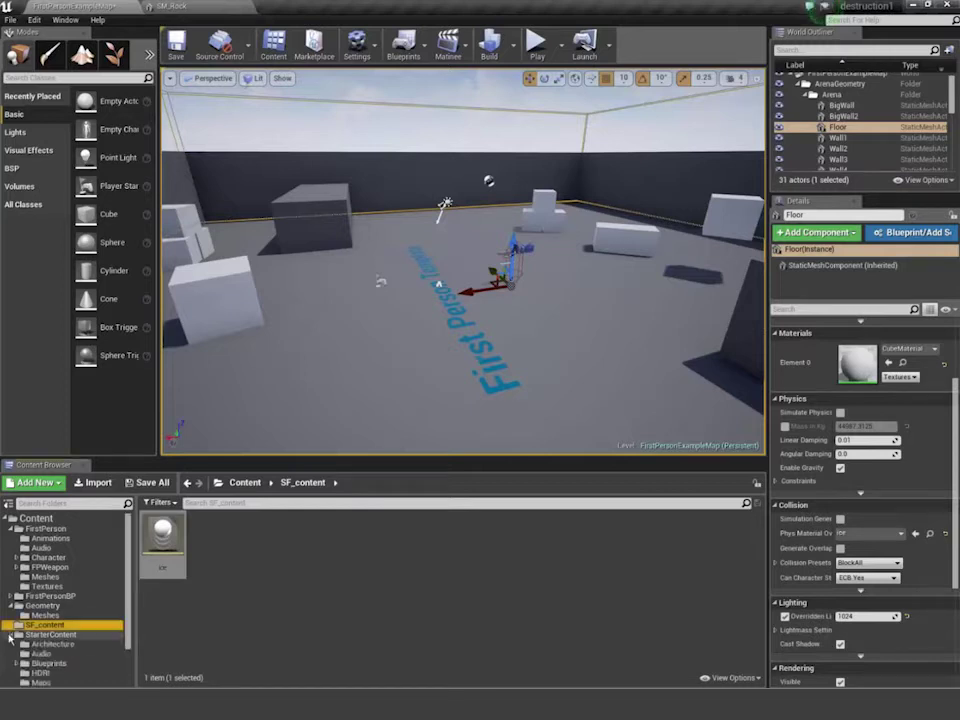
scroll(30, 640, down, 2)
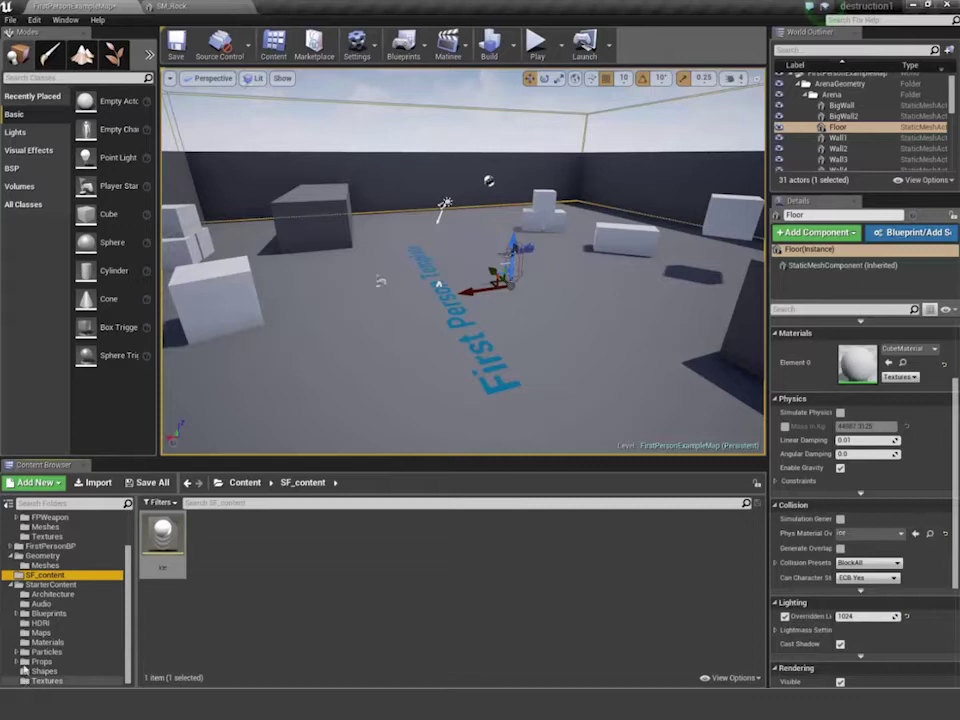
click(33, 661)
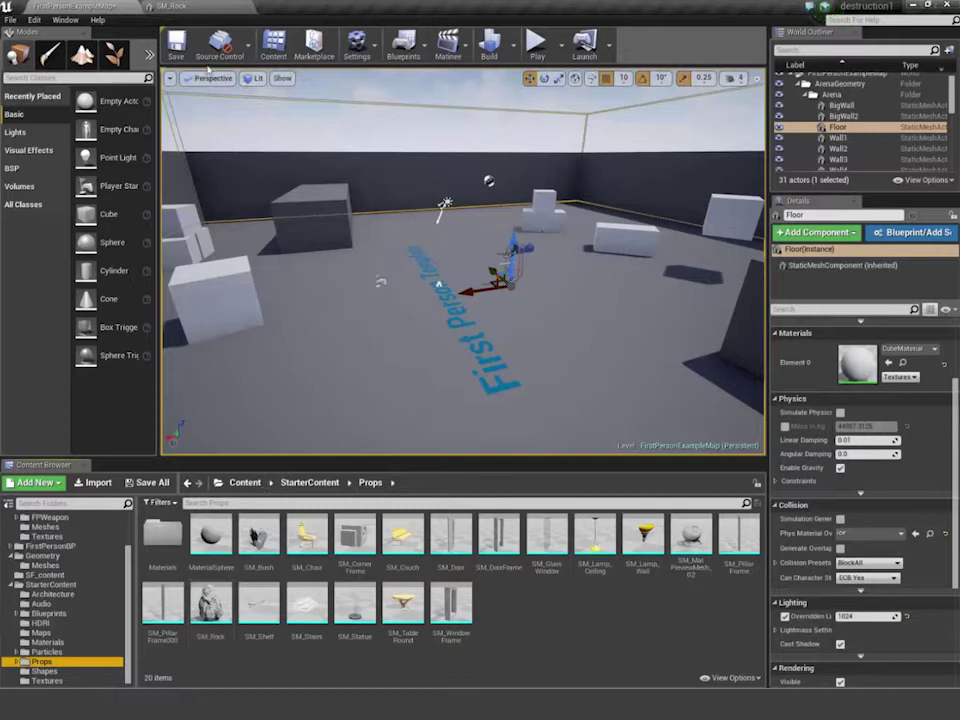
drag(218, 603, 413, 355)
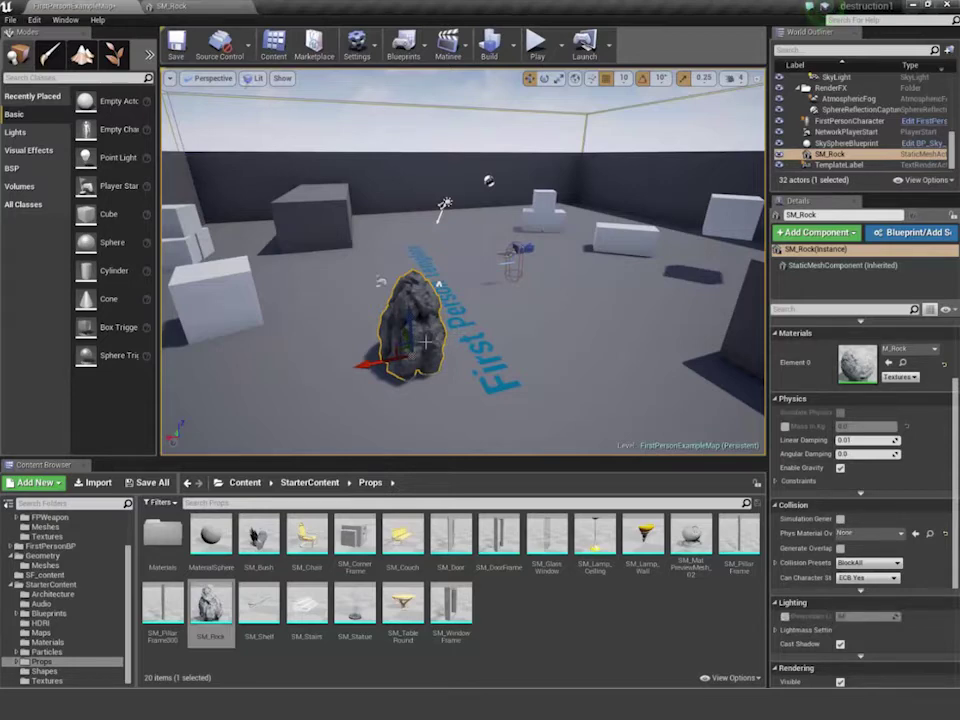
- Duplicate the placed rock twice, and delete both copies so only the original remains
key(f)
alt+drag(541, 338, 330, 345)
mouse_move(651, 346)
alt+mouse_down()
mouse_move(700, 346)
mouse_move(590, 320)
mouse_move(610, 350)
mouse_move(651, 346)
mouse_move(625, 340)
mouse_move(665, 330)
alt+mouse_up()
scroll(651, 346, down, 2)
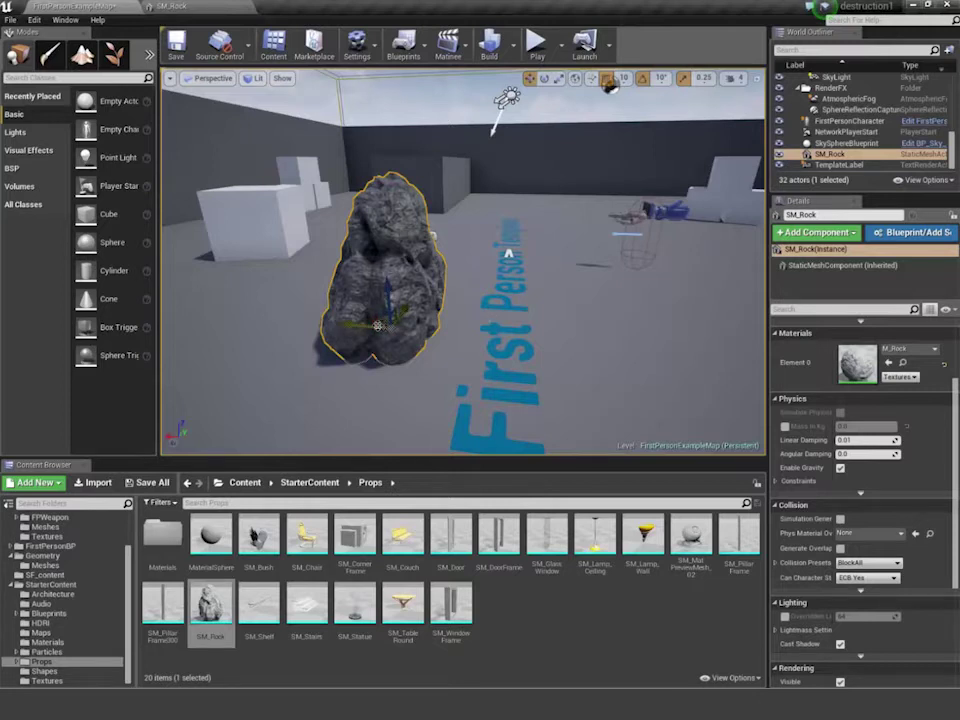
alt+drag(347, 327, 482, 333)
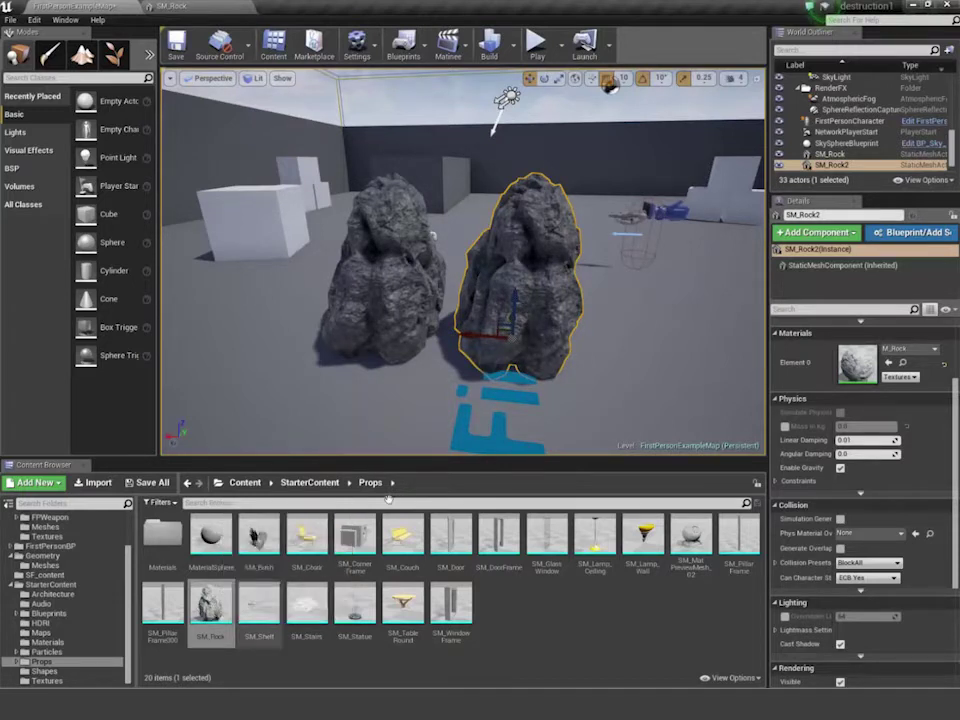
alt+drag(621, 376, 573, 271)
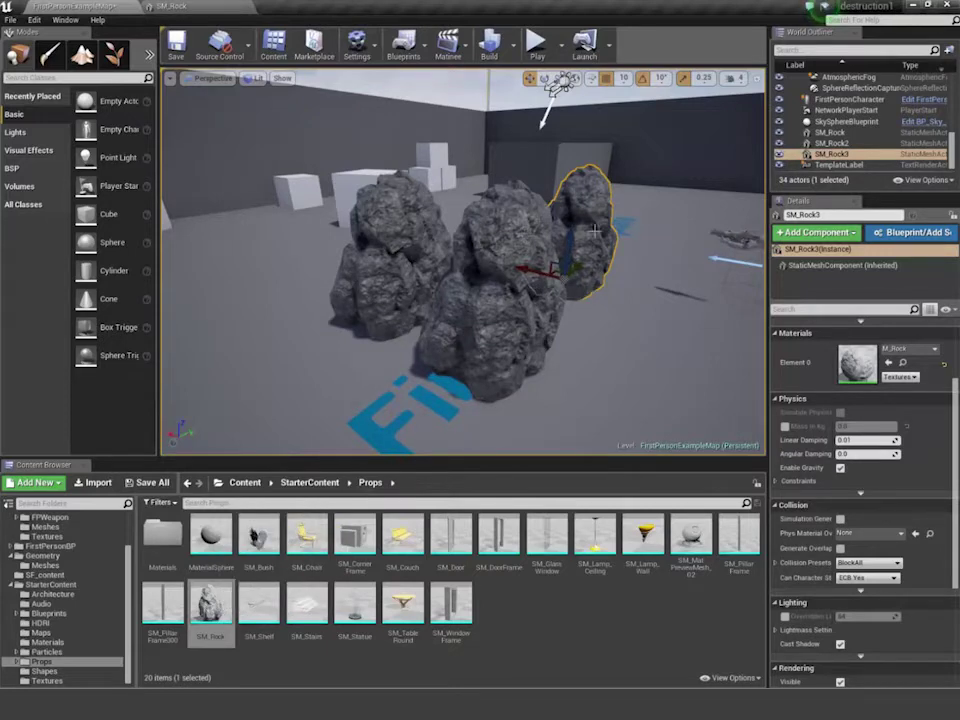
key(Delete)
click(576, 260)
key(Delete)
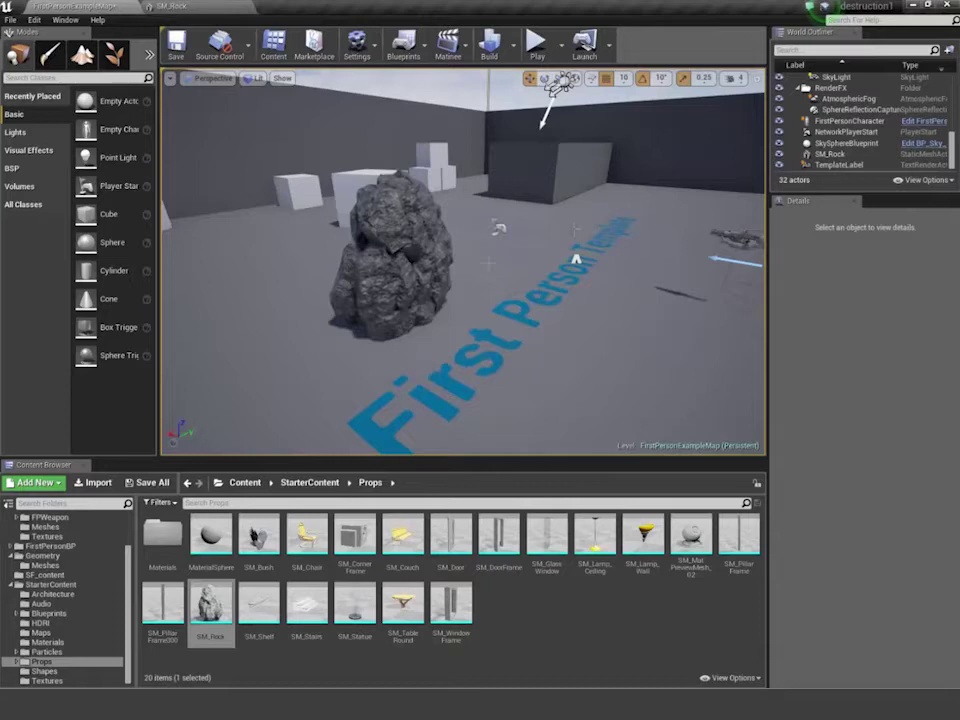
- Play the level, walk around the arena and up to the rock to examine it, and end the session
click(537, 42)
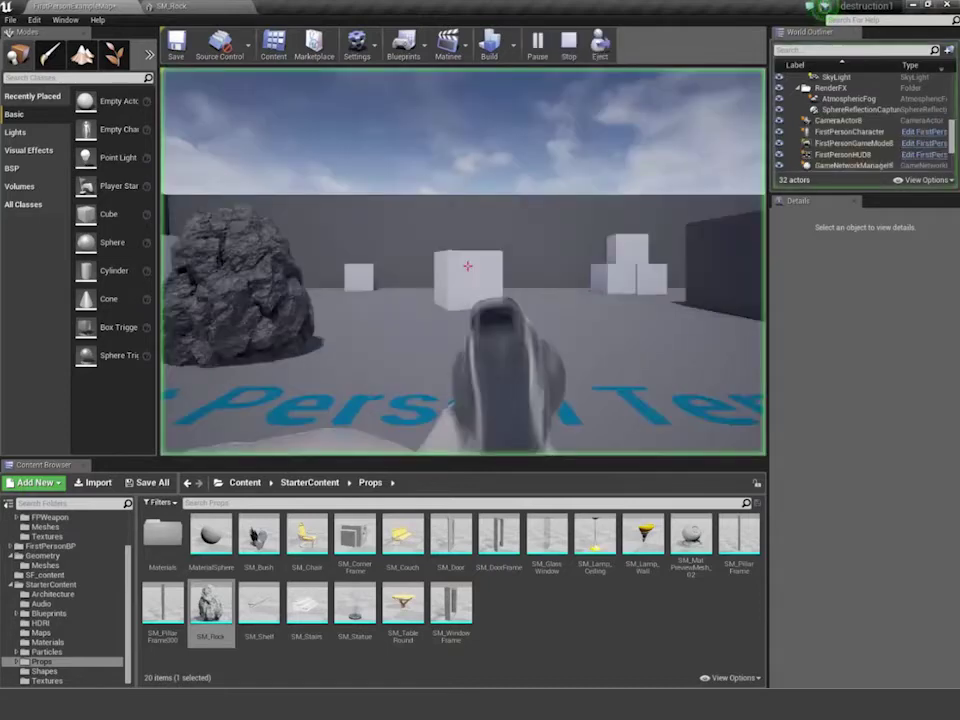
key(w)
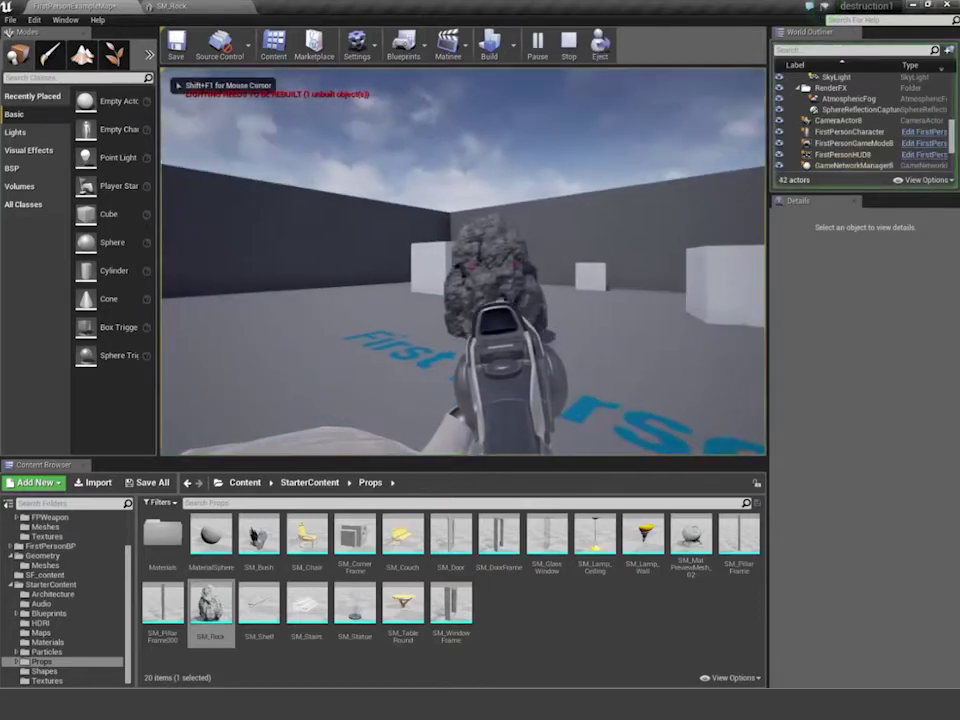
key(w)
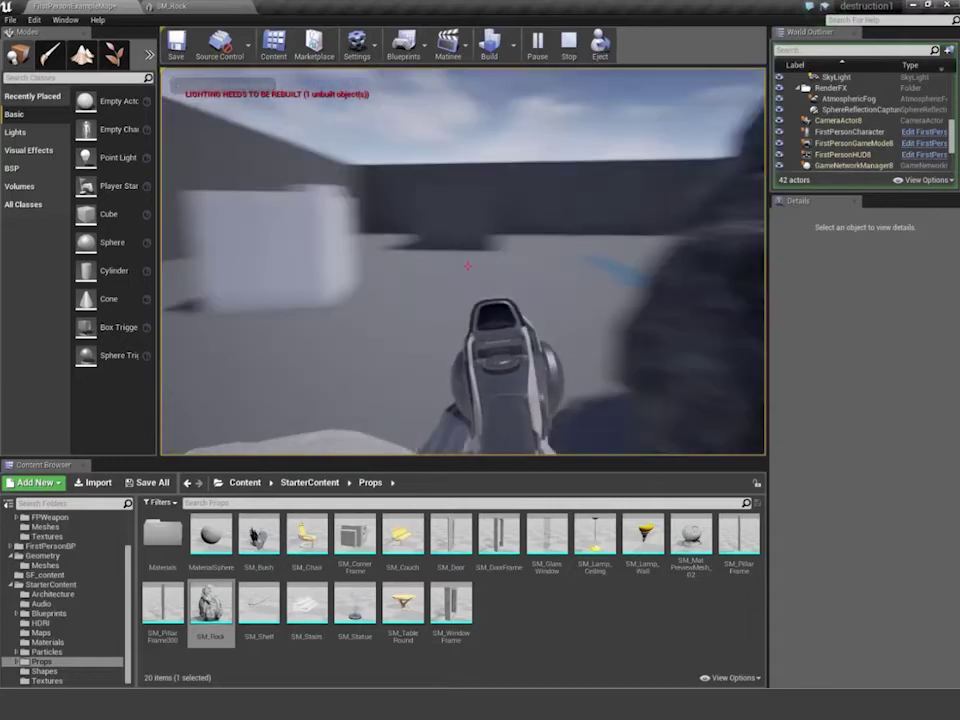
key(w)
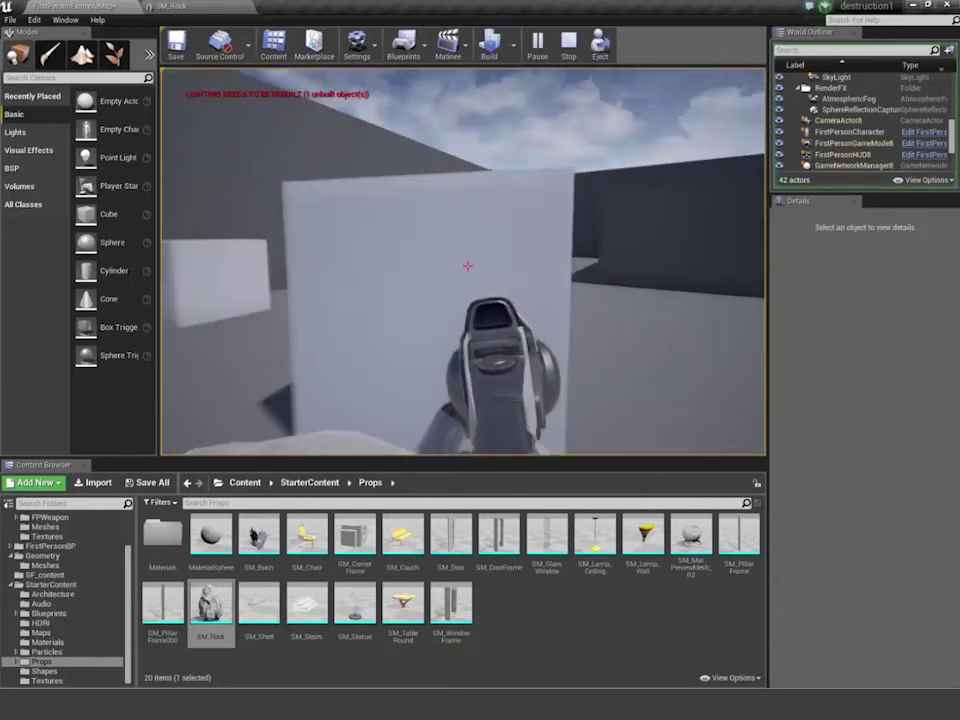
key(s)
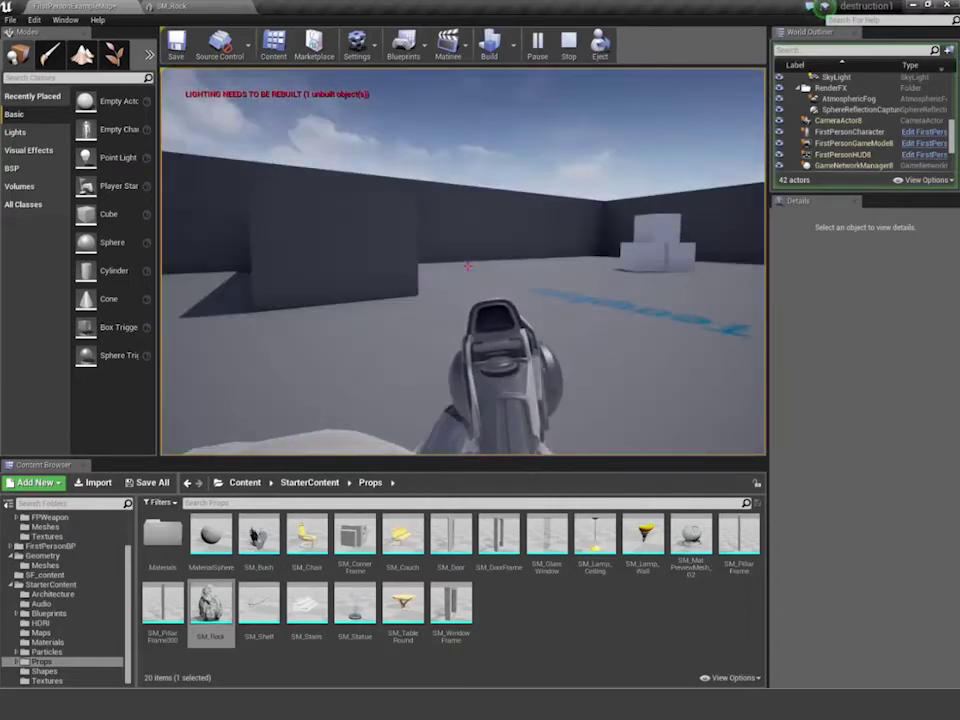
key(w)
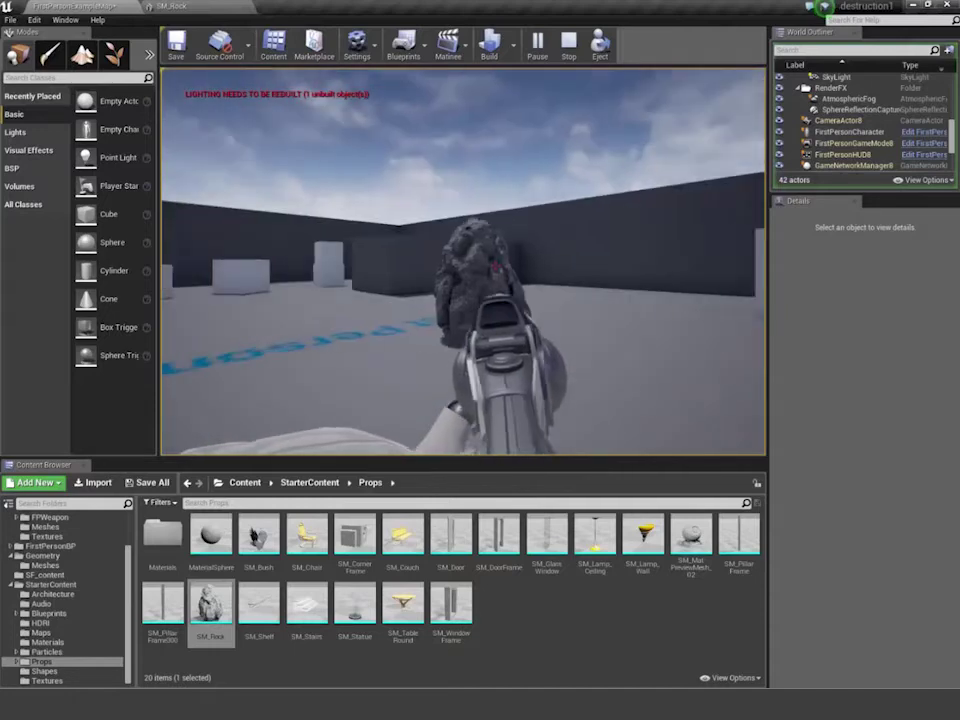
key(w)
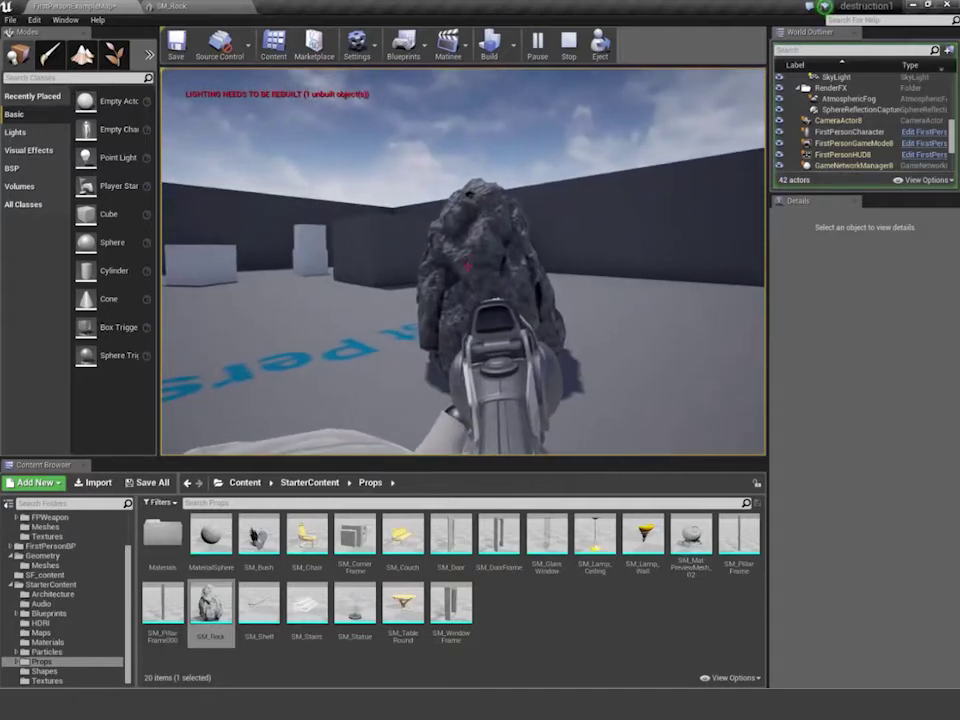
key(Escape)
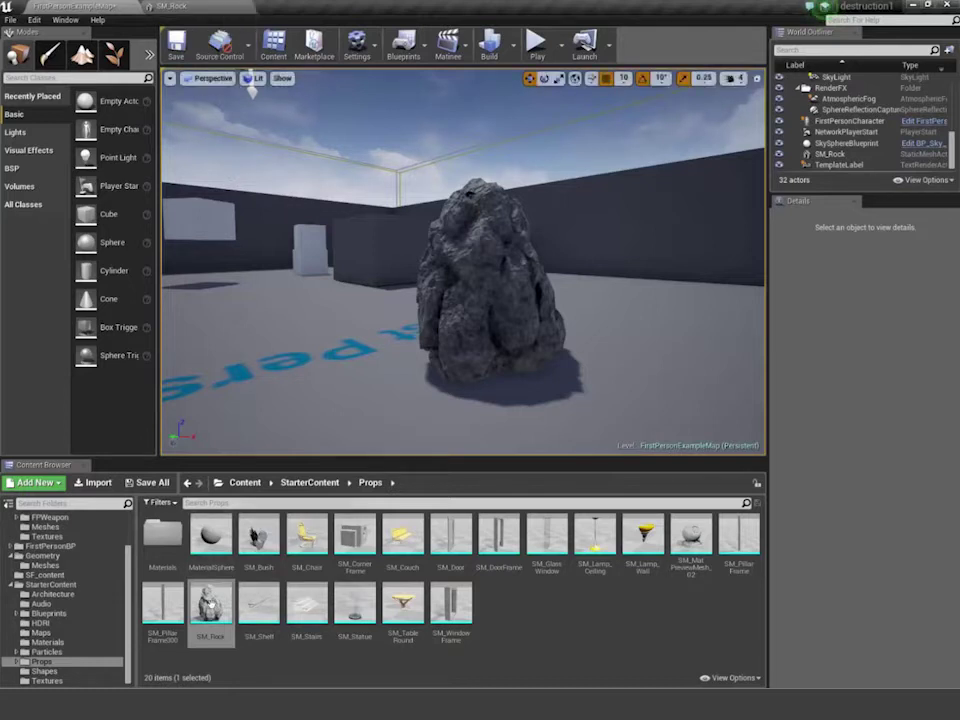
- Open the SM_Rock static mesh in its editor and examine the rock's shape from several sides
double_click(209, 604)
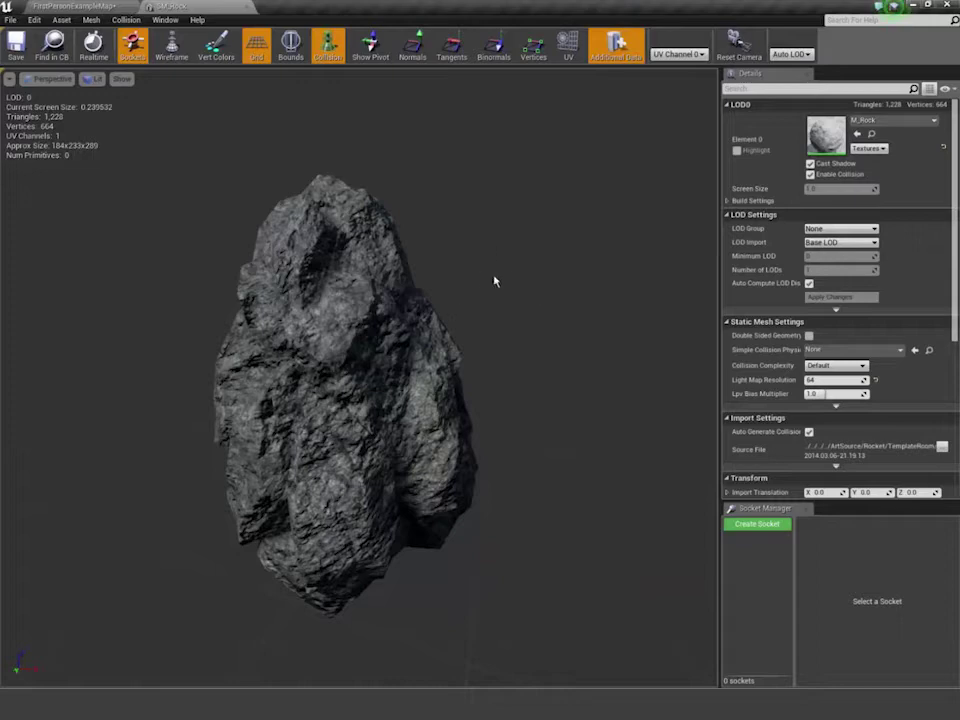
drag(358, 378, 300, 340)
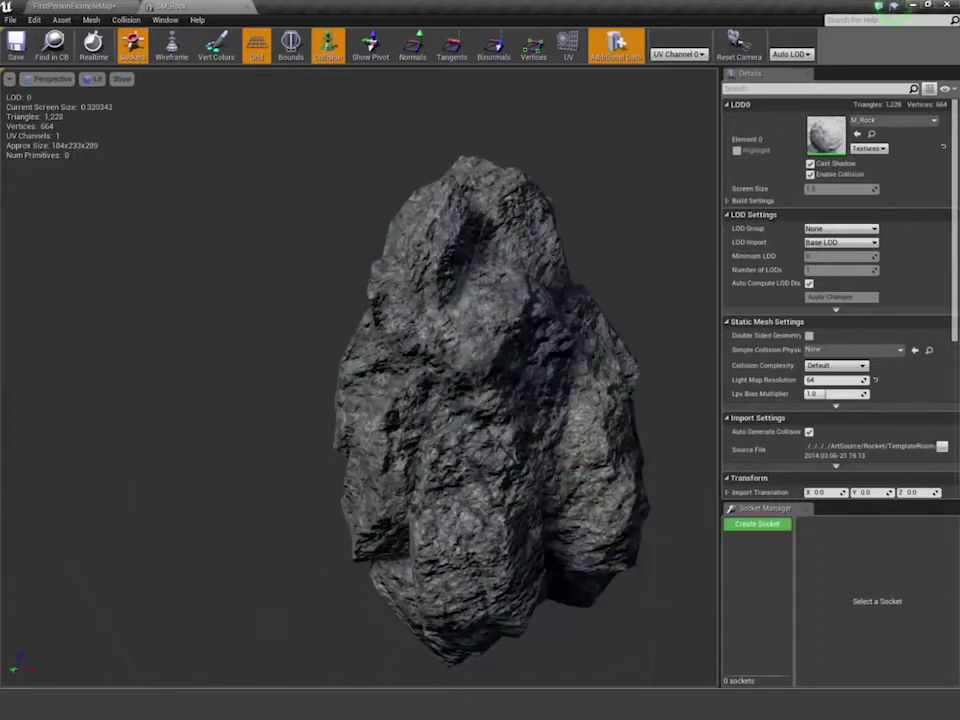
drag(420, 350, 100, 326)
mouse_move(186, 324)
right_down()
mouse_move(186, 420)
mouse_move(186, 324)
right_up()
drag(186, 324, 518, 286)
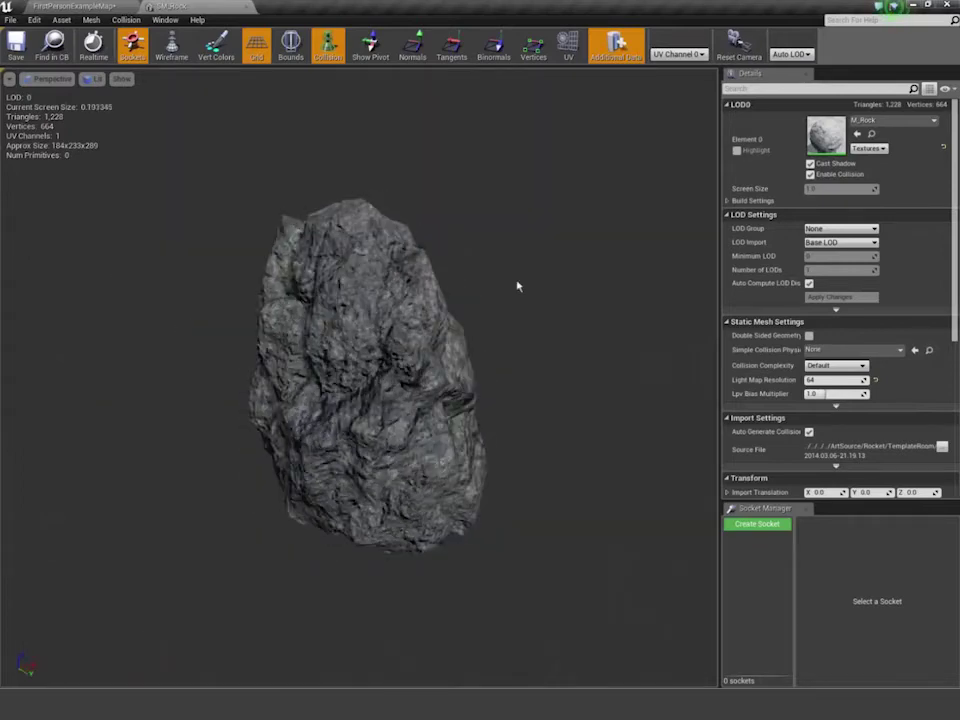
key(l)
mouse_move(480, 450)
mouse_down()
mouse_move(463, 521)
mouse_move(478, 619)
mouse_move(429, 399)
mouse_move(440, 300)
mouse_move(471, 300)
mouse_move(377, 390)
mouse_move(251, 371)
mouse_move(403, 411)
mouse_move(409, 467)
mouse_move(353, 453)
mouse_move(439, 480)
mouse_move(448, 266)
mouse_move(283, 499)
mouse_move(282, 468)
mouse_up()
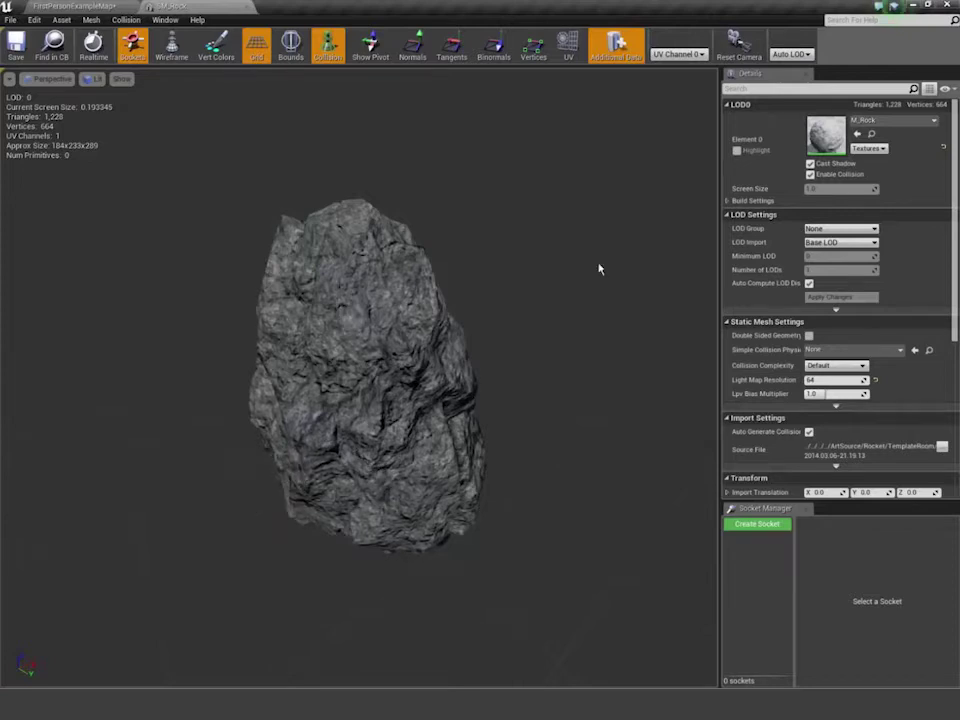
right_drag(599, 268, 599, 200)
drag(599, 268, 700, 268)
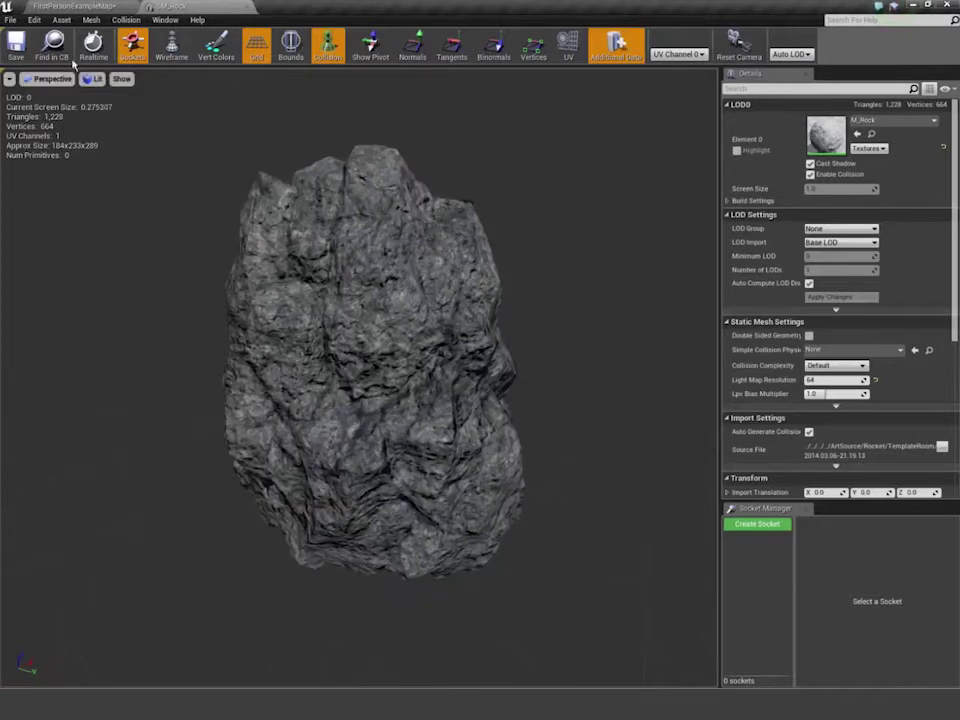
- Inspect the rock mesh in wireframe, and return to the lit view
click(182, 57)
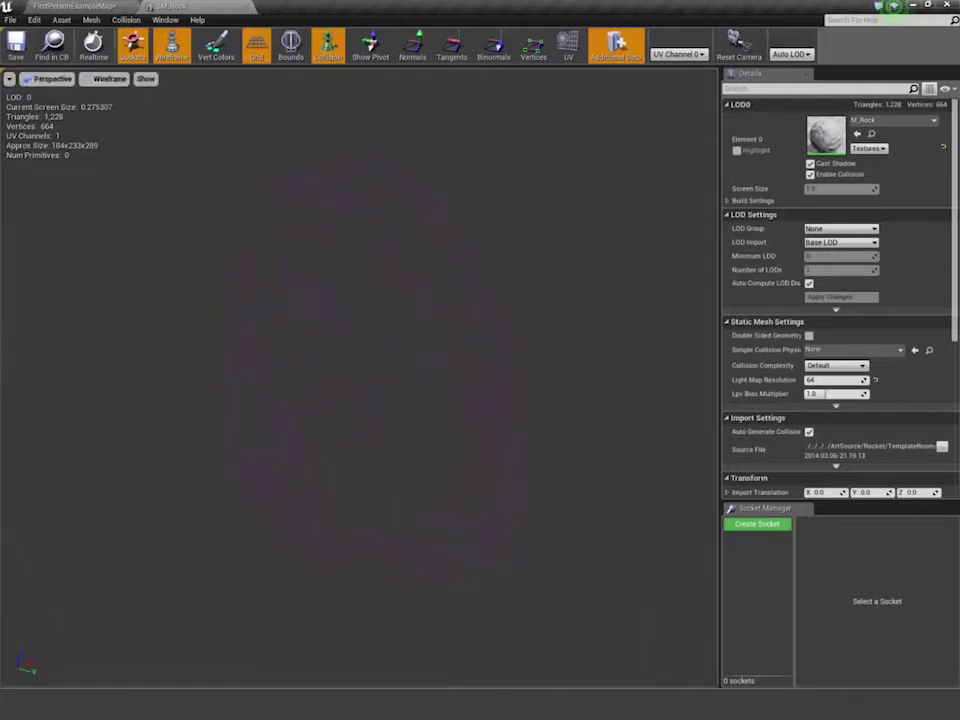
drag(190, 104, 58, 120)
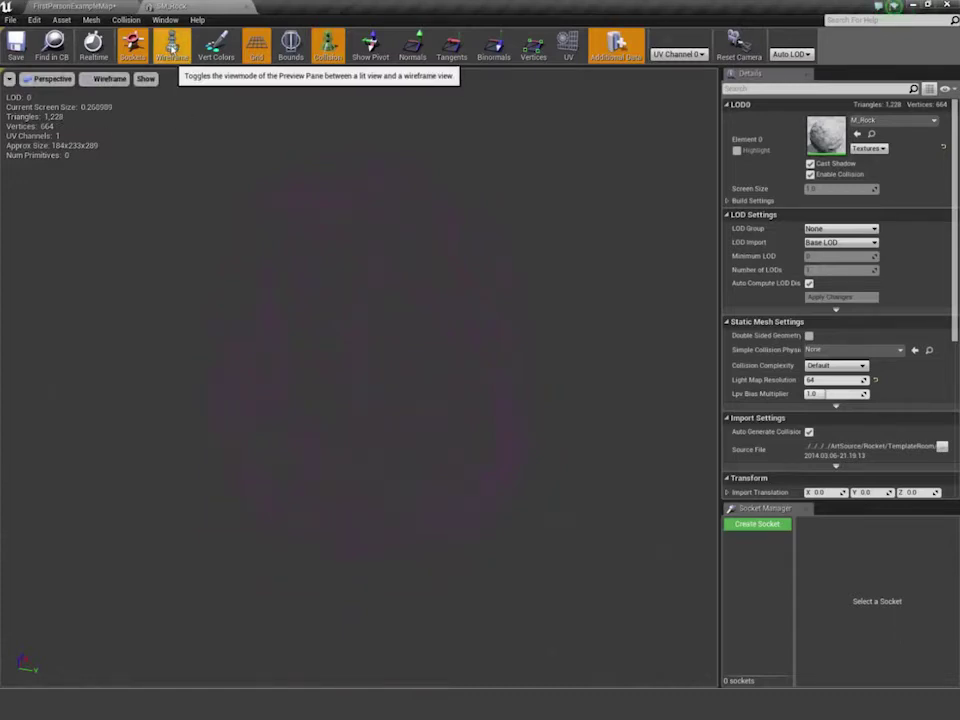
click(172, 46)
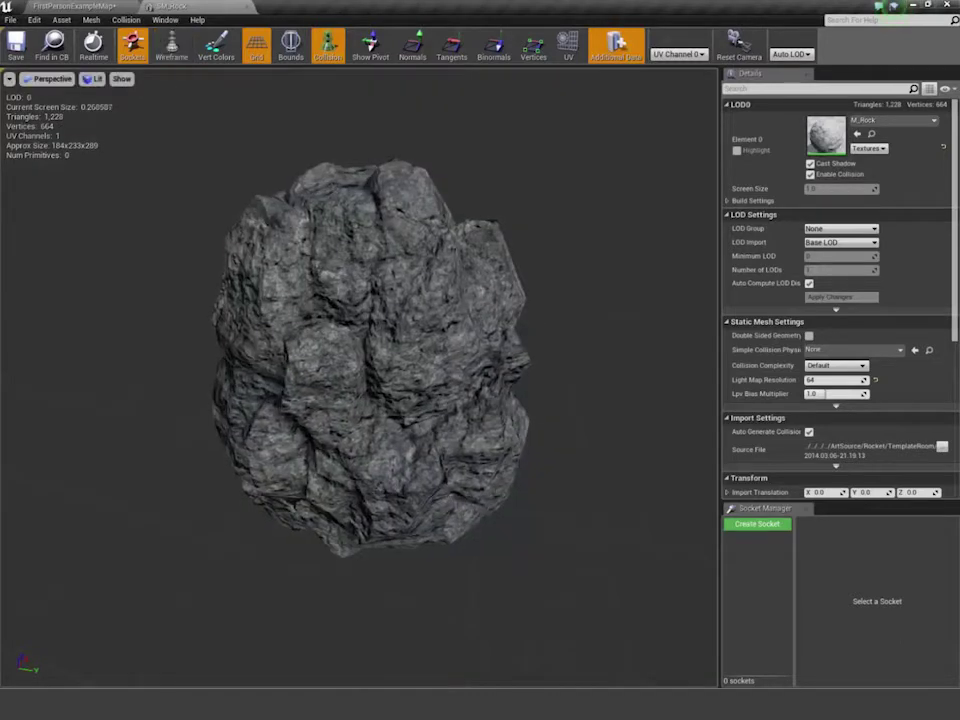
mouse_move(360, 360)
mouse_down()
mouse_move(490, 364)
mouse_move(362, 350)
mouse_up()
drag(680, 368, 264, 144)
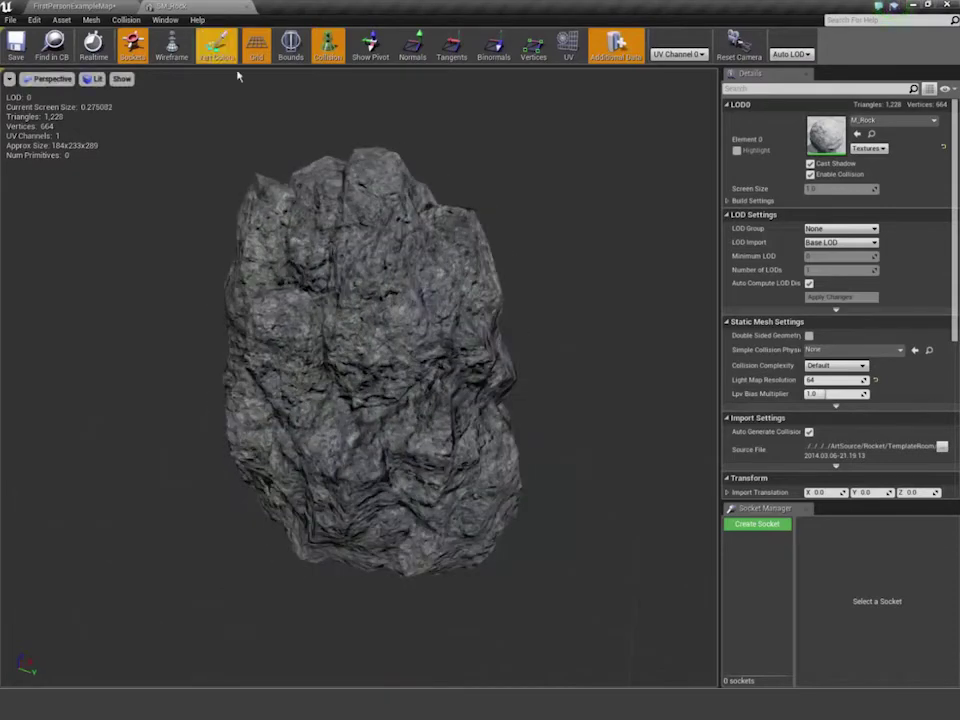
- Toggle the rock's vertex colour and collision displays to check for an assigned collision mesh
click(220, 42)
click(220, 42)
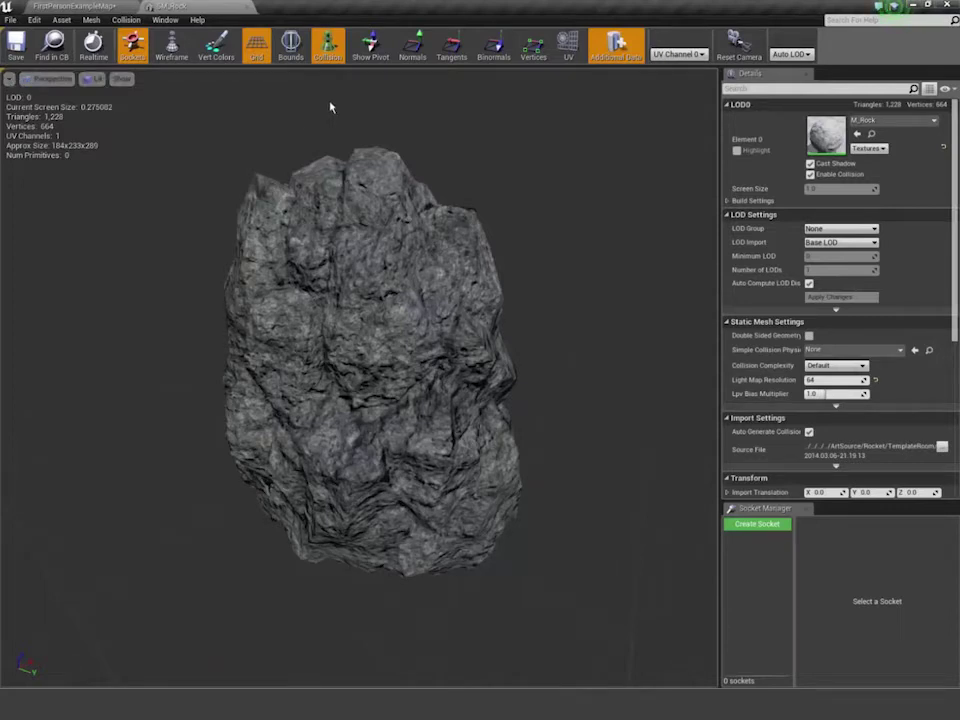
click(326, 47)
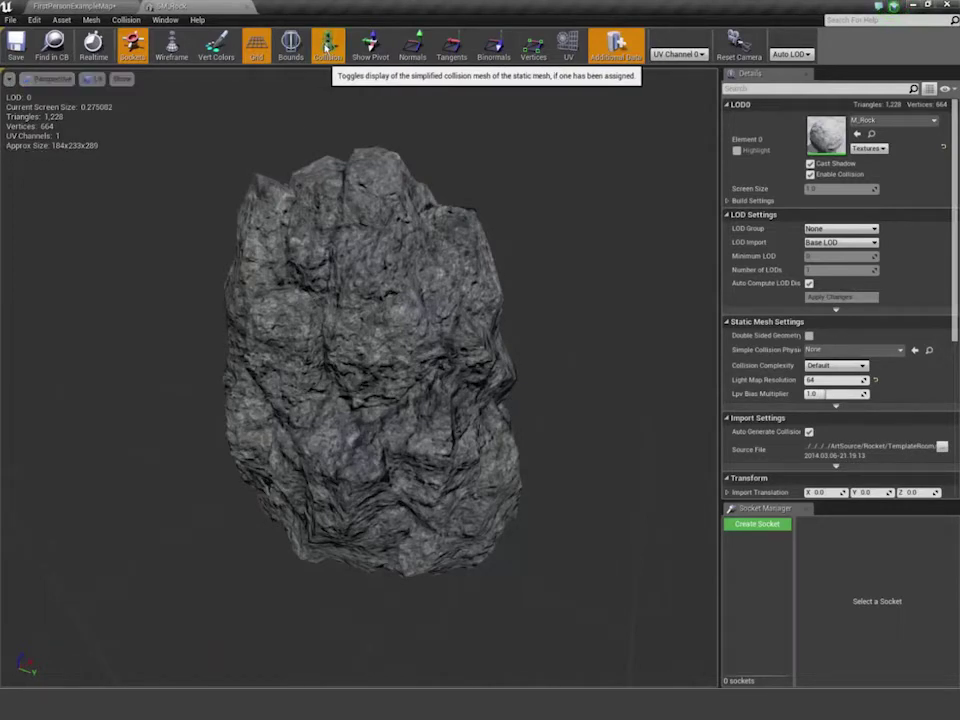
click(326, 47)
click(326, 47)
click(326, 47)
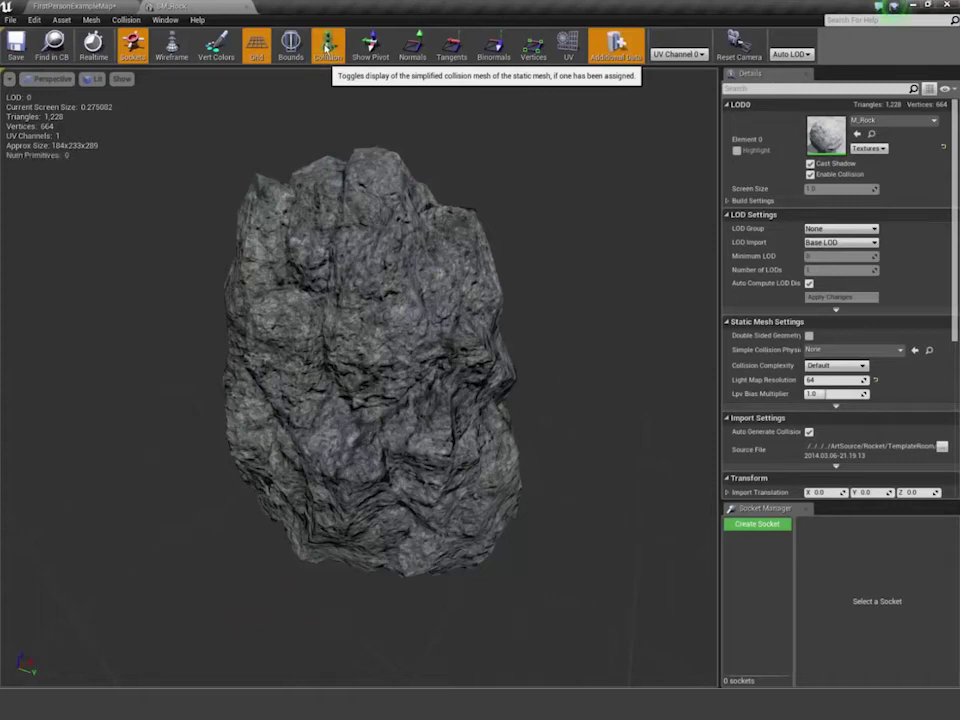
- Add a 10DOP-X simplified collision around the rock mesh and save the SM_Rock asset
drag(360, 370, 425, 345)
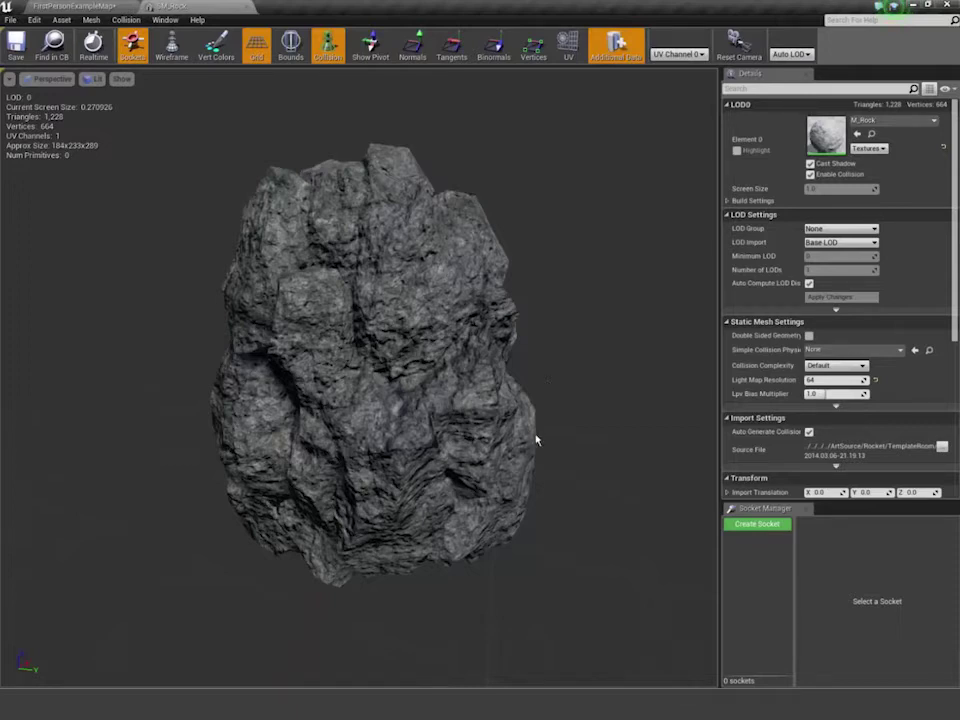
mouse_move(358, 378)
mouse_down()
mouse_move(394, 404)
mouse_move(364, 380)
mouse_up()
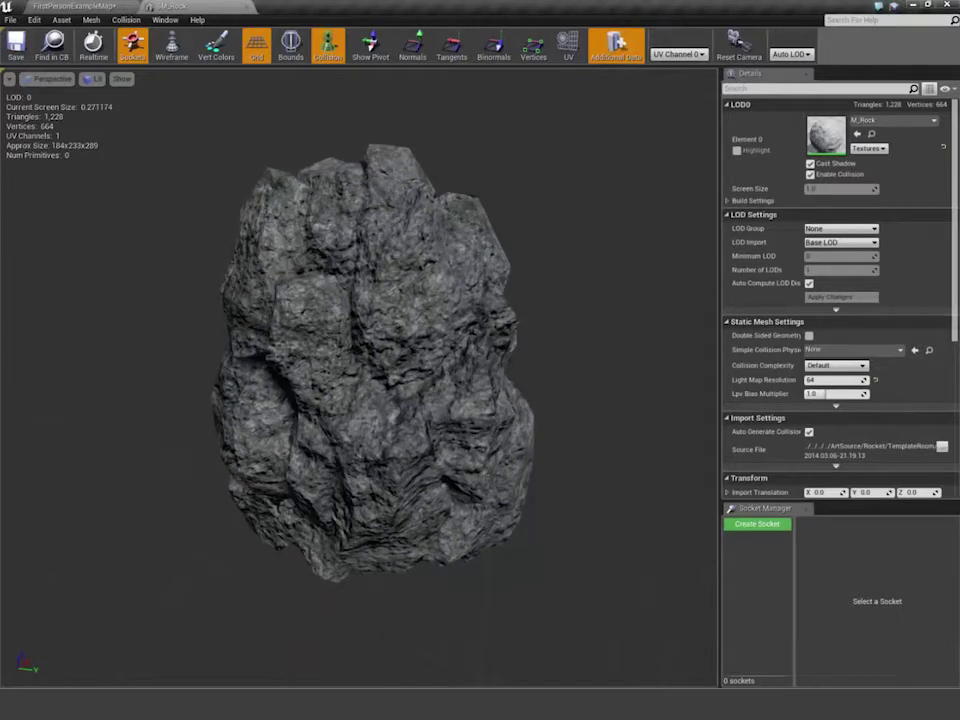
drag(475, 365, 490, 365)
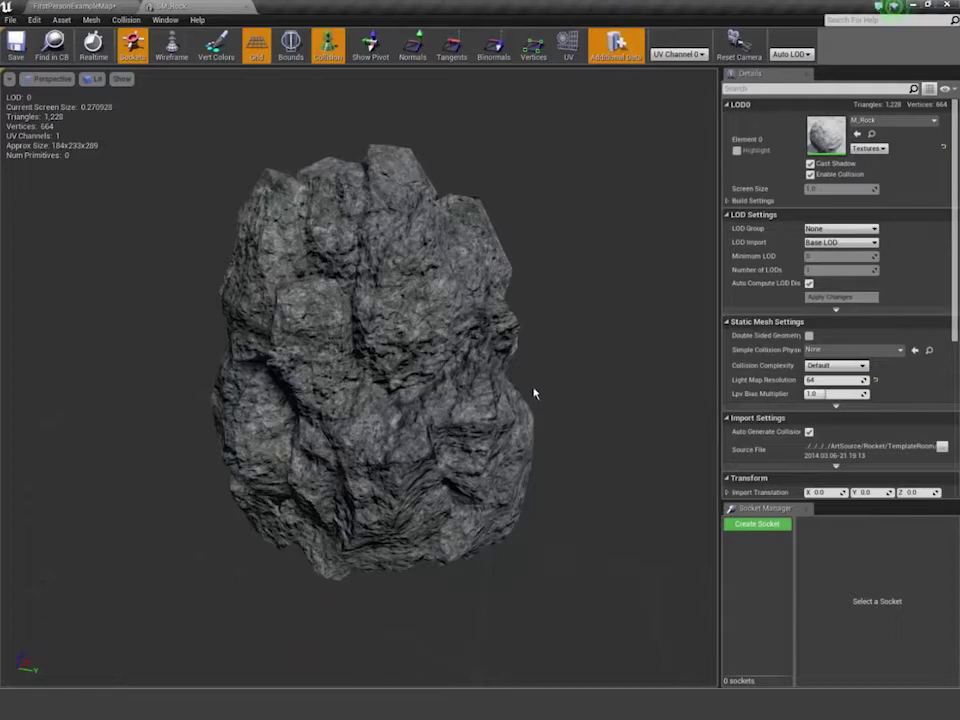
drag(358, 378, 485, 405)
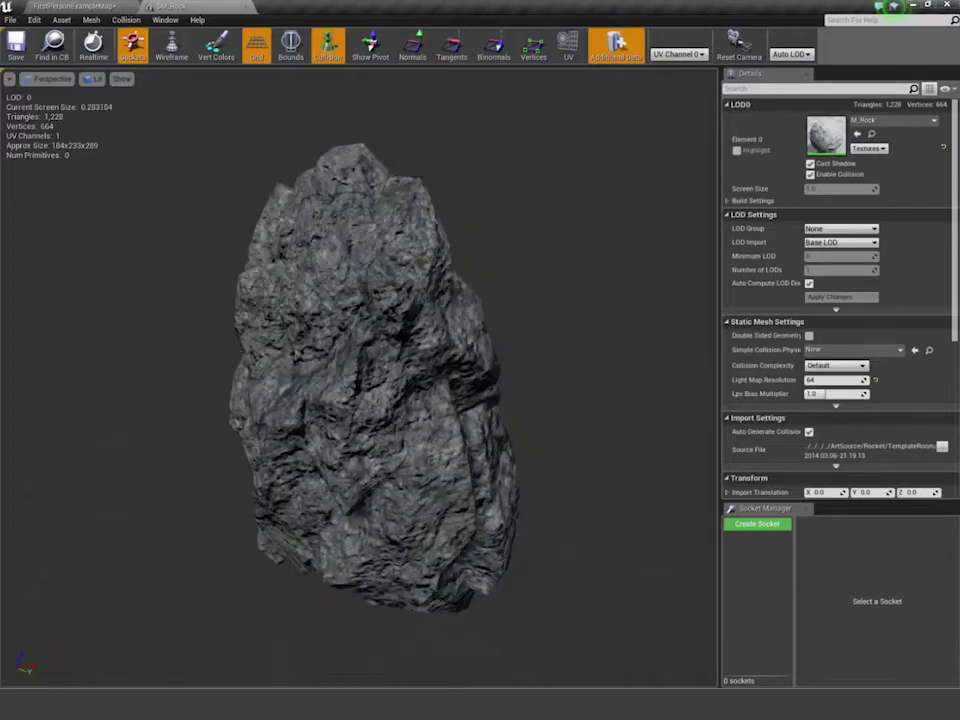
drag(525, 365, 675, 365)
click(125, 20)
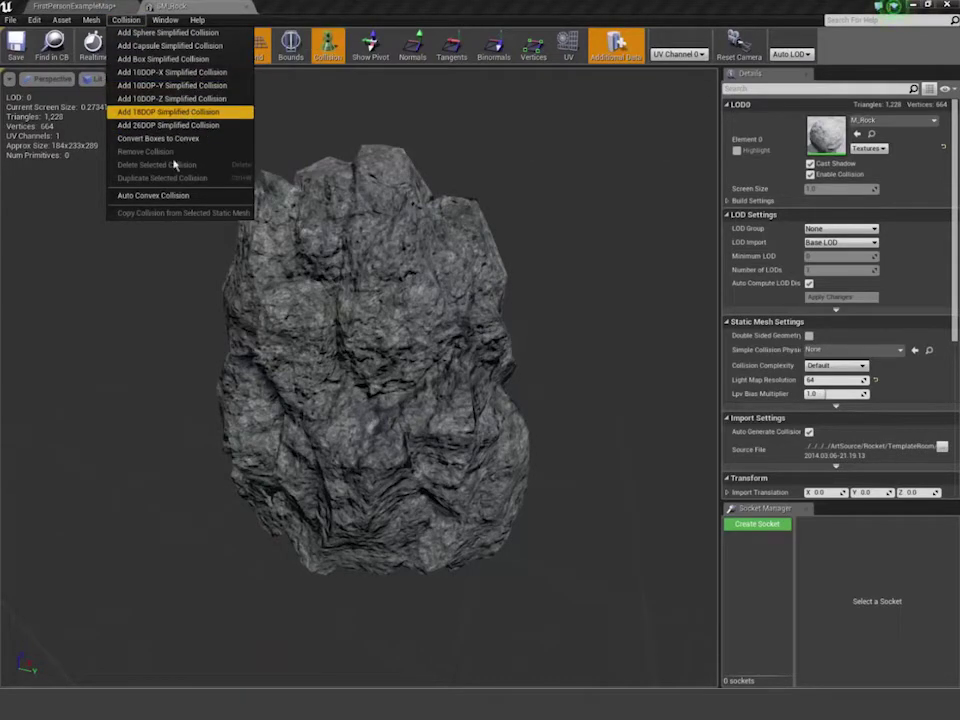
click(189, 76)
alt+drag(358, 377, 520, 385)
scroll(358, 377, down, 5)
alt+drag(358, 377, 455, 425)
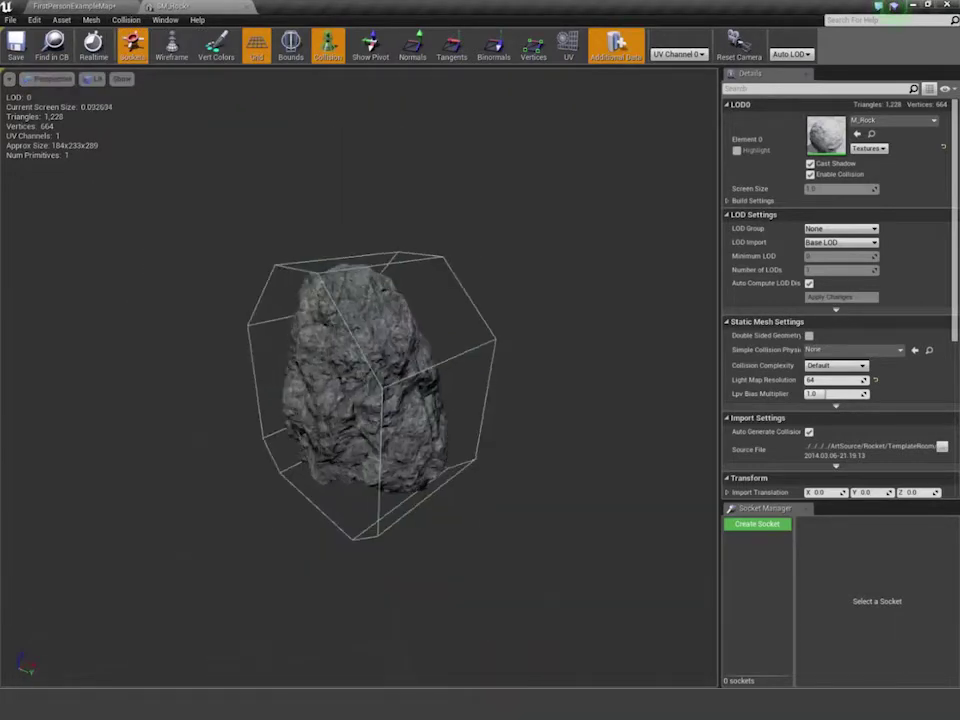
click(15, 43)
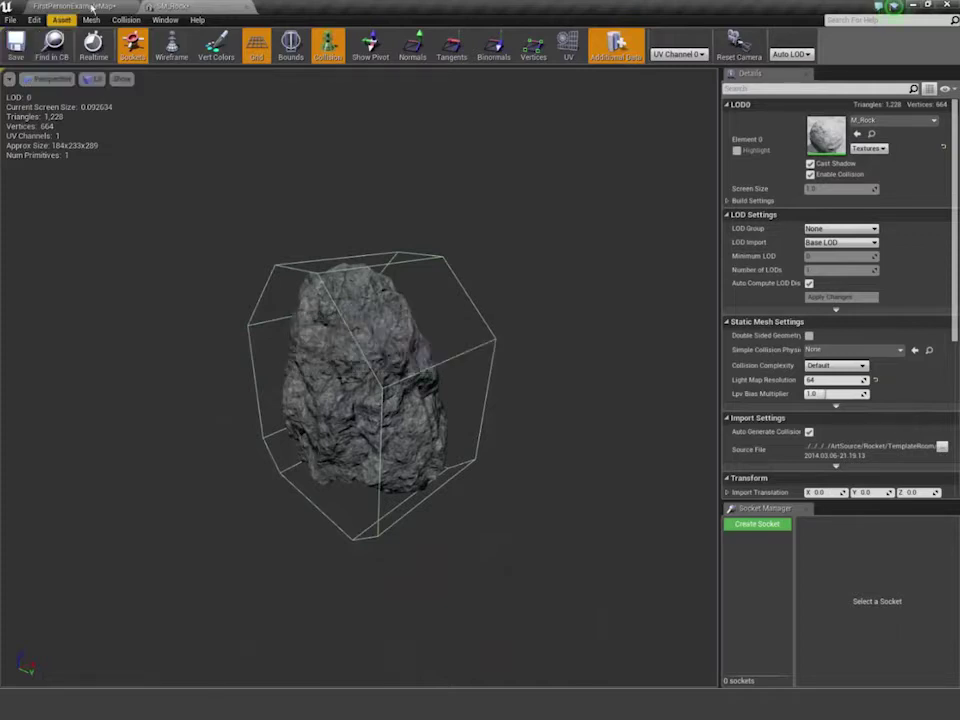
- Play FirstPersonExampleMap, fire projectiles, walk up against the rock to test its collision, and end the session
click(93, 8)
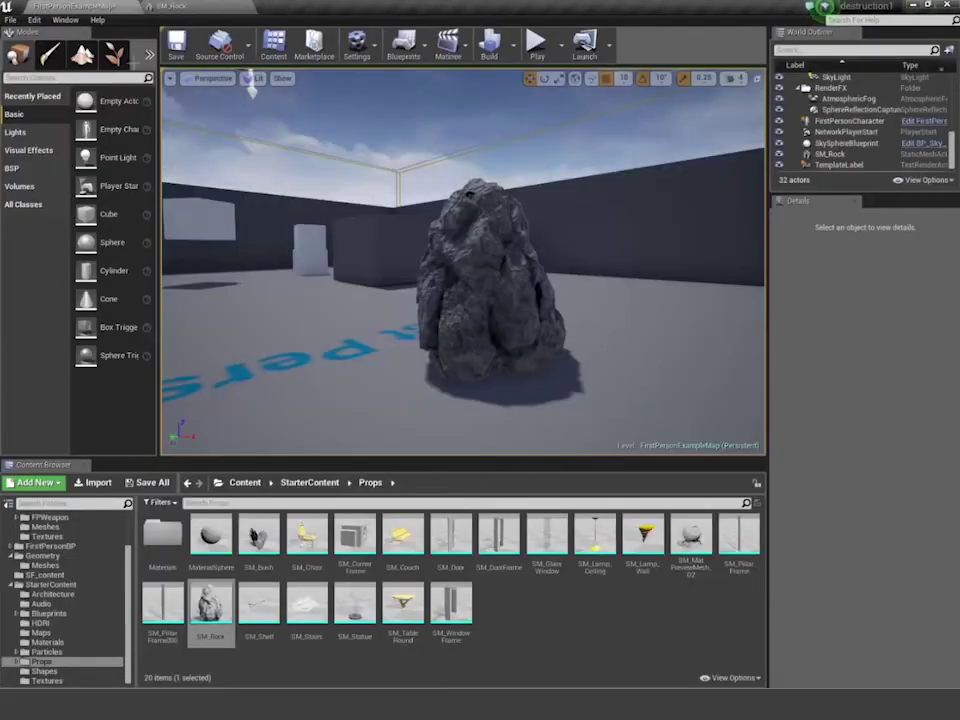
click(536, 44)
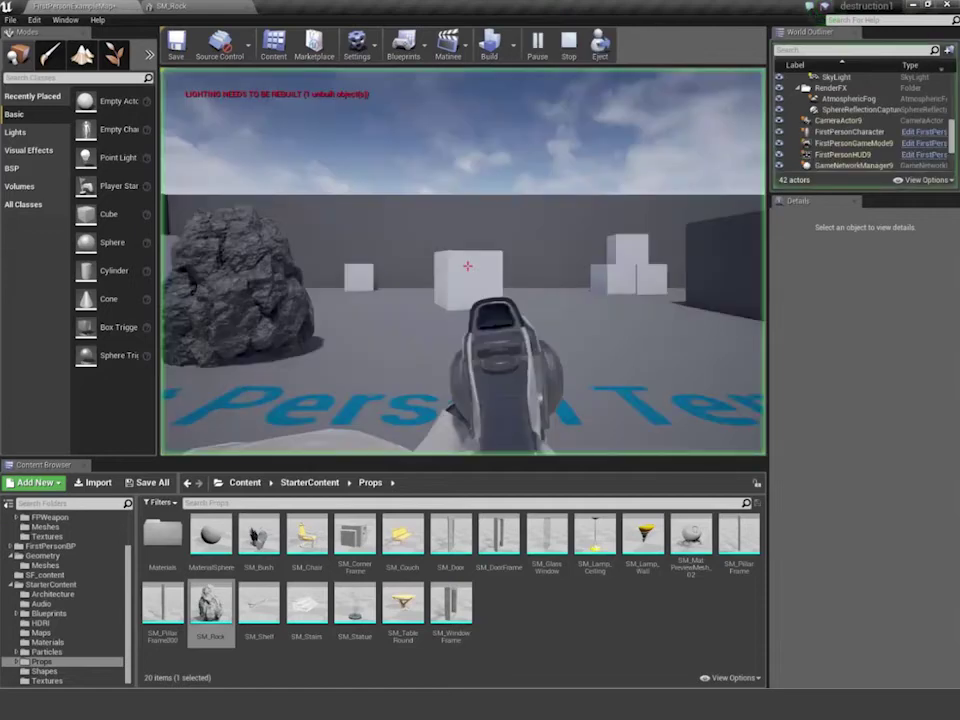
click(463, 264)
click(463, 264)
click(463, 264)
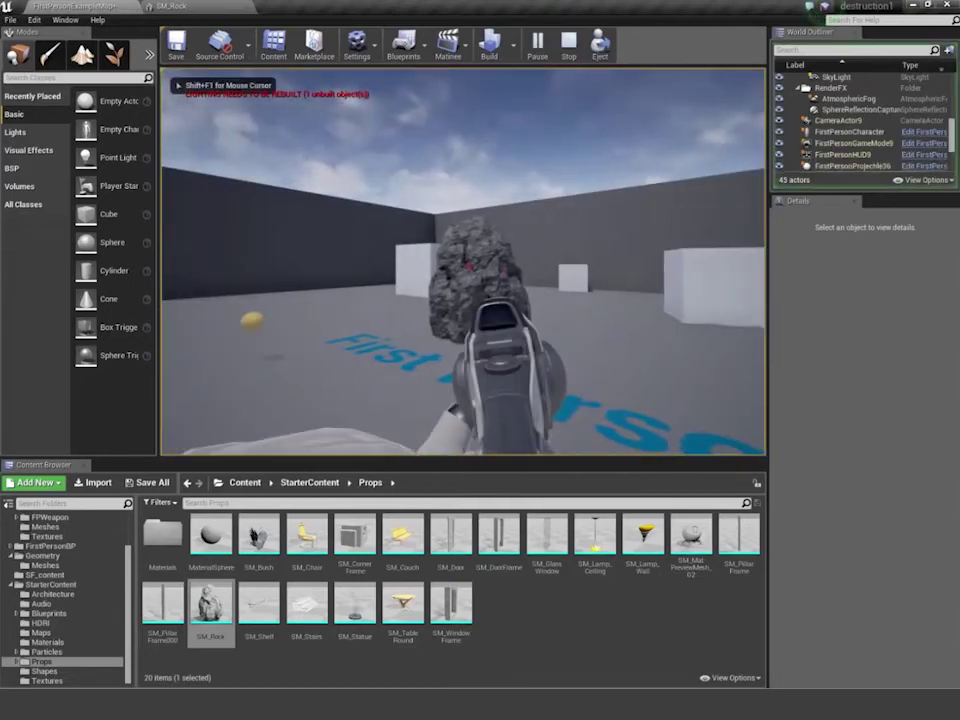
key(w)
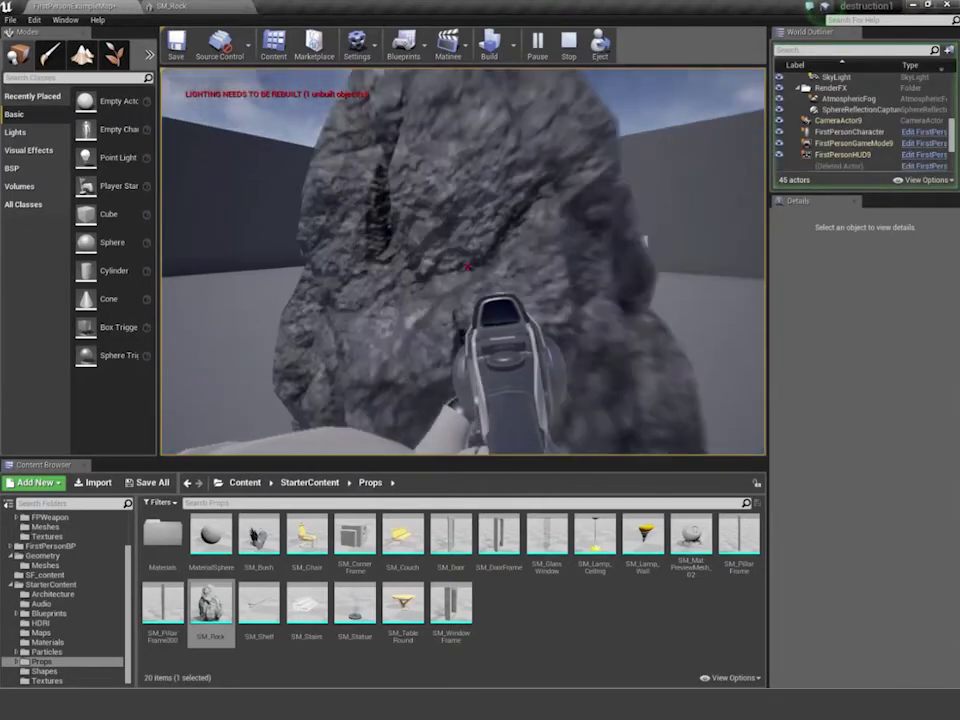
key(s)
key(w)
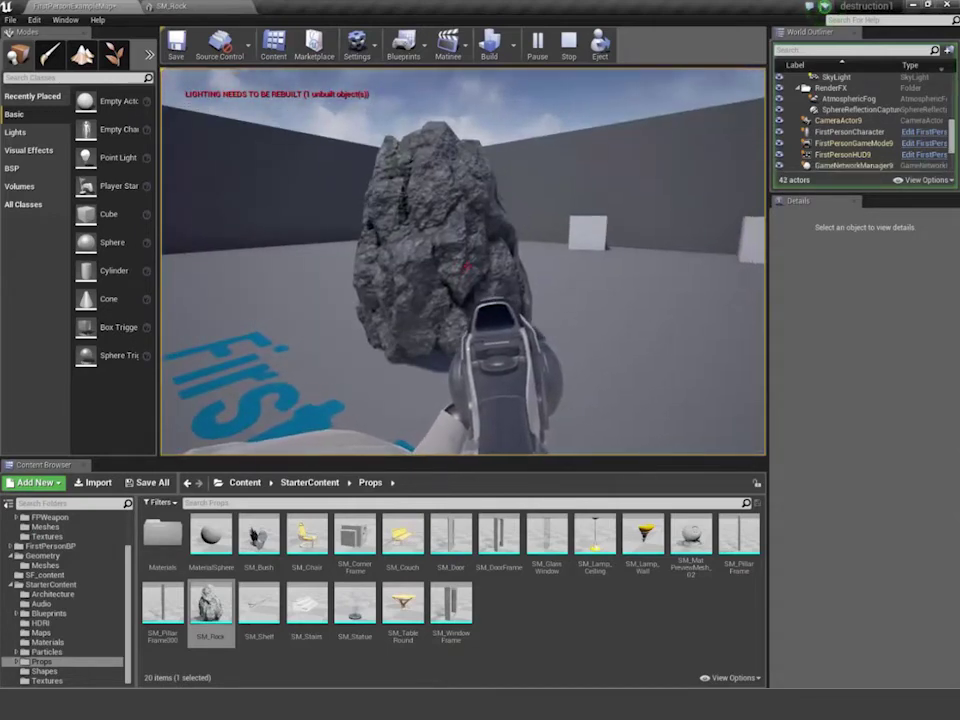
key(Escape)
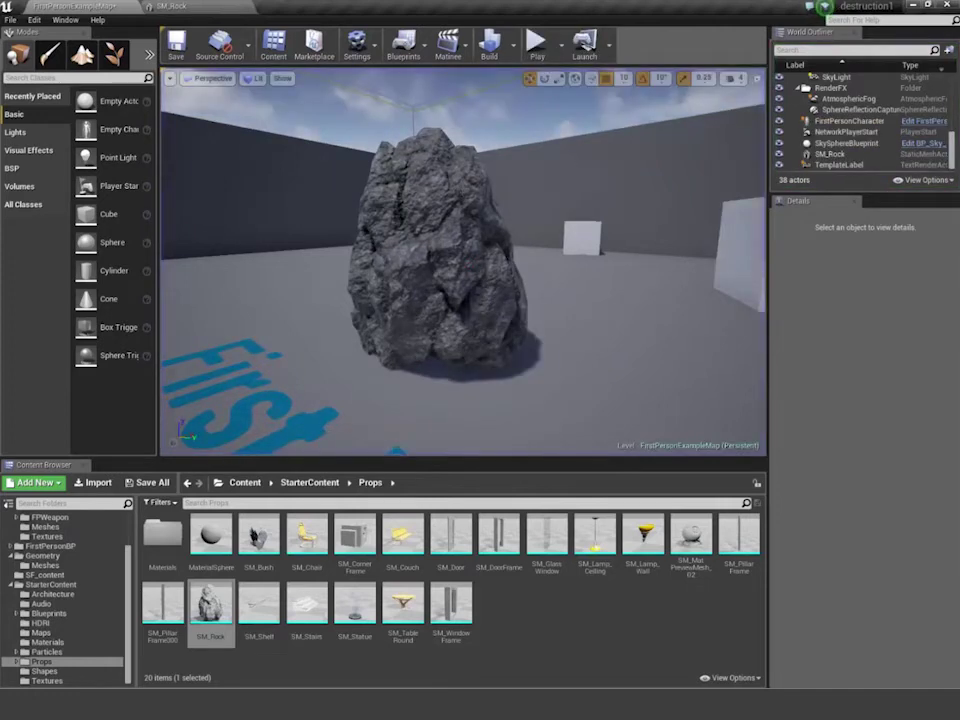
- Enable Simulate Physics on the placed SM_Rock and raise it slightly above the arena floor
click(462, 185)
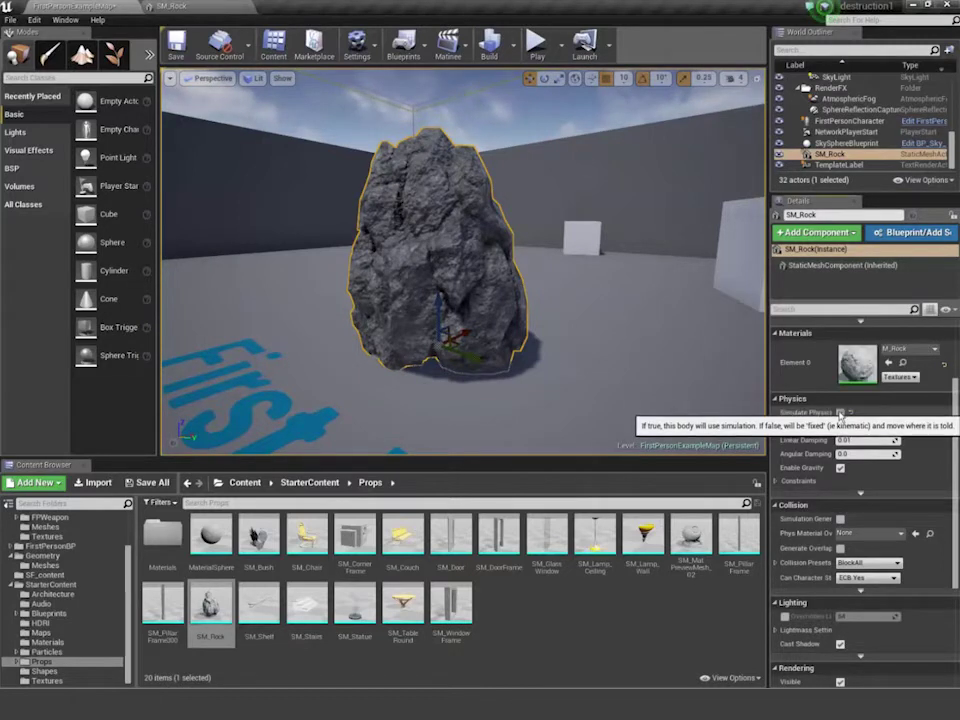
click(840, 413)
drag(437, 298, 439, 250)
- Play the level, fire at the rock and push it across the arena to test its physics, and end the session
click(537, 50)
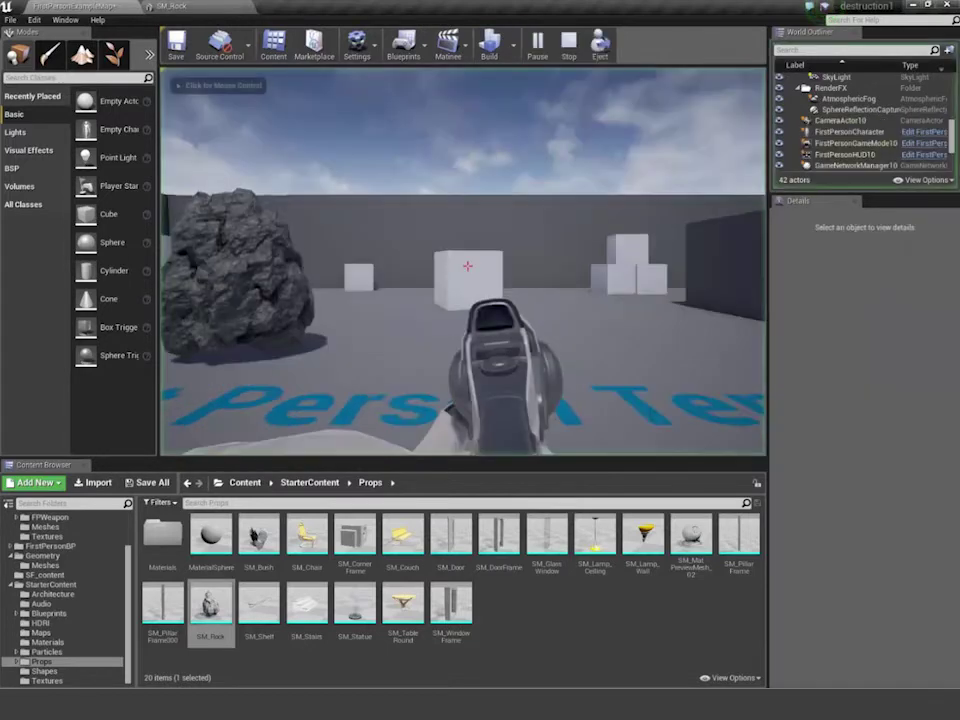
click(468, 267)
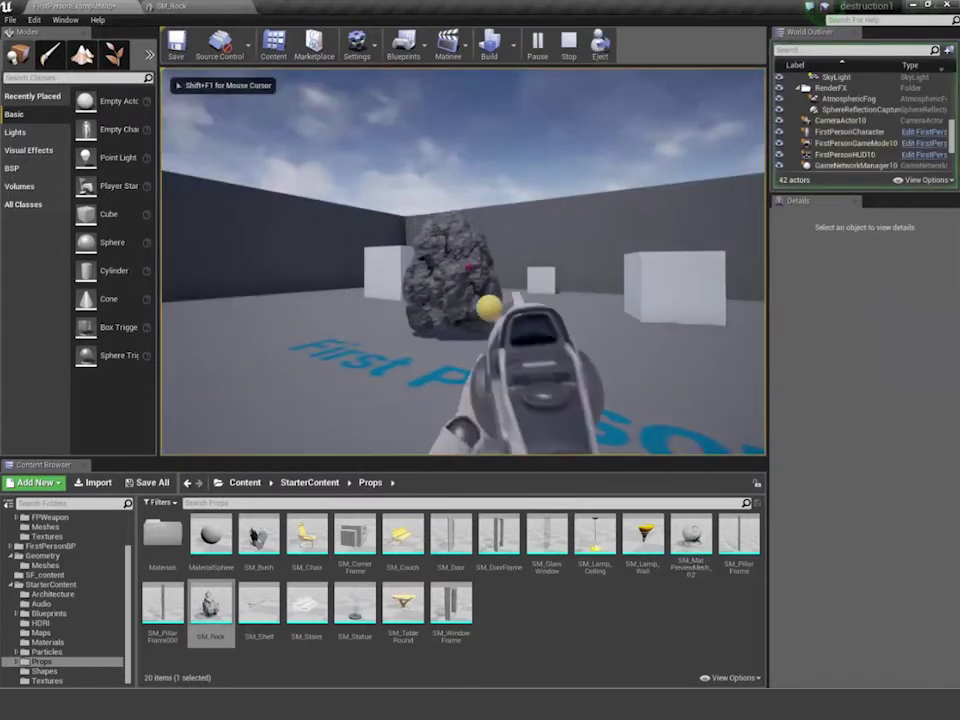
key(w)
key(w)
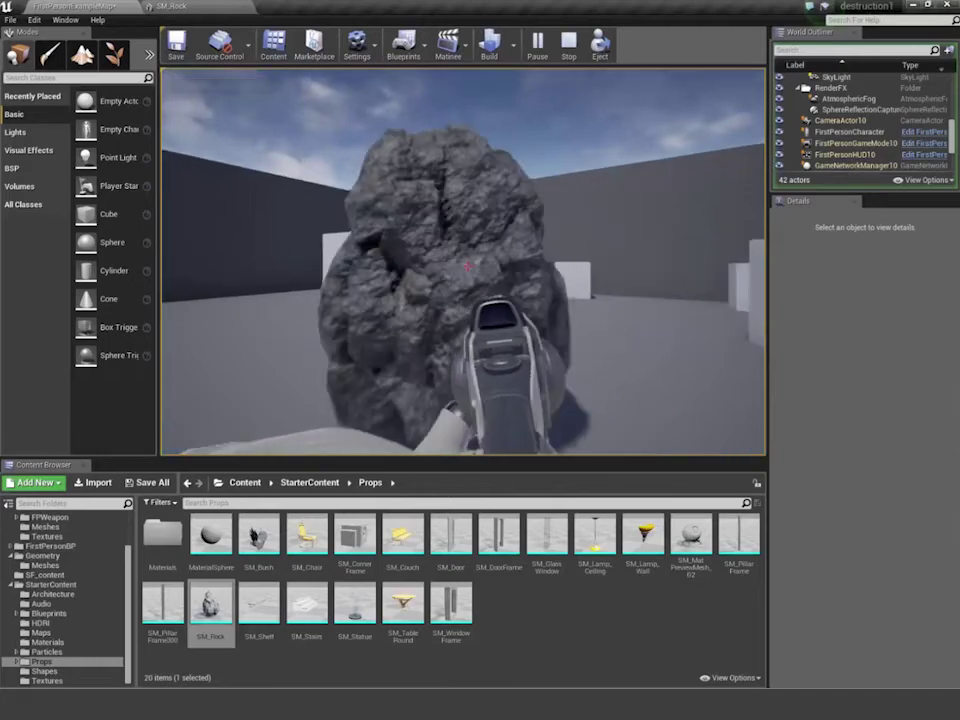
key(s)
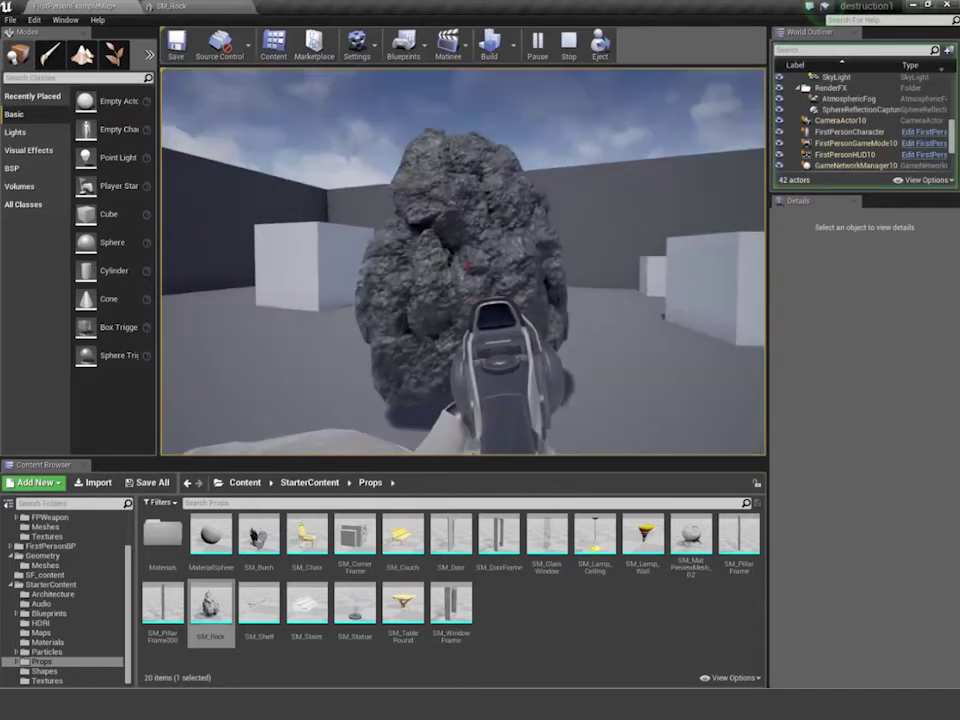
mouse_move(463, 260)
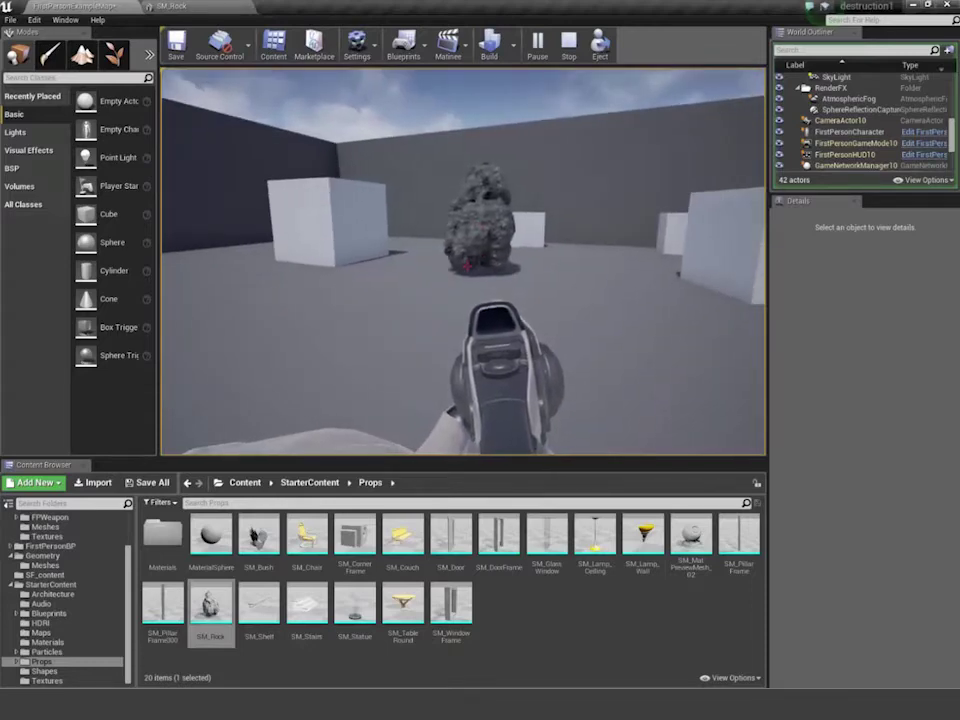
key(Escape)
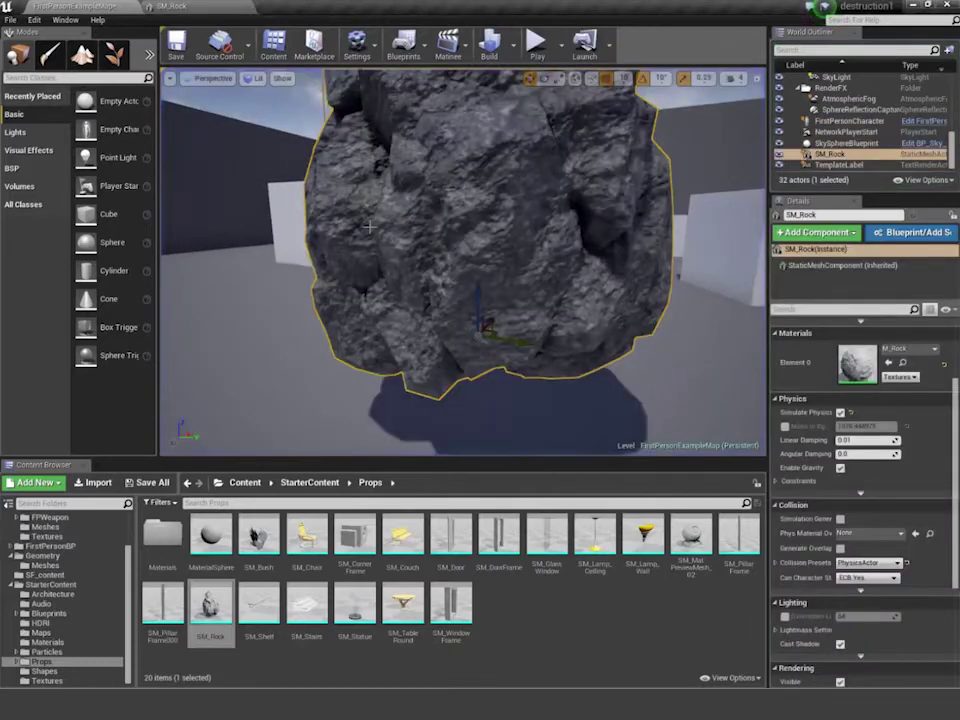
scroll(370, 227, down, 5)
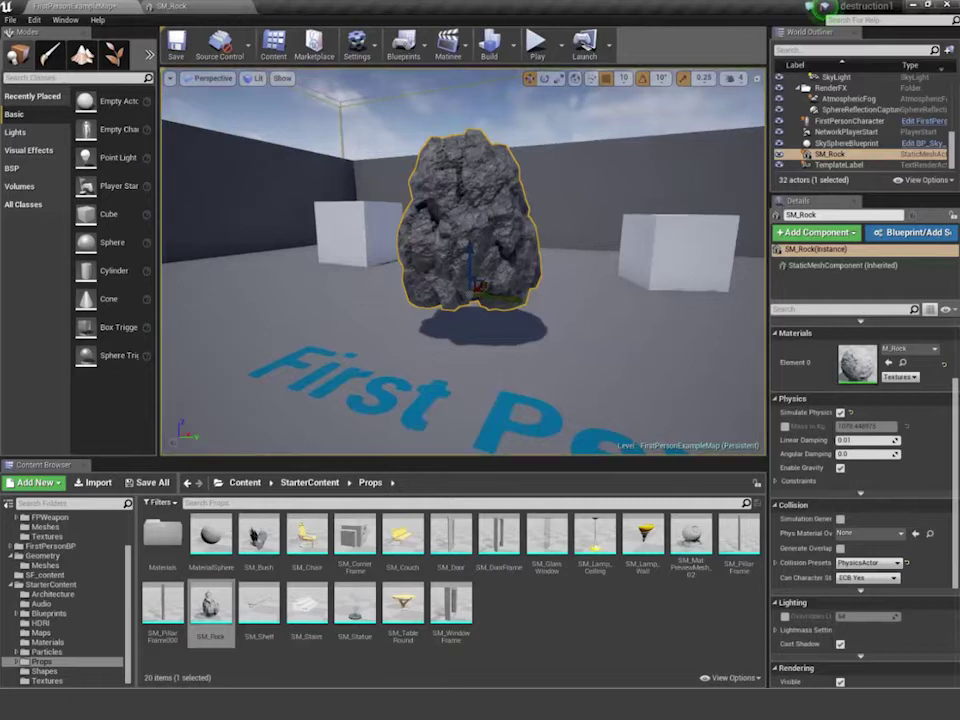
- Delete the existing 10DOP-X simplified collision hull from the SM_Rock mesh in its mesh editor
click(190, 8)
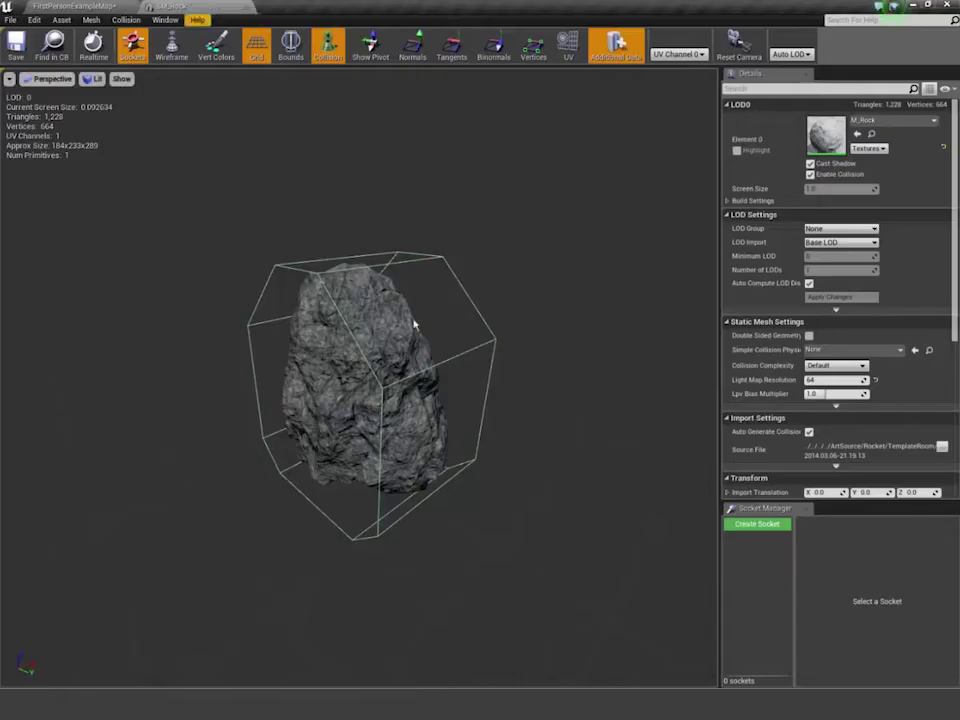
drag(420, 304, 462, 304)
click(463, 304)
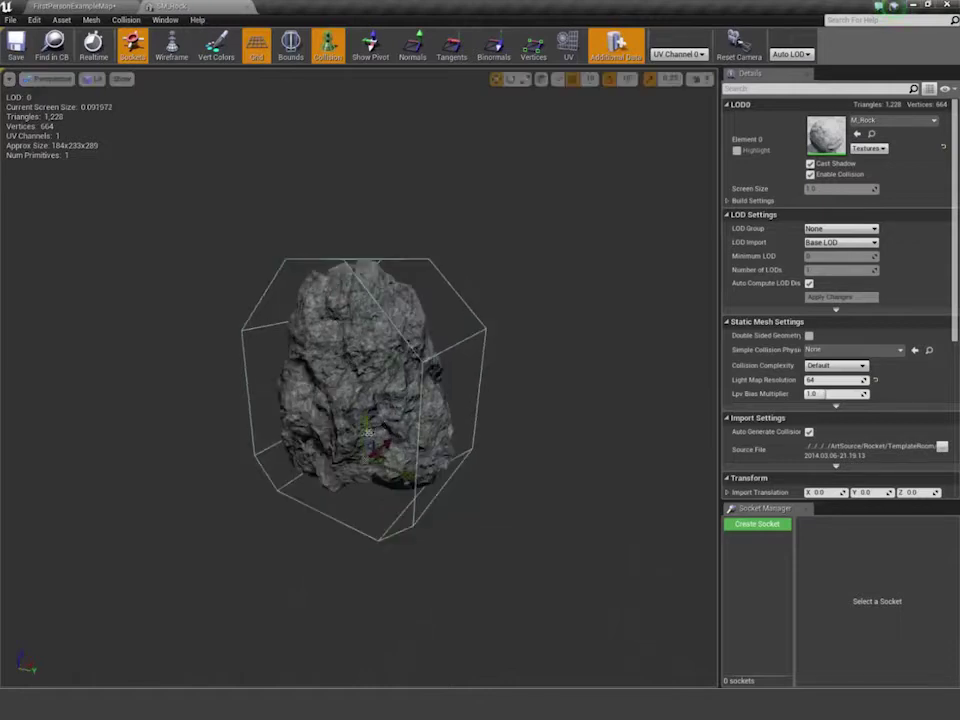
drag(366, 426, 393, 348)
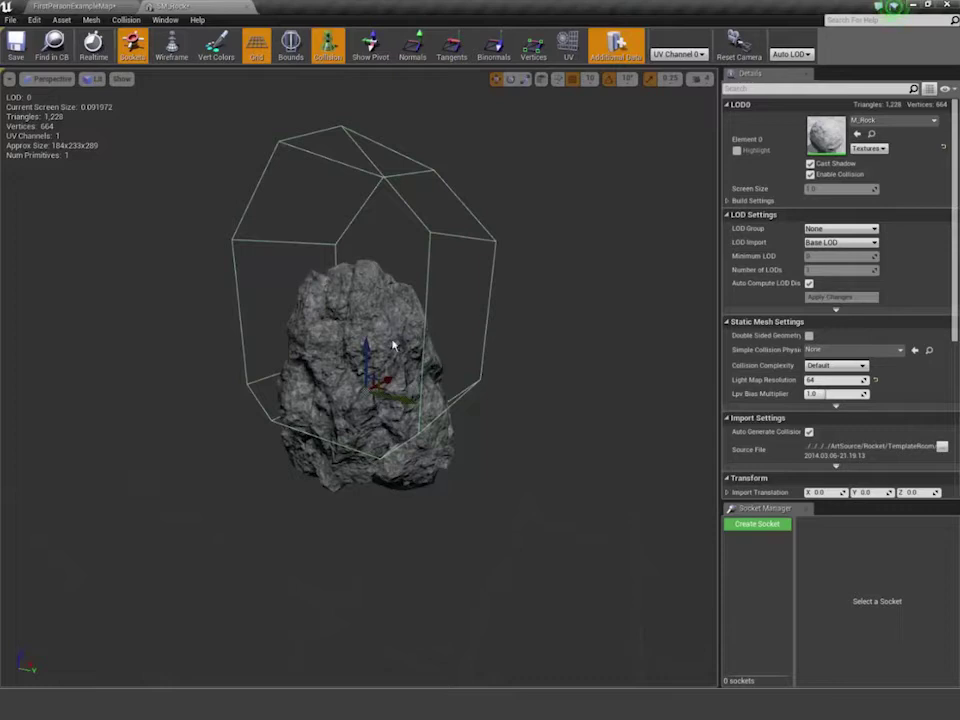
key(Delete)
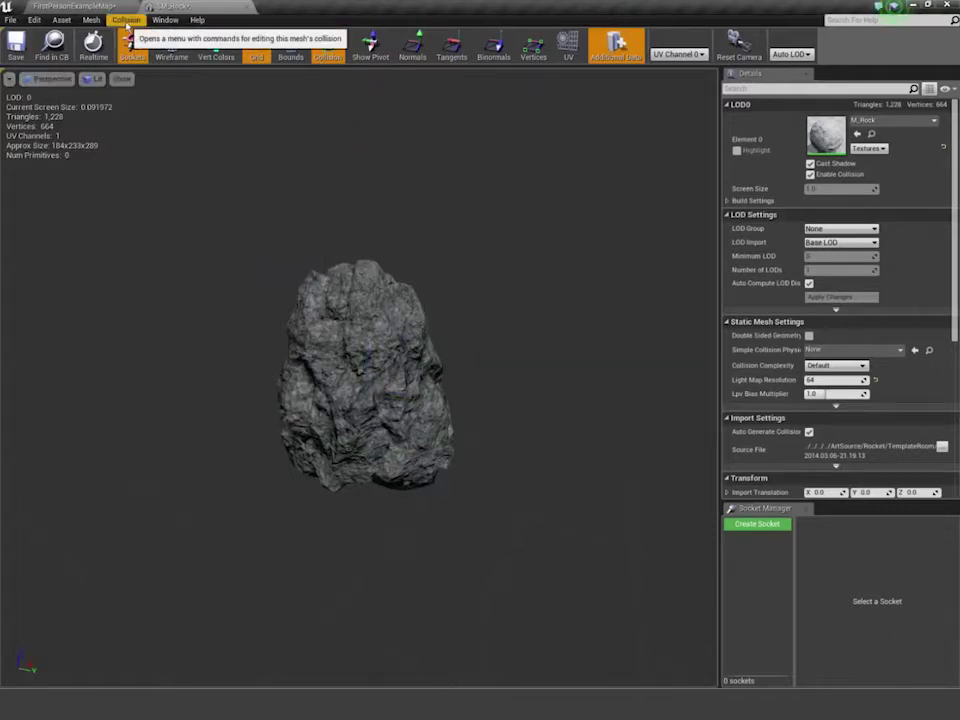
- Generate auto convex collision for the rock mesh with Accuracy 0.5 and Max Hull Verts 16
click(127, 21)
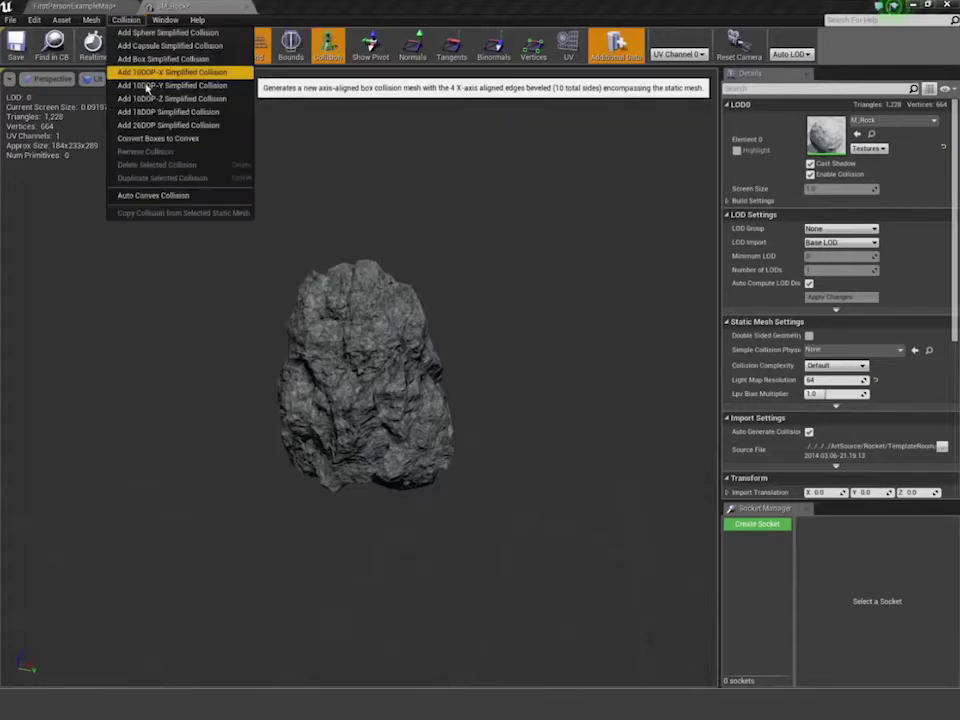
click(155, 197)
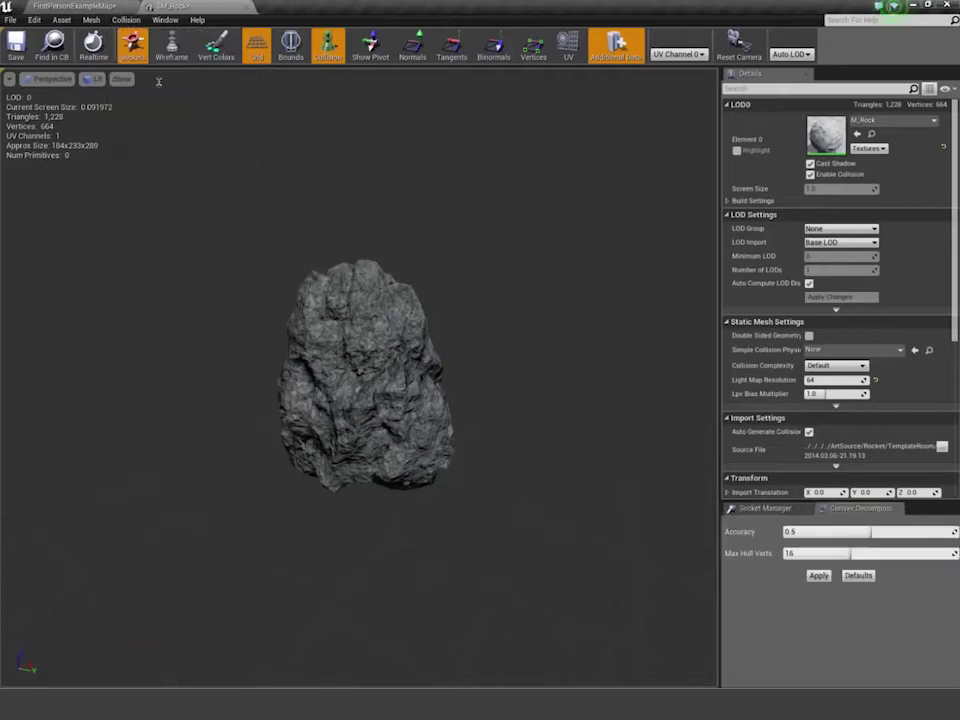
click(126, 20)
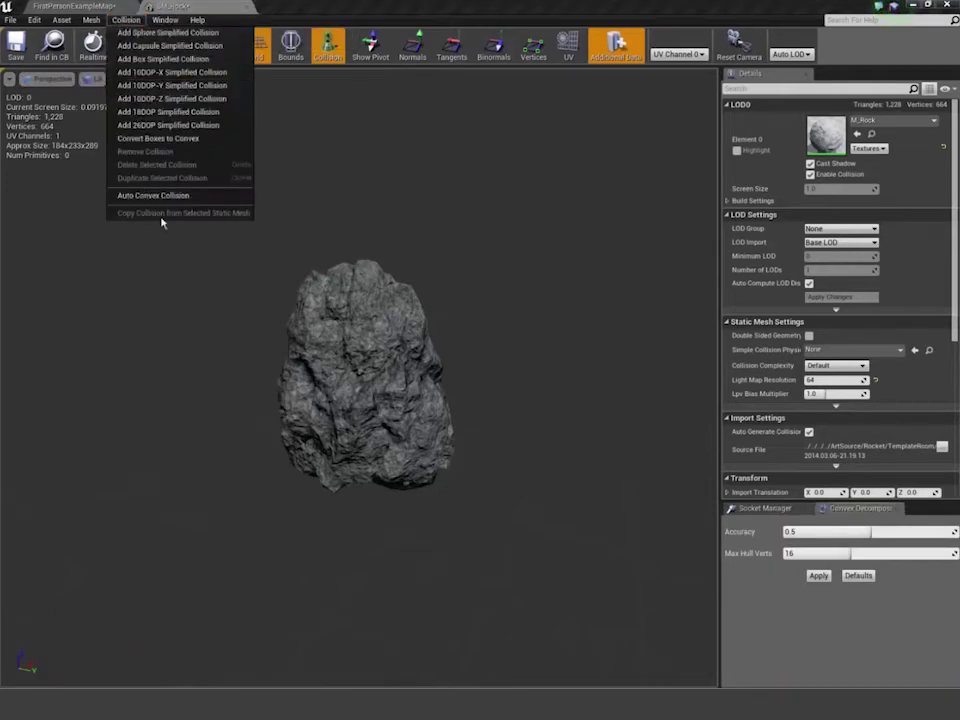
click(819, 577)
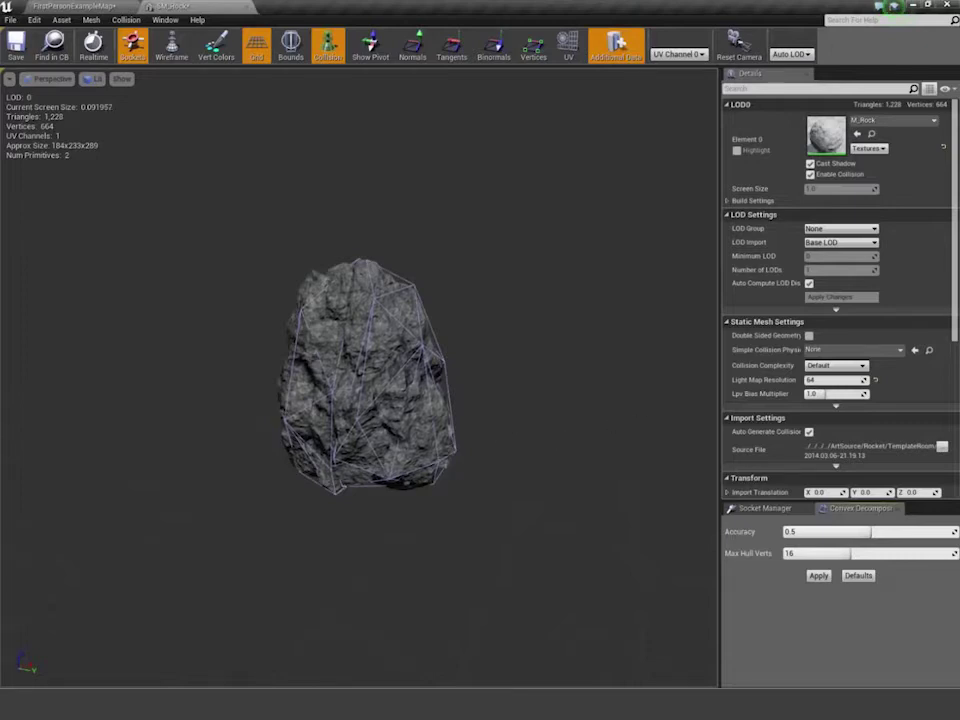
- Inspect from several sides how closely the convex collision hulls follow the rock's surface
drag(370, 470, 300, 470)
right_drag(300, 470, 300, 370)
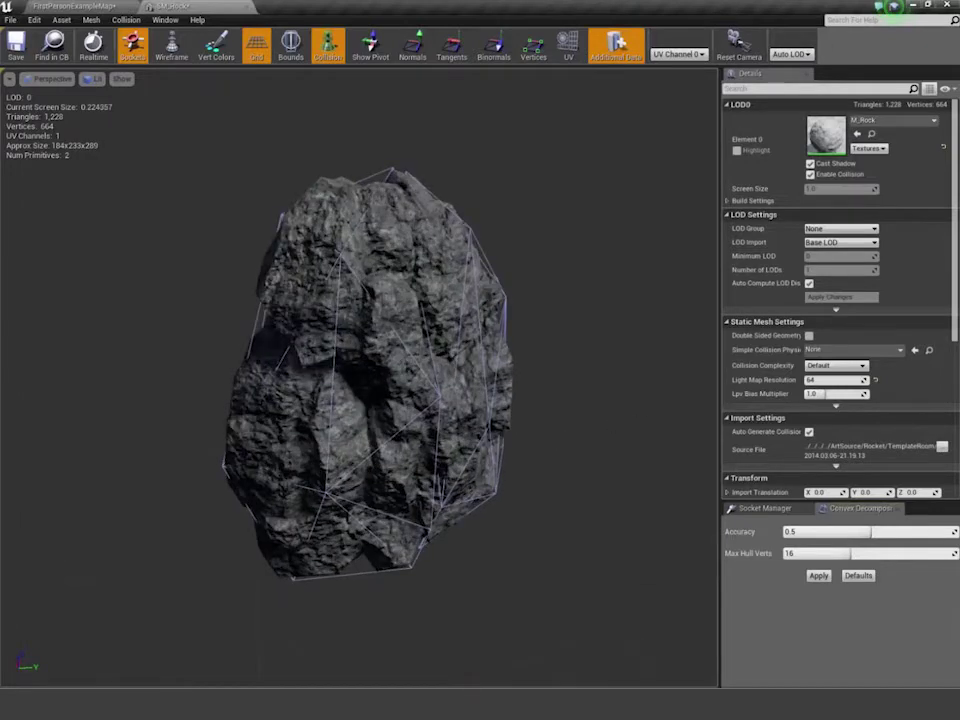
drag(300, 370, 200, 360)
drag(360, 380, 460, 410)
drag(360, 380, 440, 400)
drag(360, 380, 478, 370)
drag(504, 416, 434, 416)
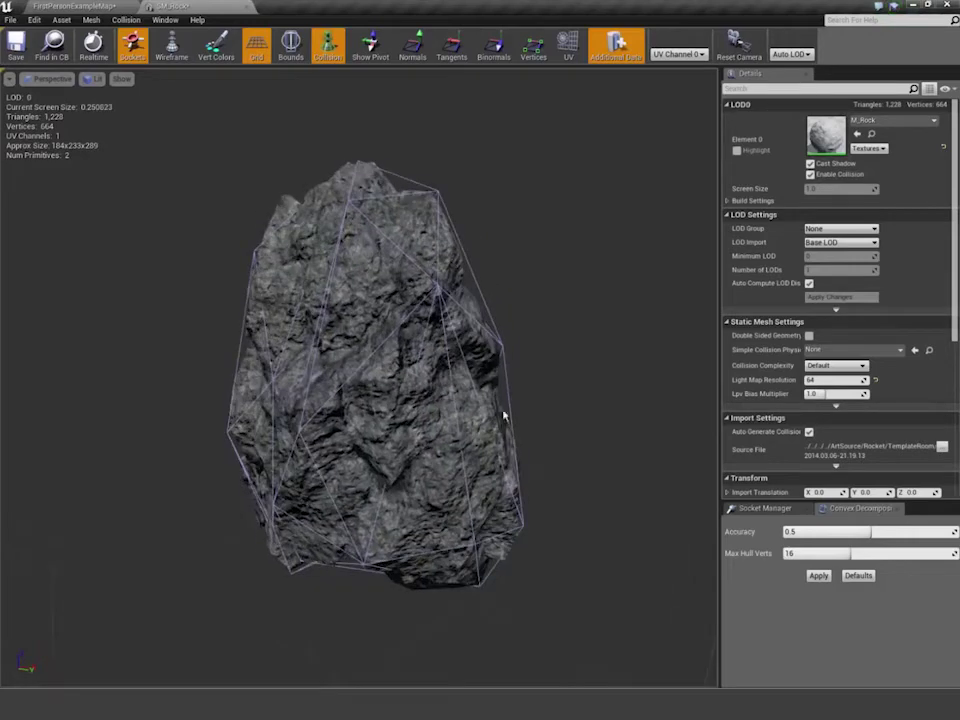
- Return to FirstPersonExampleMap, play the level, fire at the rock to test the convex collision, and end the session
click(93, 8)
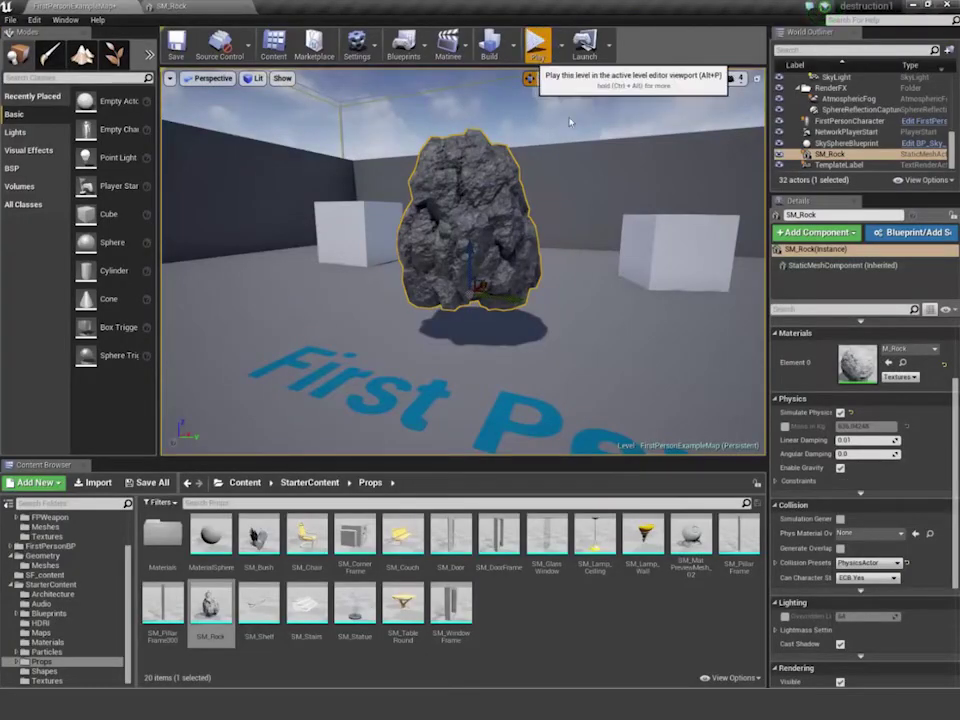
click(537, 44)
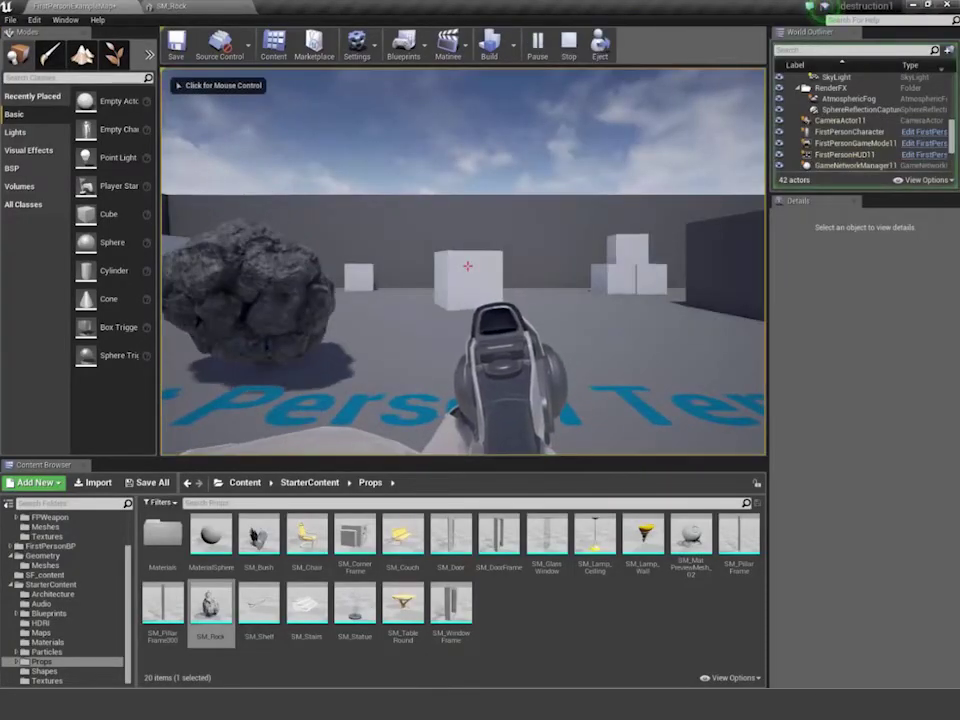
click(468, 266)
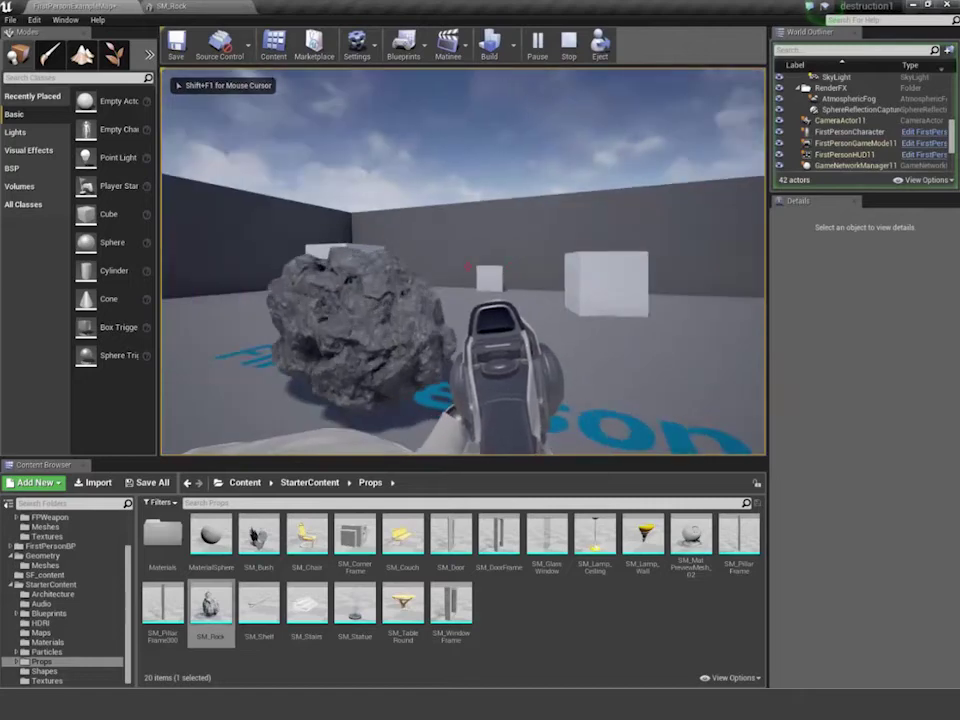
click(468, 266)
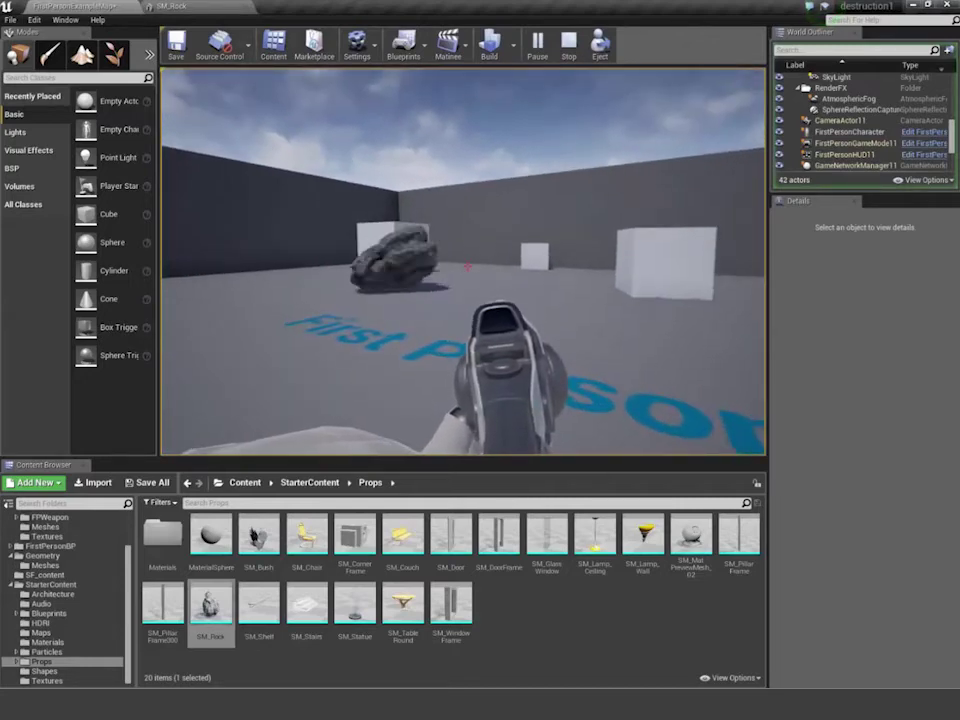
key(w)
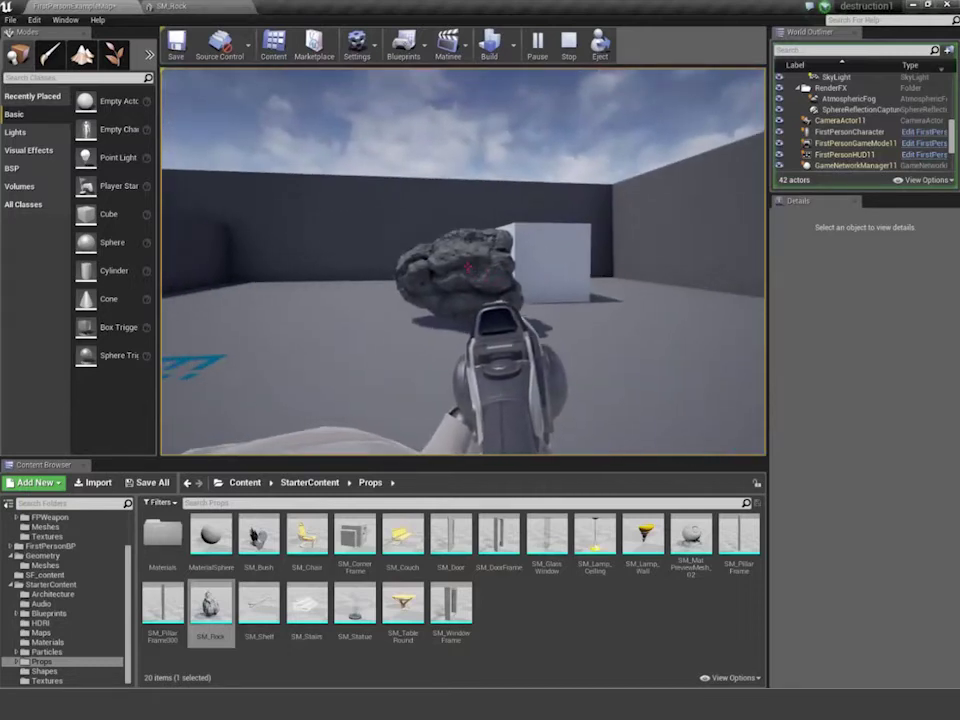
key(Escape)
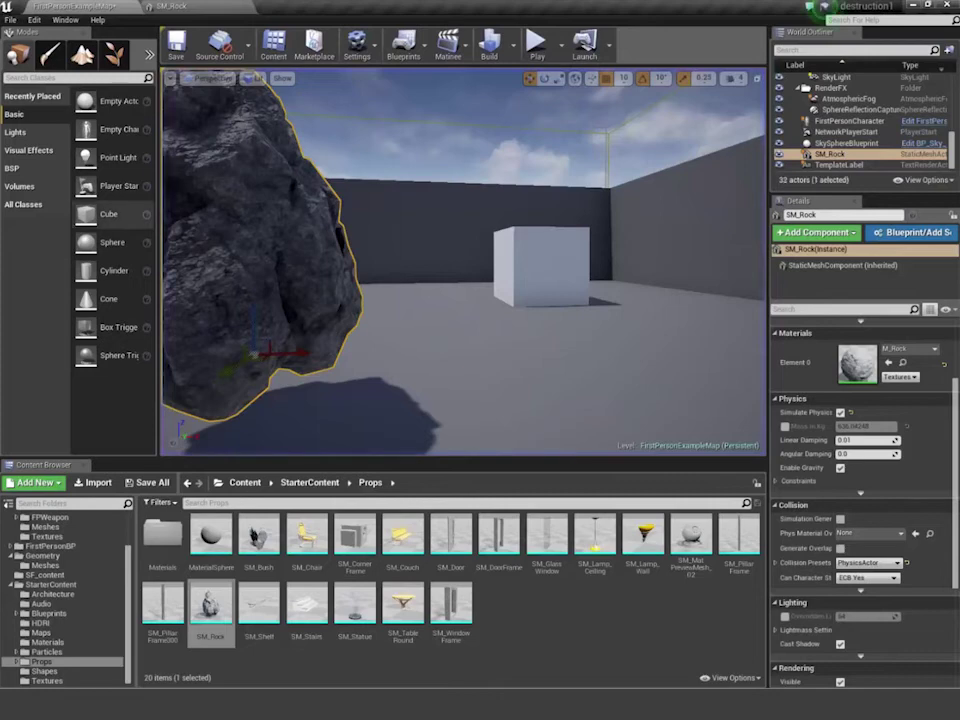
- Review the placed SM_Rock's physics, collision and rendering properties, including its position and rotation lock constraints
key(f)
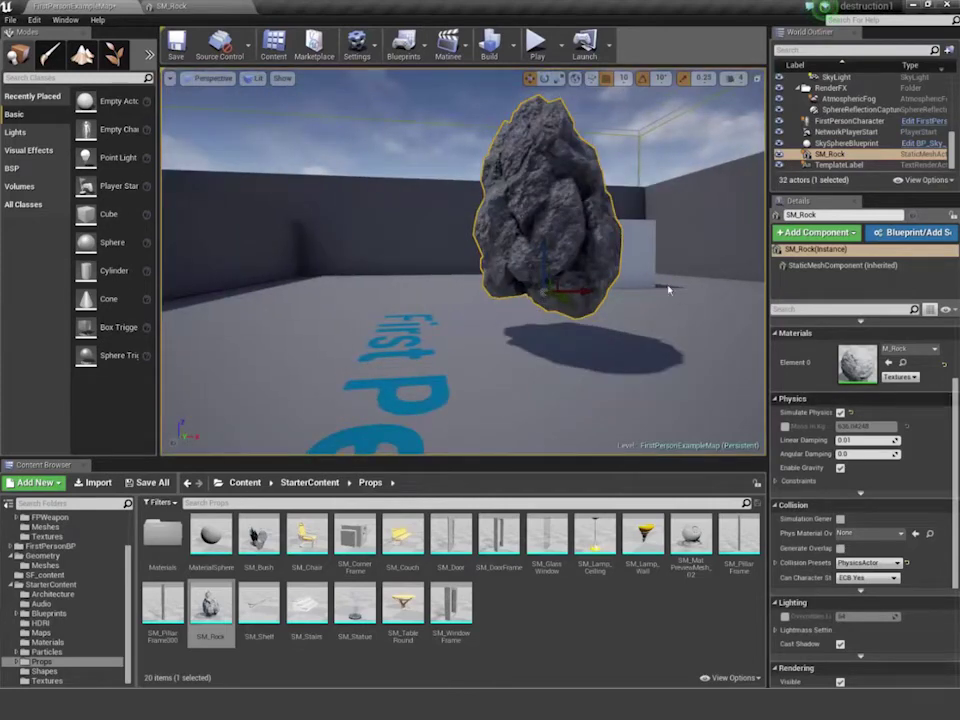
scroll(915, 500, down, 1)
scroll(915, 500, down, 1)
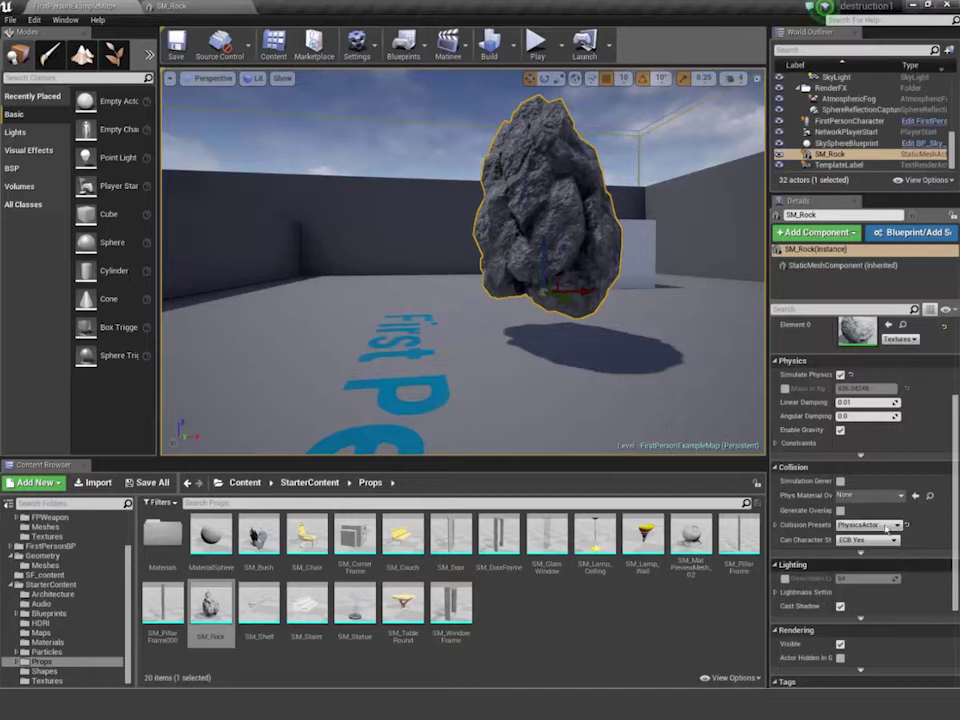
scroll(864, 473, up, 2)
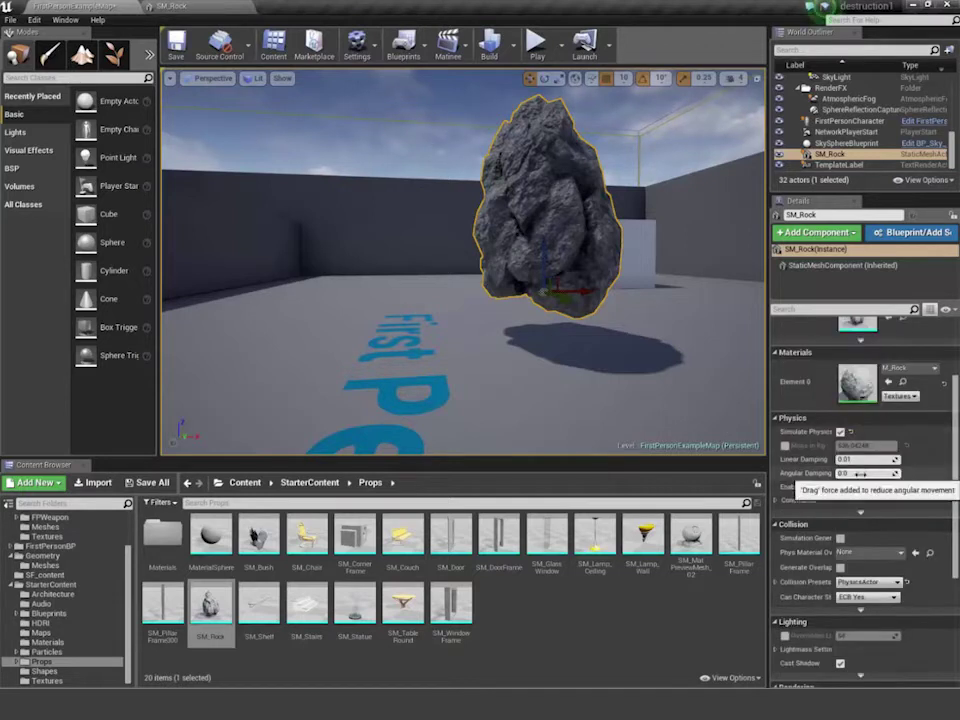
scroll(843, 590, down, 2)
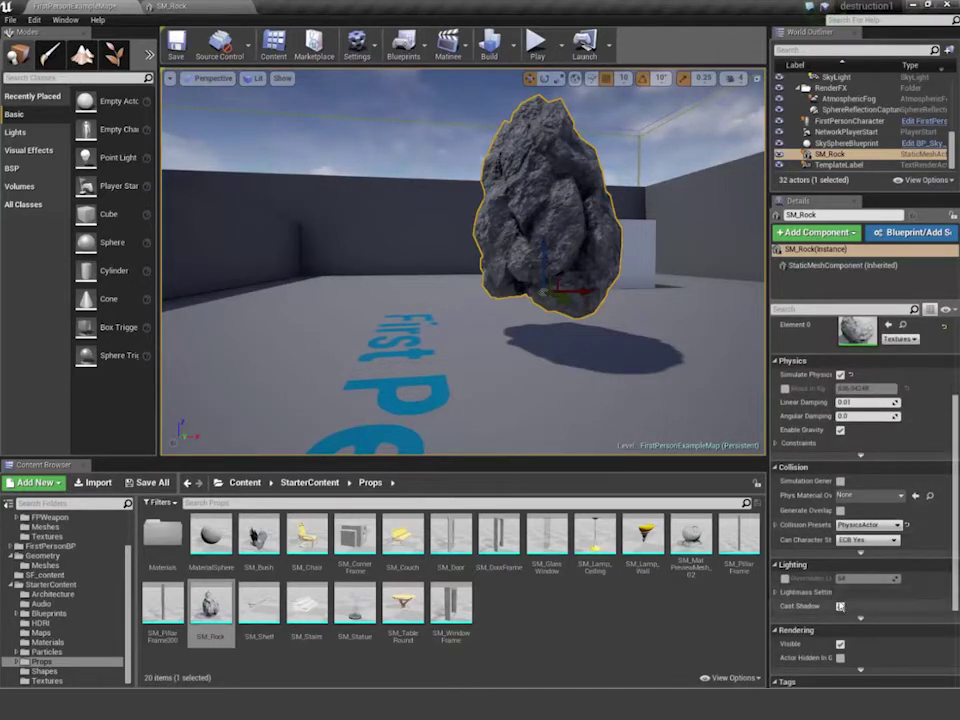
scroll(843, 600, down, 4)
scroll(838, 607, up, 3)
scroll(838, 600, up, 4)
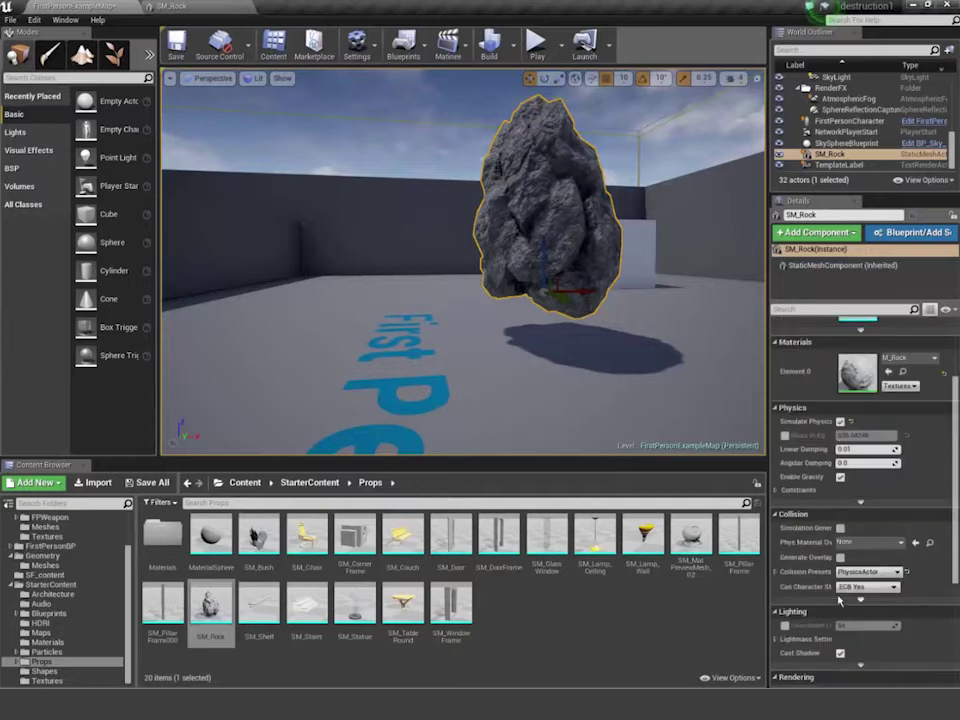
click(840, 459)
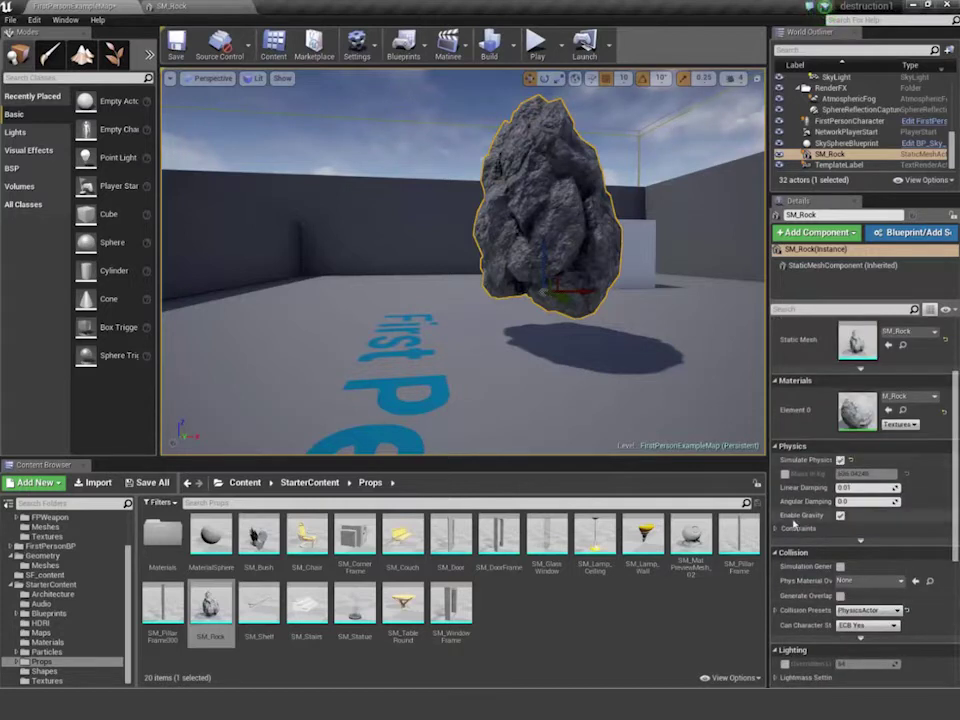
click(798, 527)
scroll(823, 571, down, 1)
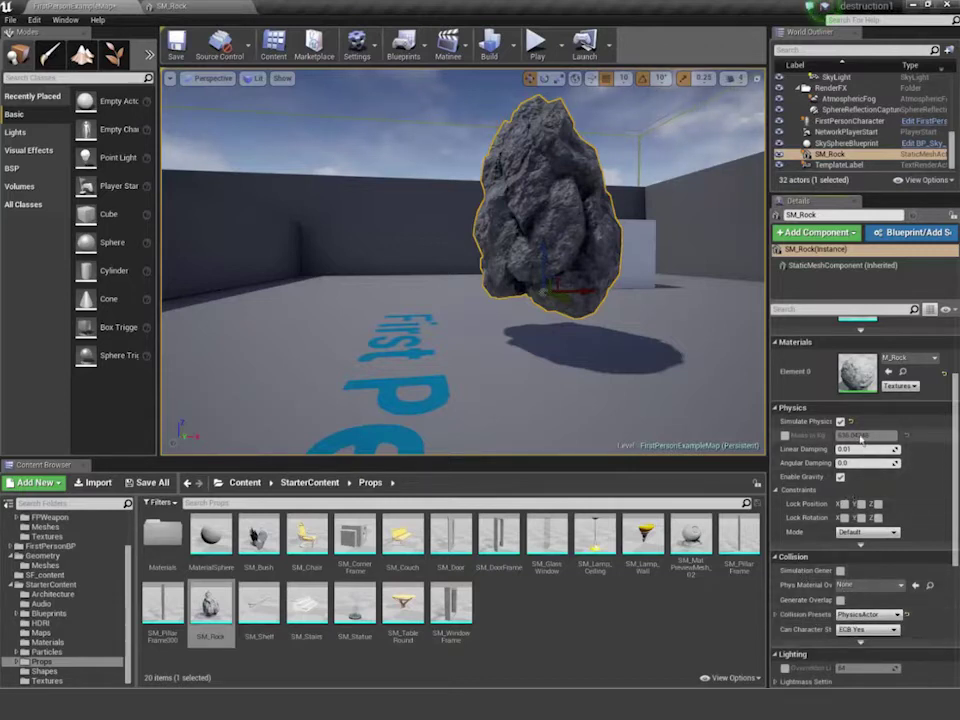
- Enable the mass override on the placed SM_Rock and set its mass to 4000000 kg
click(785, 436)
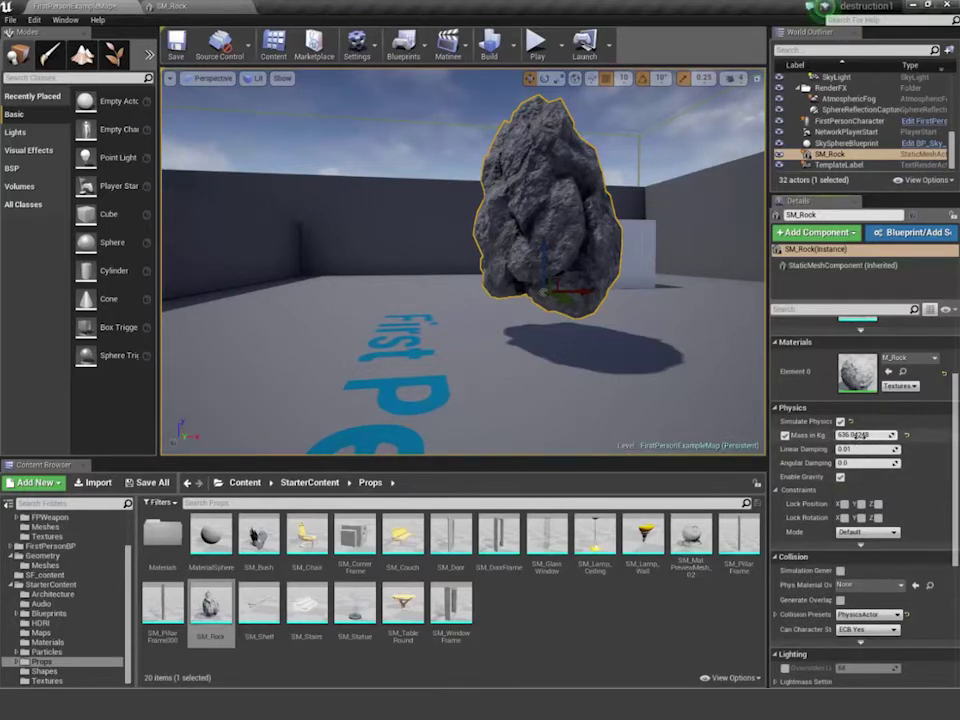
click(862, 436)
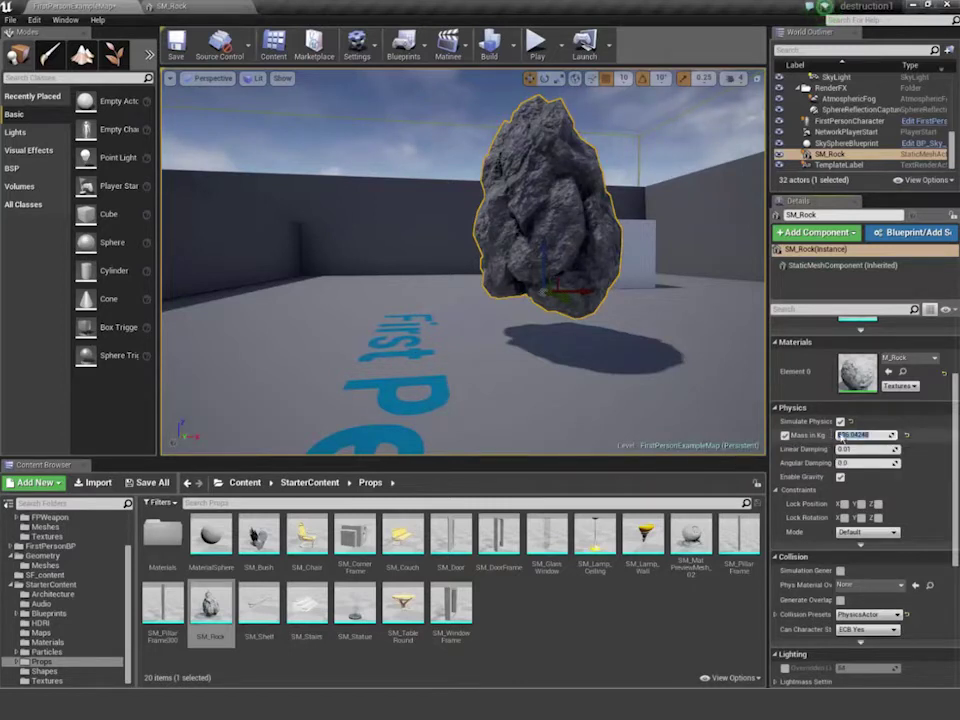
text(4000000)
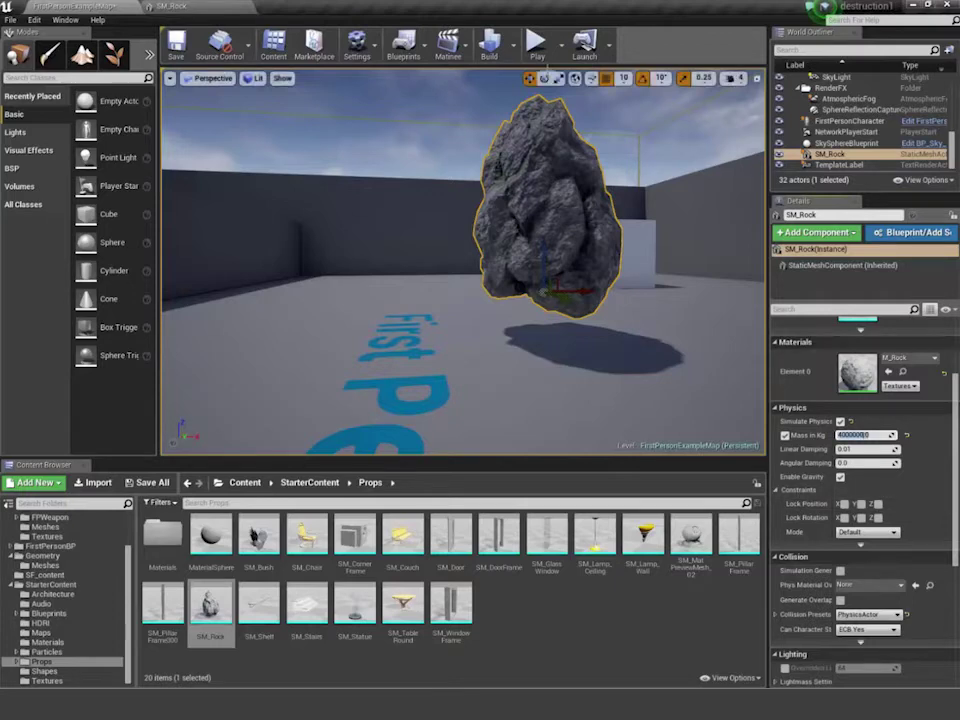
- Play the level, walk up against the heavy rock to test whether it can be pushed, and end the session
click(537, 42)
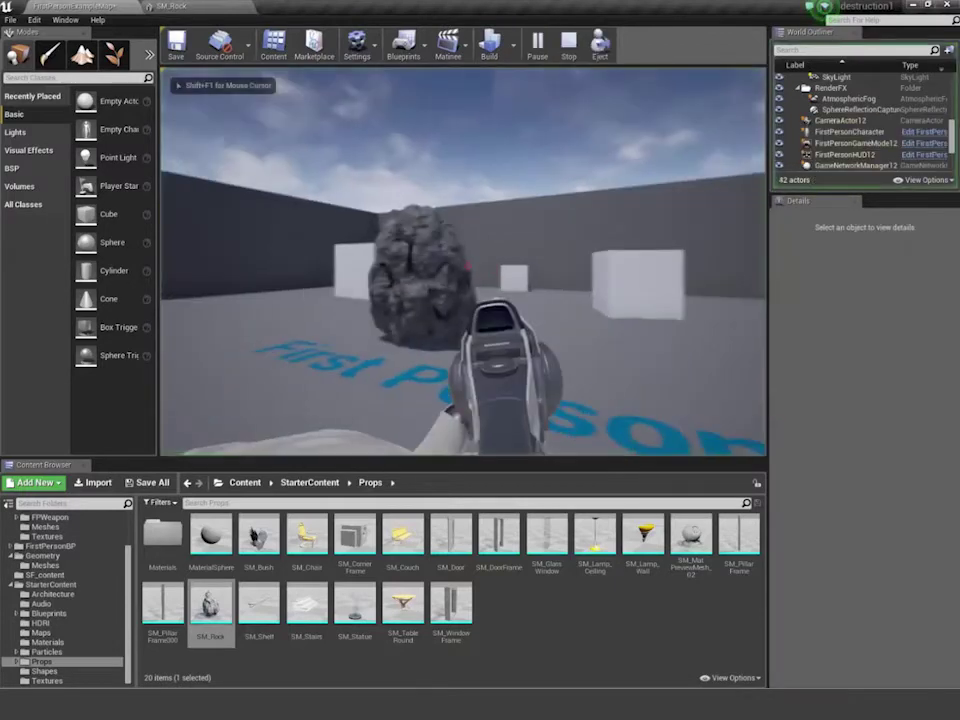
key(s)
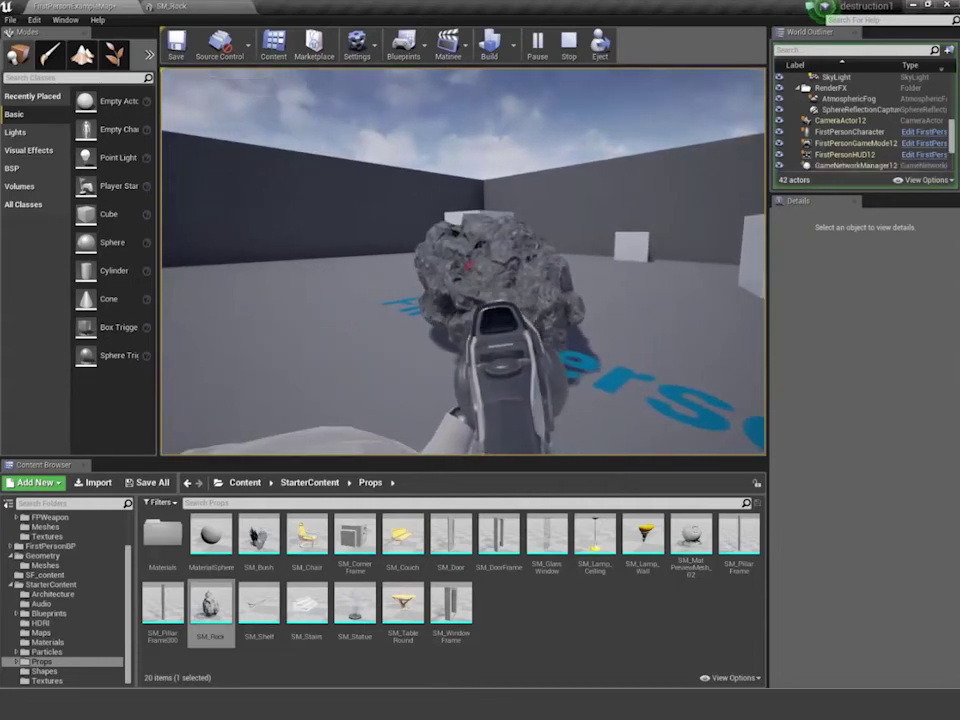
key(w)
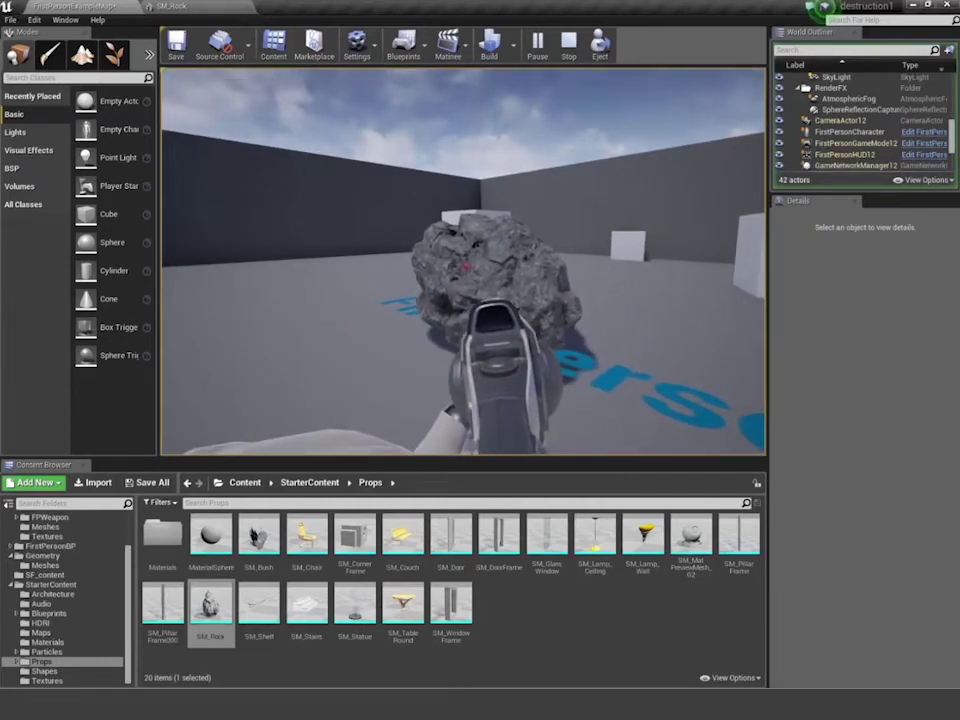
key(s)
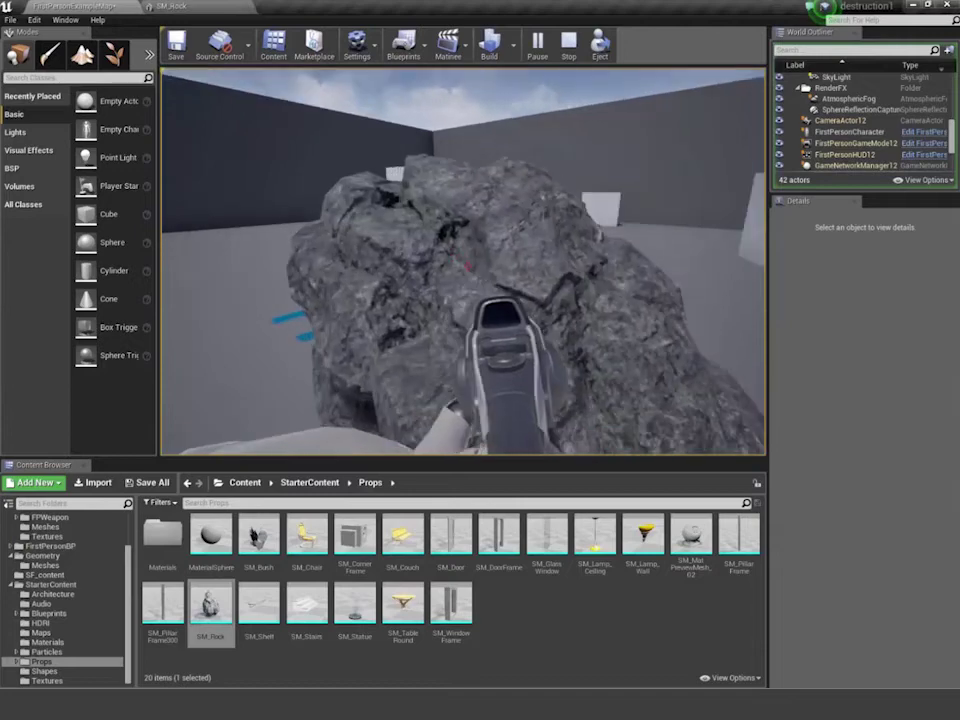
key(Escape)
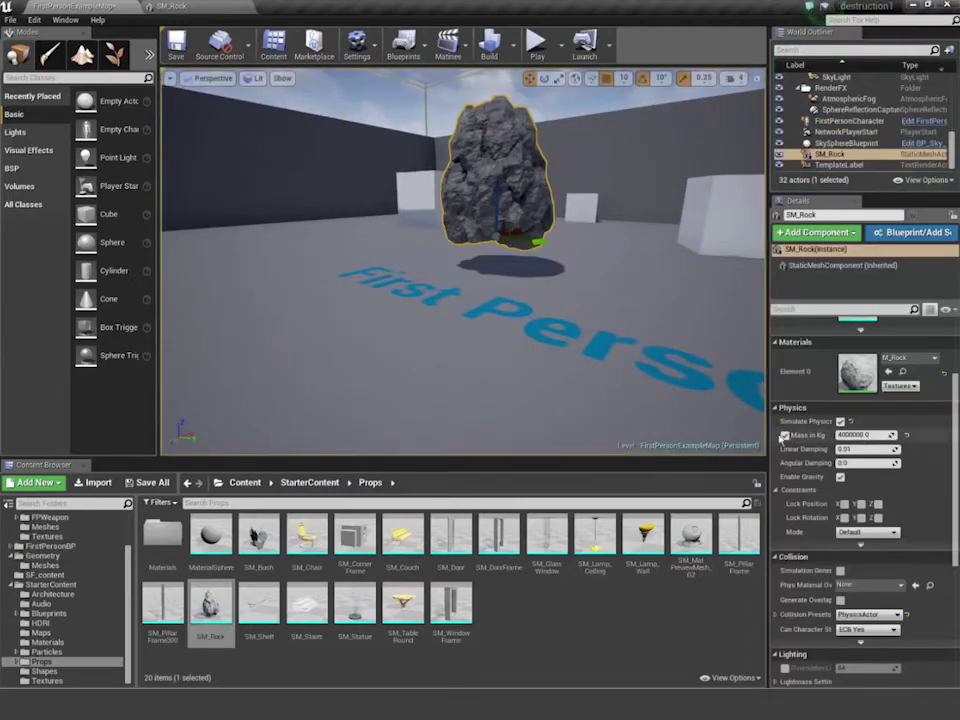
- Reset the rock's mass to the default 100 kg, play the level, and fire at the rock to test the lighter mass
click(907, 436)
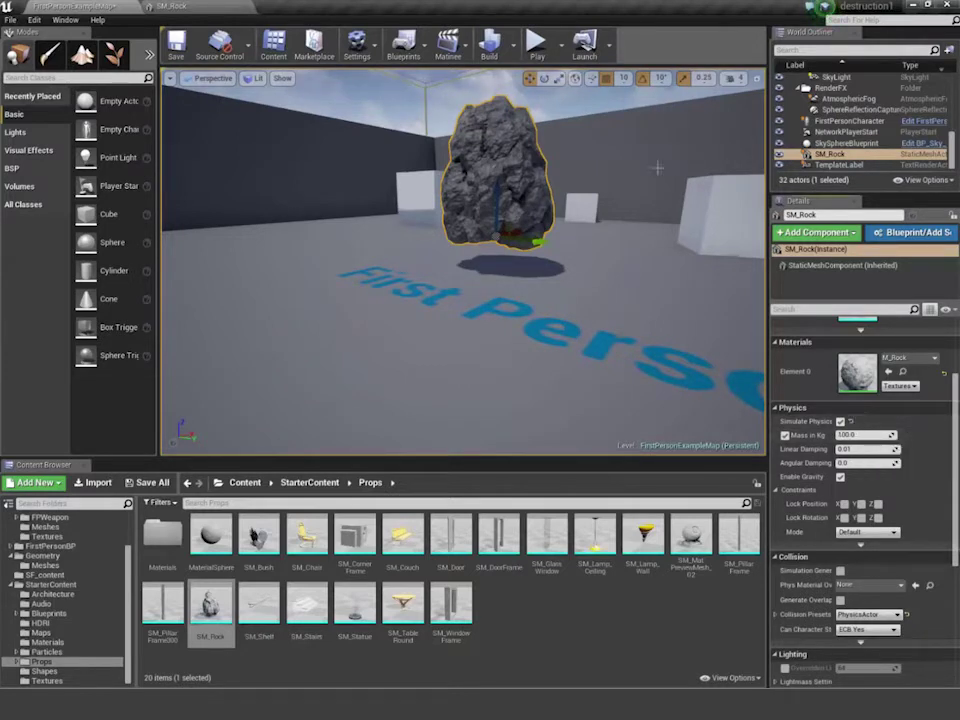
click(525, 190)
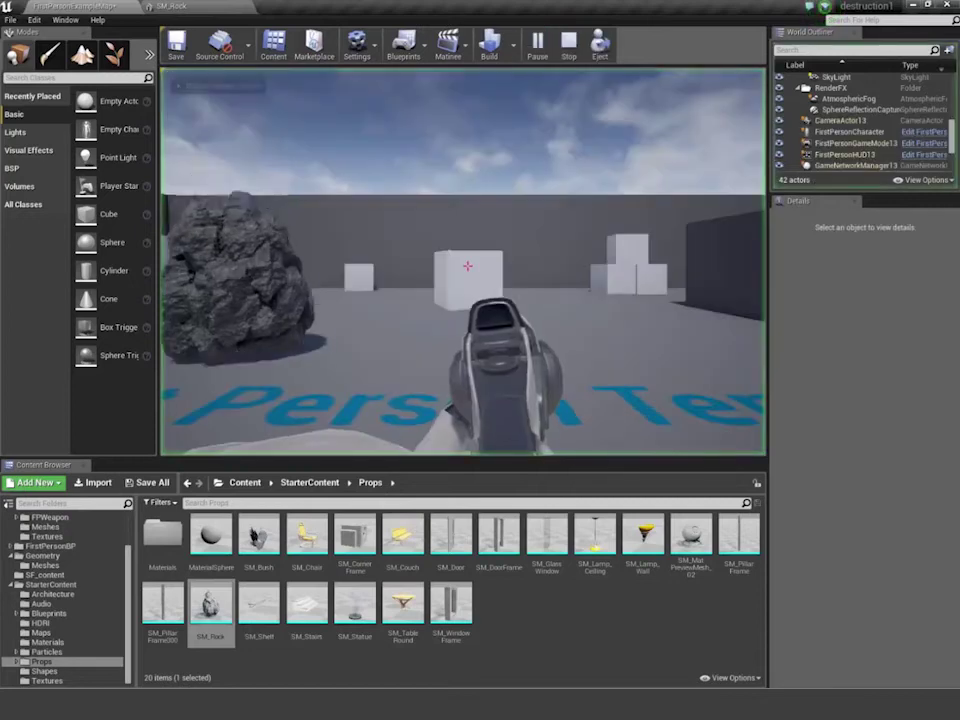
click(467, 266)
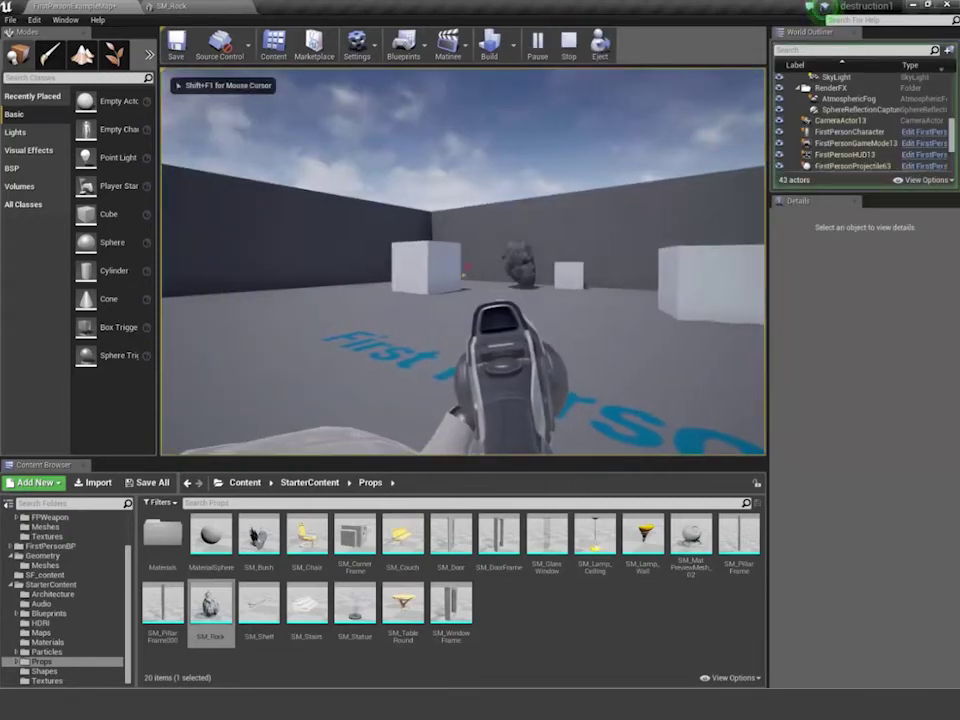
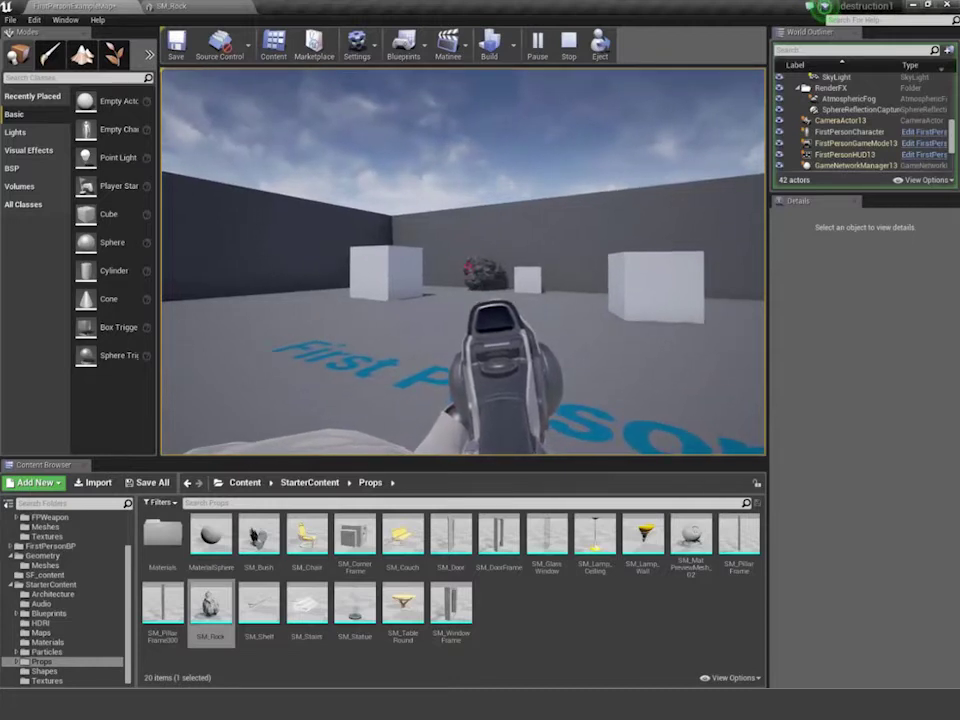
- Walk toward the lighter rock in the running level and view how it rests beside the arena's cubes
key(w)
key(w)
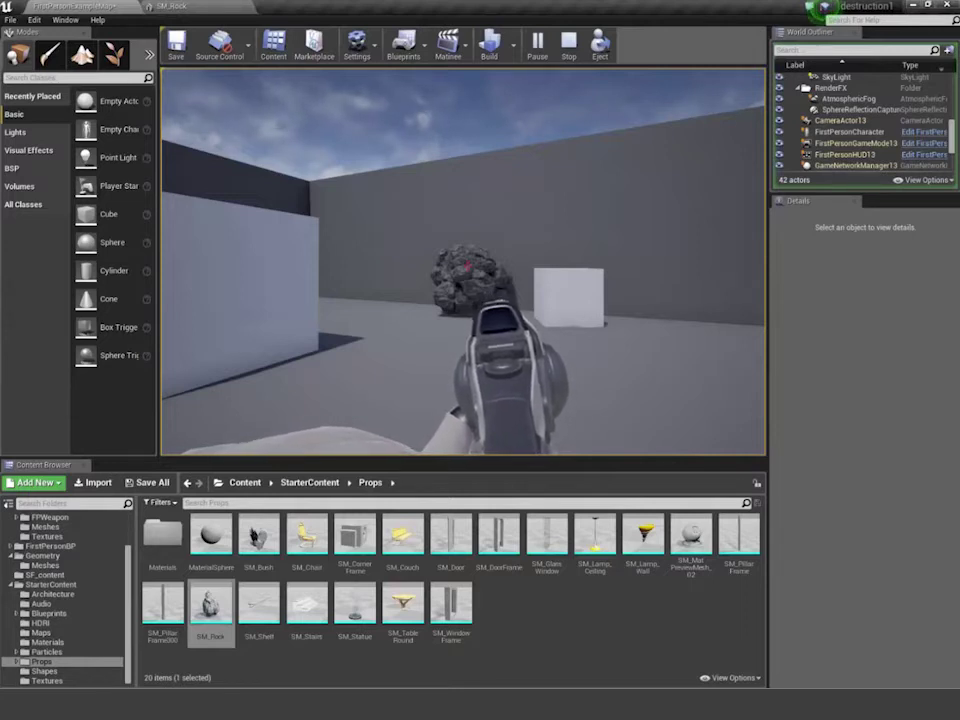
key(w)
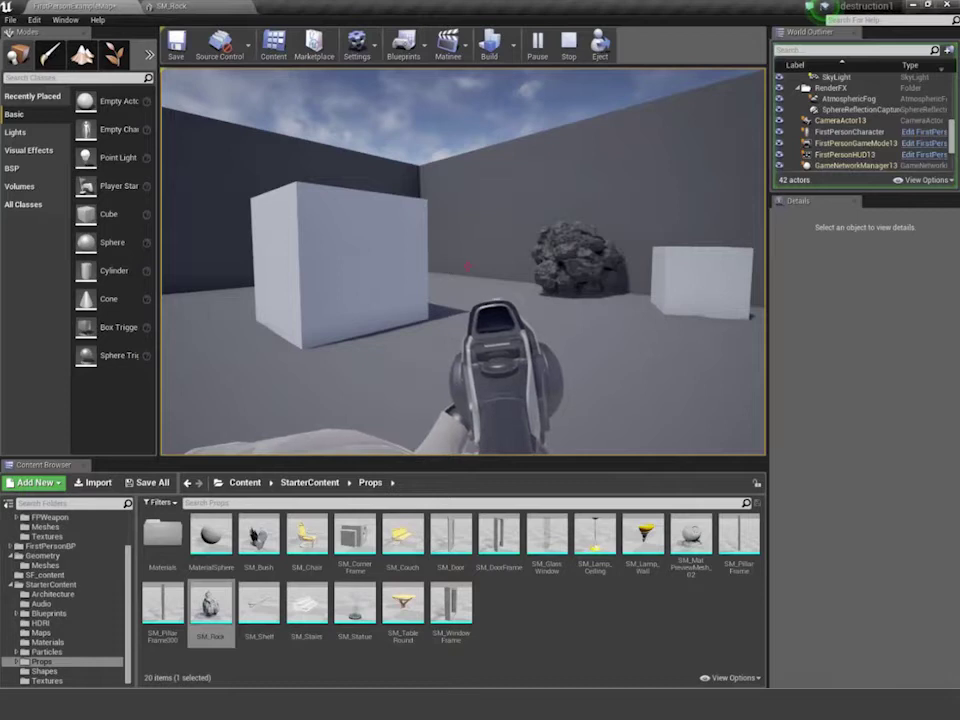
mouse_move(480, 264)
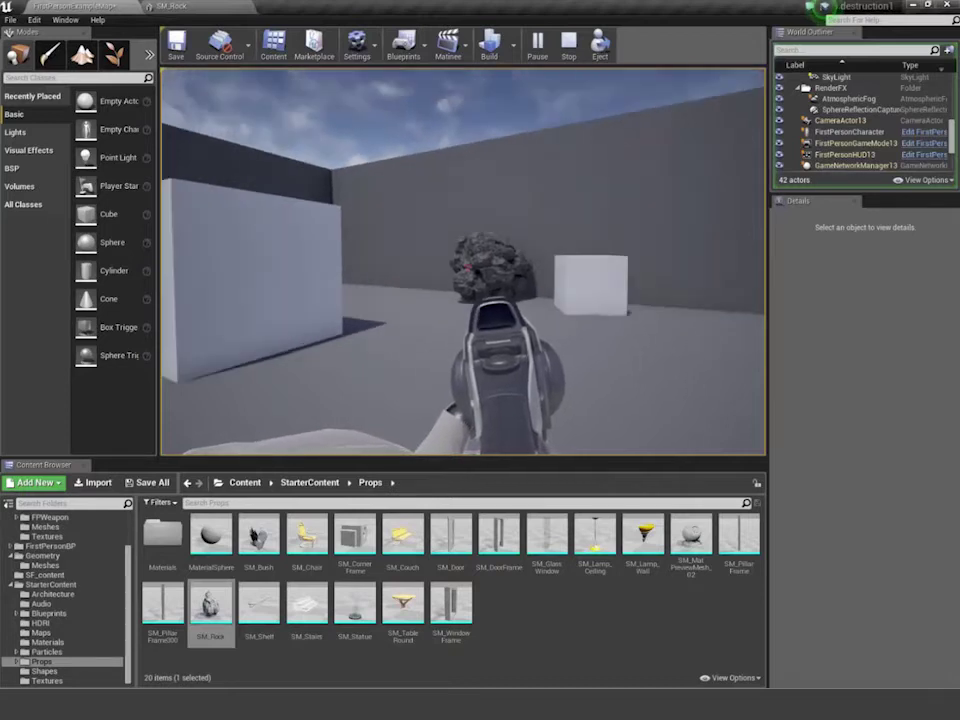
key(w)
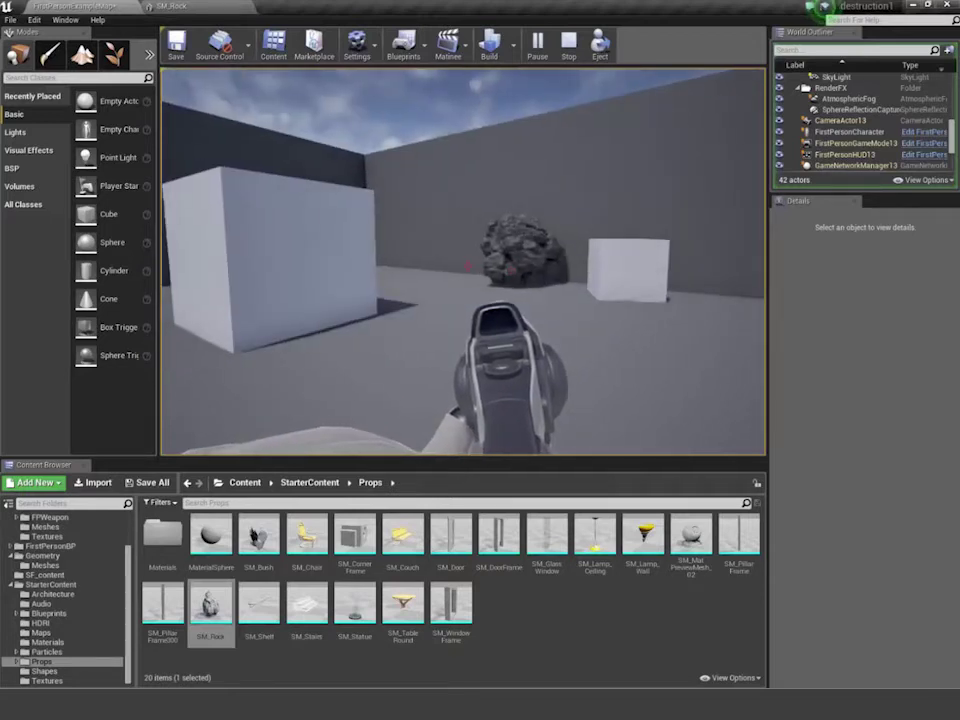
key(s)
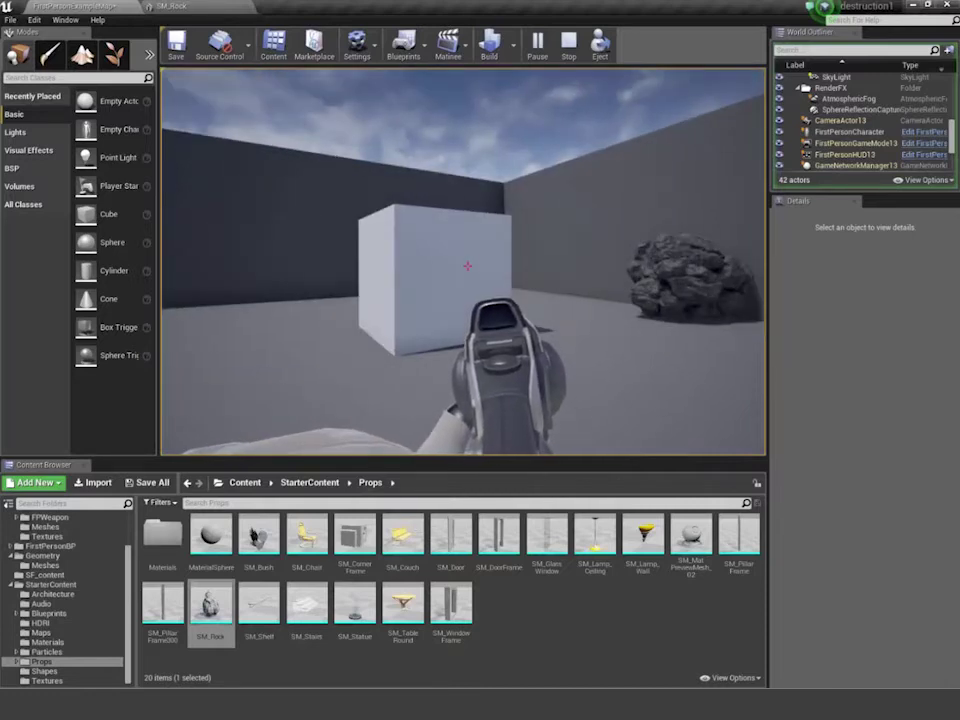
- Walk up to the white cubes in the arena to examine them as destruction candidates, and end the play session
key(w)
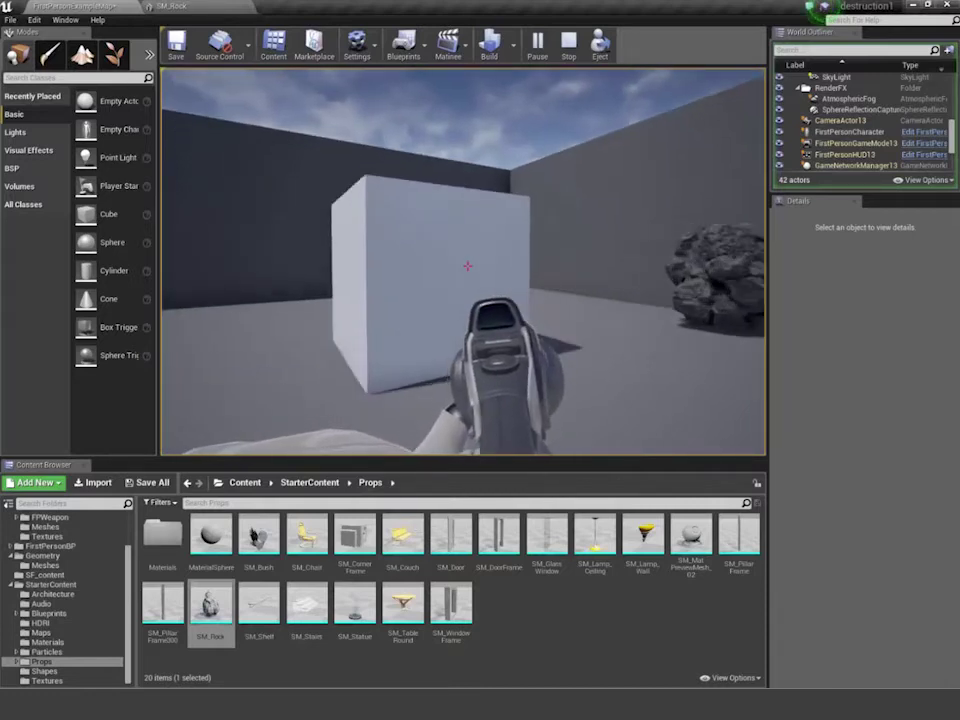
key(w)
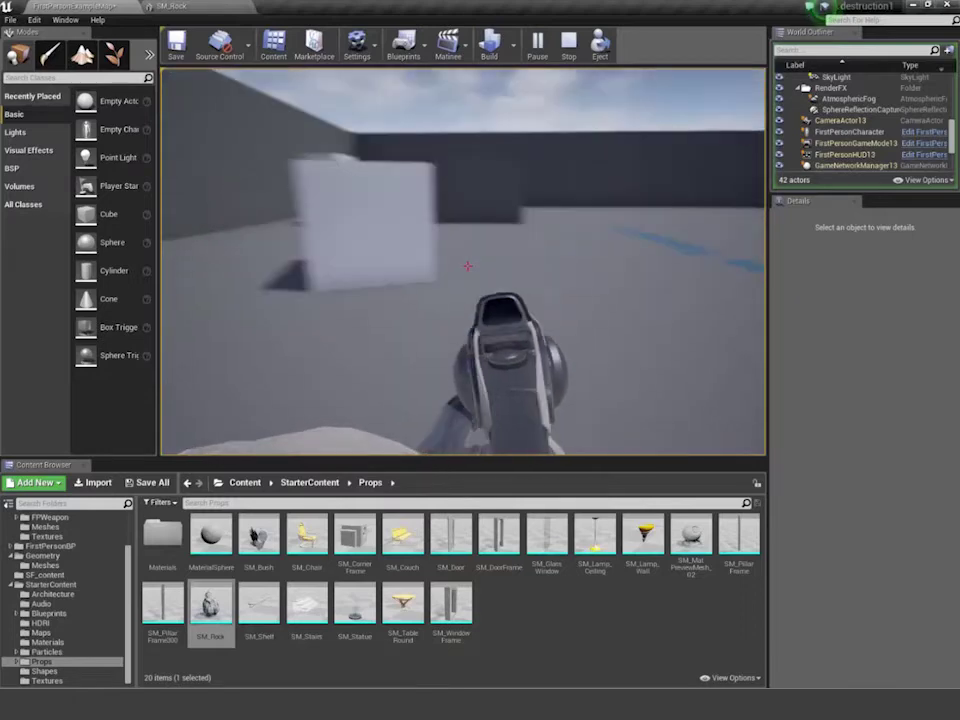
key(w)
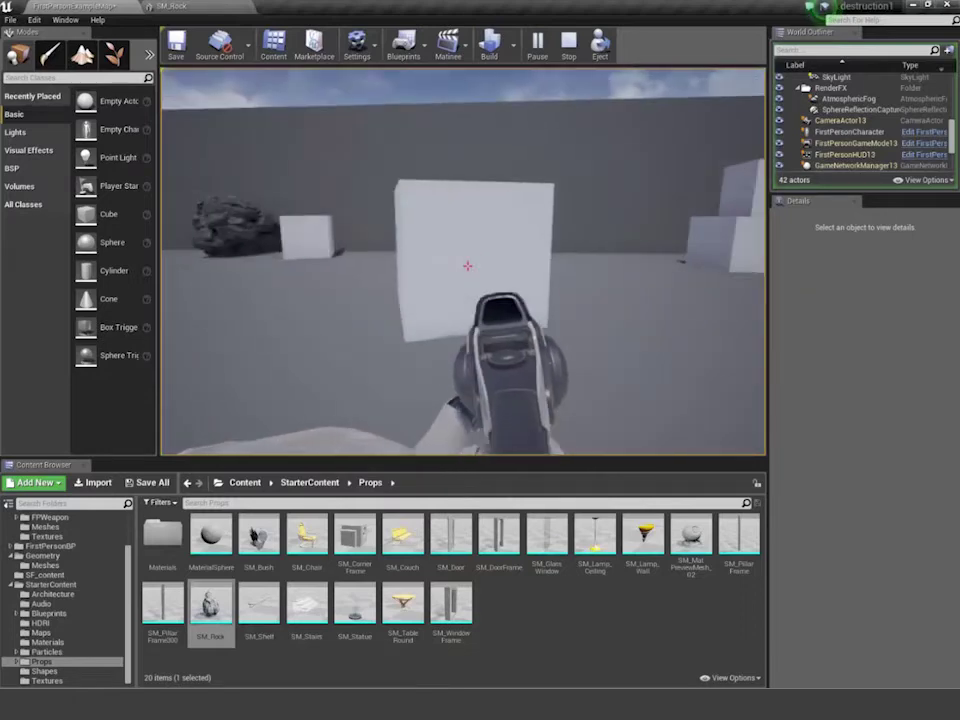
key(w)
key(s)
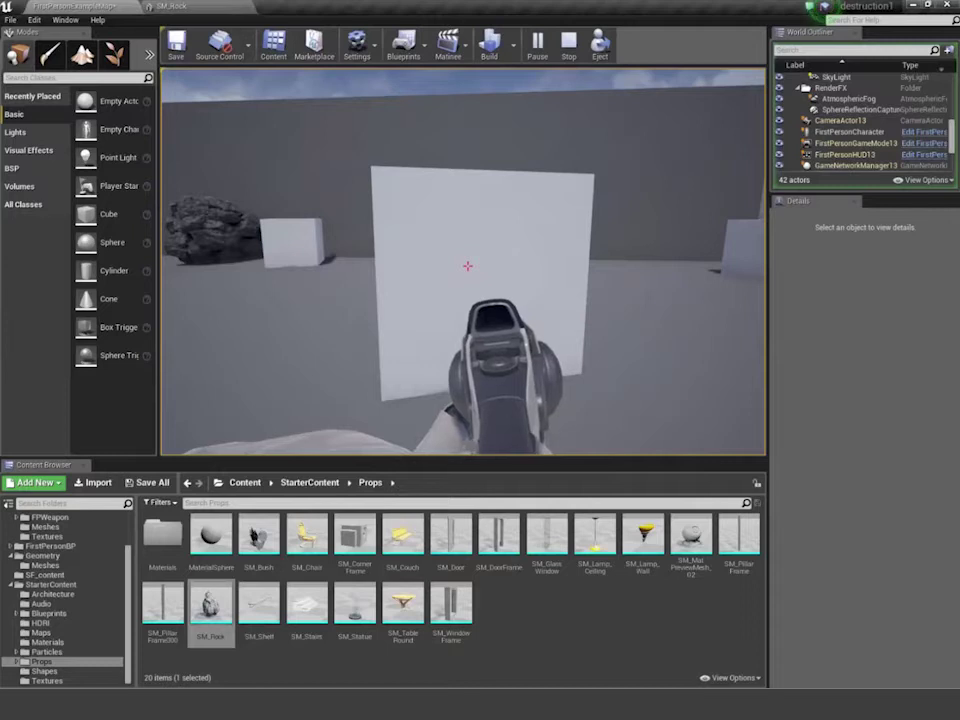
key(Escape)
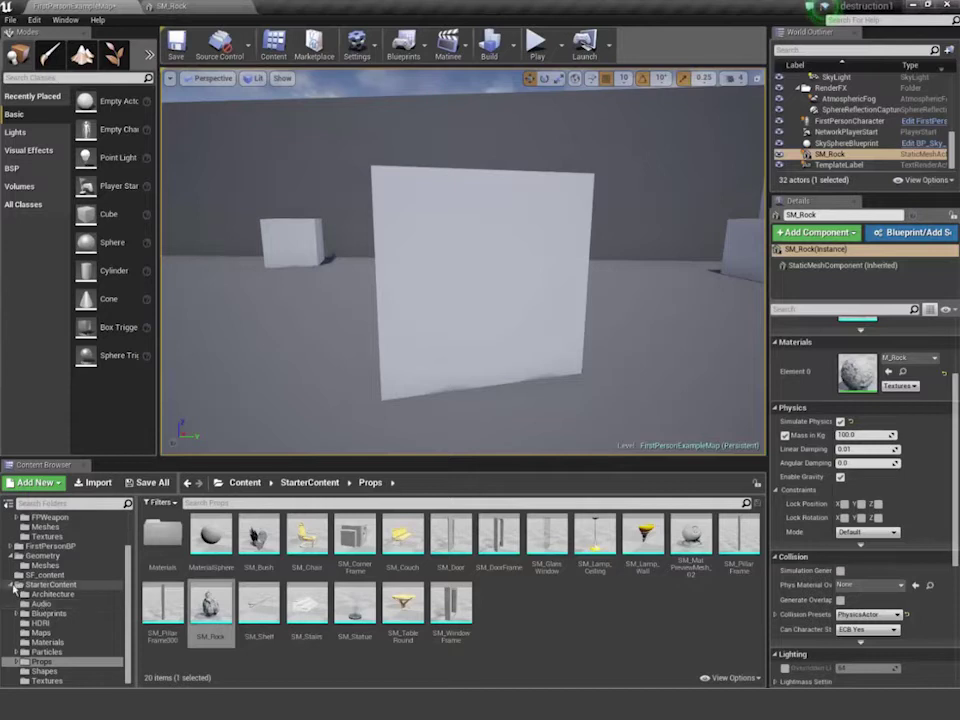
- Create a destructible mesh from the 1M_Cube_Chamfer static mesh in the Geometry/Meshes folder
click(14, 588)
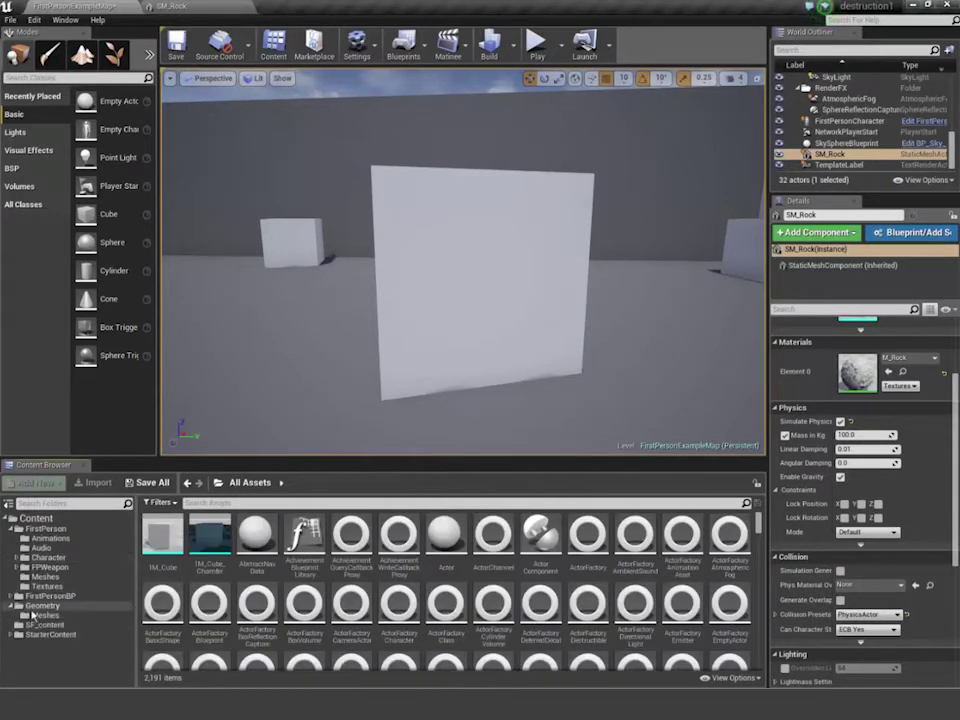
click(35, 615)
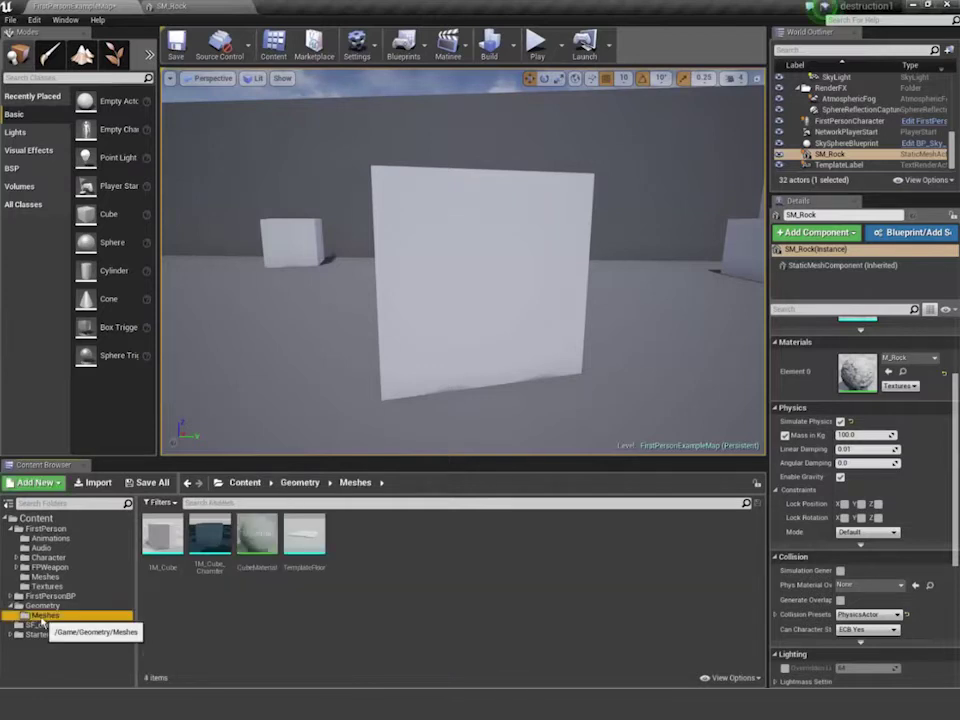
click(214, 545)
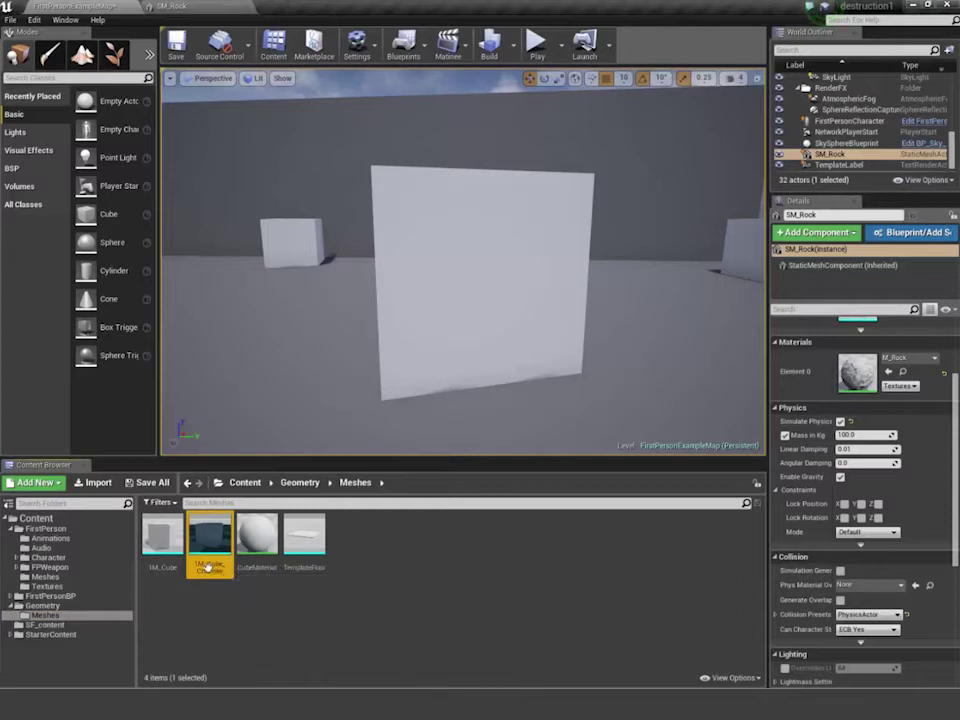
mouse_move(211, 536)
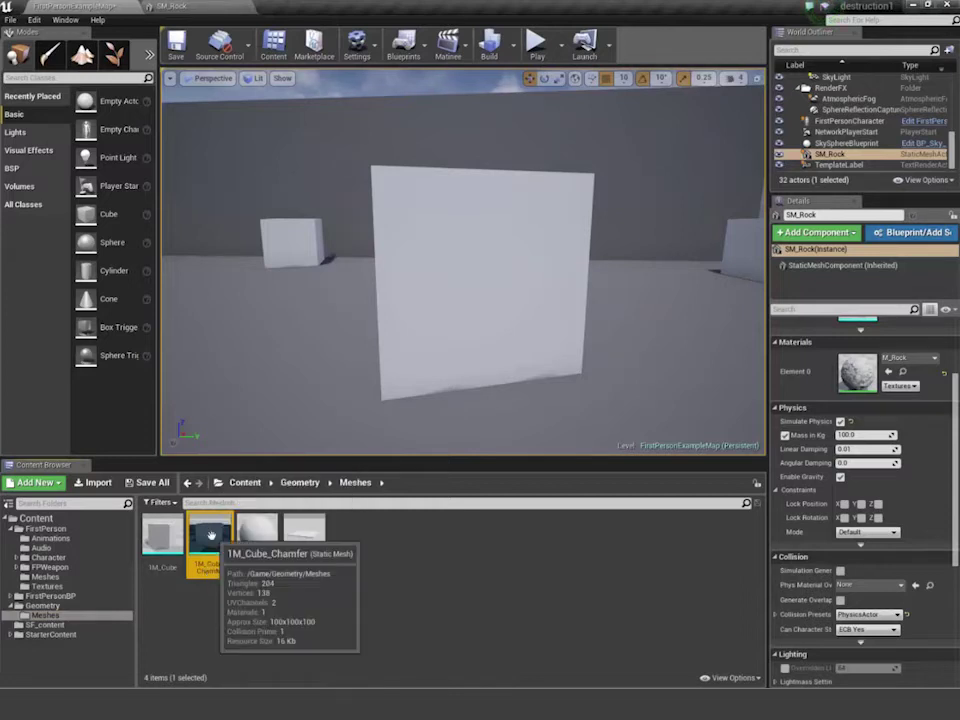
right_click(211, 536)
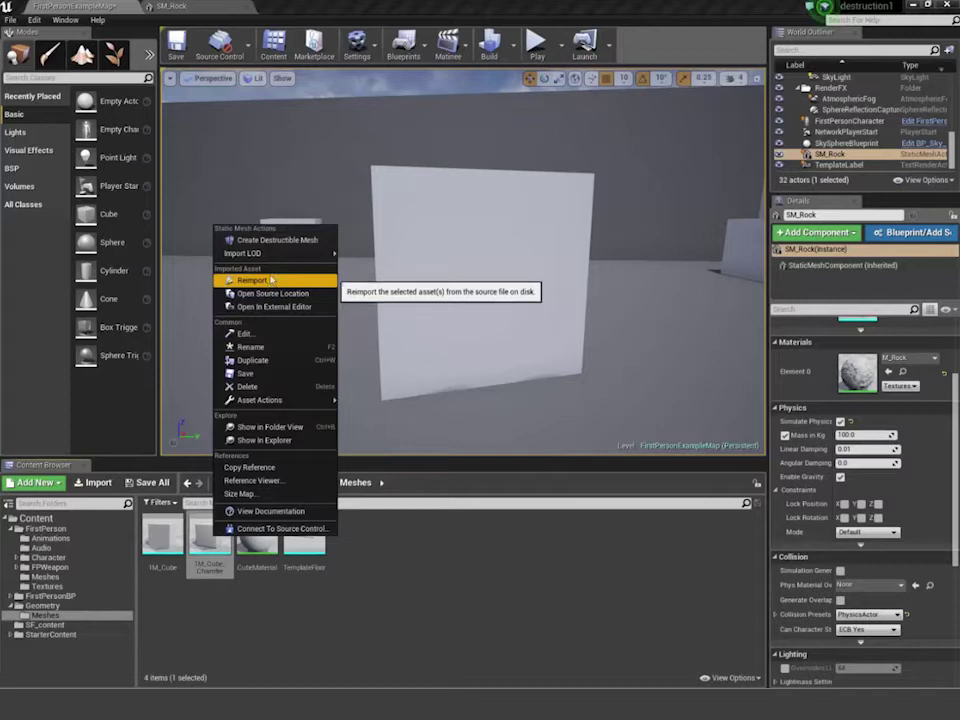
mouse_move(268, 261)
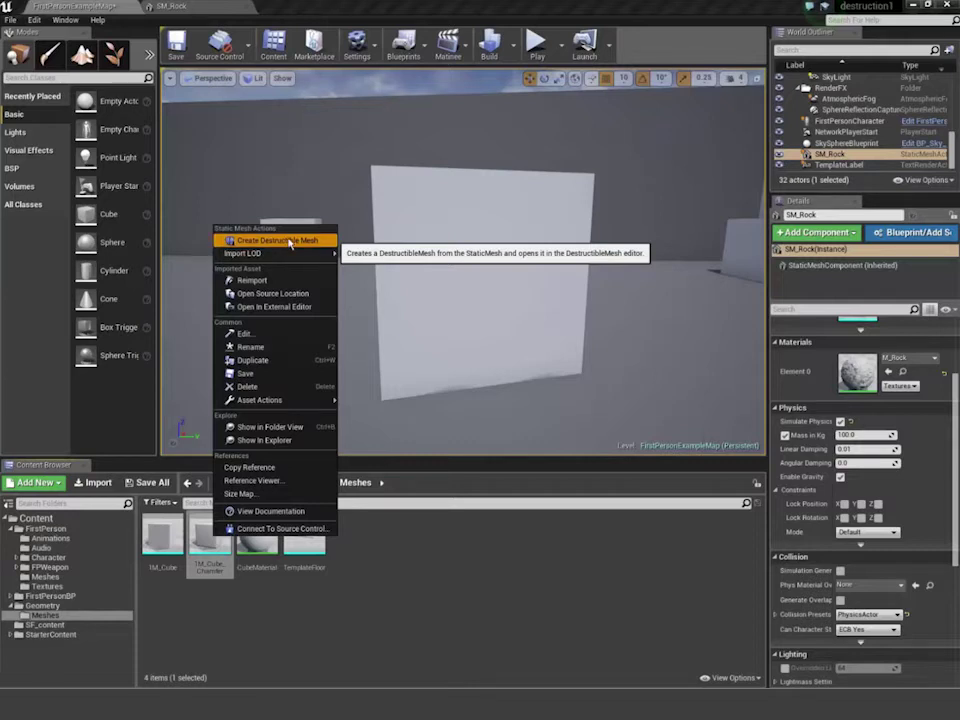
click(287, 244)
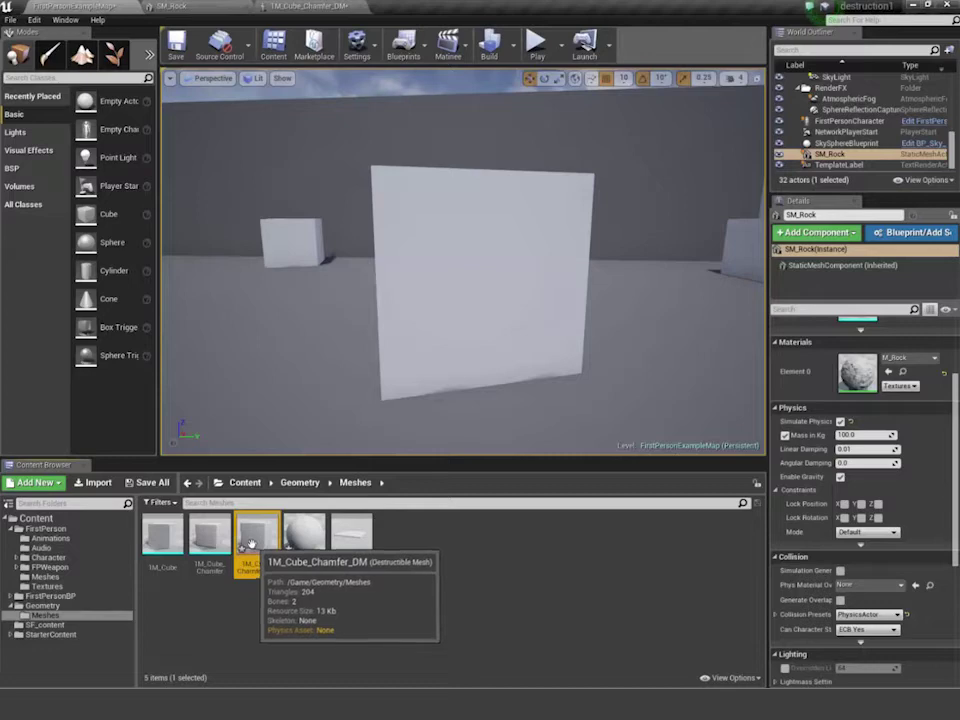
- Close the 1M_Cube_Chamfer_DM editor, return to the level, and reopen the destructible mesh from the Meshes folder
key(f)
scroll(534, 374, down, 4)
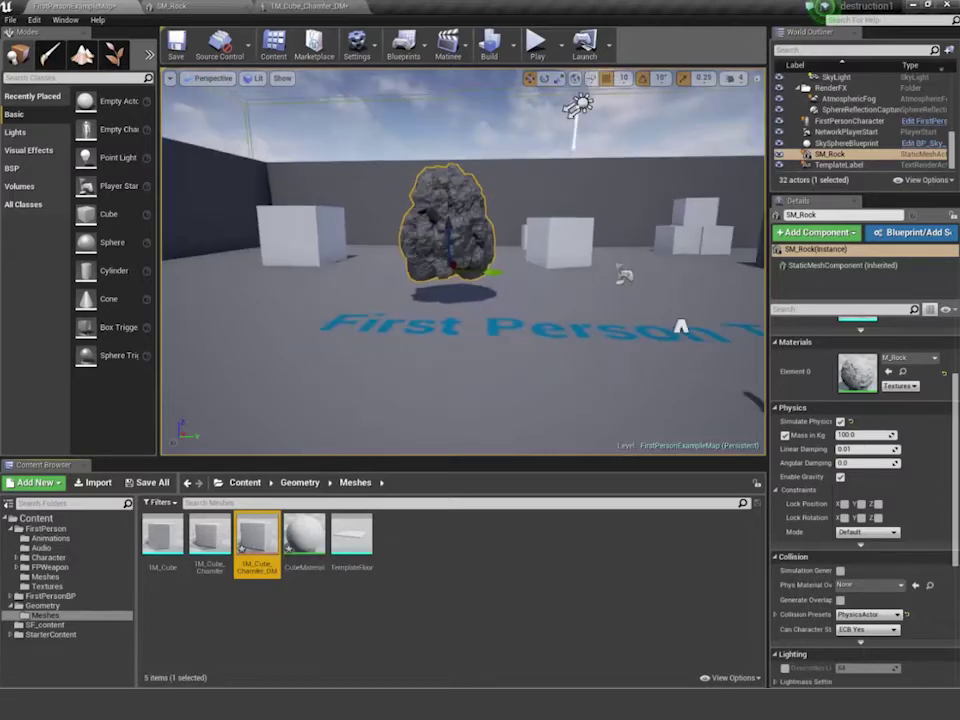
alt+drag(534, 374, 560, 384)
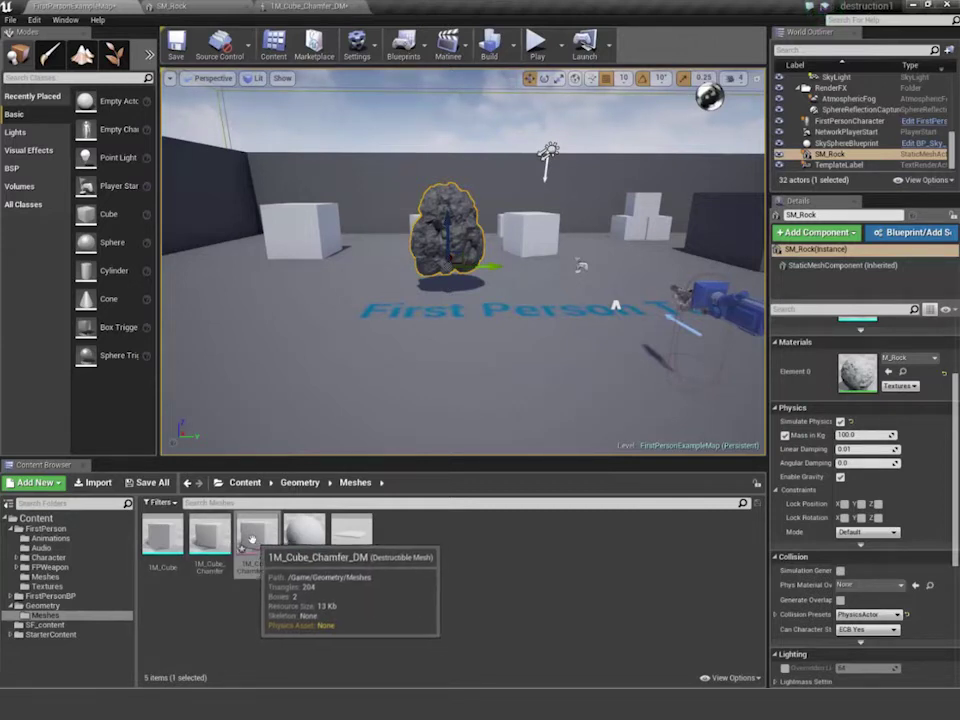
click(320, 7)
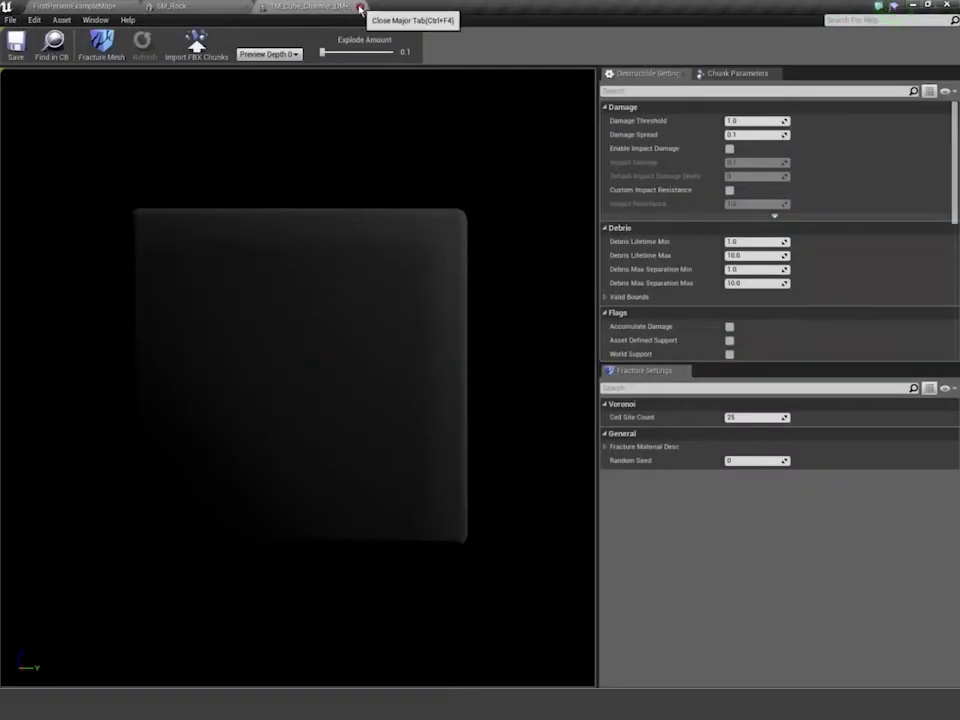
click(360, 8)
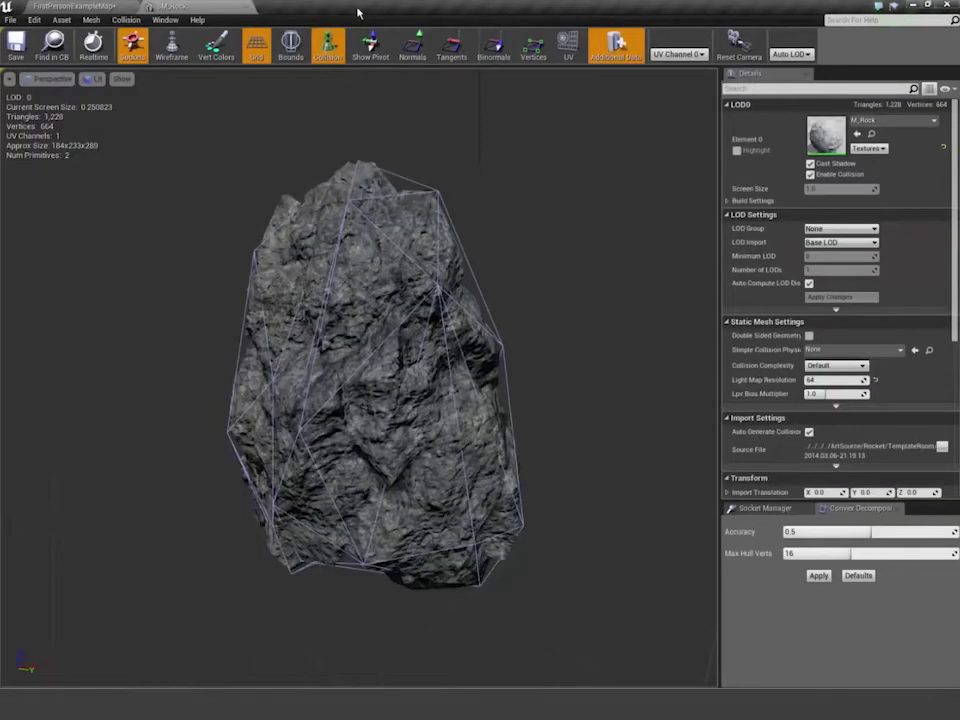
click(74, 6)
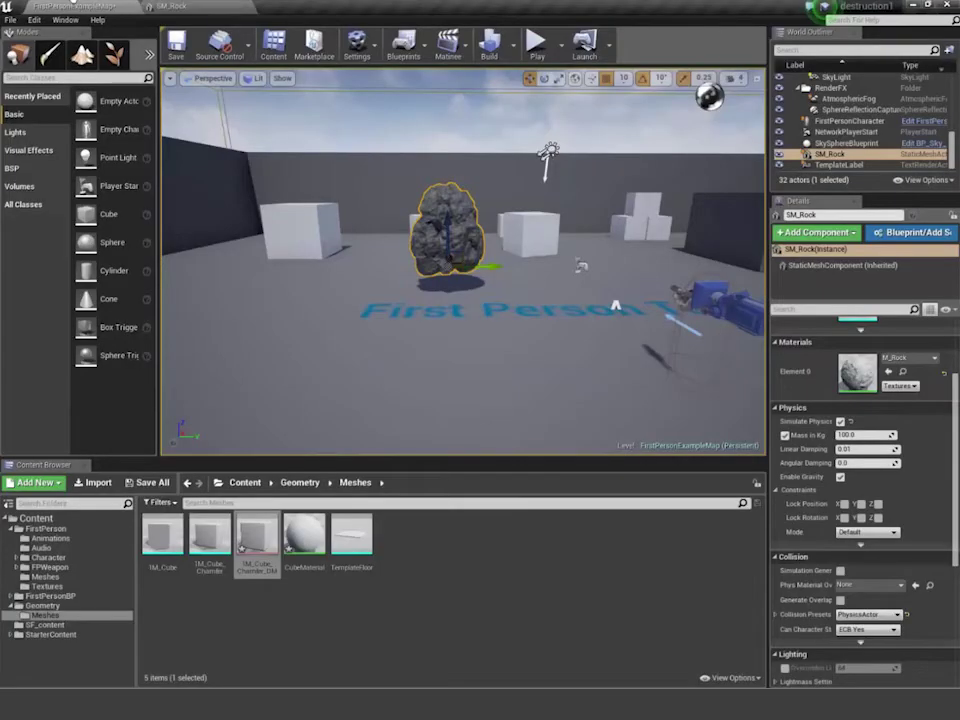
double_click(254, 545)
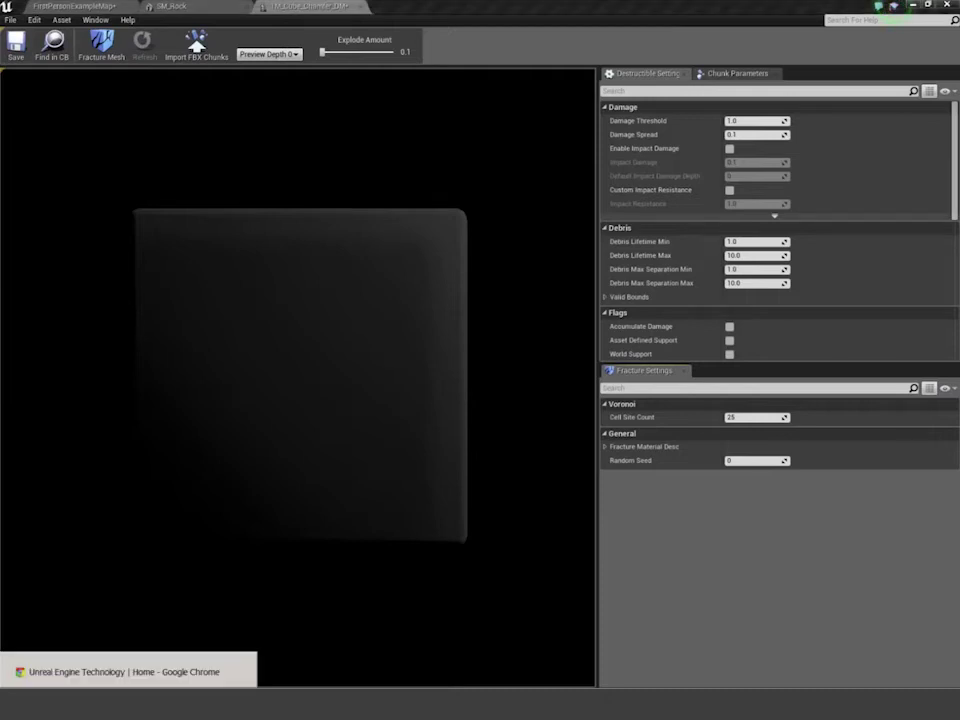
- Switch to Chrome and open NVIDIA's PhysX Destruction page from the APEX Destruction tutorials, down to its demo examples
click(117, 672)
click(275, 8)
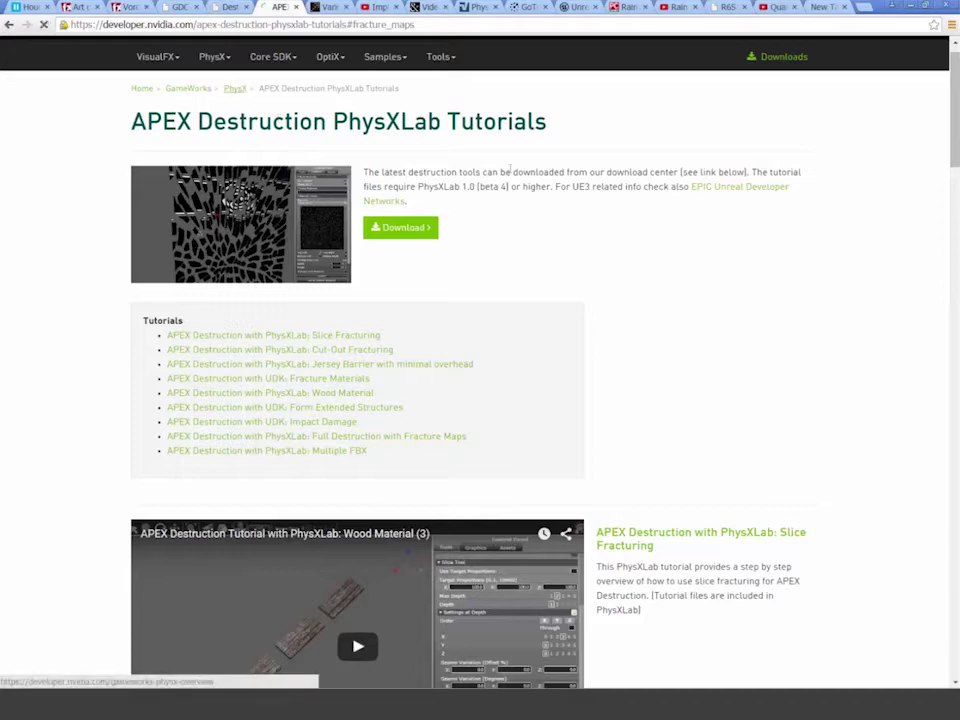
click(235, 88)
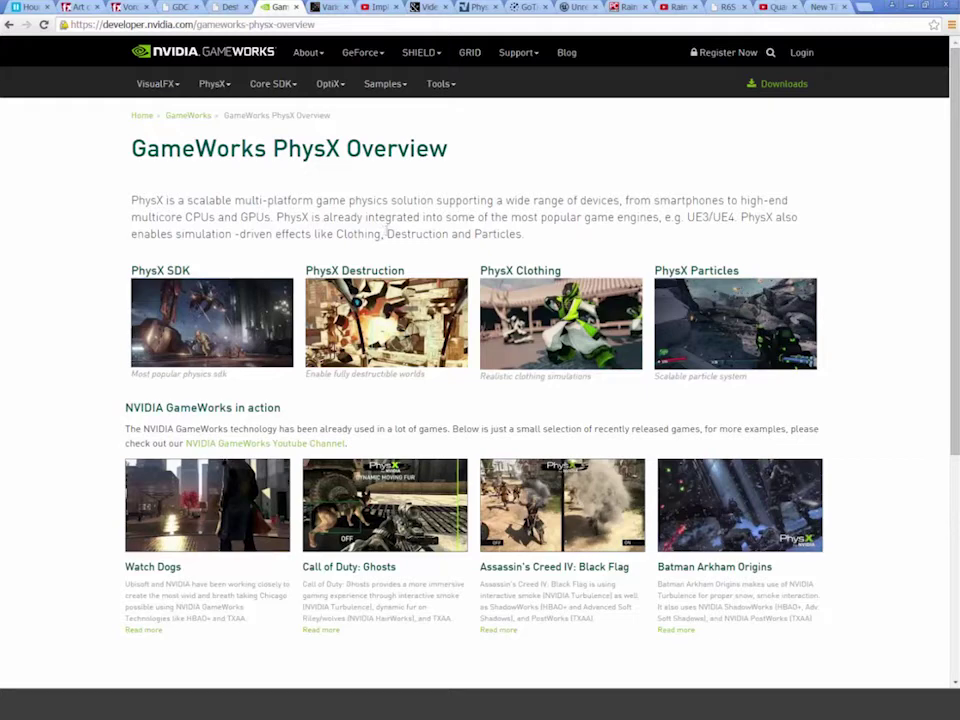
click(389, 320)
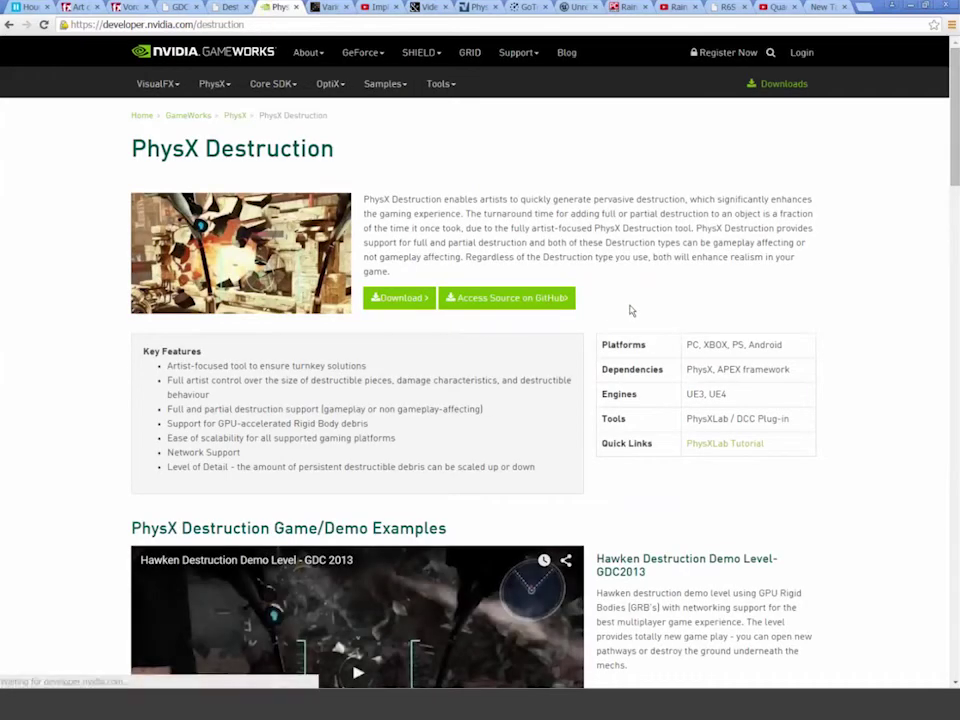
scroll(618, 309, down, 5)
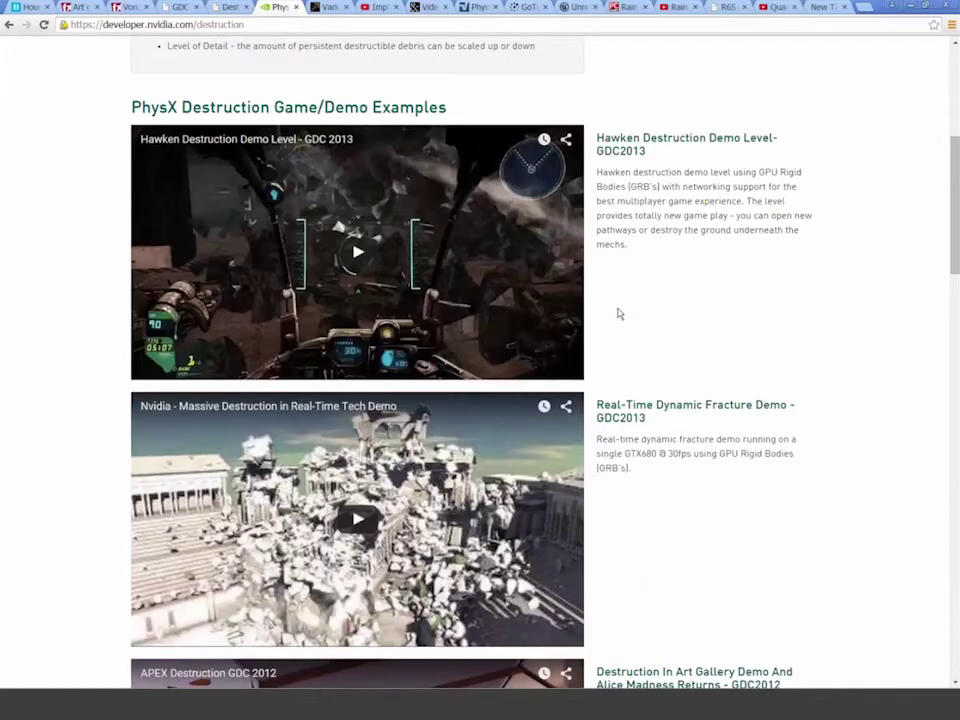
- Play part of the Hawken Destruction Demo Level video, pause it, and review the PhysX Destruction key features
click(362, 256)
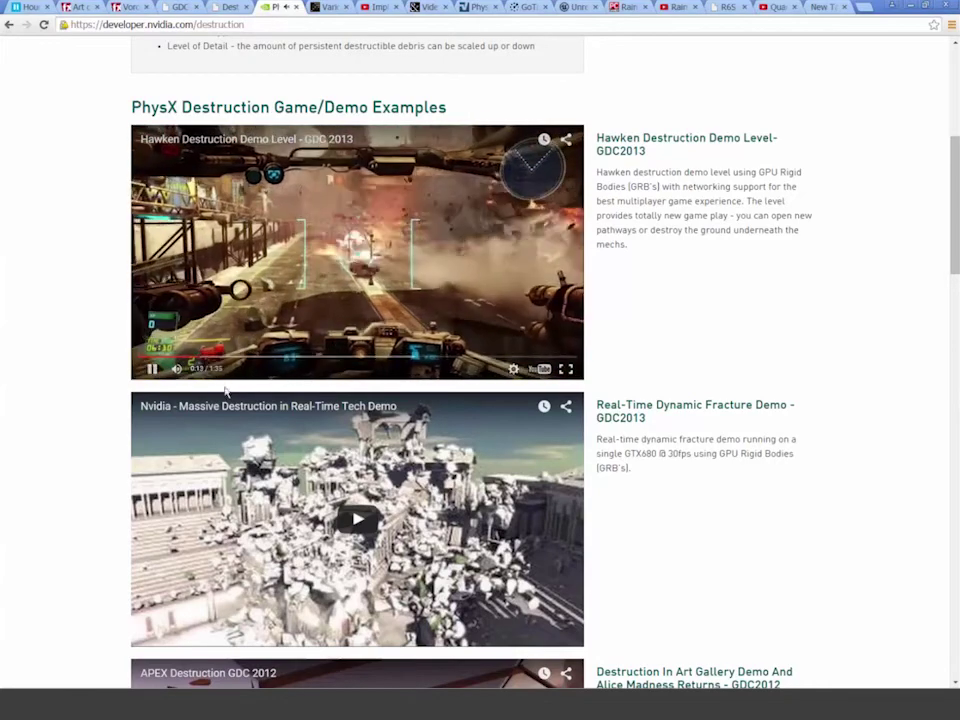
click(152, 368)
scroll(499, 363, up, 4)
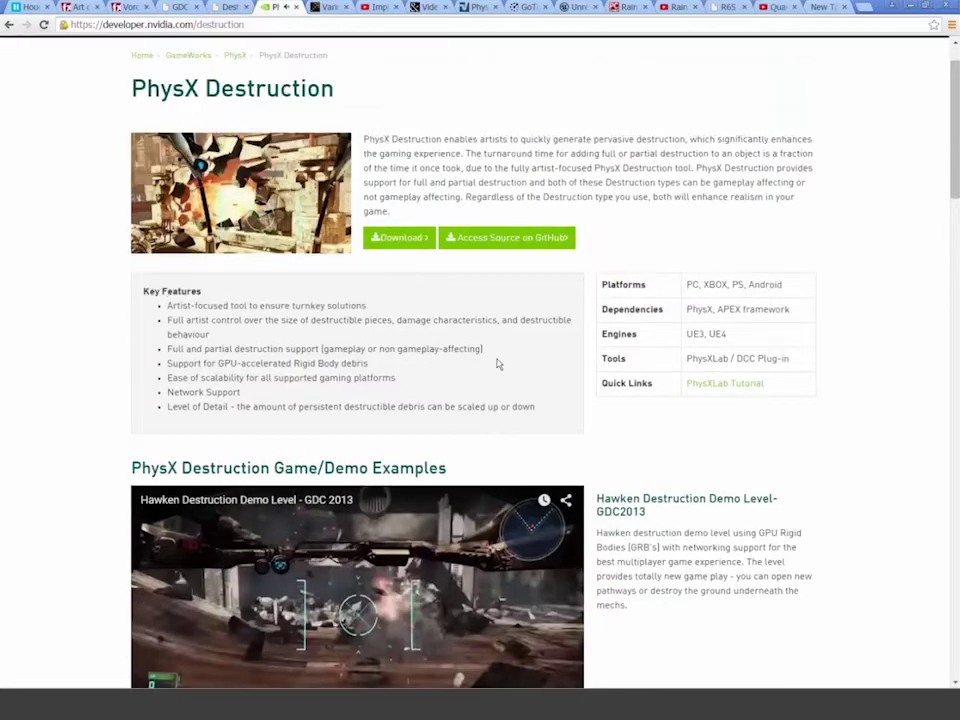
scroll(496, 365, up, 1)
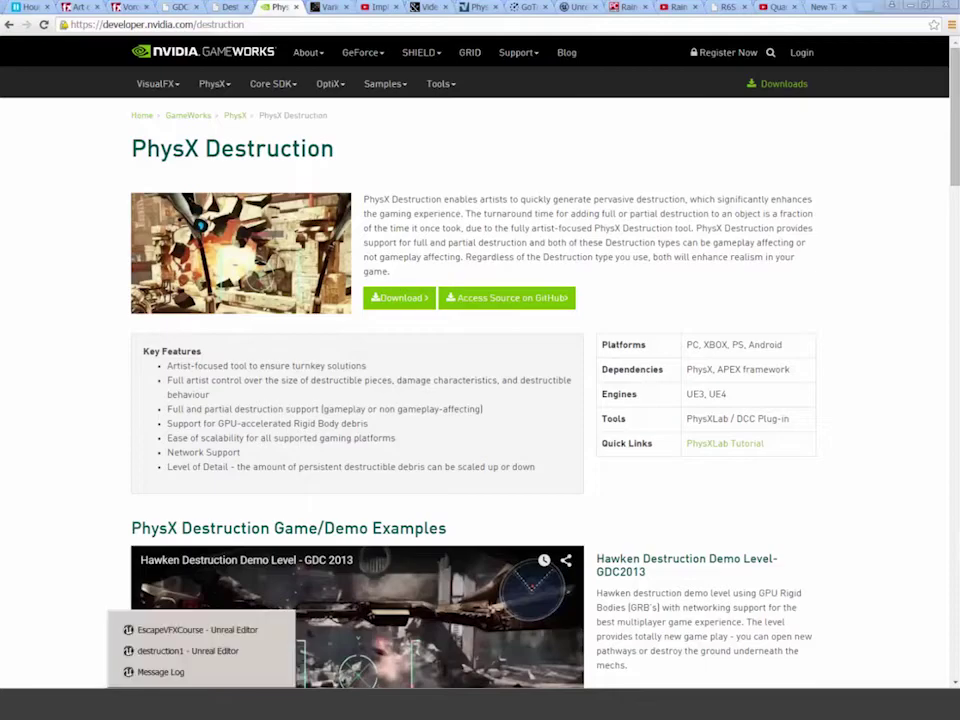
- Switch back to the destruction1 Unreal Editor and examine the unfractured 1M_Cube_Chamfer_DM preview
click(189, 659)
key(alt+Tab)
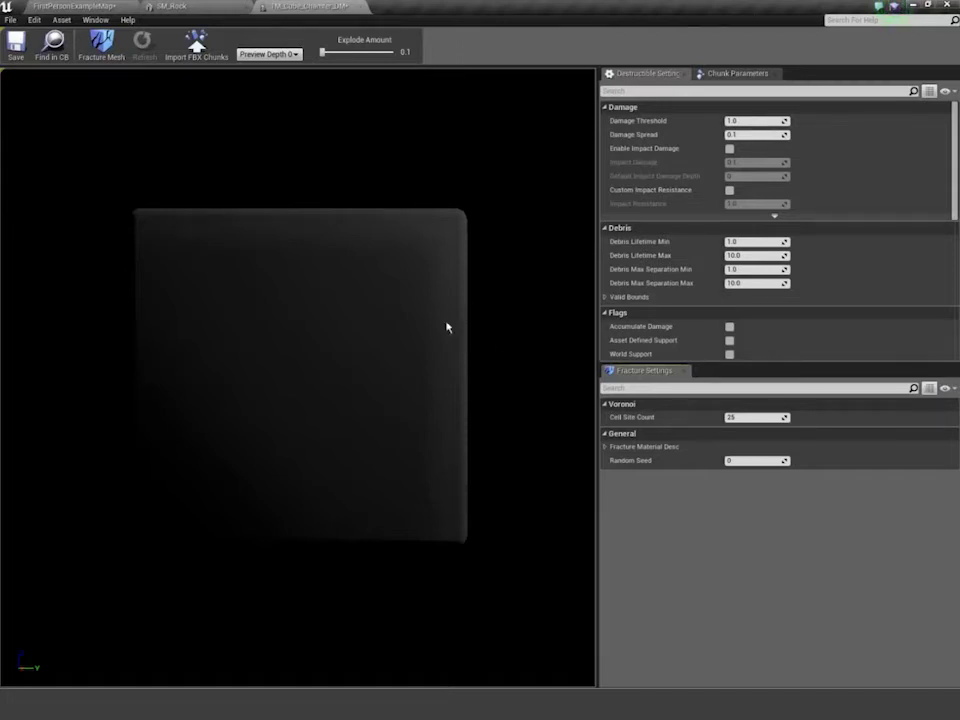
drag(439, 384, 390, 400)
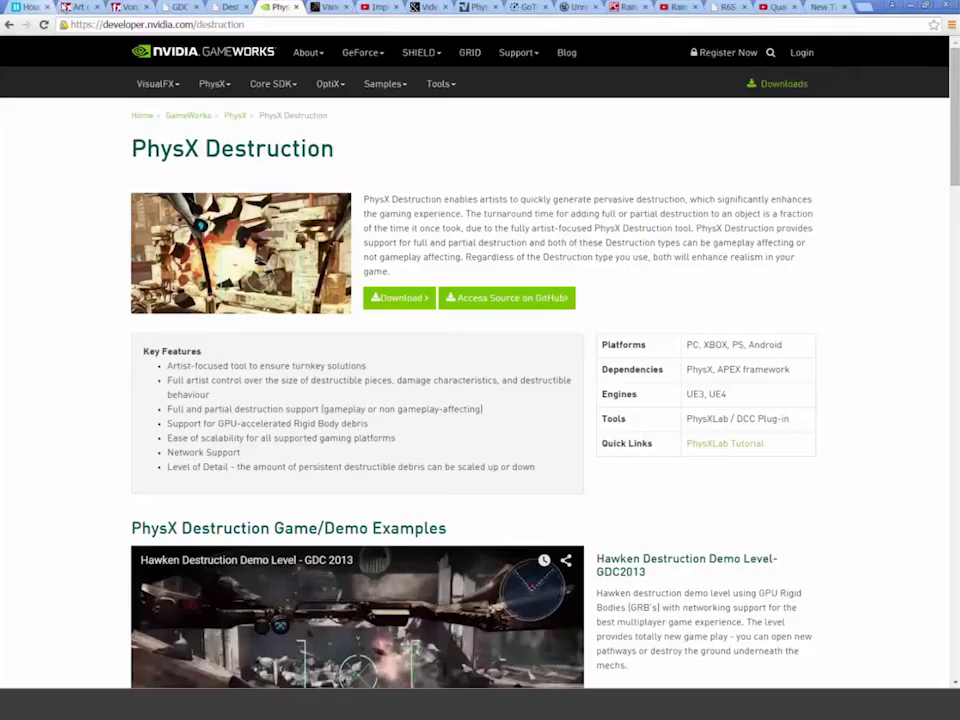
- Switch to Chrome and skim fxguide's Art of Destruction article through the destruction pipeline types and the standard RBS approach
click(69, 6)
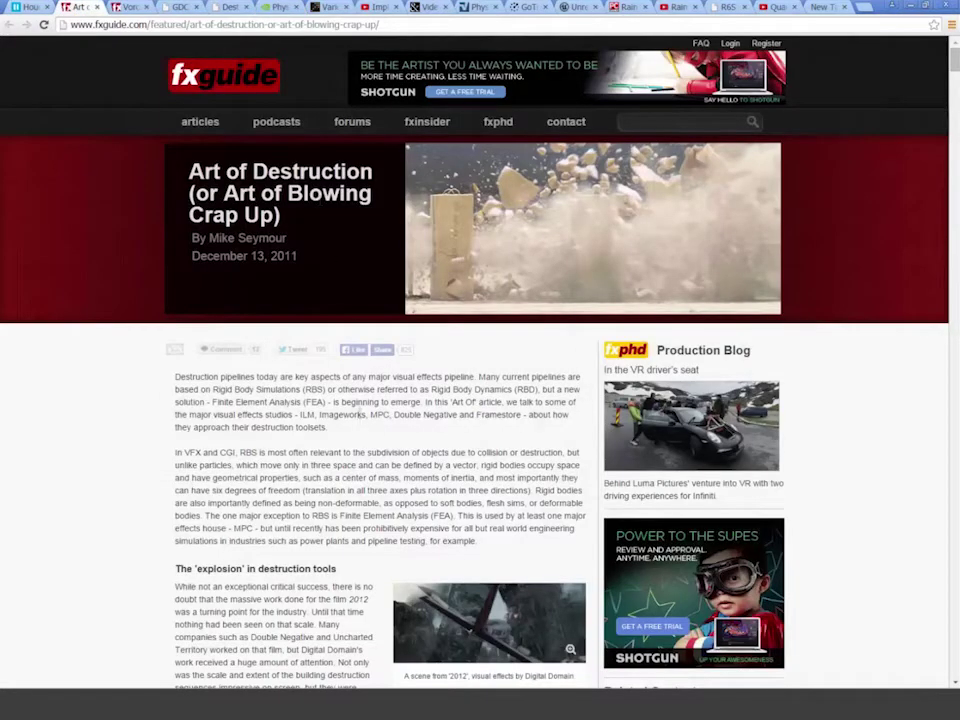
scroll(480, 400, down, 1)
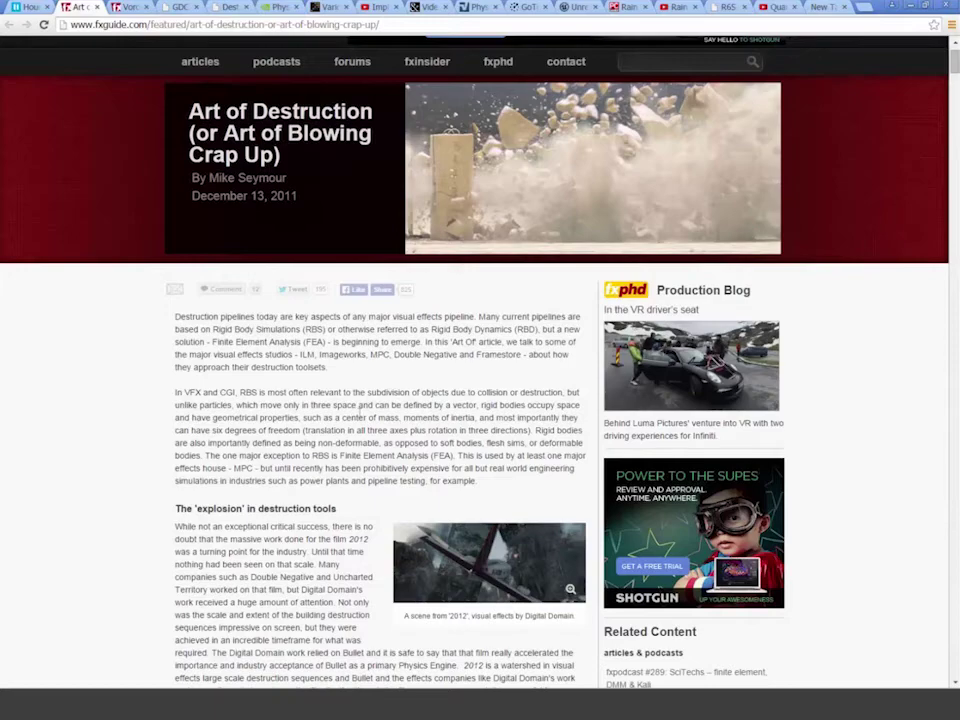
scroll(358, 407, down, 8)
scroll(368, 418, down, 5)
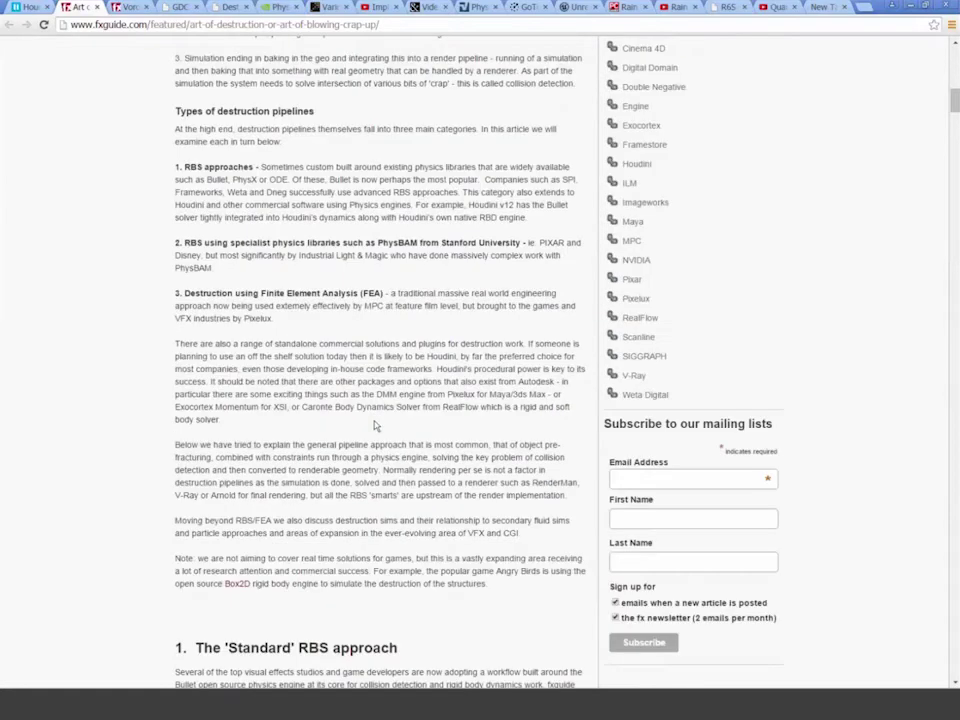
scroll(375, 426, down, 1)
scroll(375, 426, down, 10)
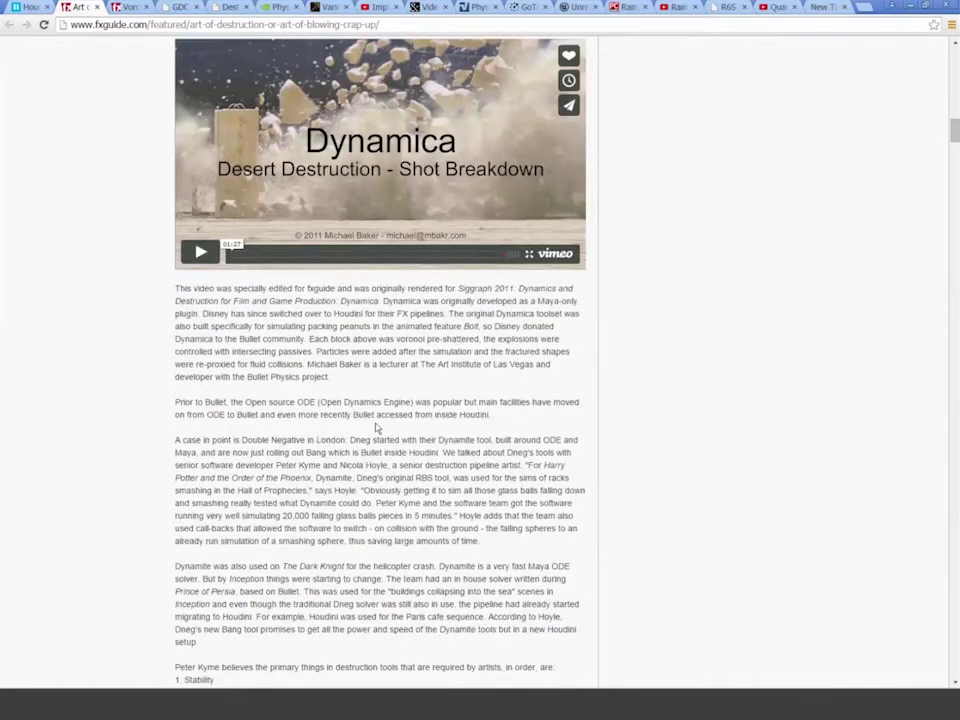
- Read the article's section on breaking up RBS objects and highlight the Voronoi Diagrams explanation
scroll(376, 428, down, 10)
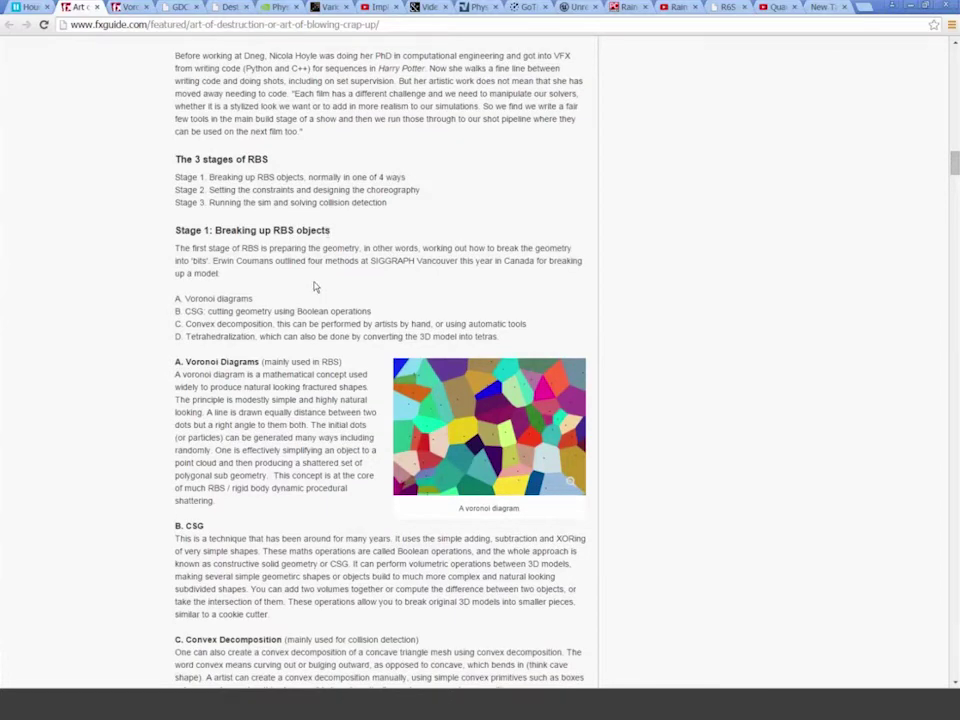
scroll(315, 285, down, 1)
drag(175, 300, 318, 437)
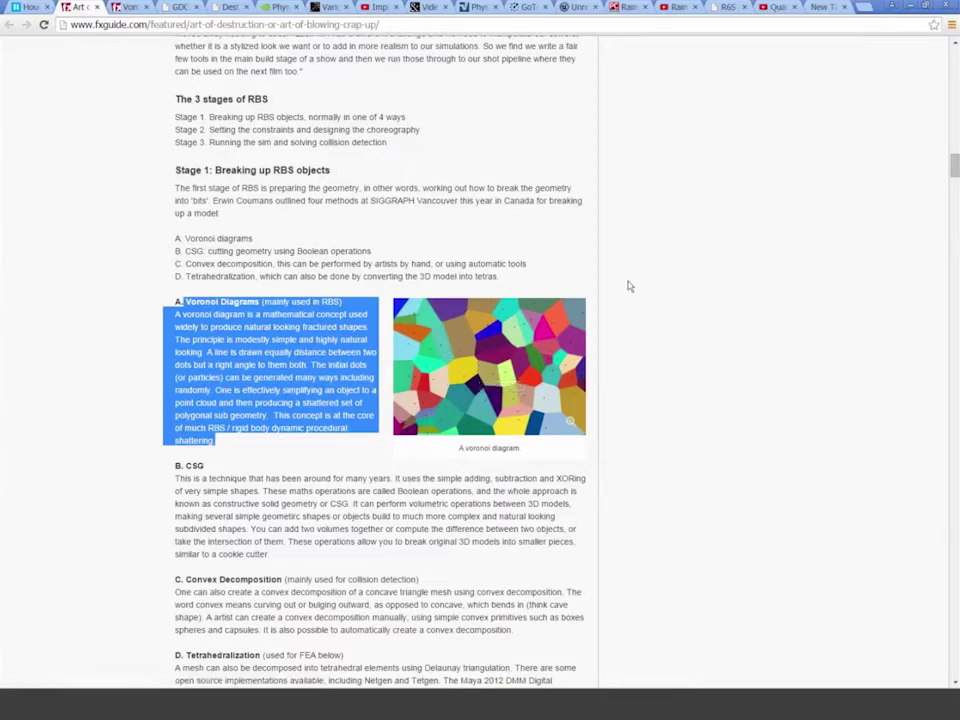
scroll(629, 287, down, 3)
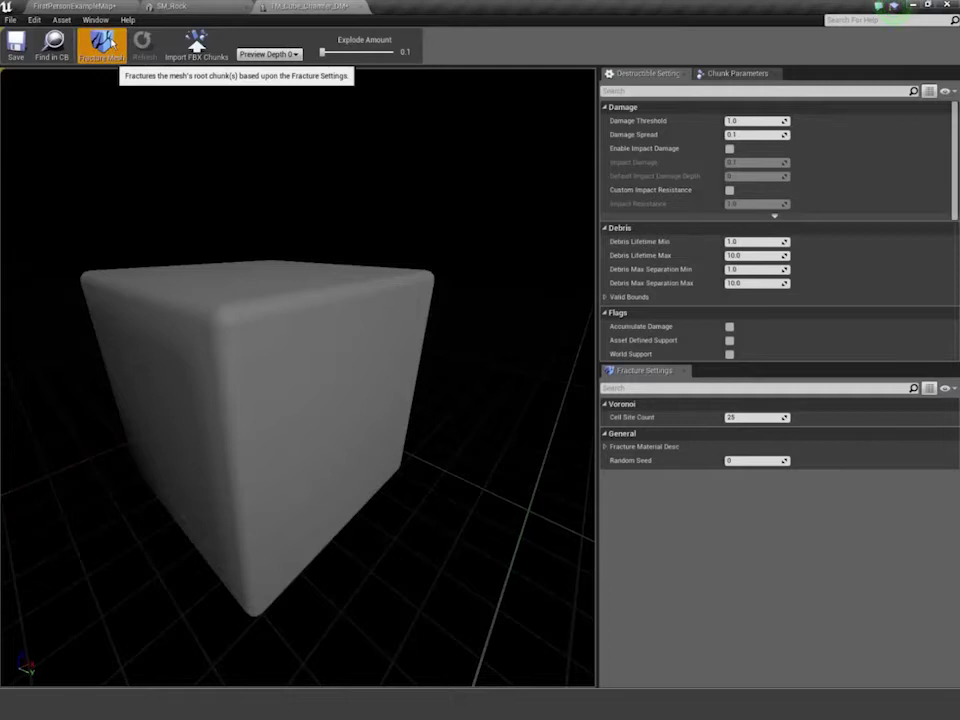
- Fracture the chamfered cube's destructible mesh using a cell site count of 25 and inspect the cracks
click(104, 44)
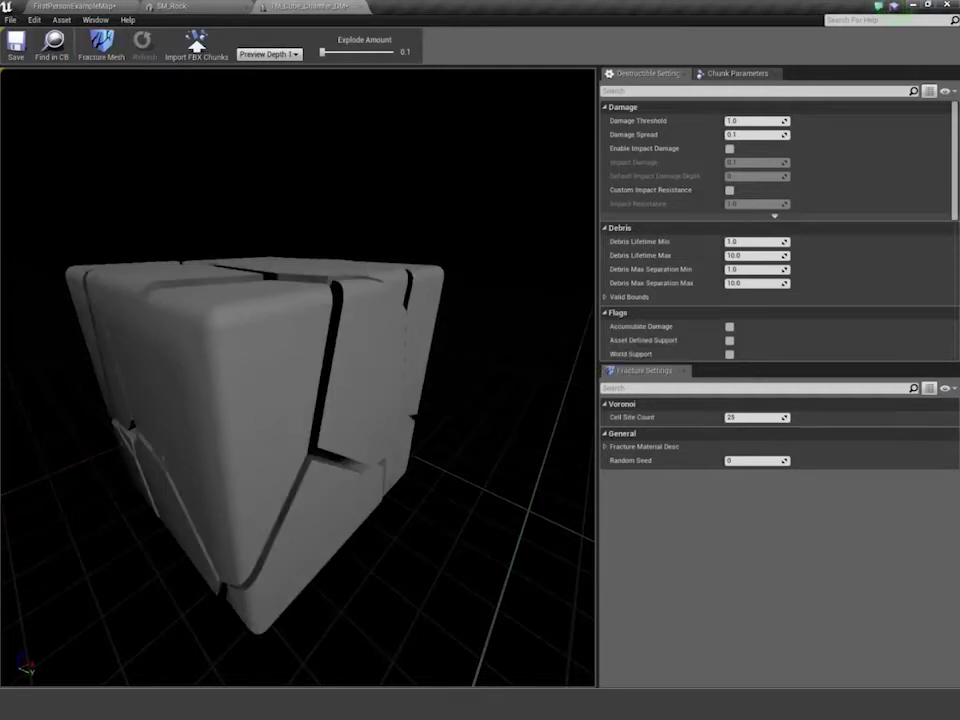
drag(298, 378, 385, 255)
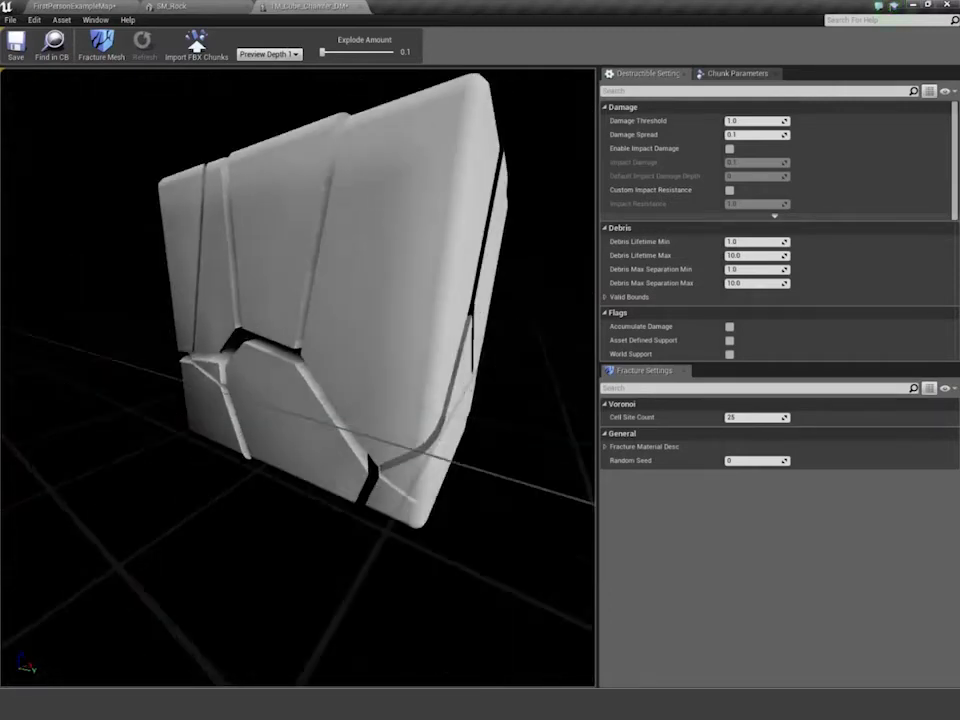
middle_drag(298, 378, 320, 320)
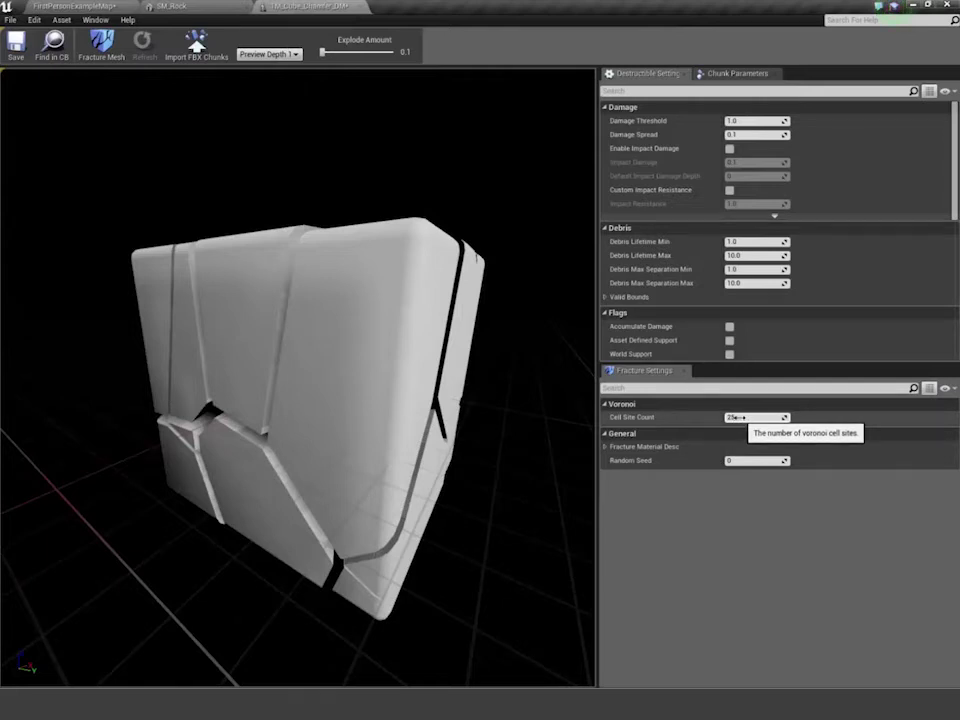
- Increase the Voronoi cell site count to 42, 65 and 92, refracturing the cube mesh after each change
drag(736, 417, 796, 417)
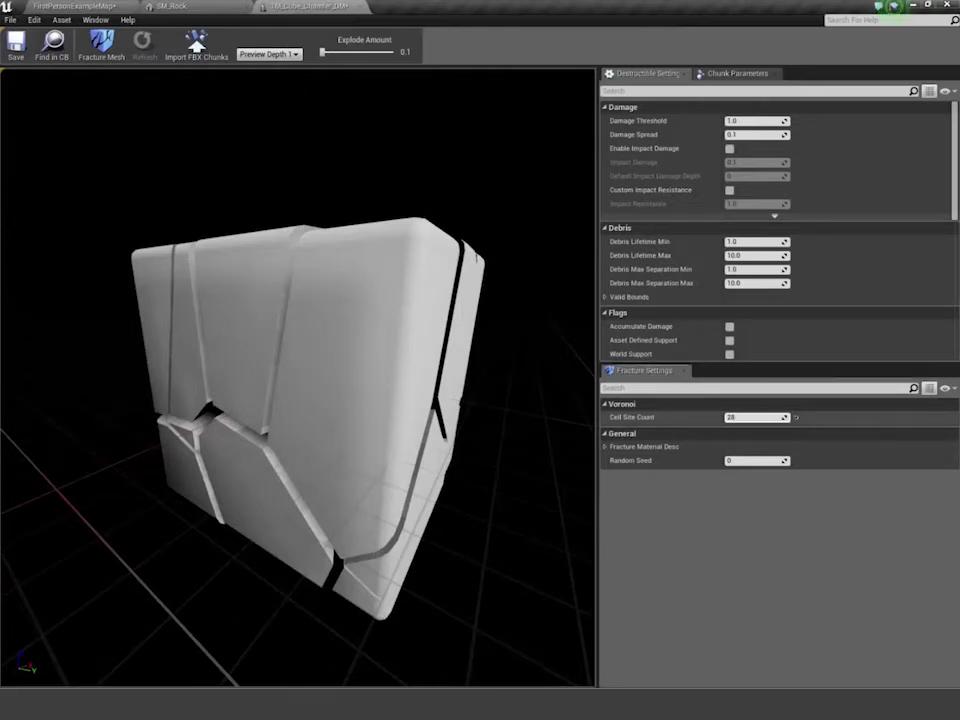
click(95, 46)
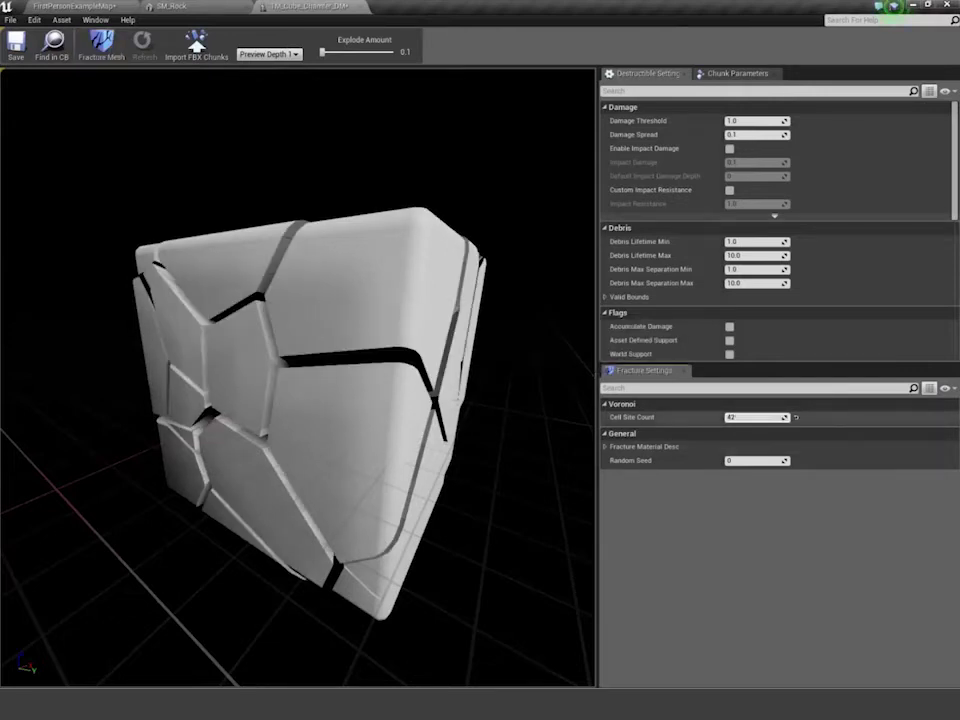
drag(736, 417, 790, 417)
click(108, 40)
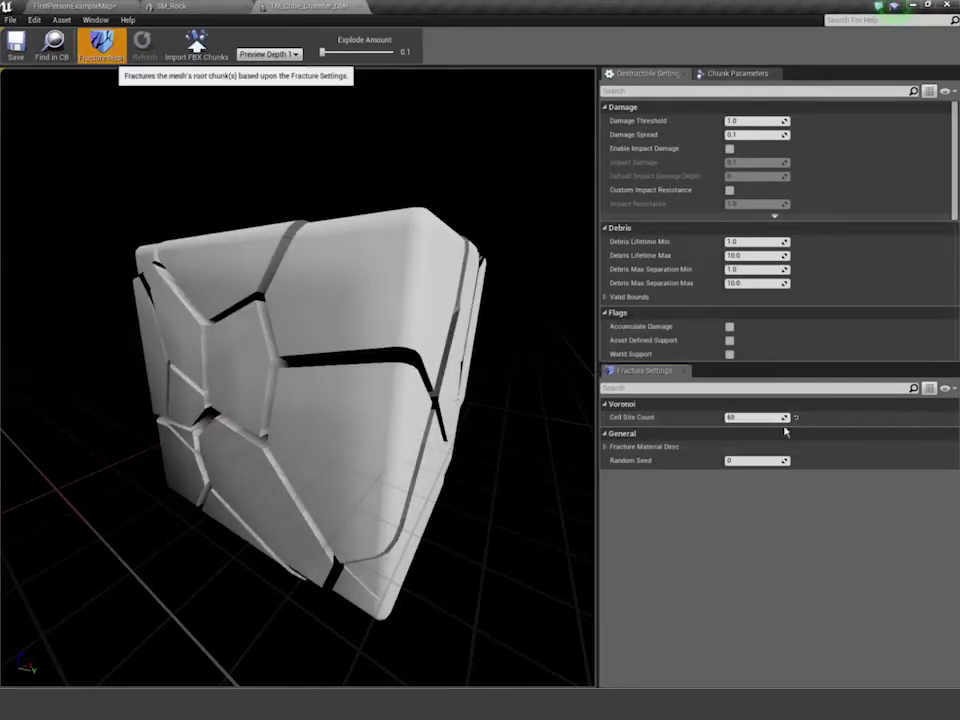
drag(742, 417, 790, 417)
click(95, 46)
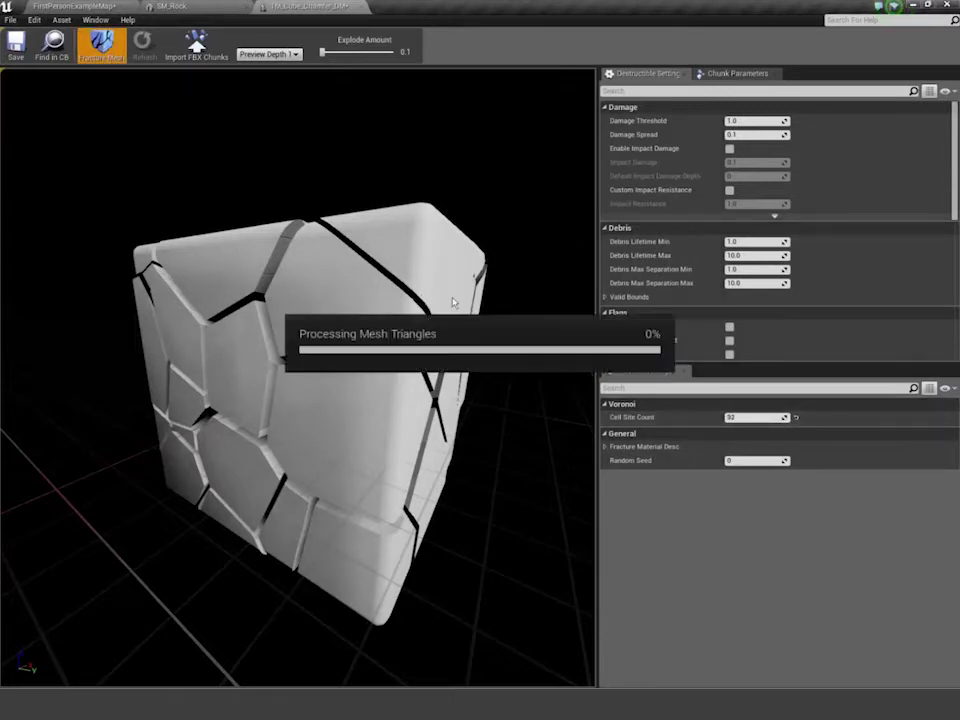
- Set the fracture random seed to 4 and refracture the cube mesh
drag(343, 238, 205, 180)
drag(326, 256, 430, 264)
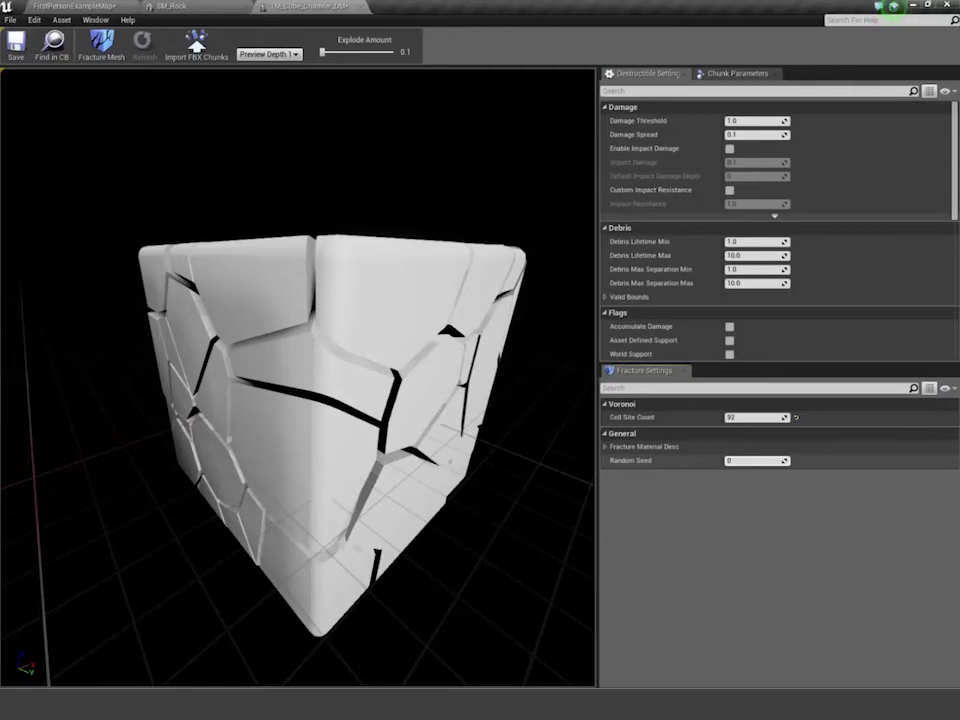
click(101, 45)
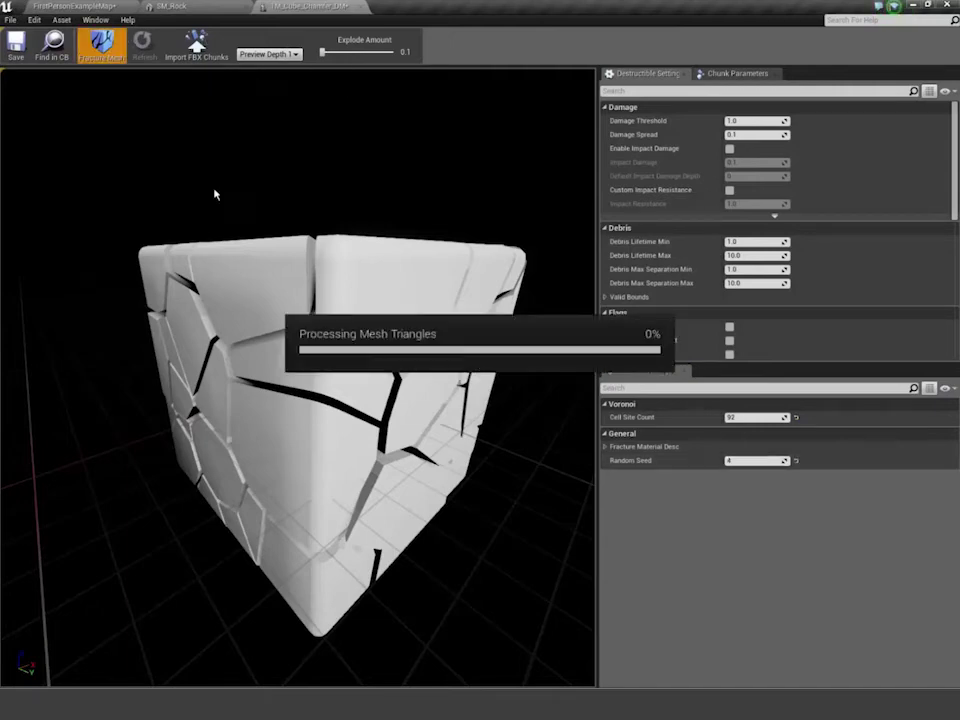
drag(336, 302, 274, 394)
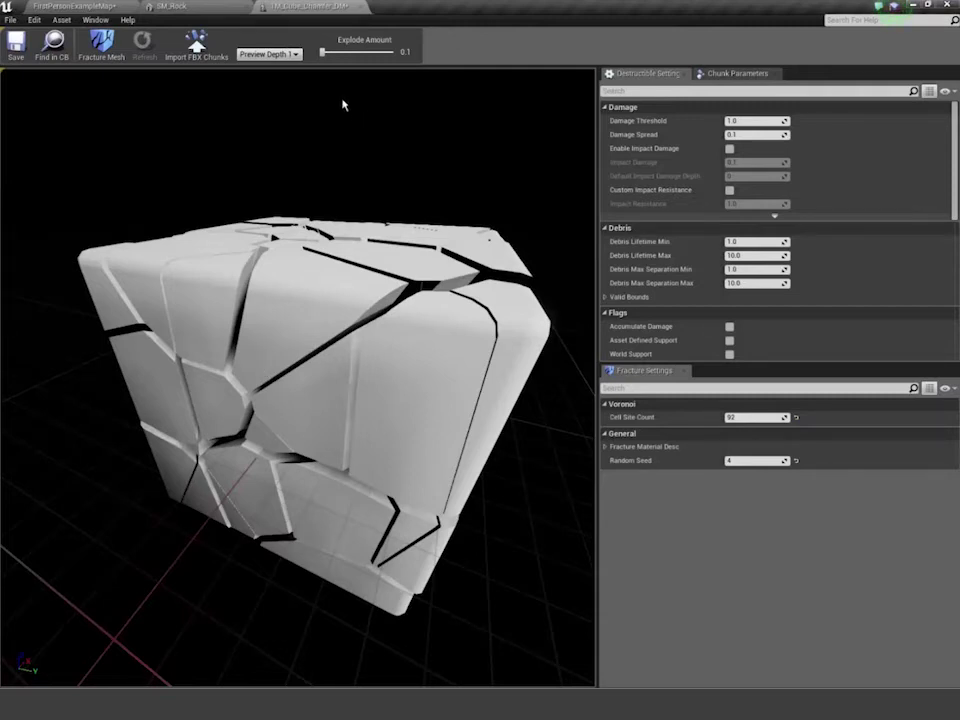
- Set the Explode Amount to 0.5 and examine the shapes of the separated chunks from outside and inside the cube
mouse_move(325, 55)
mouse_down()
mouse_move(336, 55)
mouse_move(314, 56)
mouse_move(331, 56)
mouse_up()
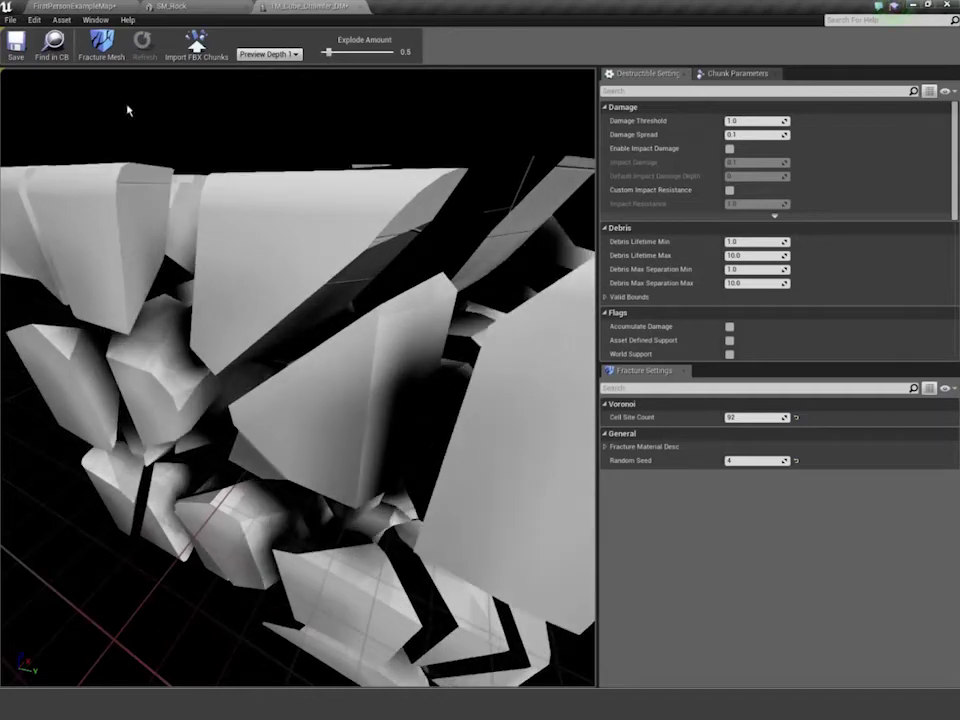
mouse_move(297, 377)
right_down()
mouse_move(297, 470)
mouse_move(297, 400)
right_up()
drag(297, 400, 297, 480)
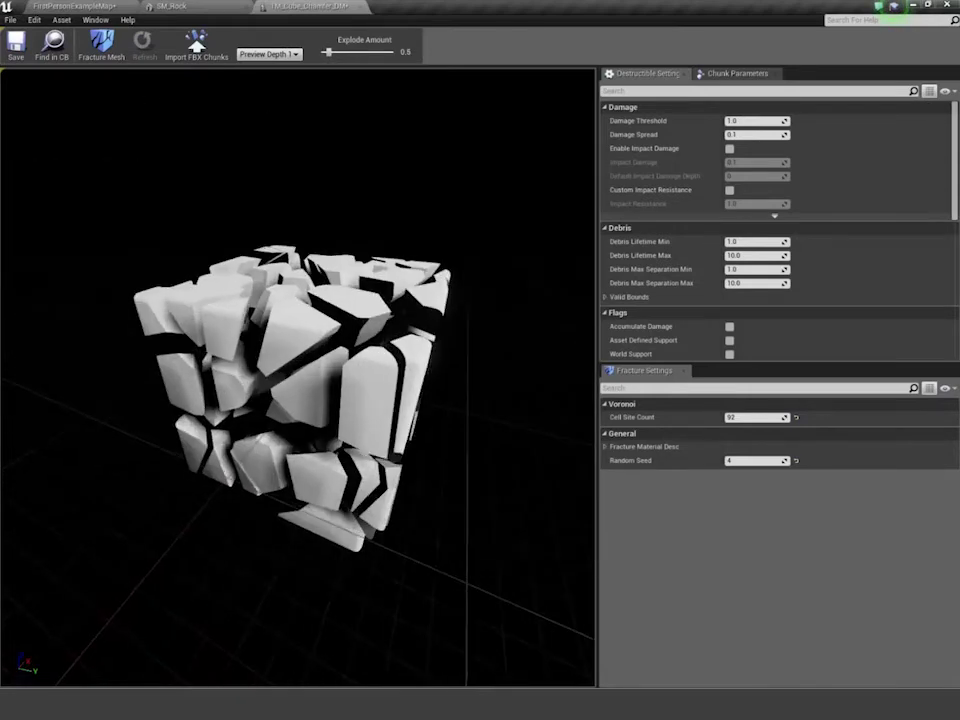
drag(297, 377, 330, 377)
right_drag(330, 377, 330, 300)
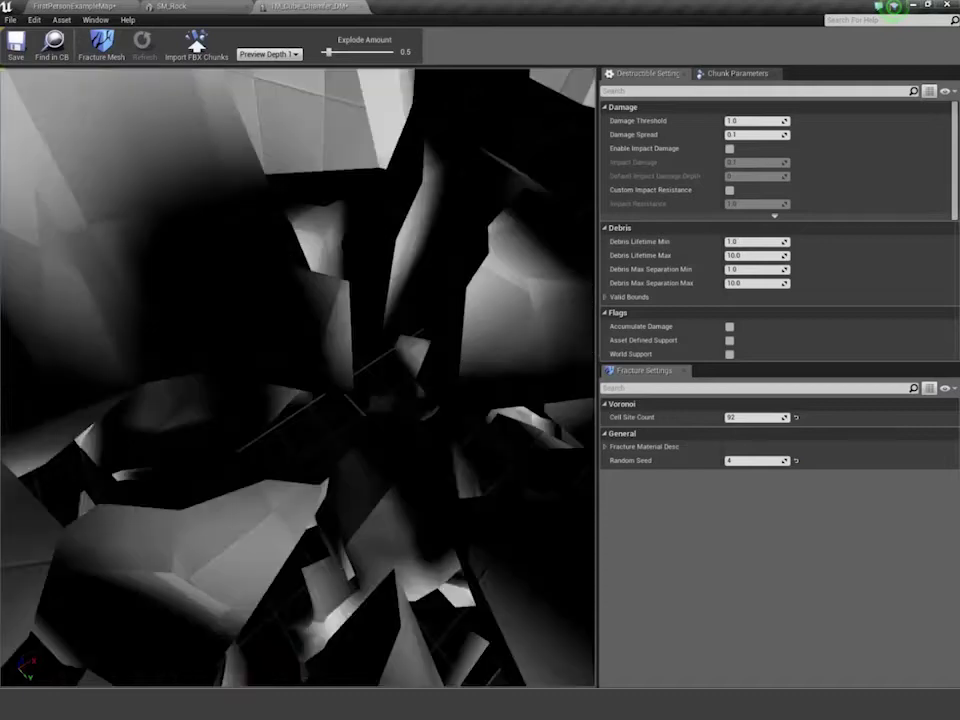
drag(330, 300, 400, 250)
scroll(293, 349, down, 5)
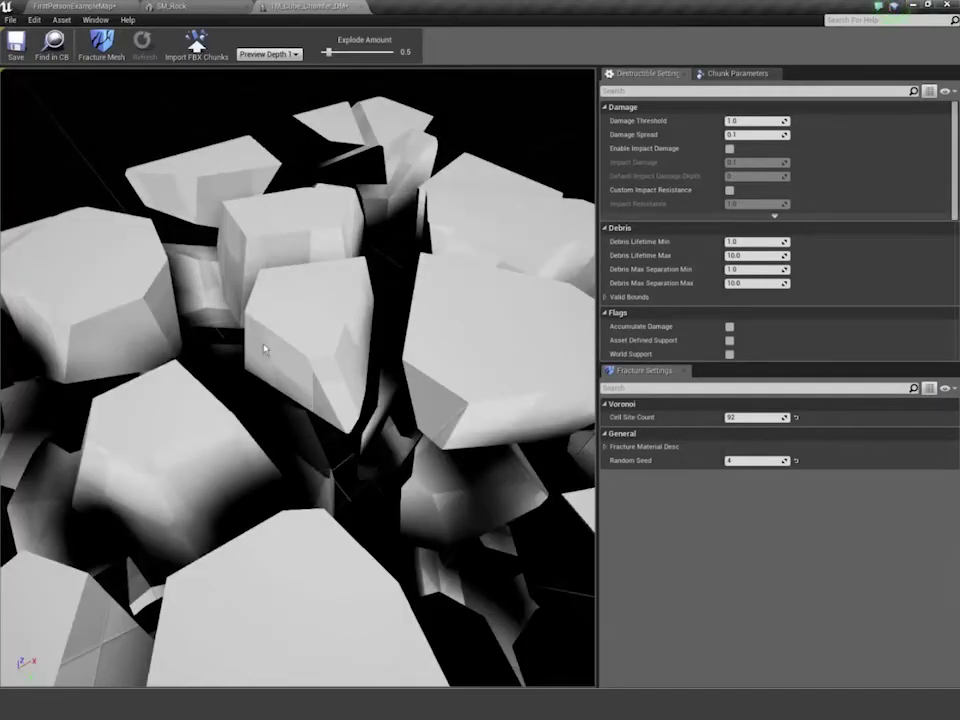
drag(332, 468, 464, 355)
scroll(388, 311, down, 4)
scroll(388, 311, up, 6)
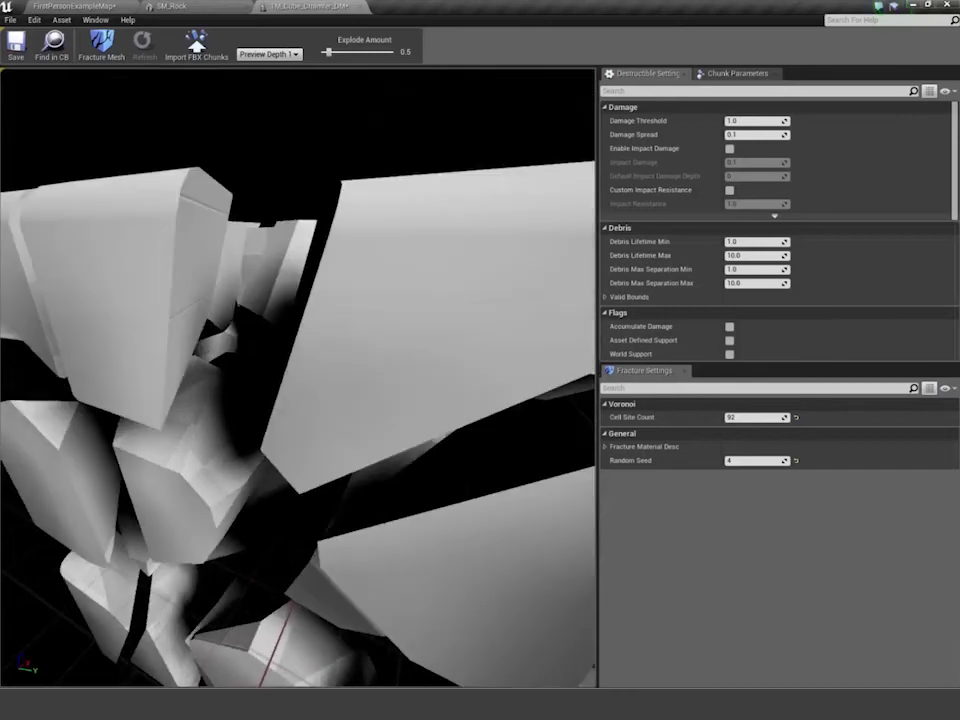
drag(186, 355, 186, 279)
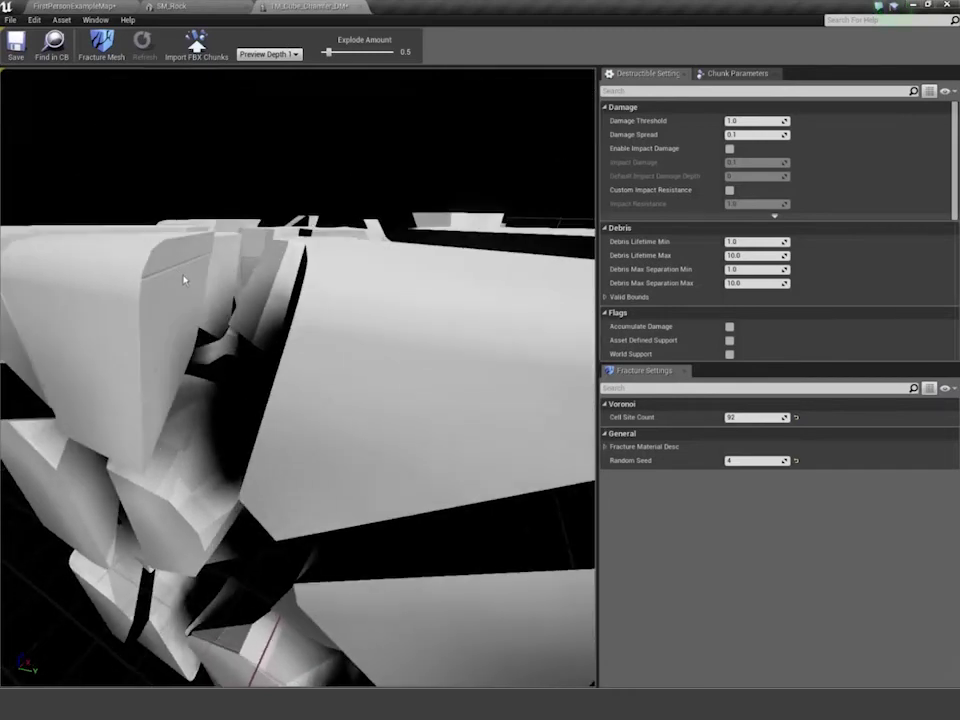
scroll(298, 378, down, 8)
scroll(298, 378, up, 5)
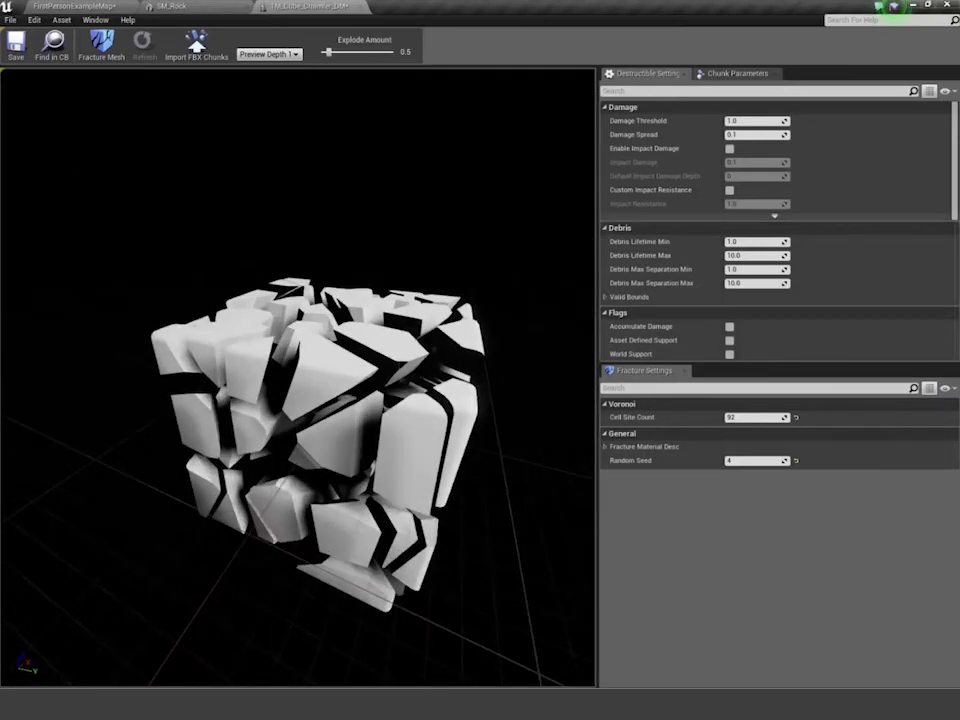
drag(298, 378, 216, 378)
drag(435, 414, 165, 414)
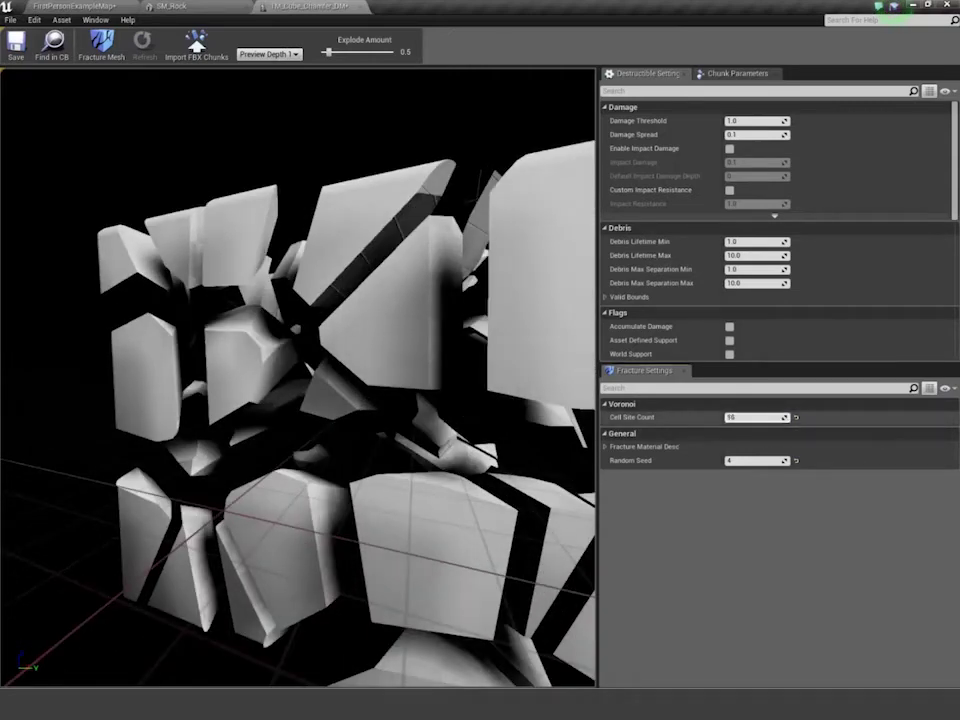
- Set the Voronoi cell site count to 34 and refracture the cube mesh
drag(755, 417, 770, 417)
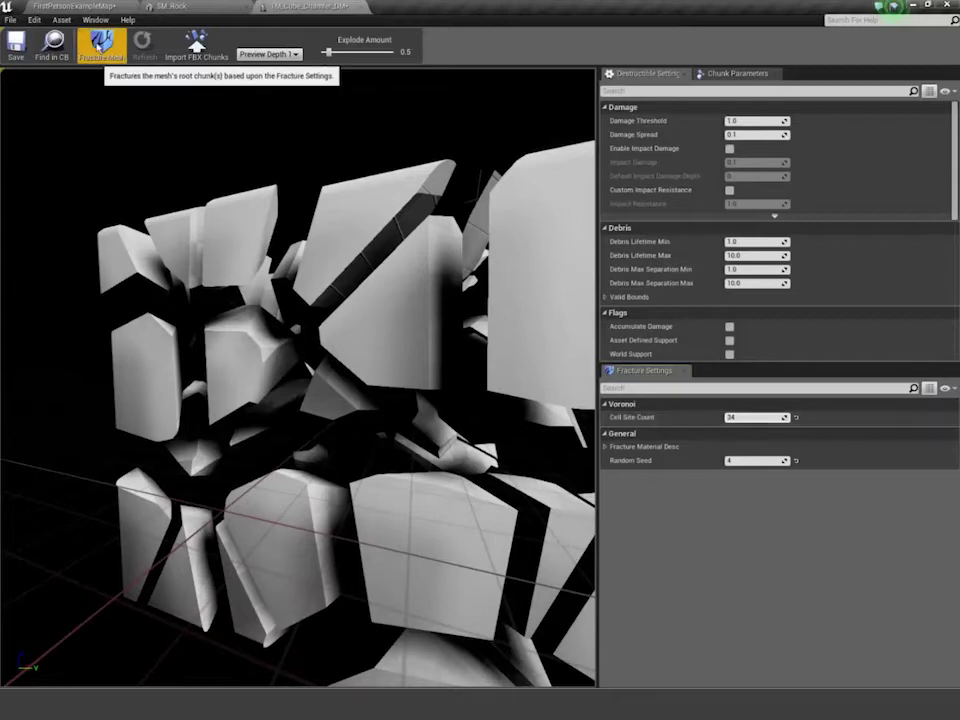
click(101, 45)
right_drag(420, 280, 420, 370)
drag(420, 370, 350, 430)
- Set the Explode Amount to 0.0 and save the destructible mesh
drag(328, 51, 320, 51)
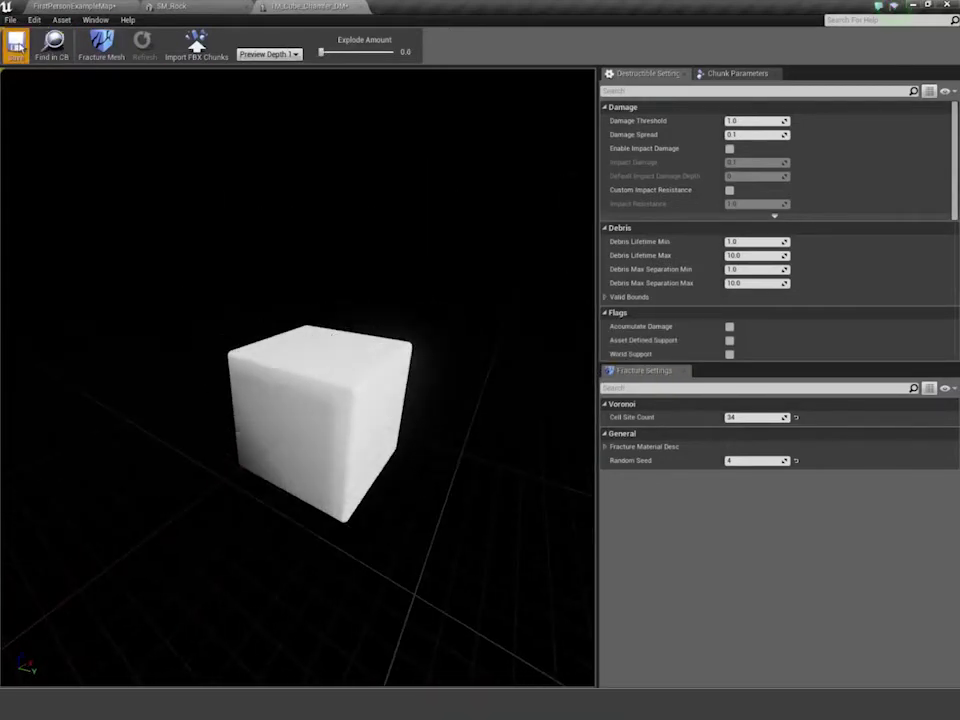
click(20, 47)
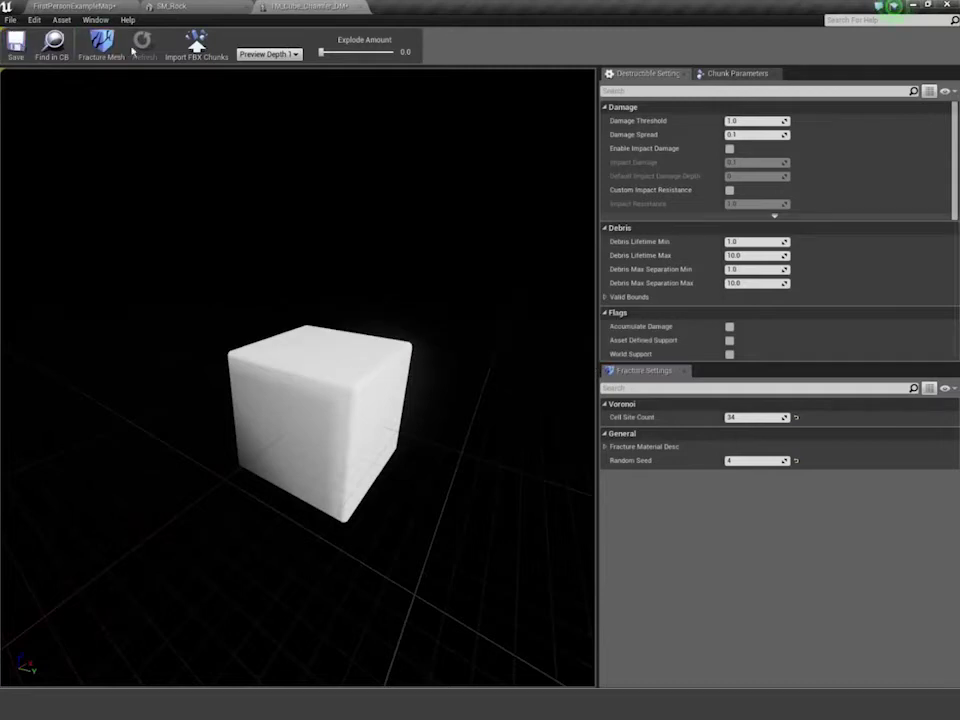
- Return to FirstPersonExampleMap and place the 1M_Cube_Chamfer_DM destructible mesh on the floor near the rock
click(90, 9)
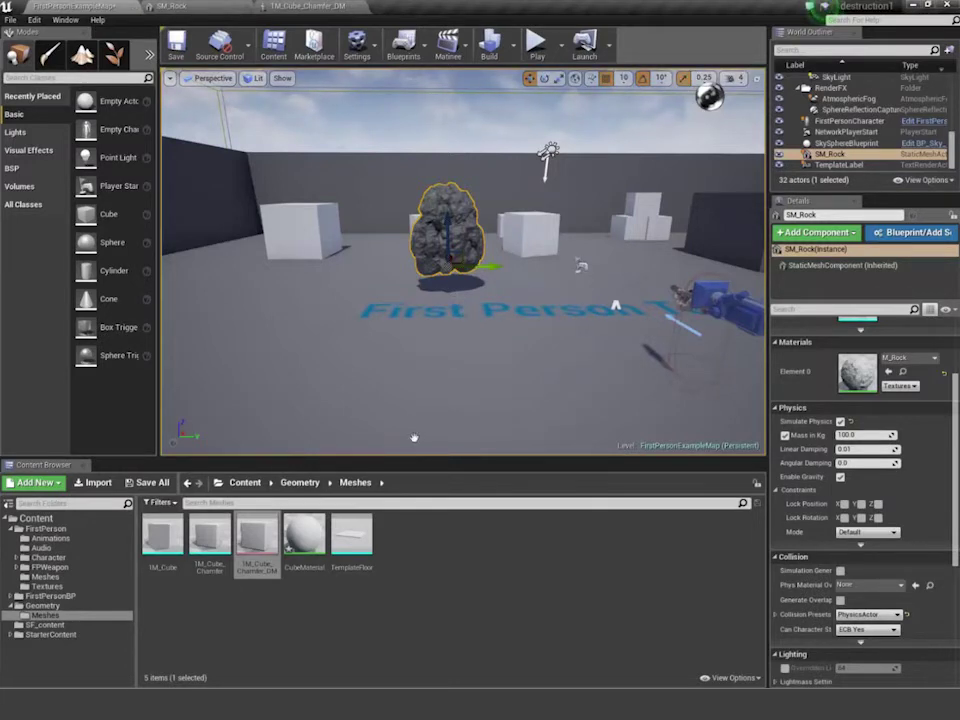
mouse_move(258, 563)
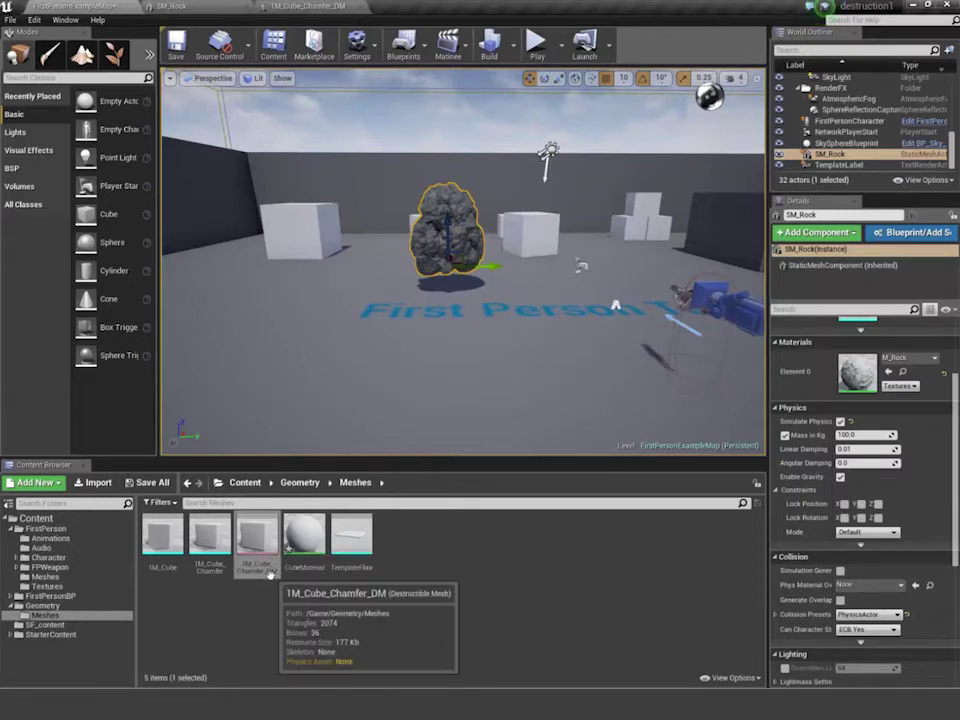
drag(269, 573, 497, 217)
alt+drag(550, 268, 530, 365)
right_drag(495, 262, 445, 265)
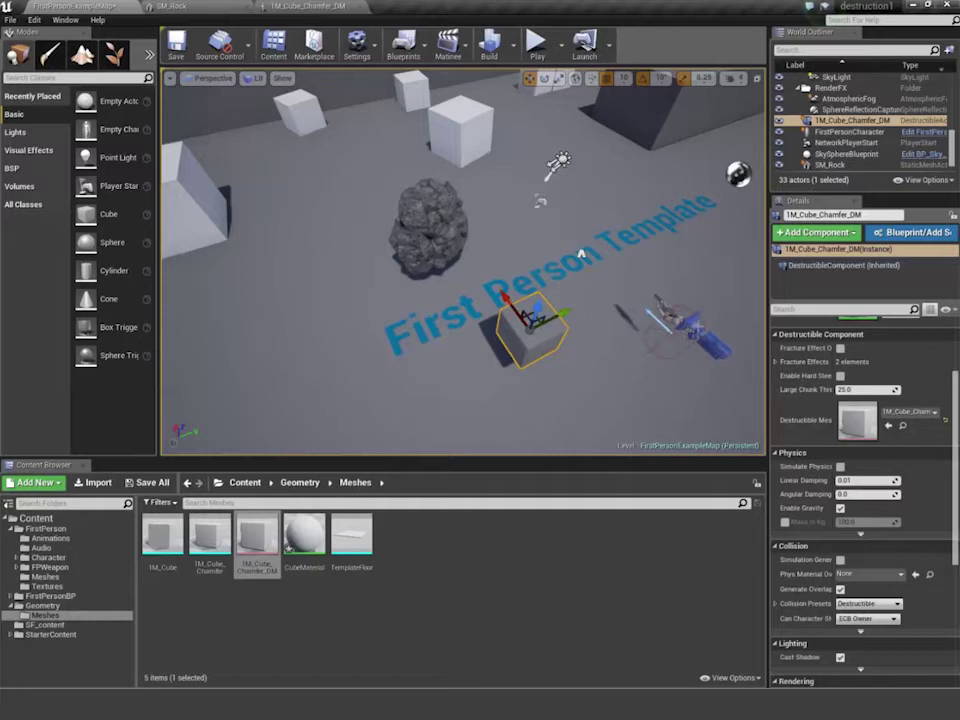
- Select the FirstPersonCharacter and rotate it about its vertical axis to face the destructible cube
click(697, 331)
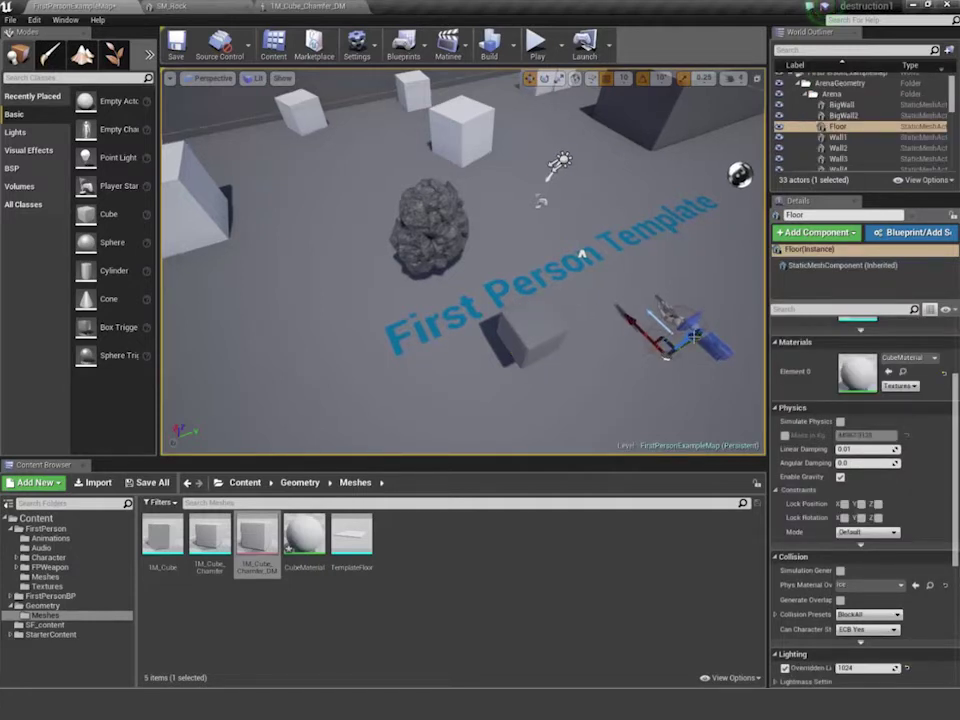
click(672, 311)
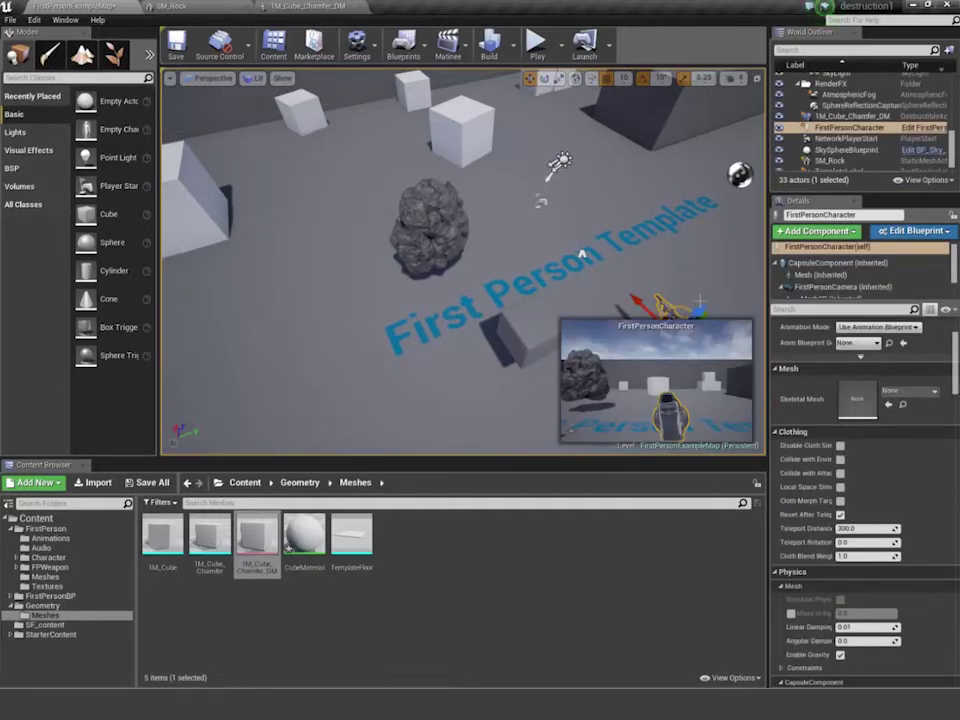
key(e)
mouse_move(714, 304)
mouse_down()
mouse_move(668, 290)
mouse_move(714, 304)
mouse_up()
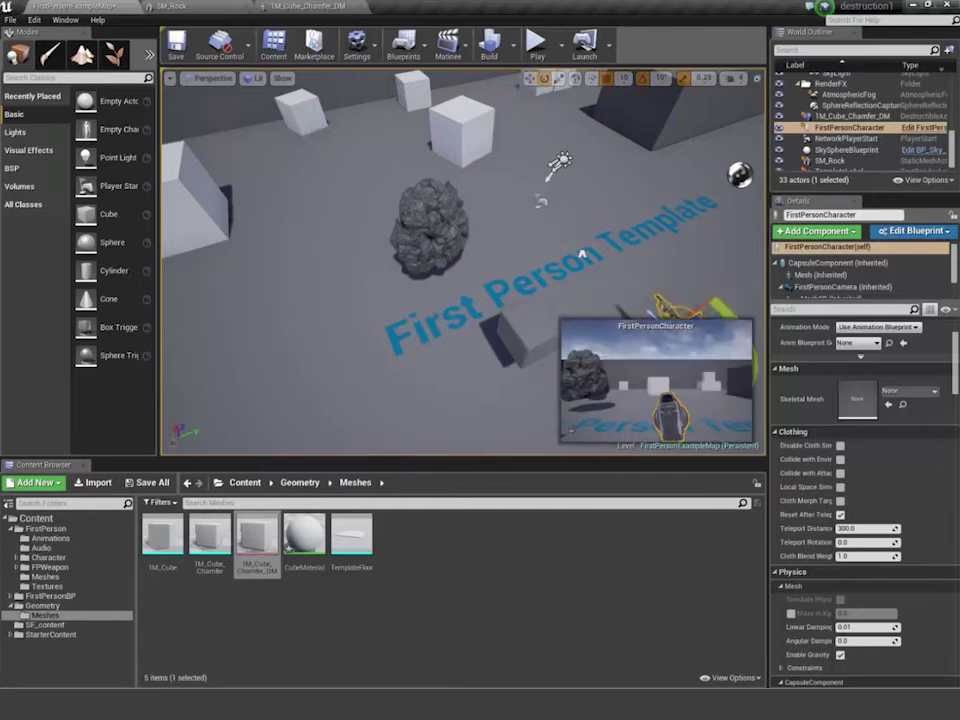
scroll(463, 262, down, 3)
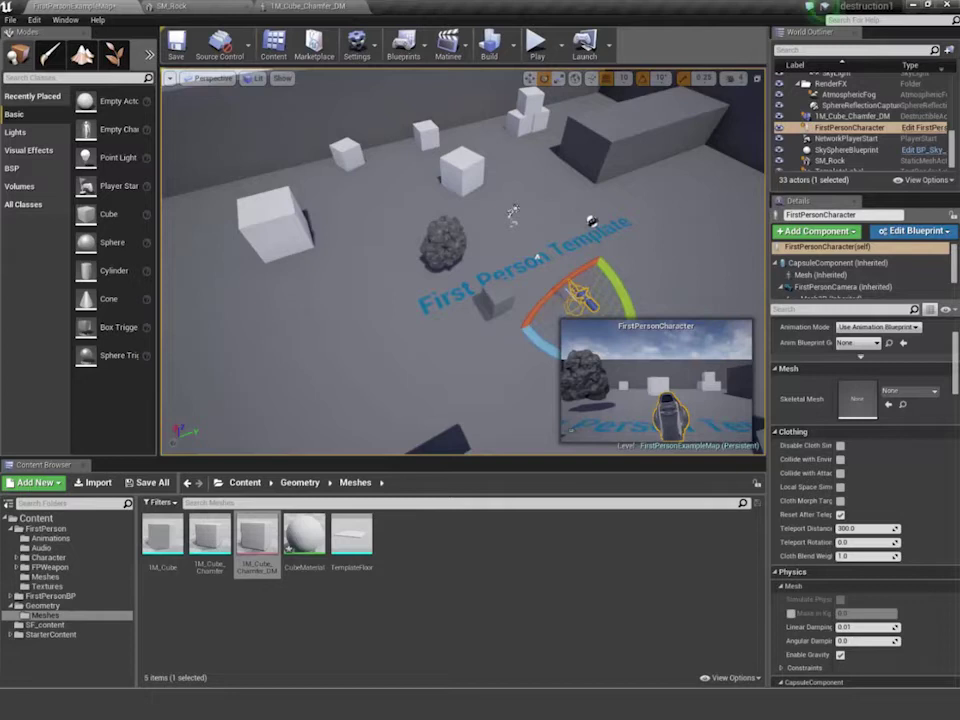
drag(543, 342, 593, 378)
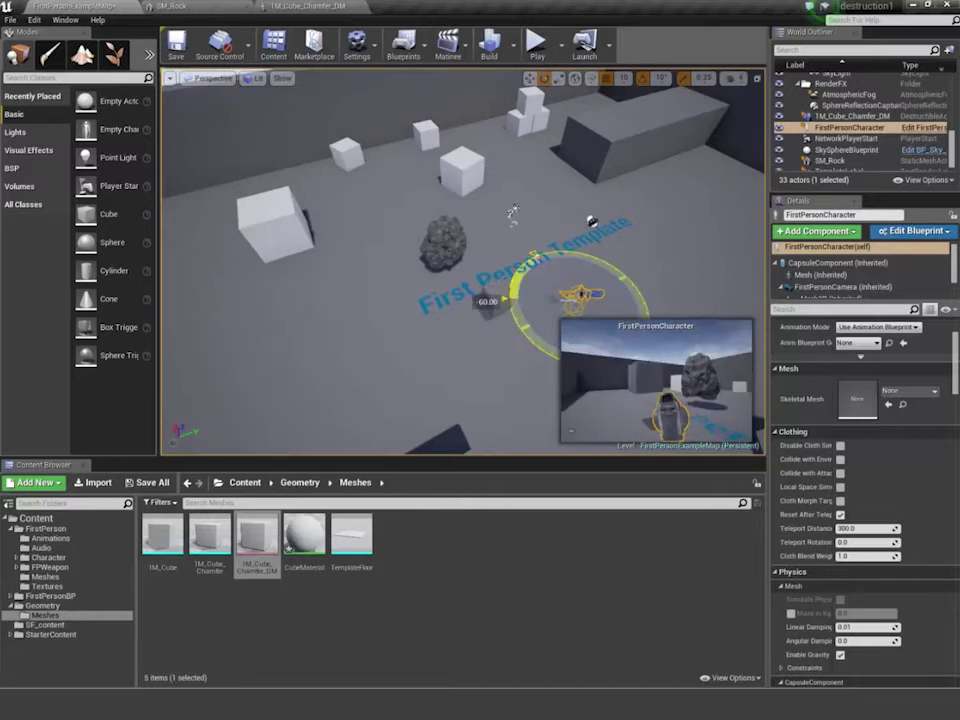
drag(487, 301, 538, 258)
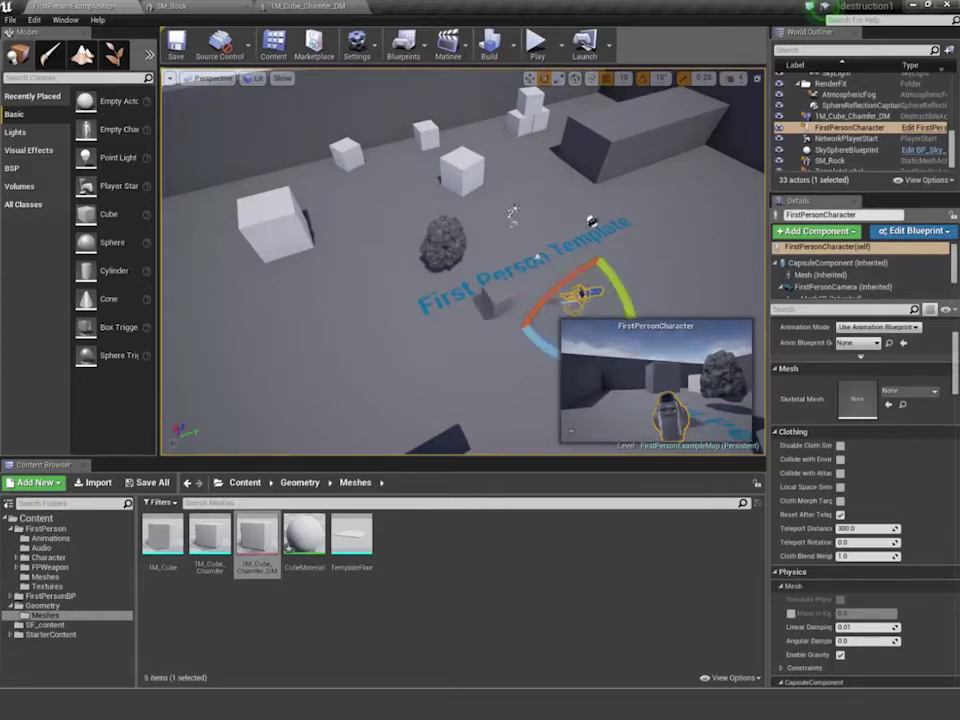
- Play the level, shoot the floating destructible cube and walk around it, ending the play session when done
click(537, 42)
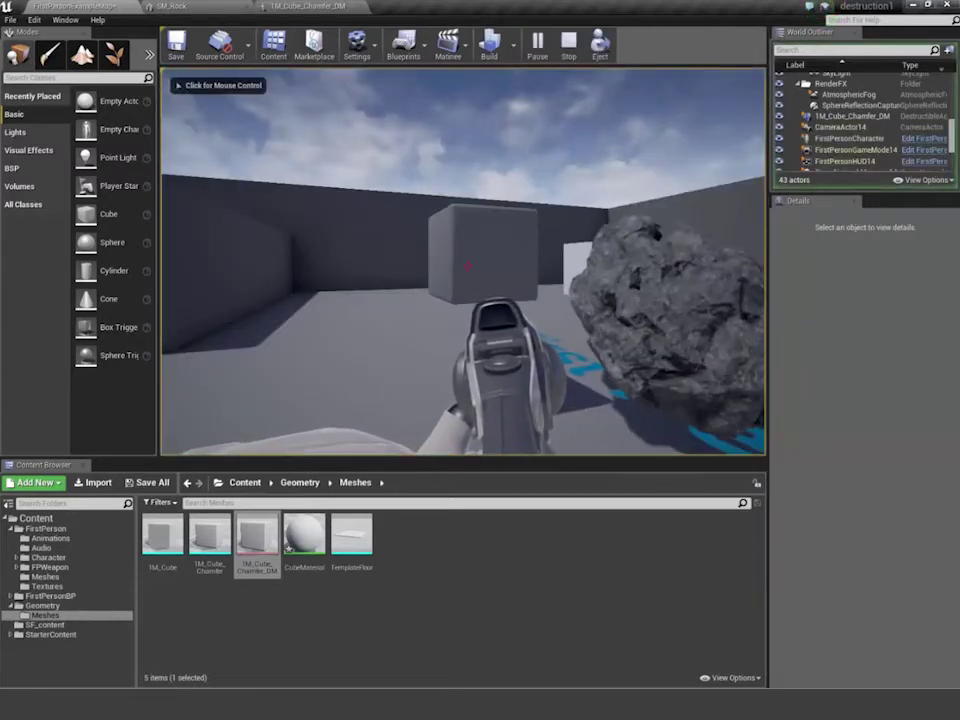
click(467, 266)
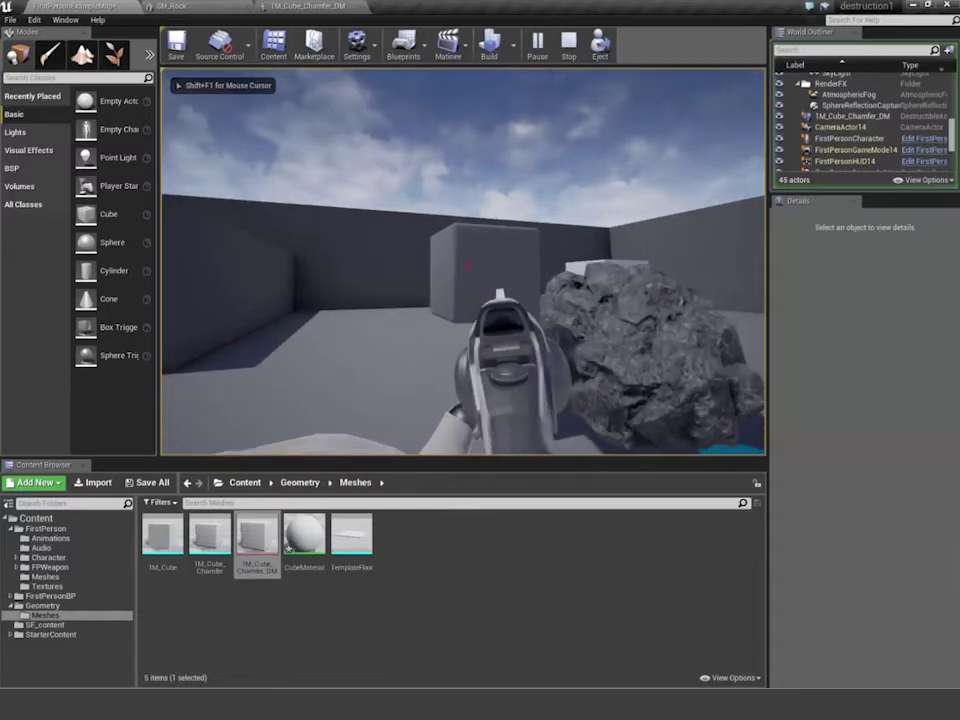
click(466, 266)
key(w)
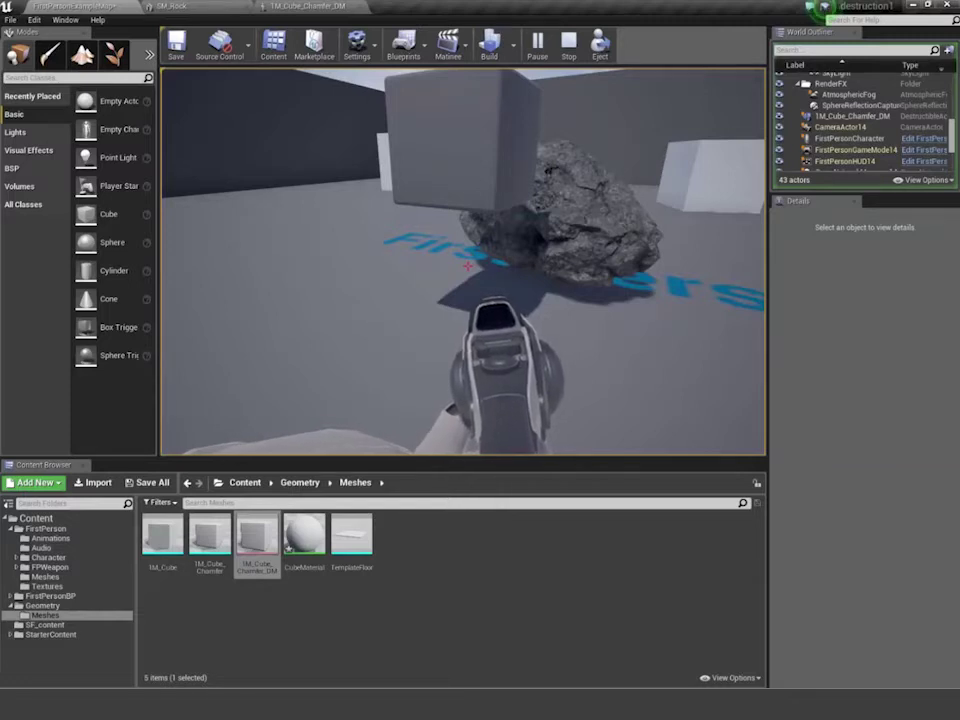
key(Escape)
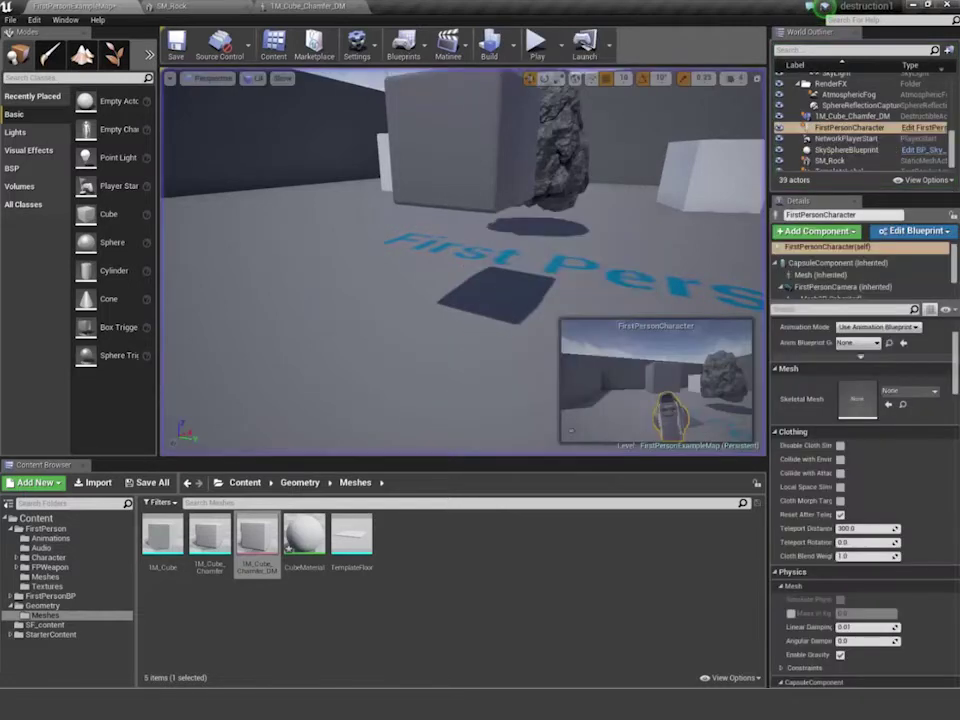
- Enable Simulate Physics on the 1M_Cube_Chamfer_DM actor in the level
click(450, 148)
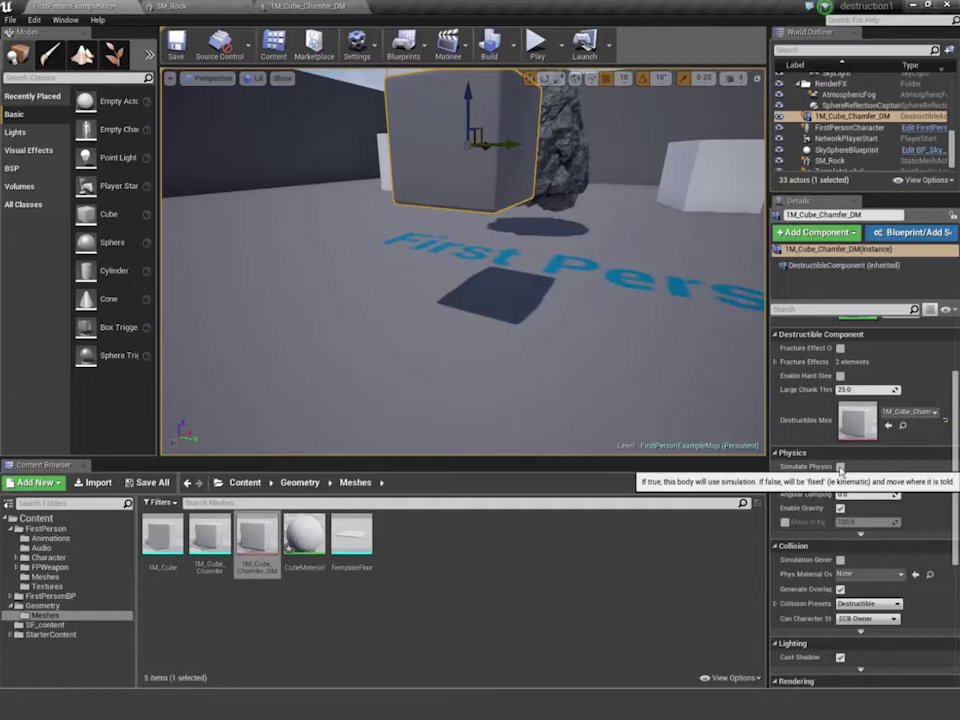
scroll(841, 468, up, 4)
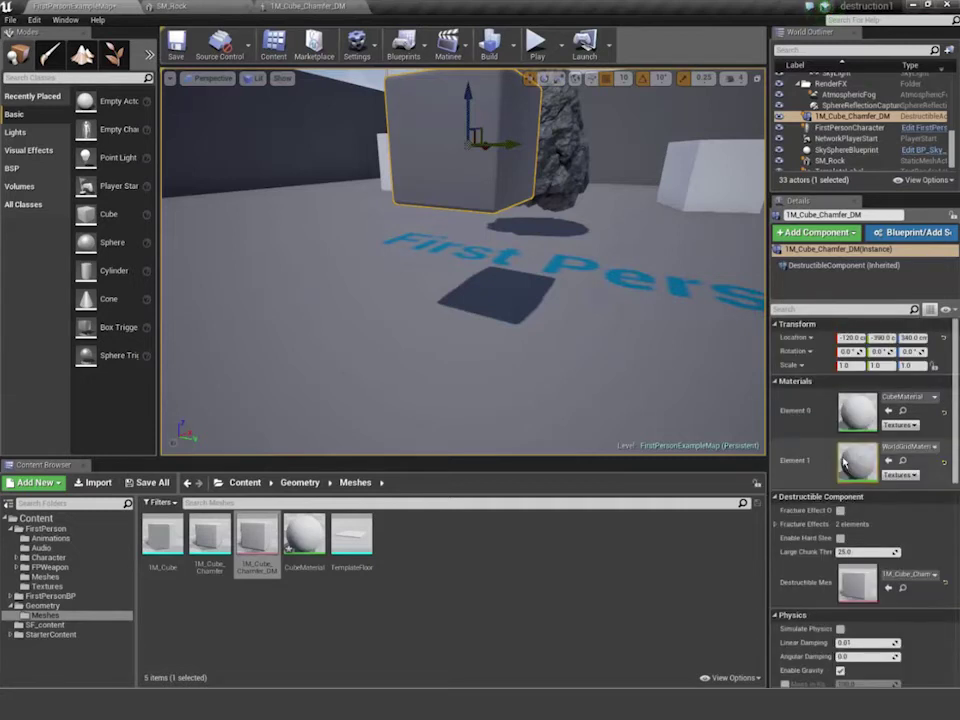
scroll(843, 462, down, 5)
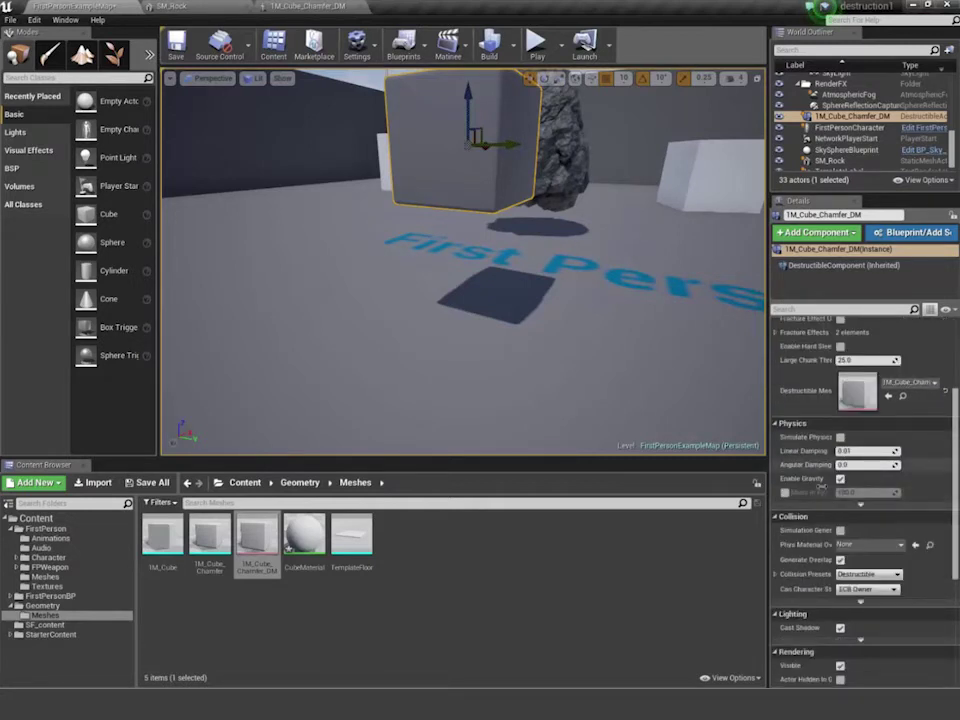
click(839, 438)
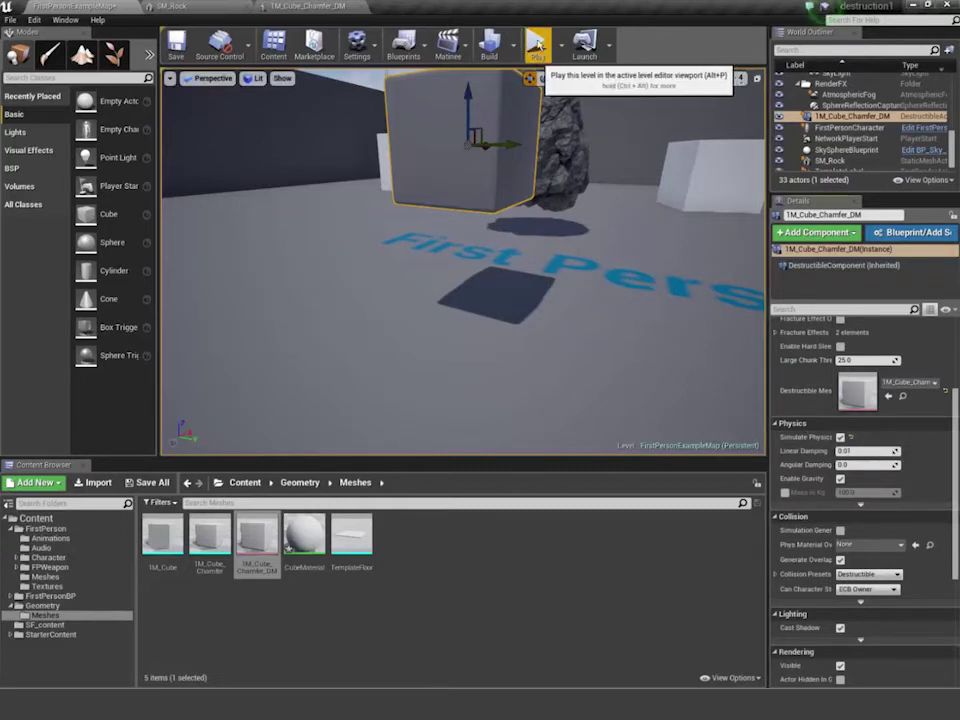
- Play the level and push the physics-enabled cube across the floor to test its behaviour, ending the session when done
click(536, 44)
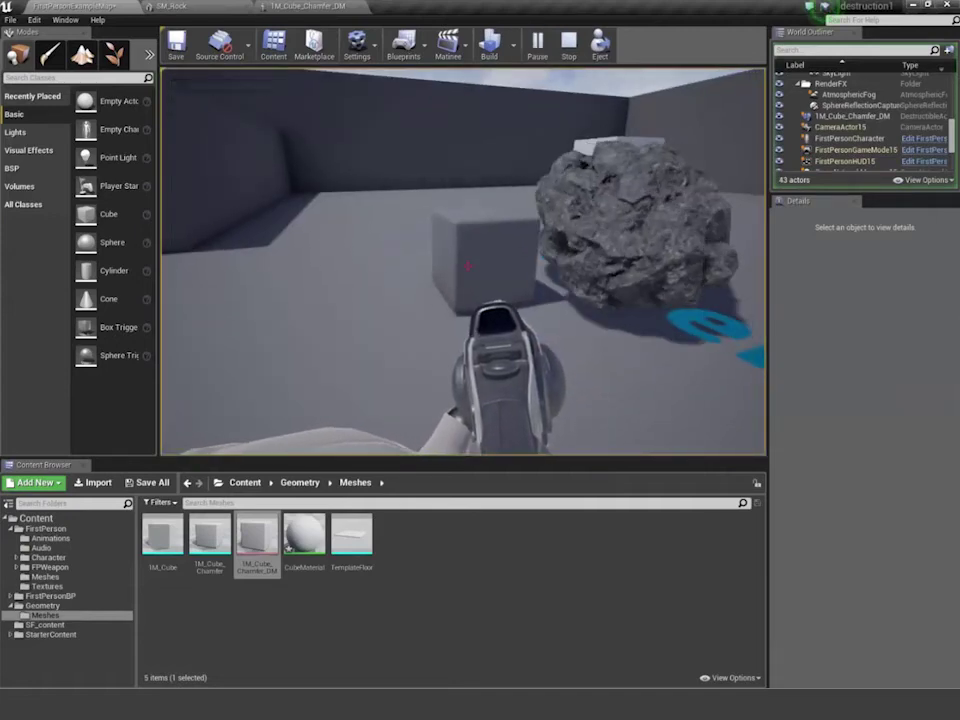
key(w)
key(w)
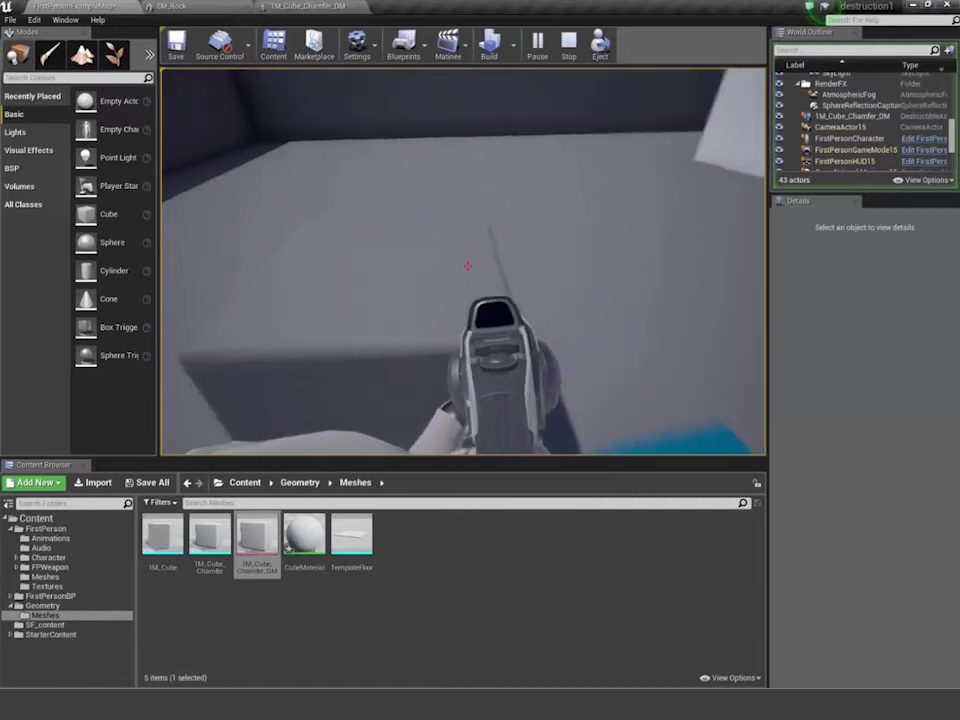
key(w)
key(space)
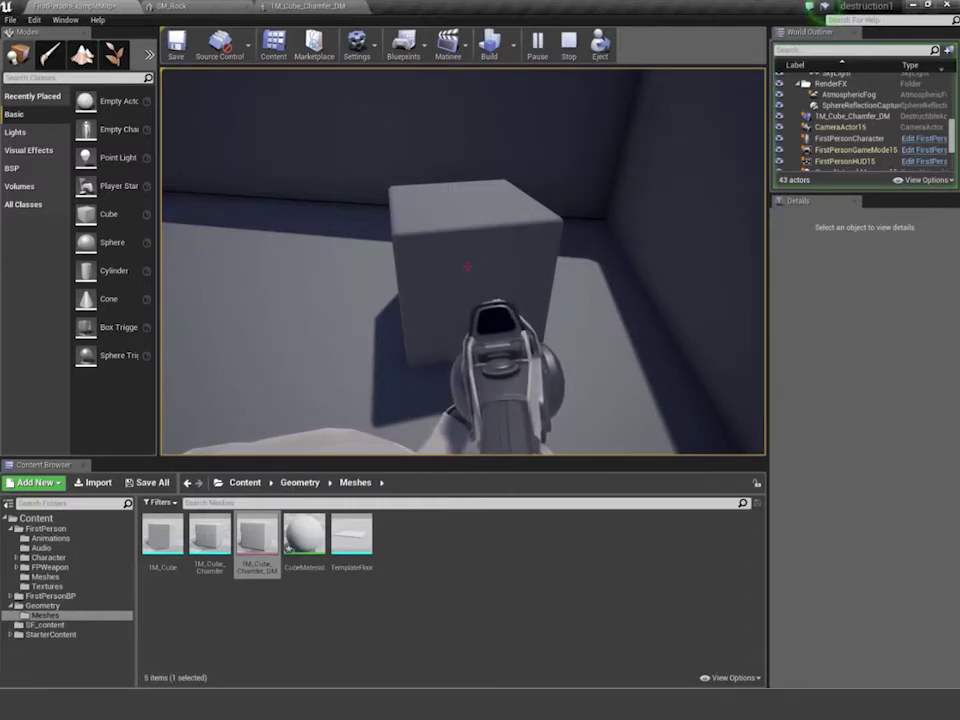
key(Escape)
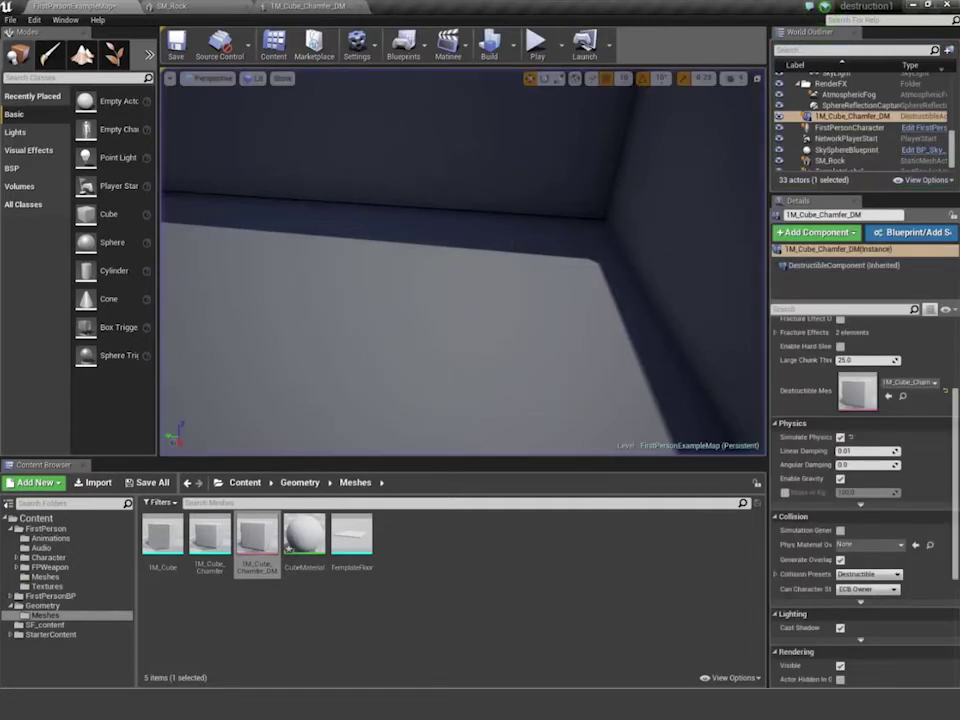
- Open the 1M_Cube_Chamfer_DM destructible mesh, turn on Enable Impact Damage in its damage settings and save the asset
right_drag(463, 260, 403, 231)
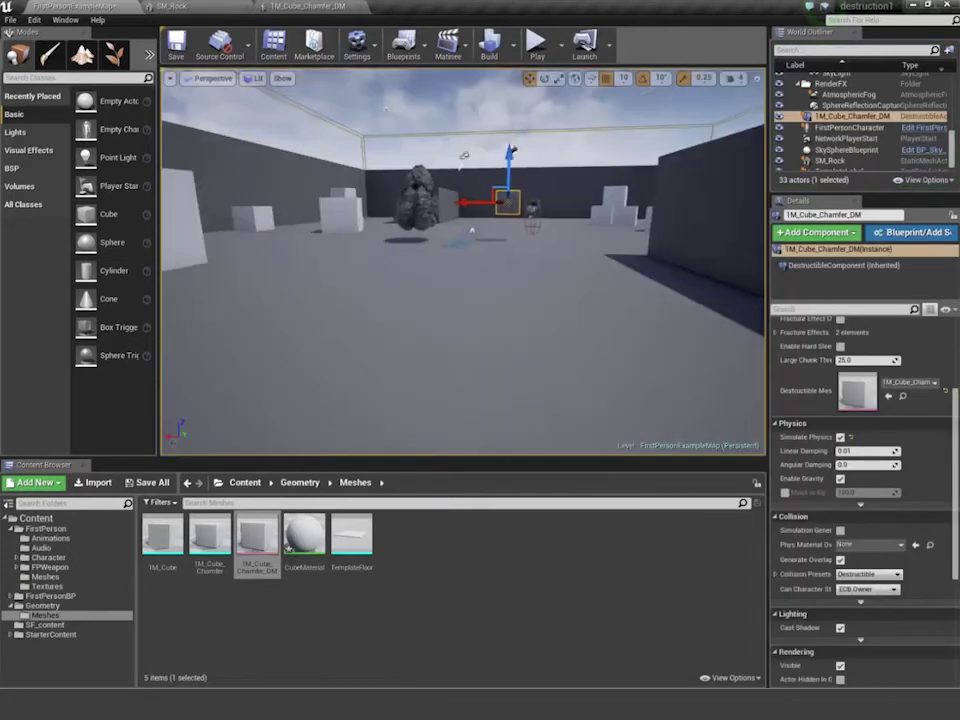
key(f)
scroll(687, 141, down, 6)
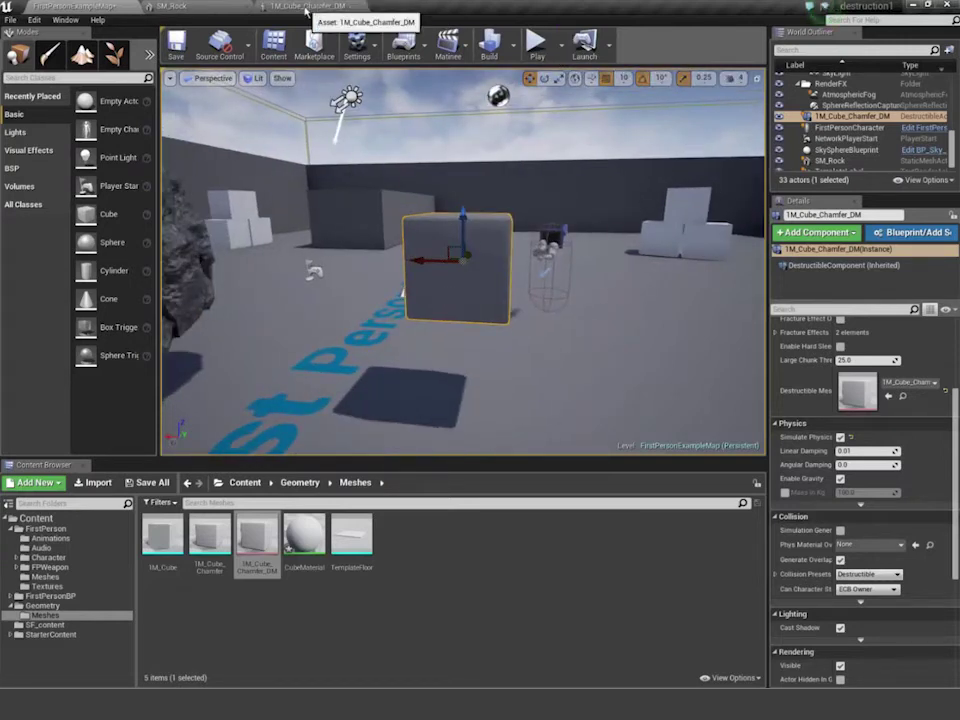
click(303, 8)
drag(392, 238, 262, 268)
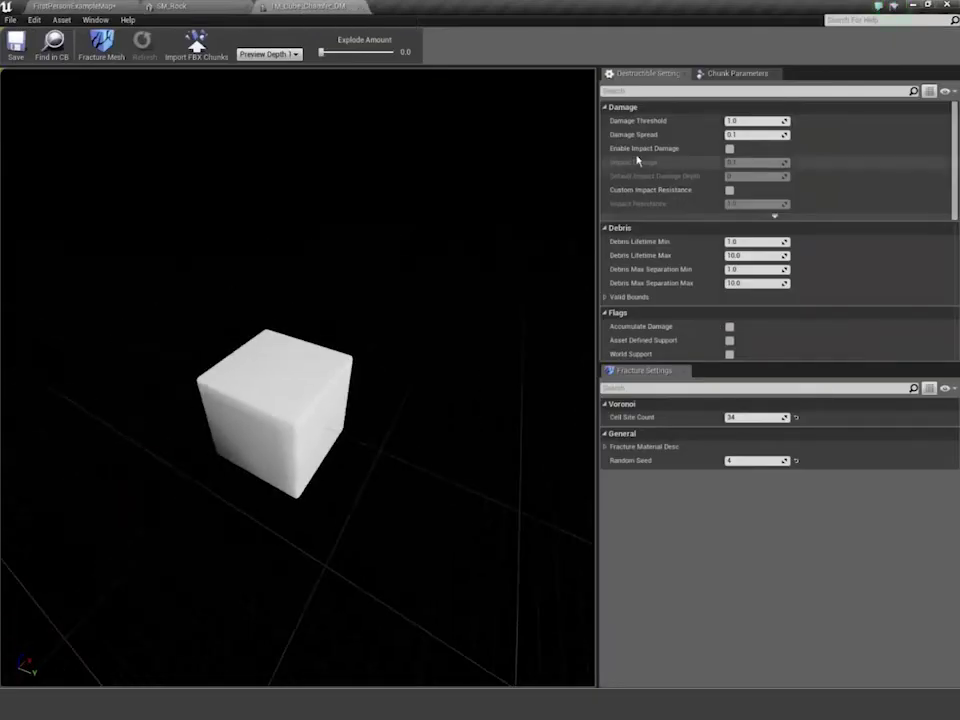
mouse_move(637, 128)
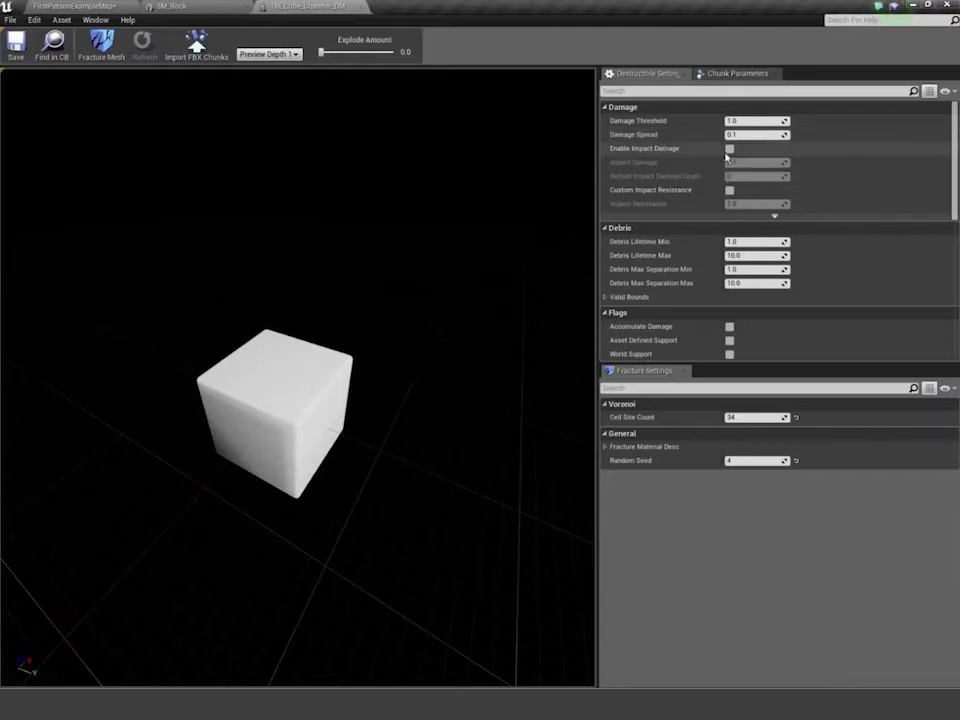
click(729, 149)
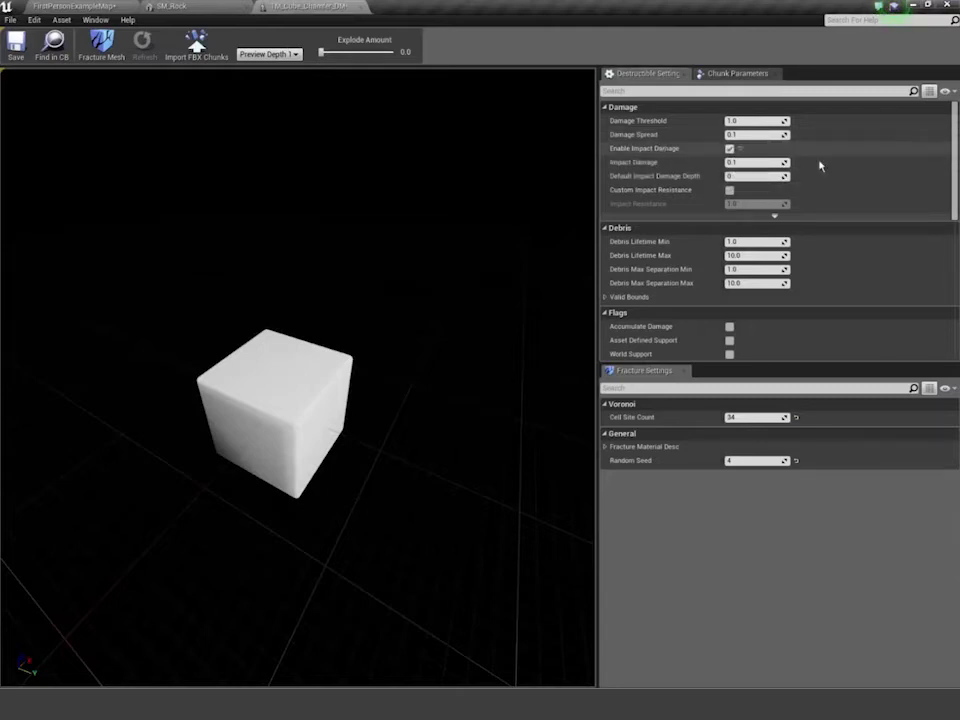
click(16, 42)
- Return to FirstPersonExampleMap, play the level and walk into the cube to test its impact damage
click(72, 6)
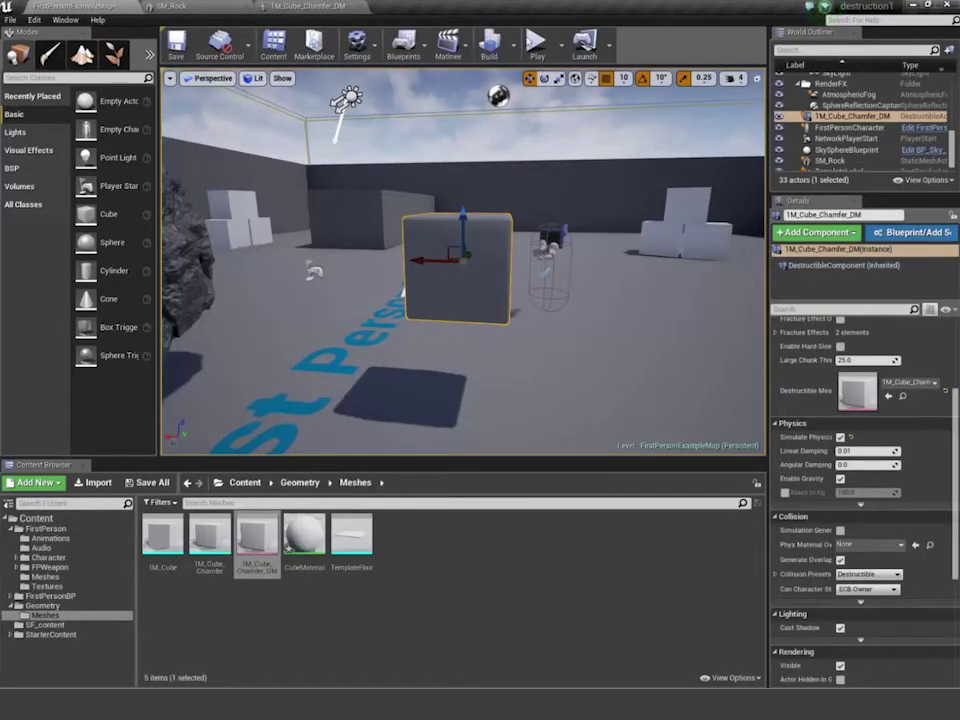
click(536, 42)
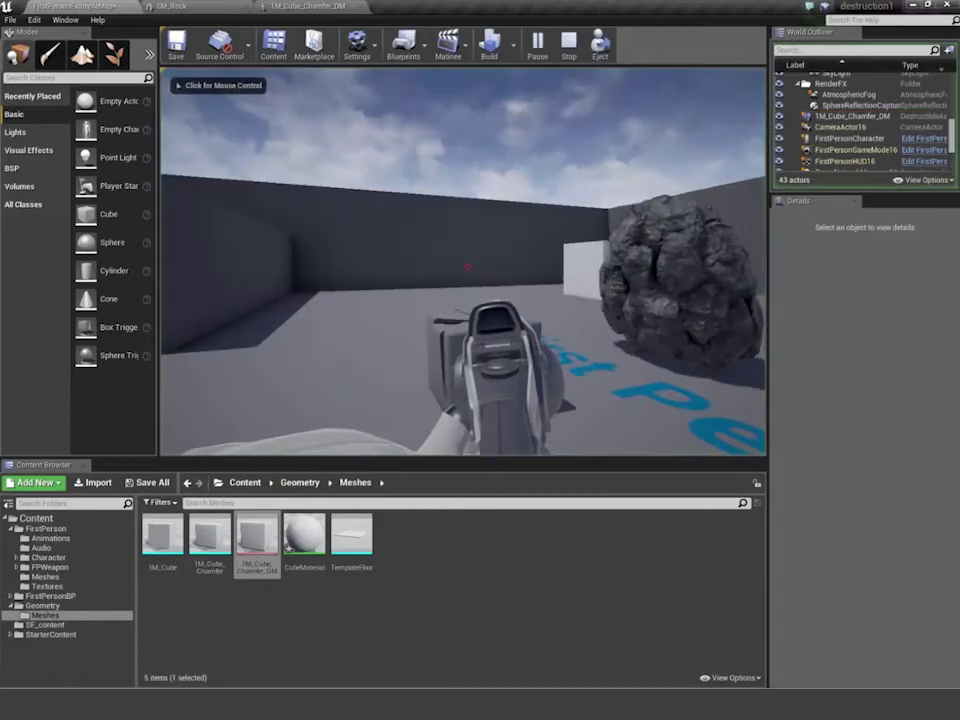
click(468, 266)
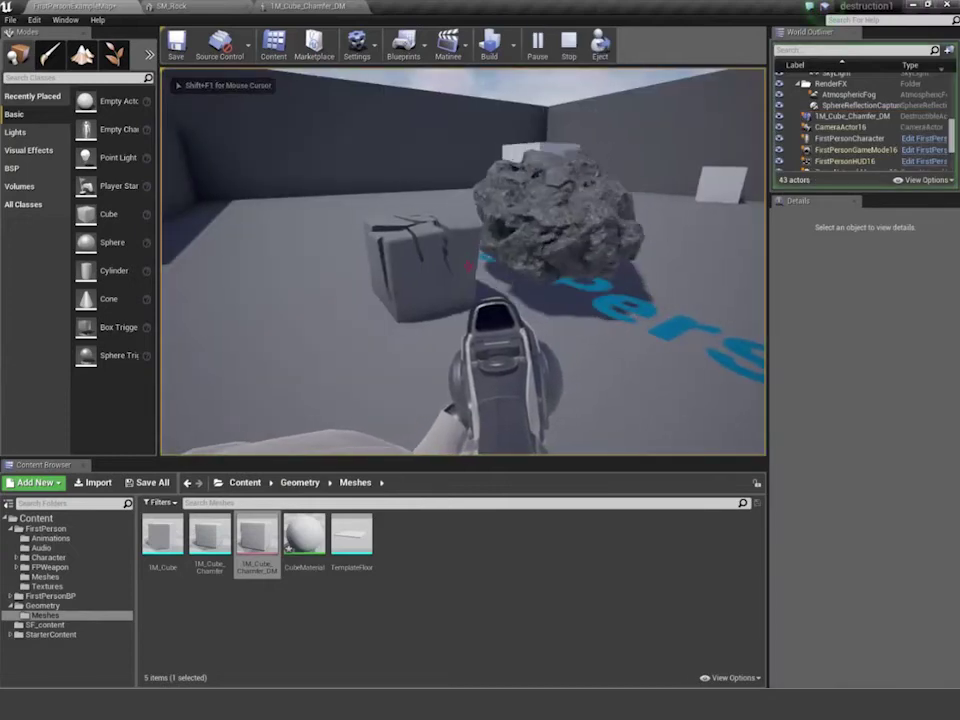
key(w)
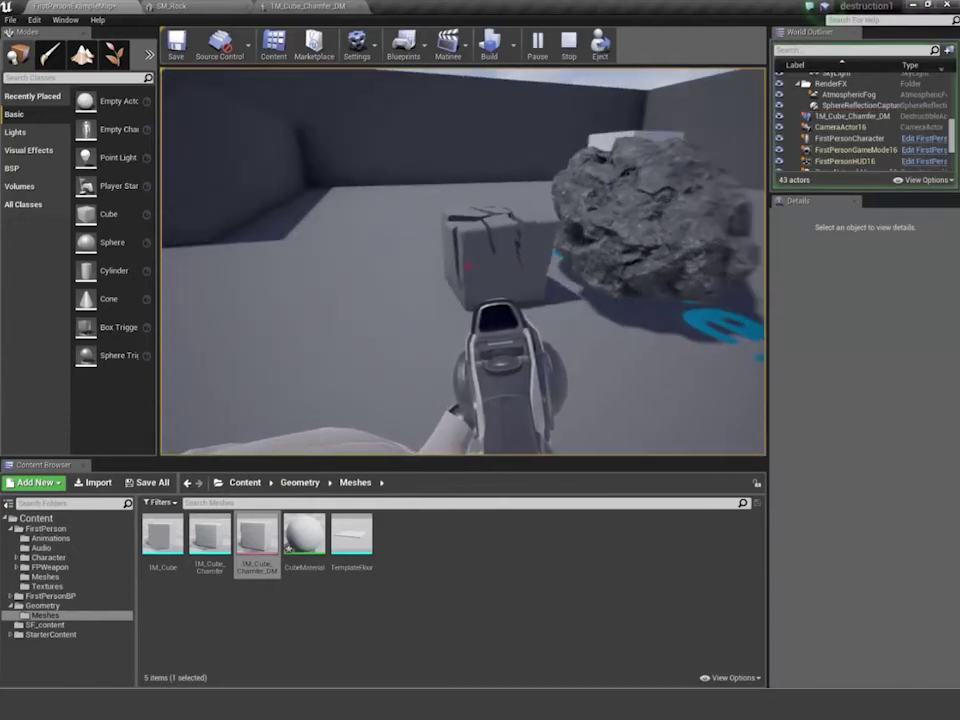
click(467, 265)
key(w)
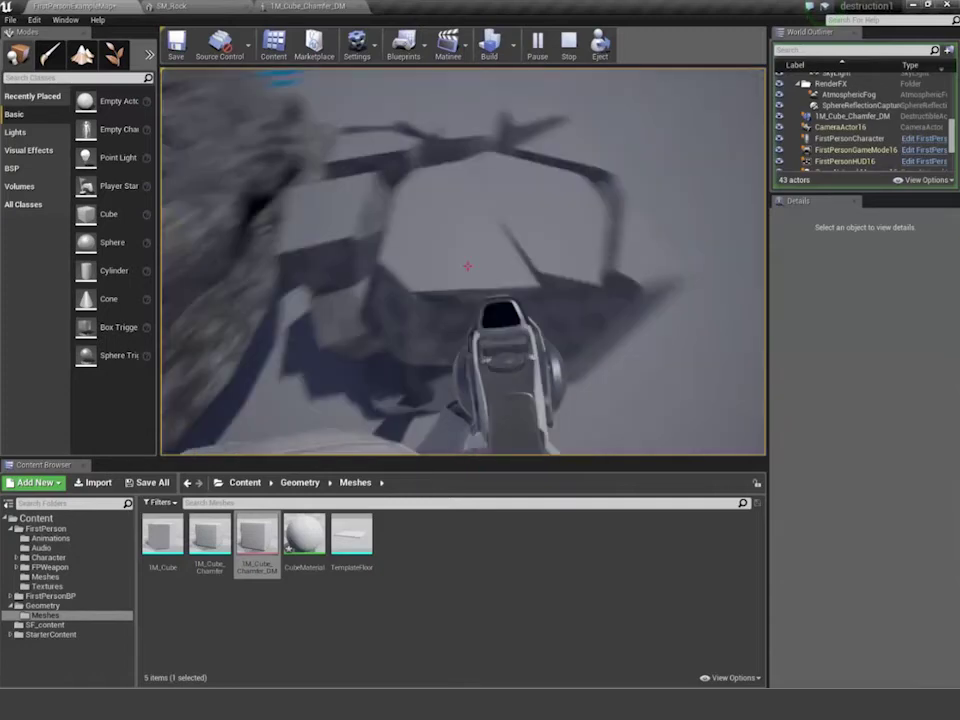
key(w)
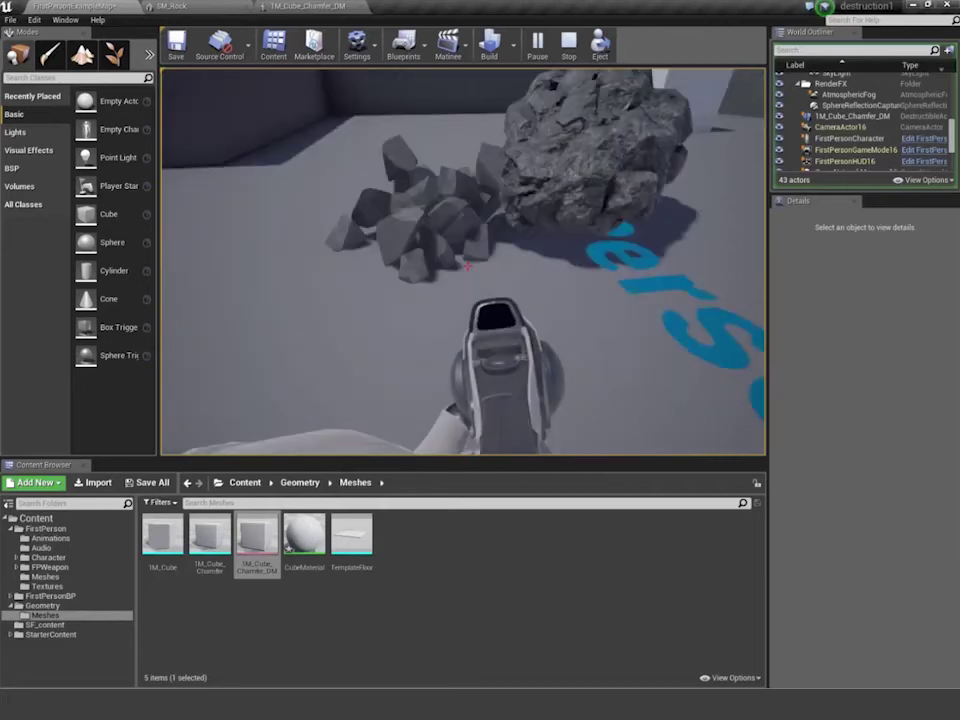
key(s)
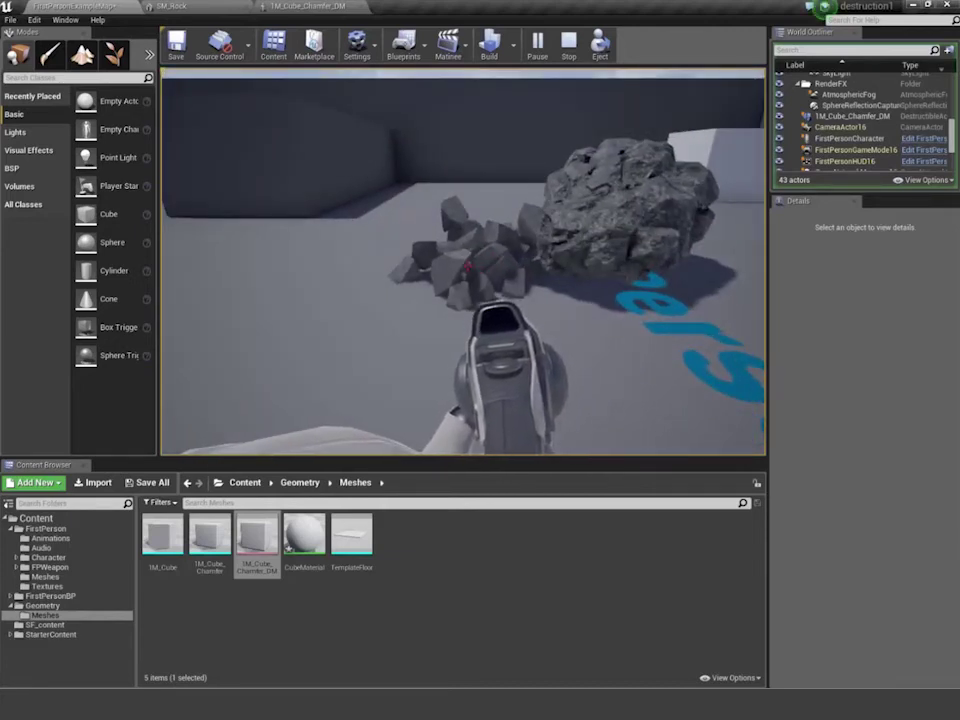
- Shoot the pile of cube fragments repeatedly and end the play session
click(467, 266)
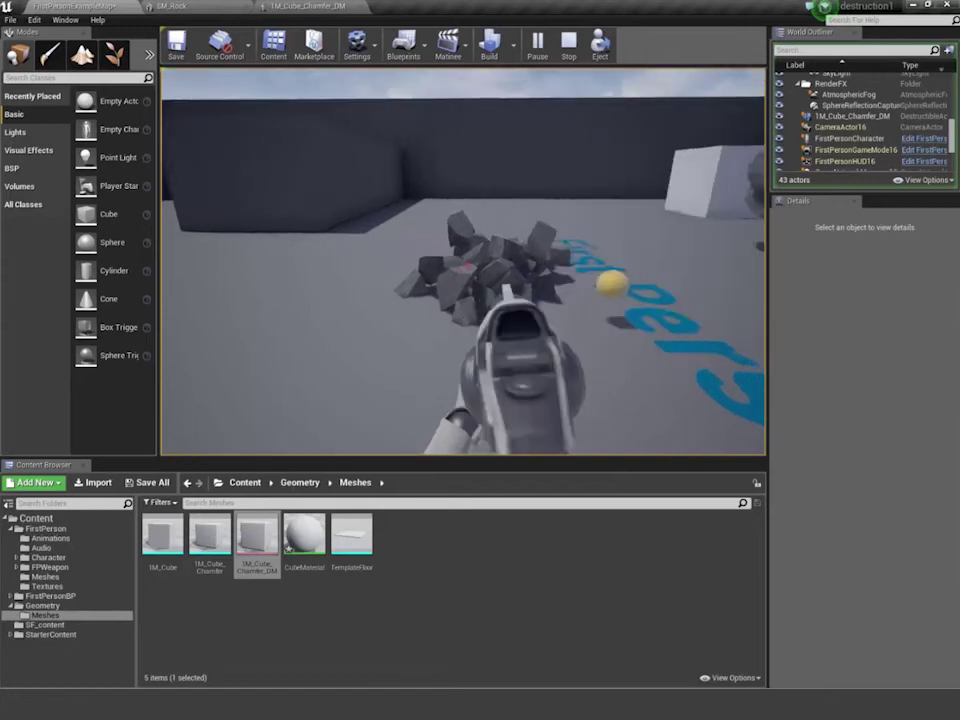
click(467, 266)
click(467, 266)
click(467, 266)
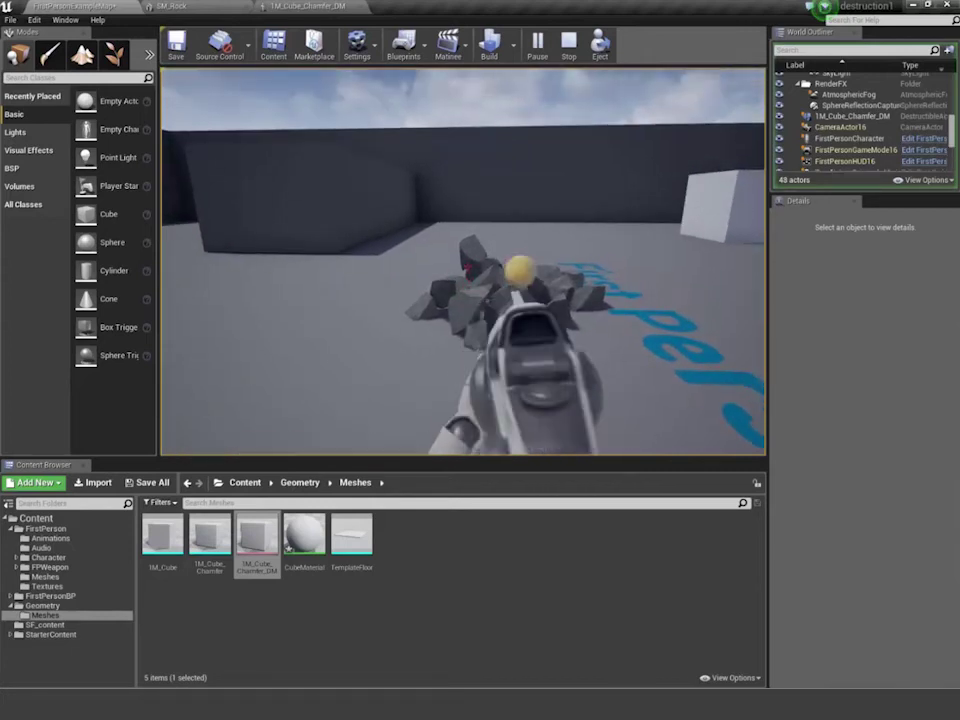
click(467, 266)
click(467, 266)
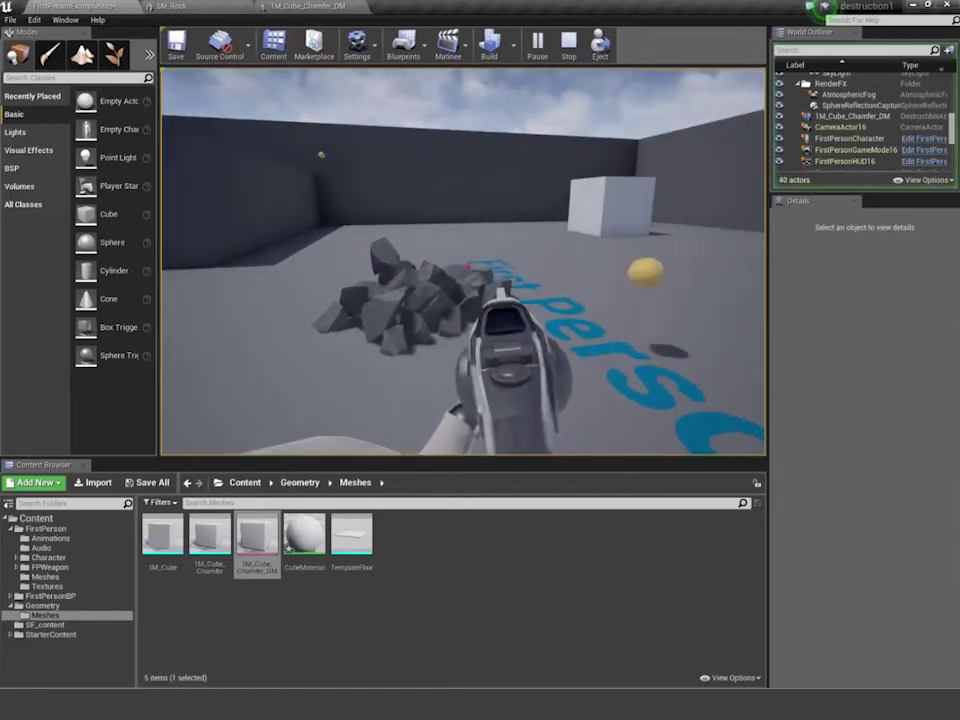
key(Escape)
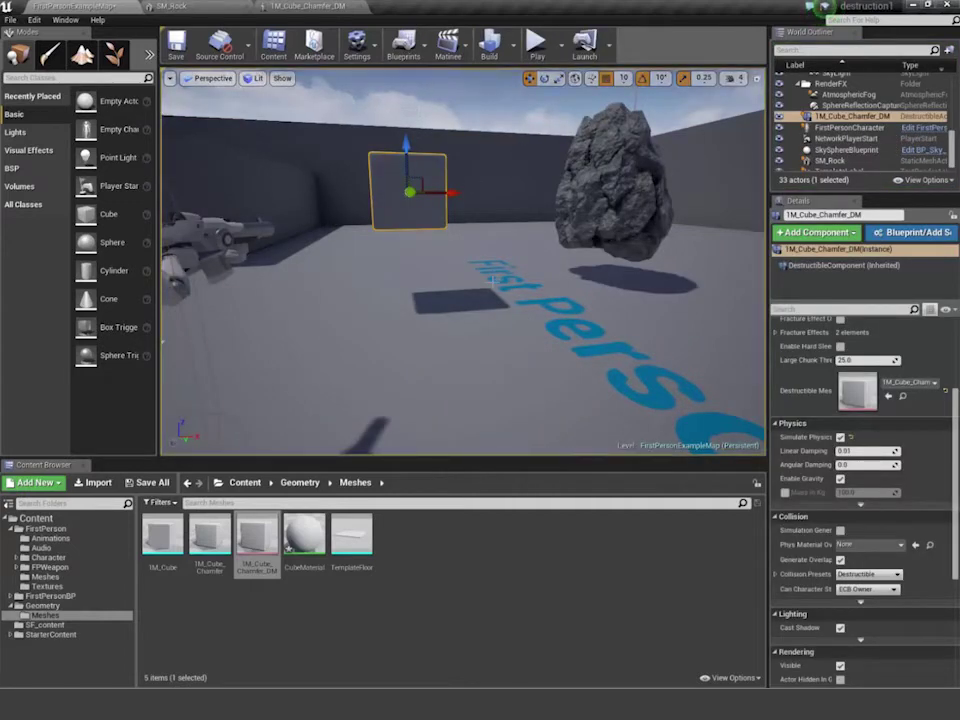
- In the 1M_Cube_Chamfer_DM settings, set Damage Threshold to 120, Damage Spread and Impact Damage to 0.001, and Default Impact Damage Depth to 1
key(f)
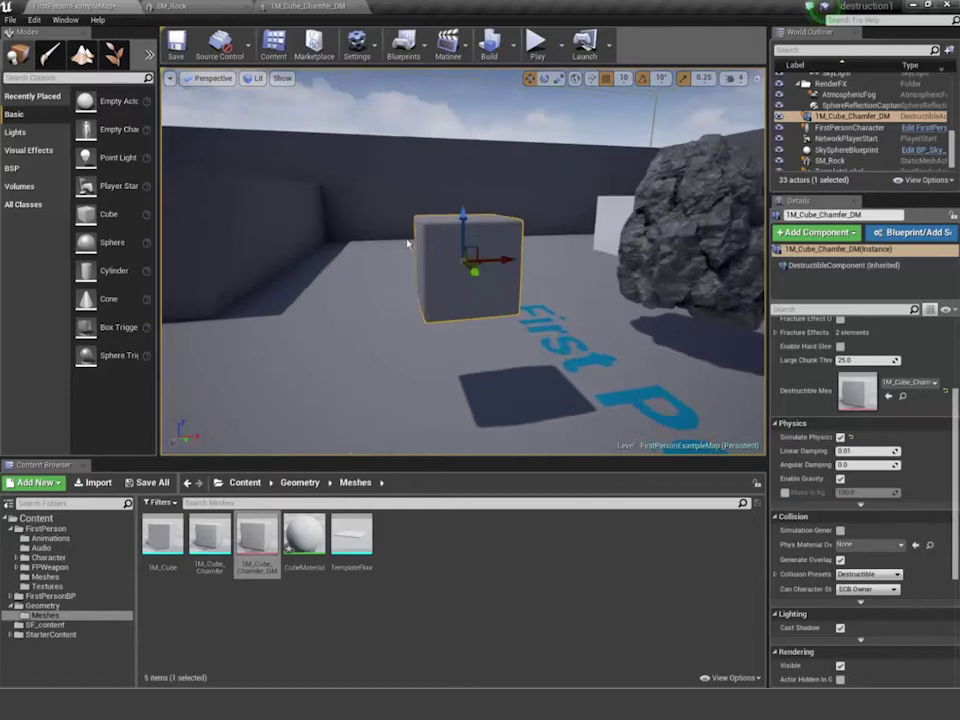
click(305, 6)
drag(402, 363, 270, 316)
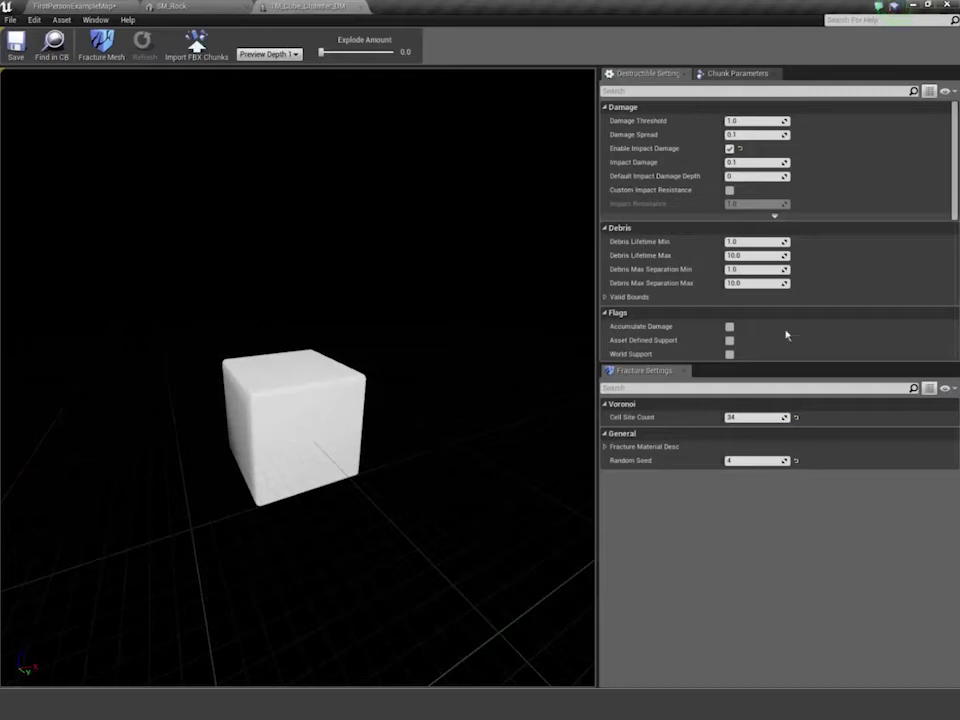
click(732, 120)
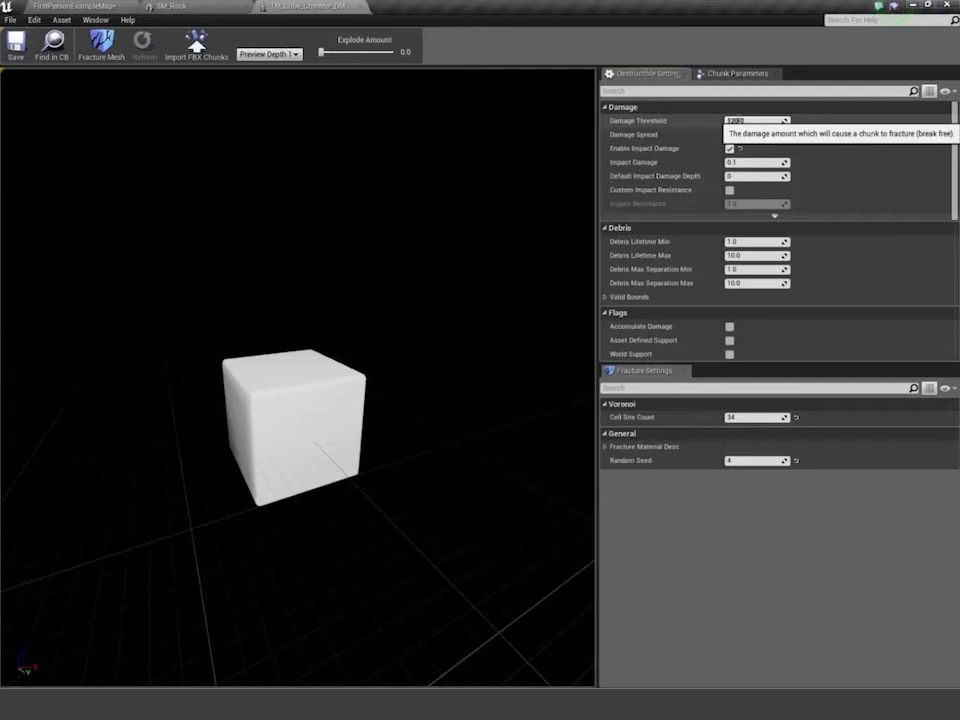
click(753, 135)
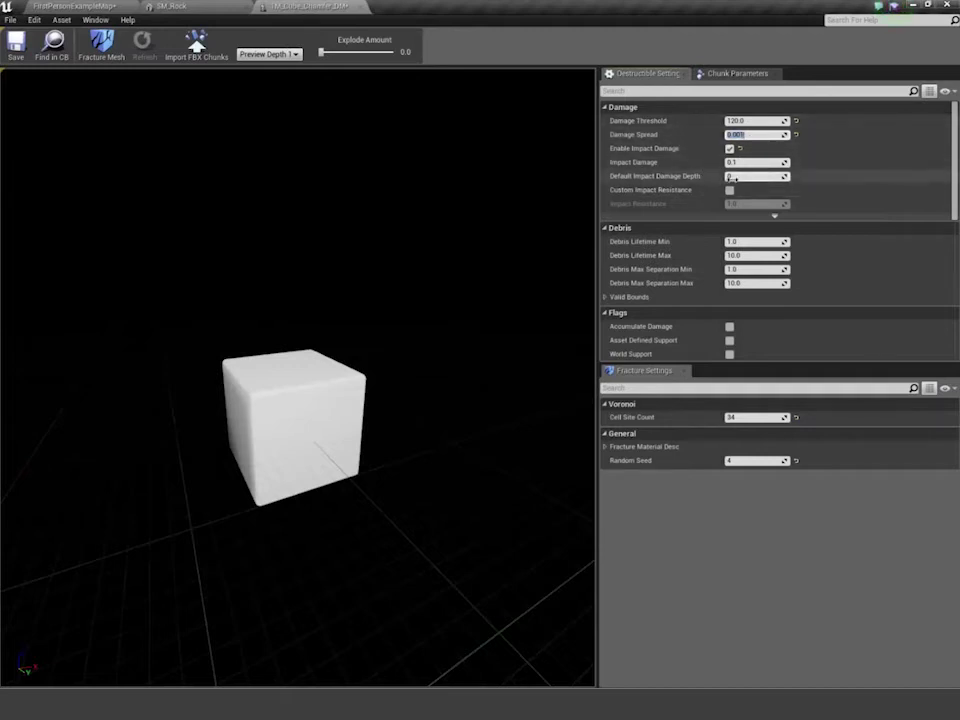
click(731, 162)
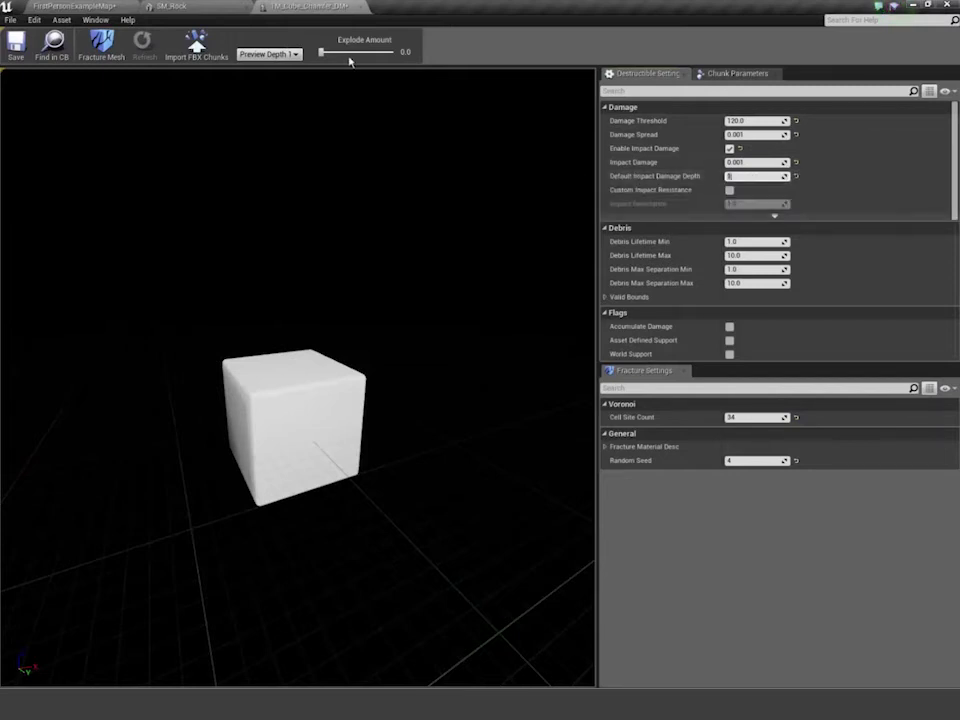
- Preview the mesh at depth 0 and depth 1, and check its chunks with the Explode Amount before returning it to 0.0
click(279, 56)
click(270, 65)
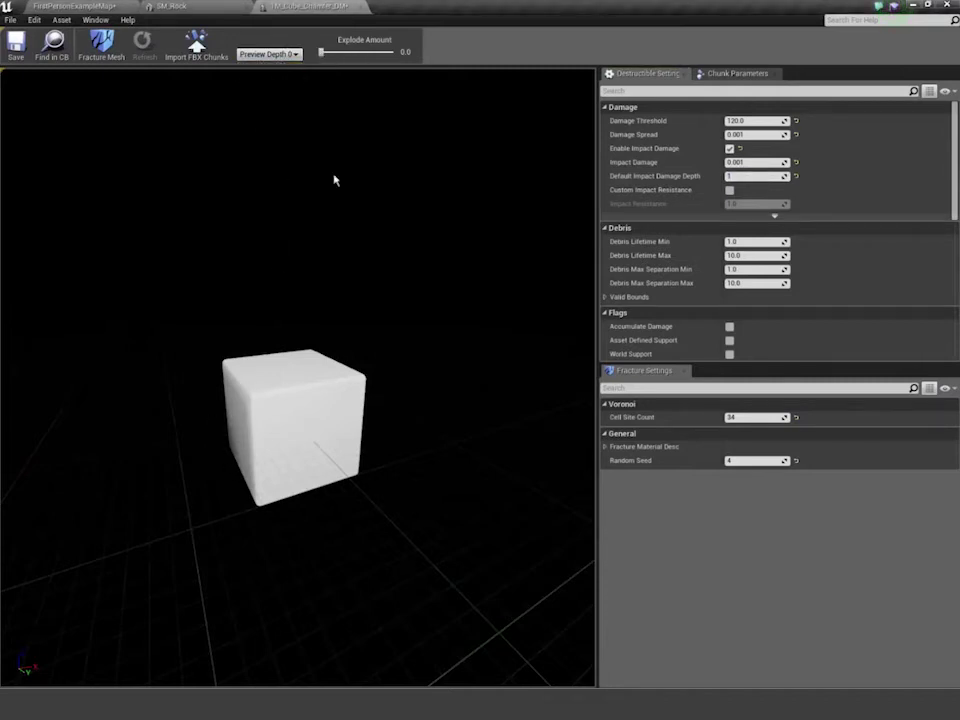
click(260, 56)
click(266, 73)
drag(323, 52, 293, 64)
mouse_move(676, 181)
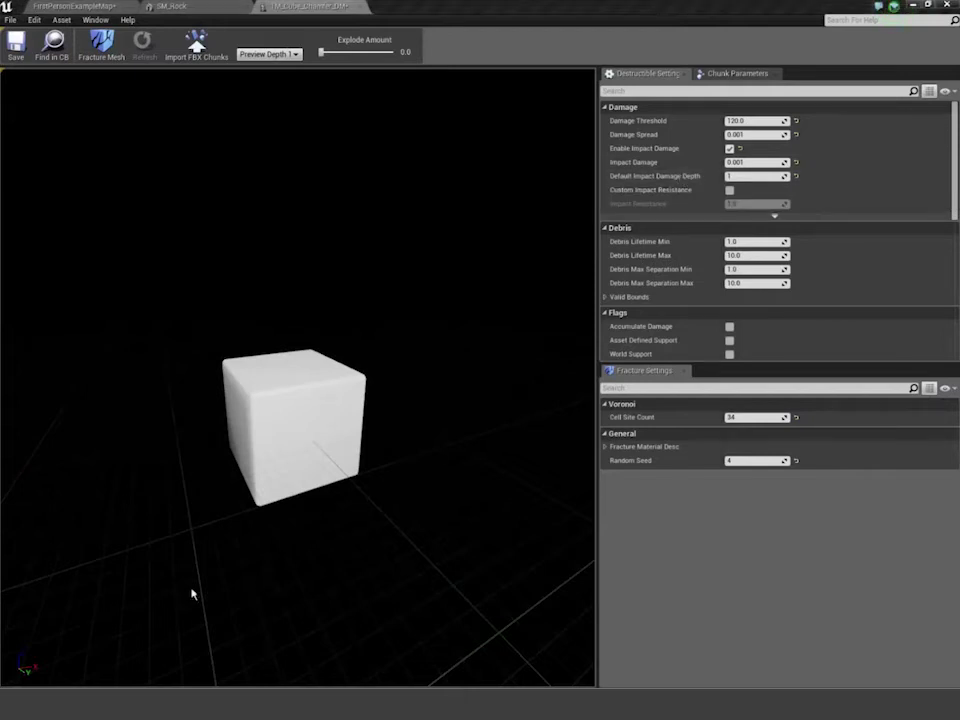
- Switch to the web browser, look through NVIDIA's PhysX Destruction page, and go back to the APEX Destruction PhysXLab Tutorials page
key(alt+Tab)
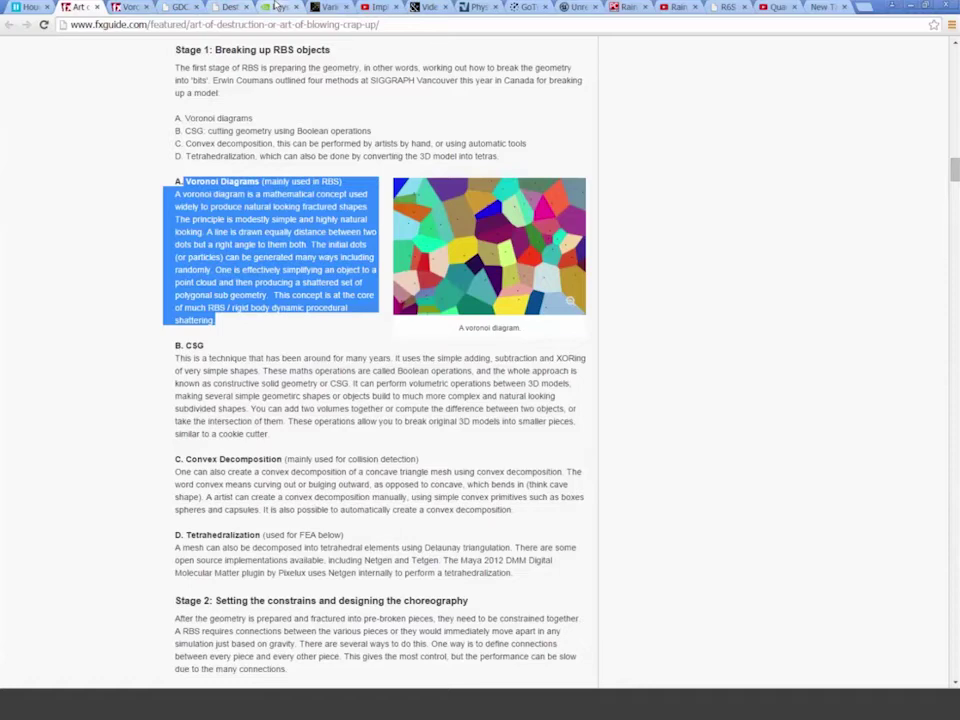
click(277, 7)
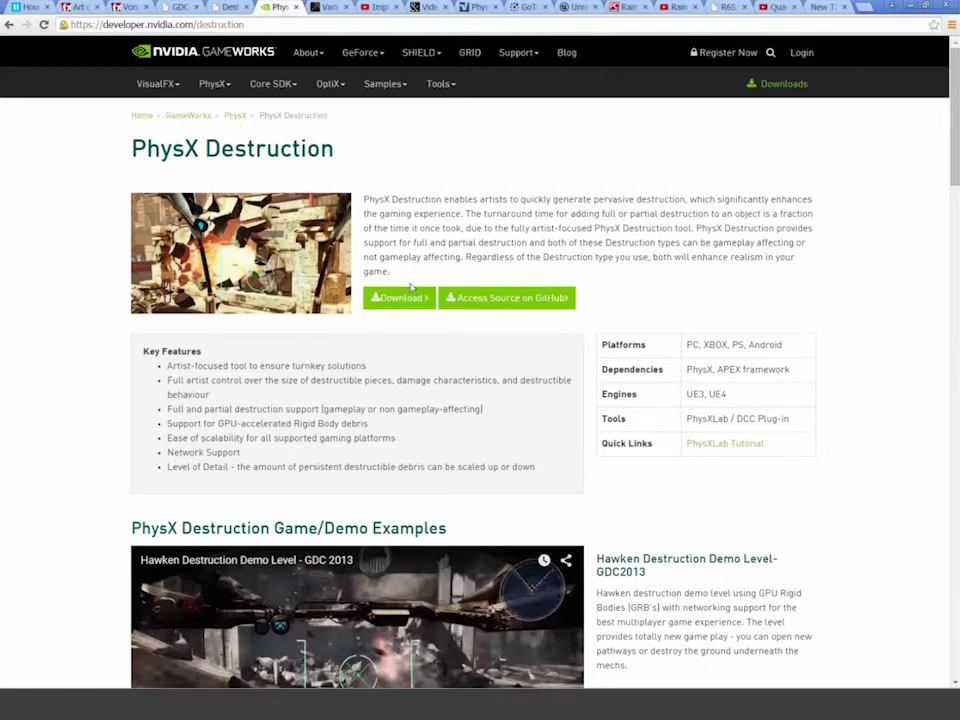
scroll(410, 287, down, 1)
scroll(410, 288, down, 5)
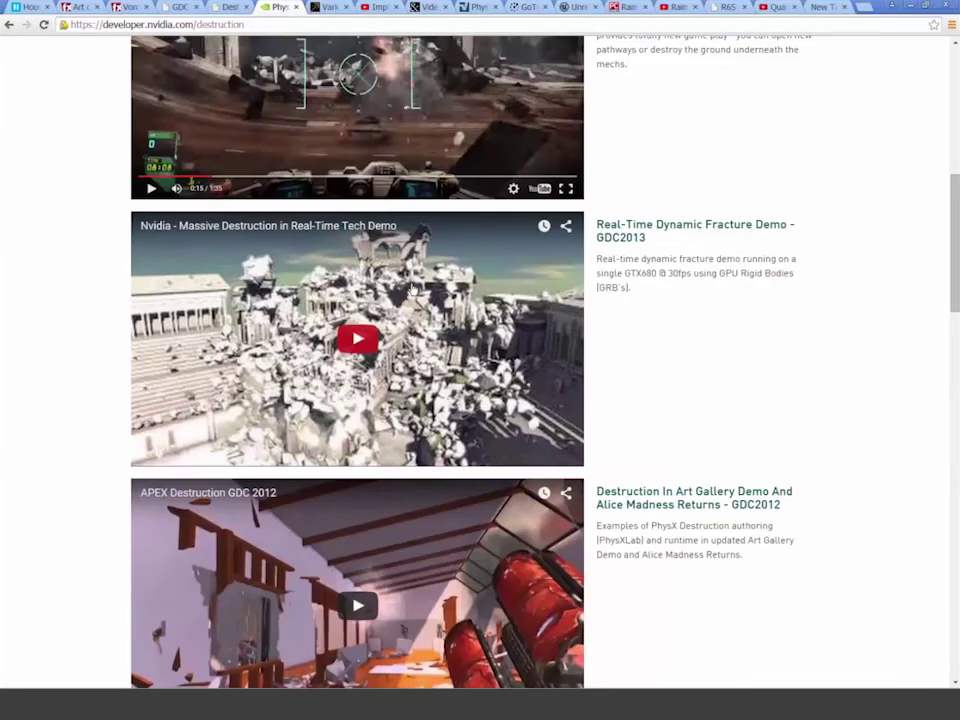
scroll(240, 118, up, 4)
scroll(240, 118, up, 3)
click(9, 24)
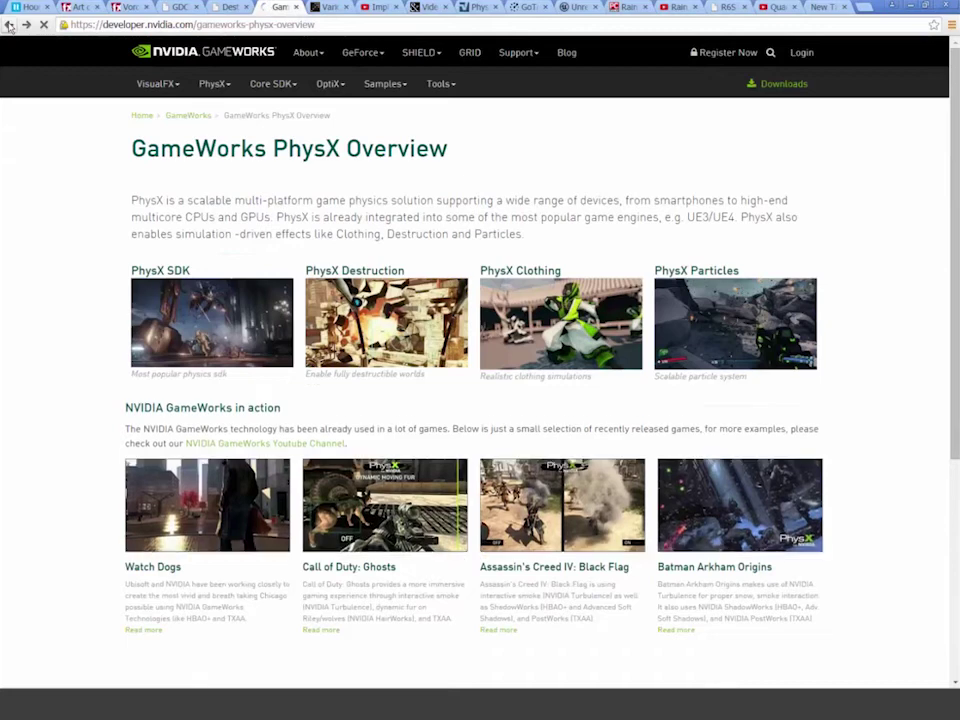
click(9, 24)
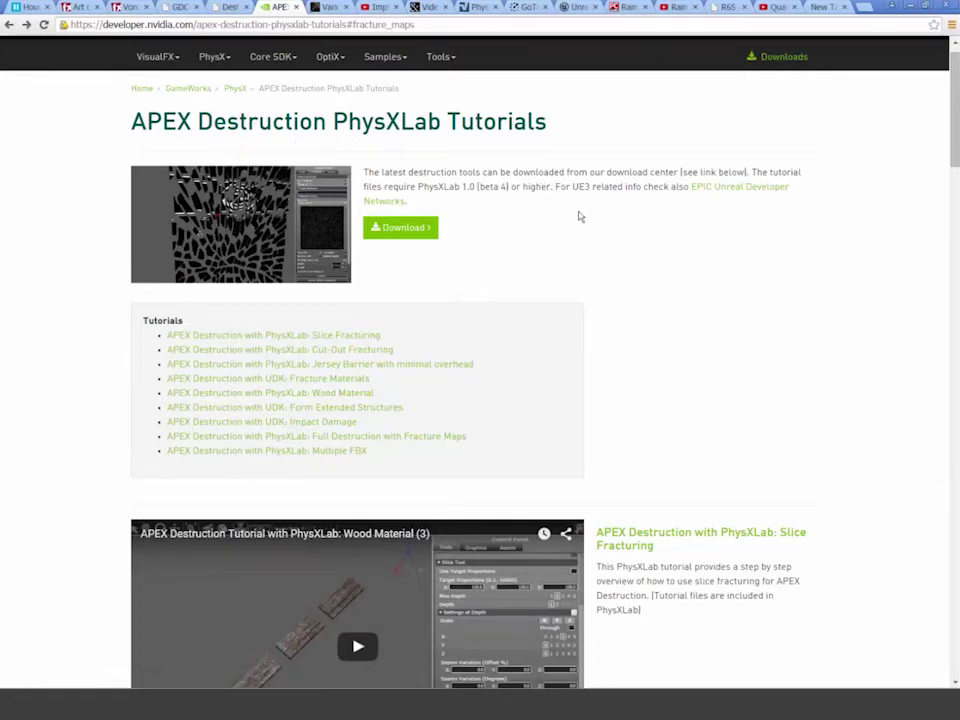
- Play the Wood Material tutorial video, skip ahead through its slicing examples, pause it, and switch back to Unreal Editor
scroll(580, 215, down, 5)
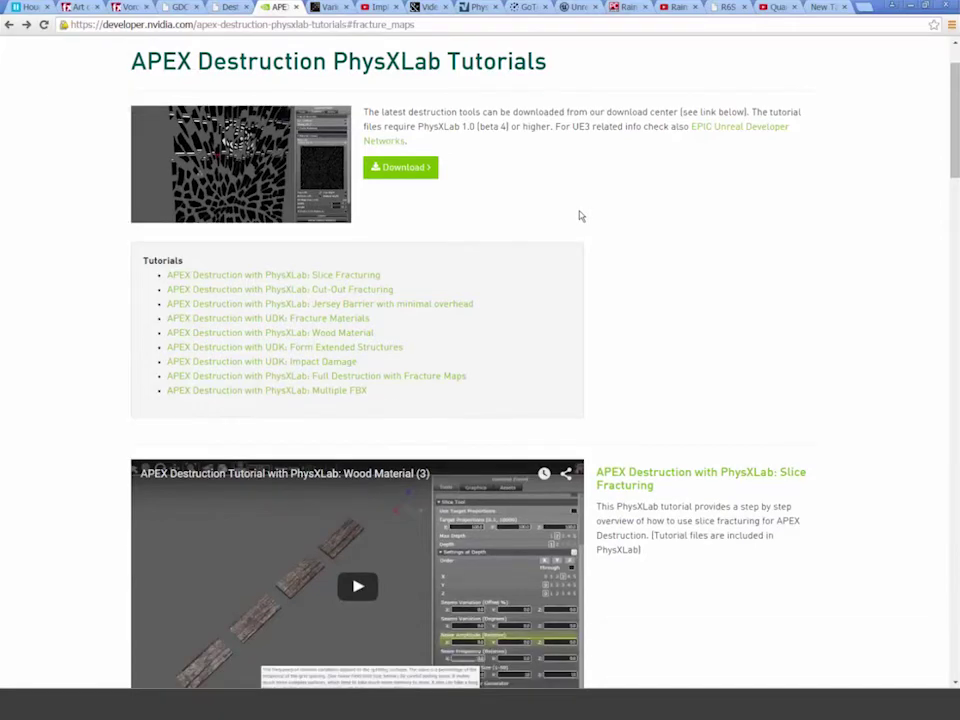
click(369, 386)
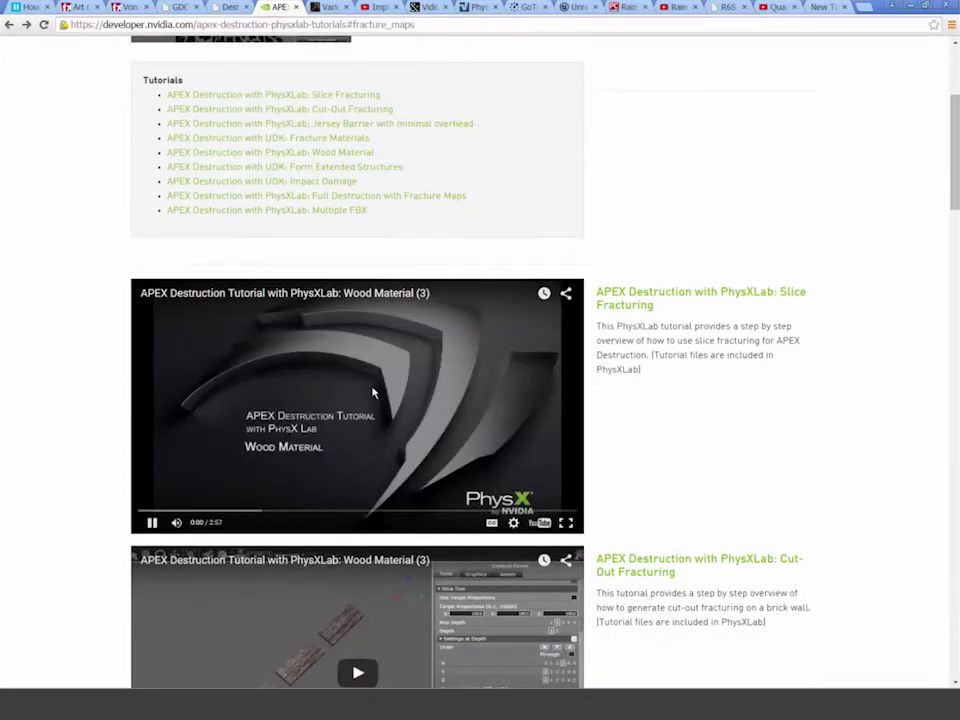
click(196, 512)
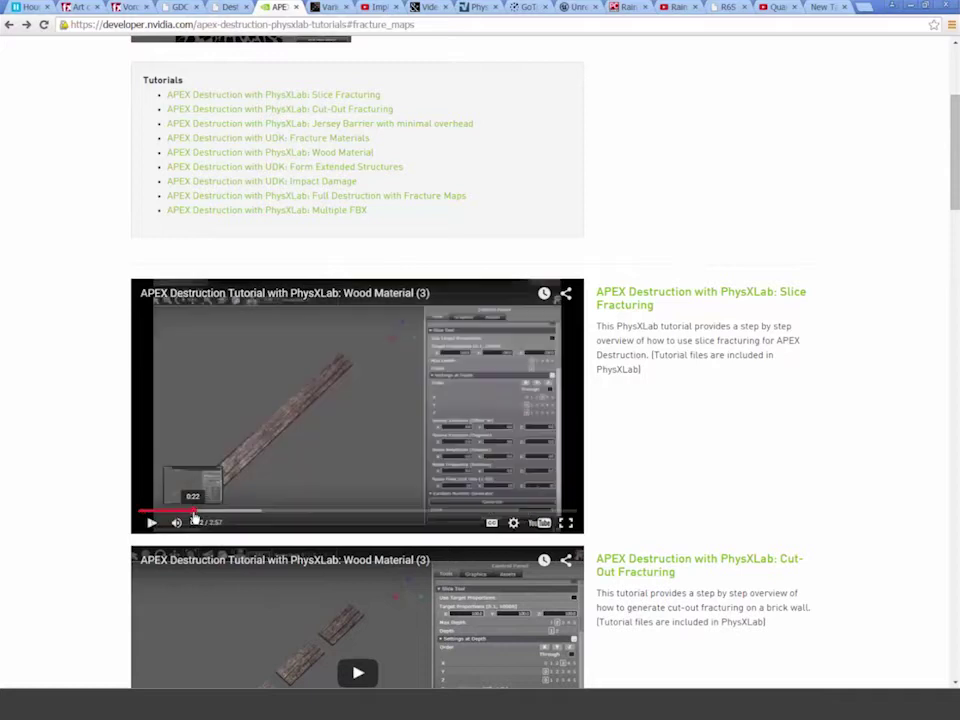
click(253, 516)
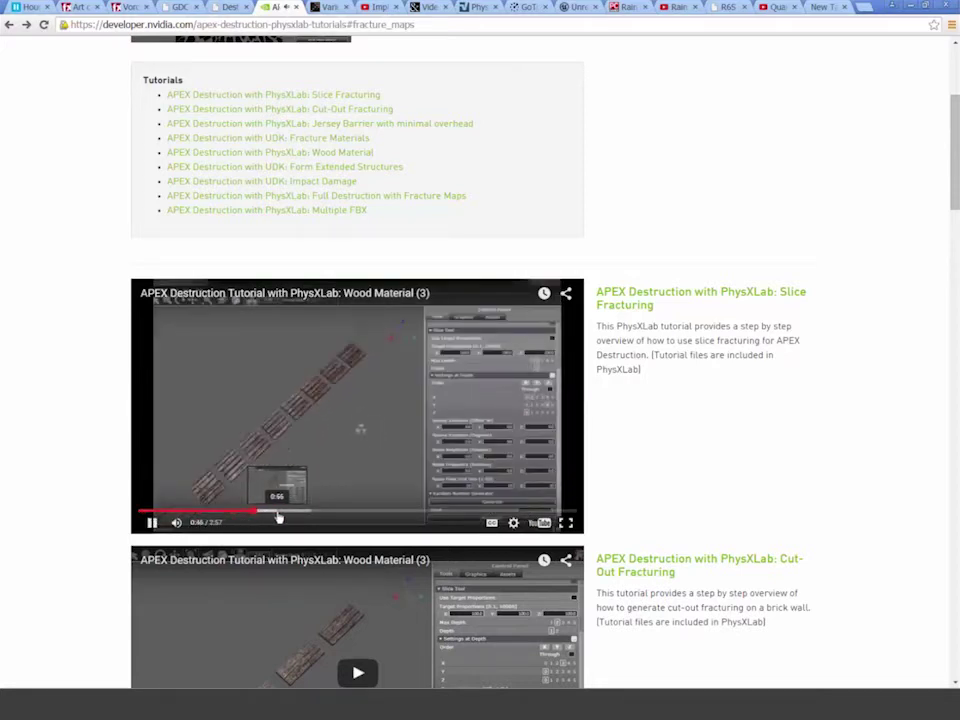
click(300, 517)
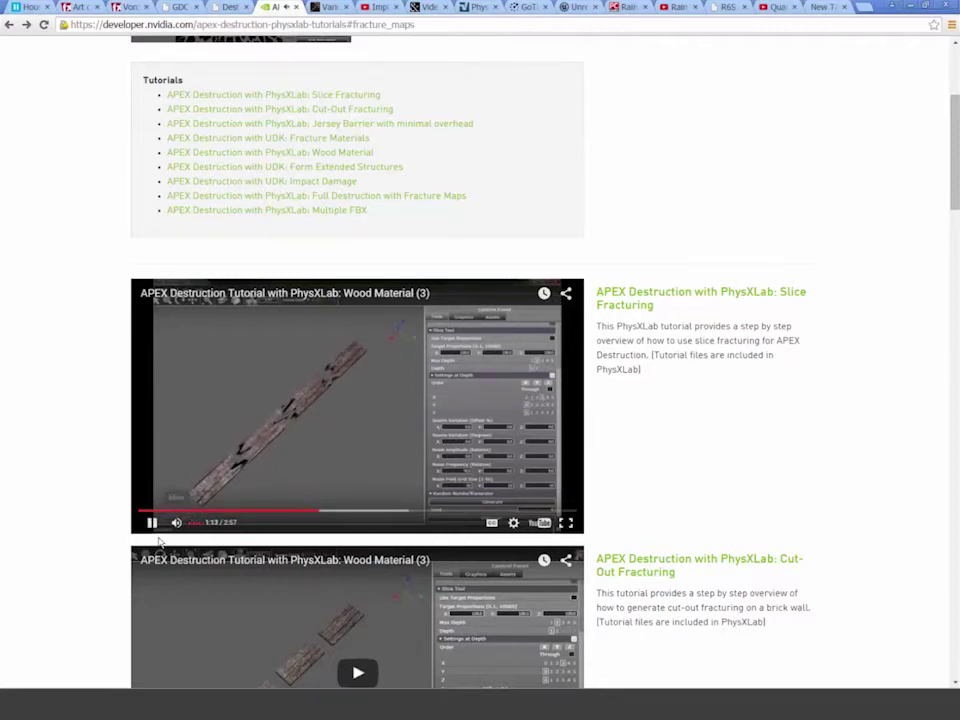
click(151, 524)
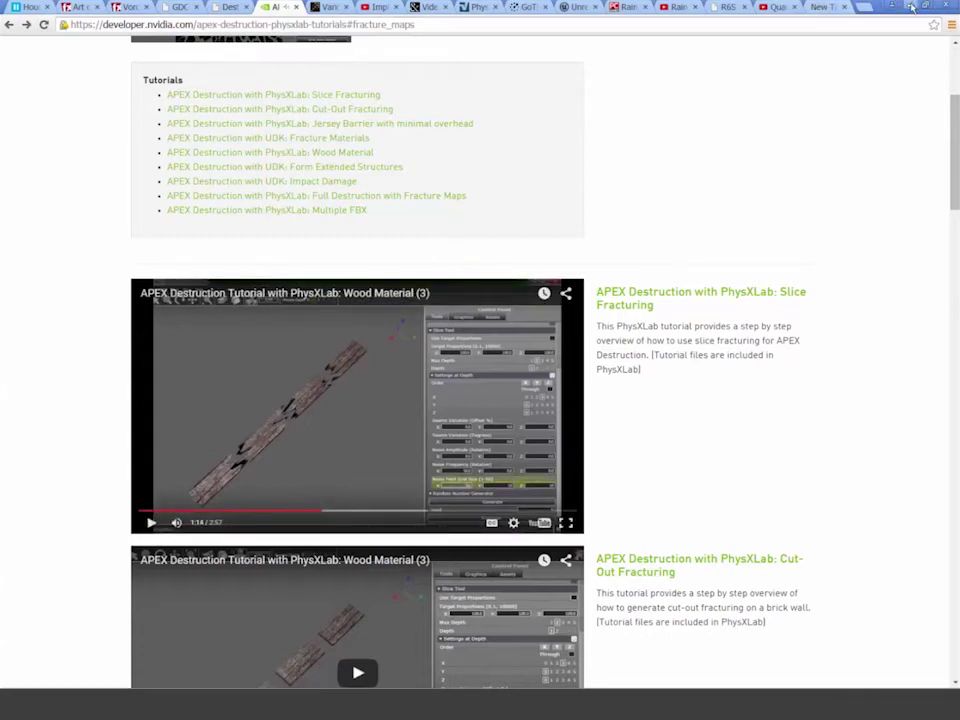
key(alt+Tab)
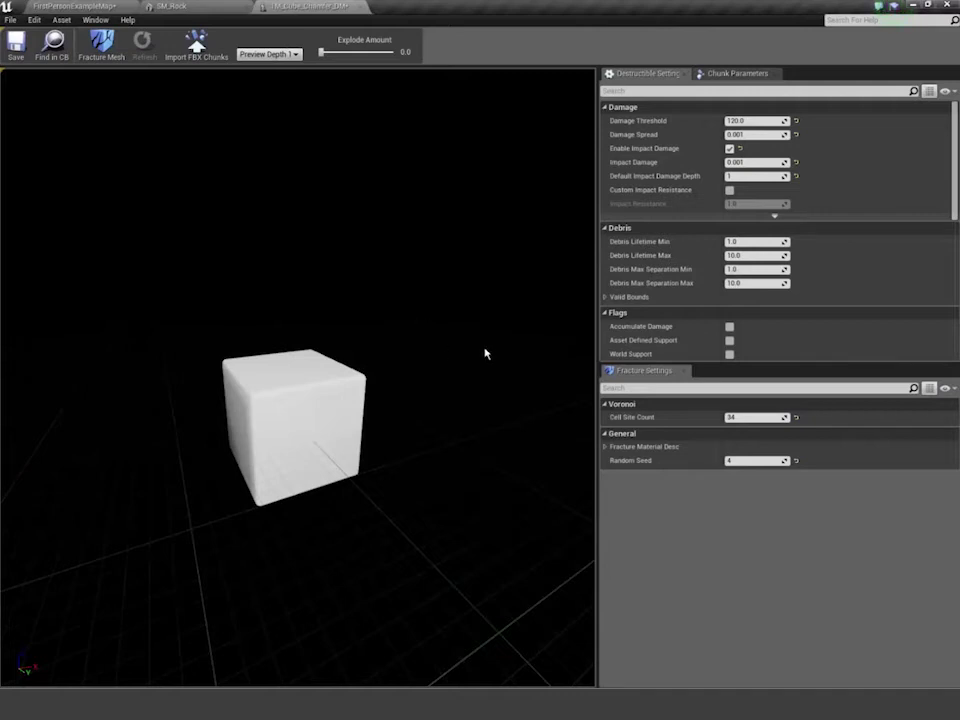
- Save 1M_Cube_Chamfer_DM, then play FirstPersonExampleMap, walk up to the cube to test its damage, and end the session
click(15, 42)
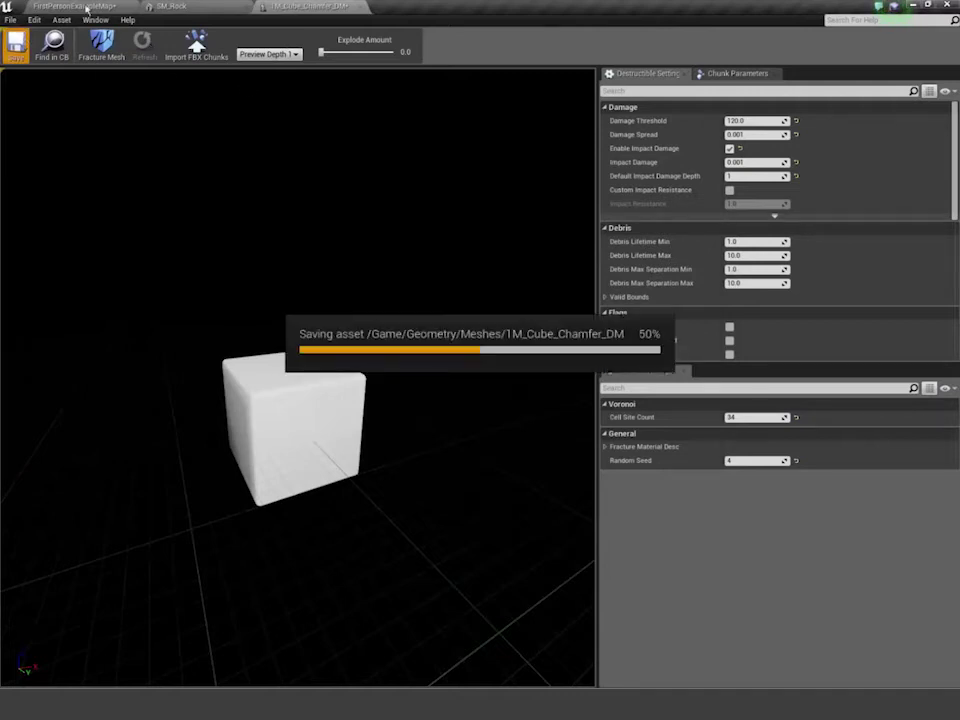
click(83, 5)
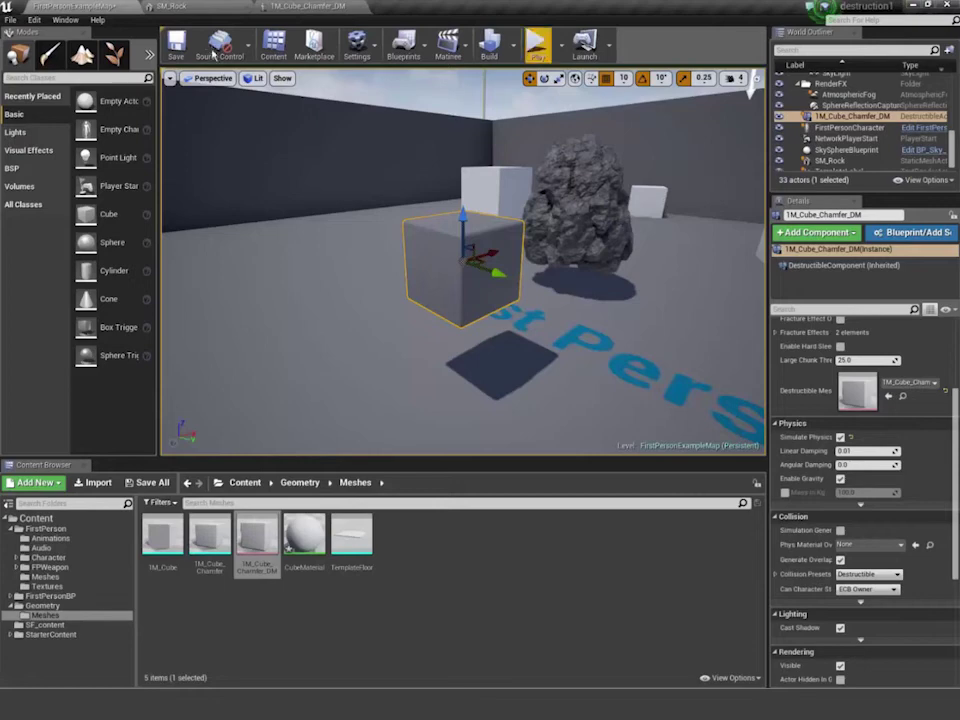
click(538, 42)
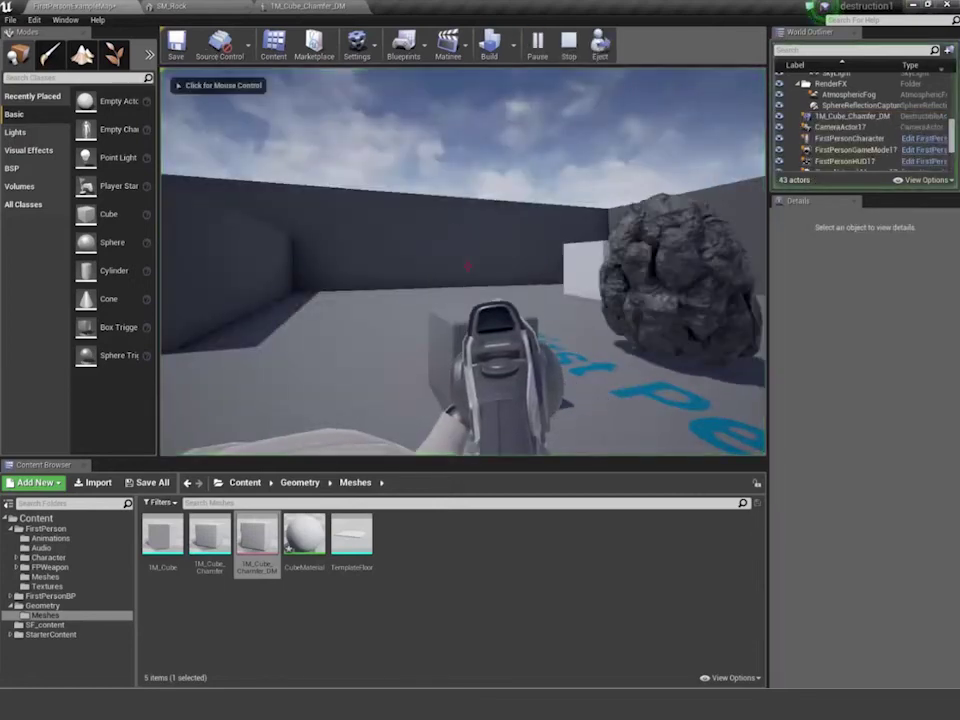
click(468, 266)
key(w)
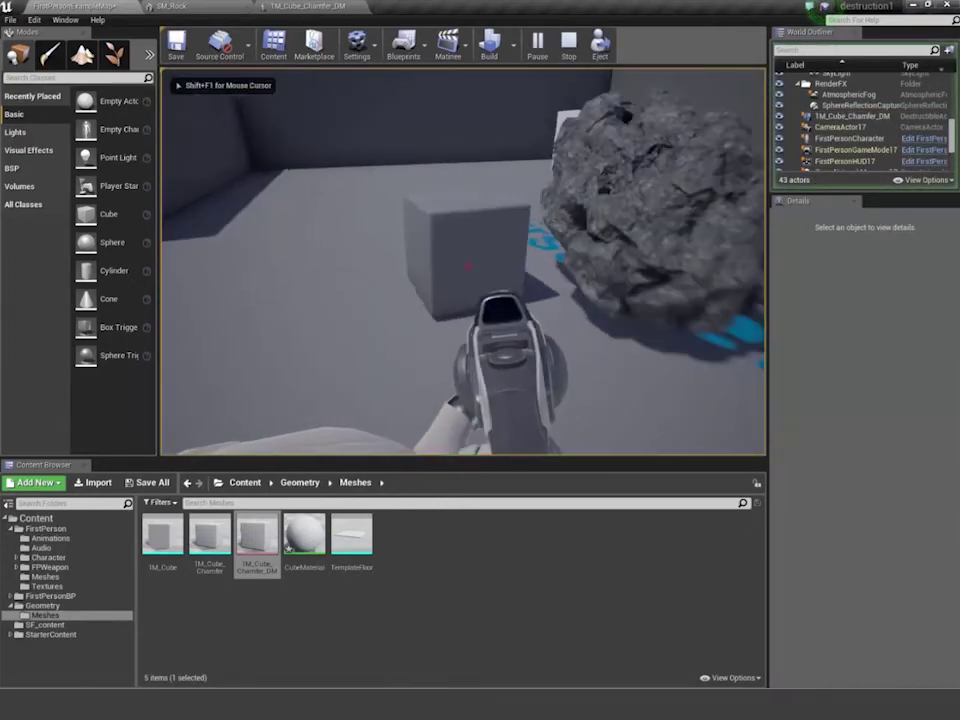
key(w)
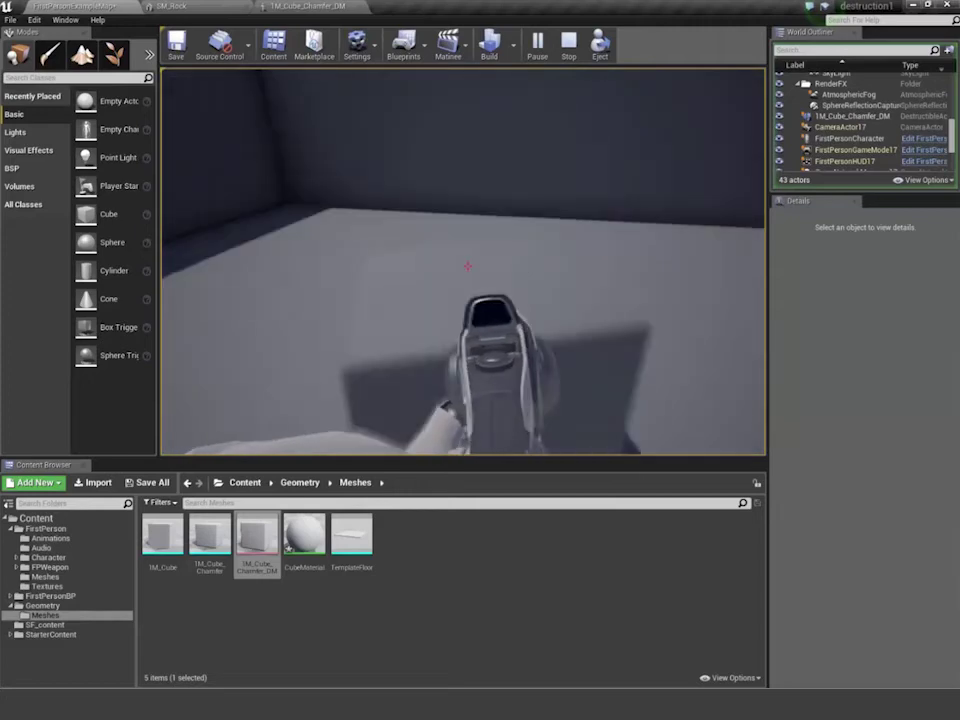
key(w)
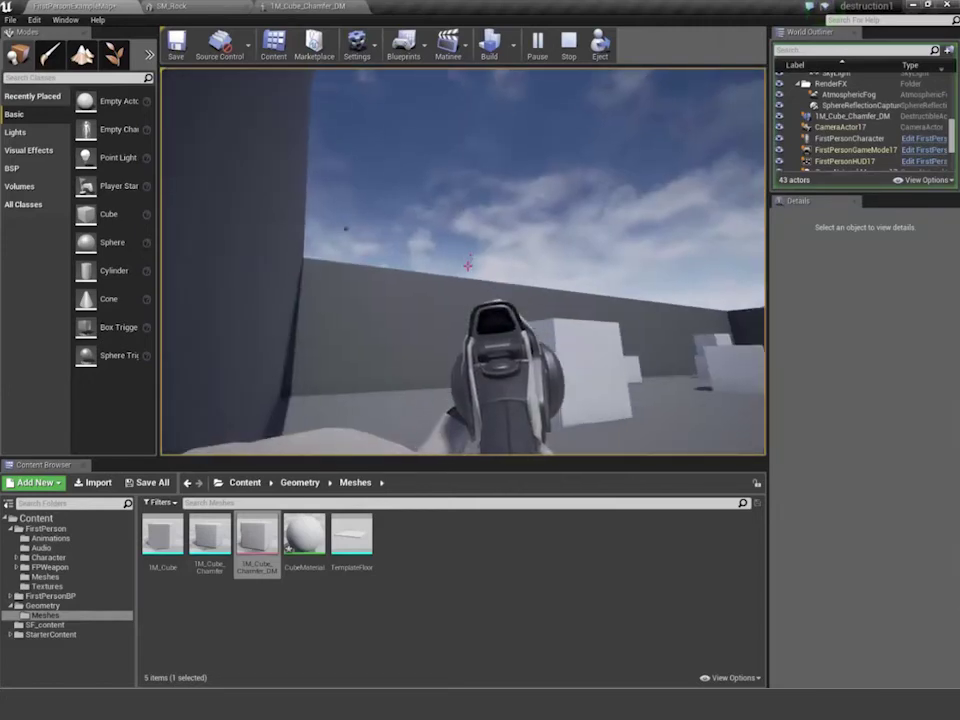
key(Escape)
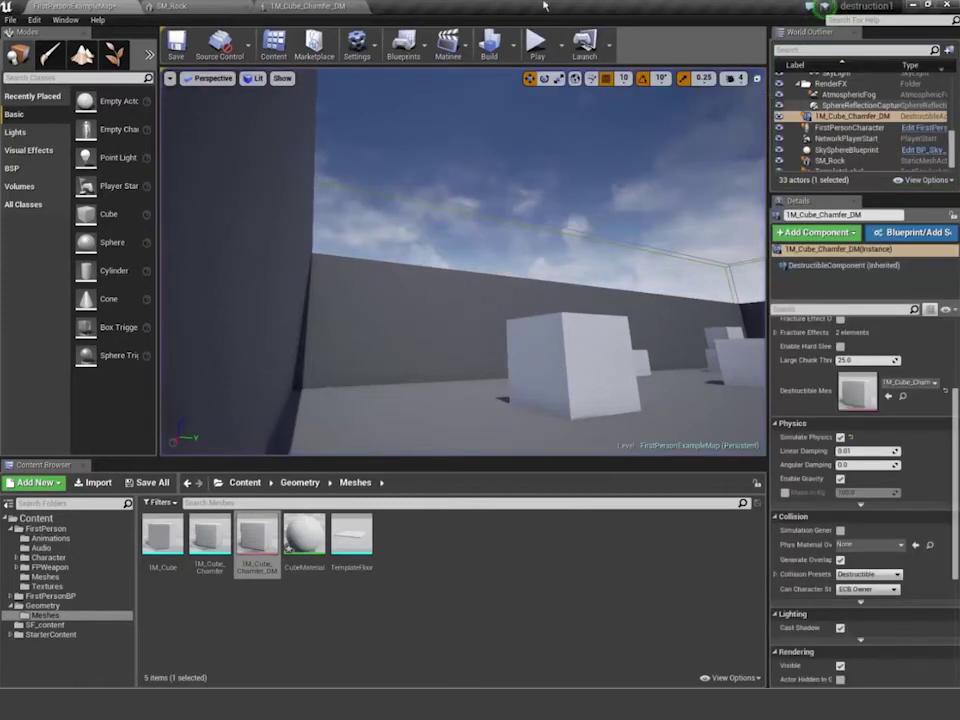
- Play the level again, shoot the cube while moving towards it, and end the session
click(537, 44)
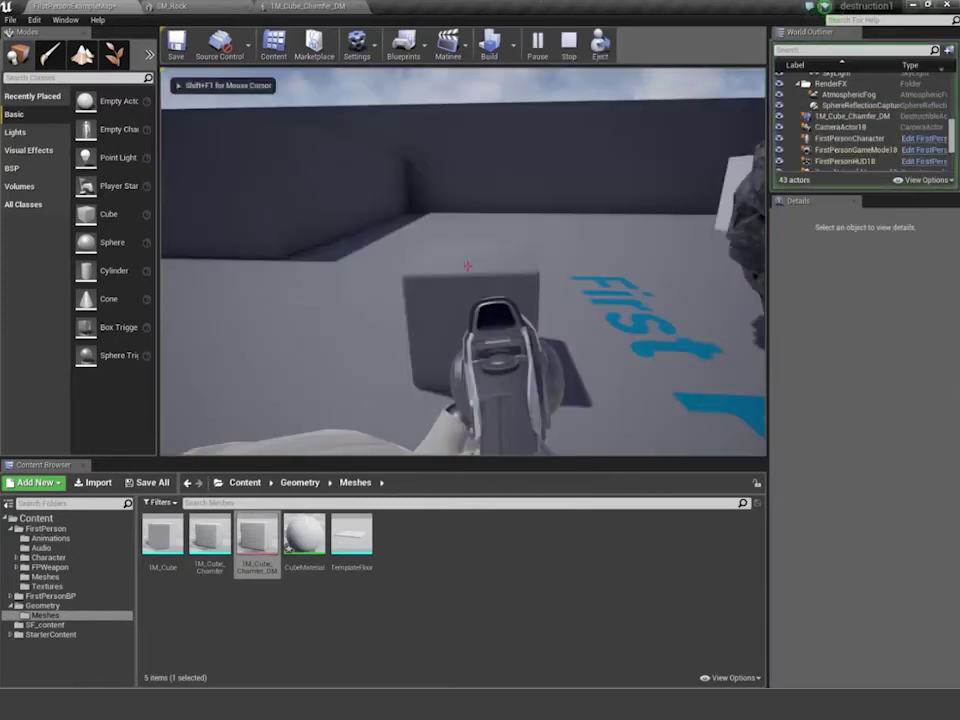
click(468, 266)
key(w)
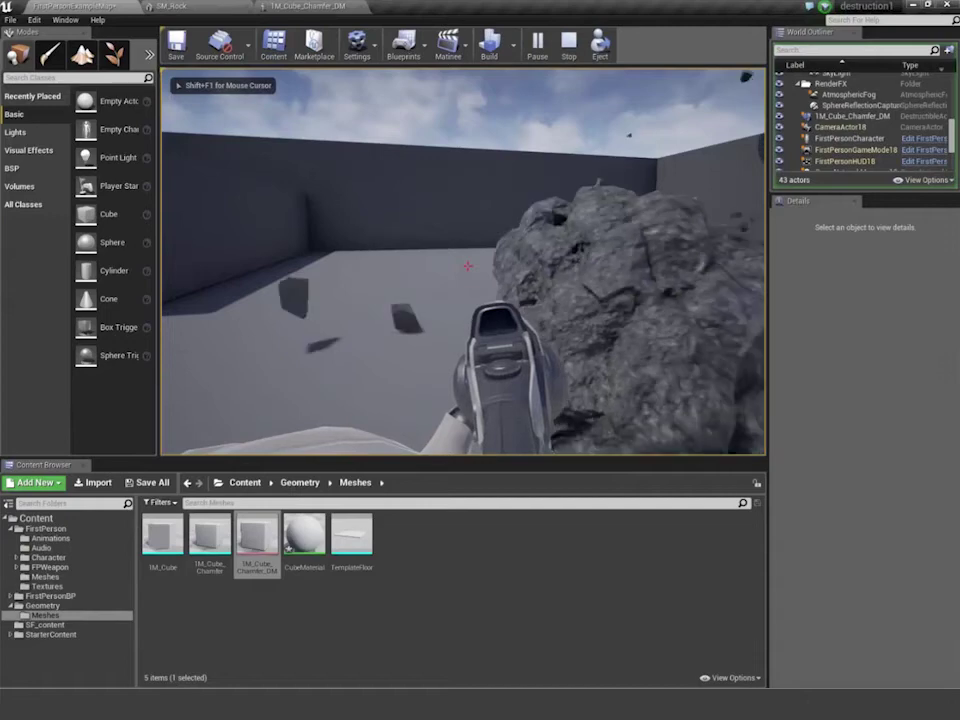
key(Escape)
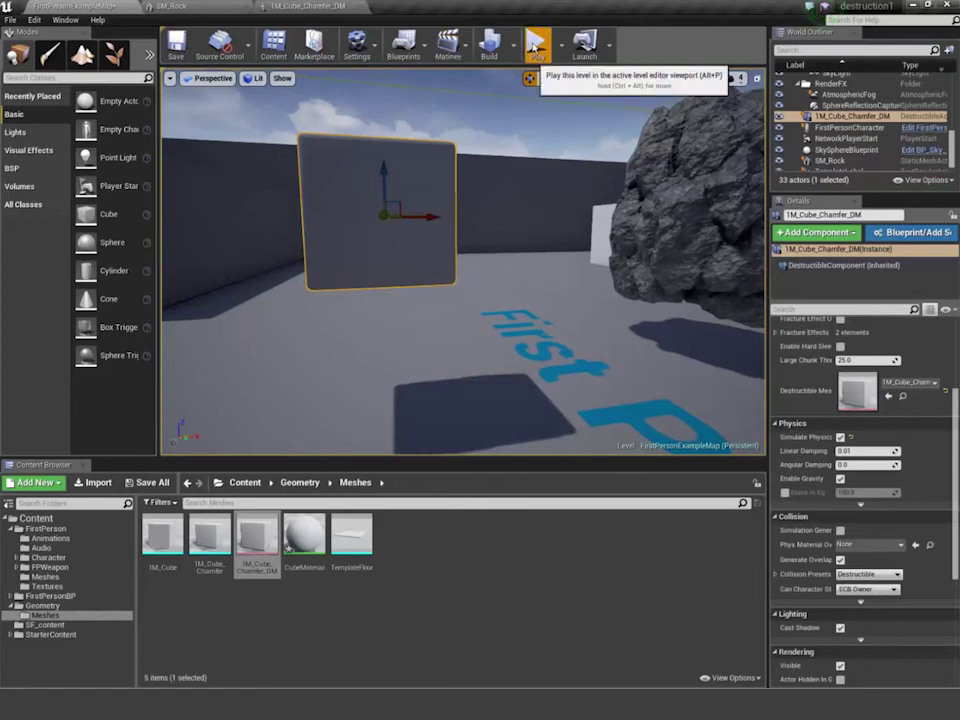
- Run another play test, back away from the cube and approach it again, shoot it, look over the debris, and stop playing
click(537, 45)
key(w)
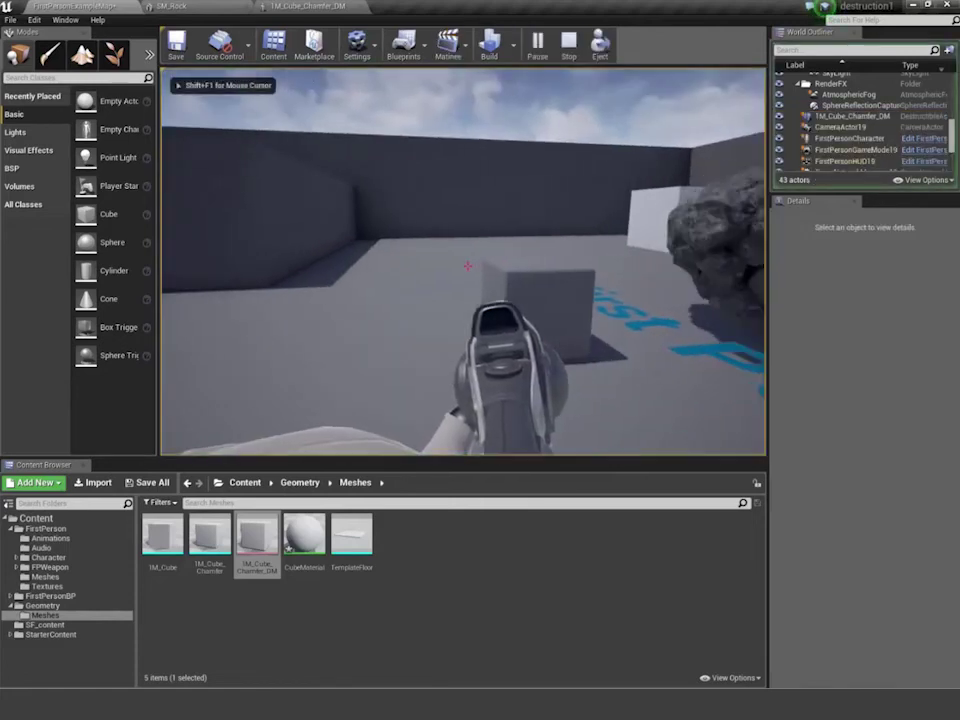
key(s)
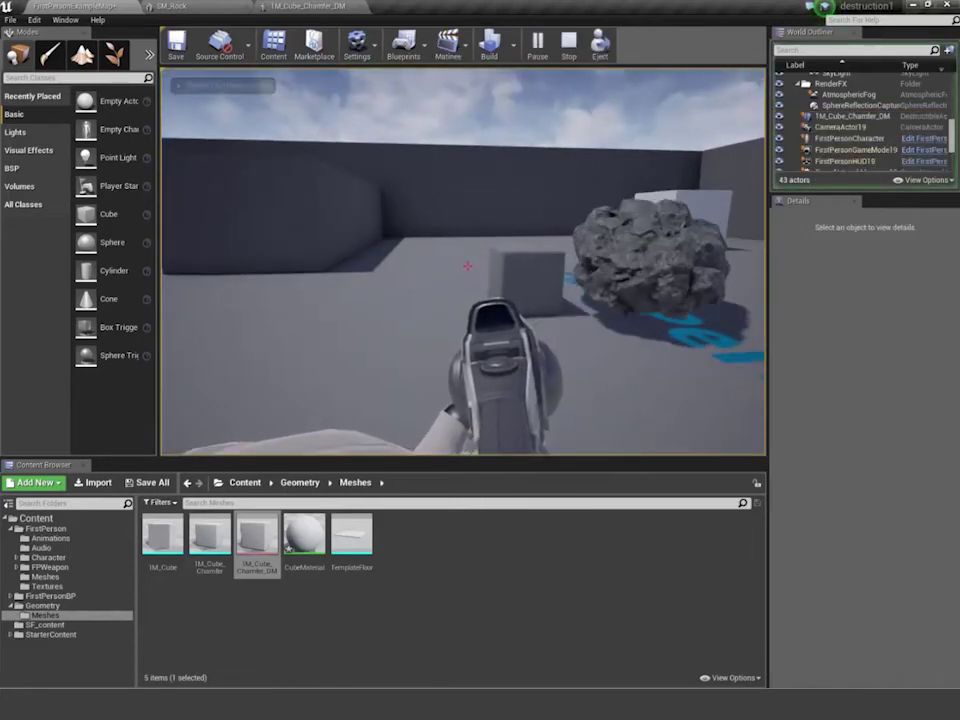
key(w)
mouse_move(467, 266)
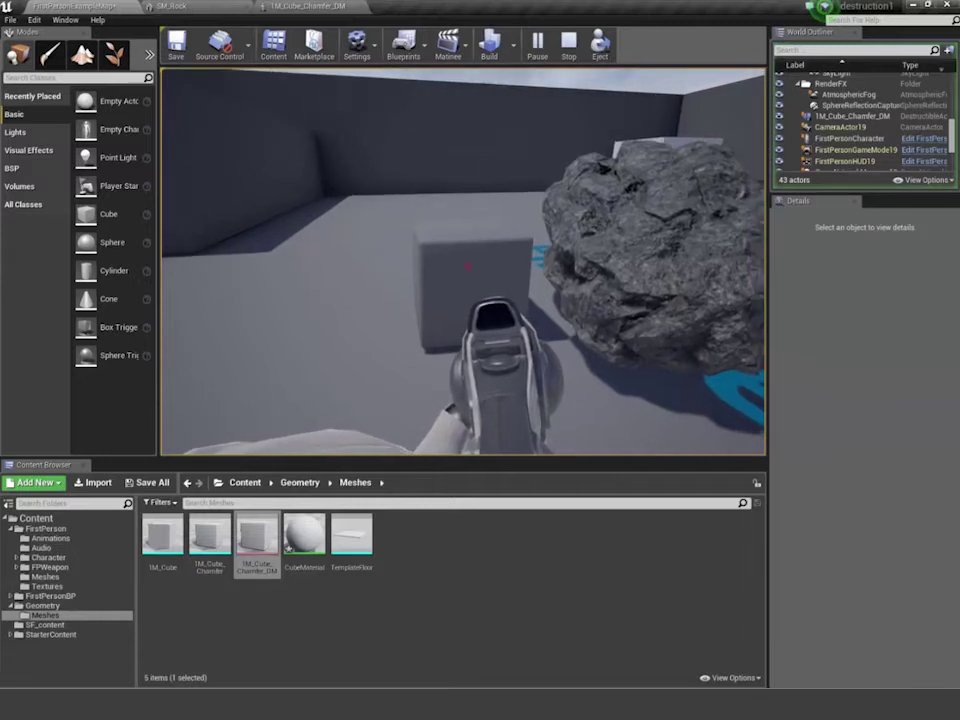
click(467, 266)
mouse_move(467, 266)
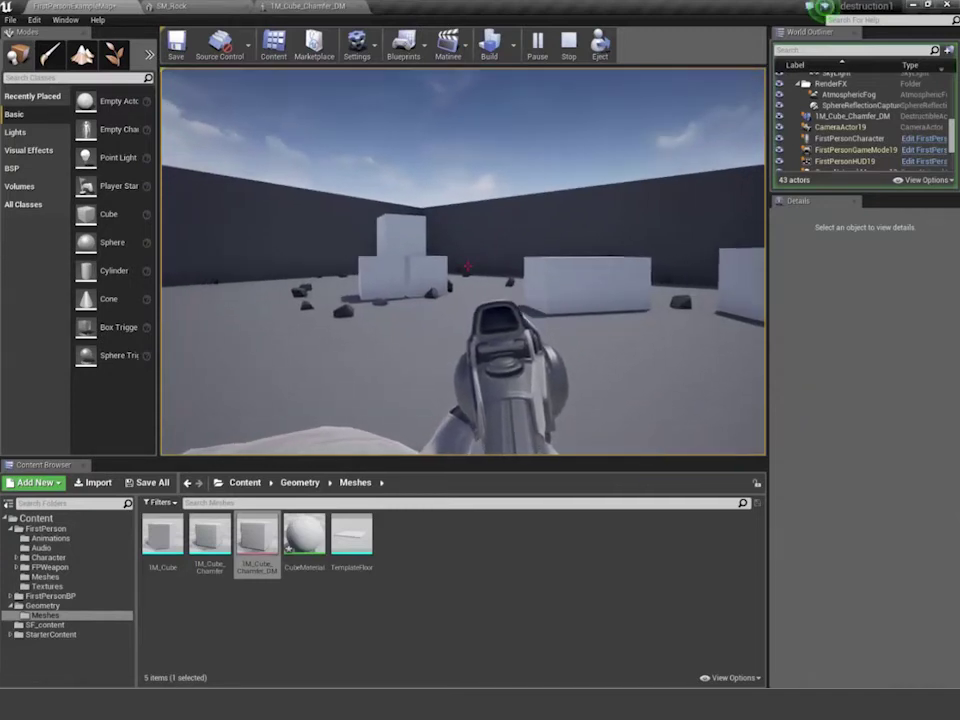
key(Escape)
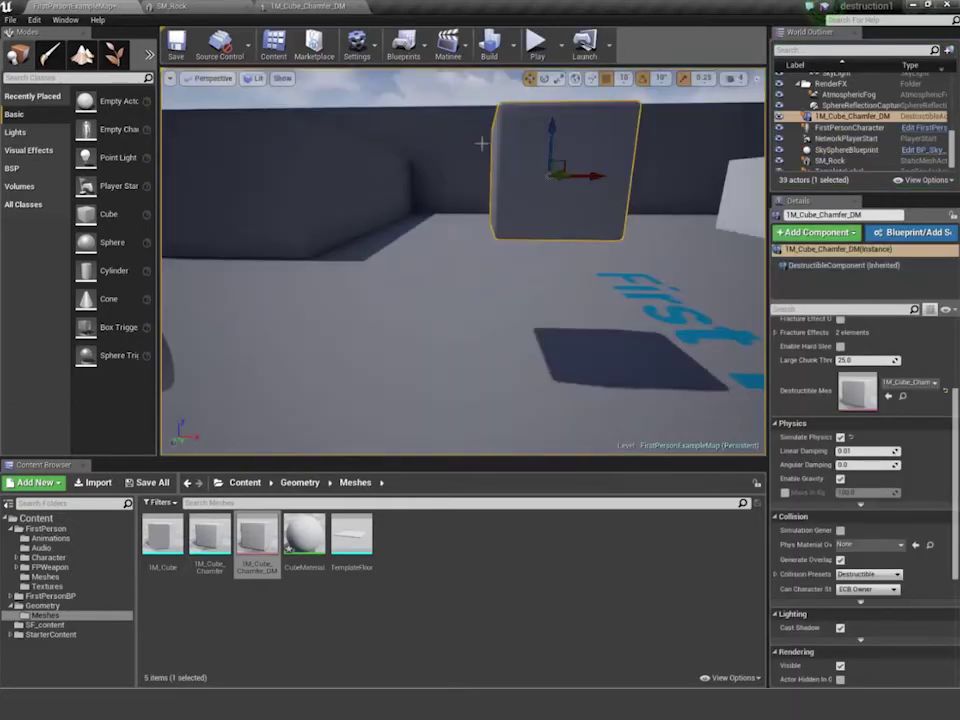
- Apply M_Metal_Brushed_Nickel from the StarterContent Materials folder to the destructible cube and view it from several sides
right_drag(530, 195, 650, 235)
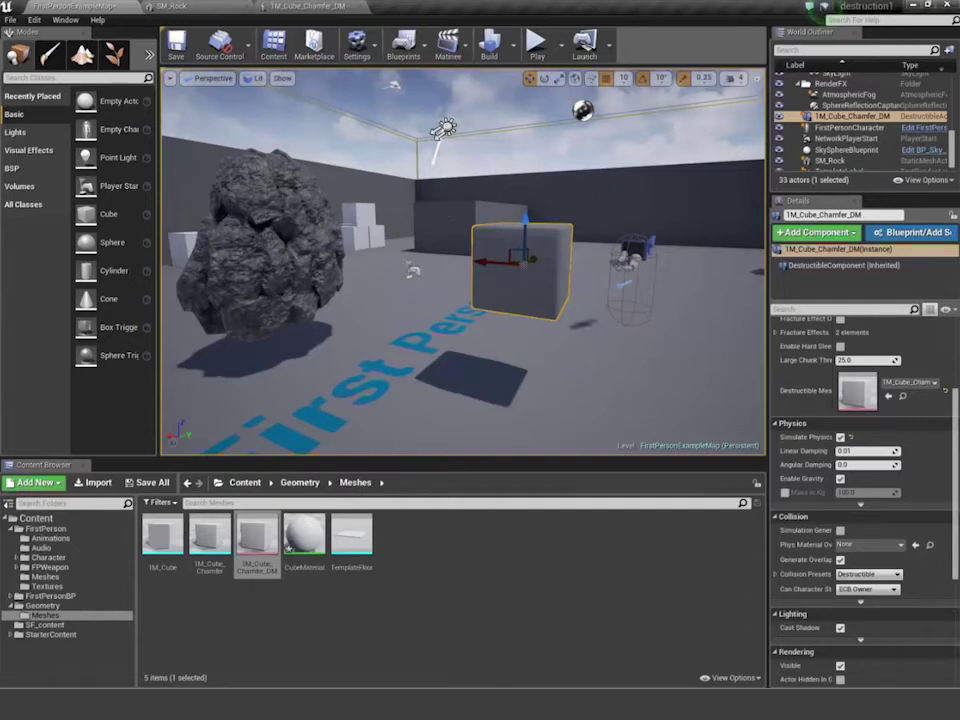
click(46, 635)
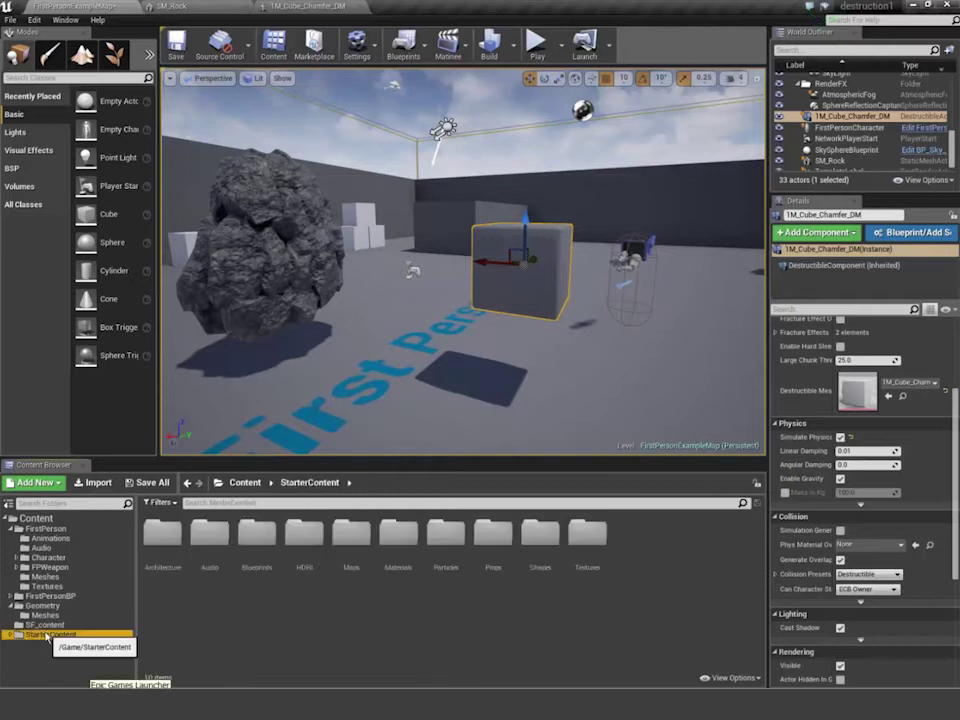
double_click(400, 535)
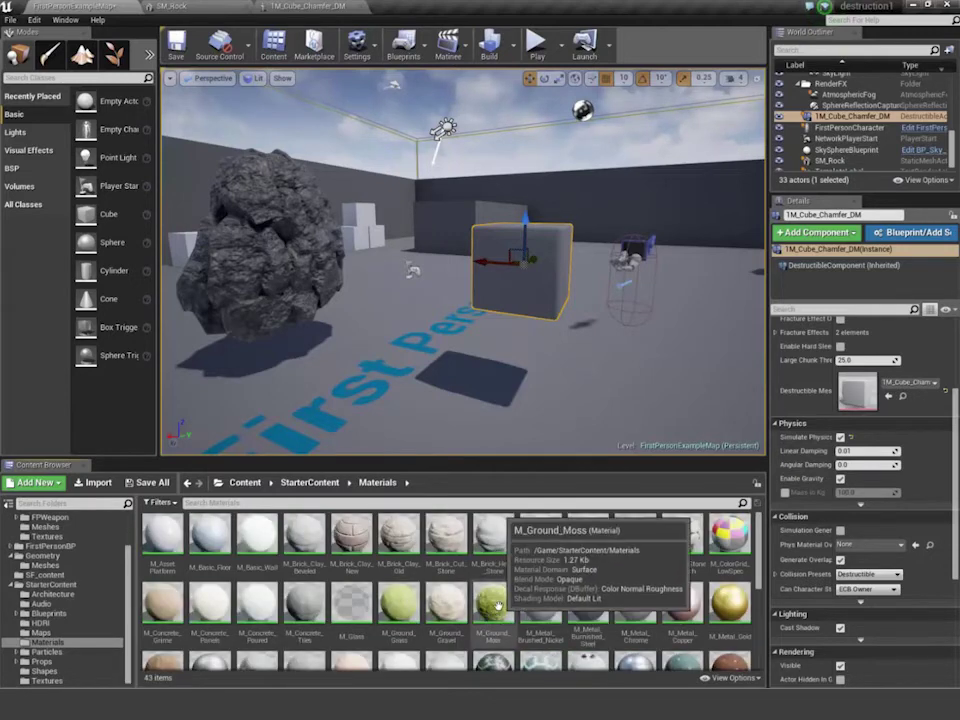
scroll(497, 606, down, 1)
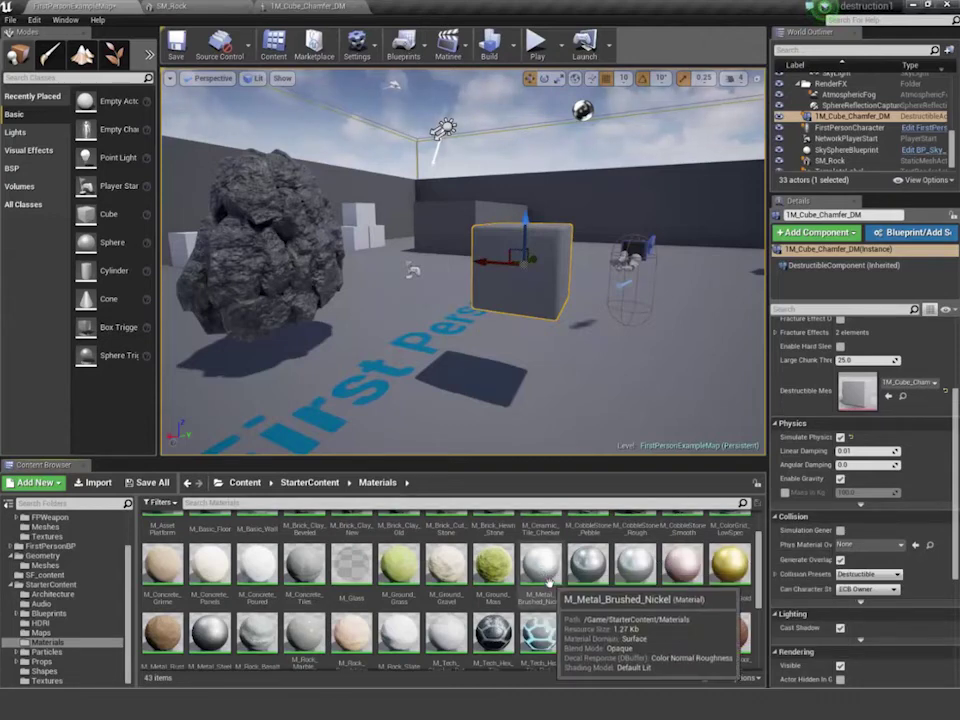
drag(546, 600, 488, 244)
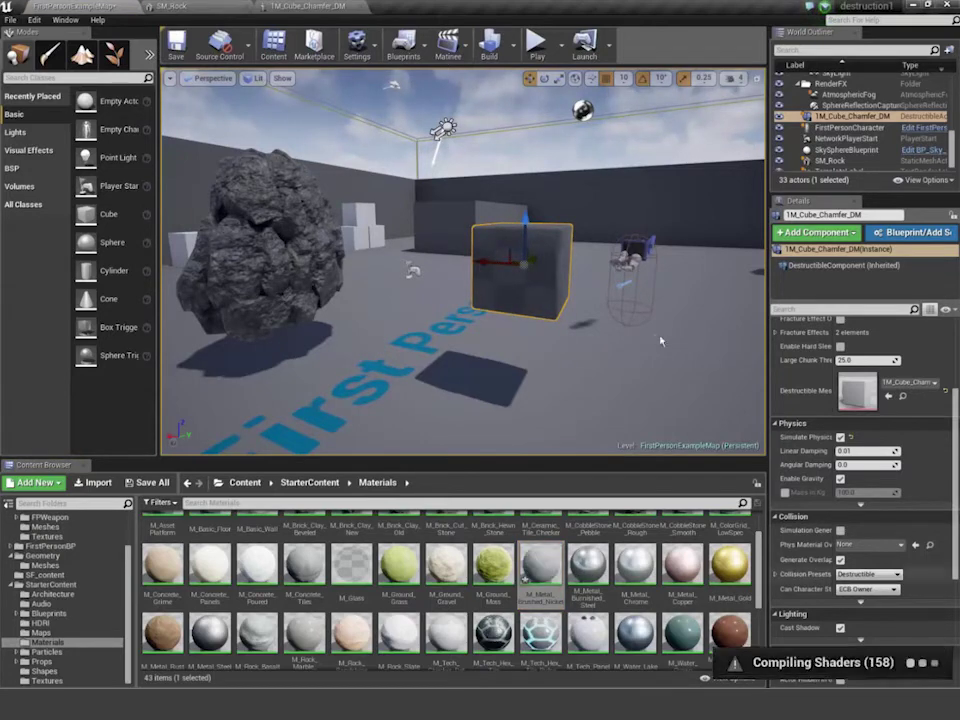
key(f)
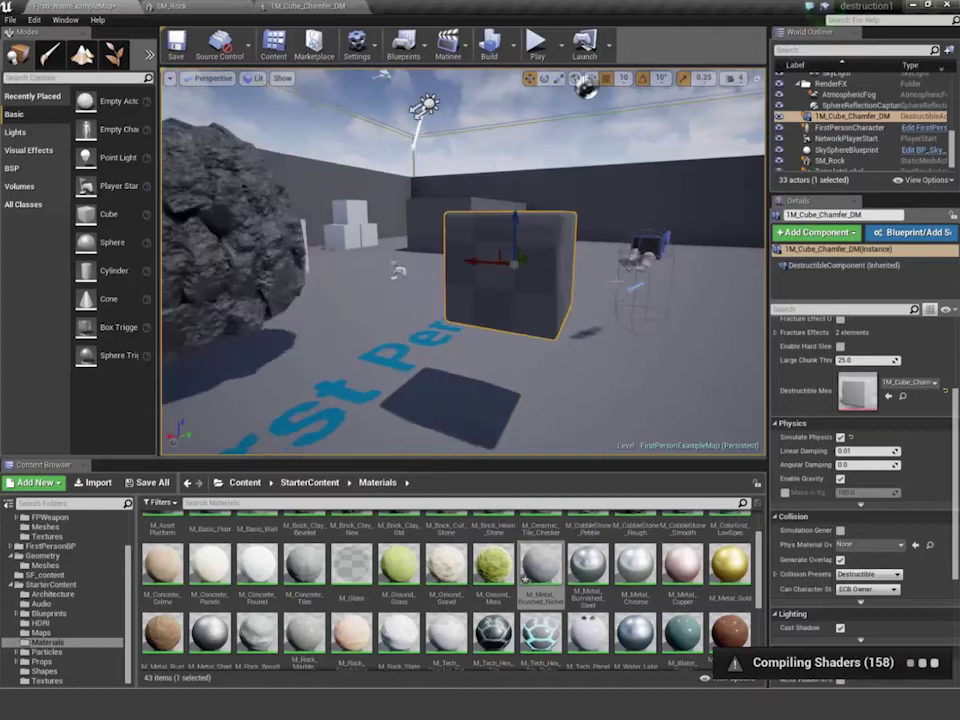
alt+drag(664, 407, 464, 407)
mouse_move(664, 407)
alt+right_down()
mouse_move(550, 407)
mouse_move(590, 407)
alt+right_up()
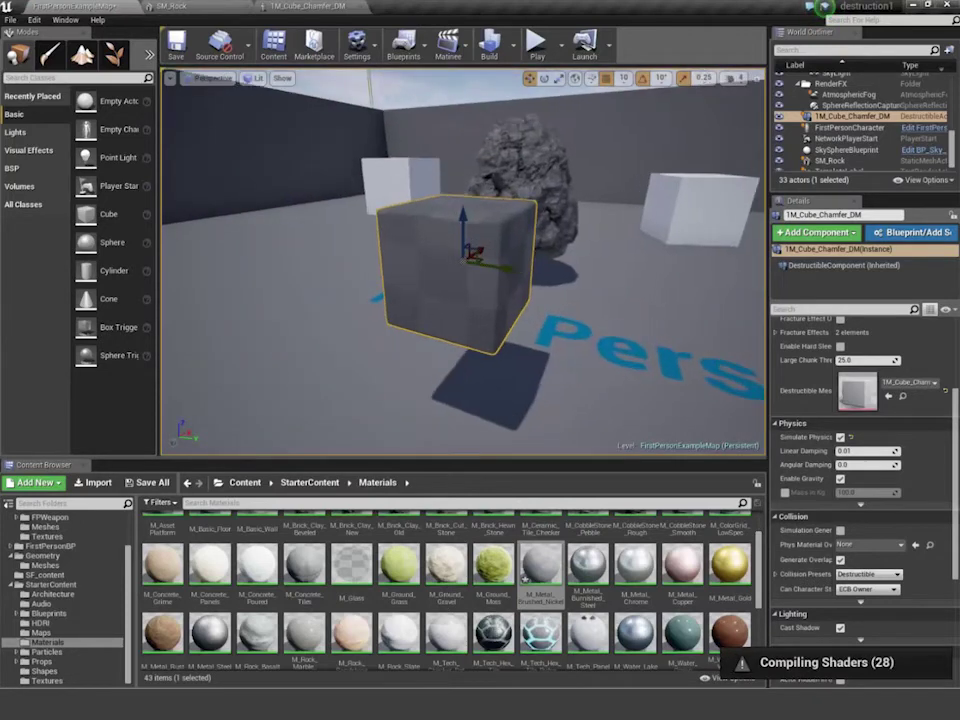
alt+drag(640, 300, 583, 268)
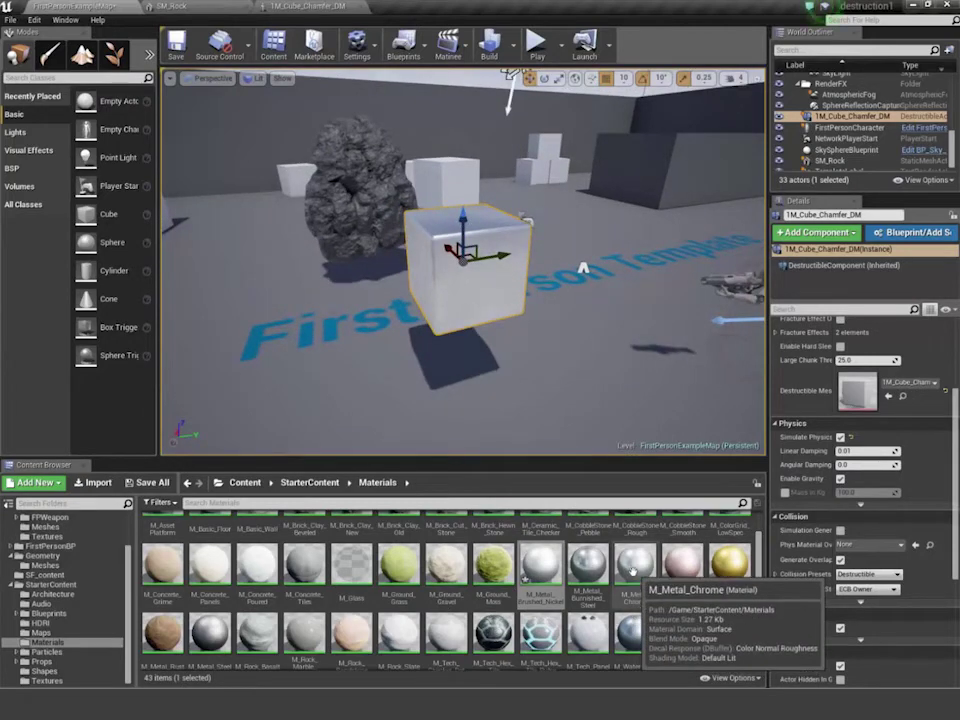
- Reapply M_Metal_Brushed_Nickel from the StarterContent Materials folder to the destructible cube and view it from another side
scroll(630, 575, down, 1)
scroll(631, 577, up, 2)
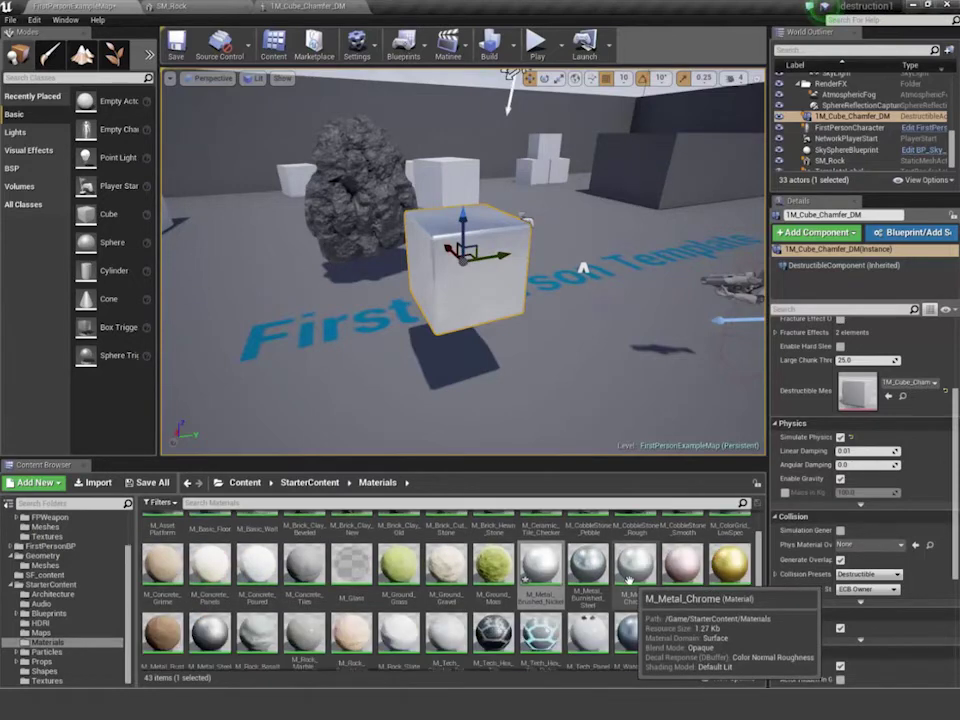
scroll(630, 578, down, 1)
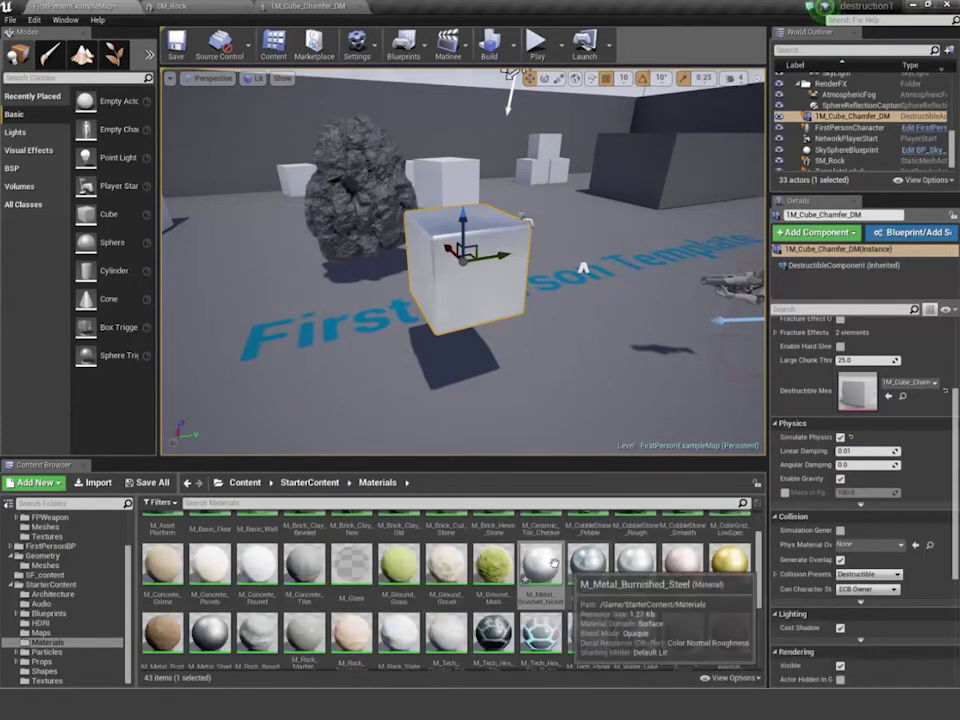
drag(556, 566, 440, 360)
alt+right_drag(470, 290, 497, 265)
drag(495, 263, 445, 285)
- Set the Damage Threshold of 1M_Cube_Chamfer_DM to 10, save the asset, and return to FirstPersonExampleMap
click(296, 6)
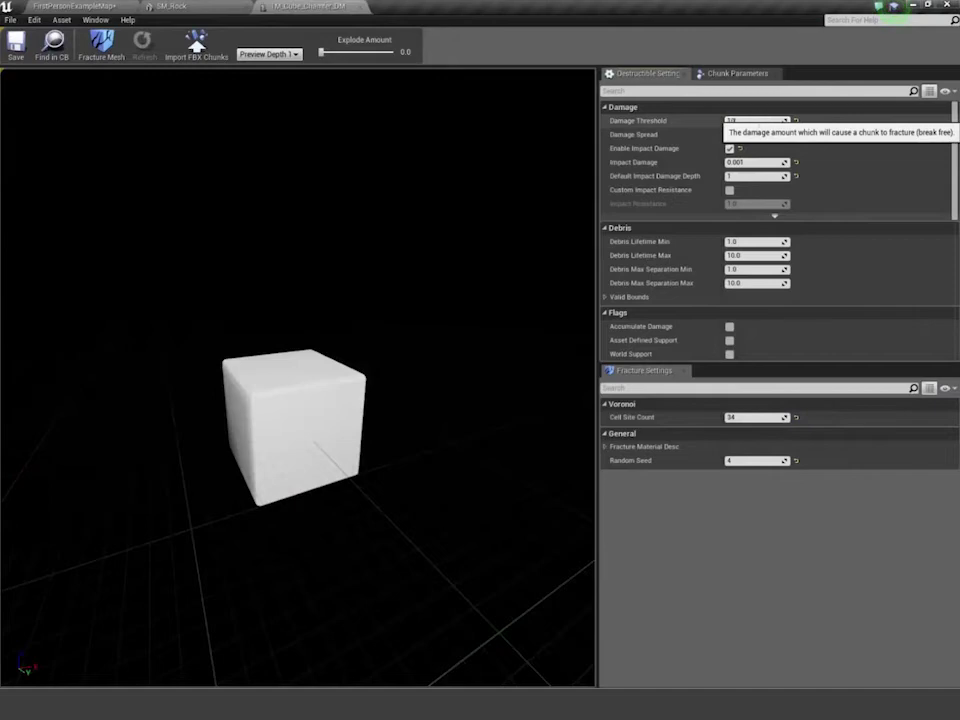
click(15, 45)
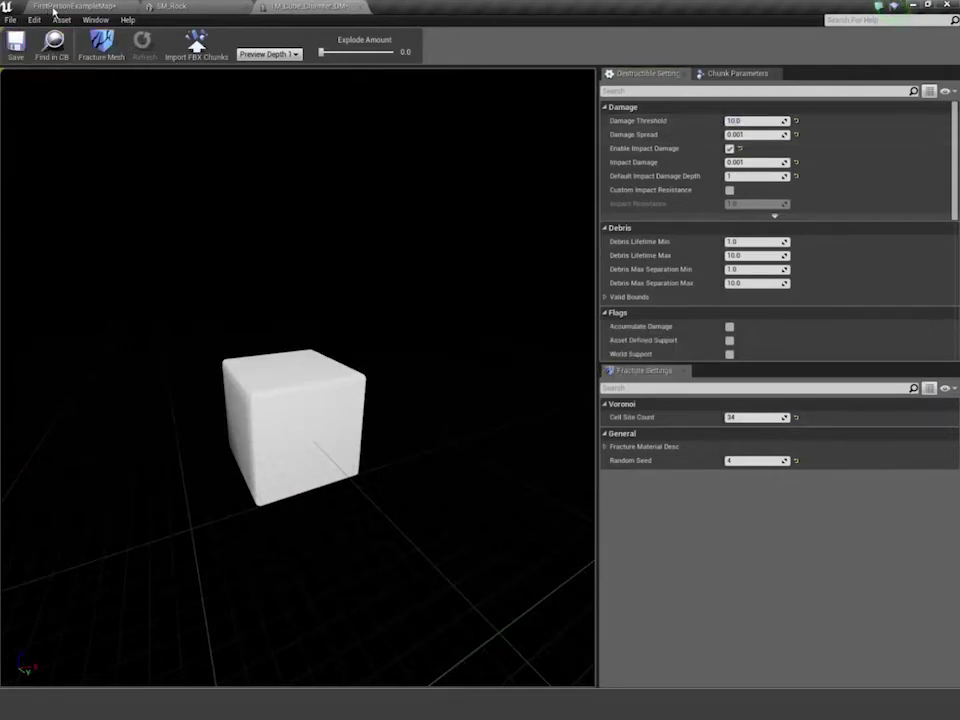
click(67, 8)
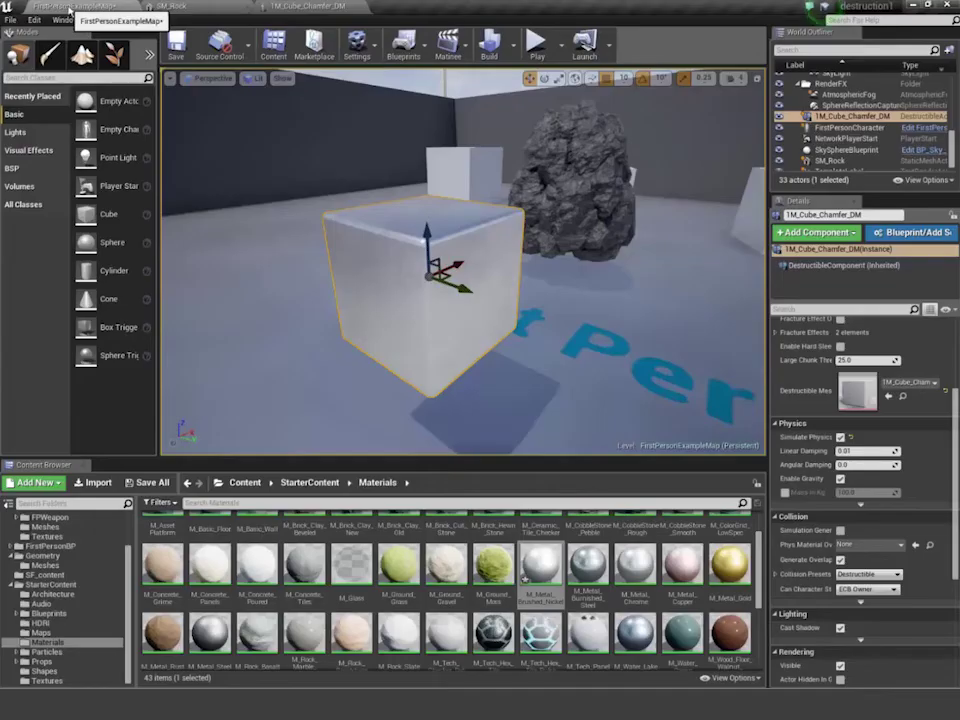
- Play the level, shoot the nickel cube apart, inspect the inner faces of its chunks, and end the session
click(538, 44)
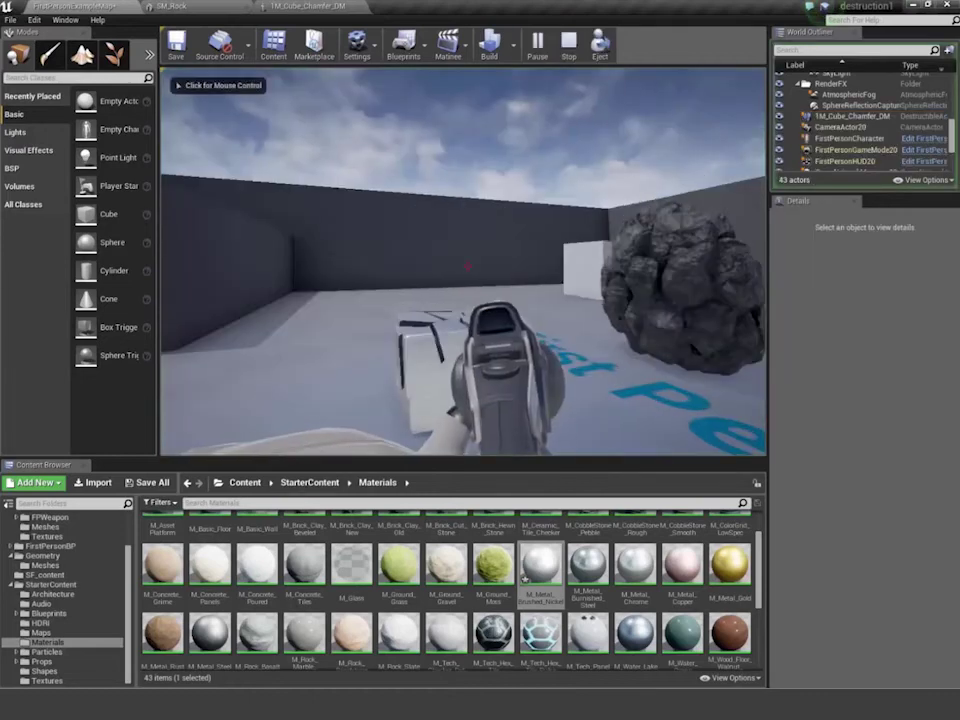
click(467, 266)
key(w)
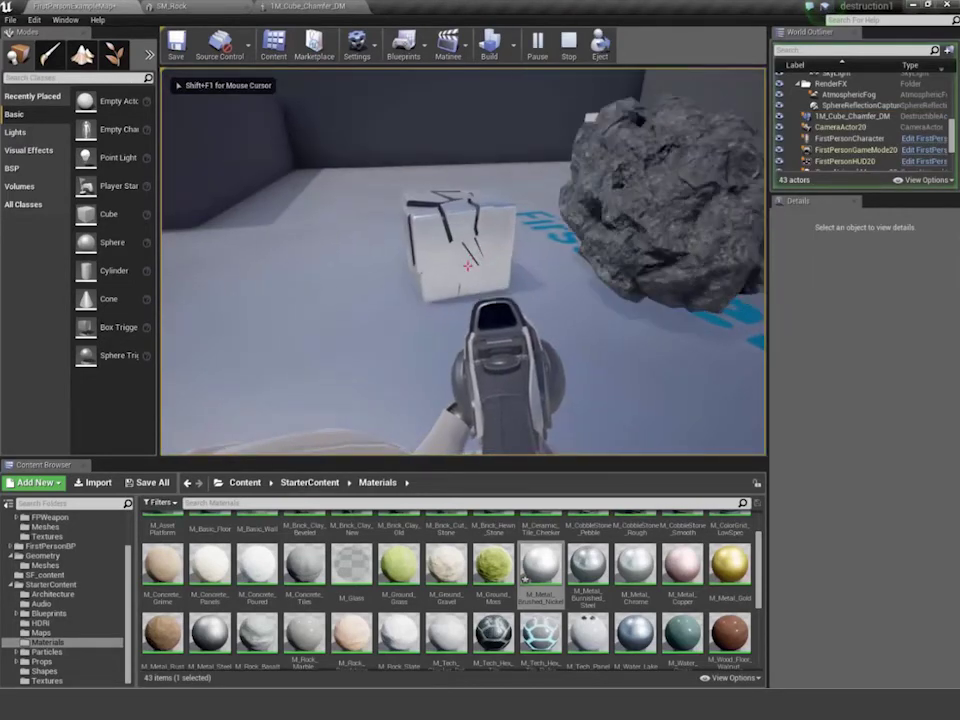
click(467, 266)
key(w)
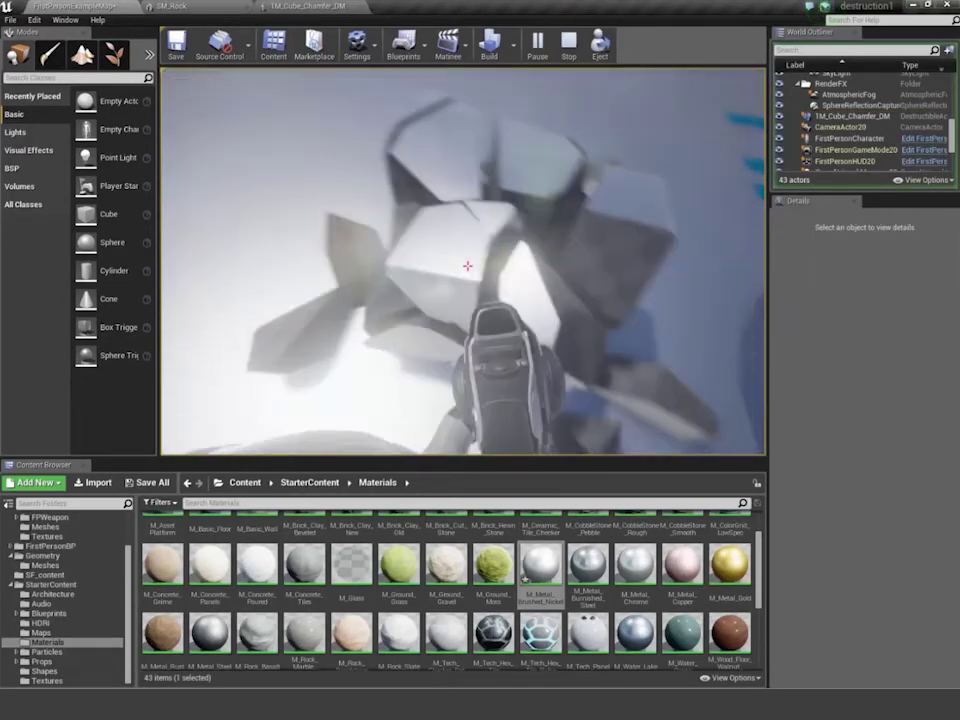
key(w)
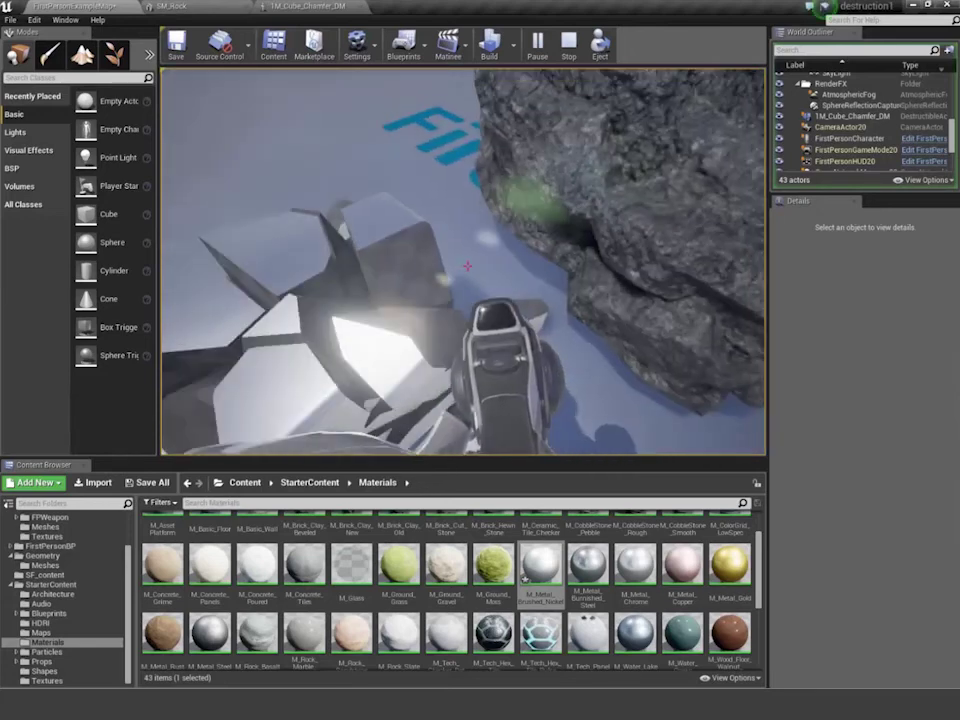
key(s)
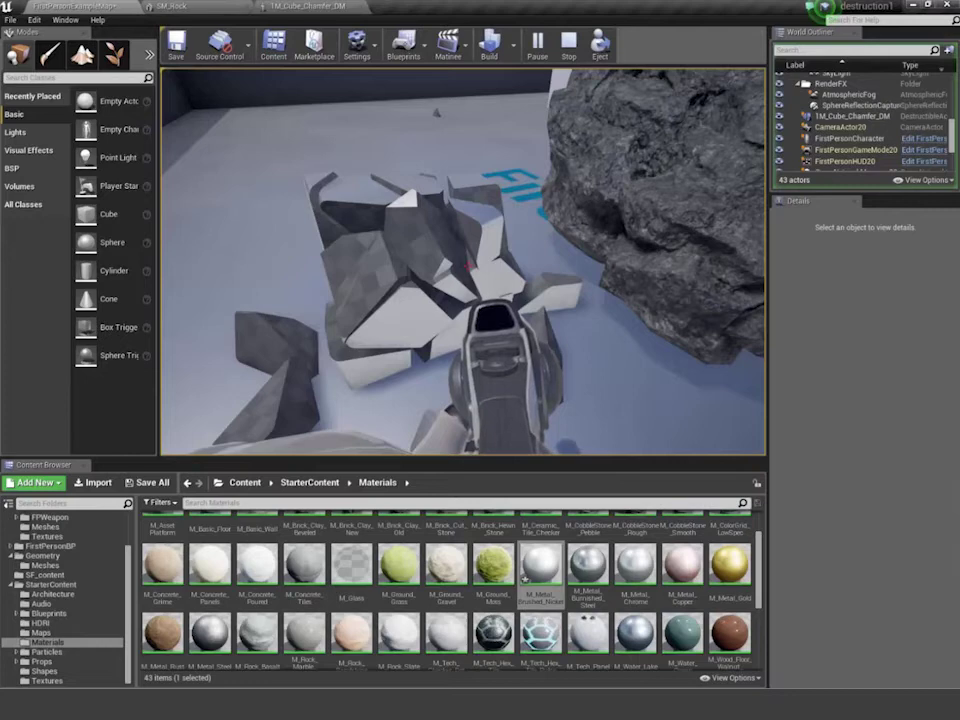
key(Escape)
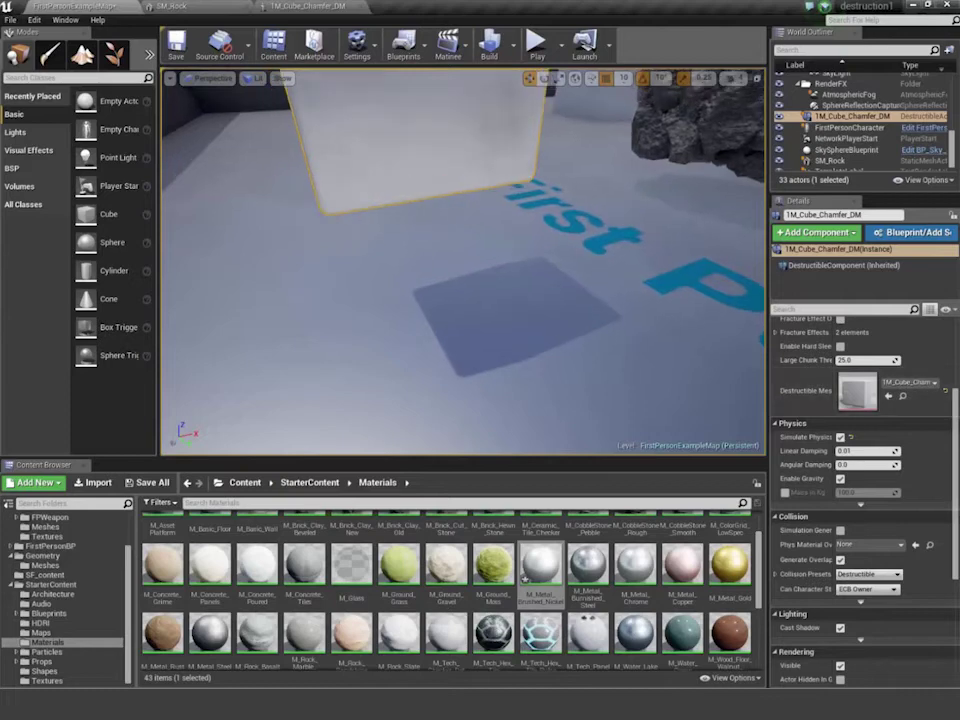
- Review the cube's material elements in the level and explode the 1M_Cube_Chamfer_DM preview by 2.2
middle_drag(463, 262, 435, 158)
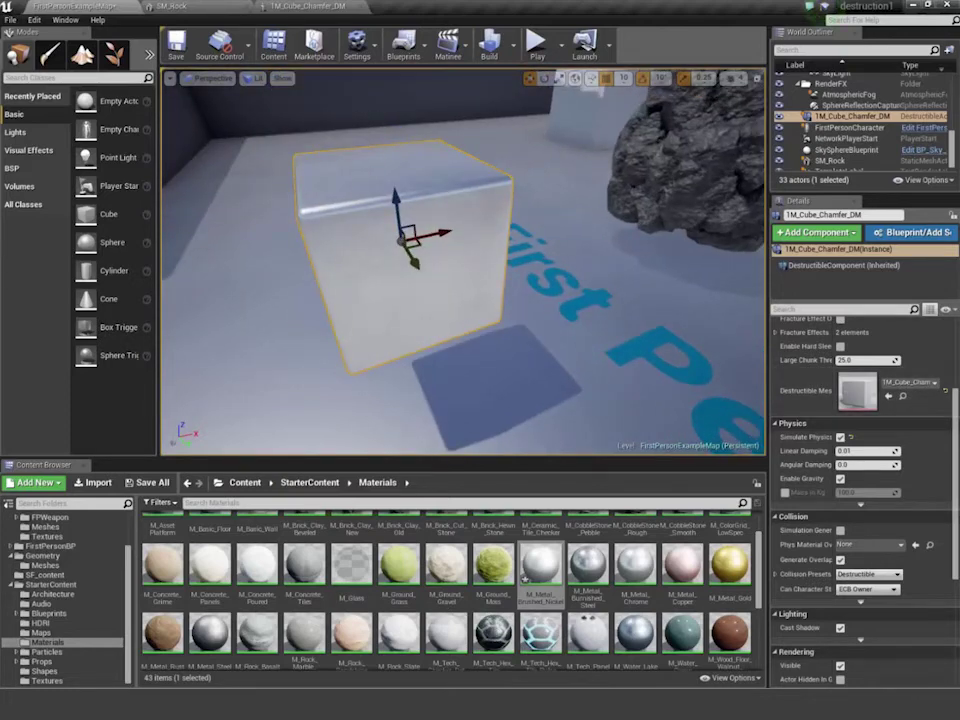
scroll(815, 400, up, 5)
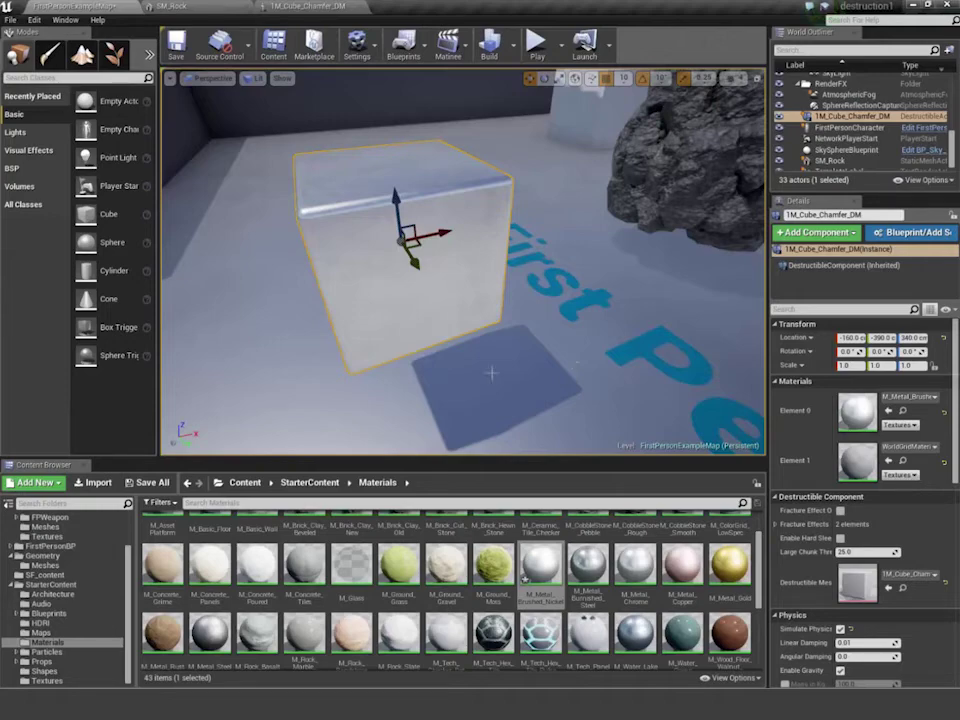
click(305, 6)
mouse_move(322, 52)
mouse_down()
mouse_move(354, 57)
mouse_move(351, 493)
mouse_up()
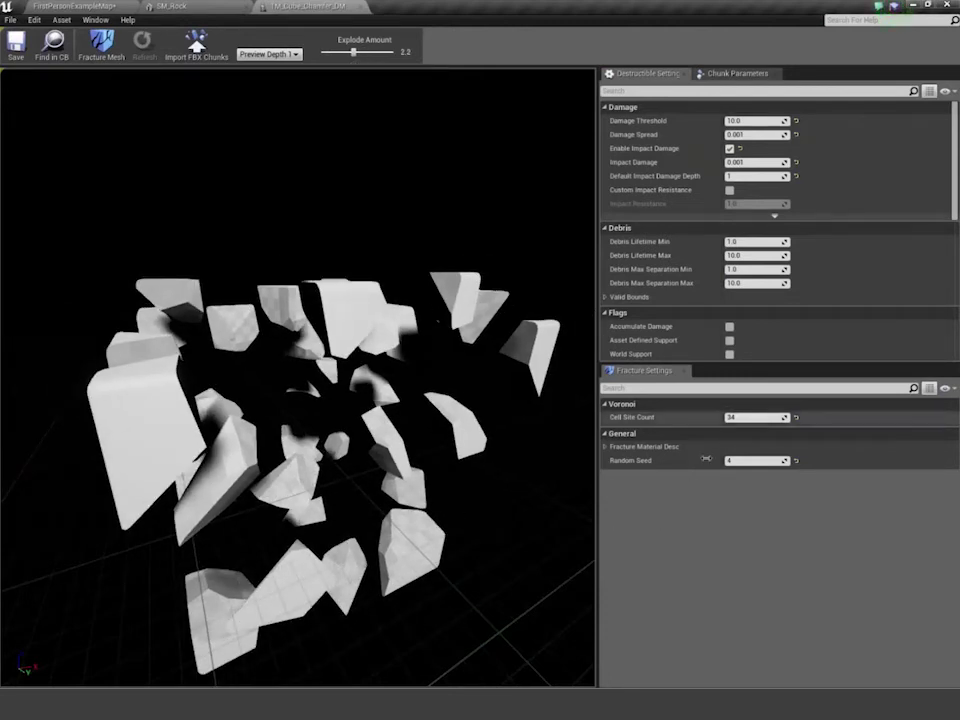
- Enlarge the destructible settings area and expand both Fracture Effects elements to examine their particle system and sound options
scroll(743, 310, down, 1)
scroll(743, 310, down, 6)
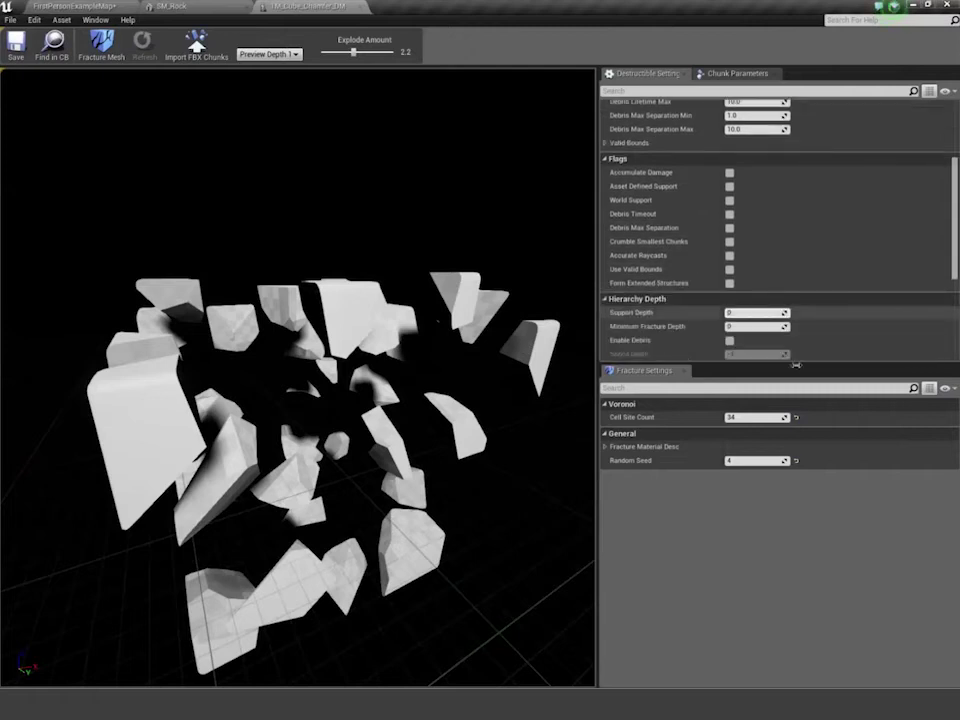
drag(797, 366, 788, 570)
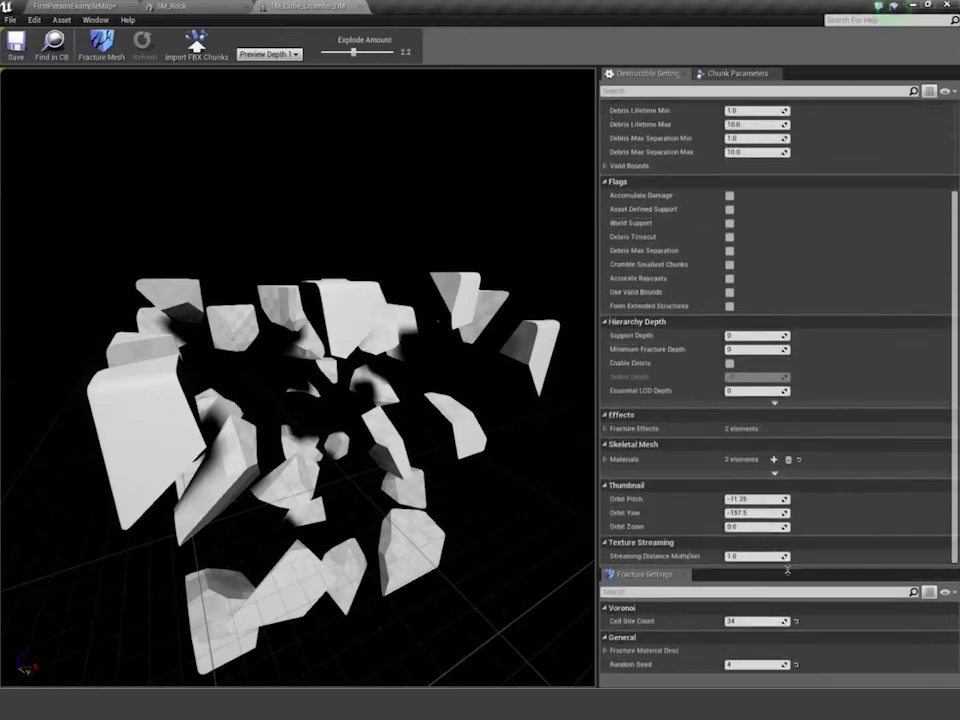
click(605, 429)
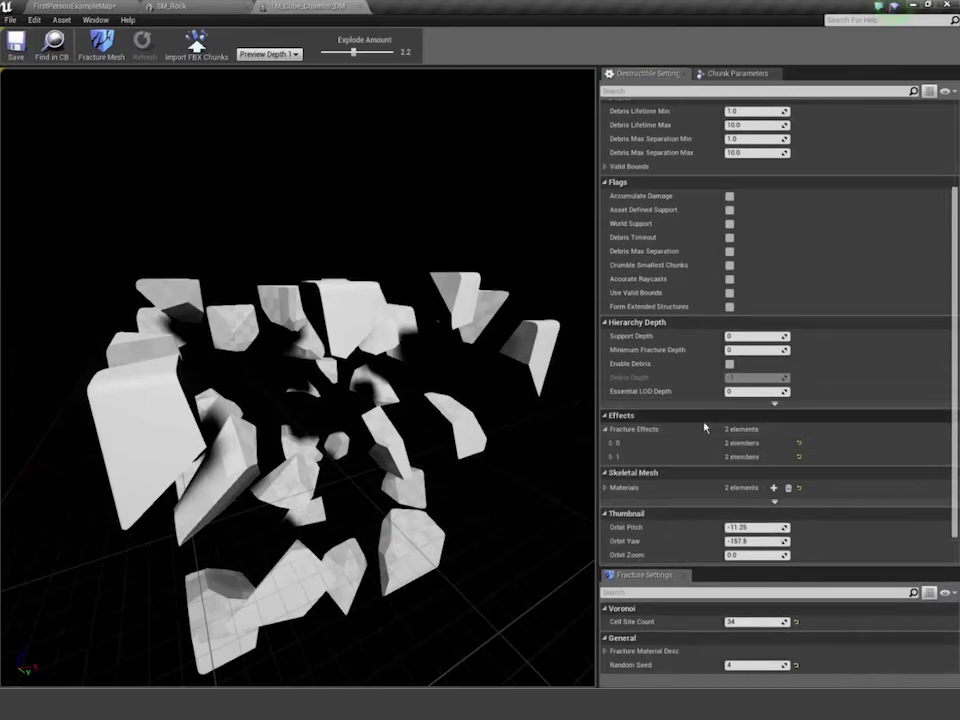
scroll(640, 366, down, 1)
click(608, 416)
scroll(613, 430, down, 2)
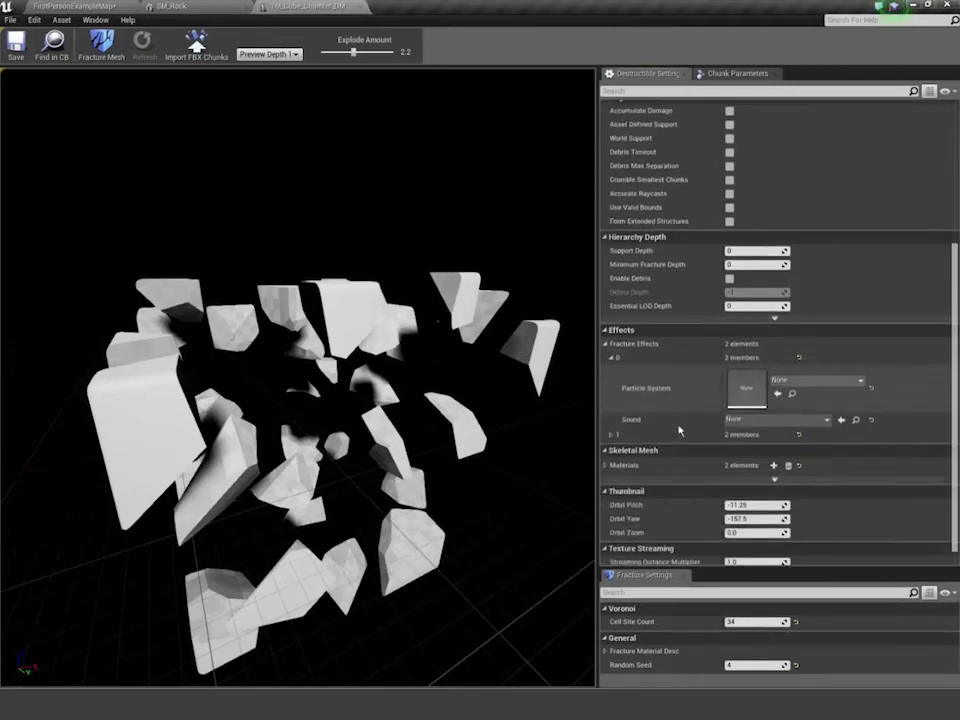
click(612, 429)
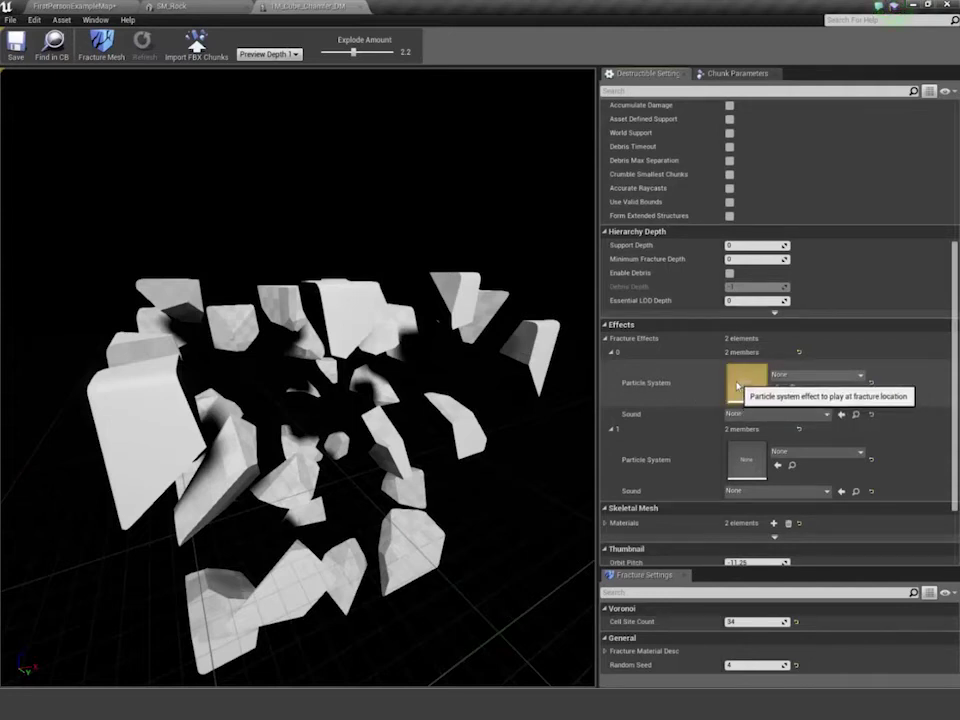
- Expand both Skeletal Mesh material elements of 1M_Cube_Chamfer_DM to reveal their assigned materials
scroll(720, 404, down, 2)
click(606, 461)
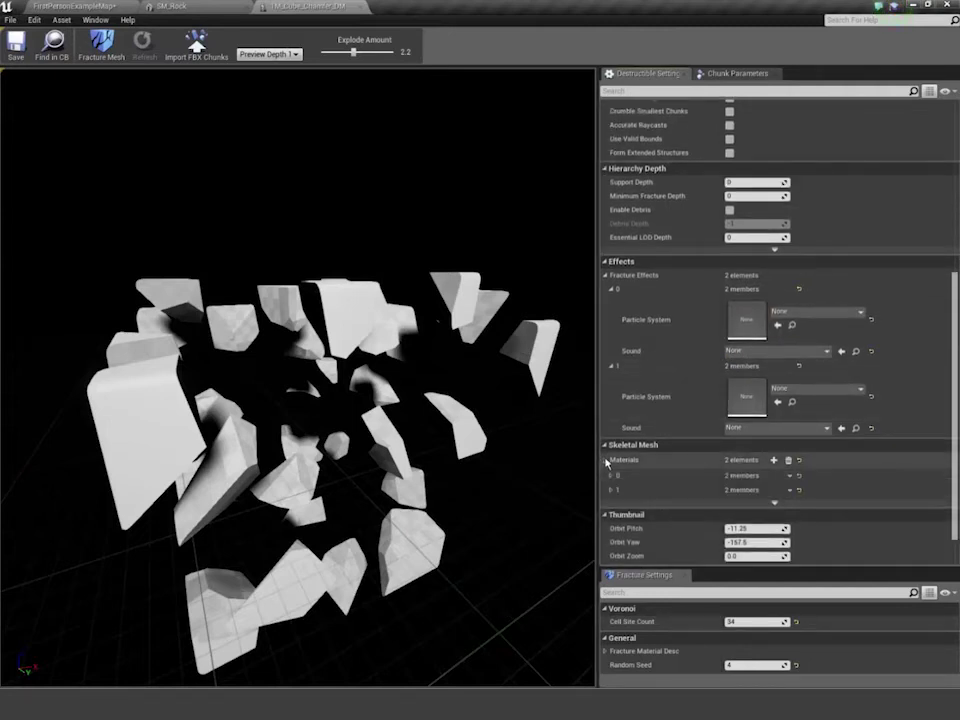
scroll(686, 470, down, 1)
click(611, 462)
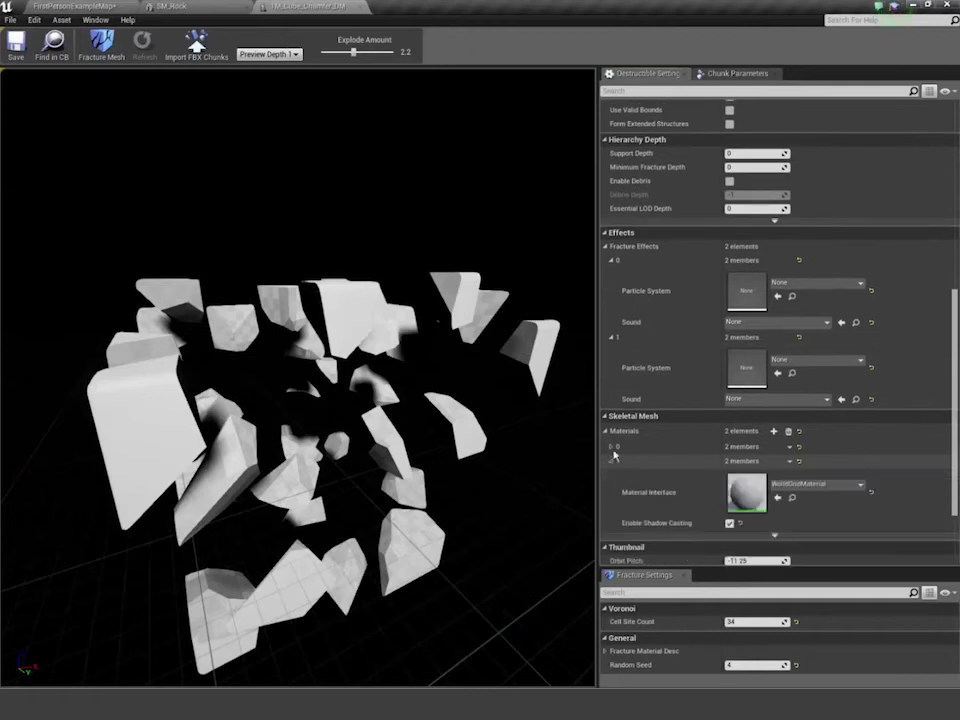
click(612, 447)
scroll(676, 452, down, 1)
scroll(675, 453, down, 2)
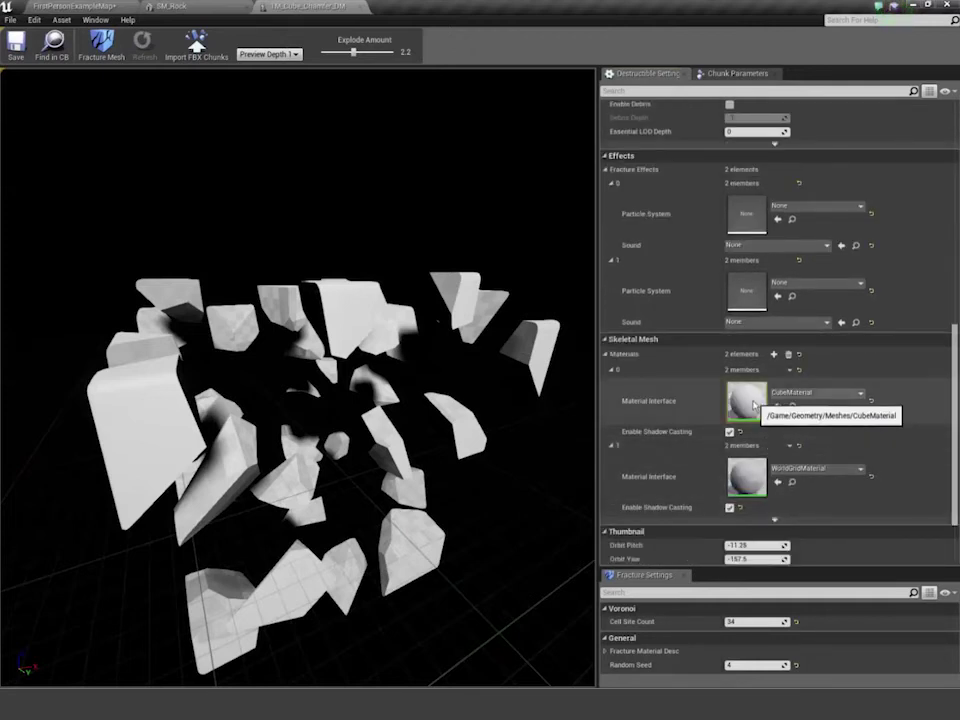
- Assign M_Metal_Burnished_Steel as the Material Interface of Skeletal Mesh material element 0
click(814, 393)
scroll(840, 330, down, 6)
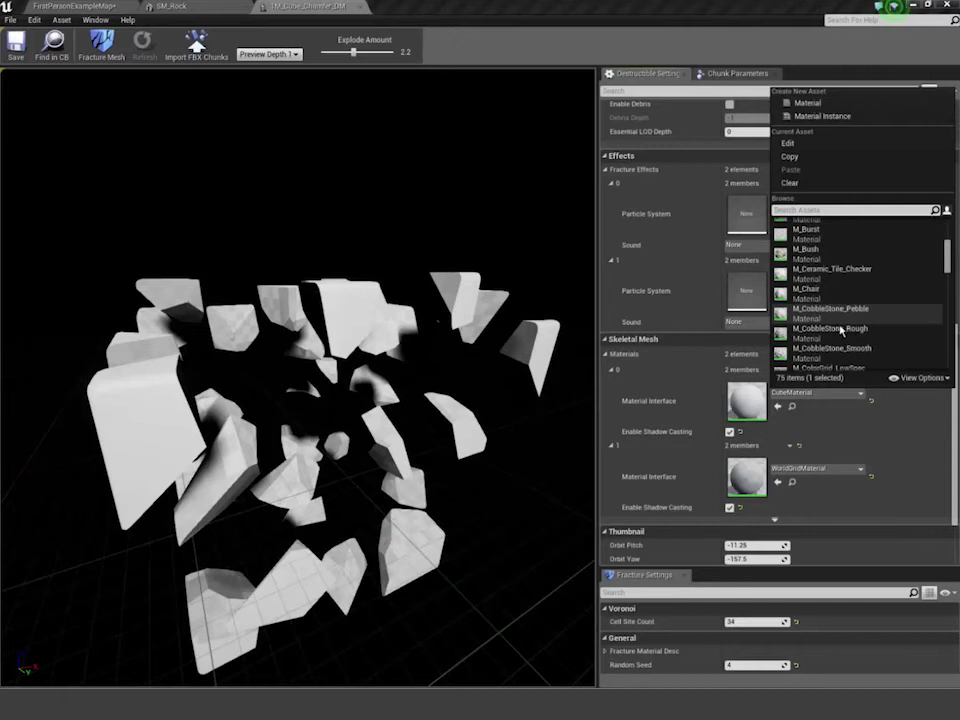
scroll(846, 334, down, 4)
scroll(850, 338, down, 6)
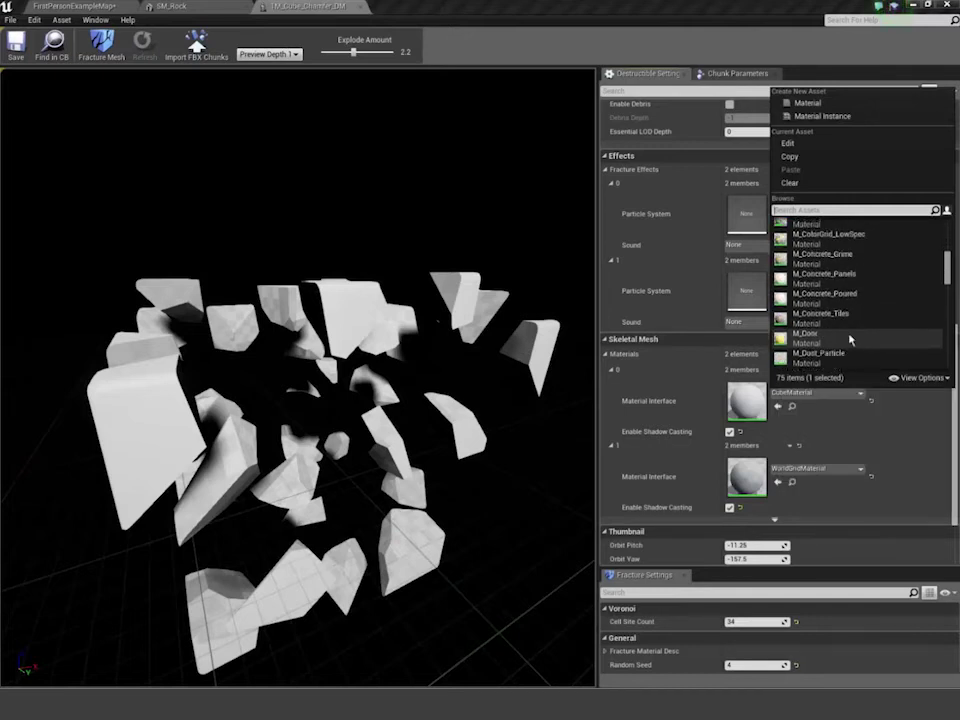
scroll(850, 340, down, 2)
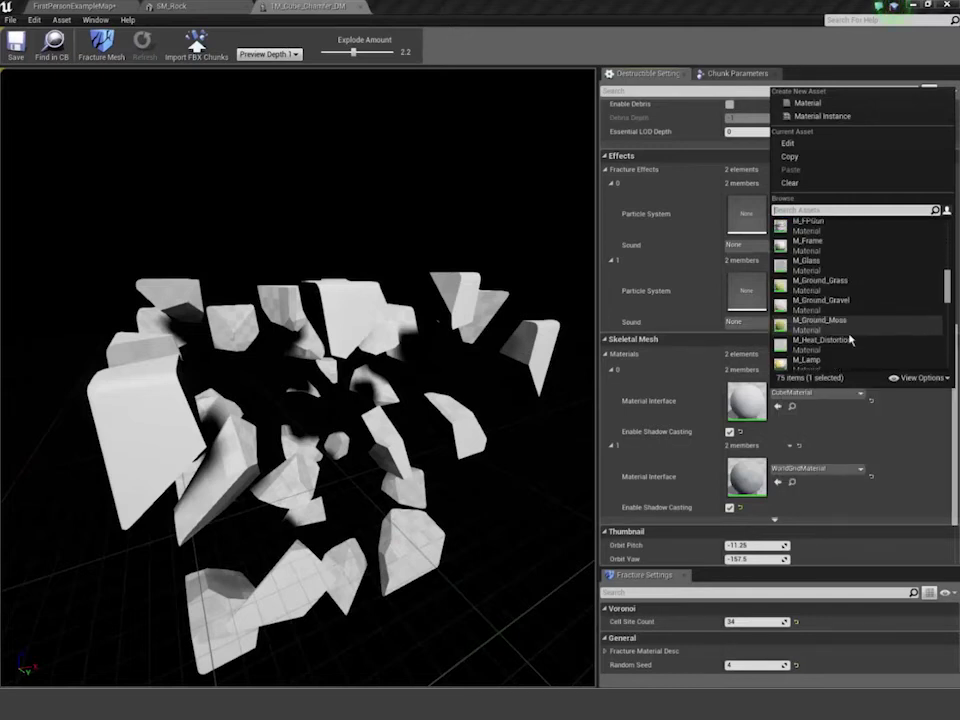
scroll(850, 340, down, 2)
scroll(840, 350, down, 3)
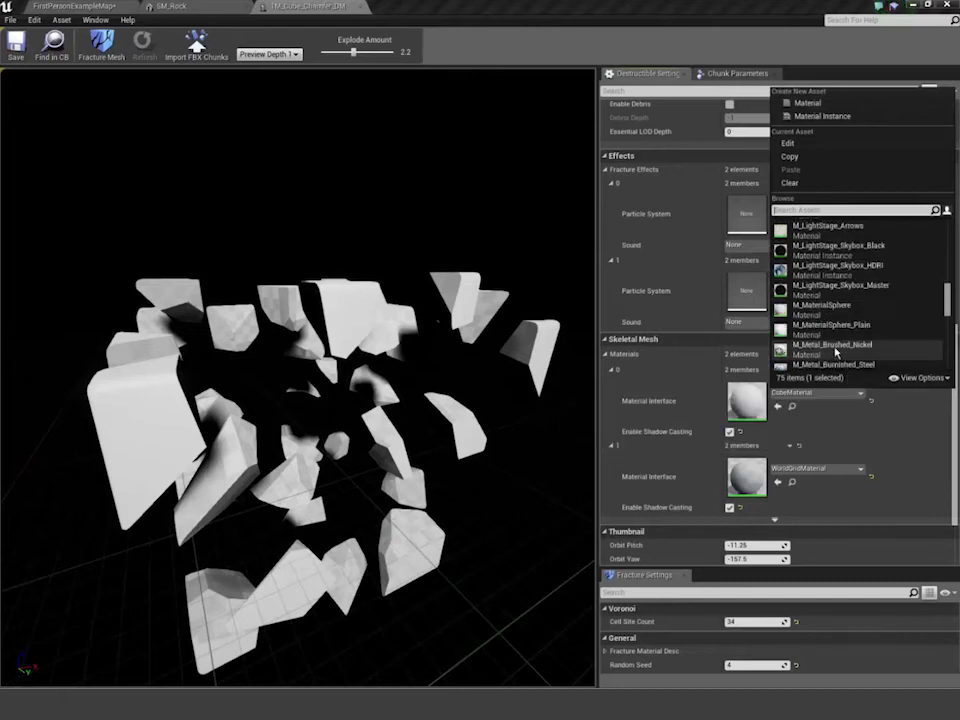
scroll(840, 330, down, 3)
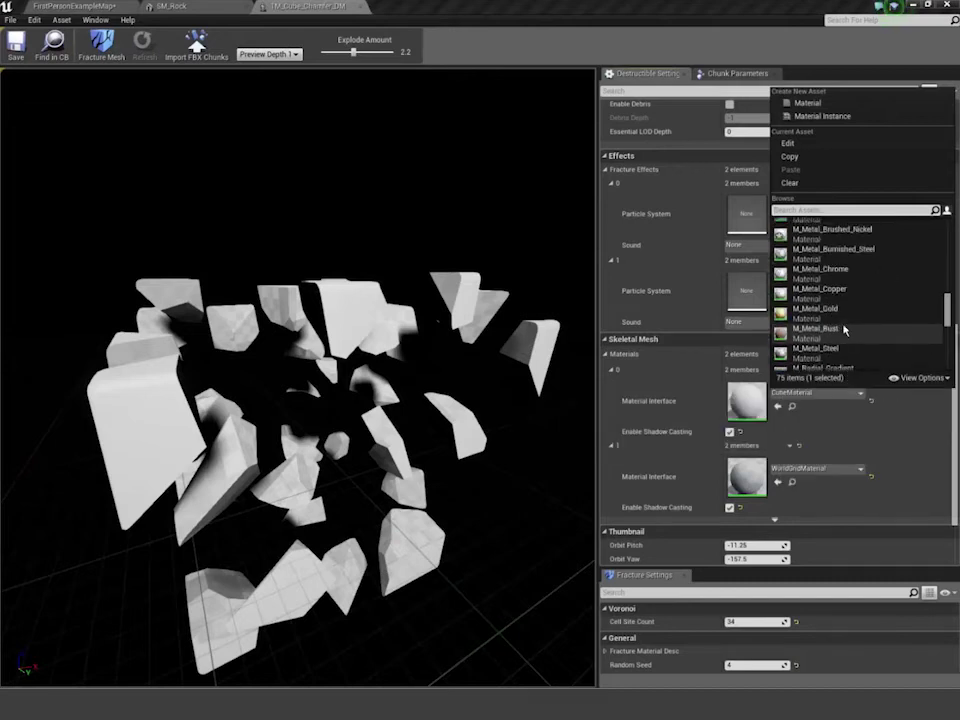
click(822, 252)
- Assign M_Brick_Clay_Old as the Material Interface of Skeletal Mesh material element 1
click(777, 244)
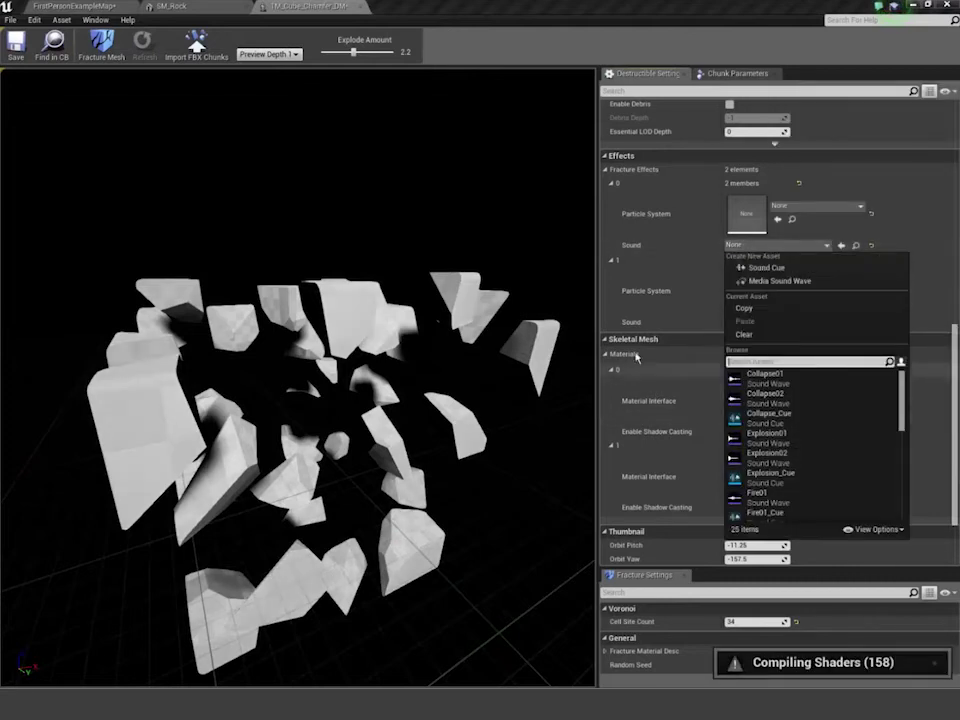
click(634, 264)
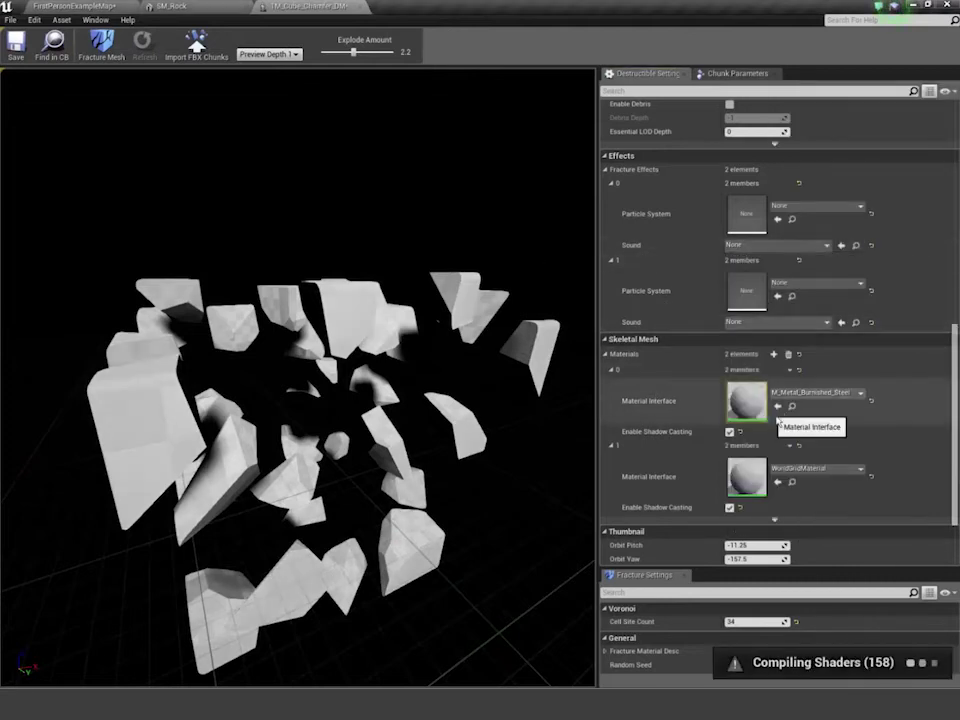
click(813, 468)
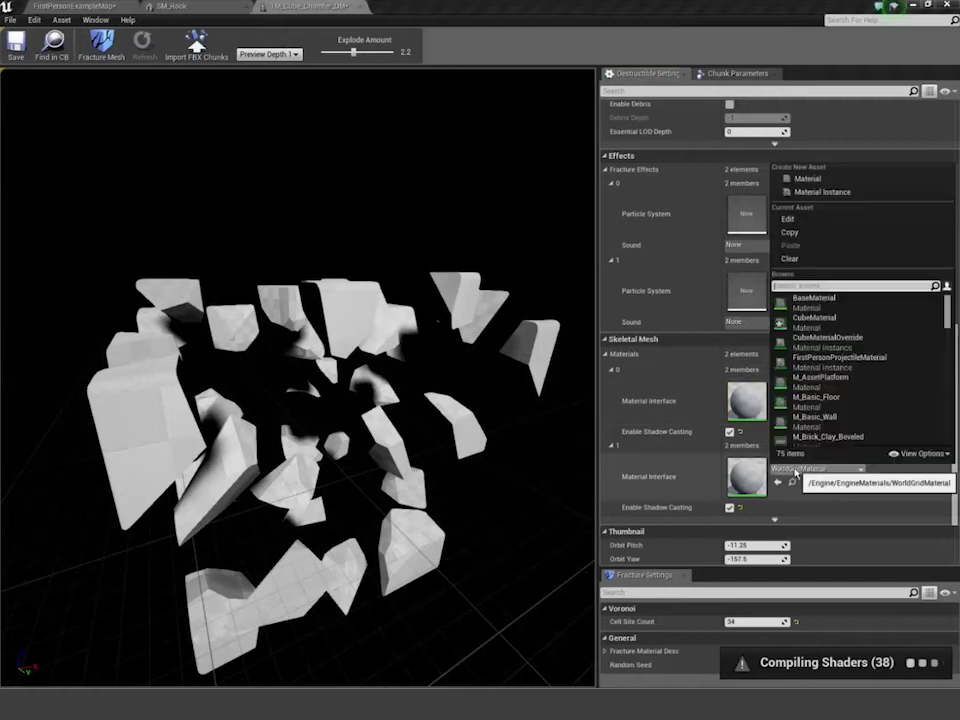
scroll(813, 380, down, 3)
click(813, 363)
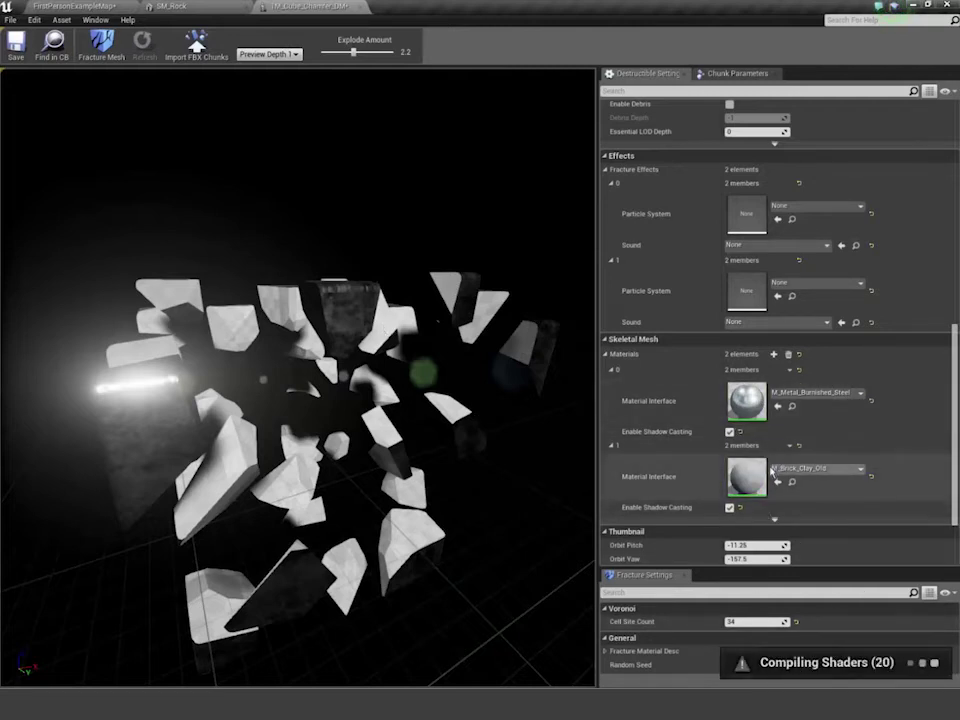
- Set the preview's Explode Amount back to 0, inspect the cube from several angles, and save 1M_Cube_Chamfer_DM
drag(300, 380, 310, 340)
right_drag(310, 340, 310, 400)
drag(310, 400, 280, 340)
right_drag(285, 315, 285, 285)
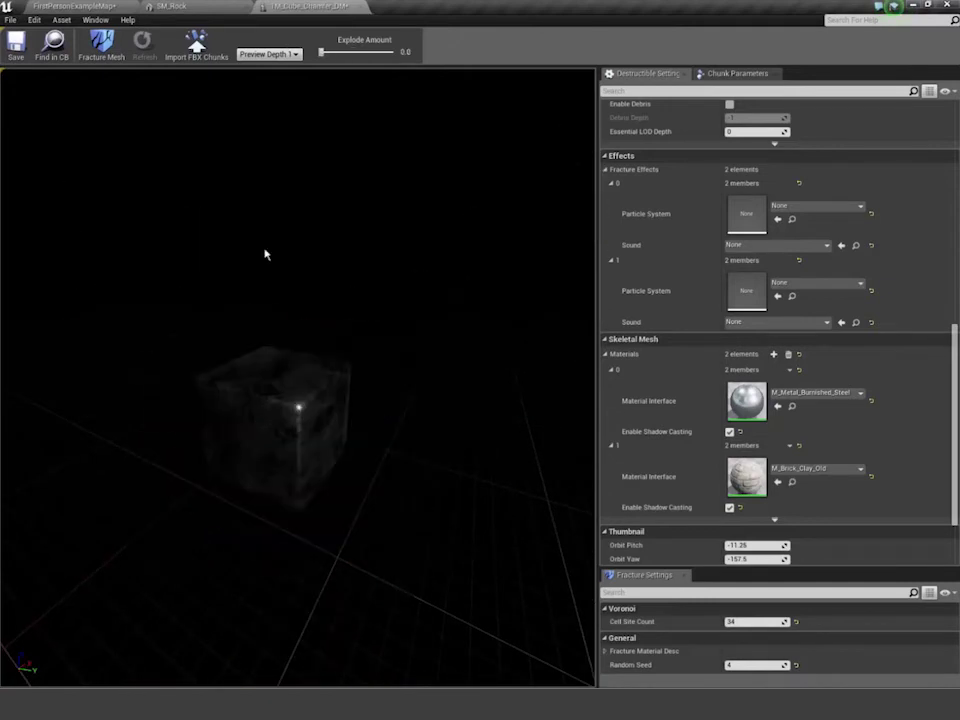
drag(265, 254, 320, 220)
right_drag(265, 260, 270, 240)
click(16, 45)
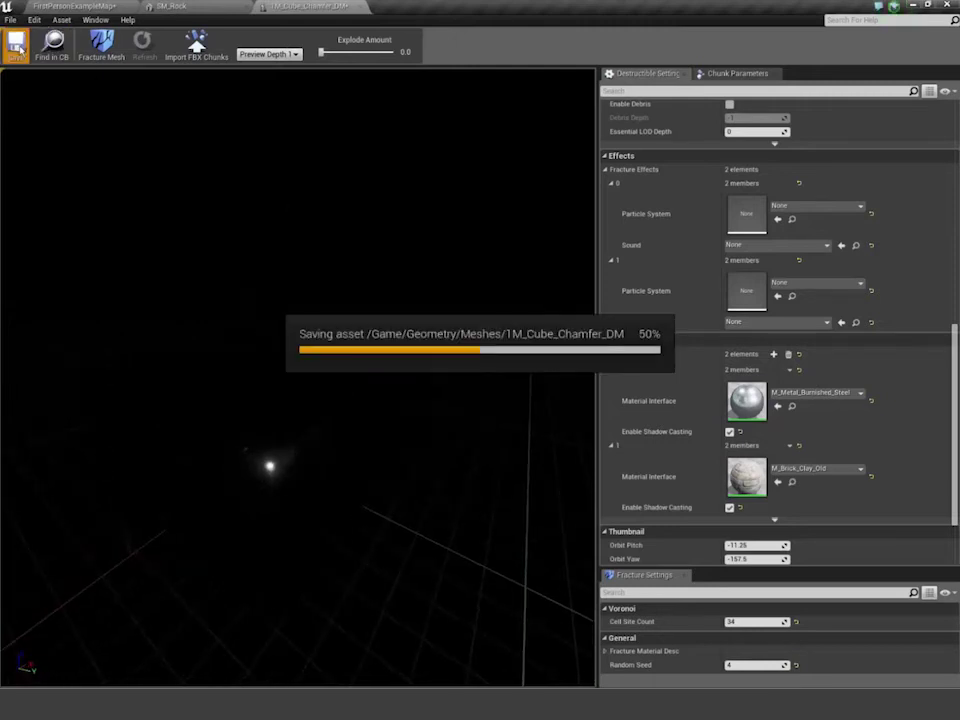
- Play-test FirstPersonExampleMap by shooting the destructible cube apart, and inspect the outer and inner materials on its broken chunks
click(73, 6)
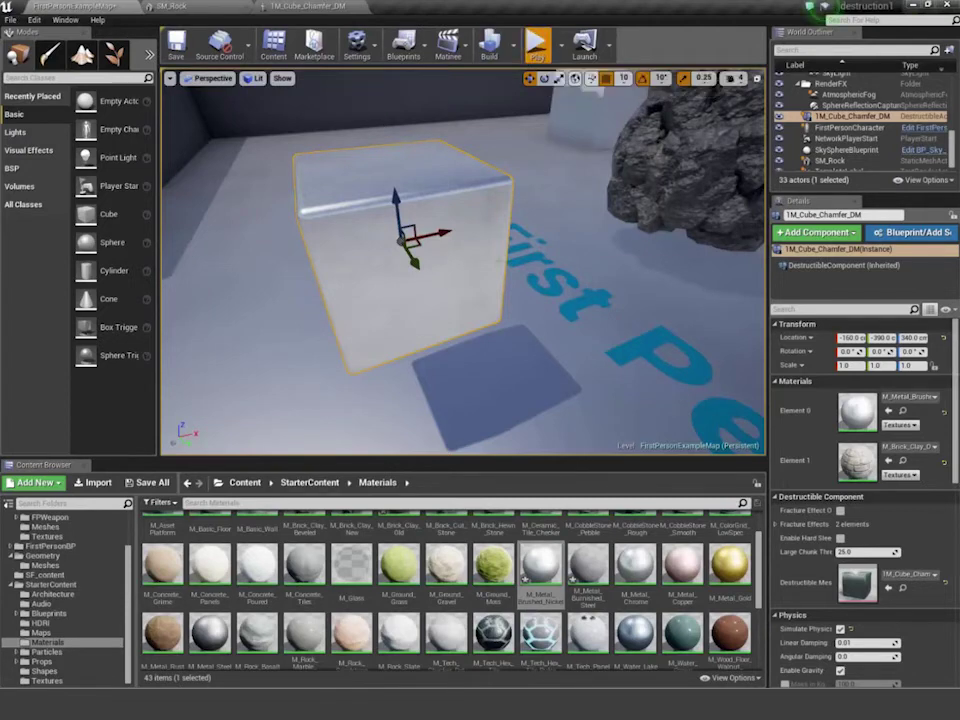
click(537, 45)
click(465, 262)
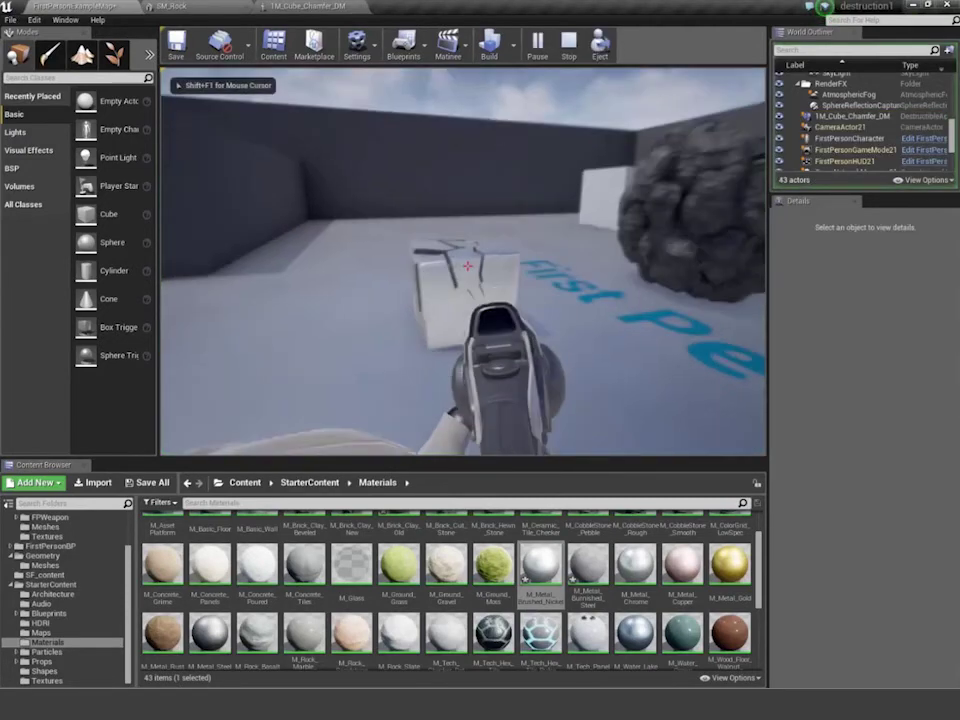
click(467, 266)
key(w)
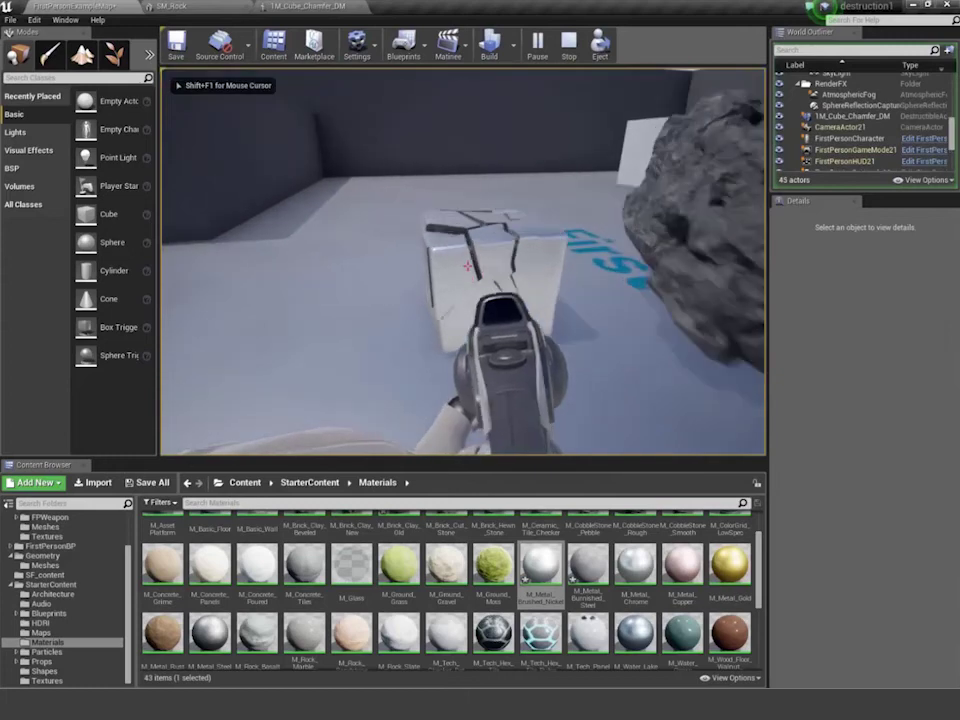
click(467, 266)
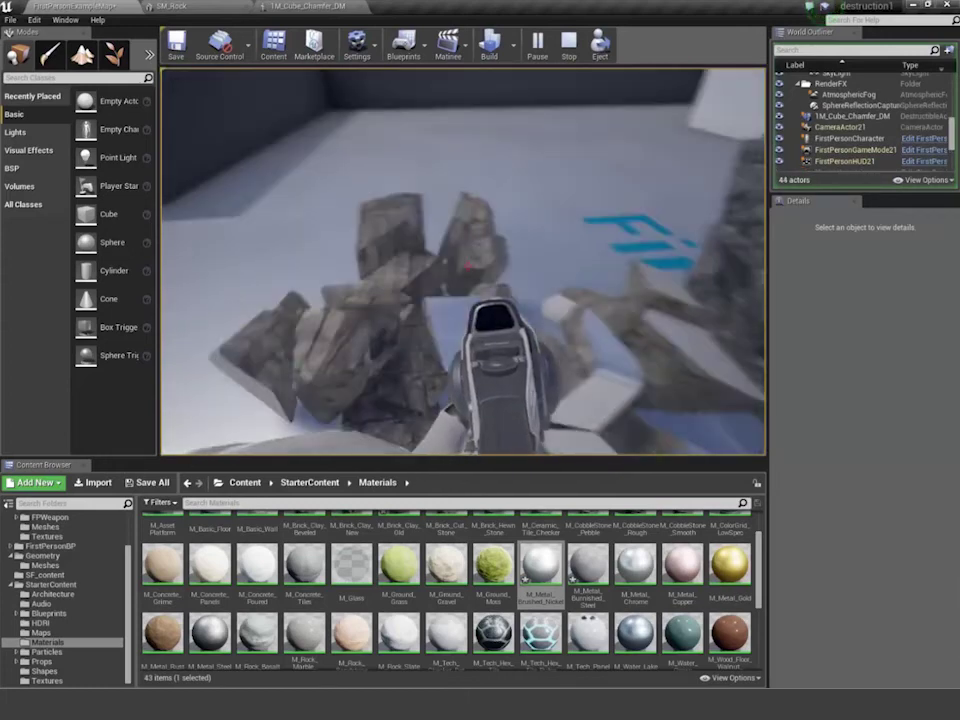
key(w)
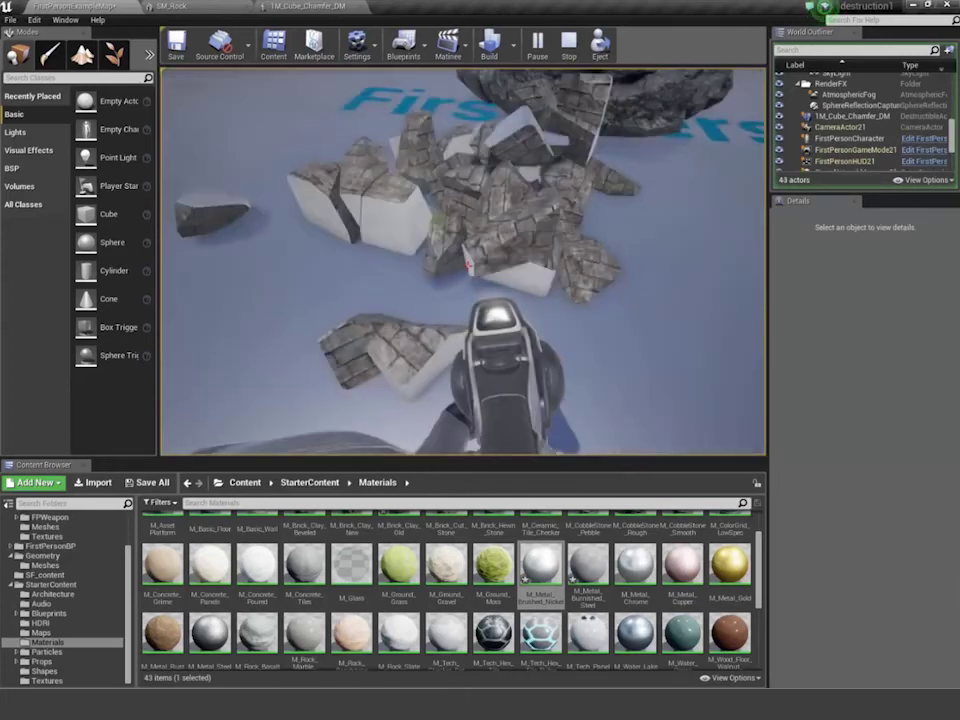
key(w)
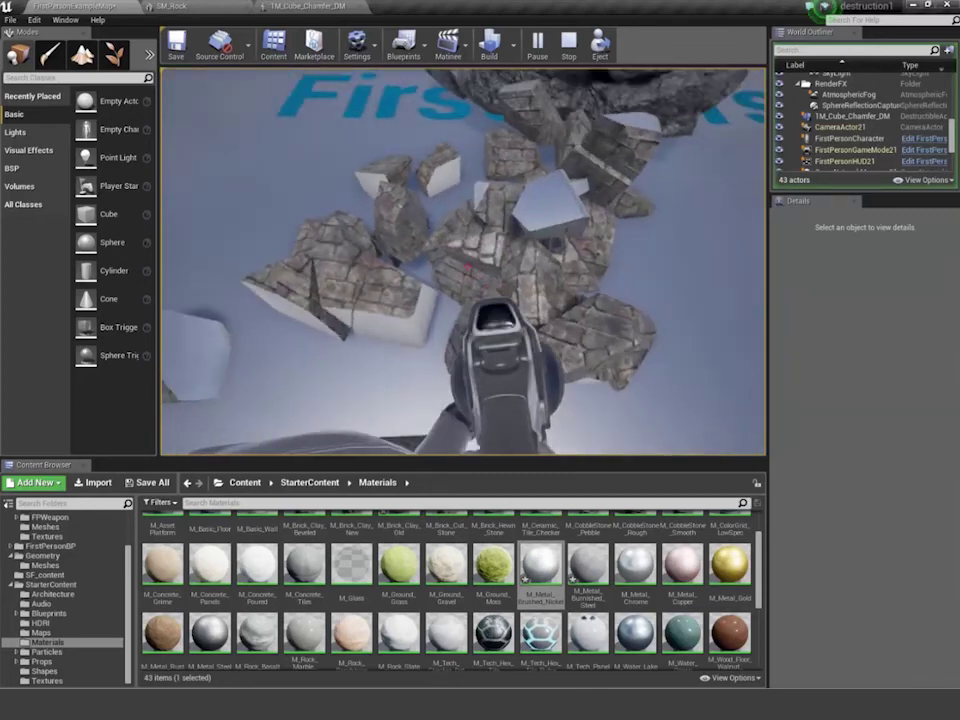
key(s)
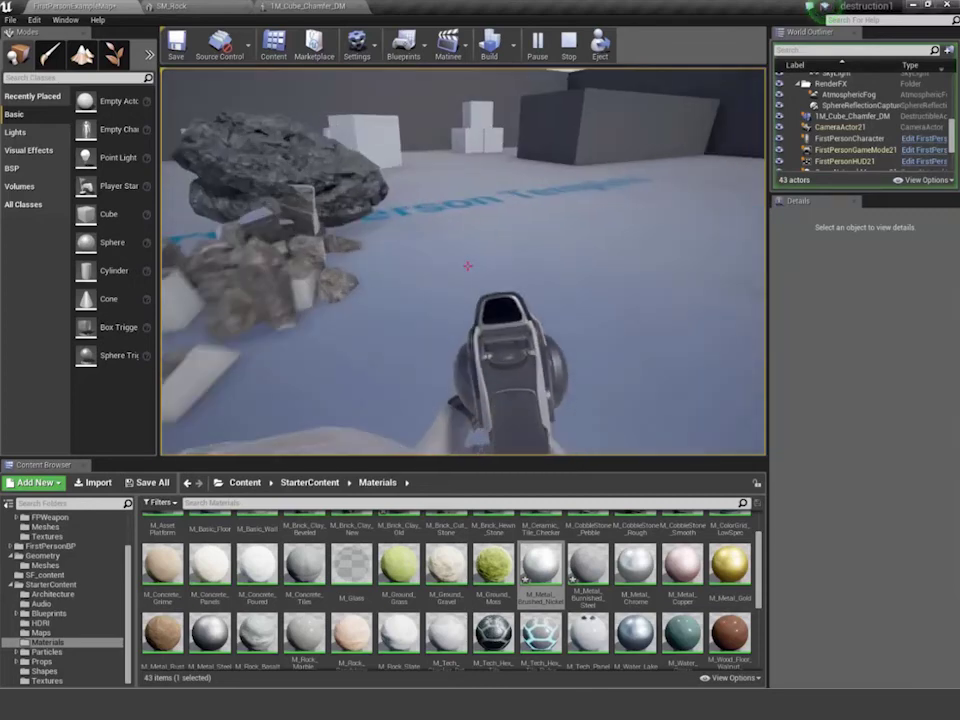
key(d)
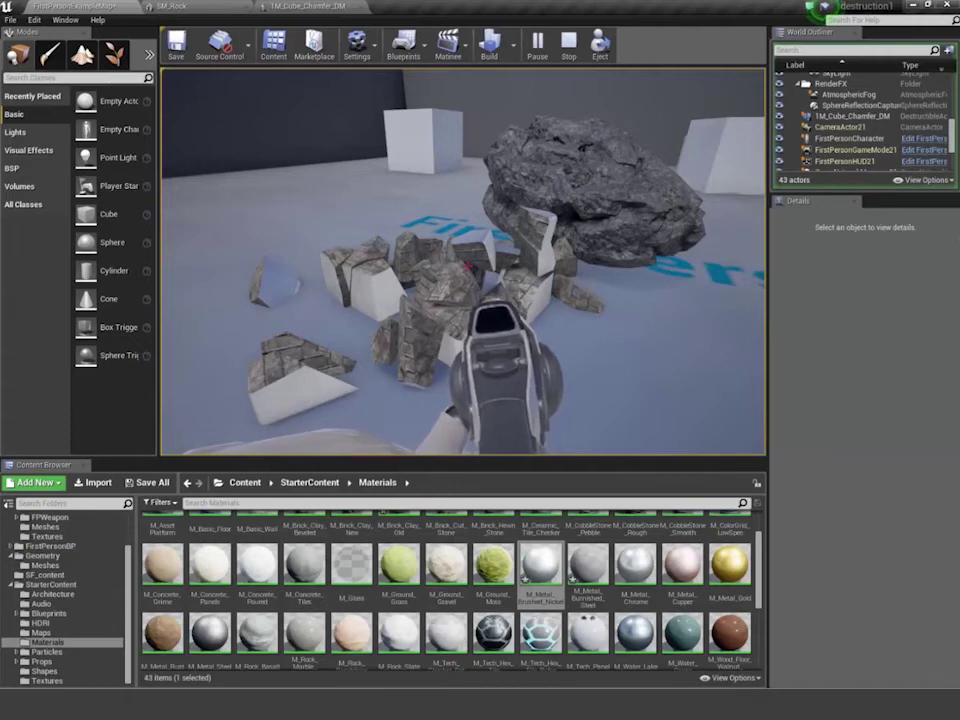
key(Escape)
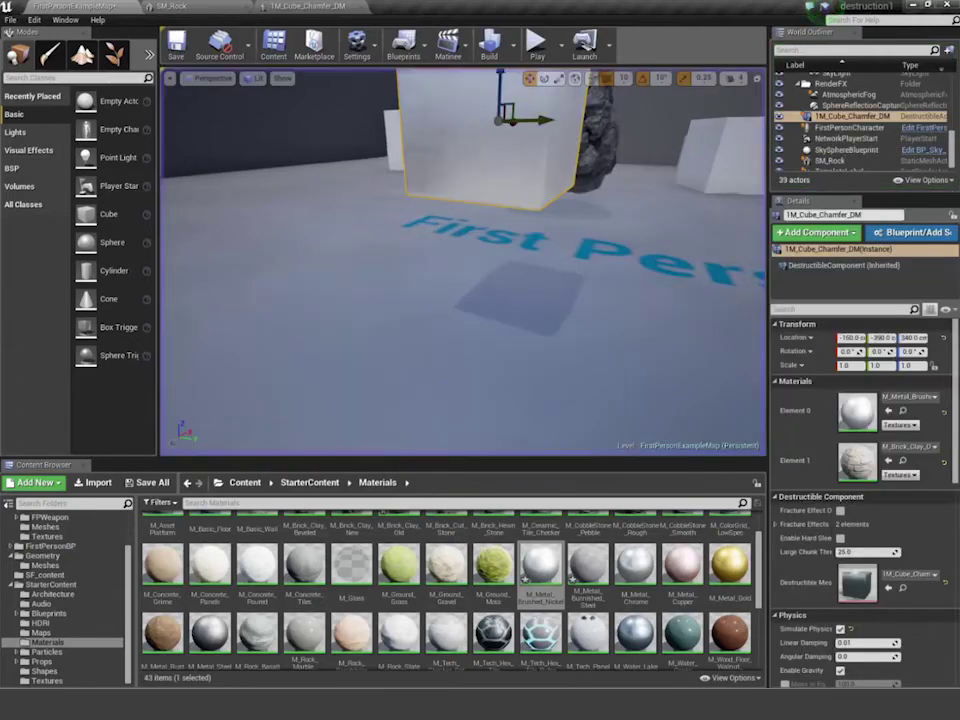
- Collapse the FirstPerson, StarterContent and Geometry folders in the Content Browser's folder tree
middle_drag(577, 291, 677, 172)
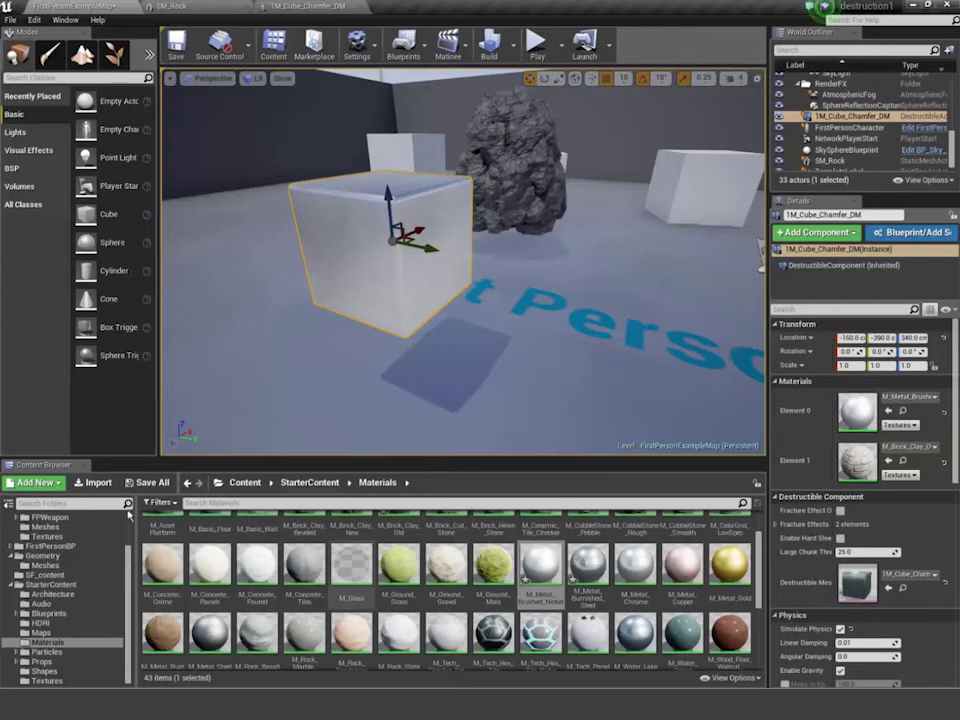
scroll(70, 590, up, 3)
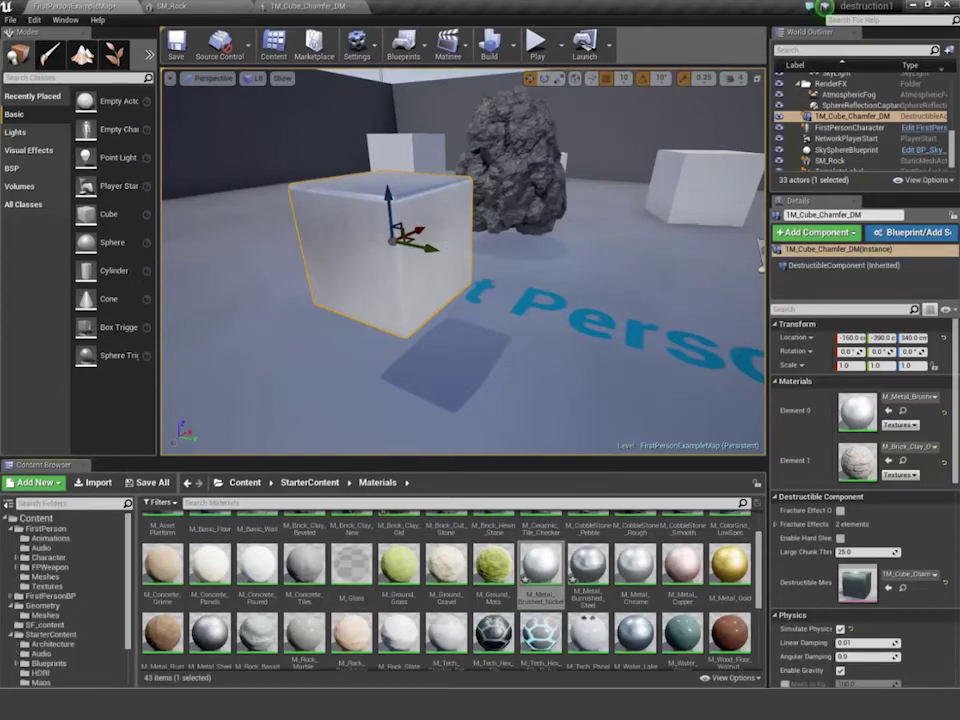
right_drag(401, 315, 371, 288)
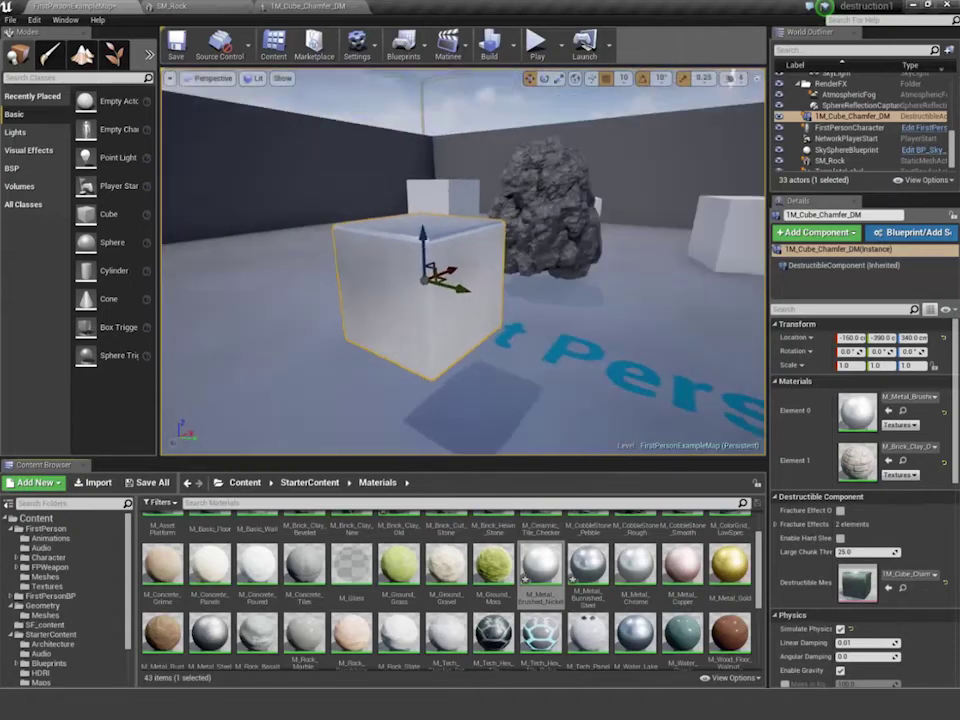
scroll(401, 315, down, 10)
scroll(400, 315, down, 2)
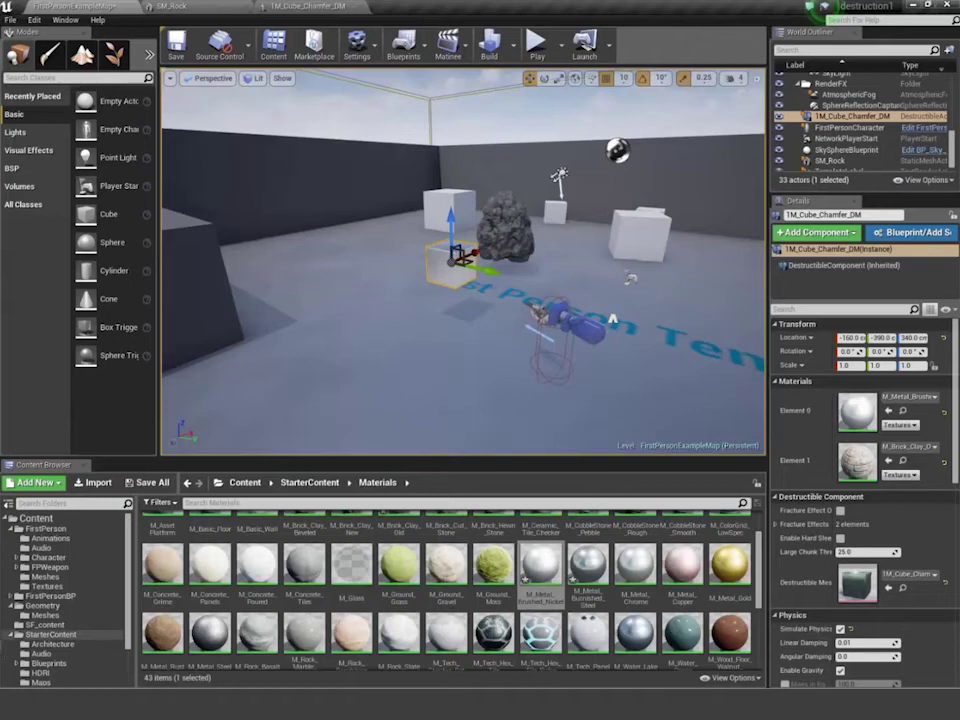
click(12, 528)
click(42, 634)
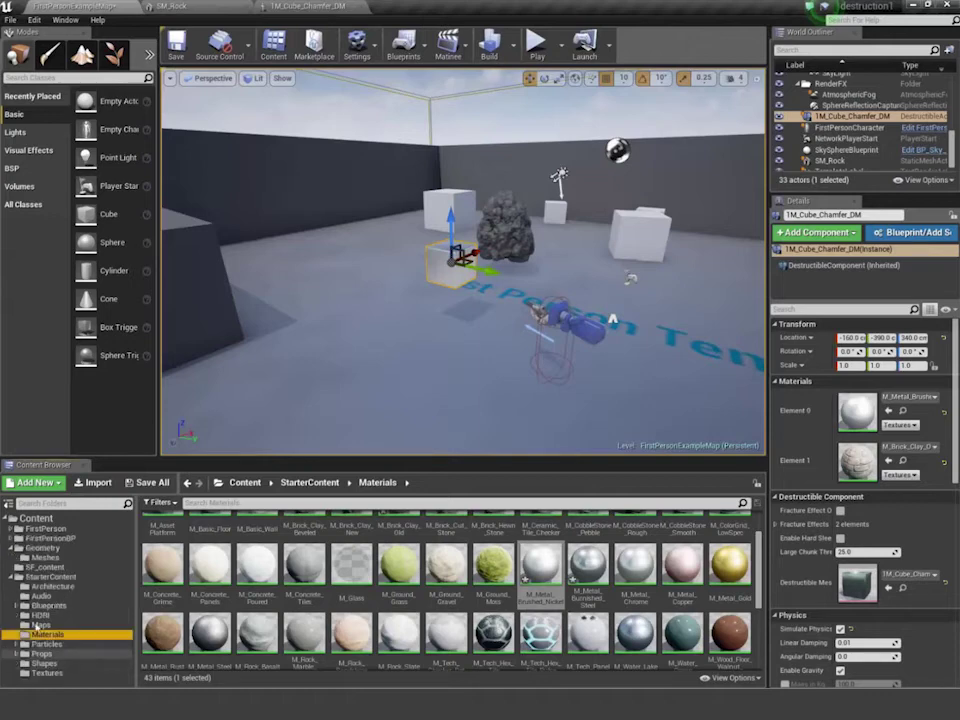
click(12, 578)
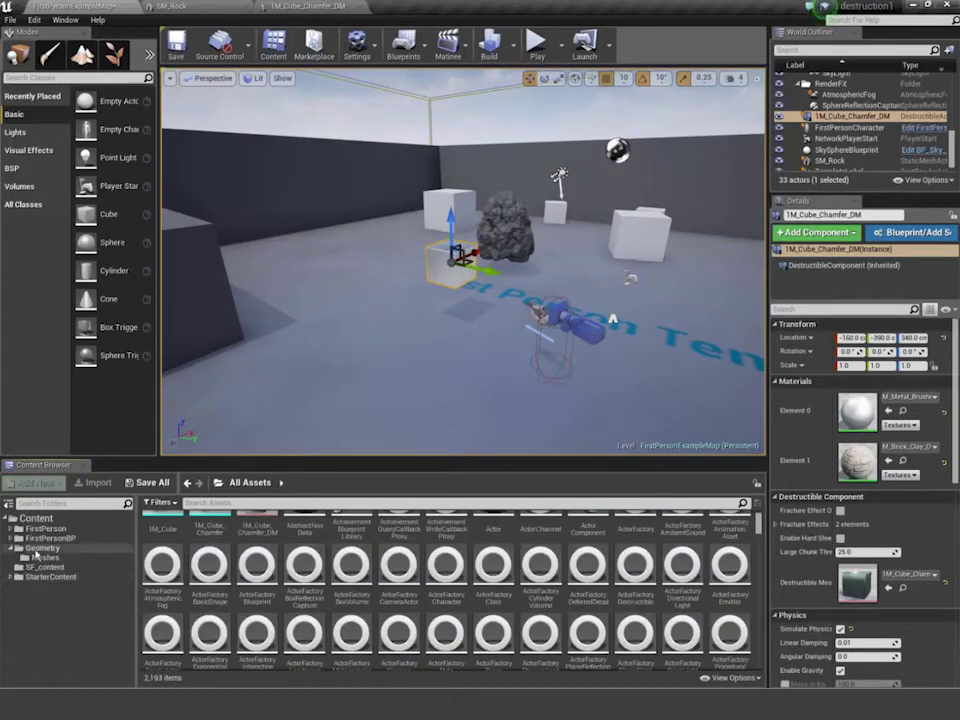
click(12, 549)
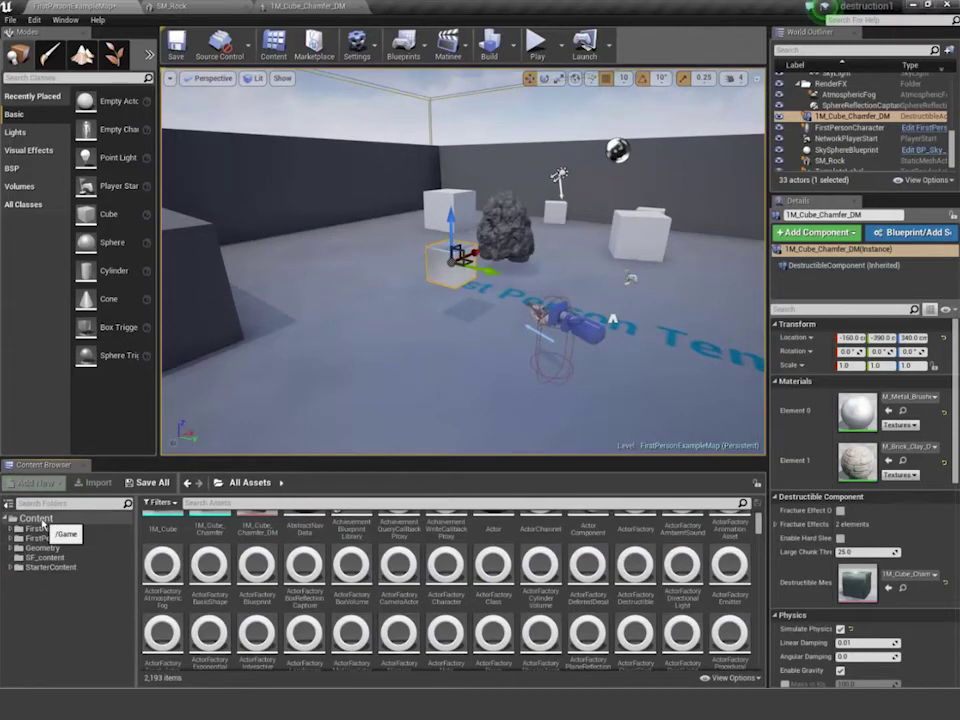
- Open the FirstPersonCharacter blueprint from Content/FirstPersonBP/Blueprints and examine the input, movement, jump and projectile-spawning sections of its Event Graph
click(43, 520)
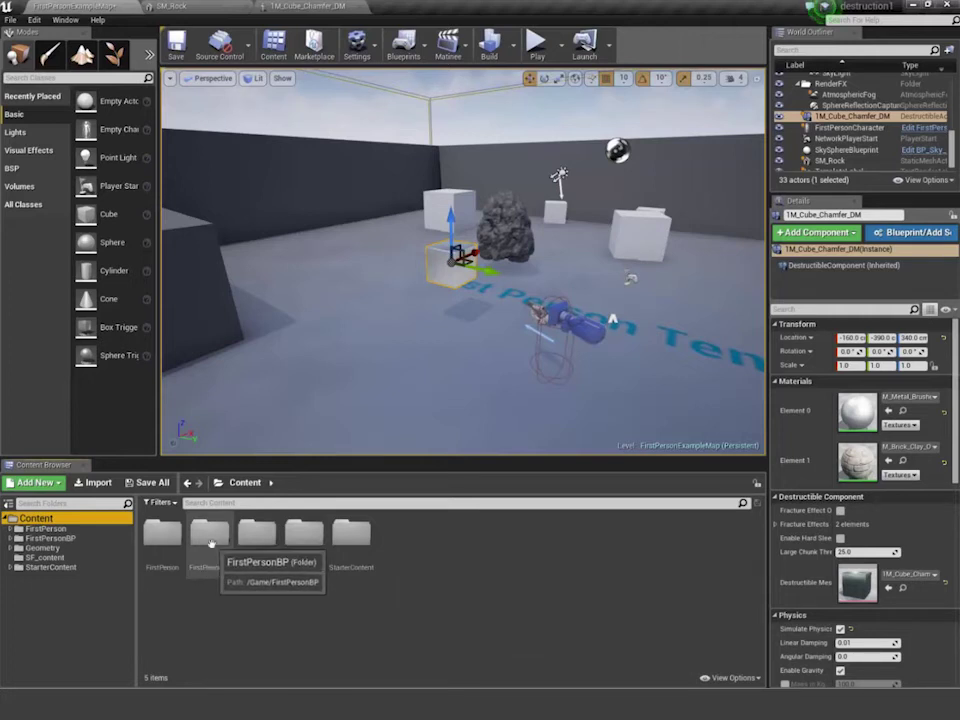
double_click(211, 540)
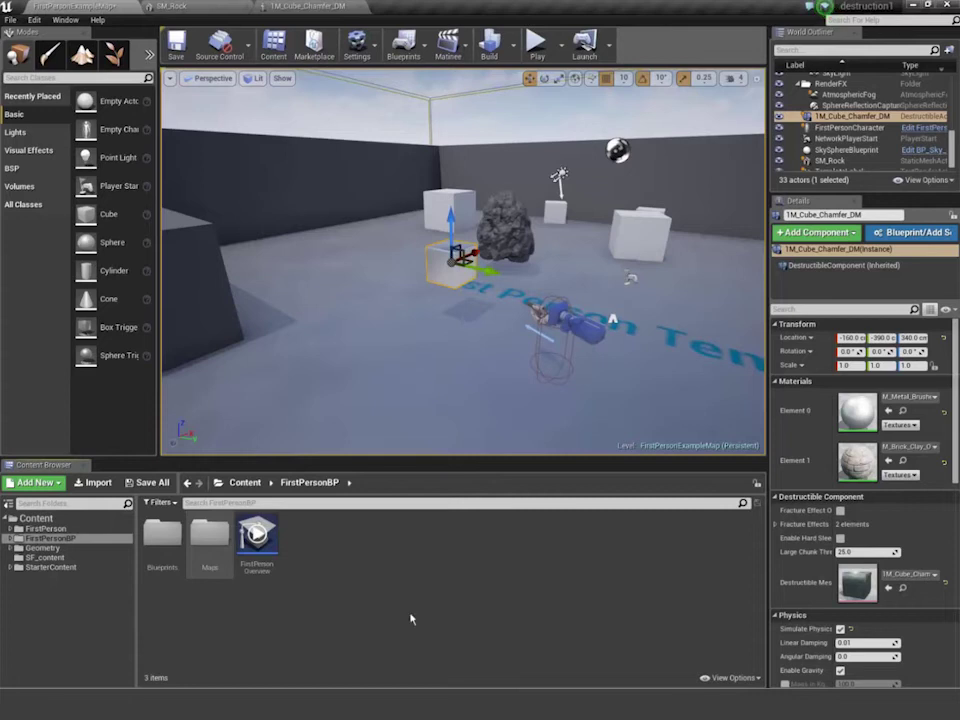
double_click(160, 533)
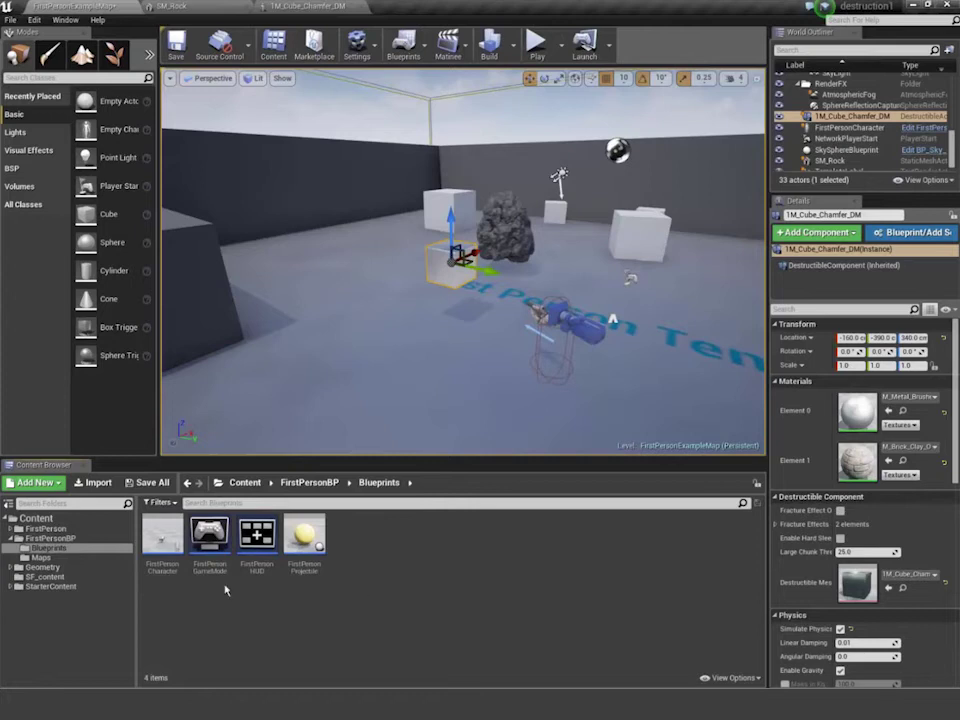
double_click(162, 538)
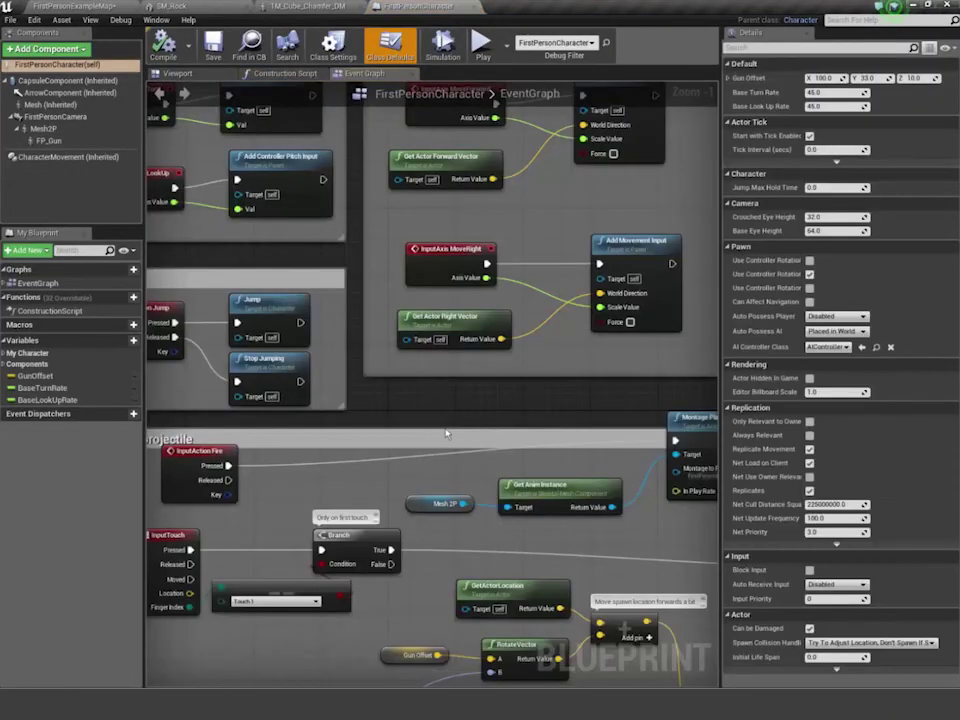
scroll(447, 433, down, 2)
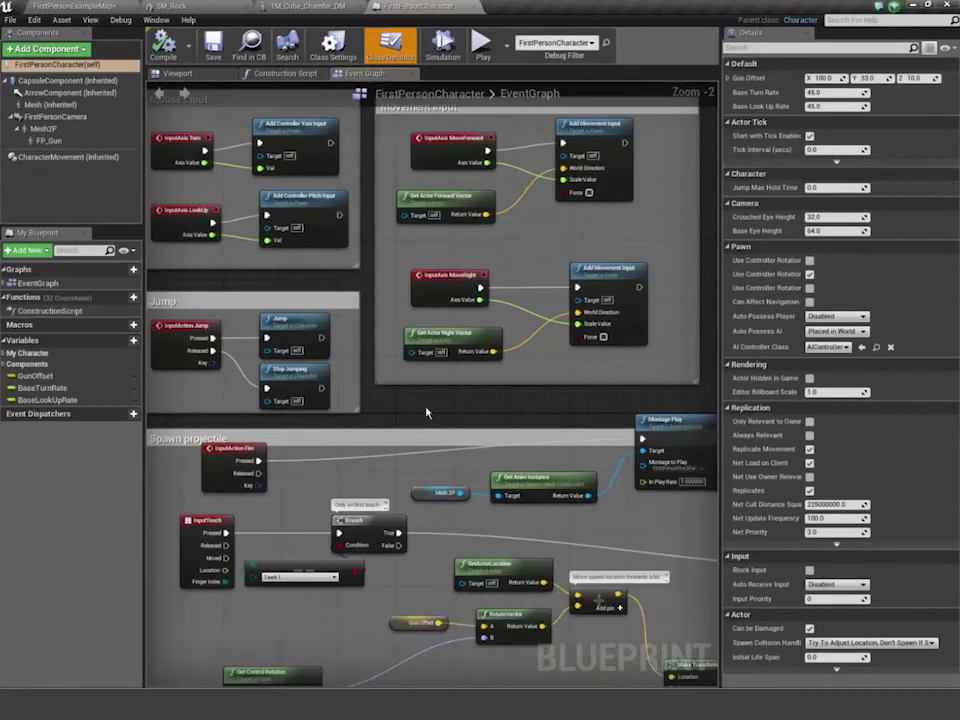
right_drag(426, 410, 491, 719)
right_drag(499, 663, 491, 650)
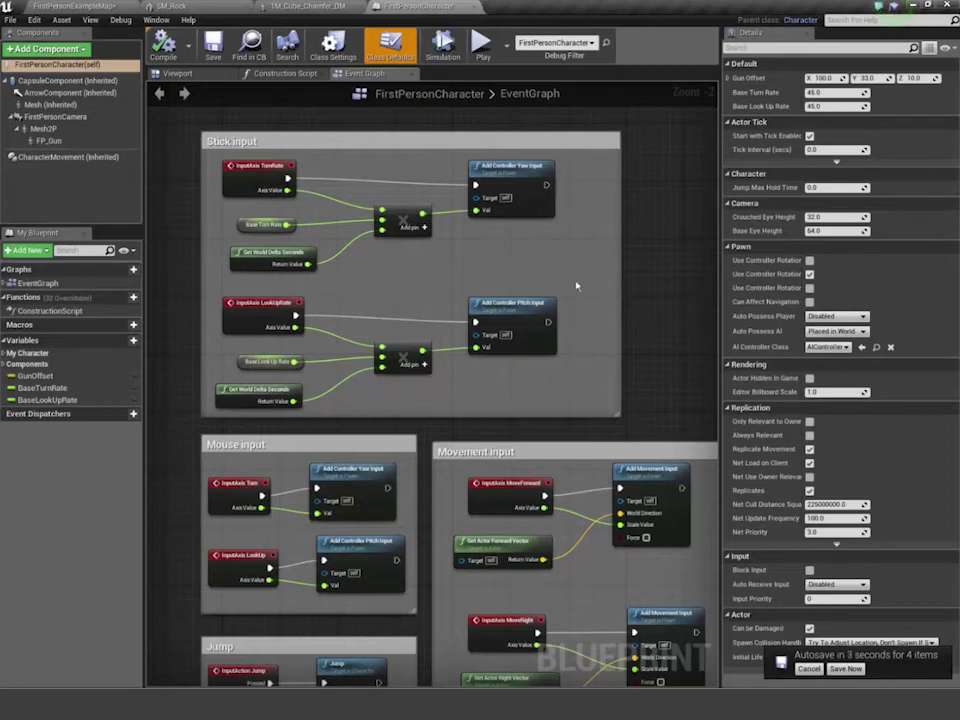
right_drag(661, 366, 656, 327)
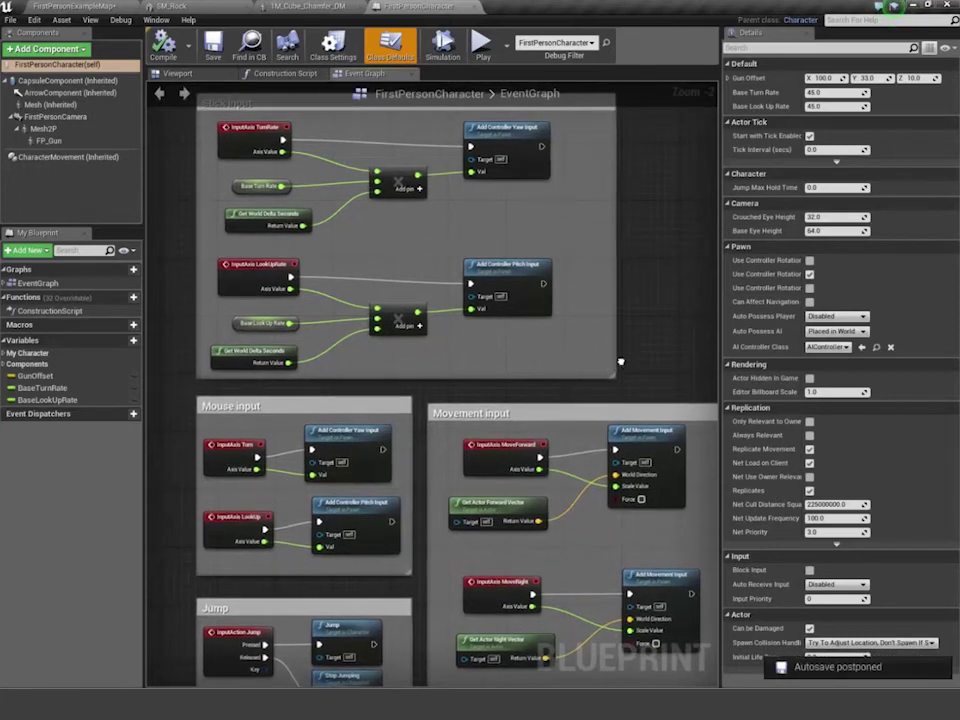
right_drag(285, 483, 277, 272)
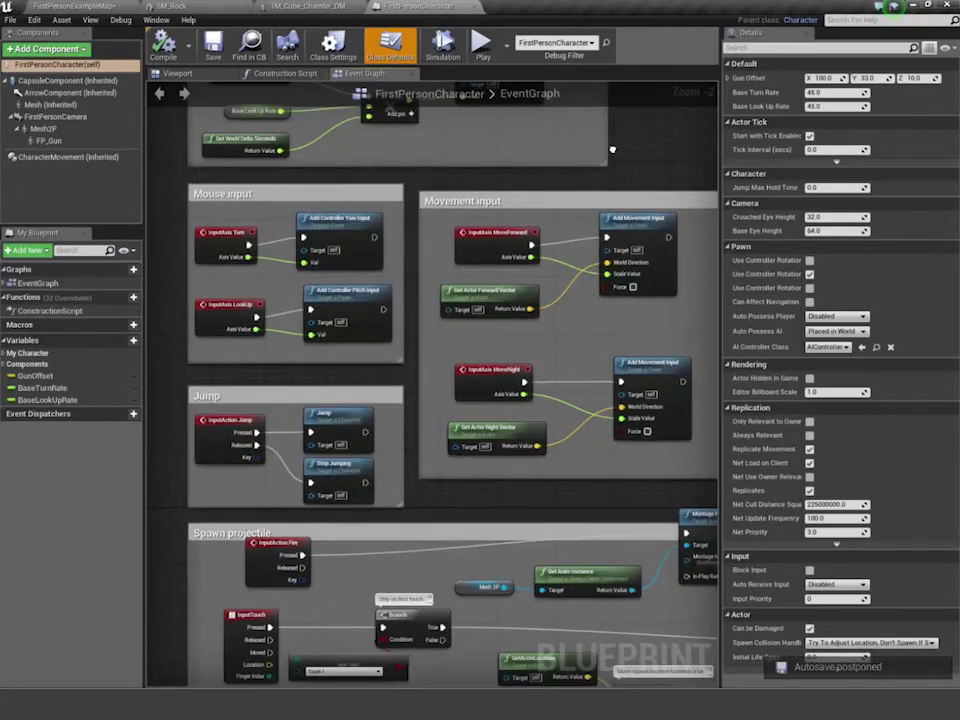
right_drag(612, 149, 609, 131)
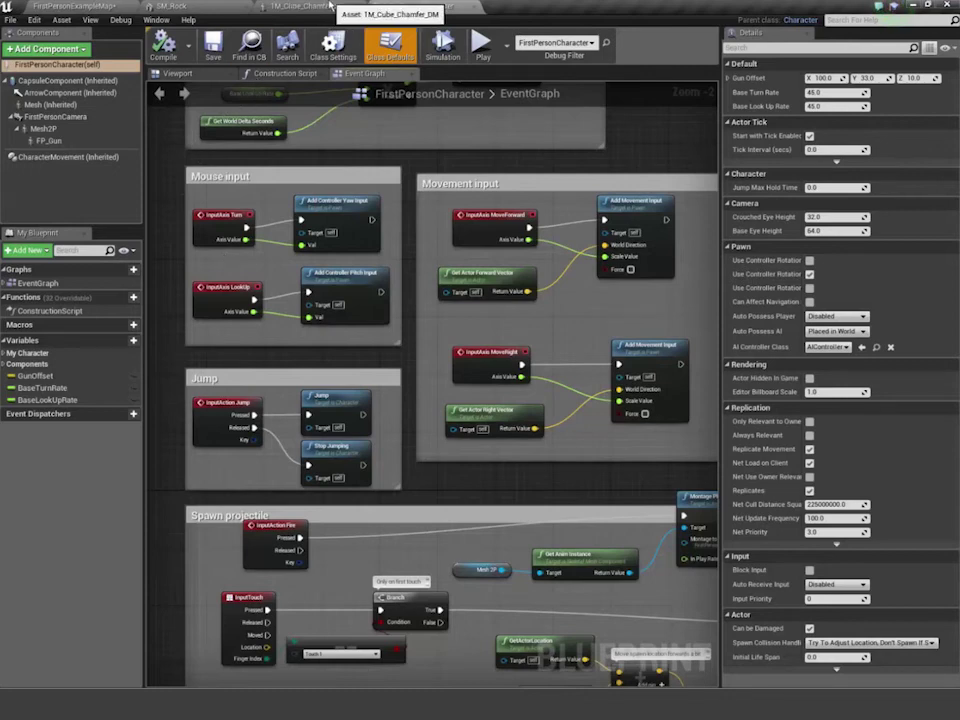
- Return to FirstPersonExampleMap and play-test it, firing projectiles at the destructible cube and the rock to observe their impact
click(80, 6)
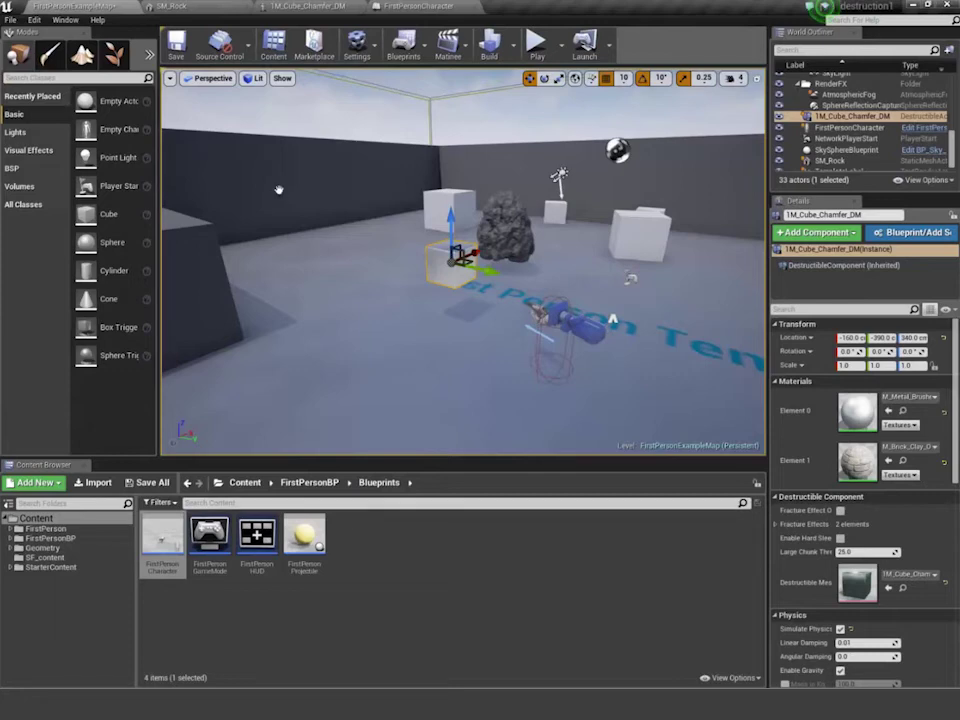
mouse_move(302, 532)
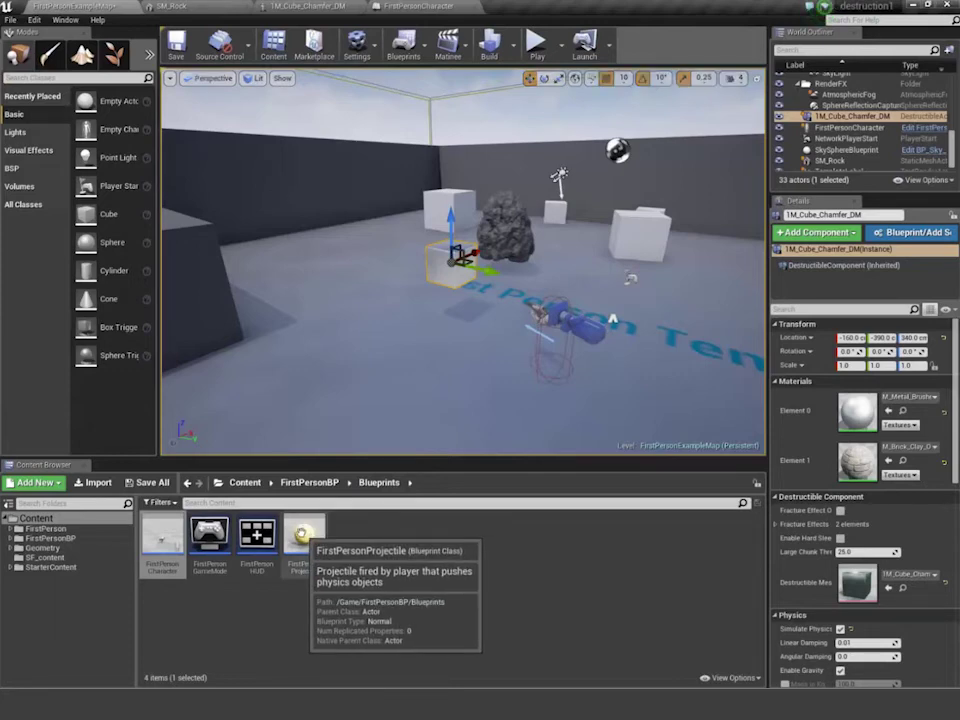
click(537, 45)
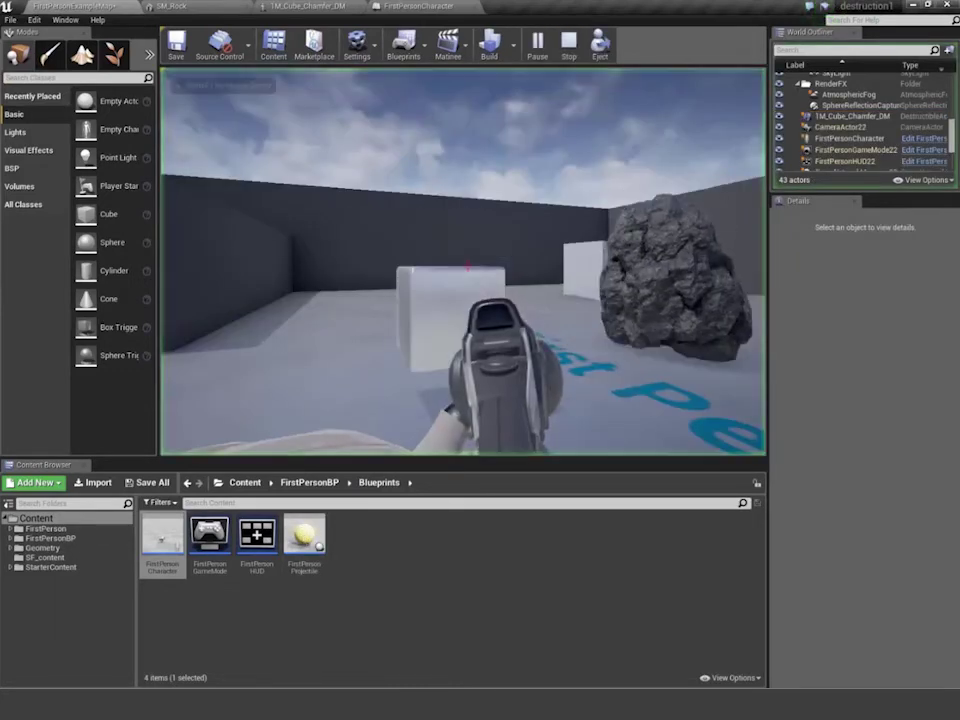
click(468, 266)
click(468, 266)
click(468, 266)
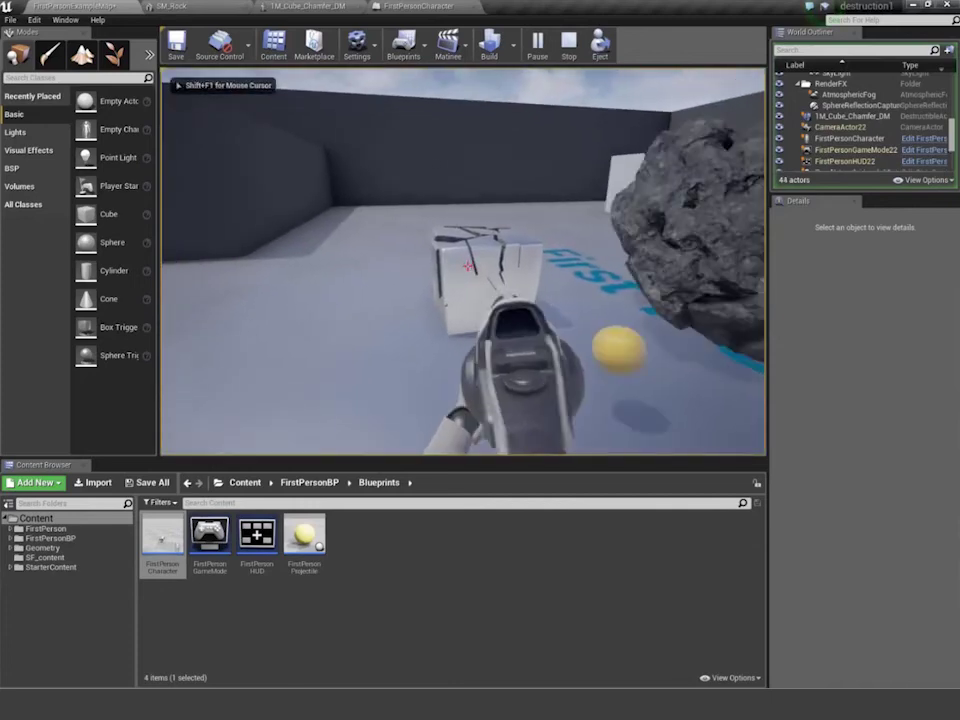
click(468, 266)
click(468, 266)
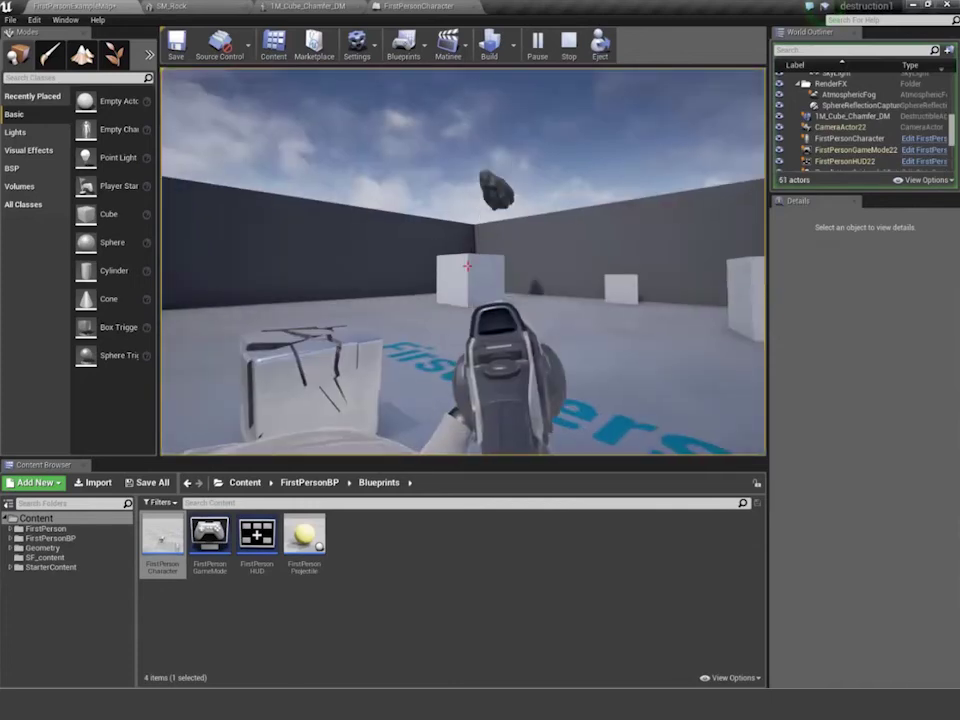
key(w)
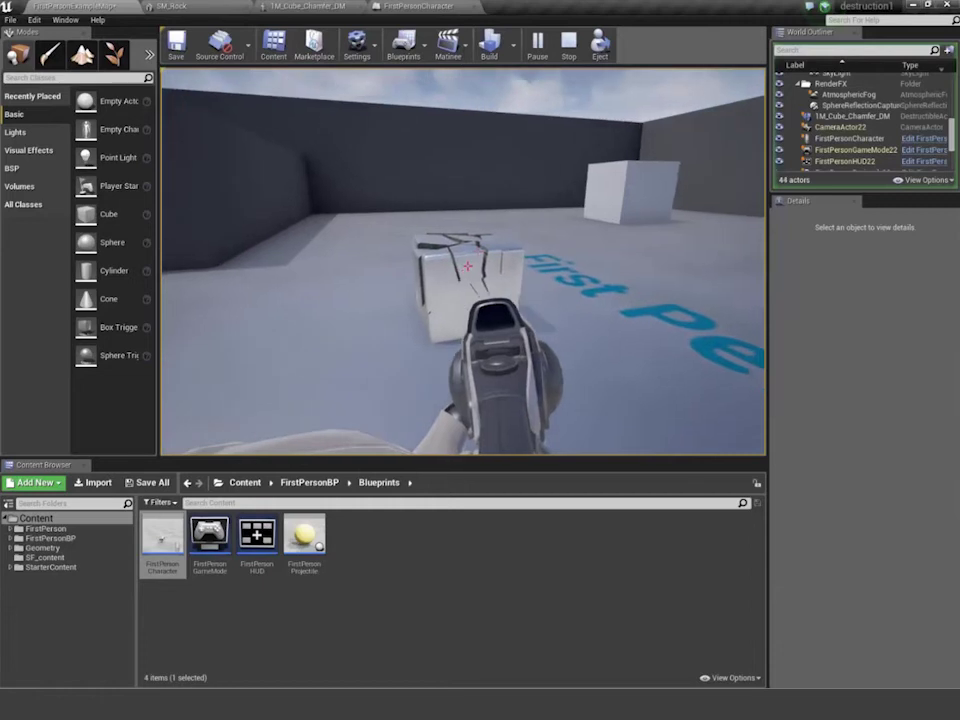
key(d)
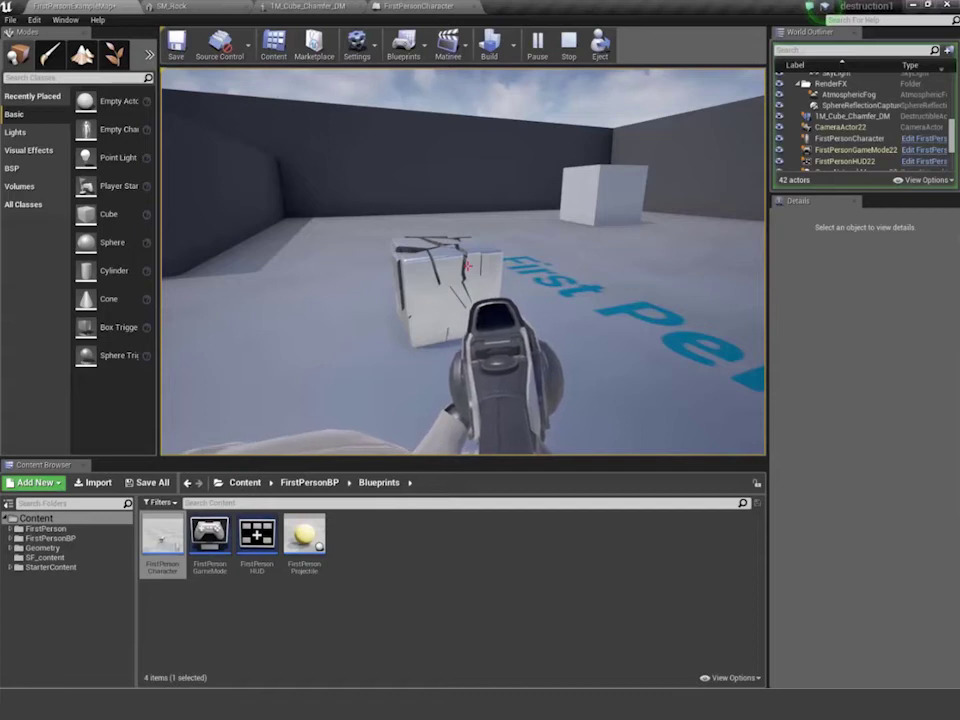
key(Escape)
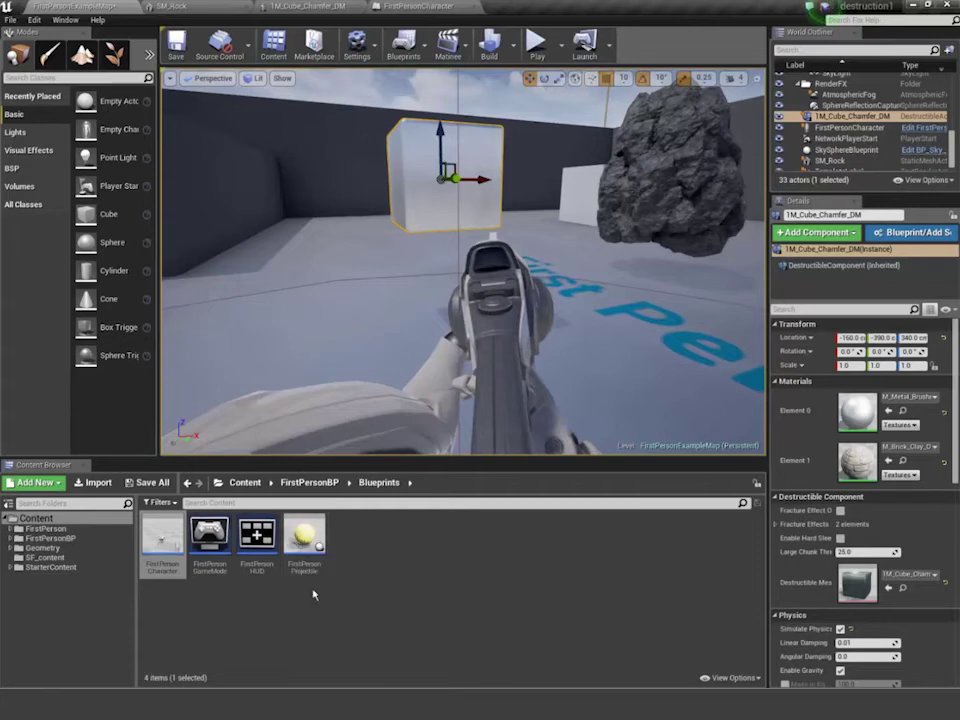
- Open the FirstPersonProjectile blueprint and select its root, FirstPersonProjectile(self), among the components
double_click(306, 535)
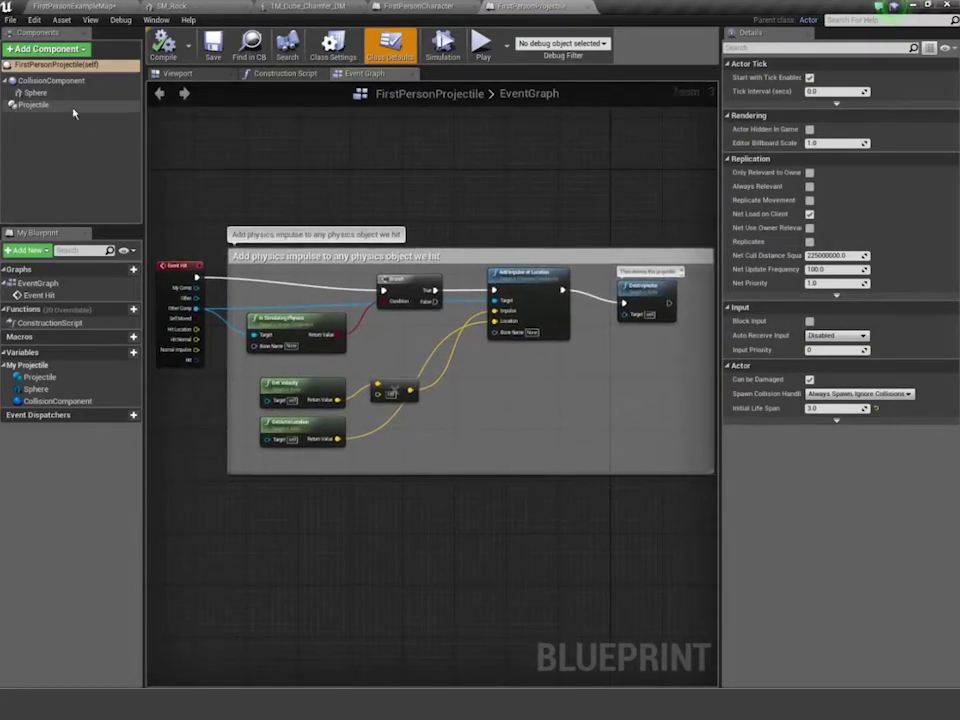
click(60, 64)
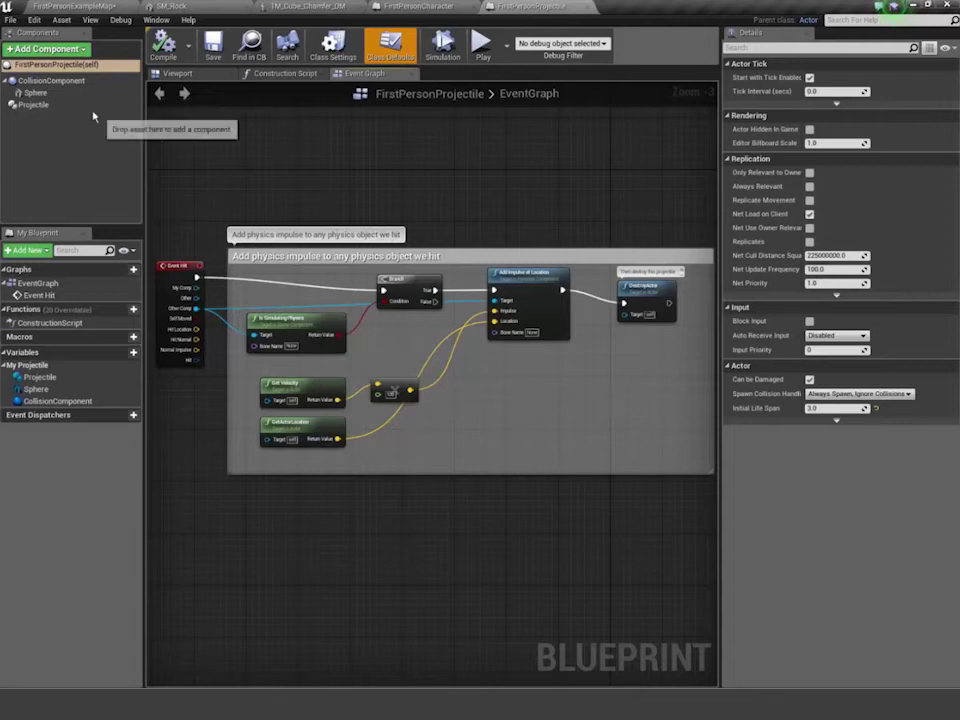
- Examine the settings of the projectile's CollisionComponent and Sphere components, and view the sphere mesh in the blueprint's viewport
click(62, 81)
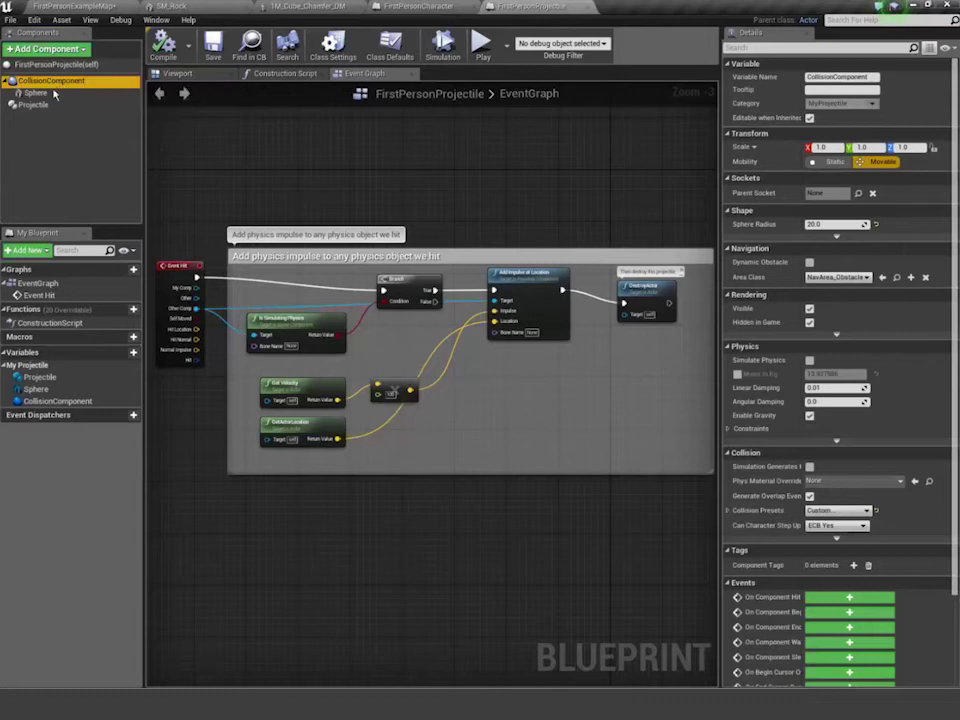
click(48, 94)
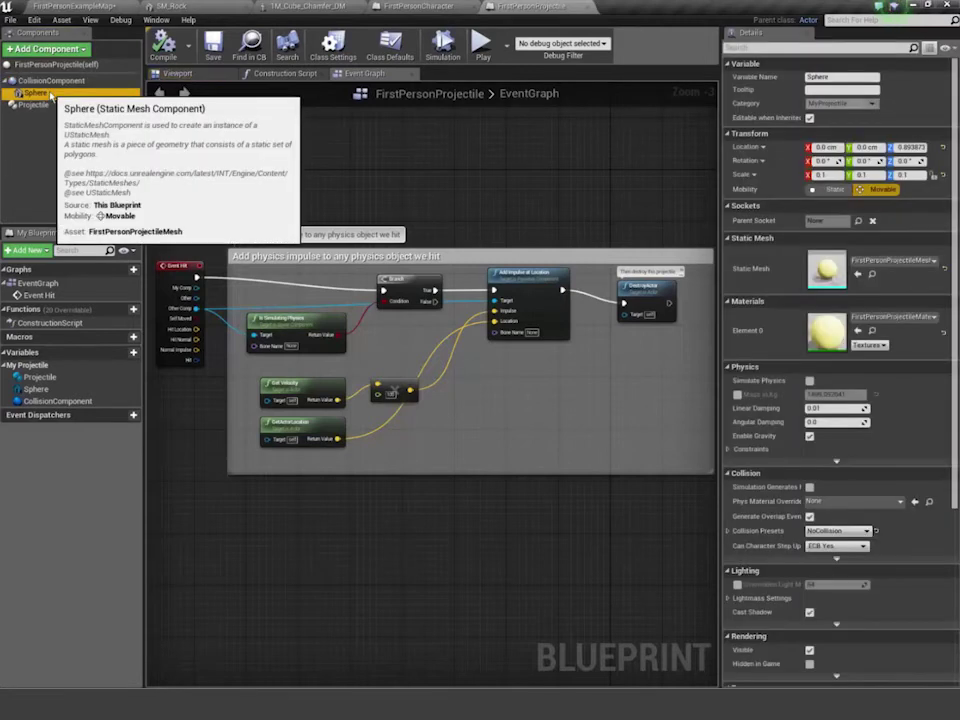
double_click(50, 95)
key(F2)
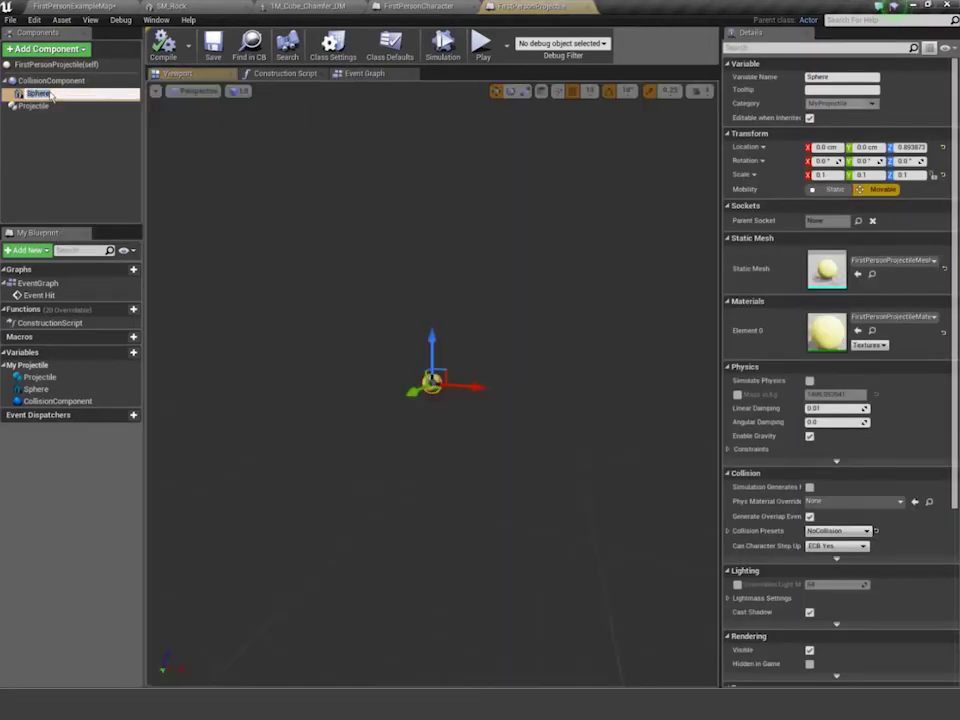
key(Escape)
drag(454, 486, 456, 428)
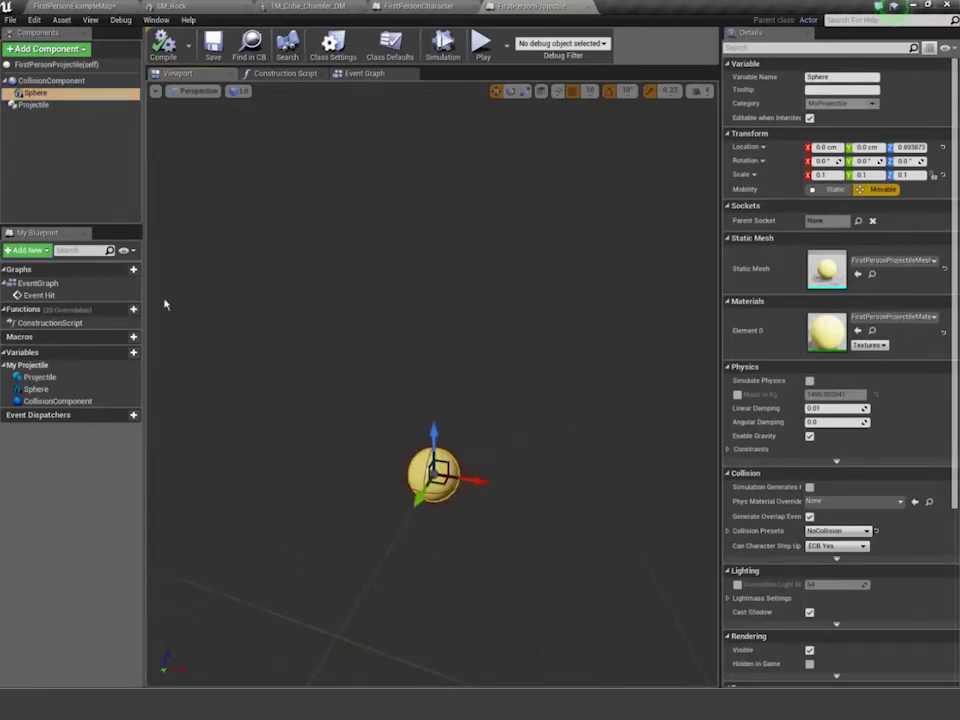
- Enable Simulate Physics on the CollisionComponent and set its collision preset to PhysicsActor
click(50, 80)
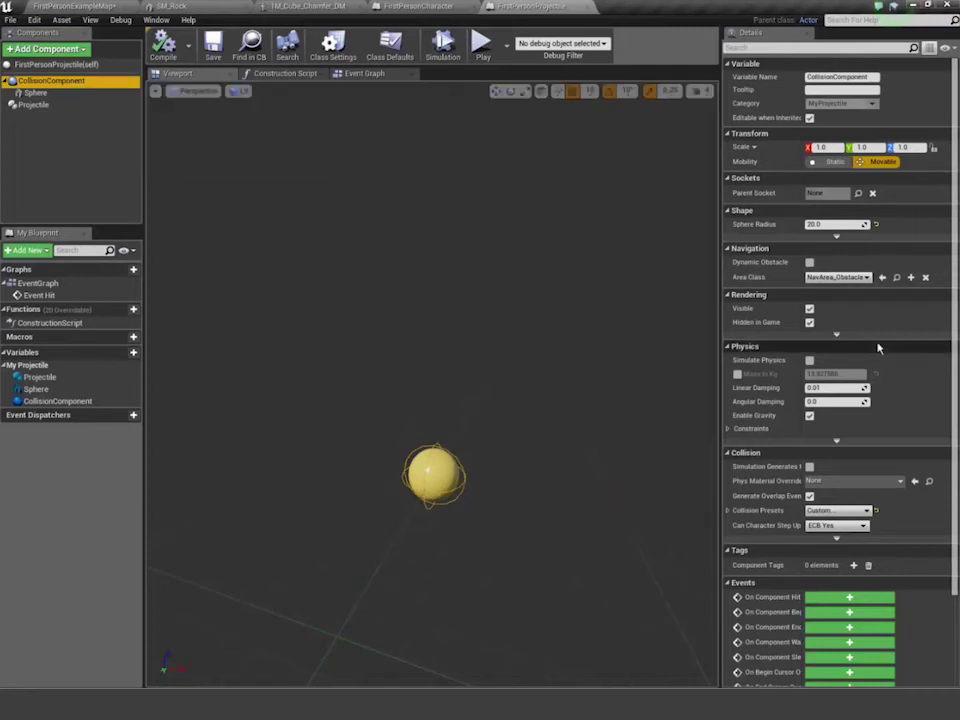
click(809, 360)
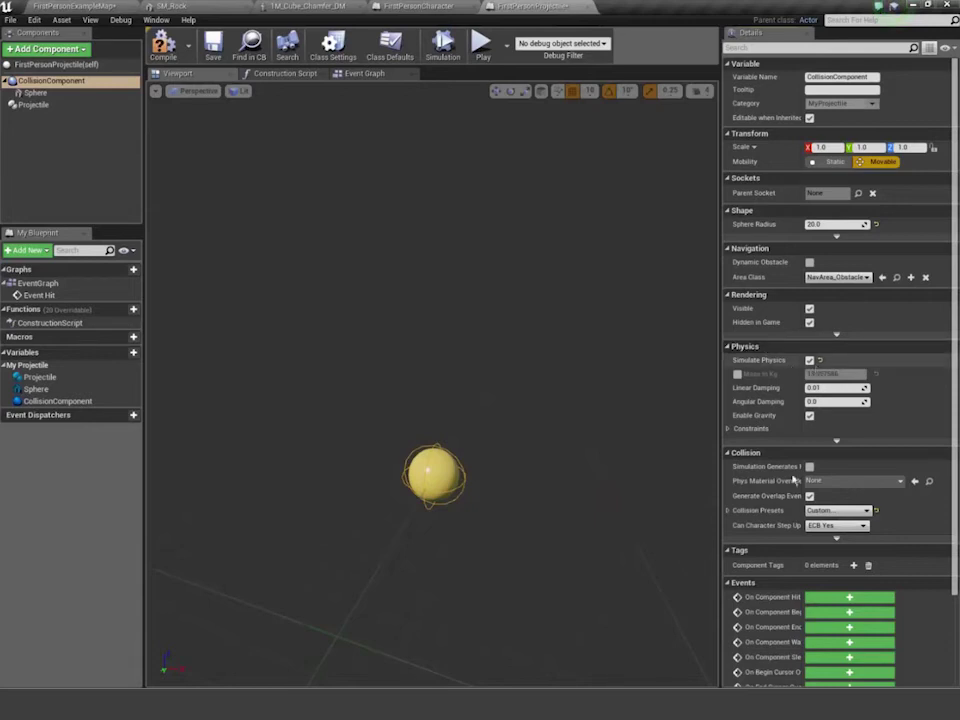
click(836, 482)
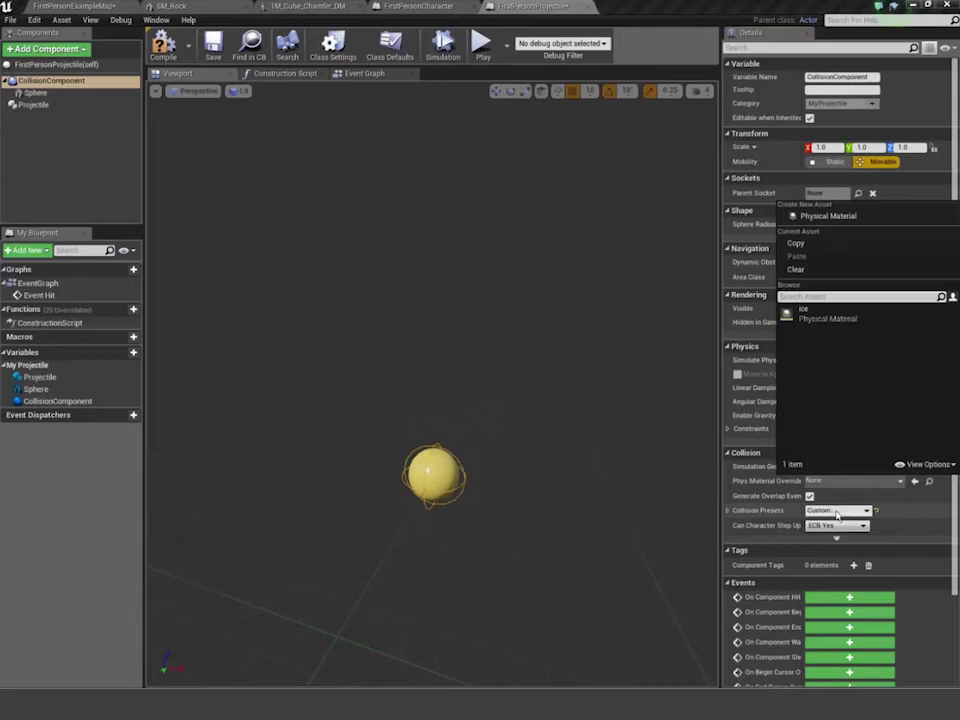
click(827, 513)
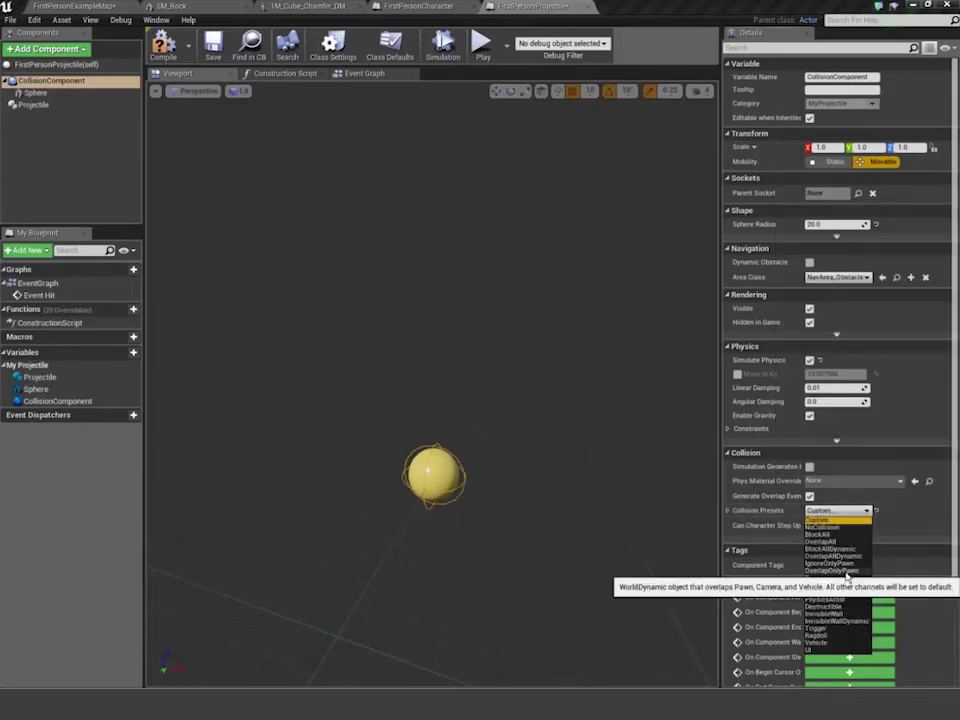
click(835, 601)
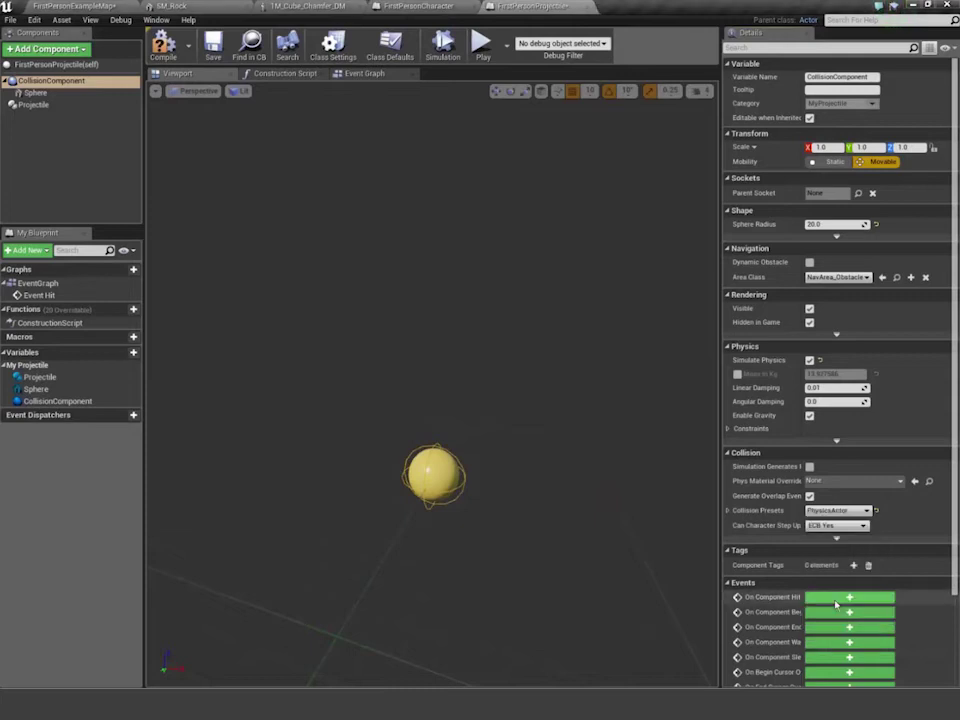
- Set the Sphere component's collision preset to PhysicsActor and compile the projectile blueprint
click(32, 93)
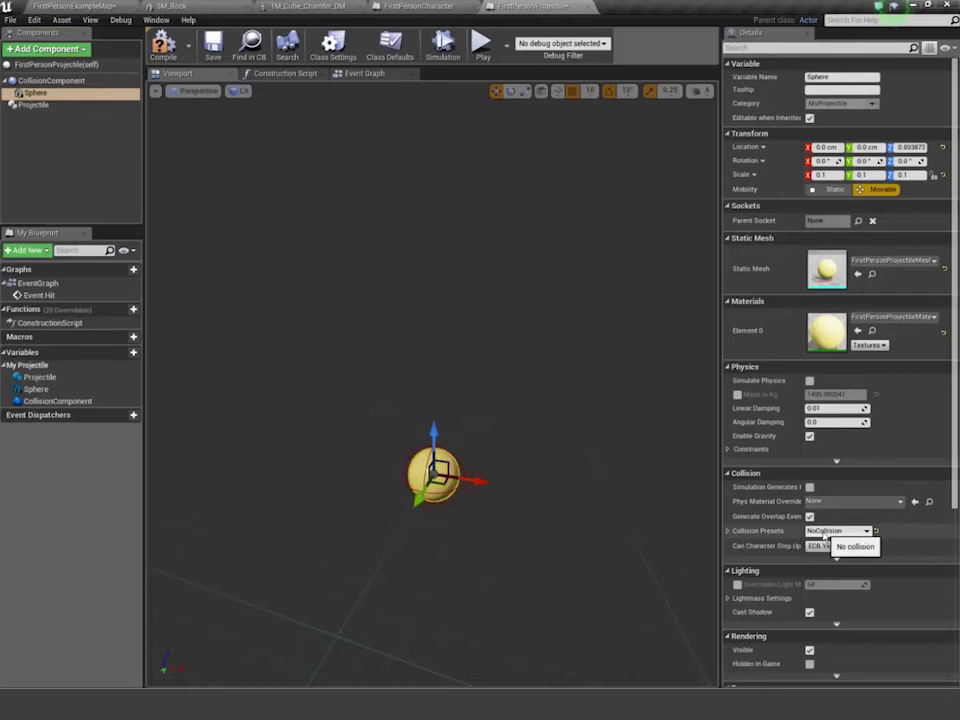
click(824, 537)
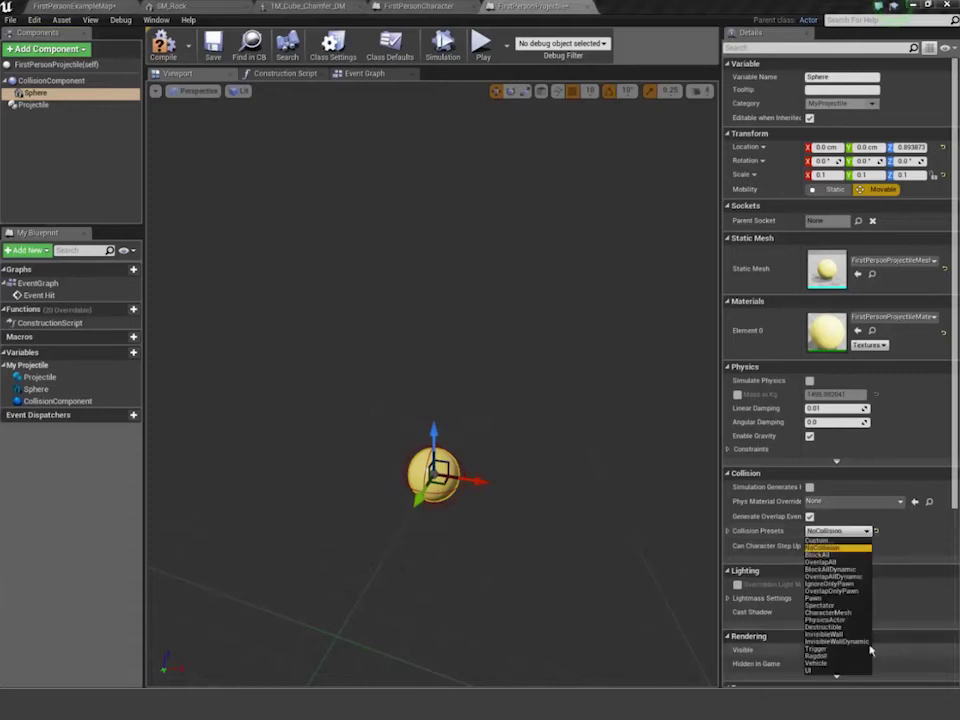
click(838, 624)
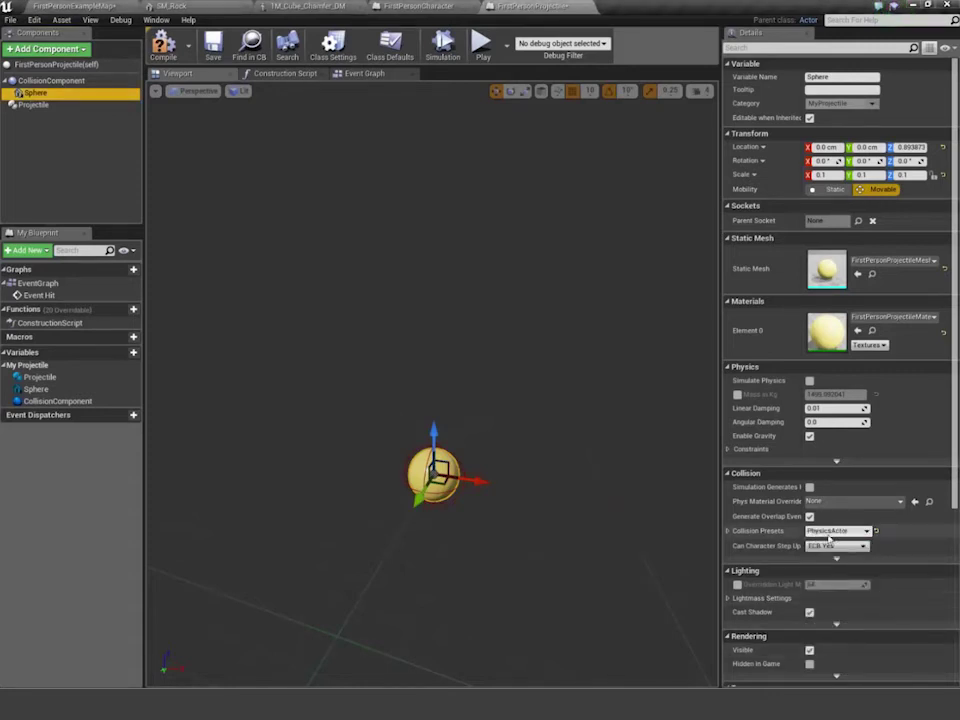
click(167, 50)
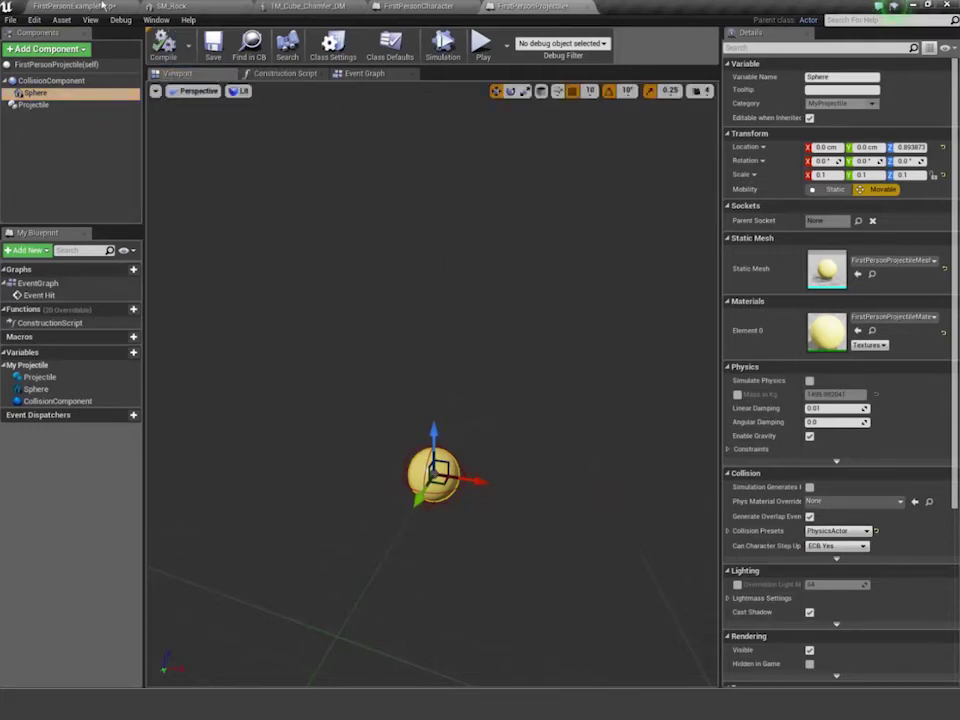
- Play-test FirstPersonExampleMap, firing projectiles repeatedly at the destructible cube from different distances, and end the session
click(96, 6)
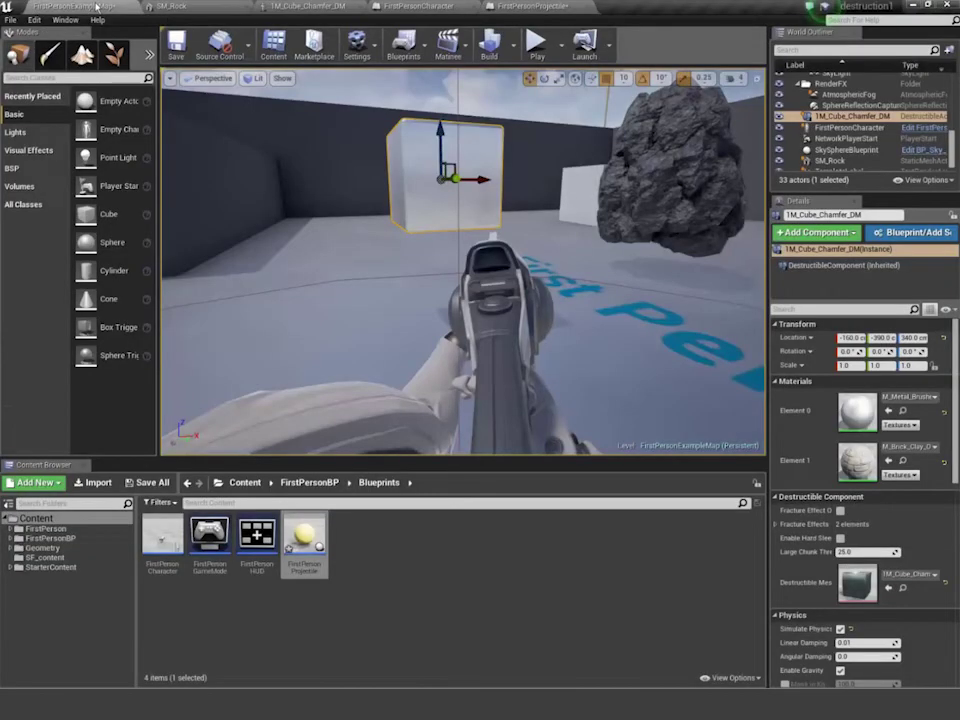
click(537, 45)
click(467, 265)
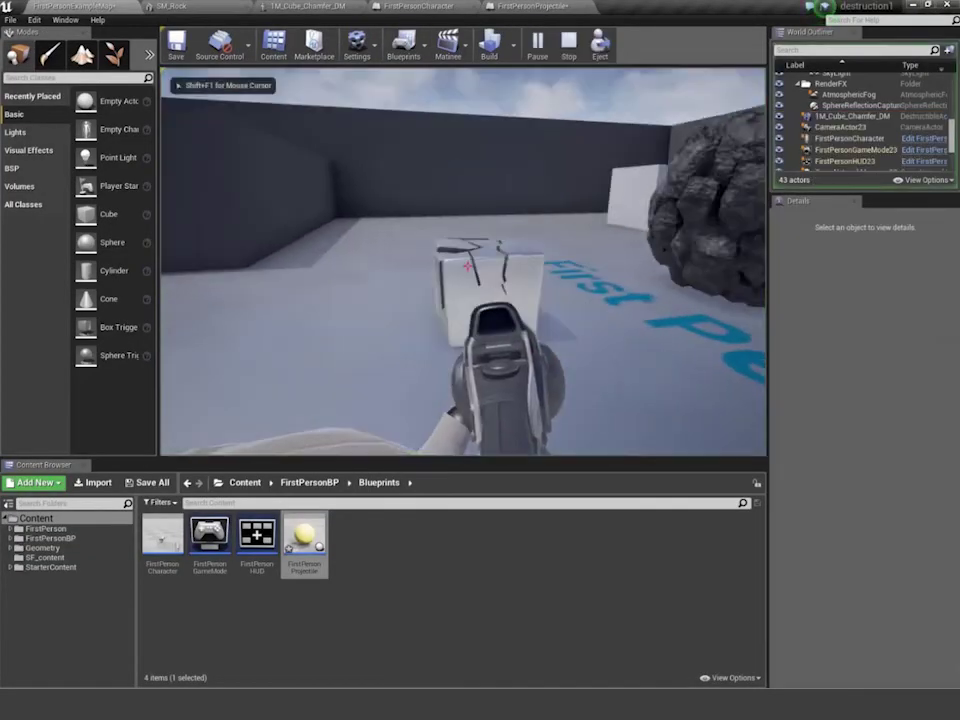
click(468, 266)
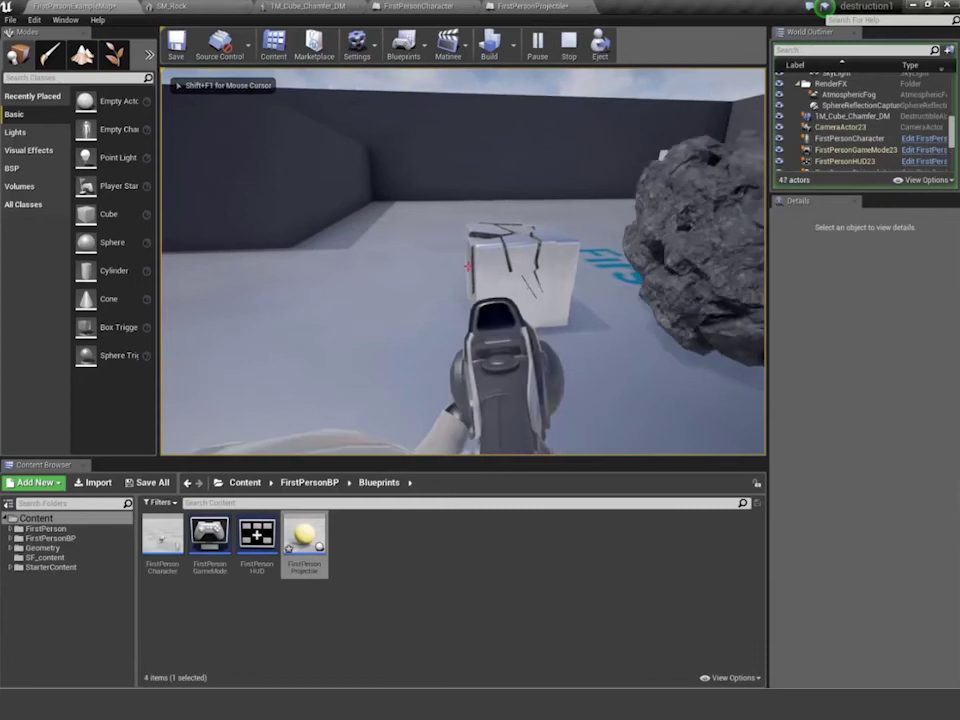
click(468, 266)
click(468, 266)
key(s)
click(468, 266)
key(w)
click(468, 266)
click(468, 266)
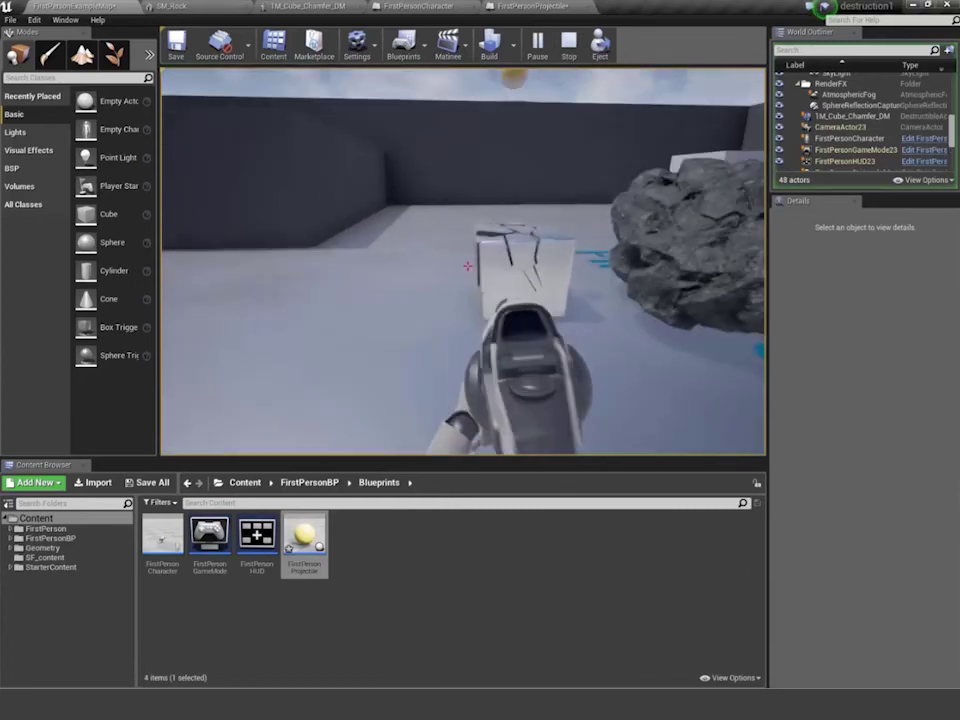
click(468, 266)
click(468, 266)
click(468, 266)
click(468, 266)
click(468, 266)
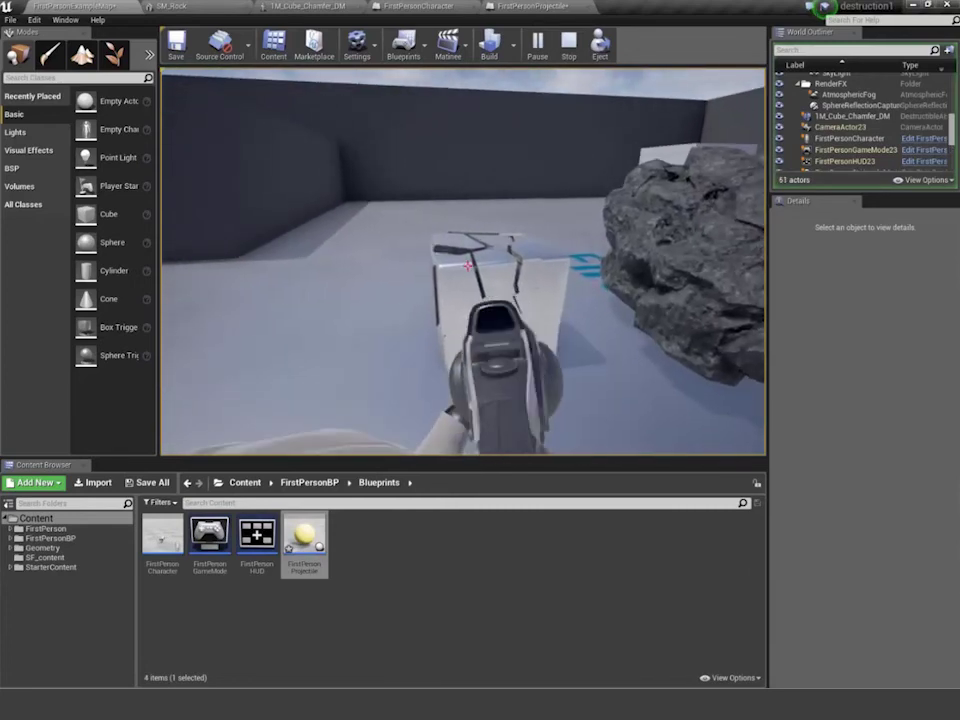
key(Escape)
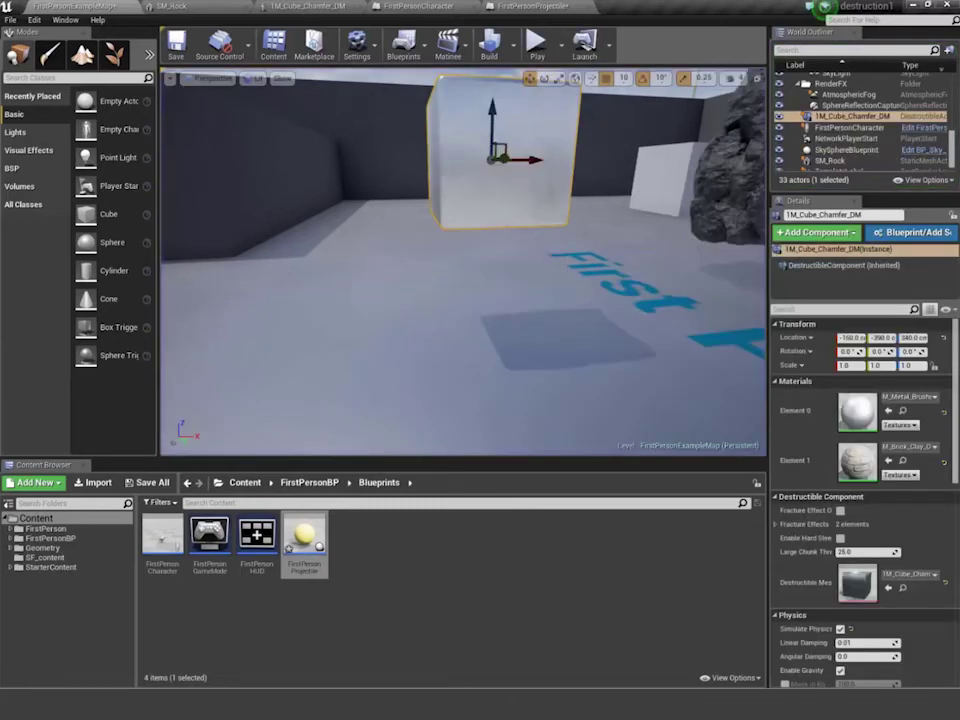
right_drag(463, 262, 316, 225)
key(w)
key(s)
key(w)
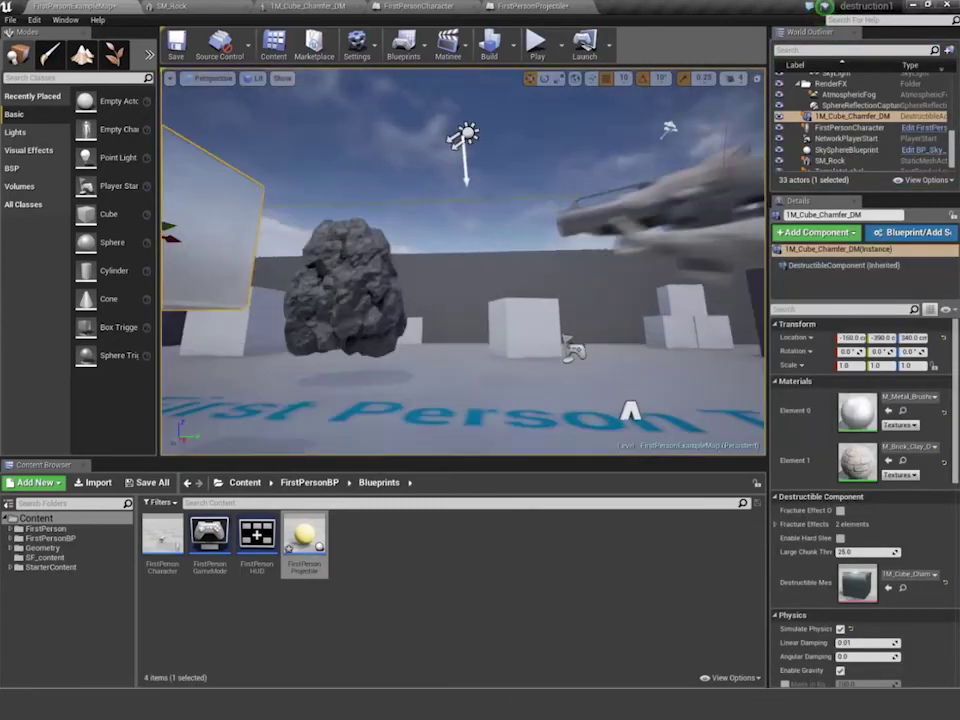
key(s)
right_drag(446, 132, 340, 130)
key(w)
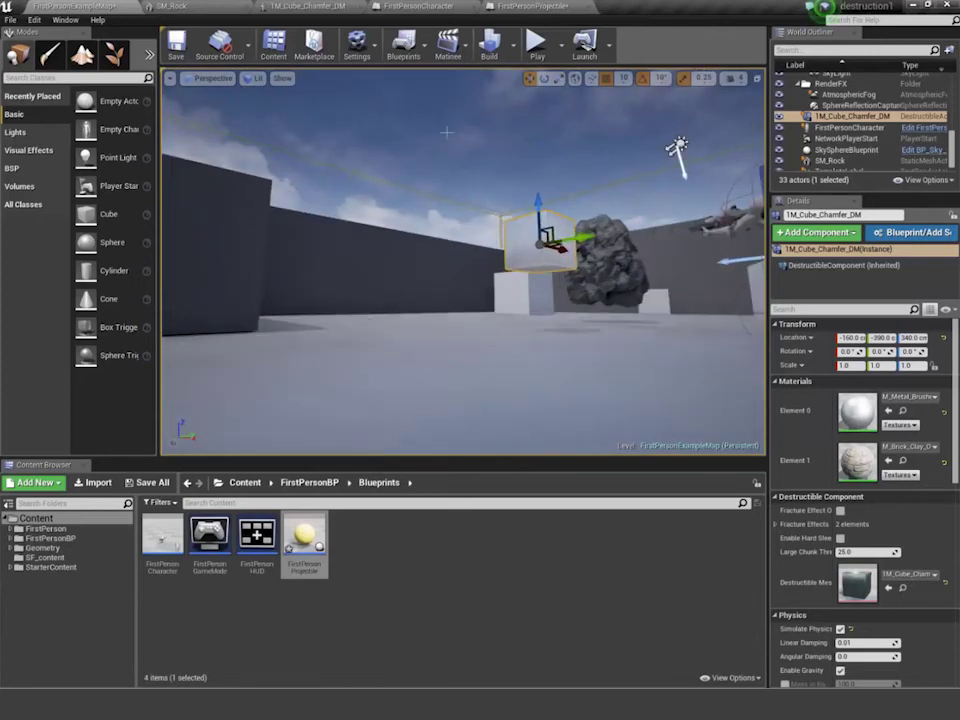
- Save the FirstPersonProjectile asset and reopen it to recheck the physics and collision settings of its CollisionComponent and Sphere
right_click(317, 546)
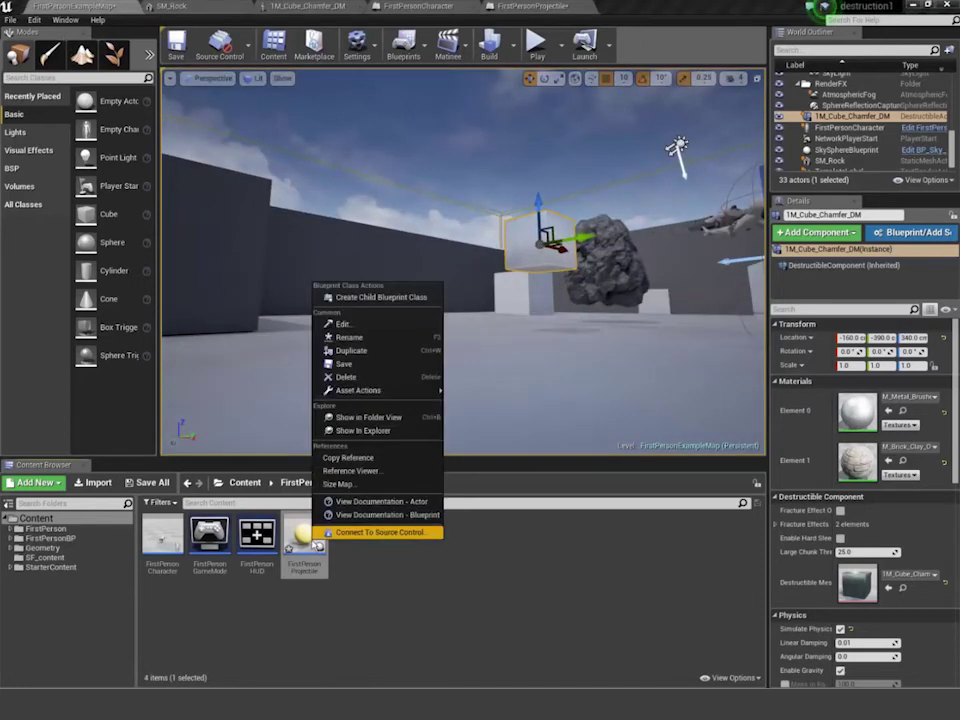
click(344, 364)
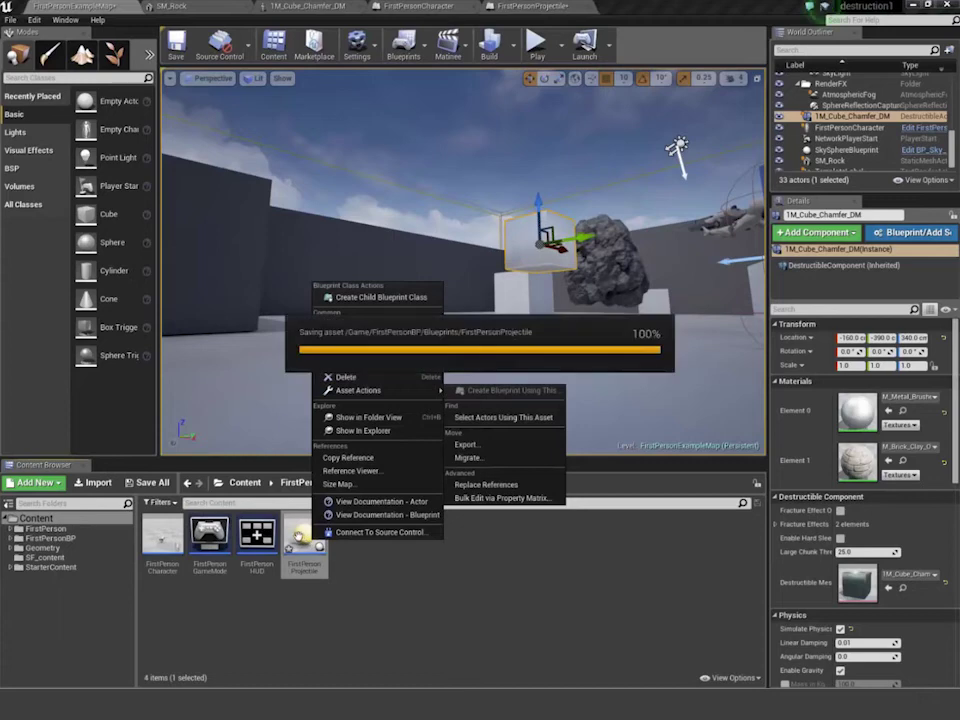
double_click(300, 537)
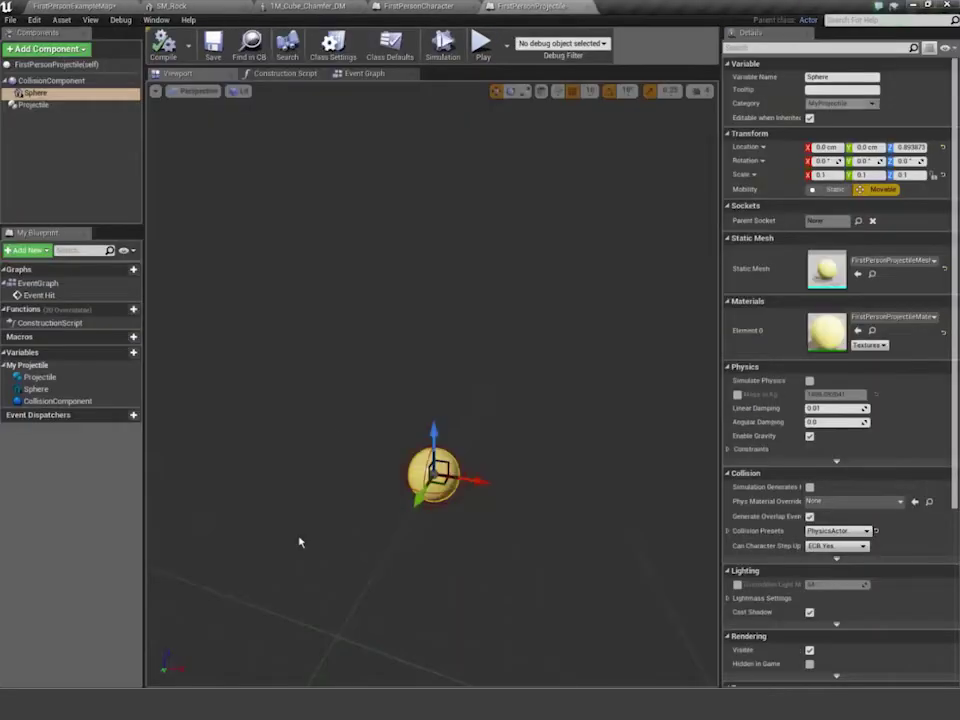
click(50, 80)
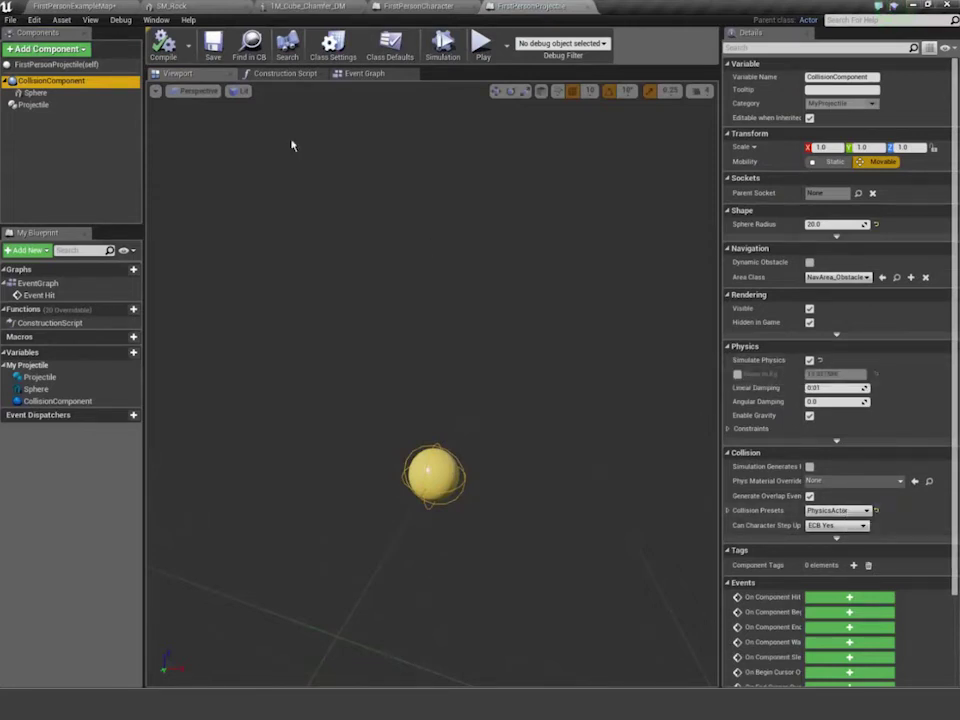
click(50, 94)
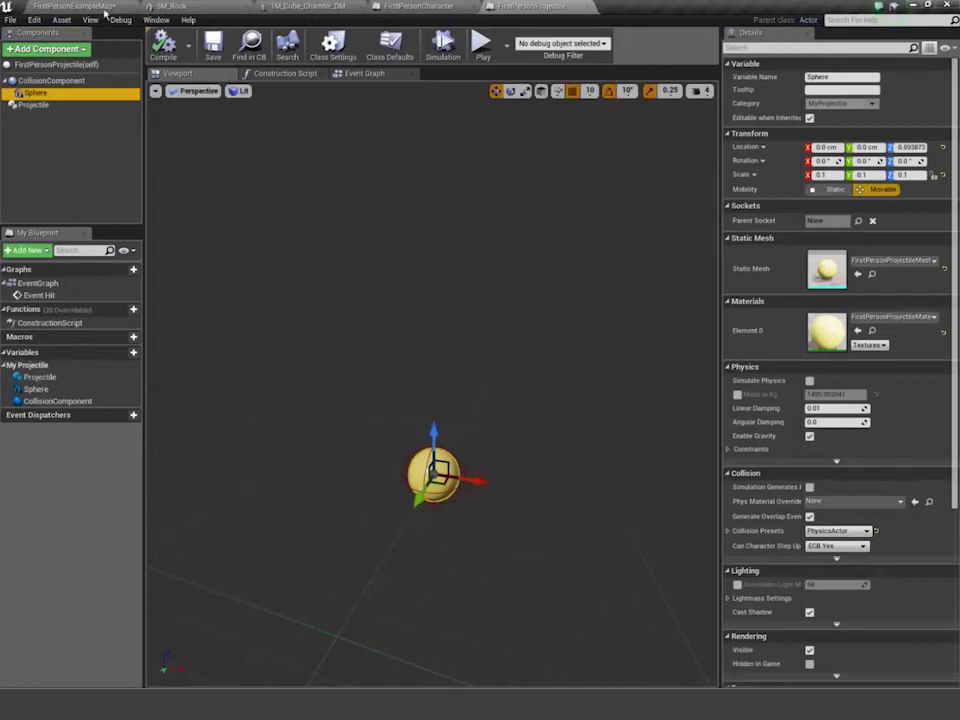
click(212, 45)
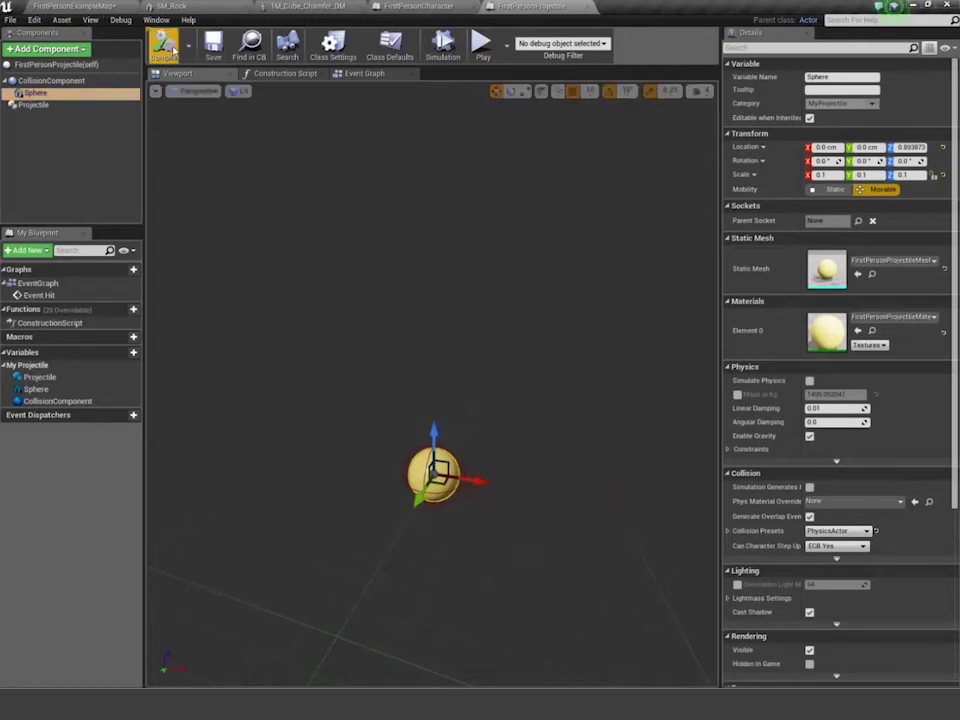
- Play-test FirstPersonExampleMap again with the saved projectile, firing several shots at the destructible cube, and stop playing
click(60, 6)
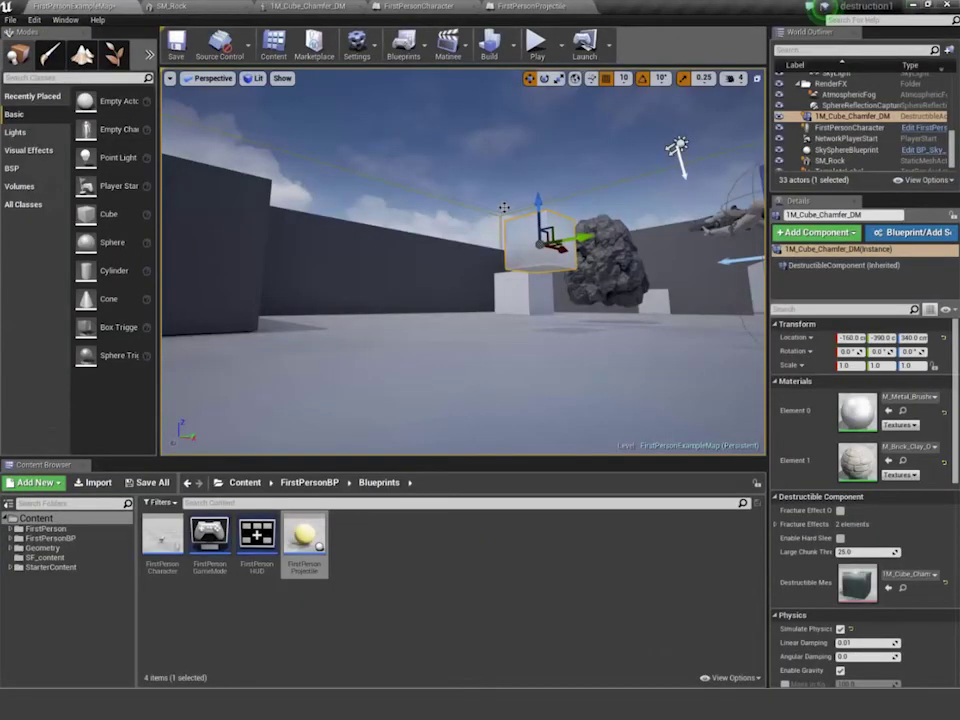
click(537, 45)
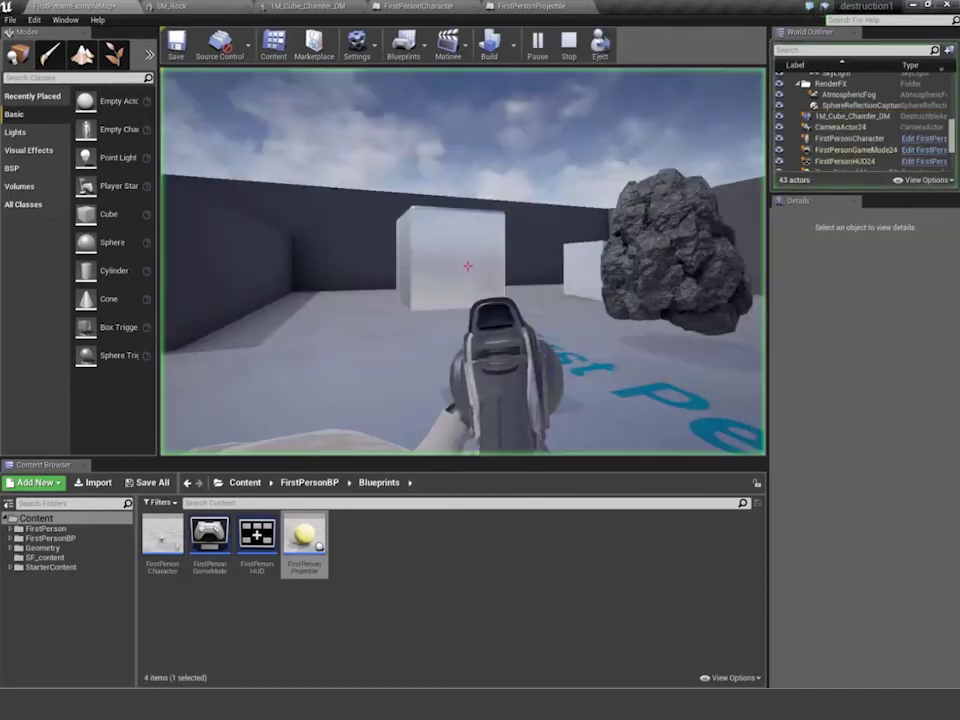
click(467, 266)
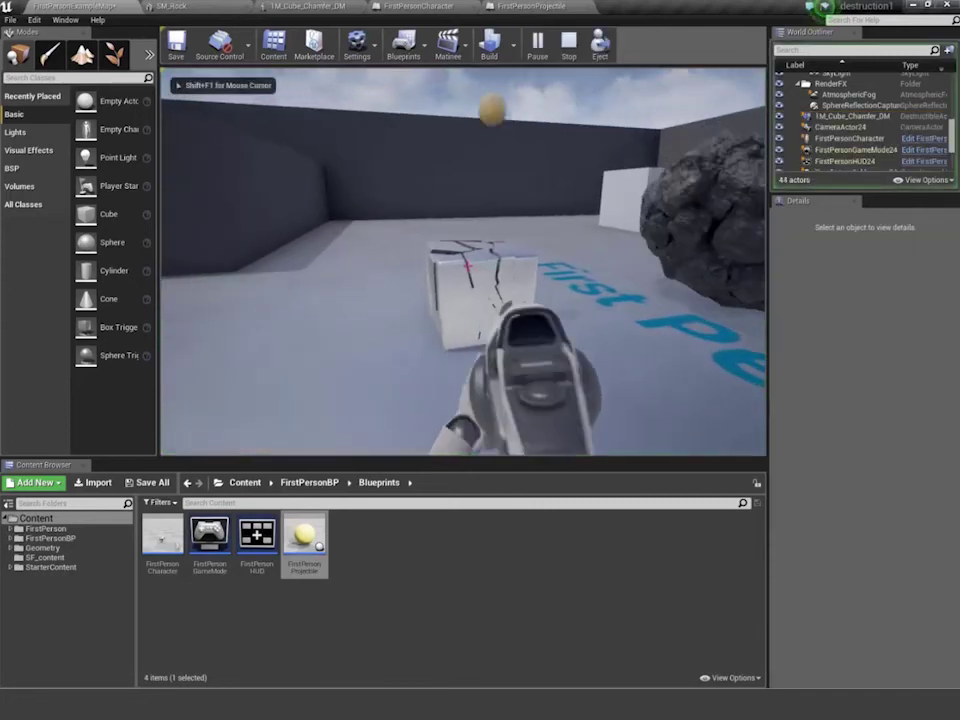
click(467, 266)
click(467, 266)
click(467, 266)
click(467, 266)
click(467, 266)
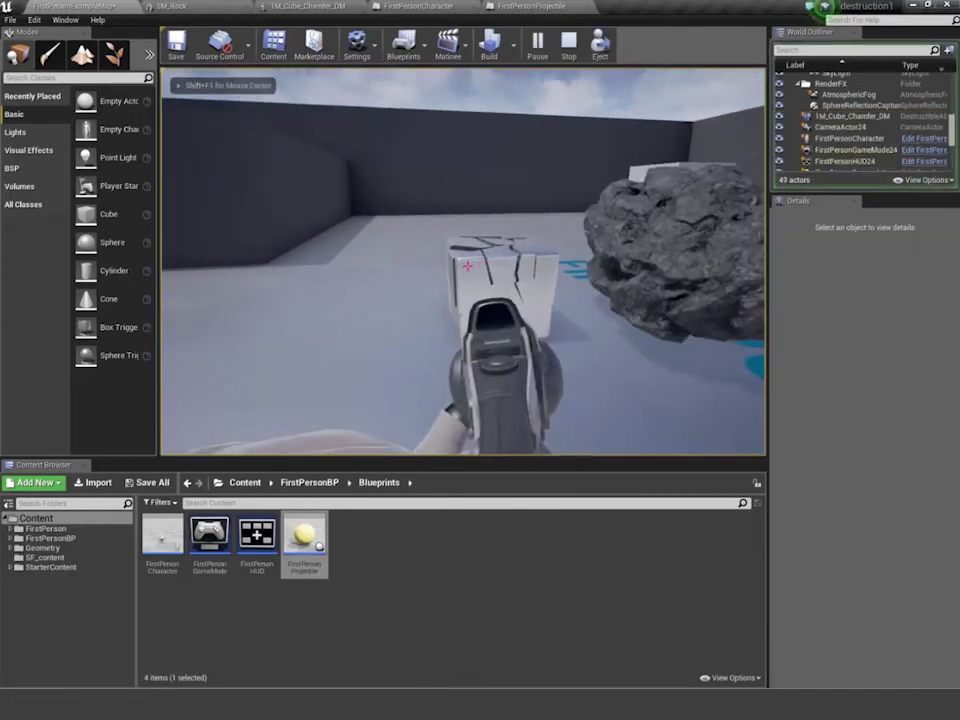
key(Escape)
key(f)
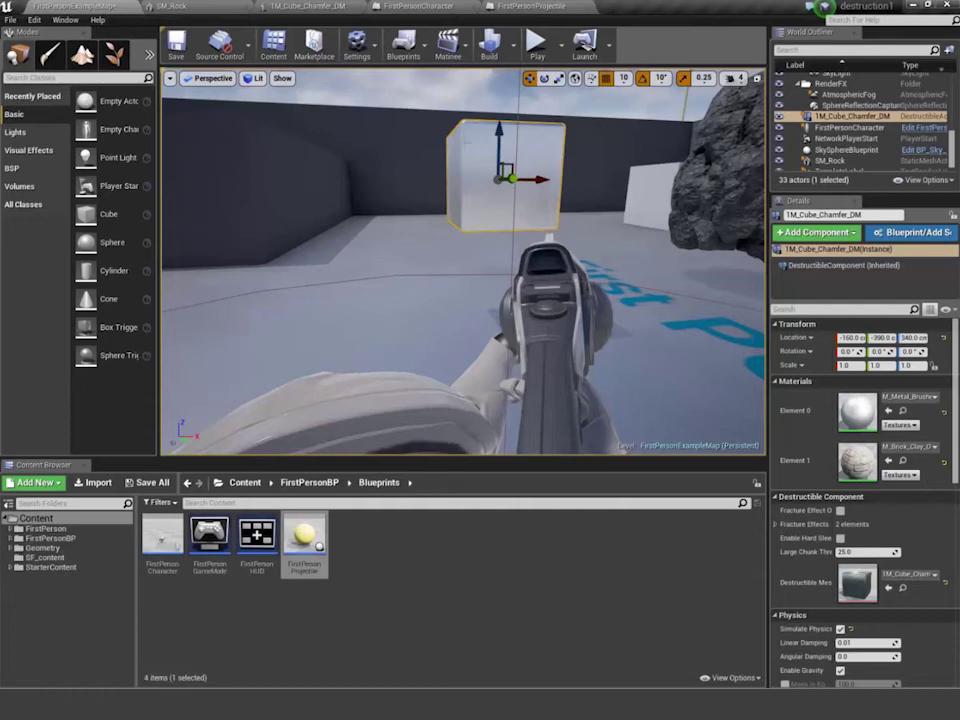
- Open the 1M_Cube_Chamfer_DM destructible mesh and enable its Accumulate Damage flag
click(310, 6)
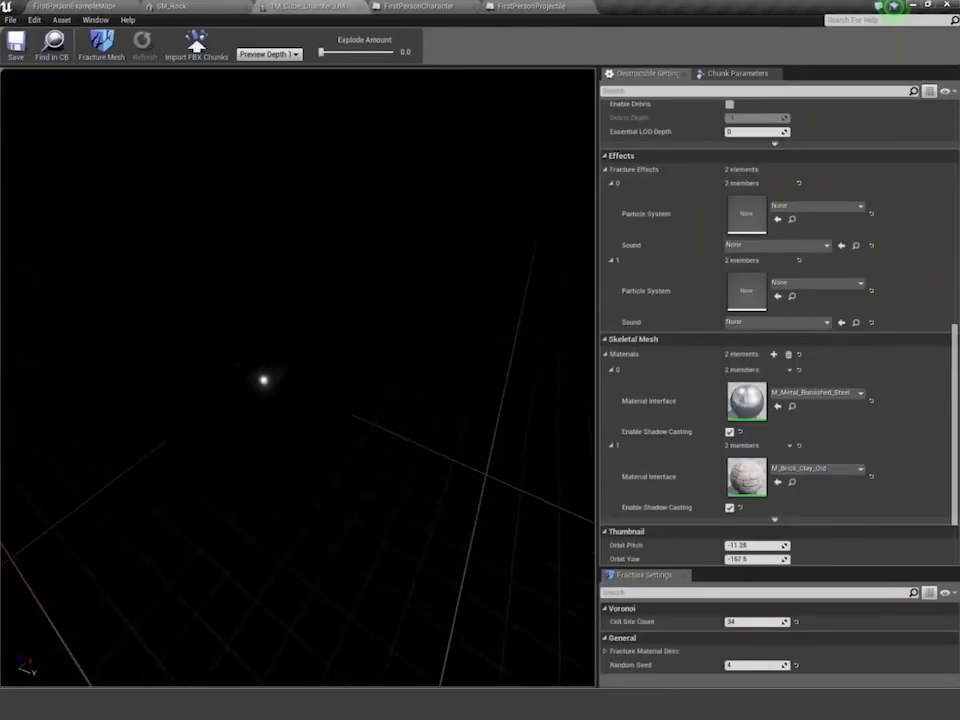
scroll(675, 311, up, 2)
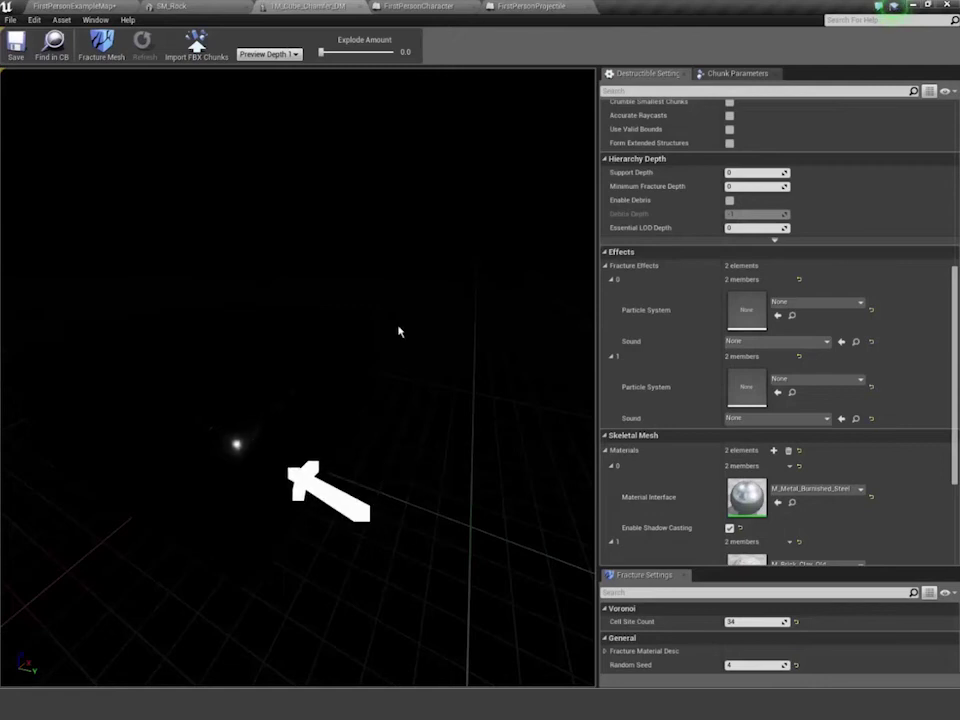
scroll(388, 334, up, 5)
scroll(386, 334, down, 10)
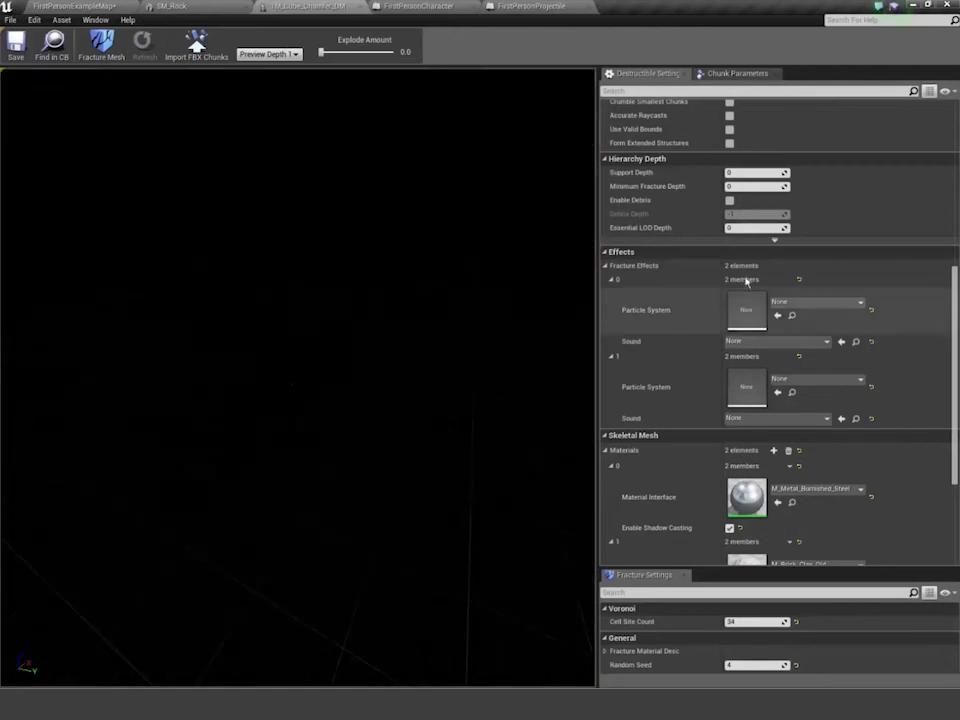
scroll(745, 281, up, 6)
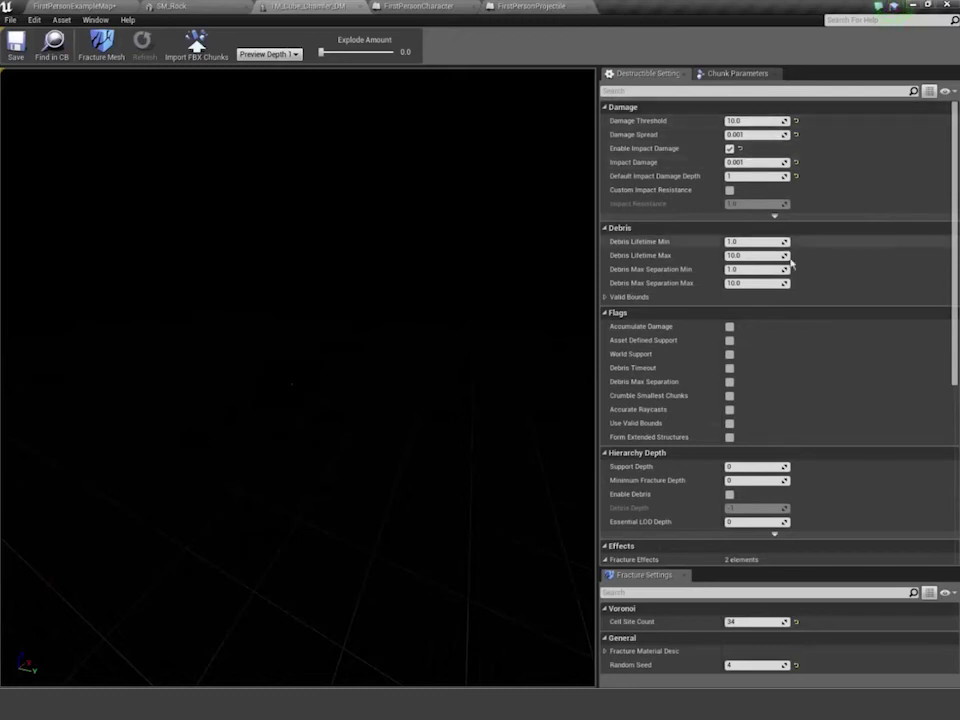
click(730, 327)
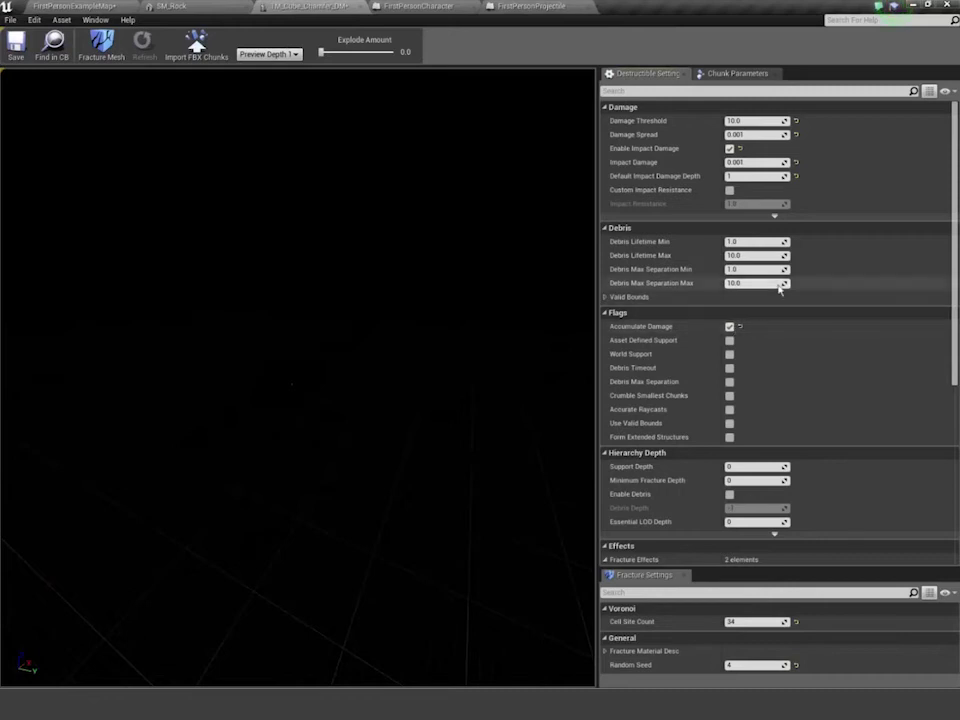
- Set the destructible mesh's Damage Spread and Damage Threshold both to 1.0 and save the asset
click(748, 135)
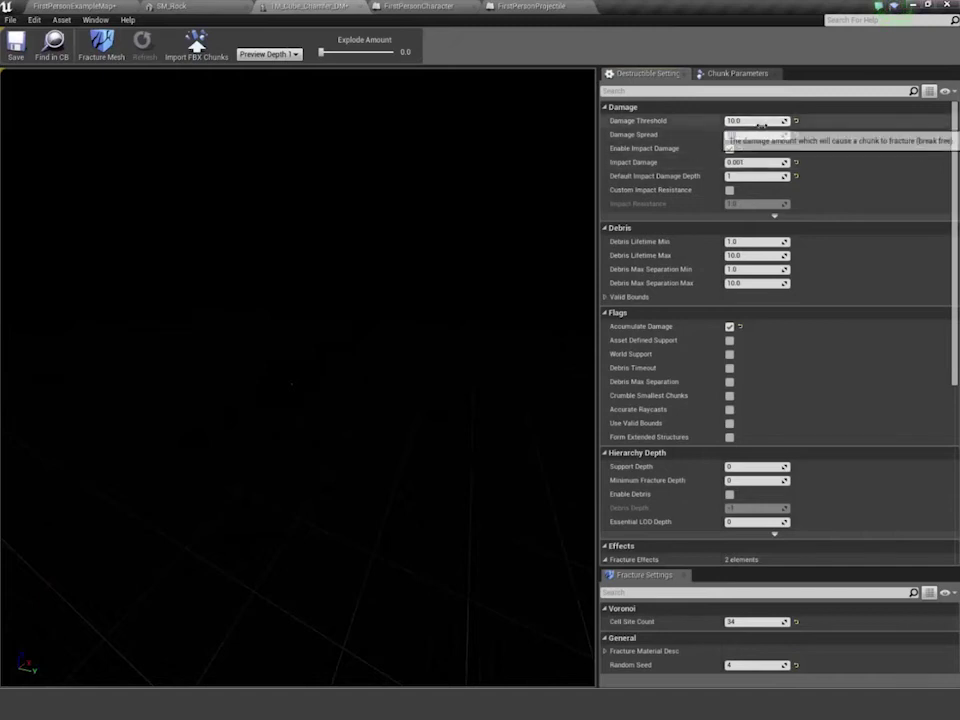
click(760, 121)
text(3)
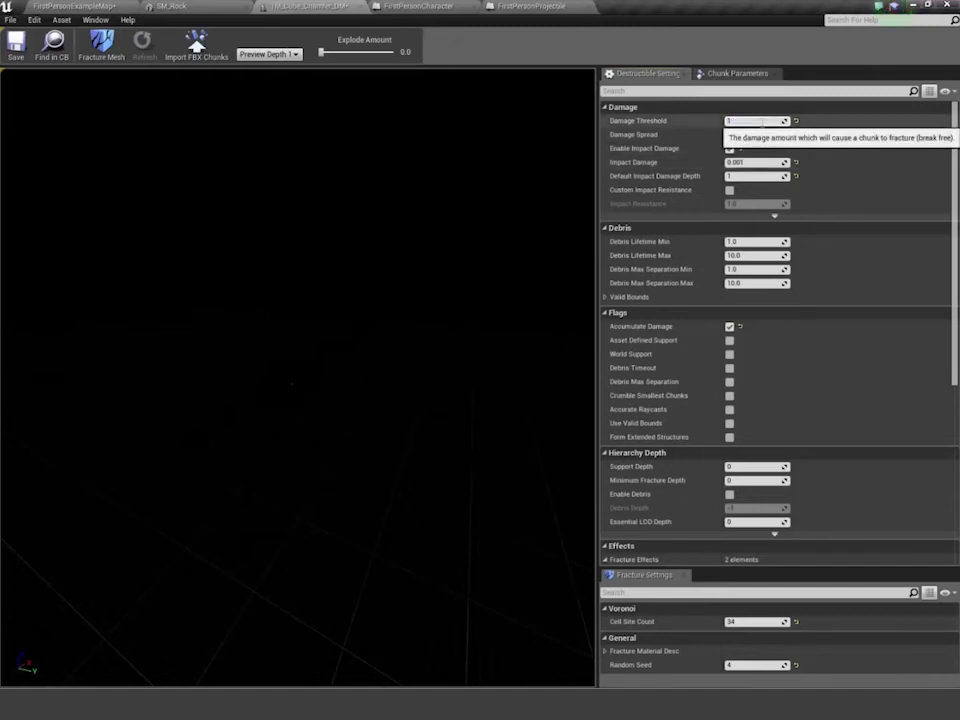
key(Return)
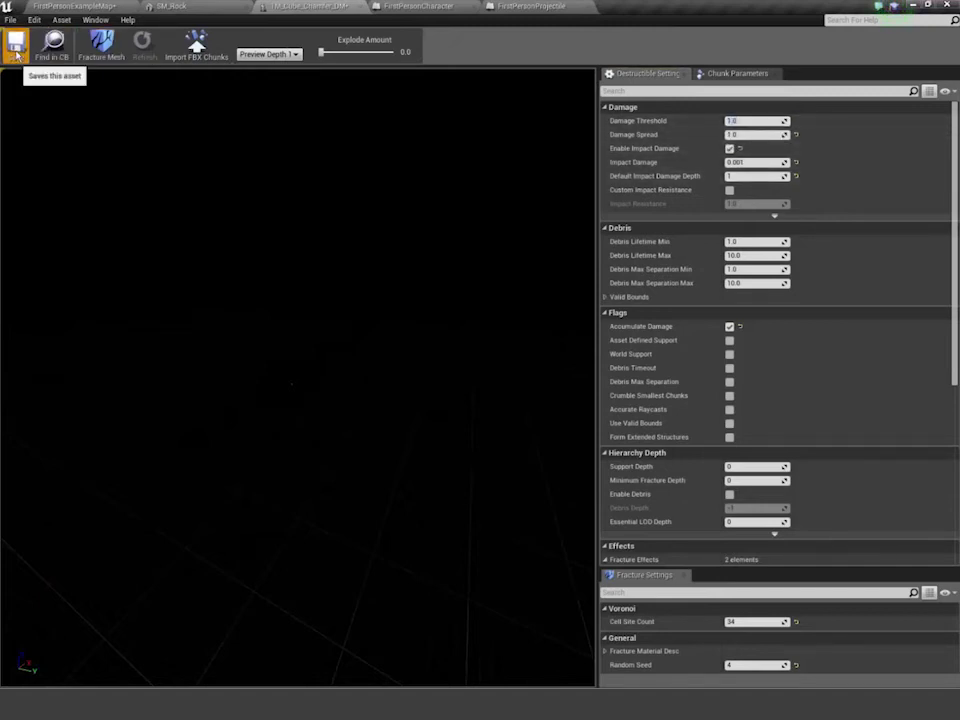
- Play-test FirstPersonExampleMap, shooting the destructible cube, walking up to it and firing at its pieces, and end the session
click(77, 9)
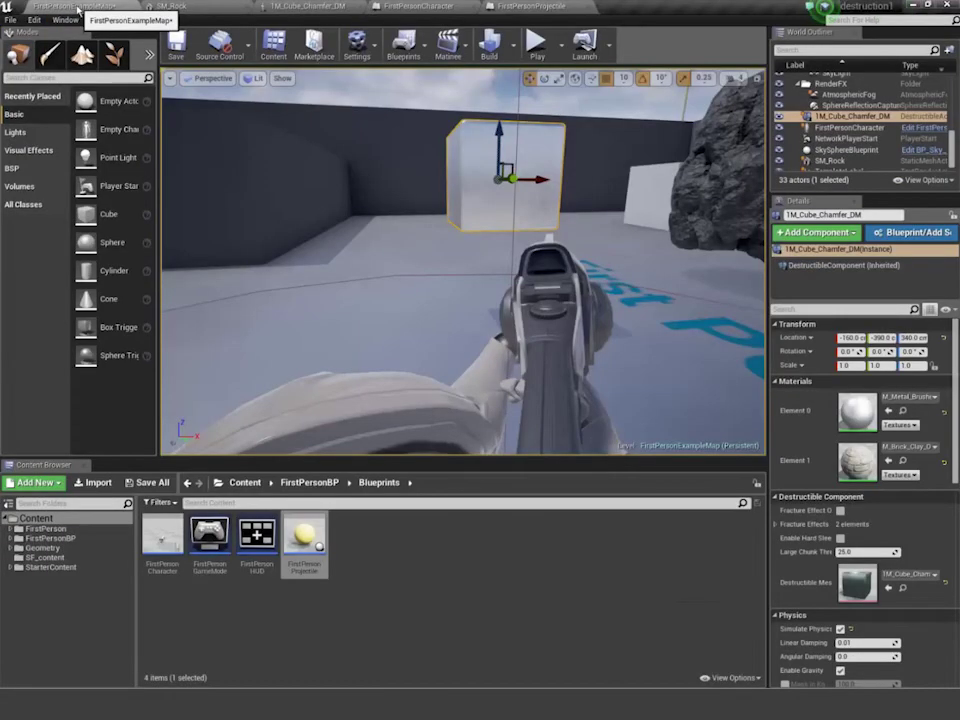
click(537, 56)
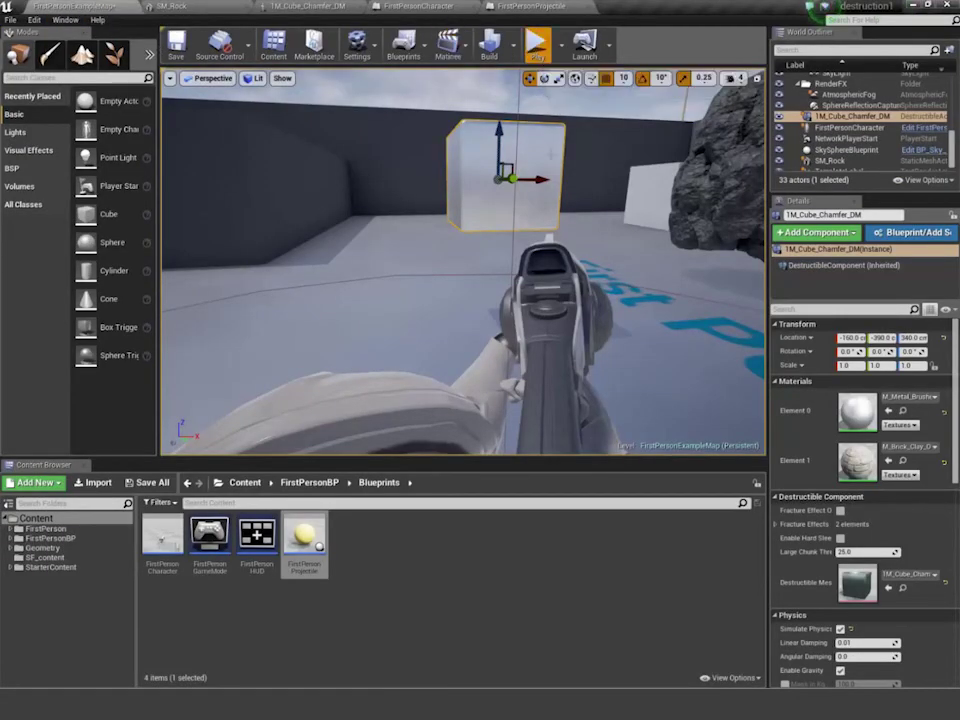
click(467, 265)
click(467, 265)
click(467, 265)
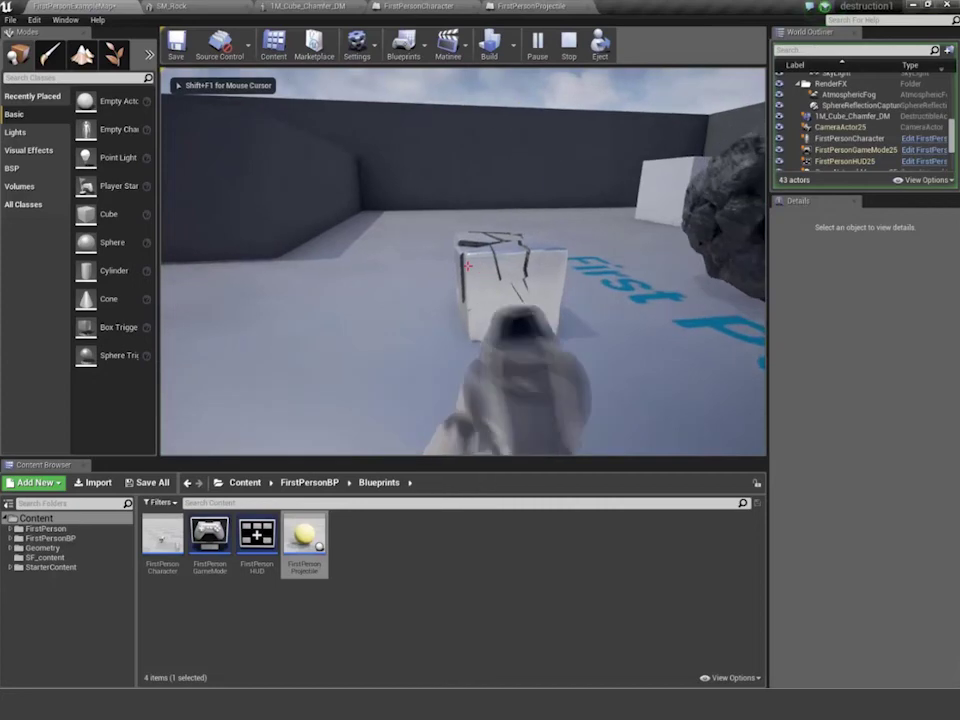
key(w)
key(w)
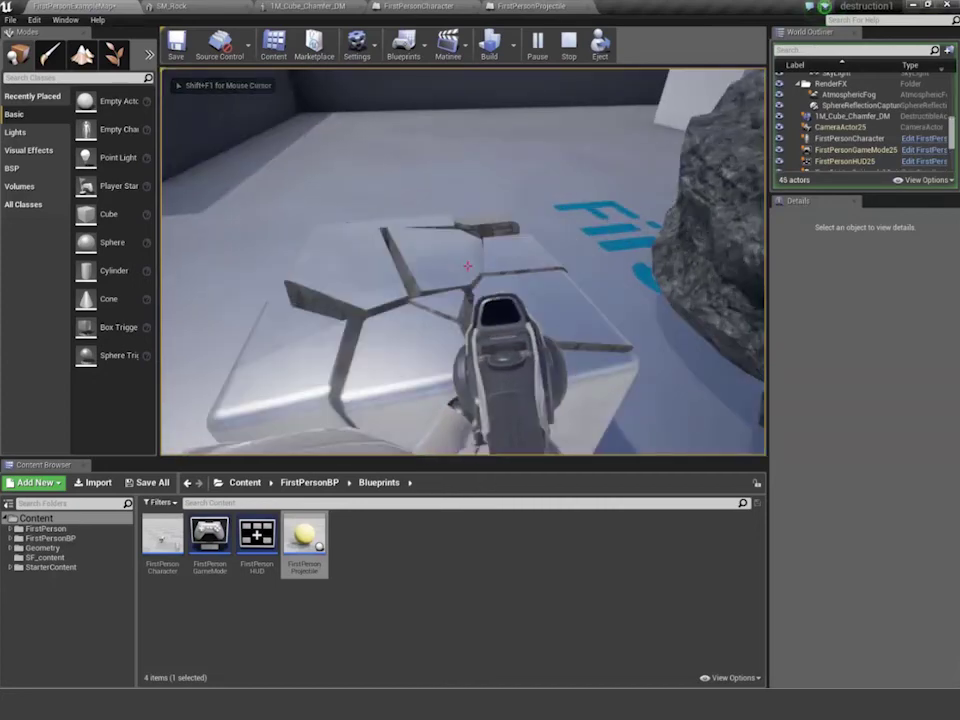
key(w)
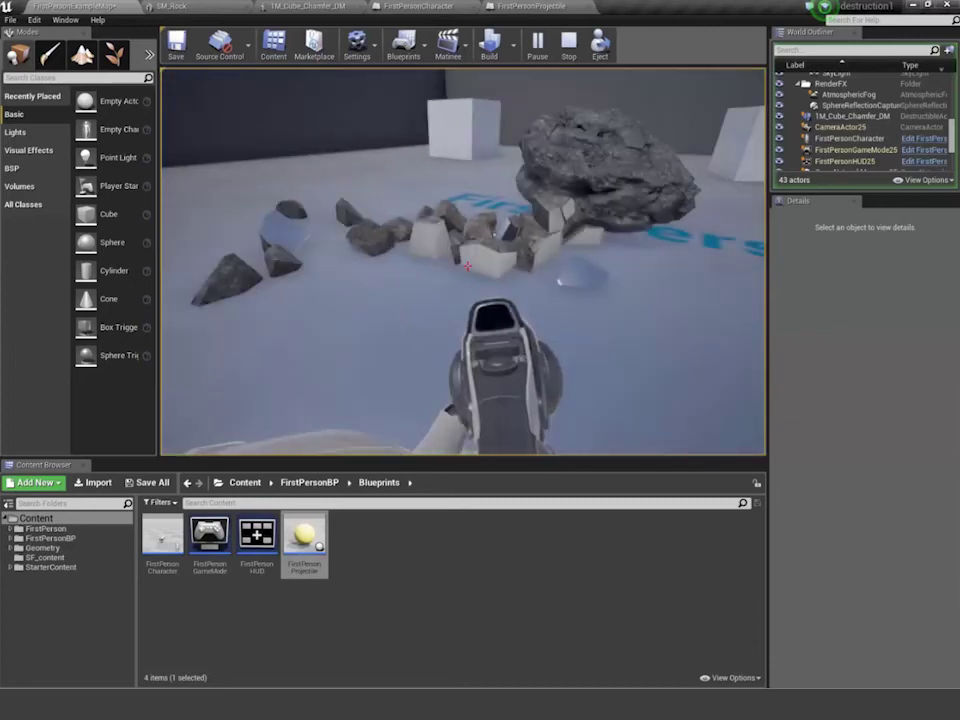
click(467, 266)
click(467, 266)
click(467, 266)
click(467, 266)
key(w)
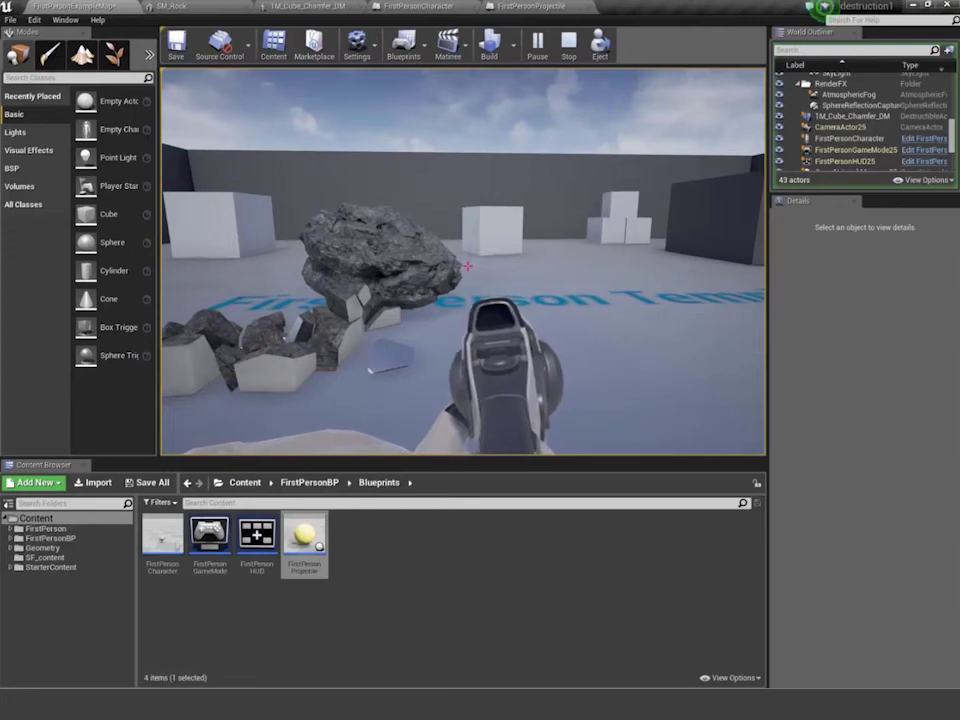
key(Escape)
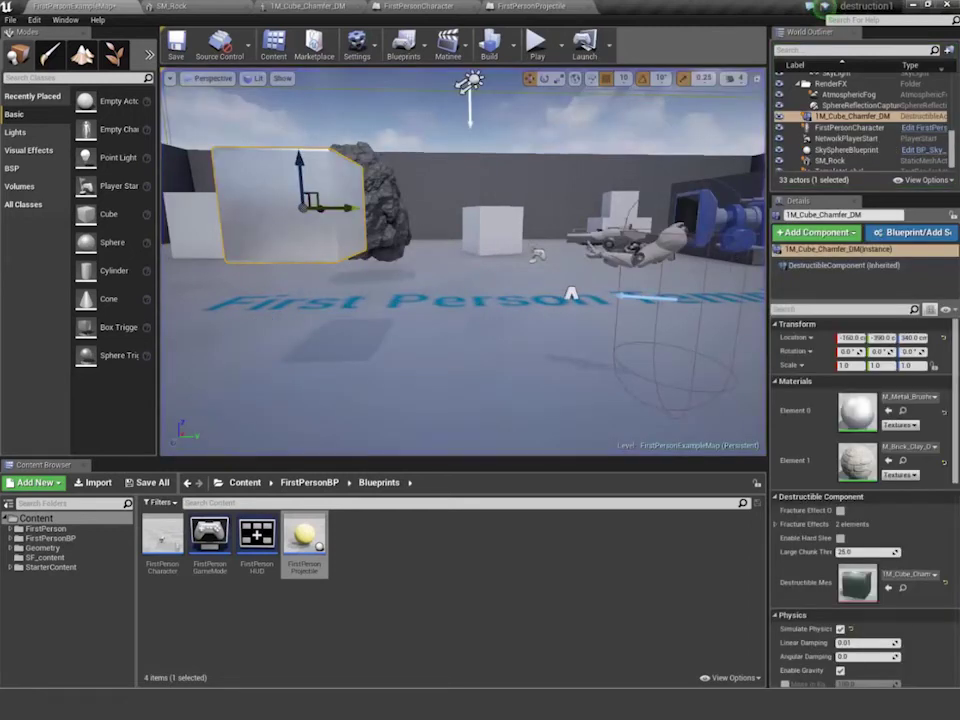
- Switch to Maya, examine the overlapping intact and damaged parking meter meshes, and return to Unreal Editor
key(f)
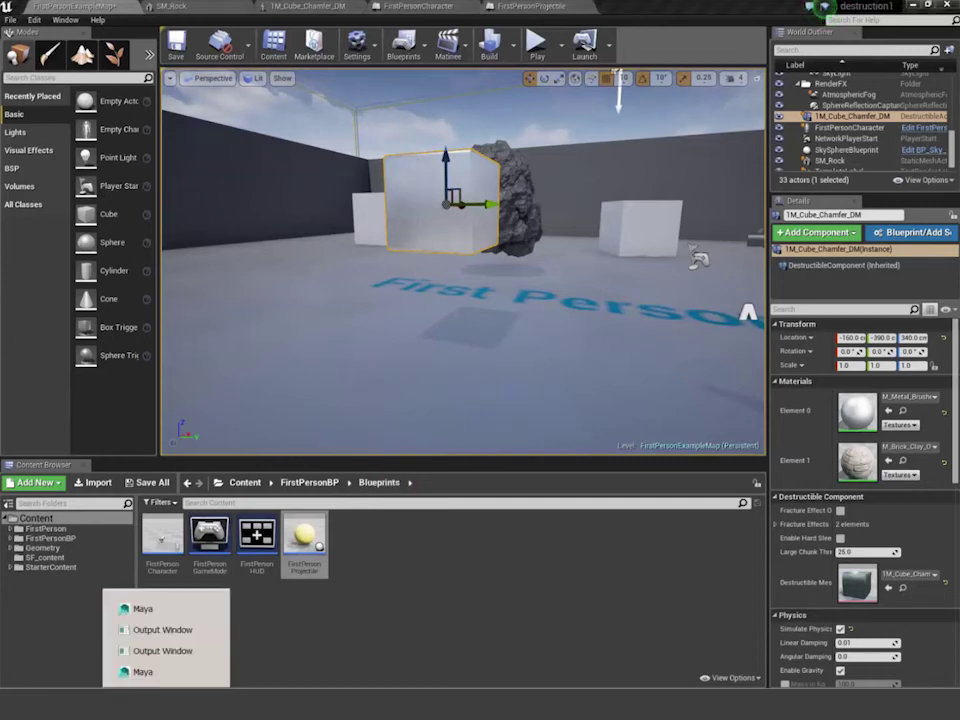
click(150, 673)
alt+drag(396, 418, 452, 403)
alt+right_drag(452, 403, 457, 408)
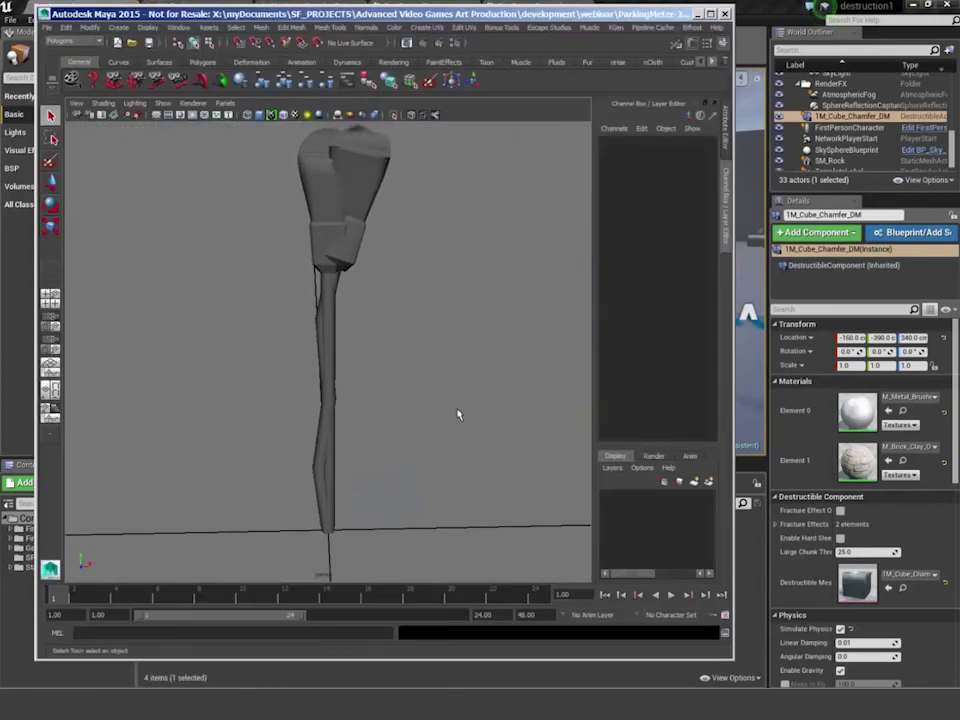
alt+drag(457, 408, 447, 402)
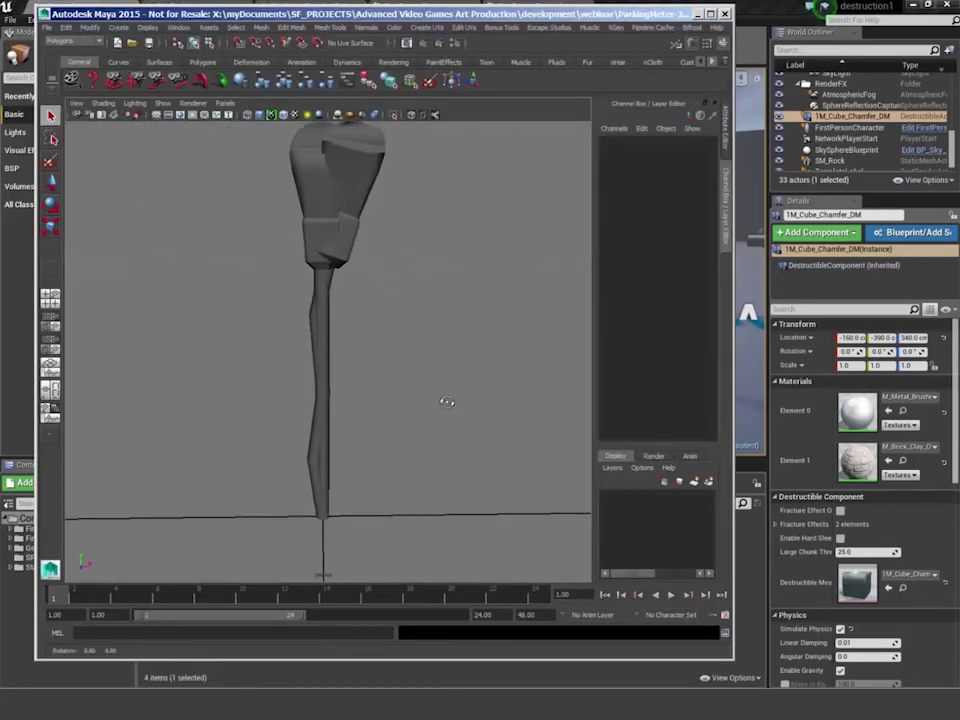
click(321, 208)
alt+drag(386, 278, 406, 267)
alt+drag(435, 315, 434, 271)
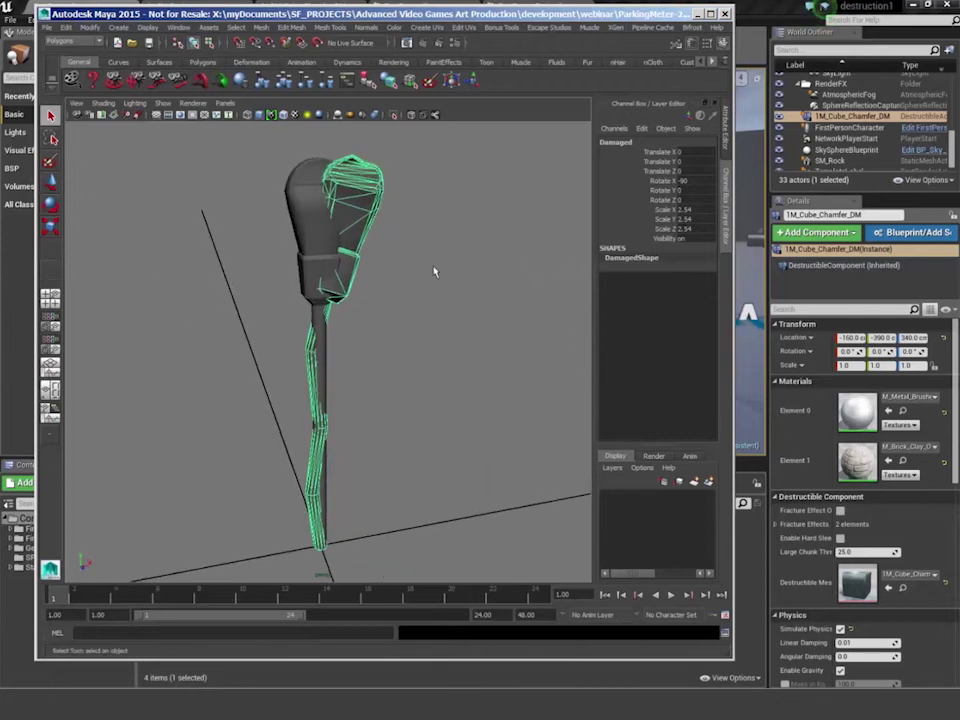
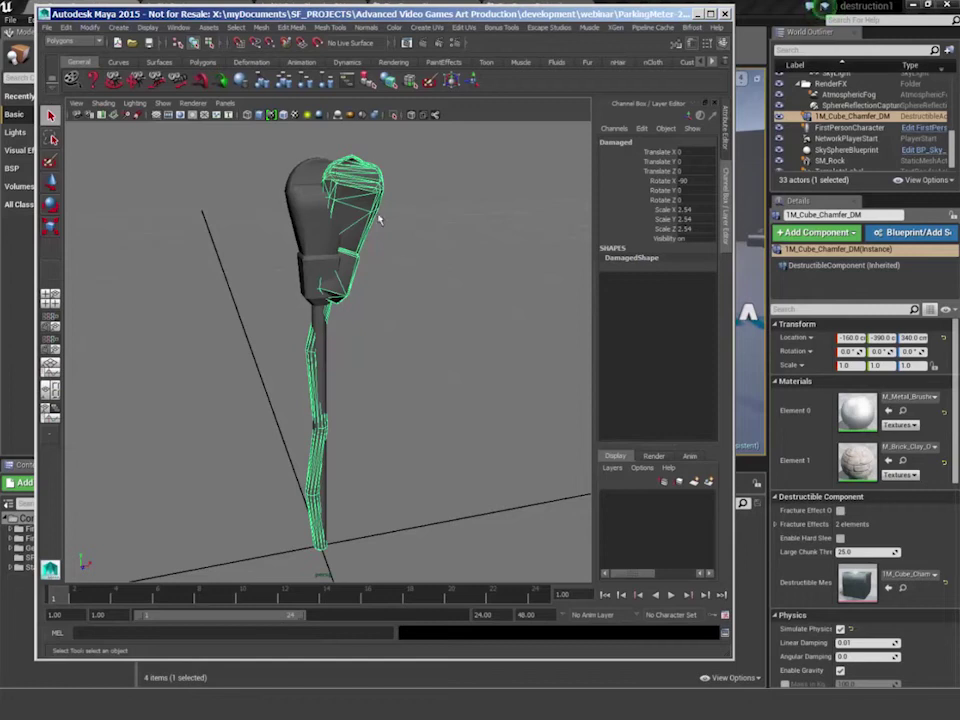
click(315, 207)
click(348, 202)
click(697, 14)
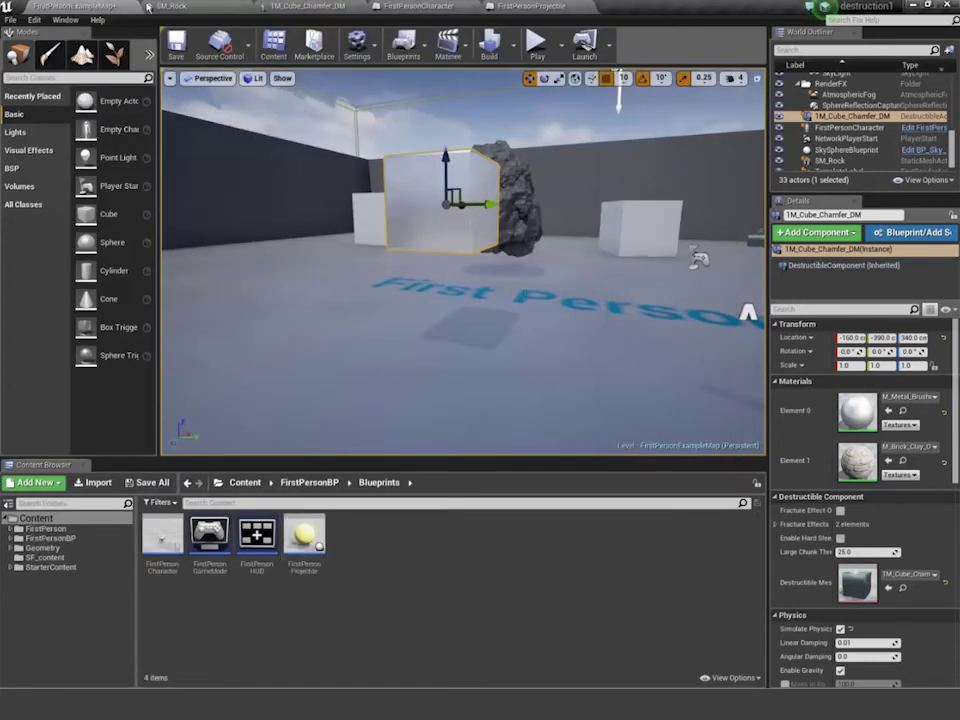
- Start an import into the SF_content folder and browse through SF_PROJECTS, Advanced Video Games Art Production, development and webinar to ParkingMeter-2015-09-30/ParkingMeter
click(48, 558)
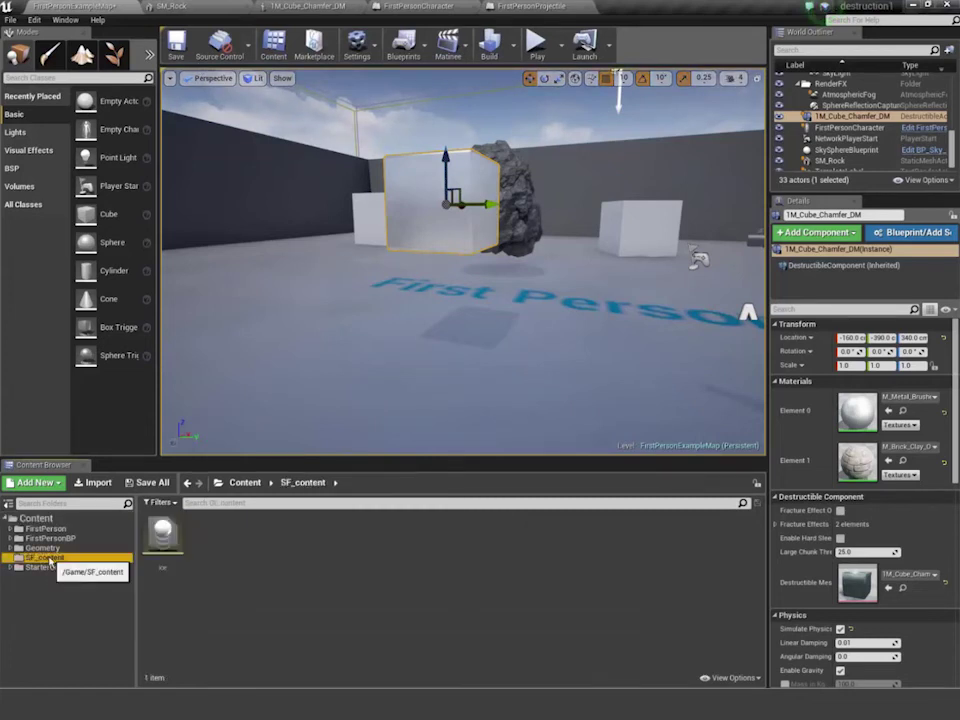
right_click(269, 565)
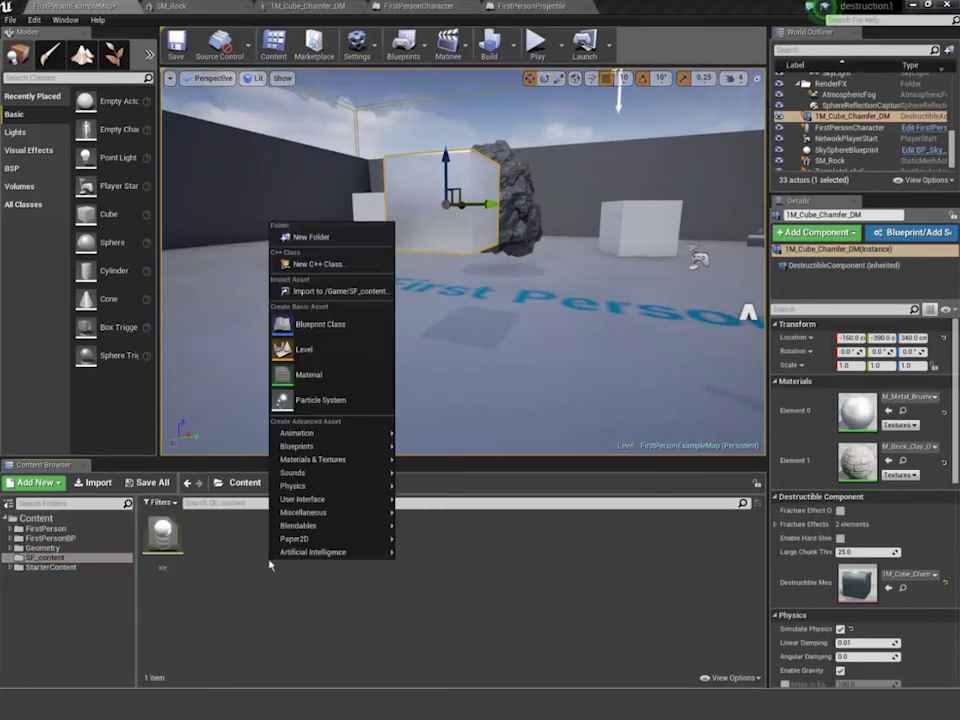
click(322, 291)
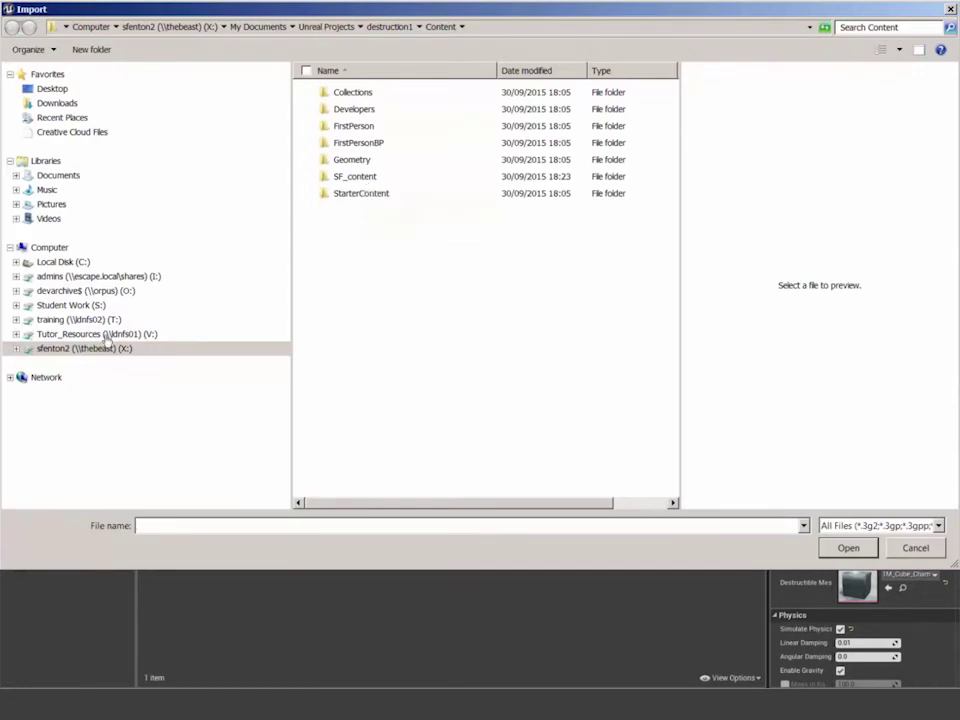
click(248, 347)
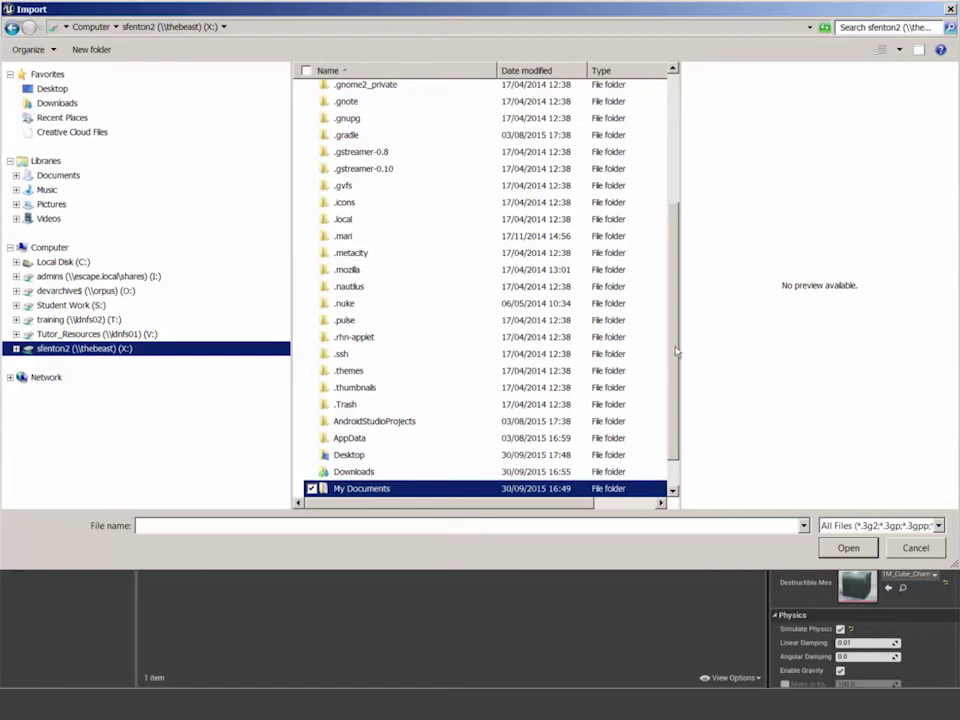
scroll(558, 397, down, 1)
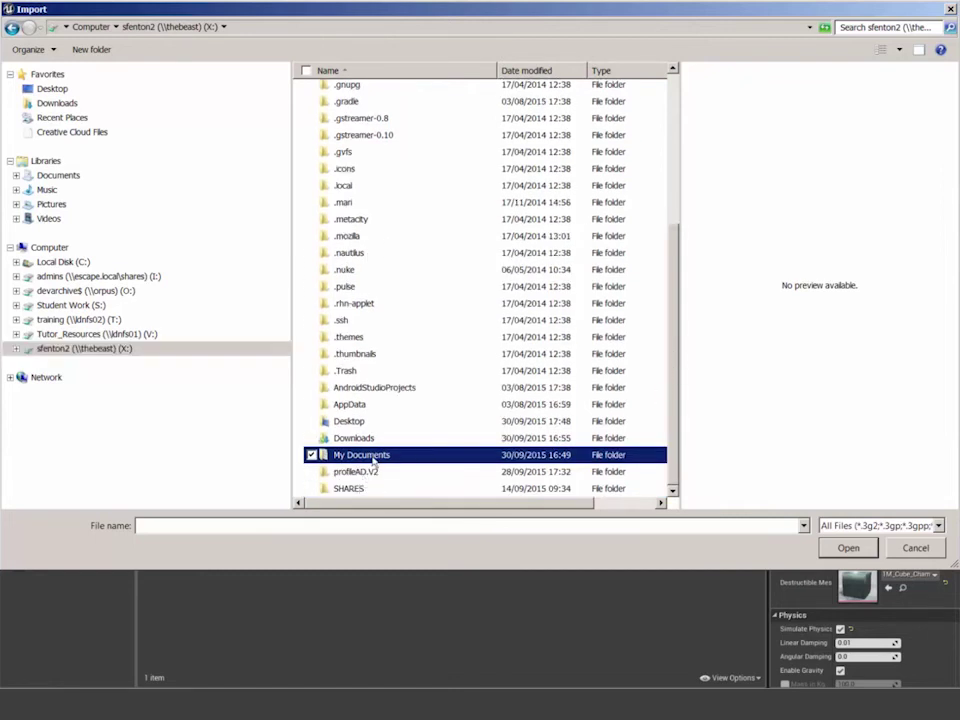
double_click(373, 457)
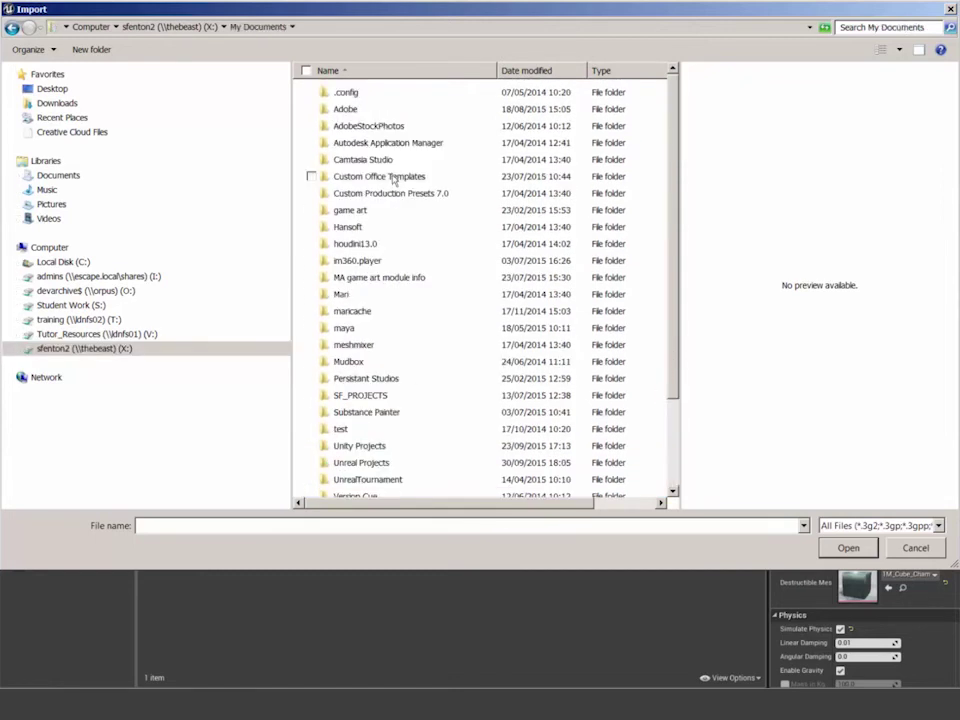
double_click(362, 395)
double_click(398, 111)
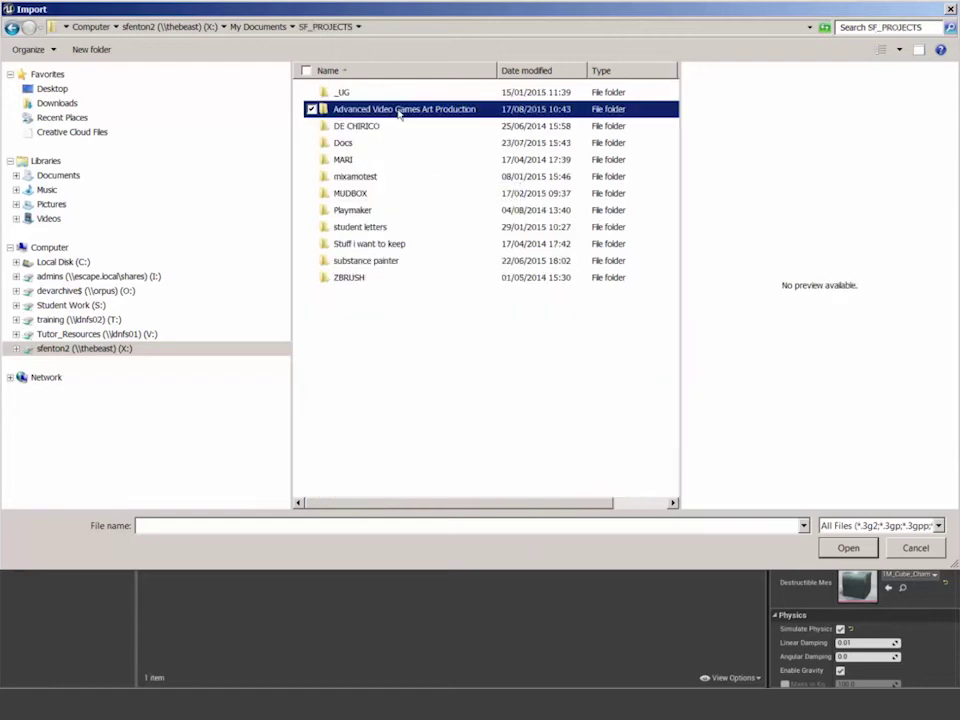
double_click(367, 97)
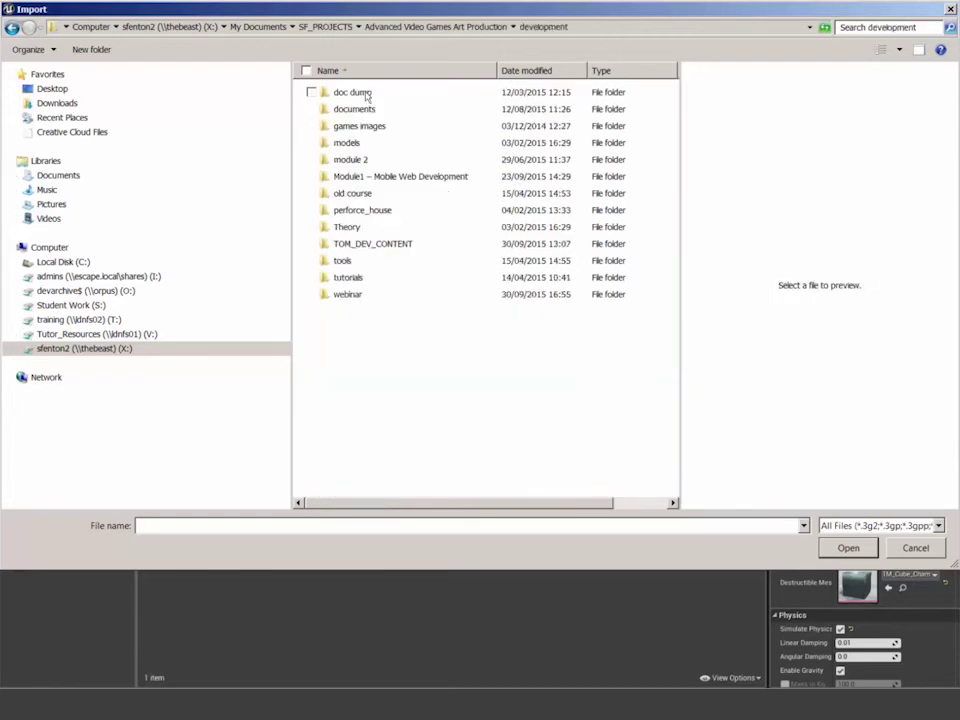
double_click(347, 296)
double_click(355, 94)
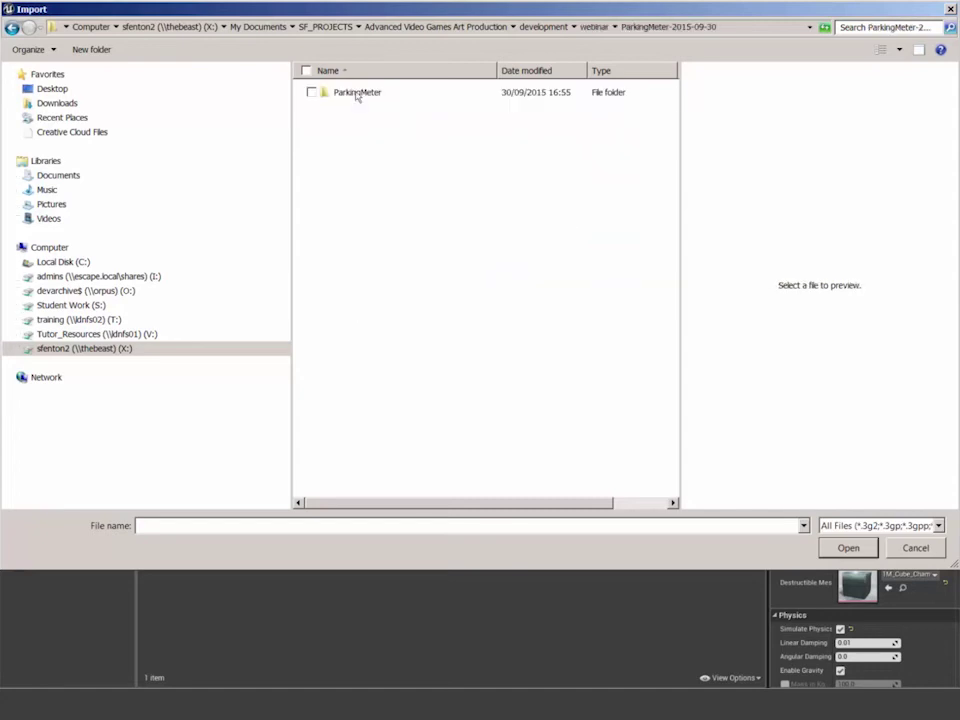
double_click(358, 94)
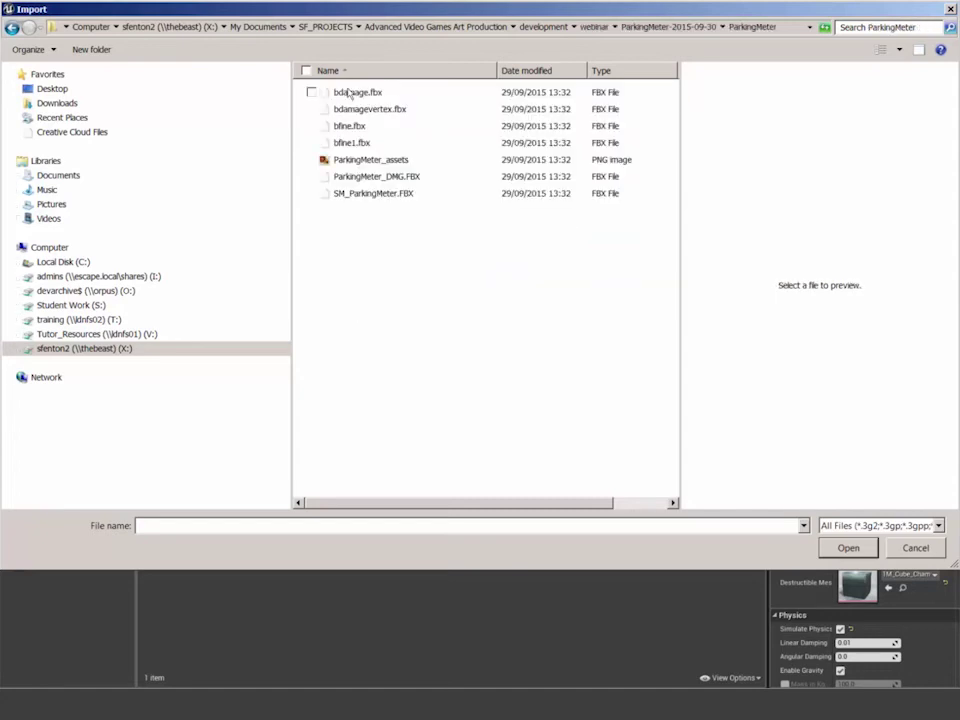
- Import ParkingMeter_DMG.FBX and SM_ParkingMeter.FBX together into SF_content, applying the same default FBX import options to both files
click(399, 180)
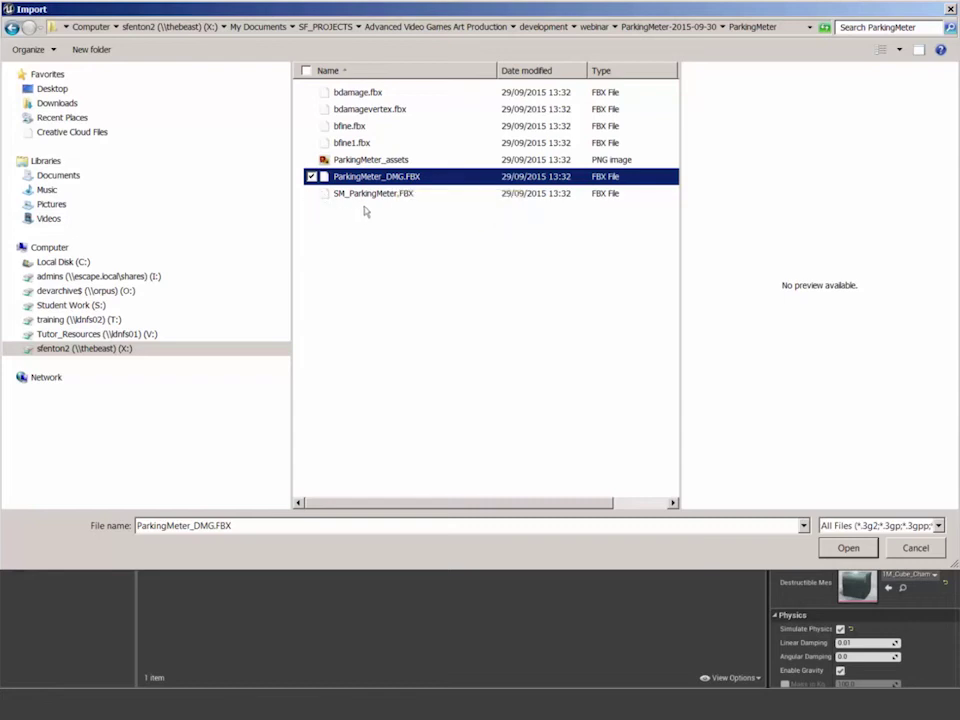
ctrl+click(375, 195)
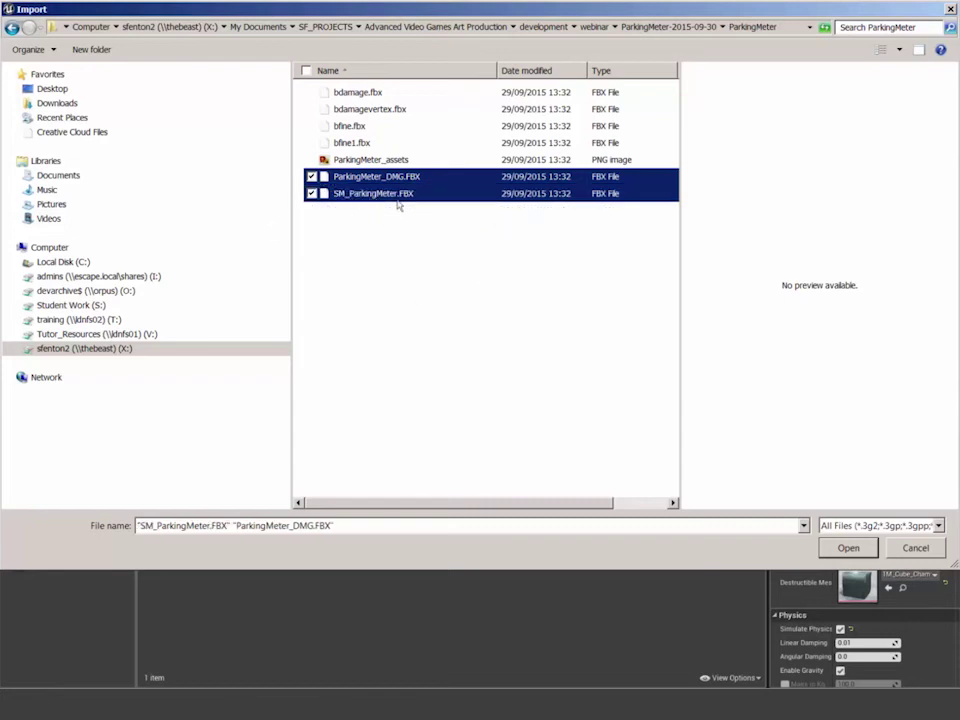
click(846, 551)
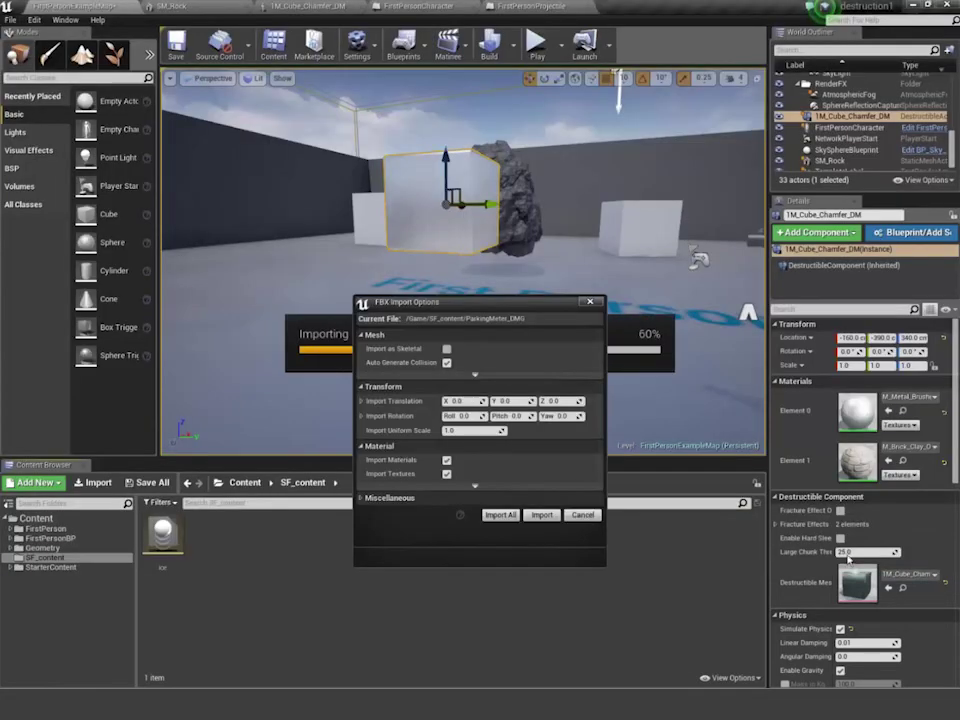
drag(470, 306, 437, 158)
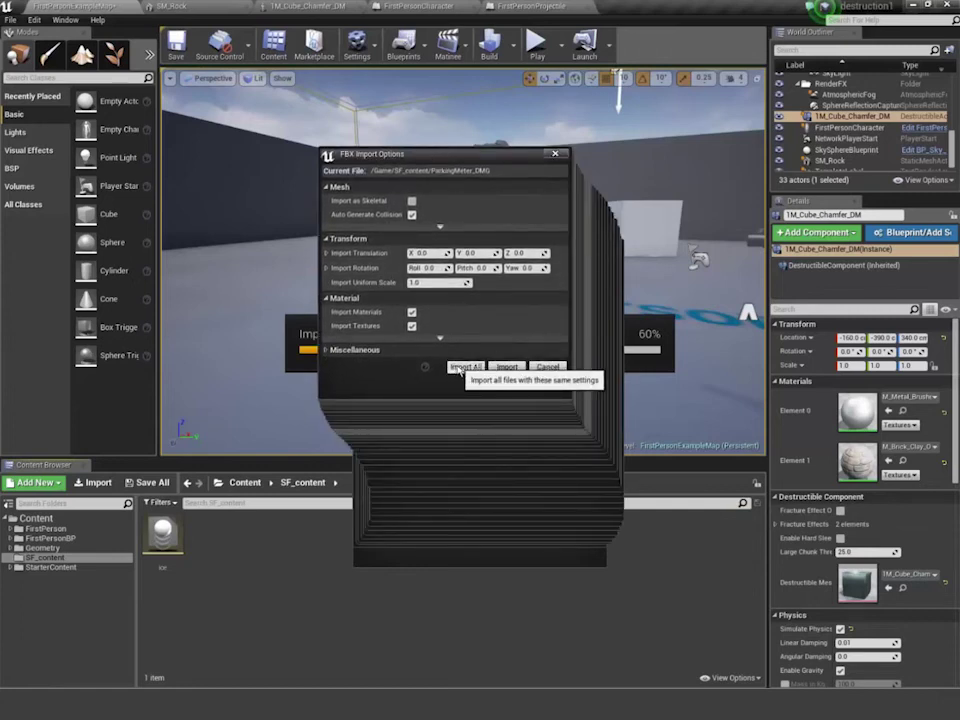
click(462, 367)
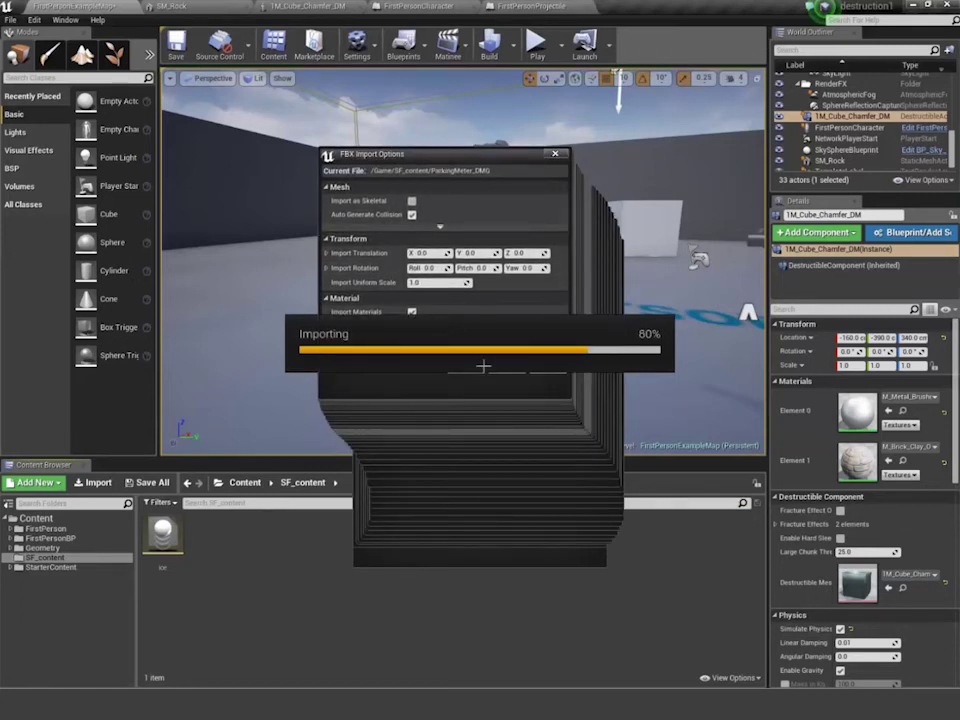
click(326, 534)
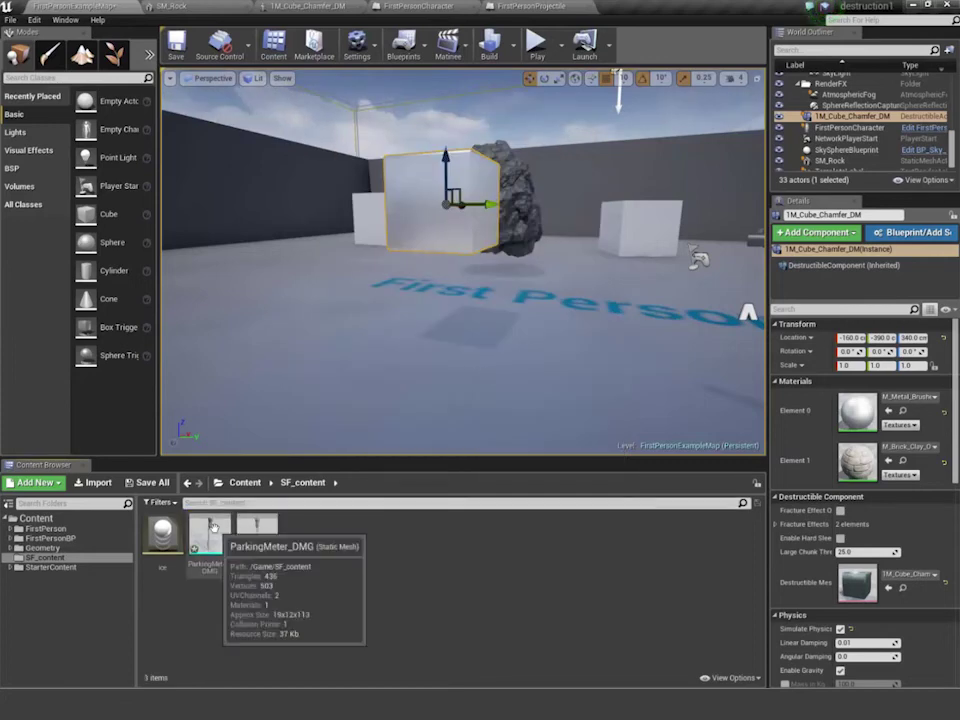
- Inspect the imported ParkingMeter_DMG and SM_ParkingMeter static meshes in the mesh editor and return to FirstPersonExampleMap
double_click(212, 527)
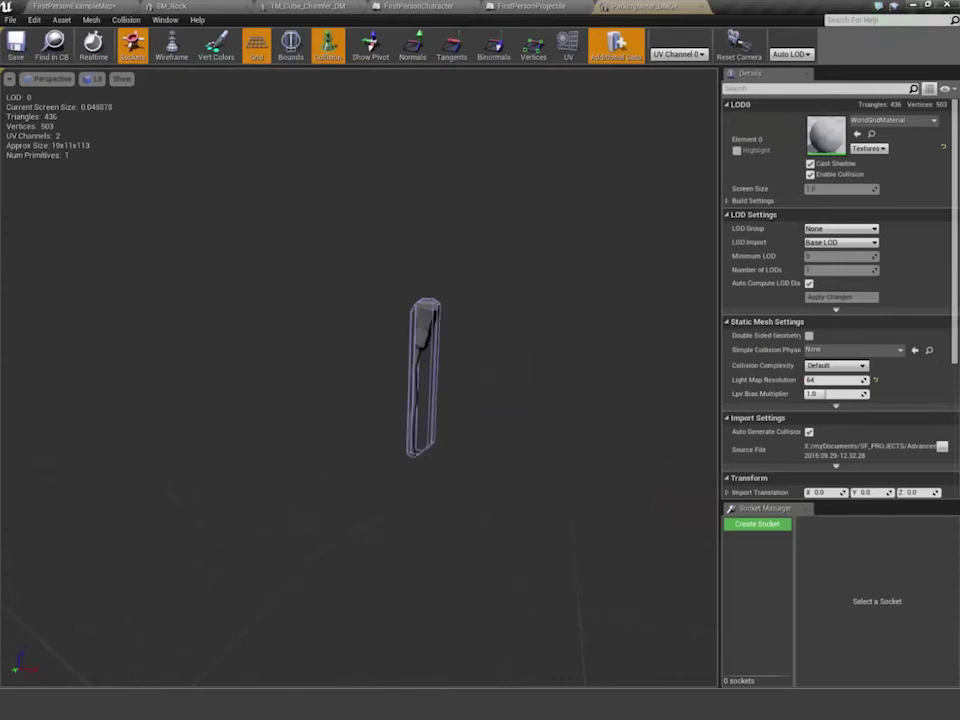
drag(359, 378, 396, 366)
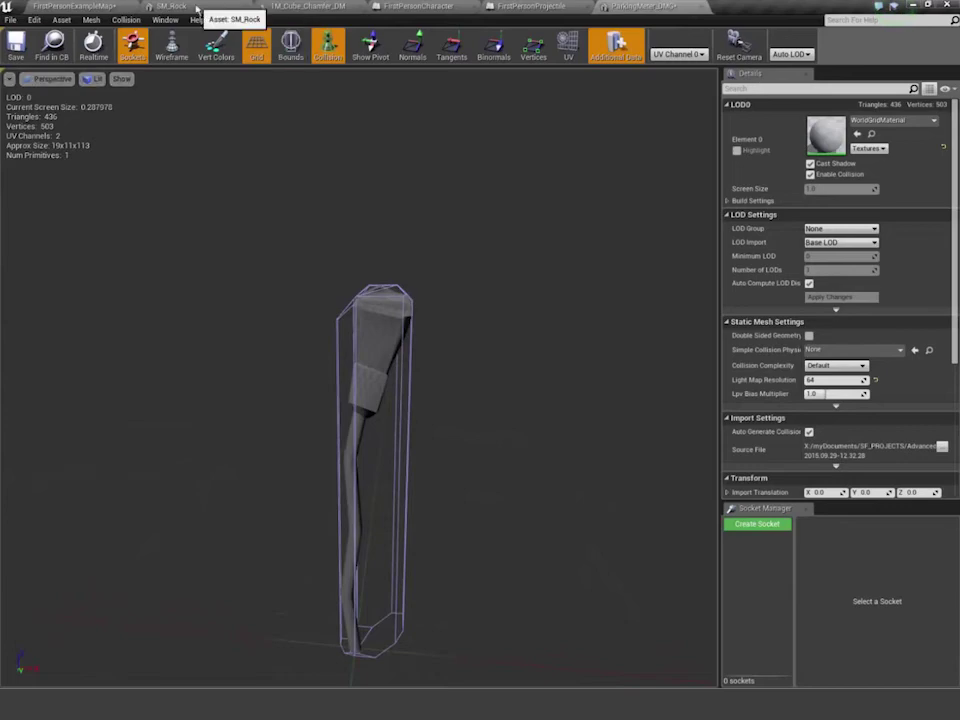
click(196, 8)
click(75, 6)
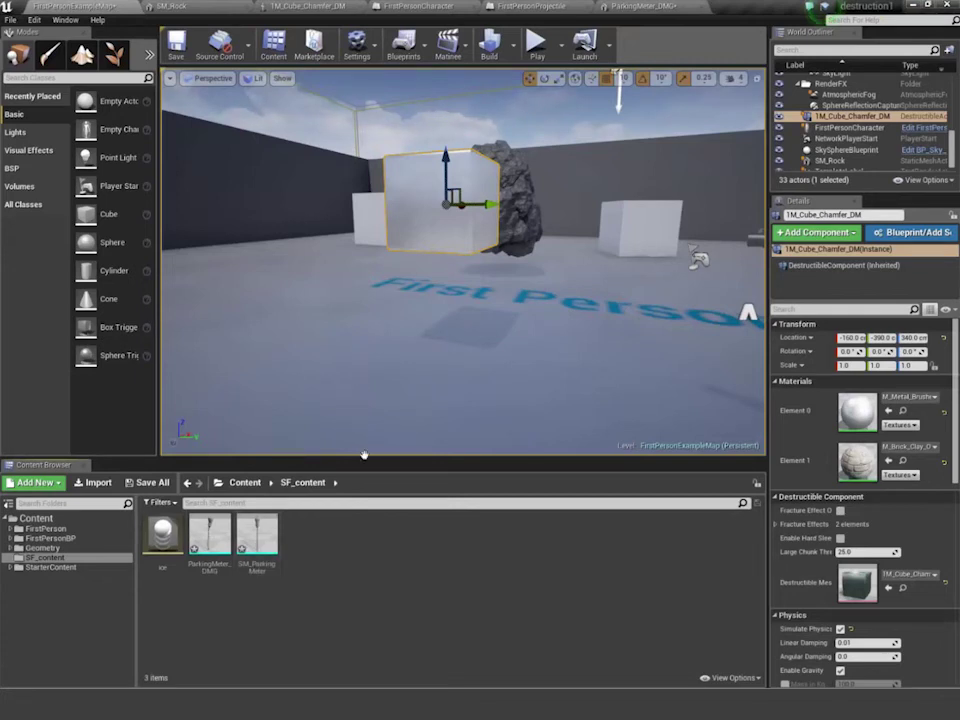
double_click(261, 533)
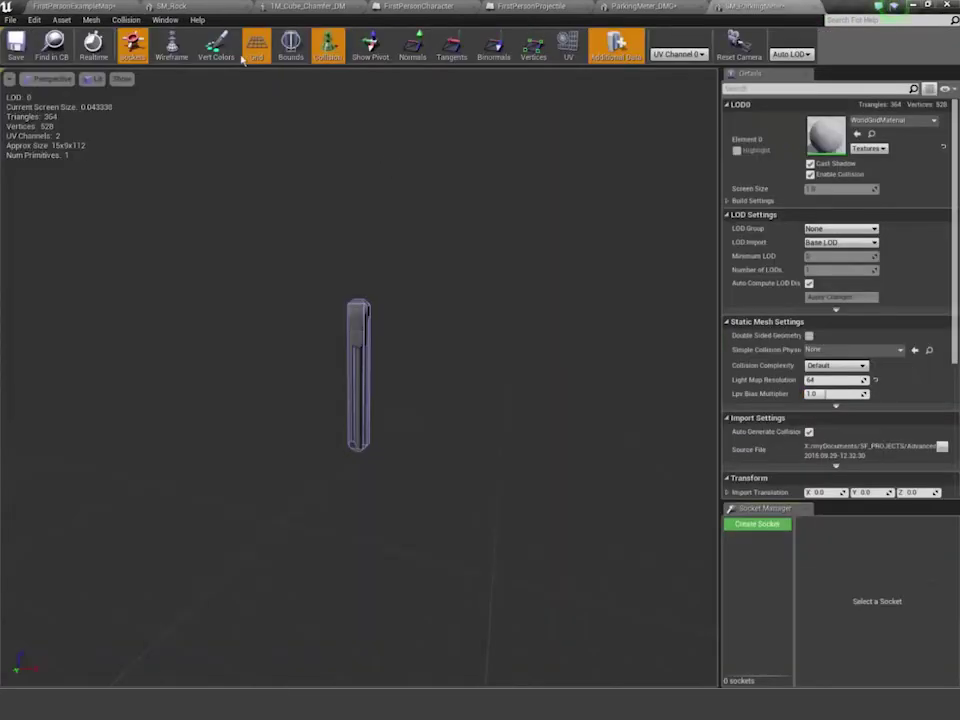
click(90, 6)
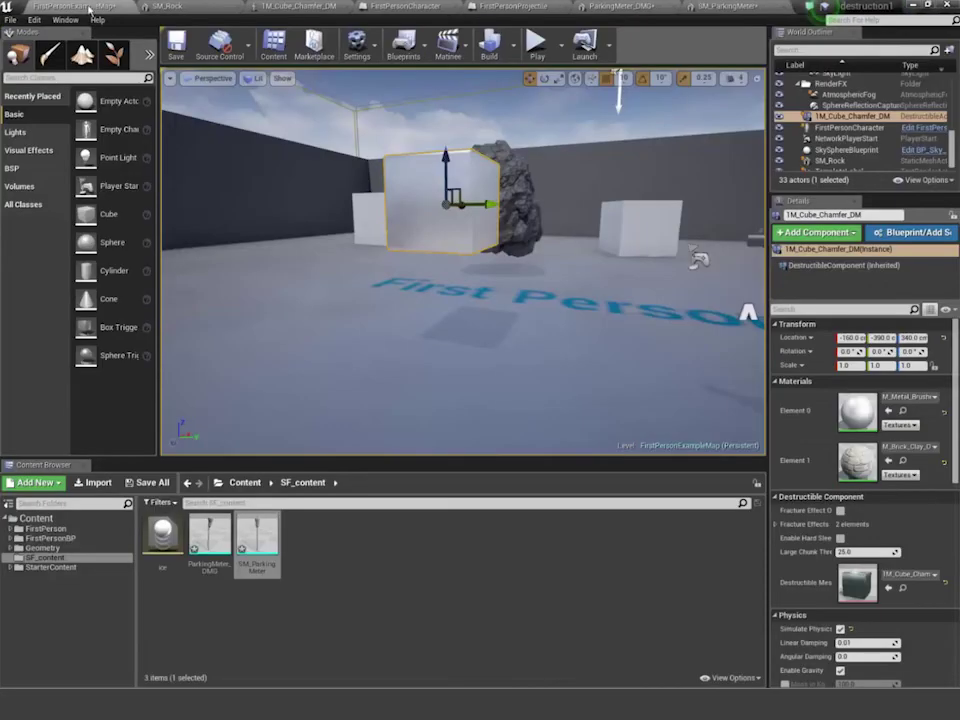
- Create a destructible mesh from the SM_ParkingMeter static mesh and frame the whole meter in its preview
click(262, 536)
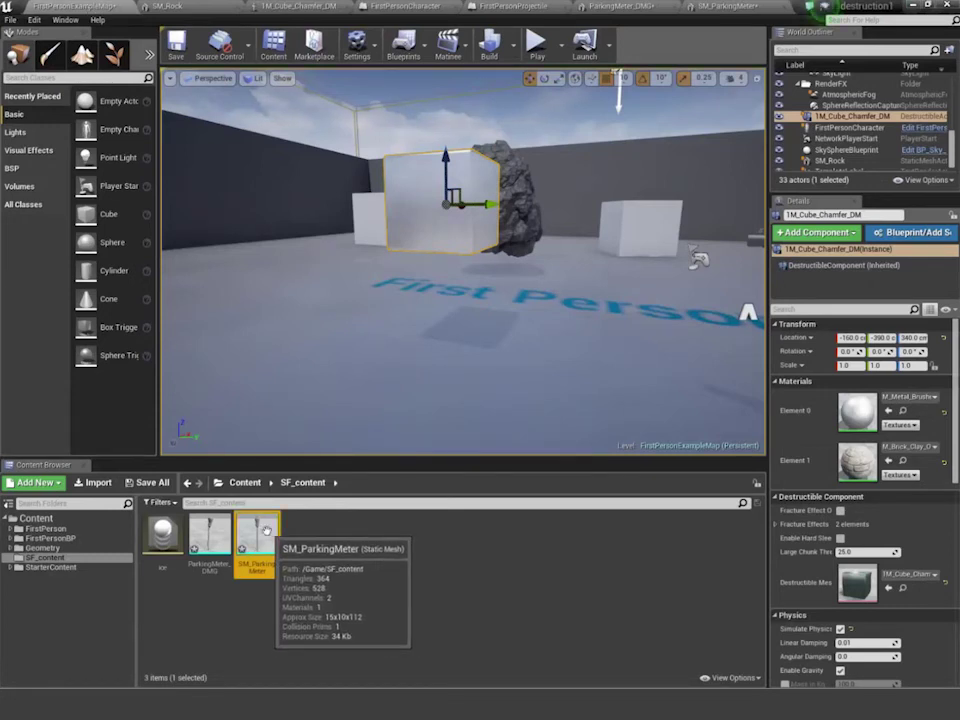
right_click(266, 530)
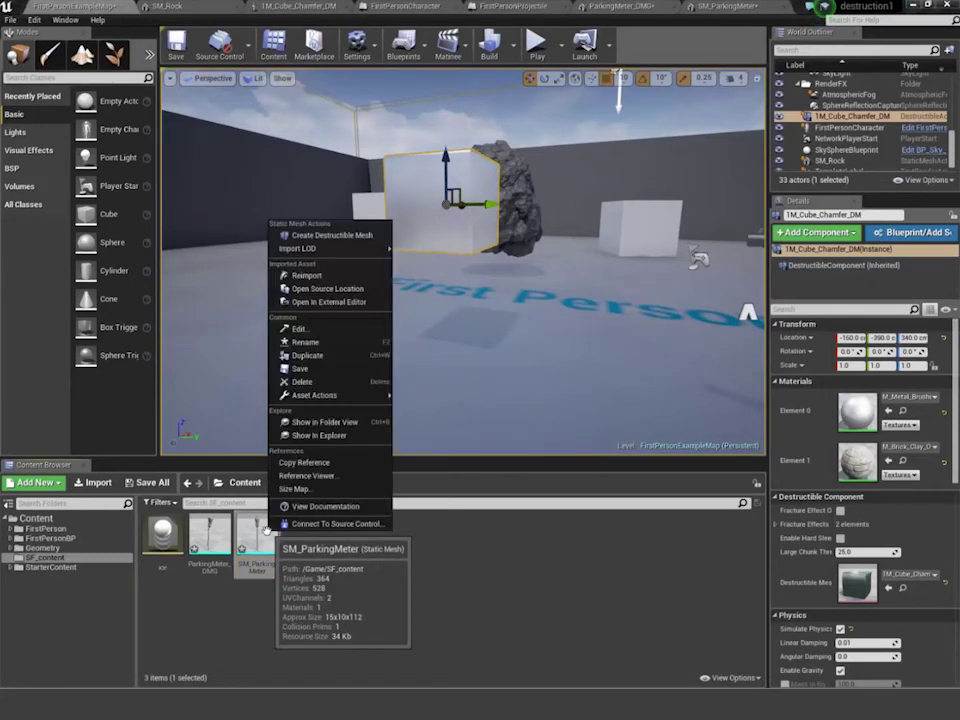
click(327, 236)
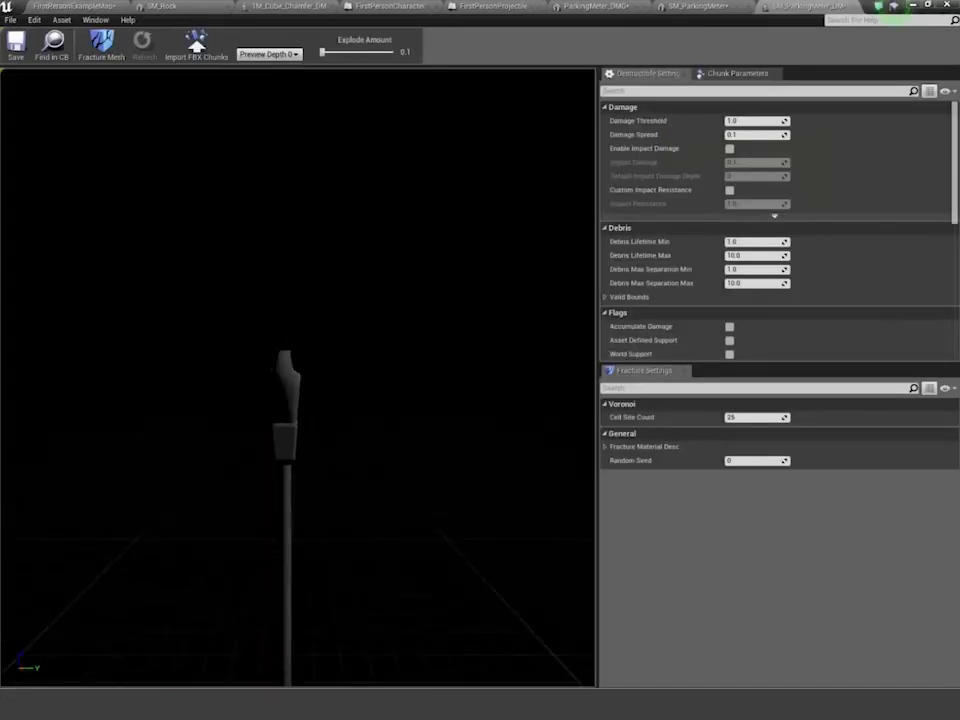
drag(297, 377, 308, 475)
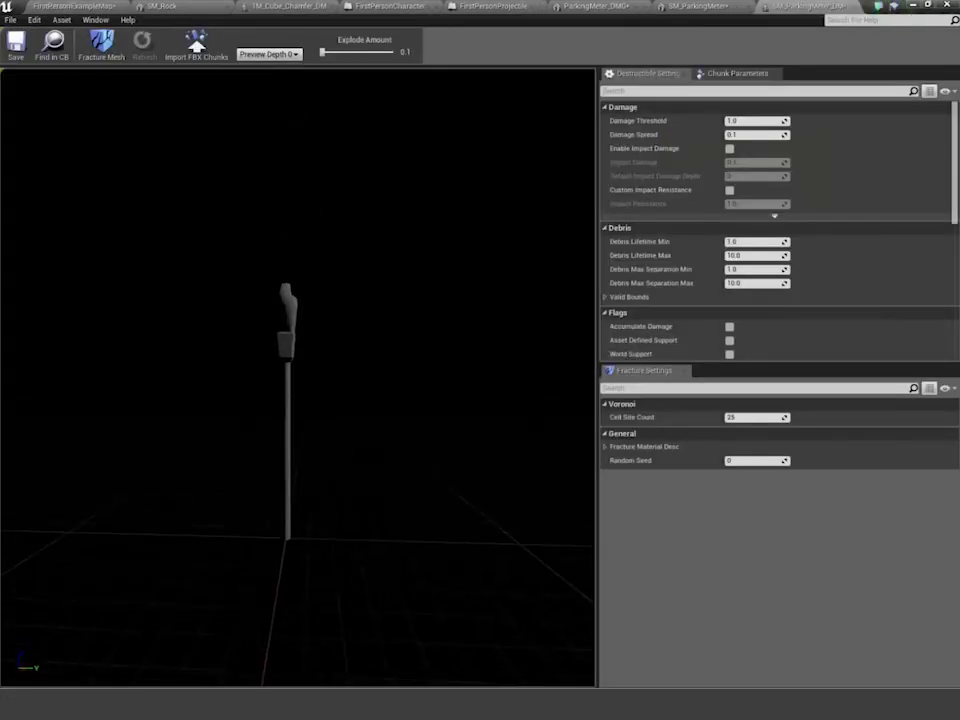
mouse_move(369, 423)
mouse_down()
mouse_move(375, 465)
mouse_move(369, 423)
mouse_up()
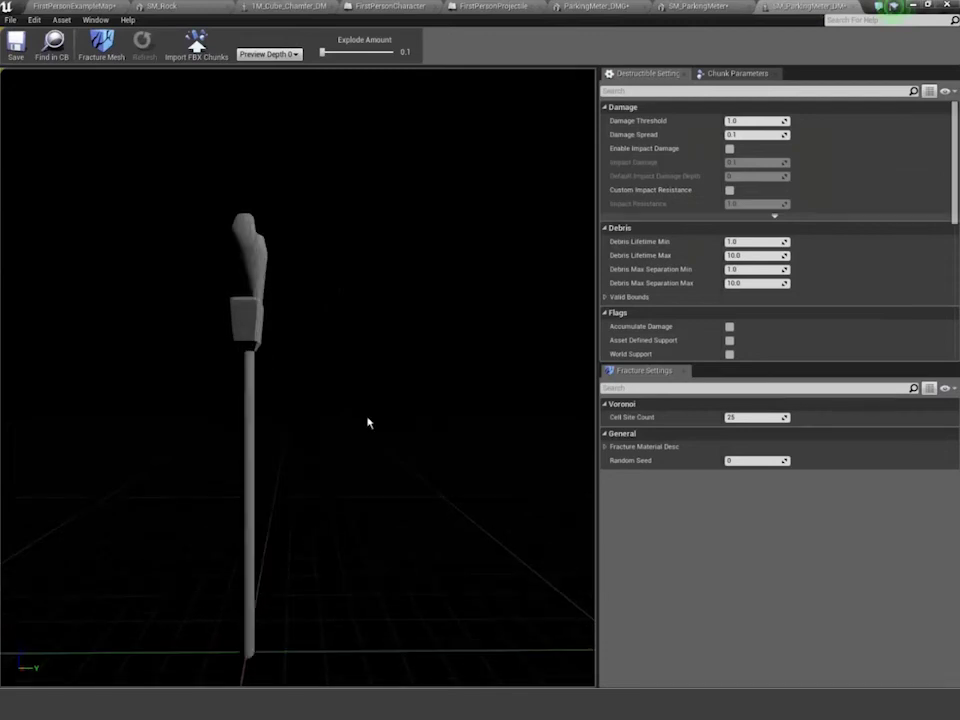
- Import ParkingMeter_DMG.FBX as the destructible mesh's FBX chunks and set the Explode Amount to 0.0
click(201, 59)
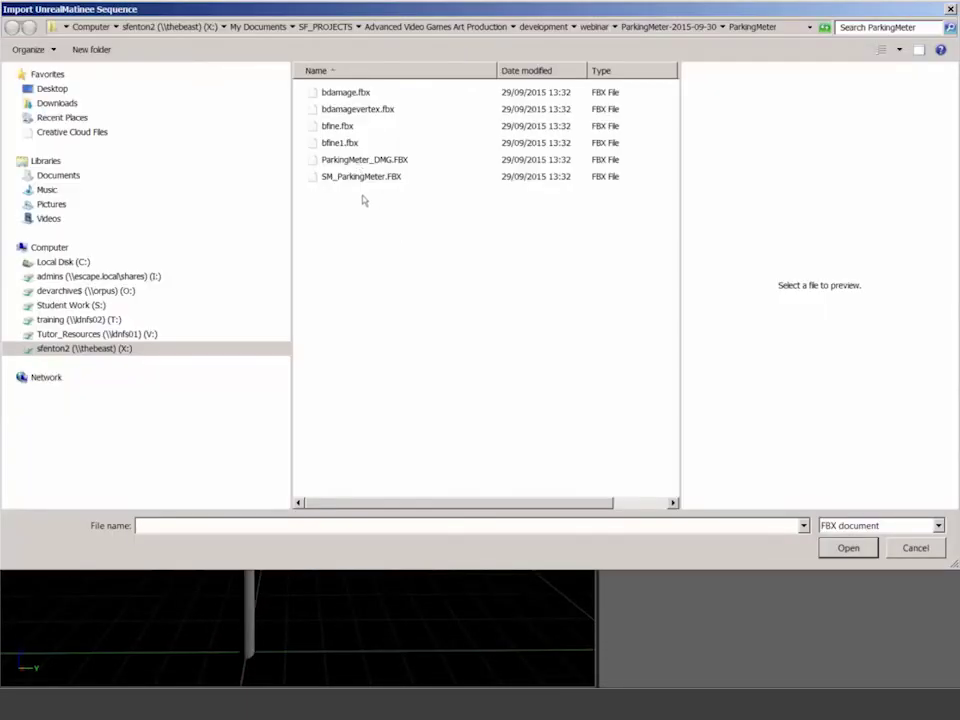
double_click(381, 162)
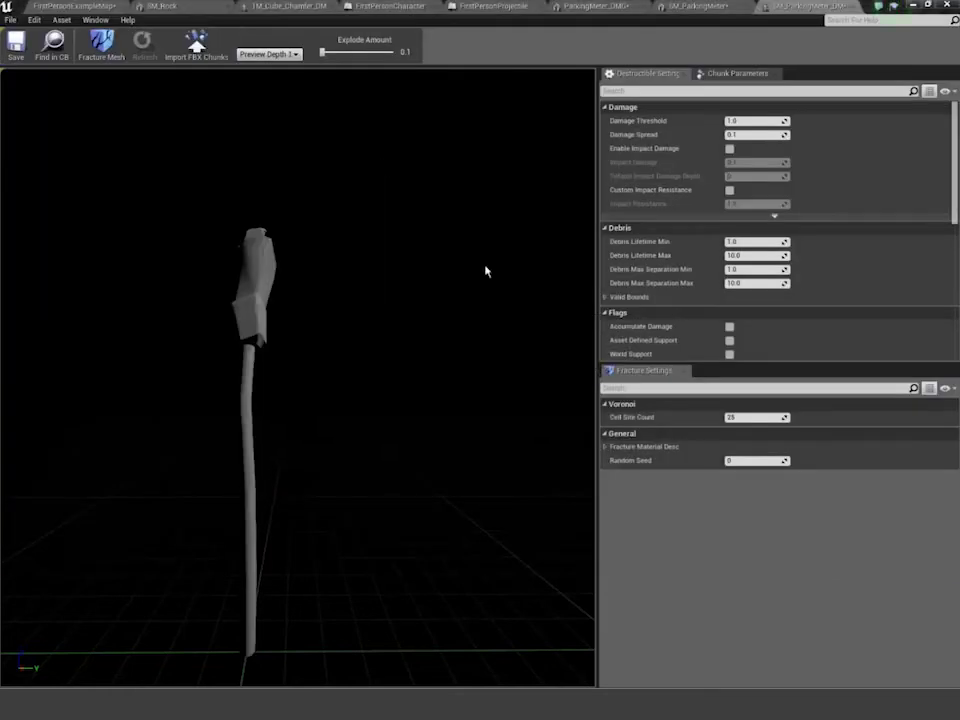
drag(298, 377, 330, 375)
mouse_move(322, 52)
mouse_down()
mouse_move(375, 52)
mouse_move(308, 53)
mouse_up()
- Compare the intact and damaged parking meter by previewing depth 0 and returning to depth 1
click(275, 54)
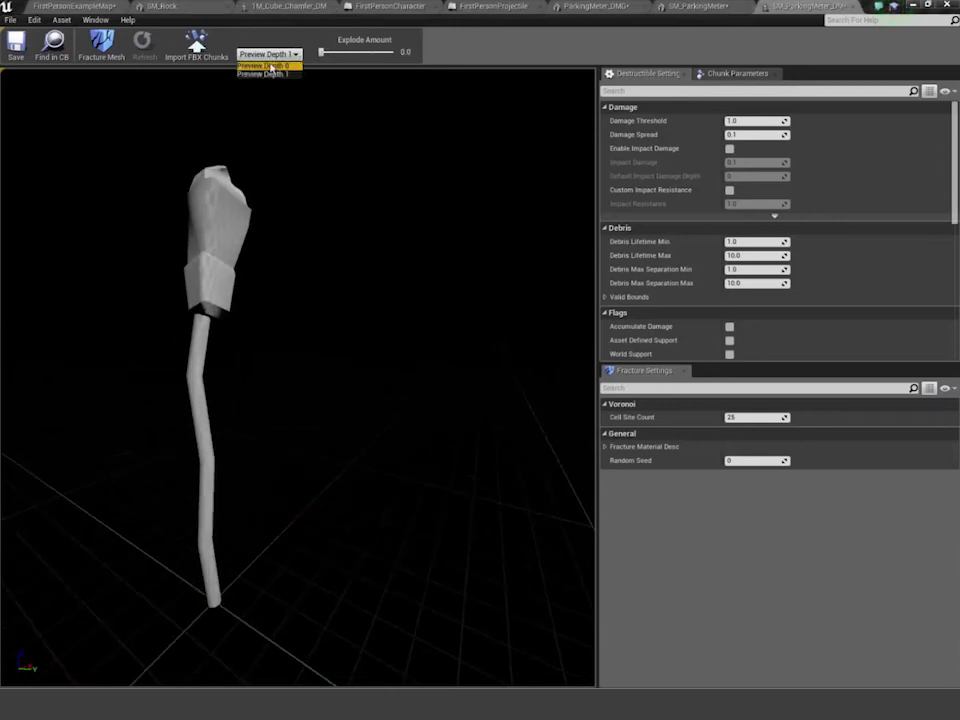
click(272, 66)
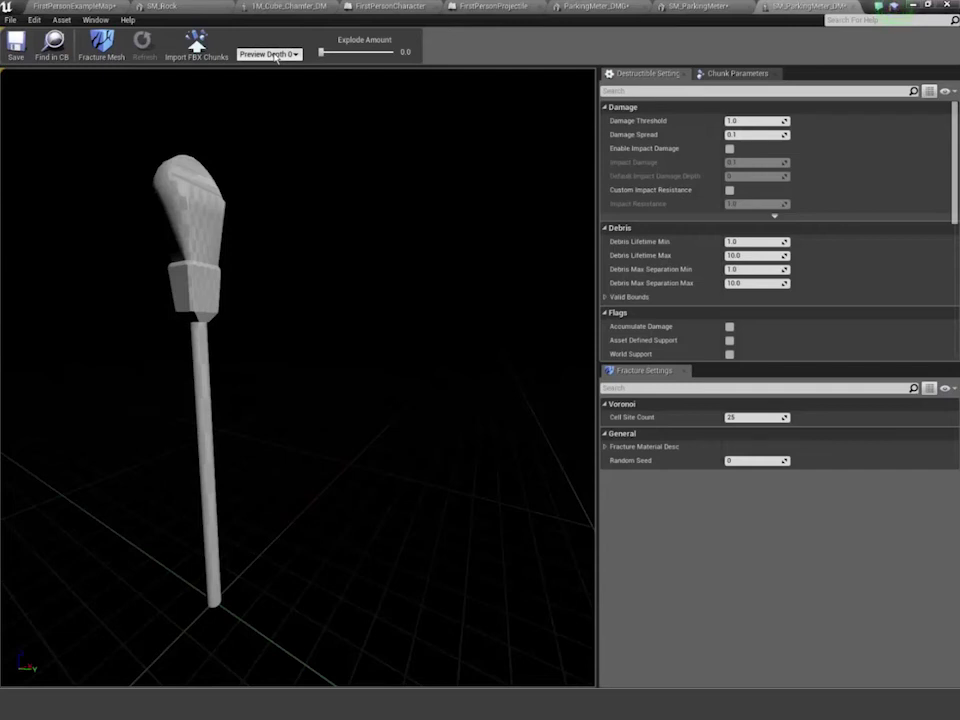
click(276, 56)
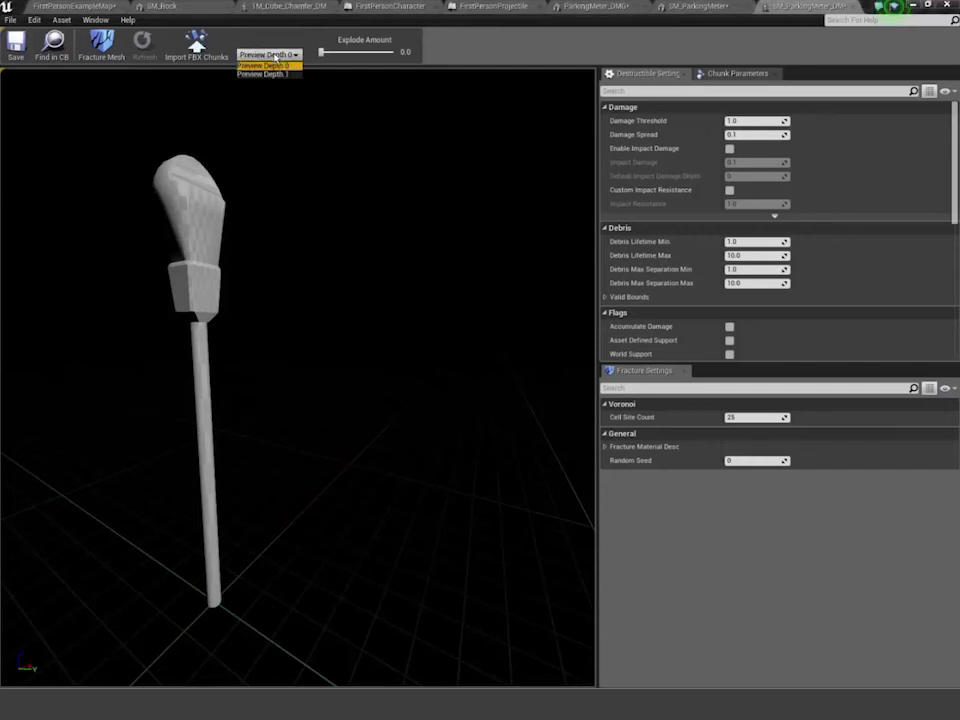
click(265, 74)
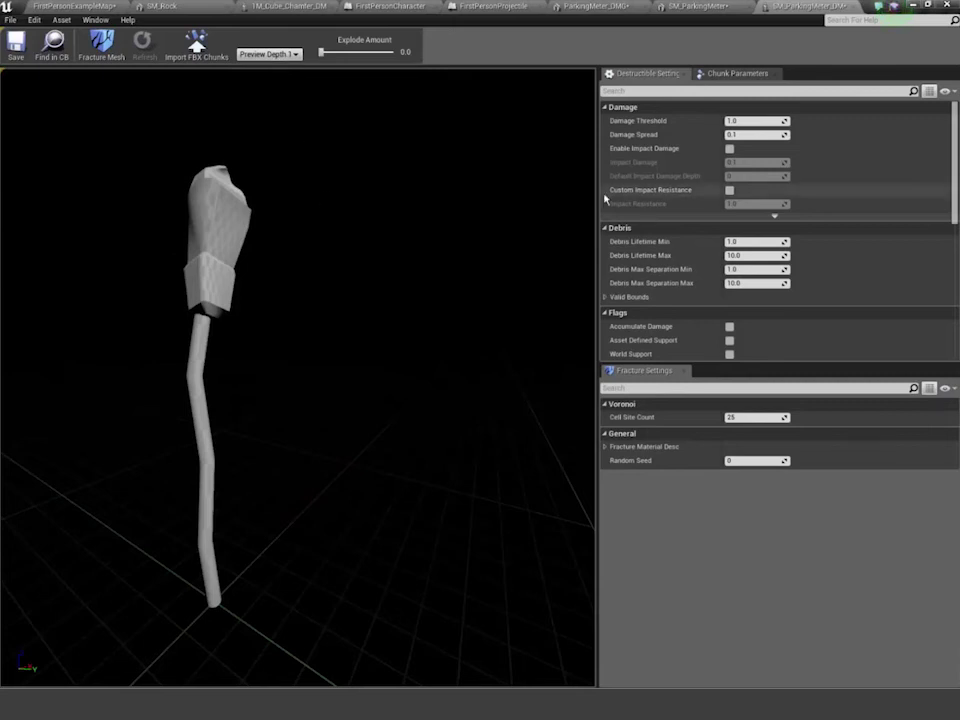
- Enable Impact Damage, World Support and Accumulate Damage for the parking meter's destructible mesh and save the asset
click(729, 149)
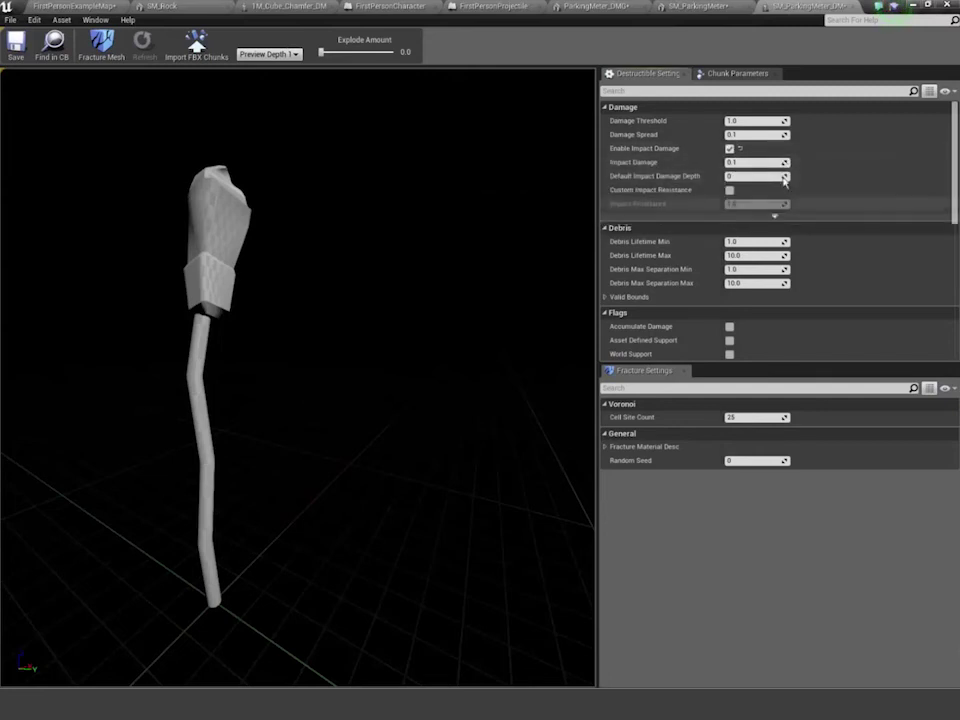
click(730, 356)
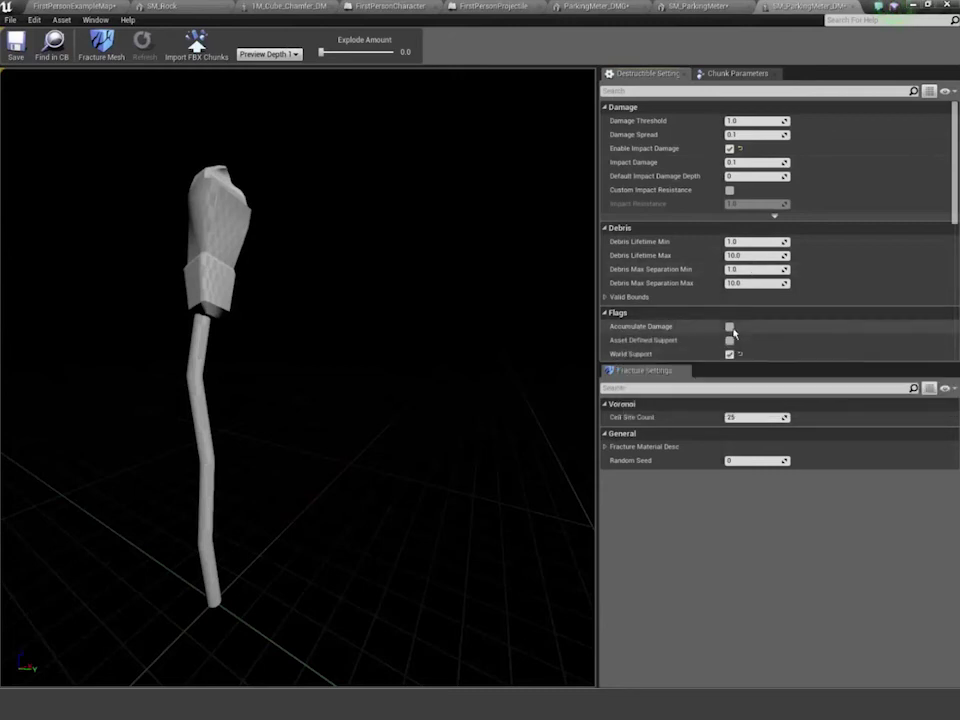
click(730, 327)
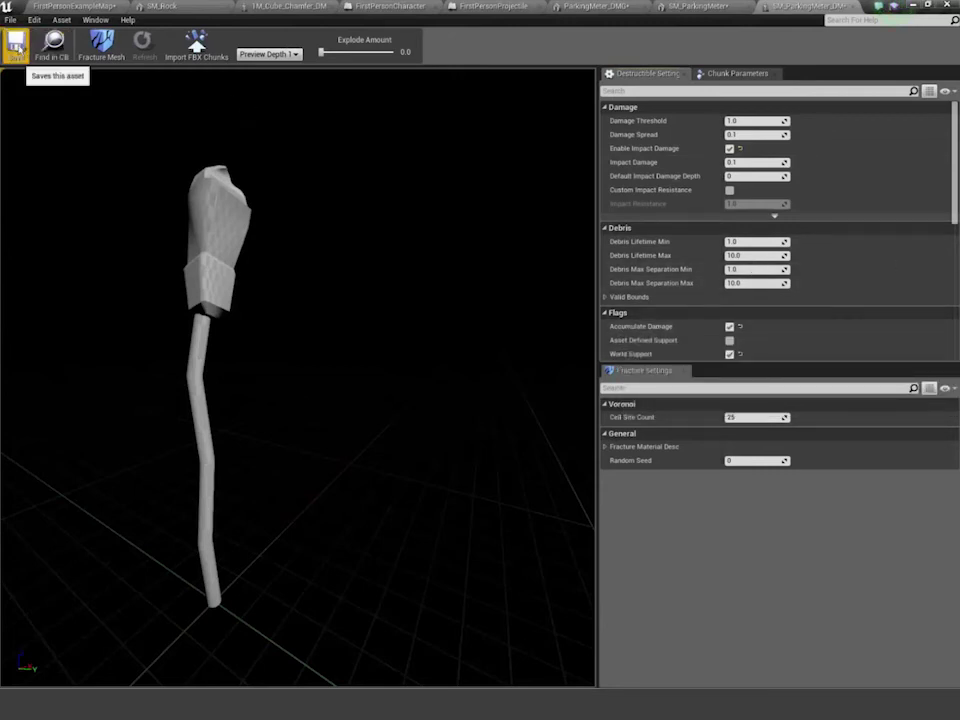
click(18, 47)
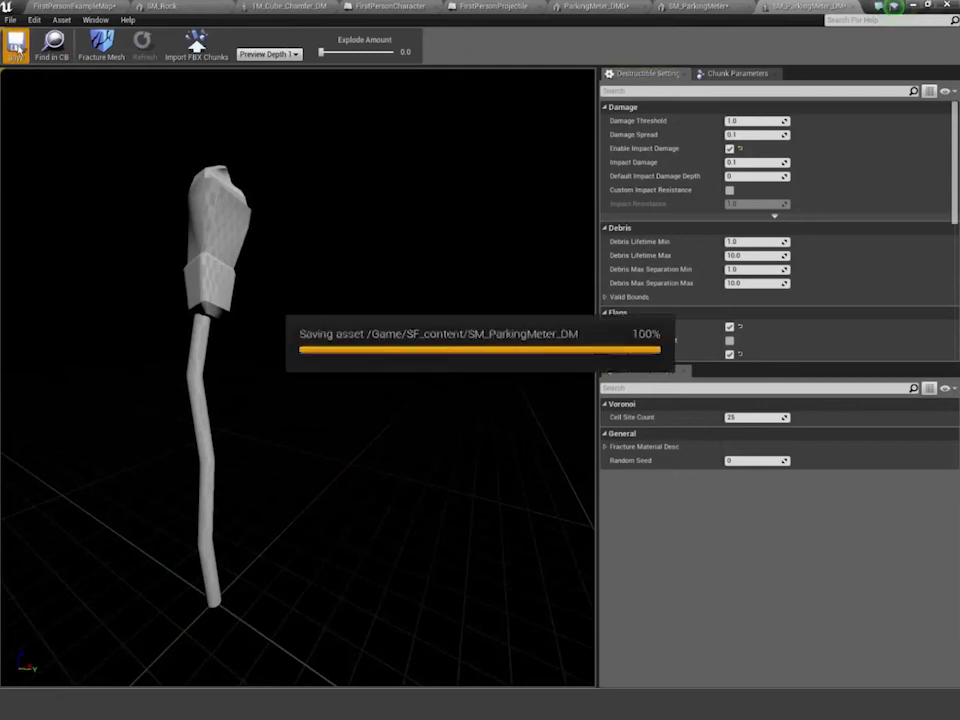
- Place SM_ParkingMeter_DM on the floor of FirstPersonExampleMap near the chamfered cube and scale it uniformly to 2.0
click(77, 8)
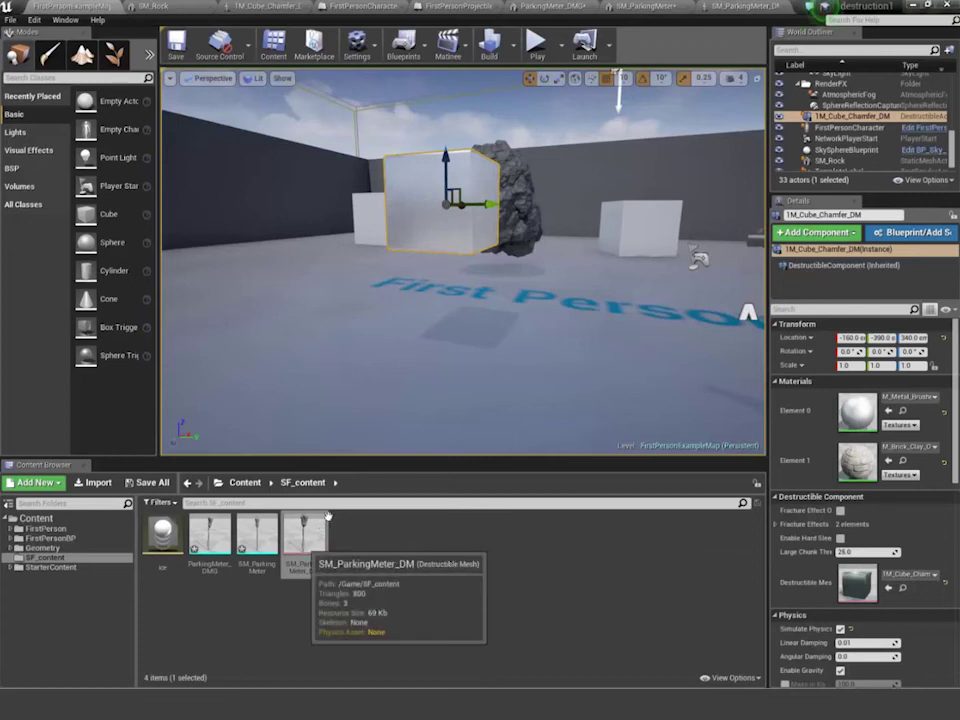
drag(328, 515, 378, 380)
key(r)
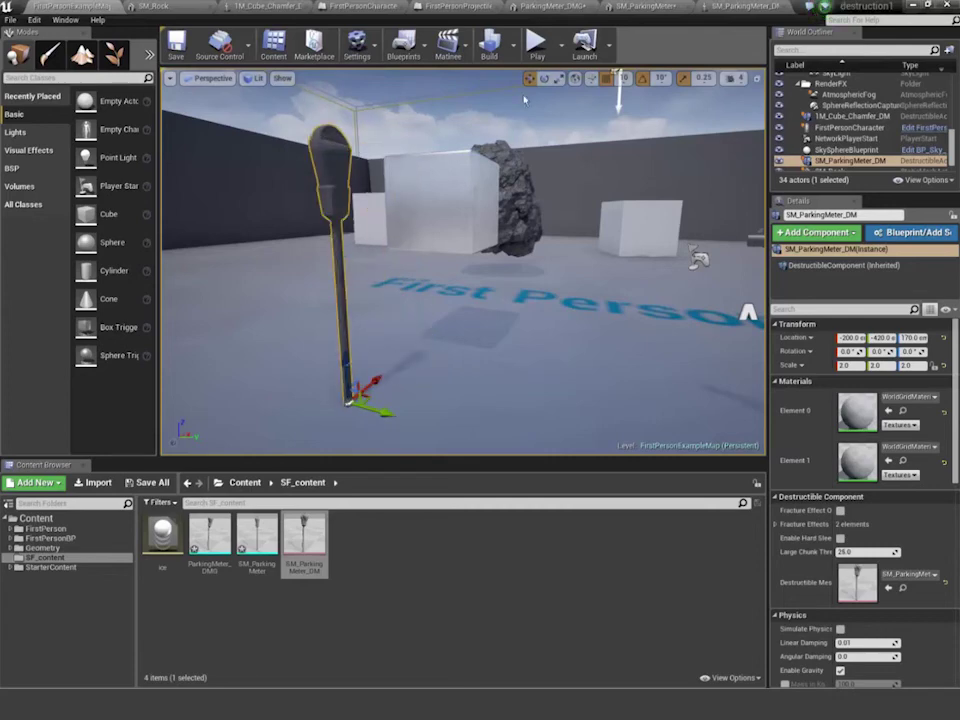
- Play-test the level by walking into the parking meter, shooting around it and the cube, and end the session
click(537, 45)
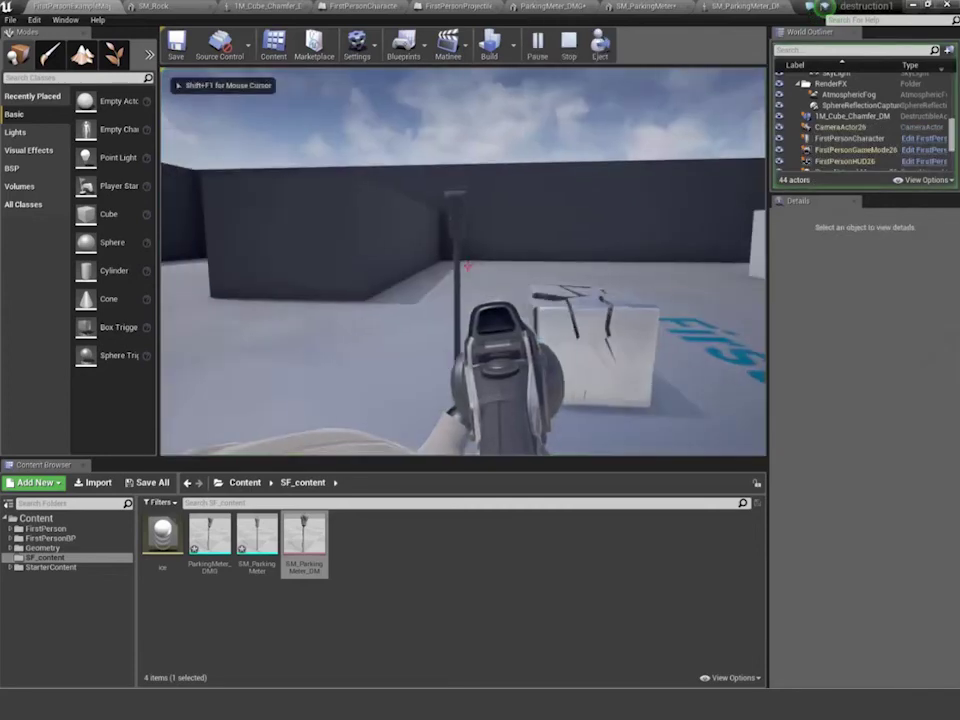
key(w)
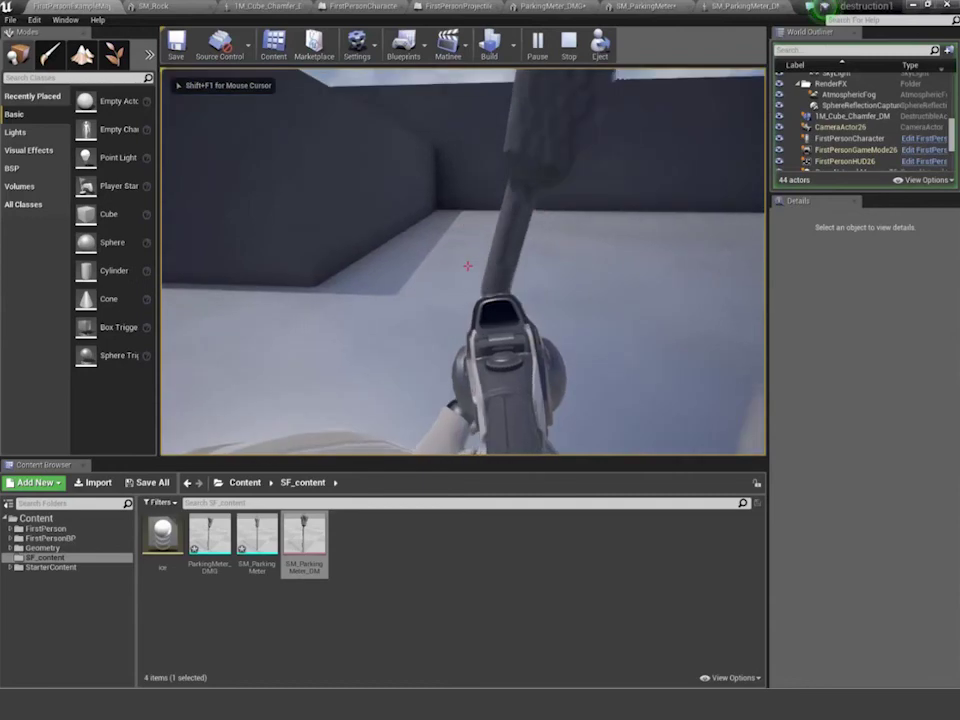
key(s)
key(w)
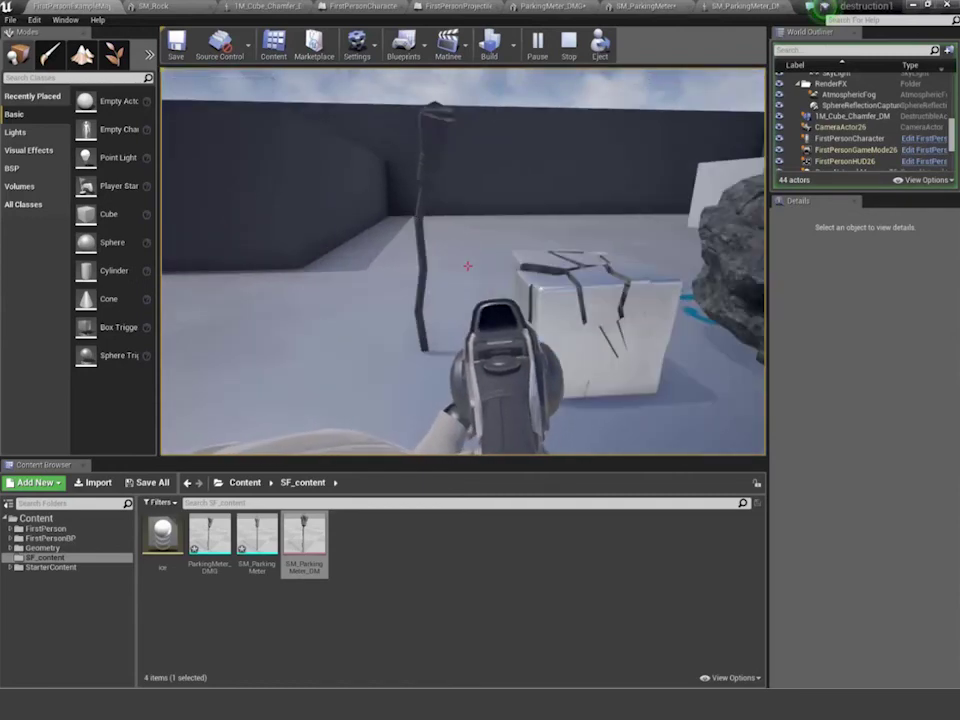
key(w)
click(468, 266)
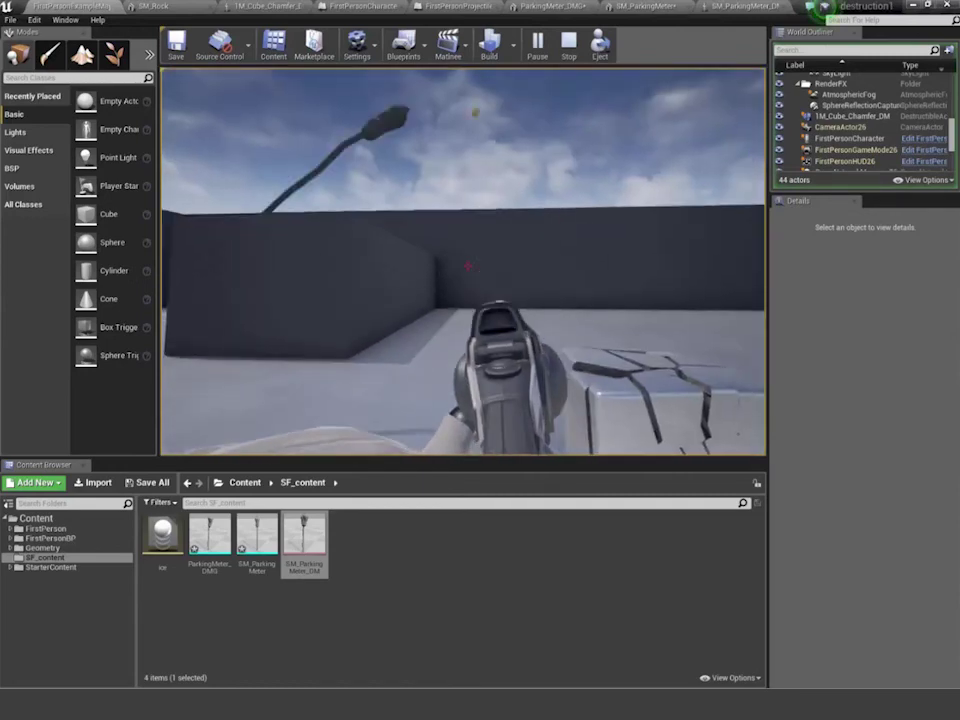
click(468, 266)
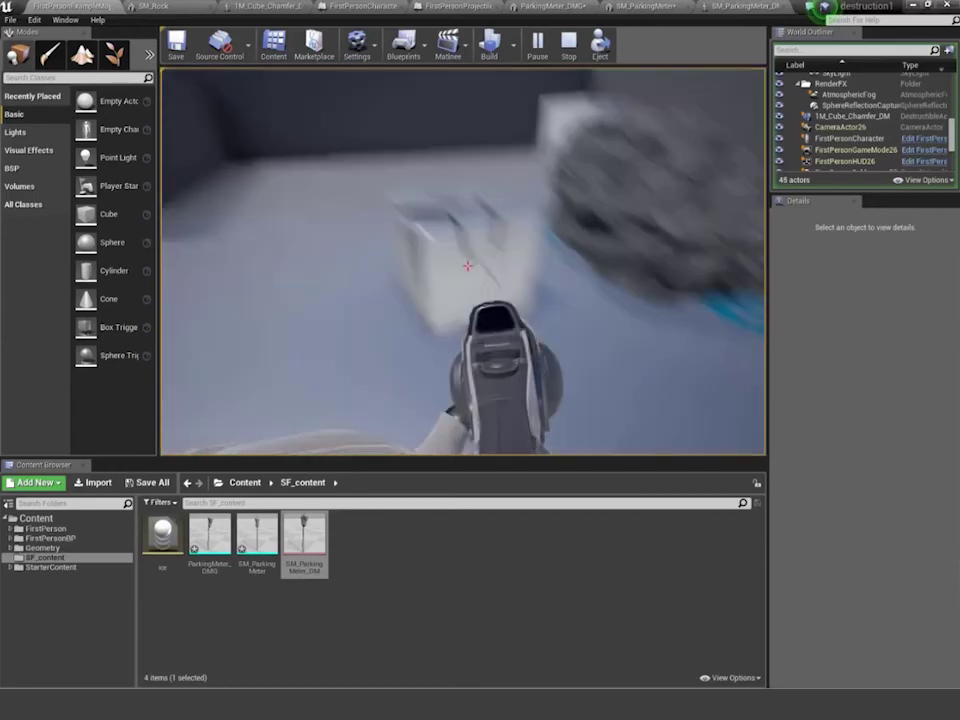
click(468, 266)
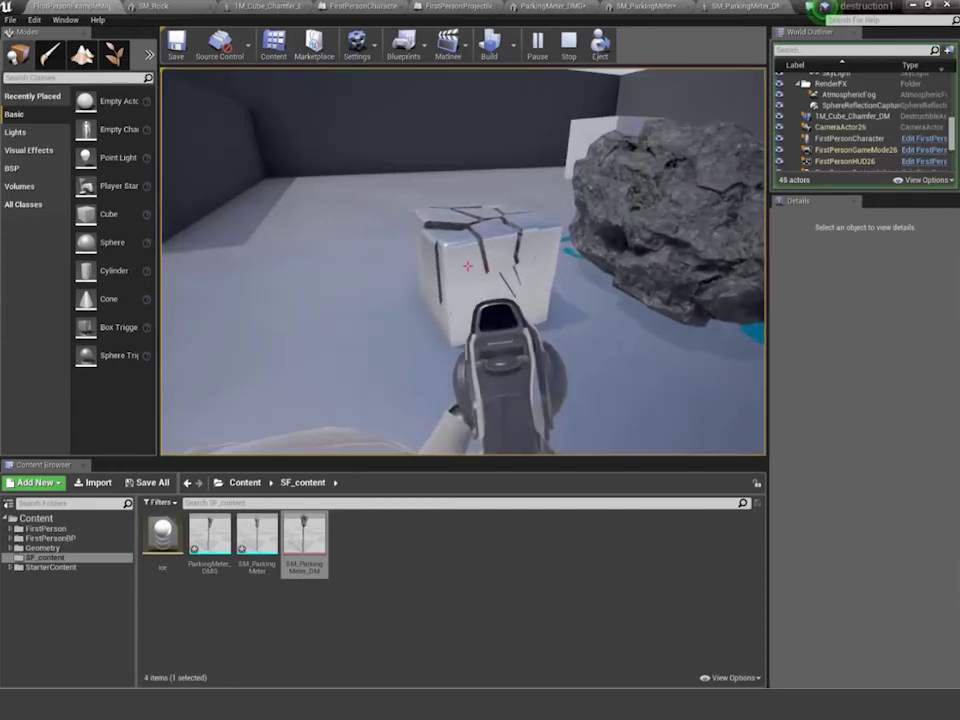
key(Escape)
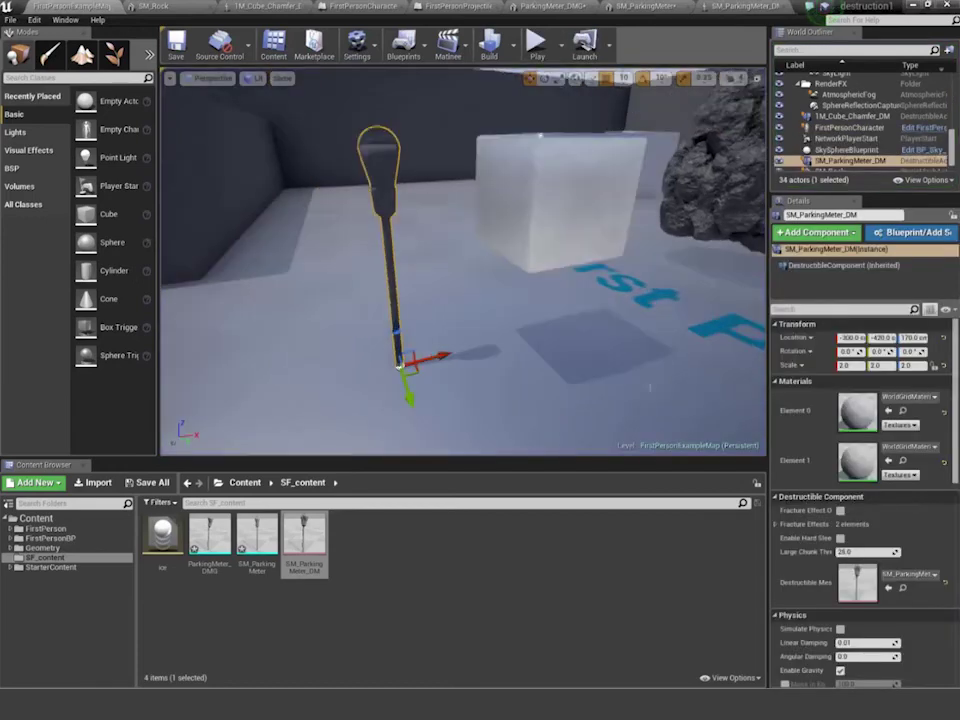
- Assign P_Explosion as particle system and Explosion_Cue as sound to fracture effect 0 of the placed SM_ParkingMeter_DM actor
key(s)
mouse_move(650, 388)
right_down()
mouse_move(650, 360)
mouse_move(610, 385)
mouse_move(592, 379)
mouse_move(600, 393)
mouse_move(681, 383)
mouse_move(660, 383)
right_up()
key(w)
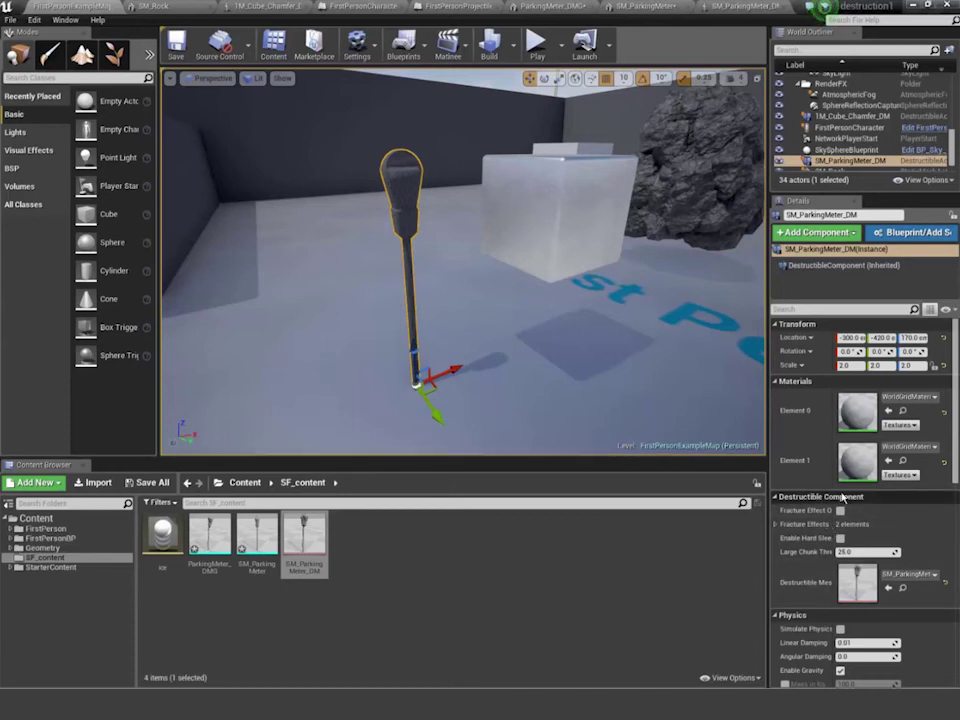
scroll(842, 497, down, 3)
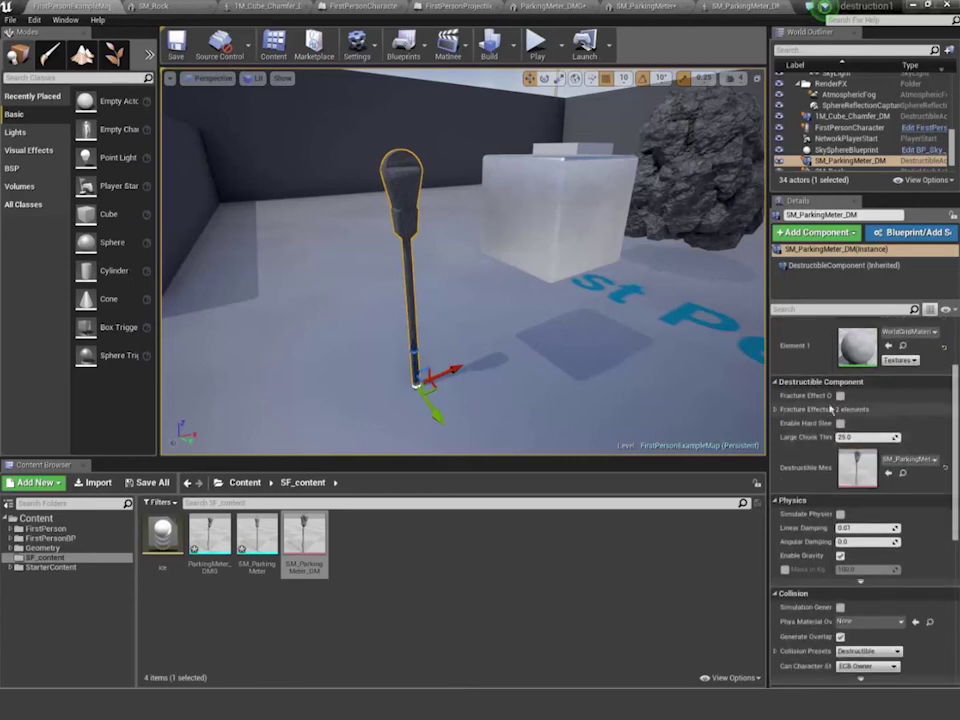
scroll(858, 421, up, 1)
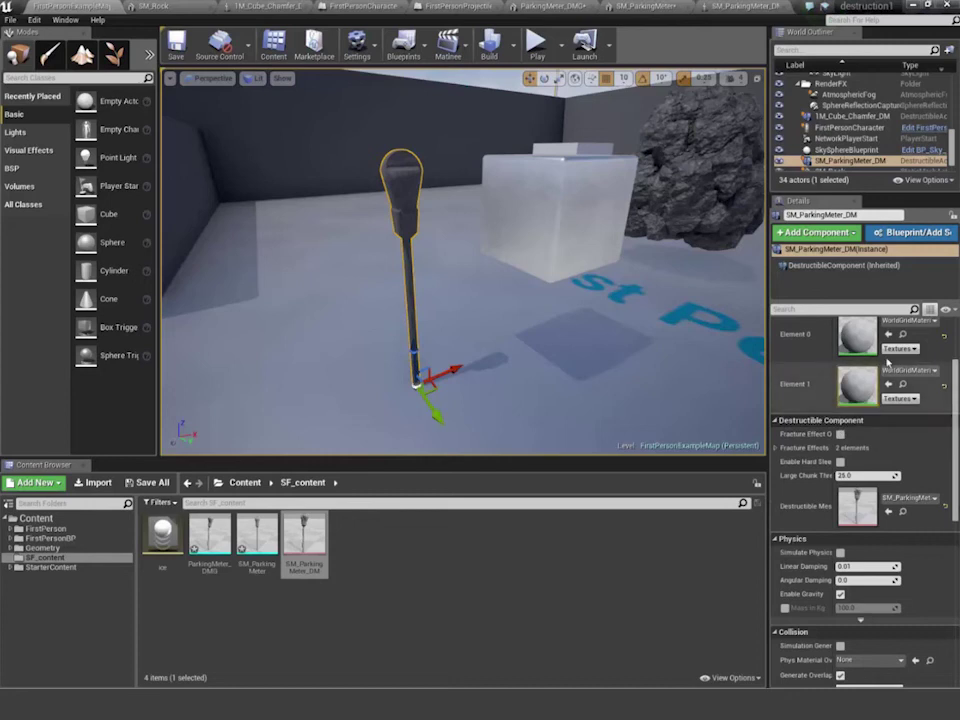
click(777, 448)
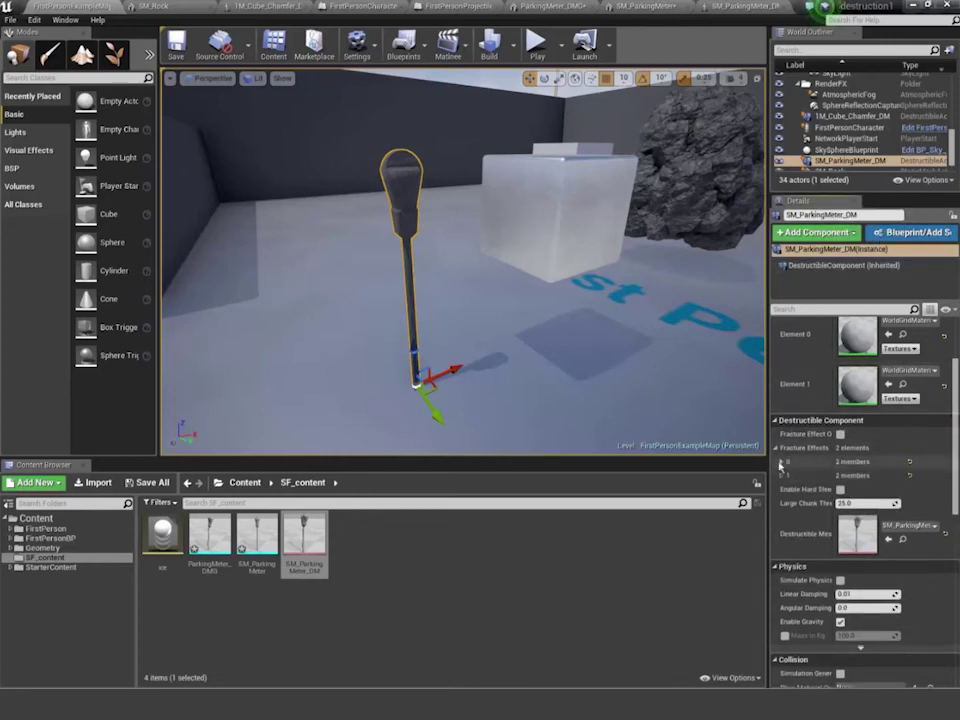
click(781, 463)
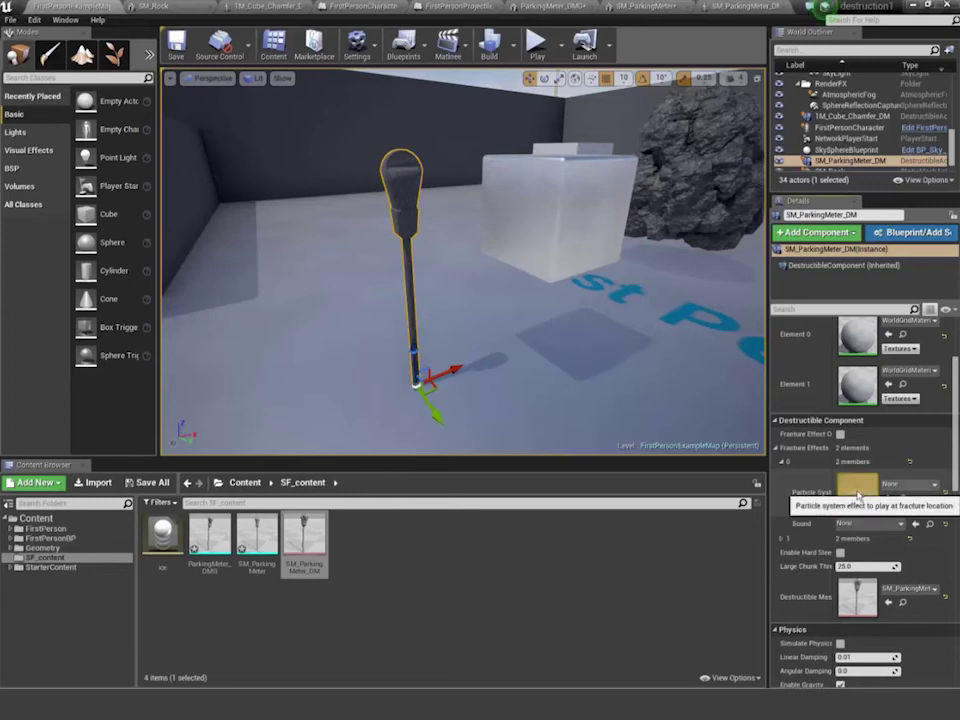
click(905, 484)
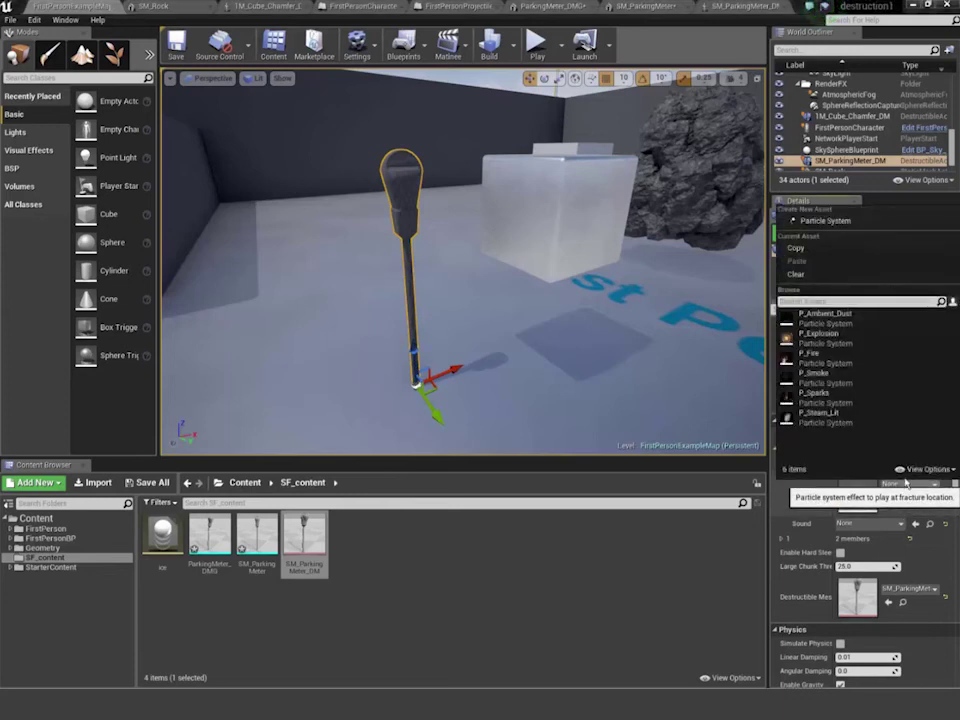
click(823, 338)
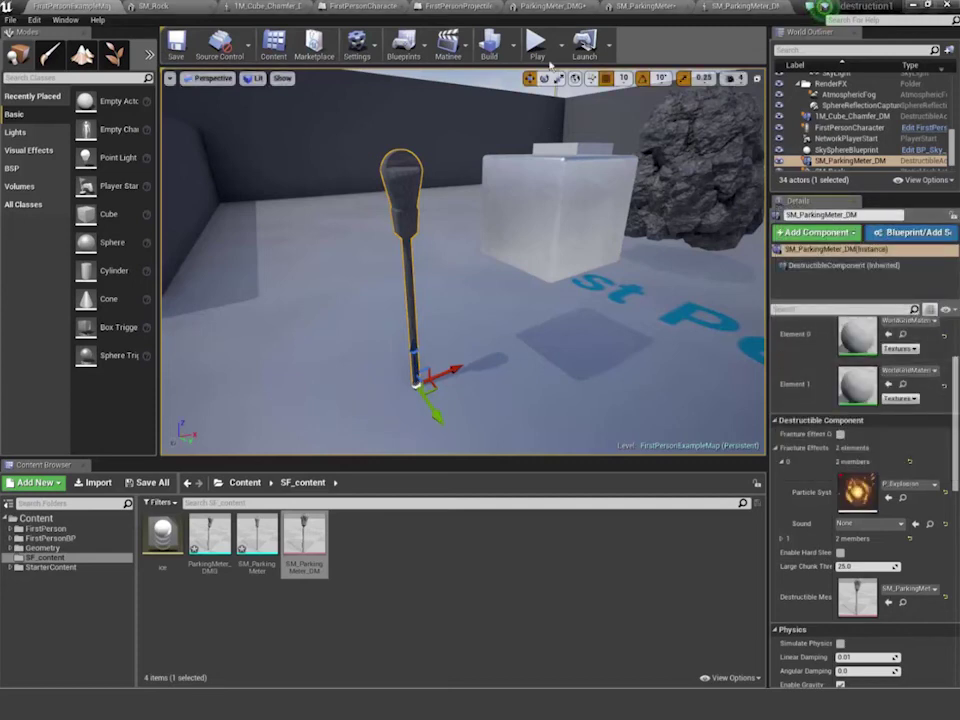
click(846, 530)
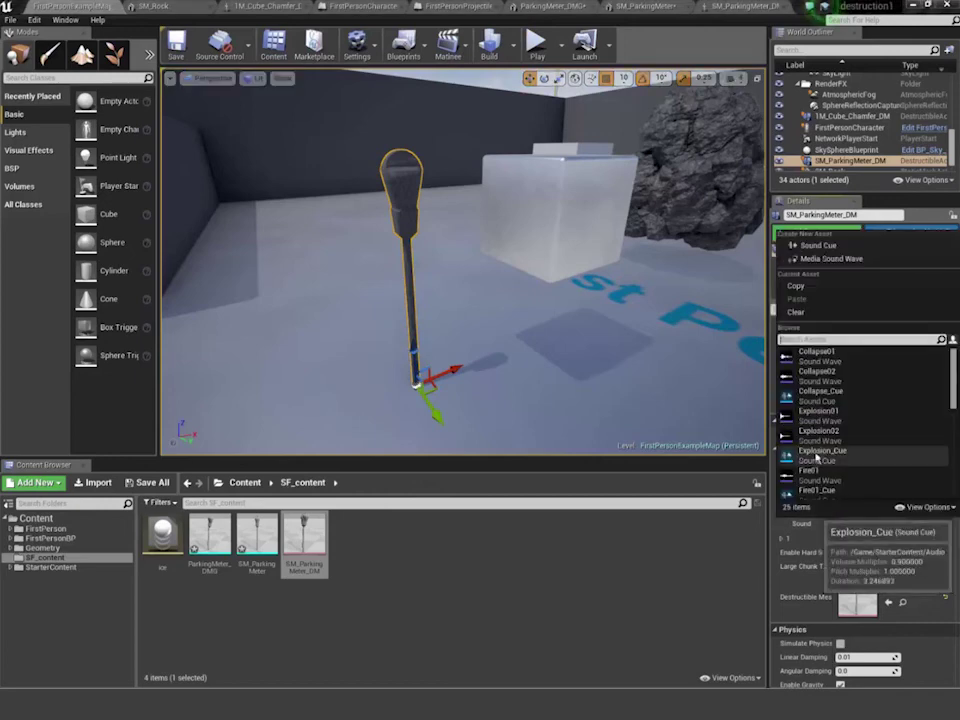
click(817, 455)
- Play-test the level by walking up to the parking meter to check its fracture effects, and end the session
click(536, 45)
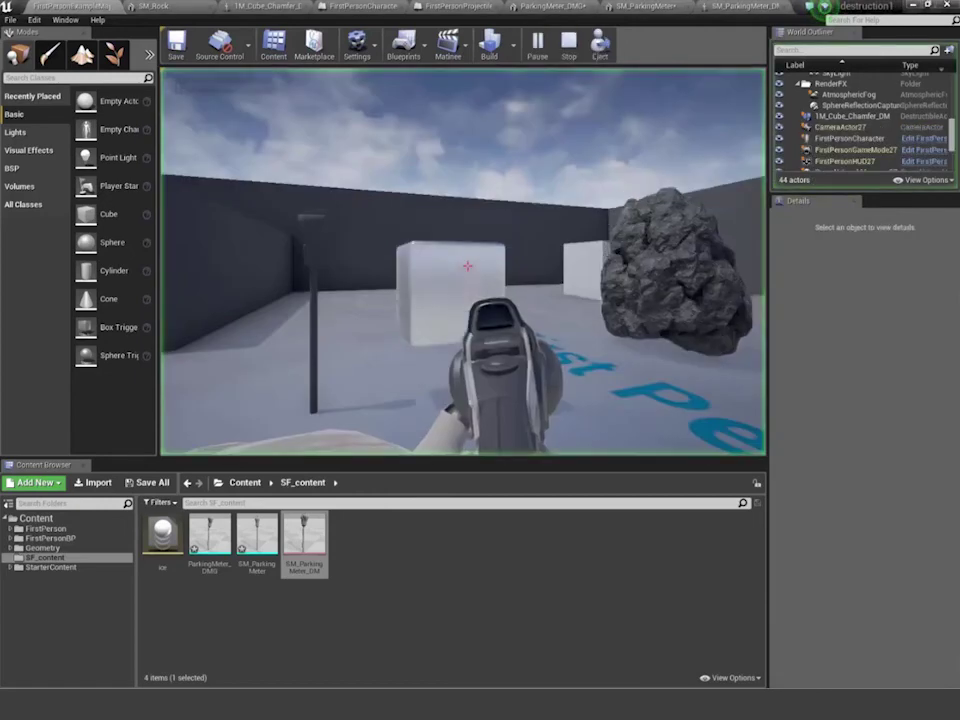
key(w)
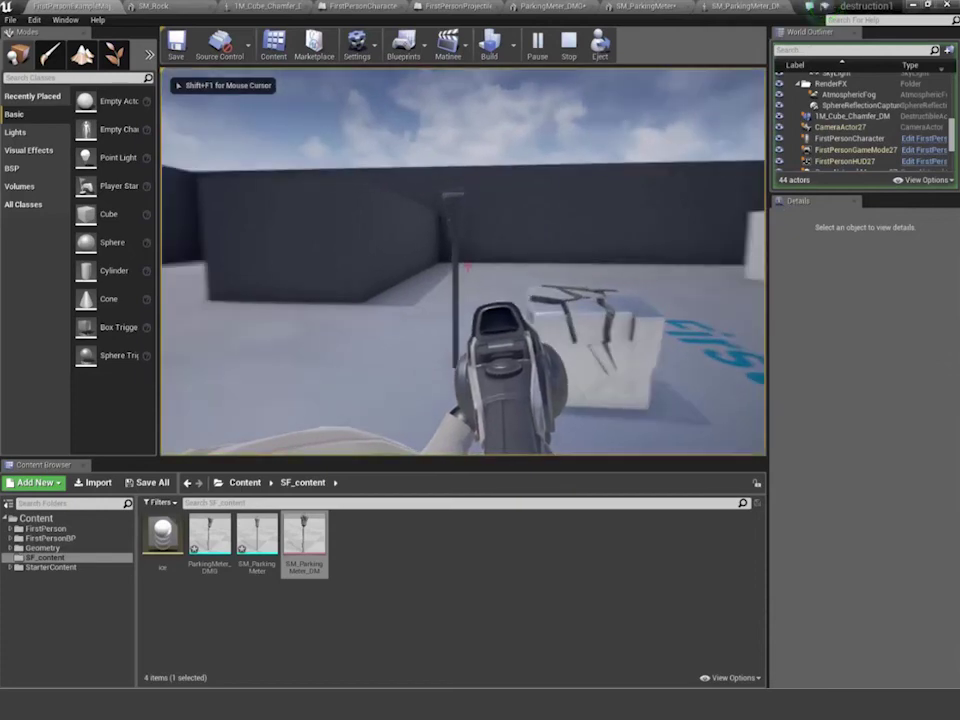
key(s)
key(s)
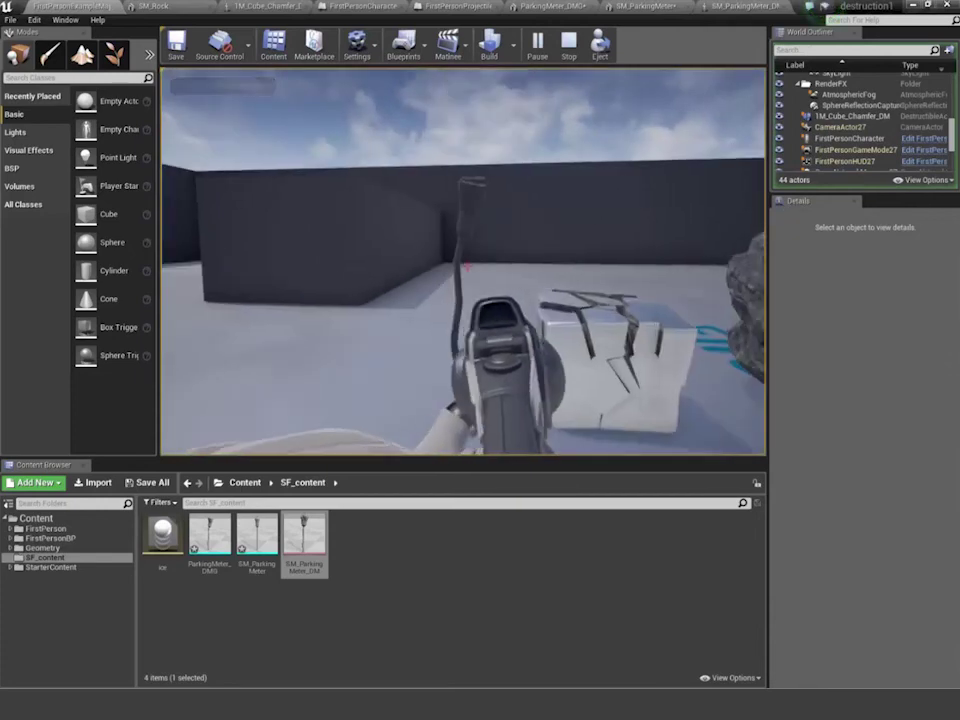
key(w)
key(s)
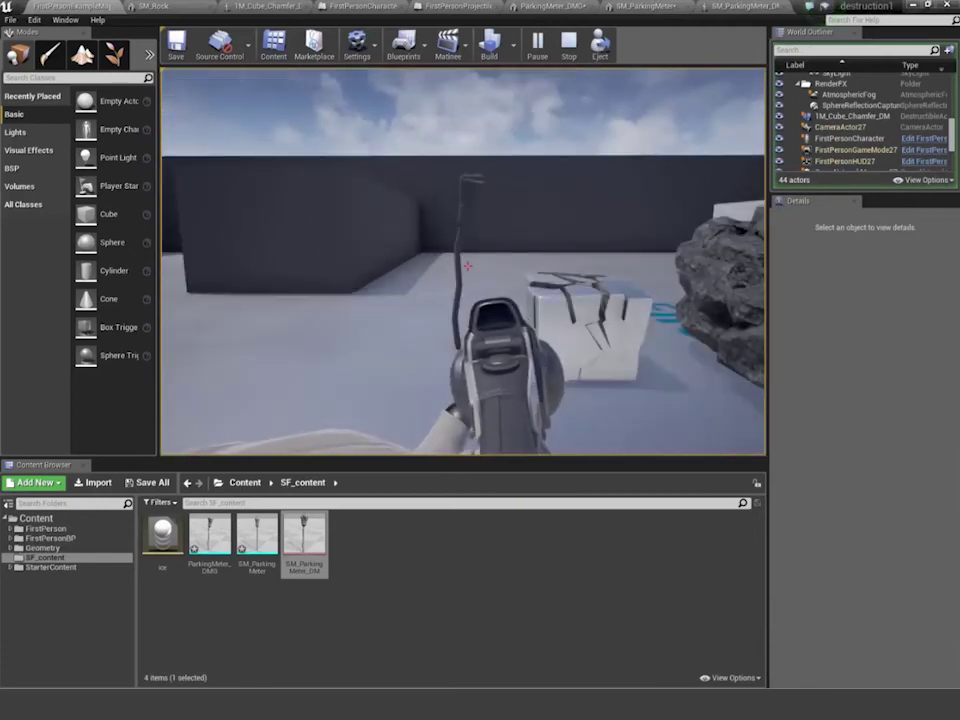
key(shift+F1)
key(Escape)
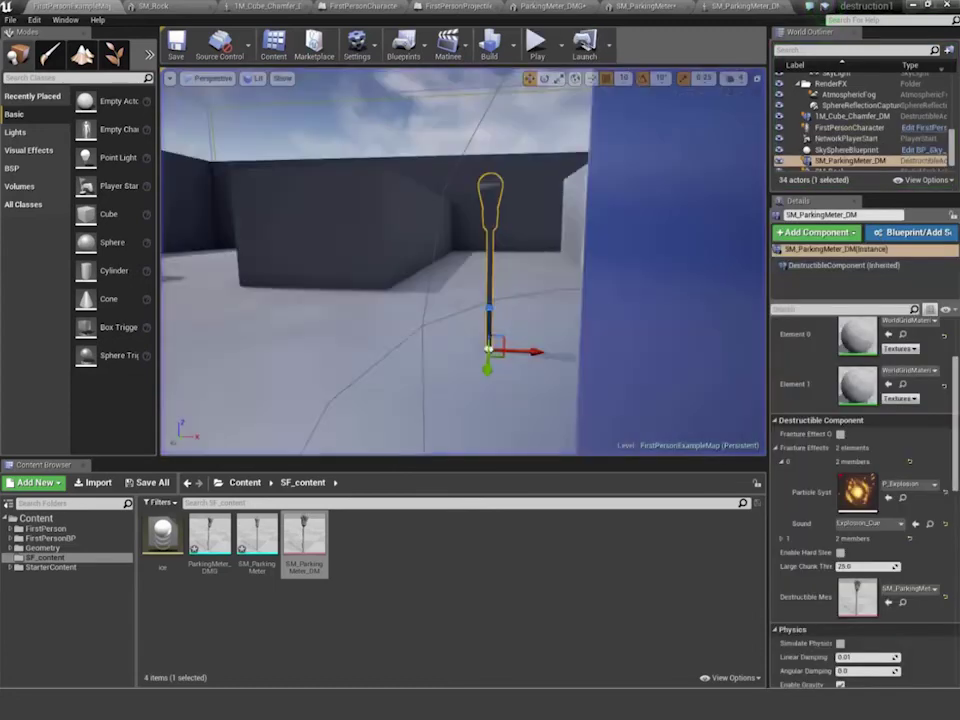
- Delete the placed SM_ParkingMeter_DM actor from the level
right_drag(592, 282, 192, 375)
key(f)
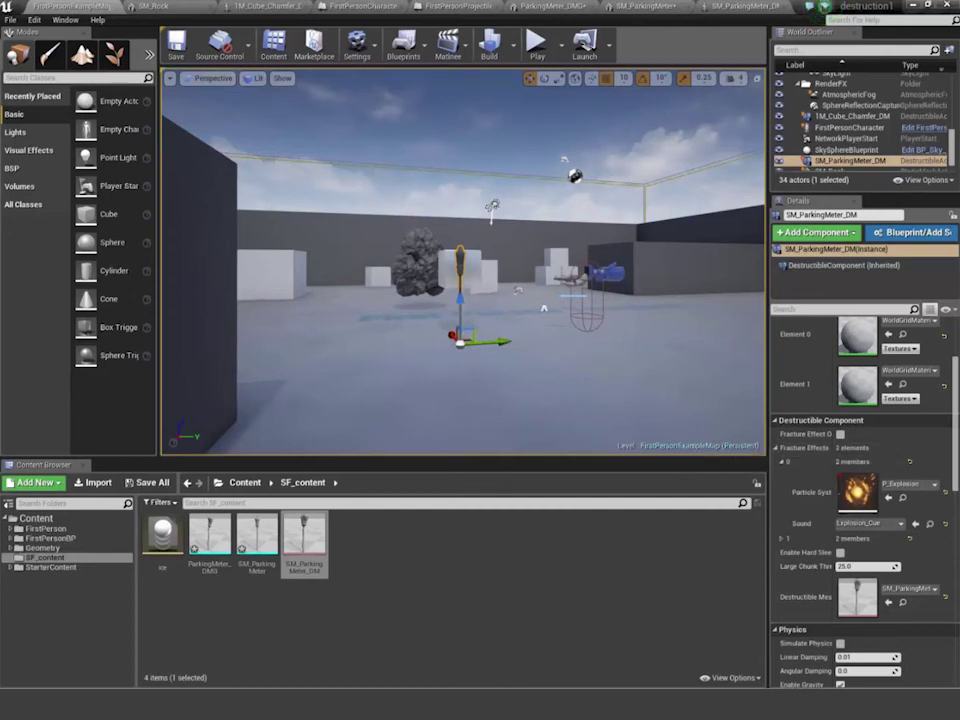
right_drag(463, 300, 416, 284)
key(Delete)
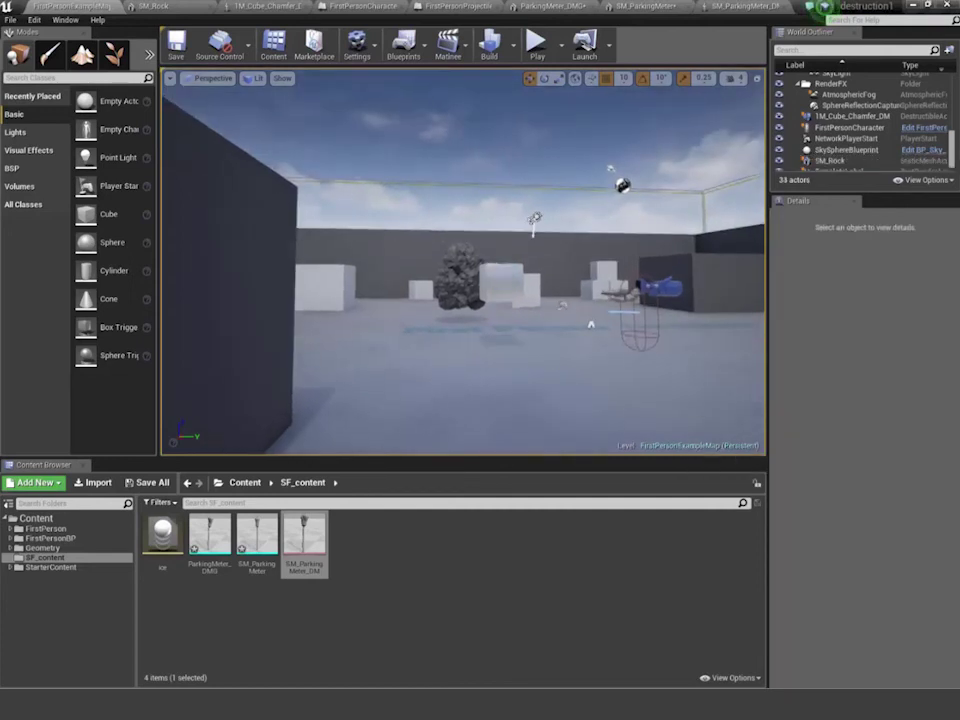
- Open the SM_ParkingMeter_DM asset, enlarge the destructible settings area and expand fracture effects 0 and 1
double_click(304, 524)
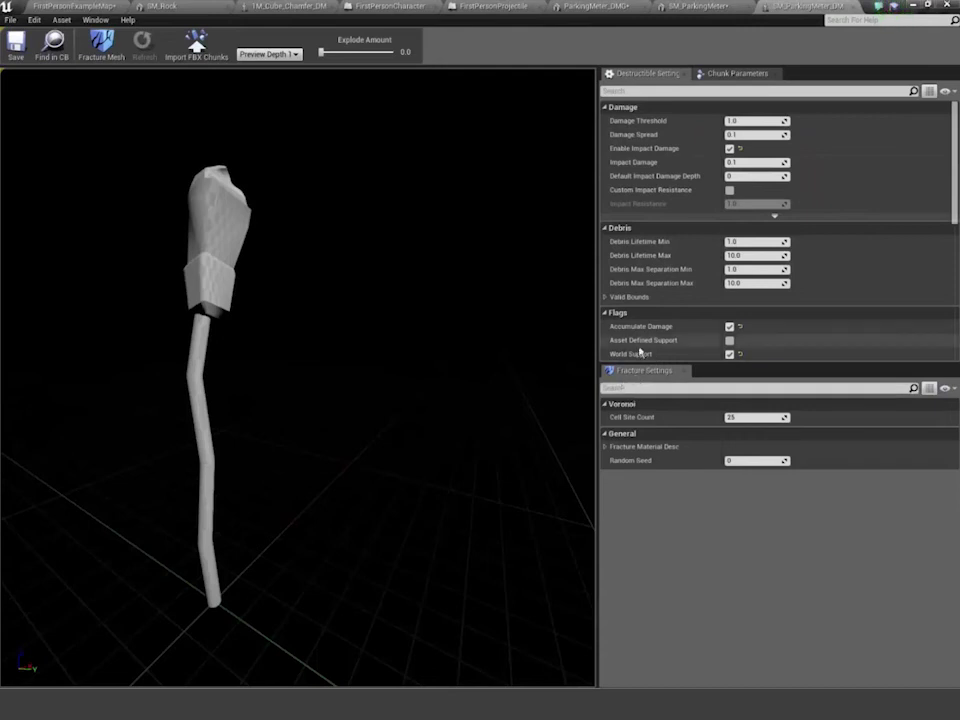
scroll(639, 350, down, 2)
scroll(639, 350, down, 2)
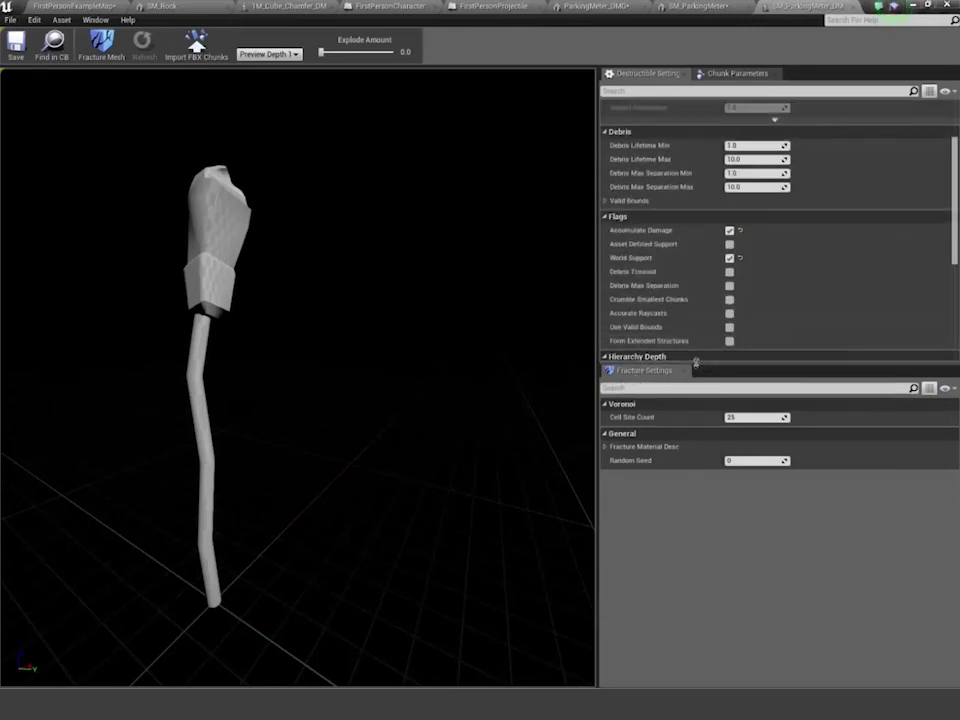
drag(697, 366, 680, 606)
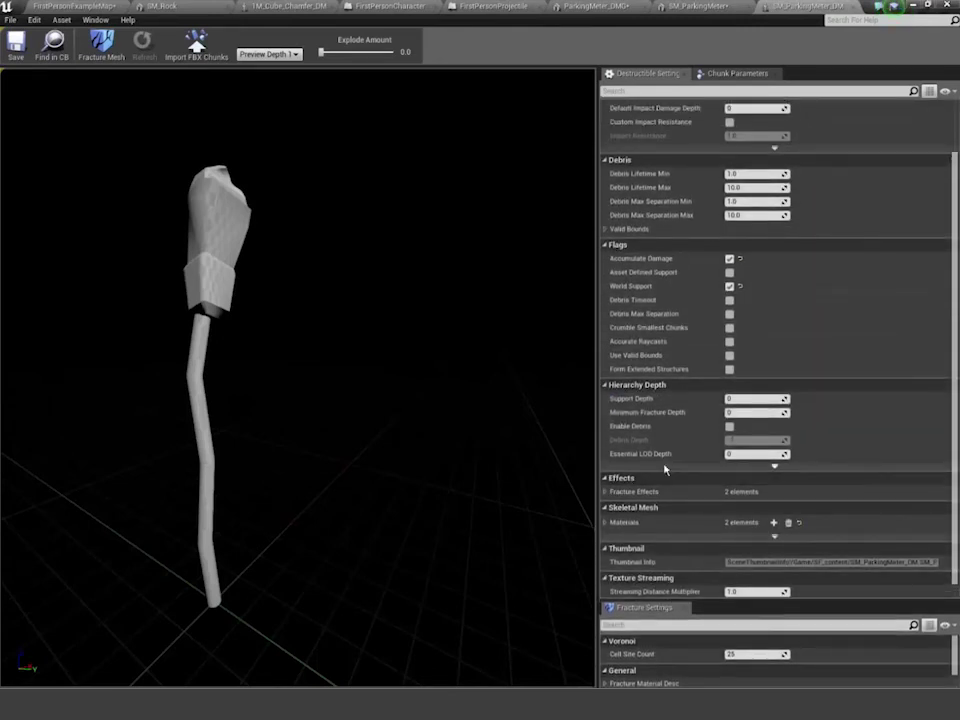
click(605, 489)
scroll(681, 465, down, 1)
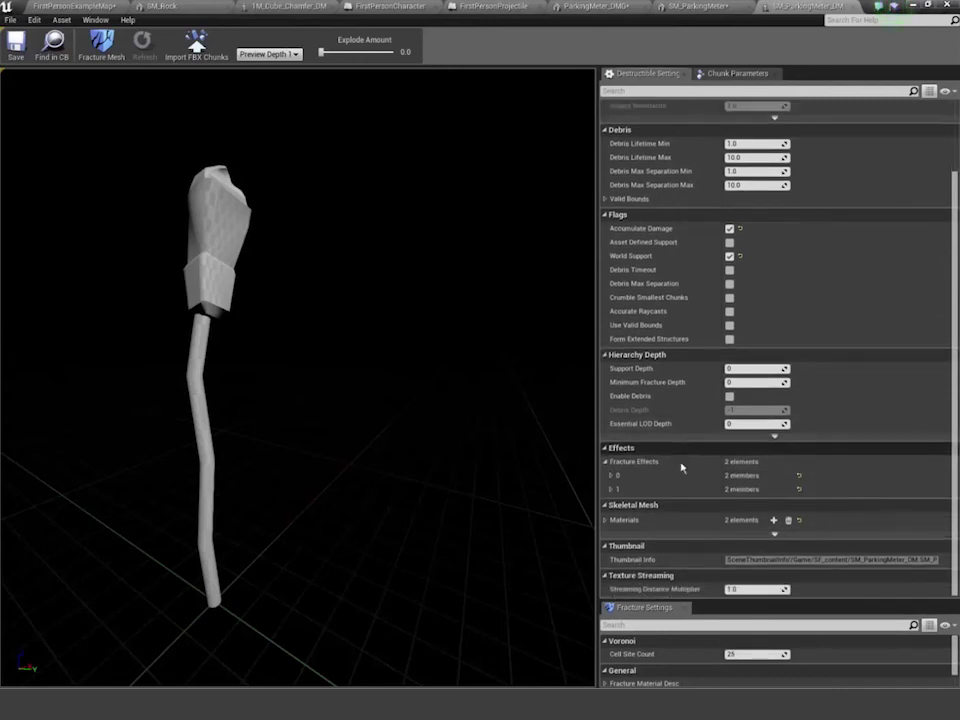
click(610, 489)
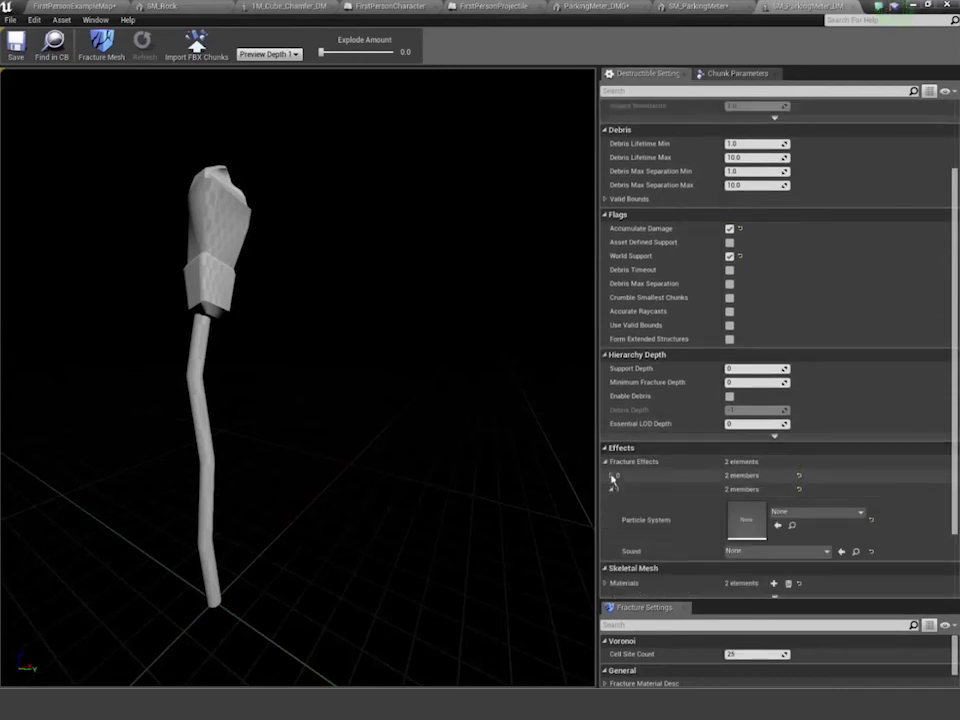
click(610, 475)
scroll(712, 470, down, 5)
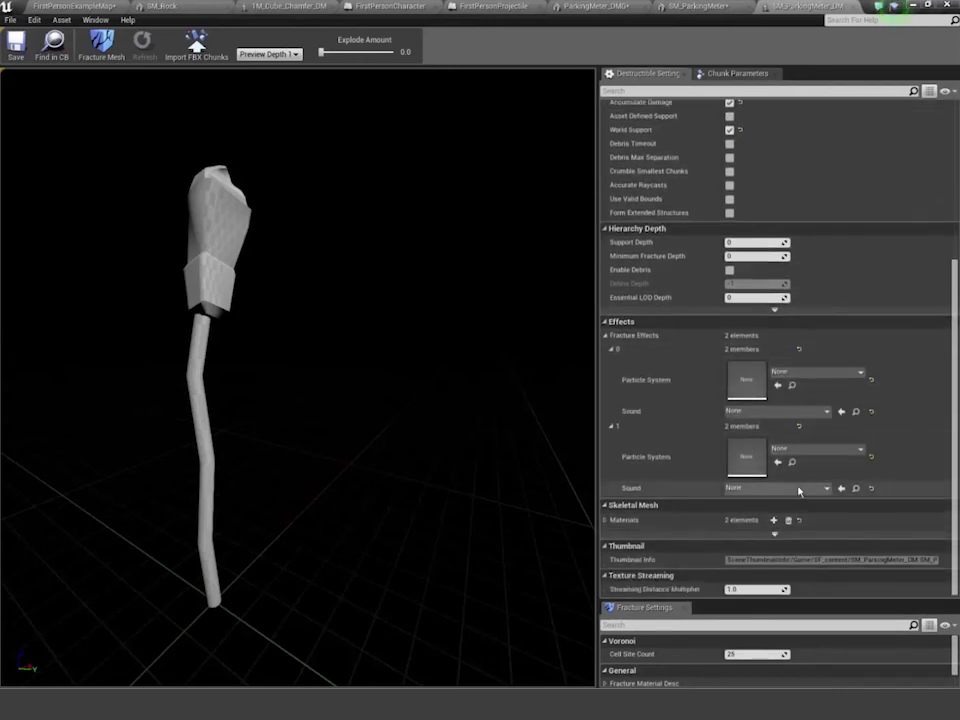
- Set the particle system to P_Explosion for fracture effect 0 and P_Fire for fracture effect 1, and save the asset
click(810, 372)
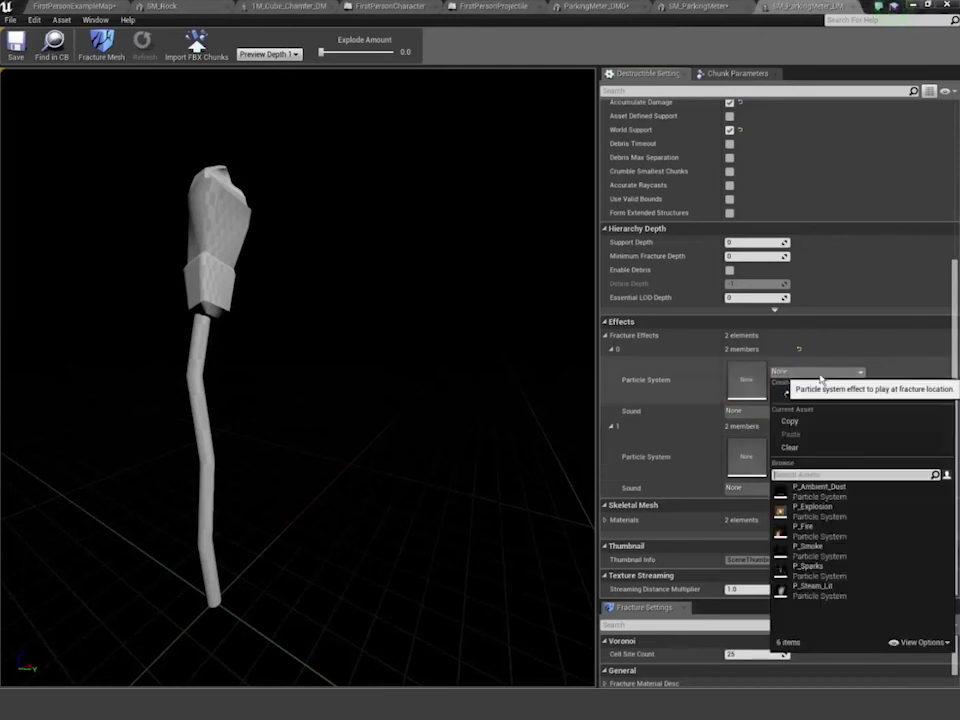
click(798, 511)
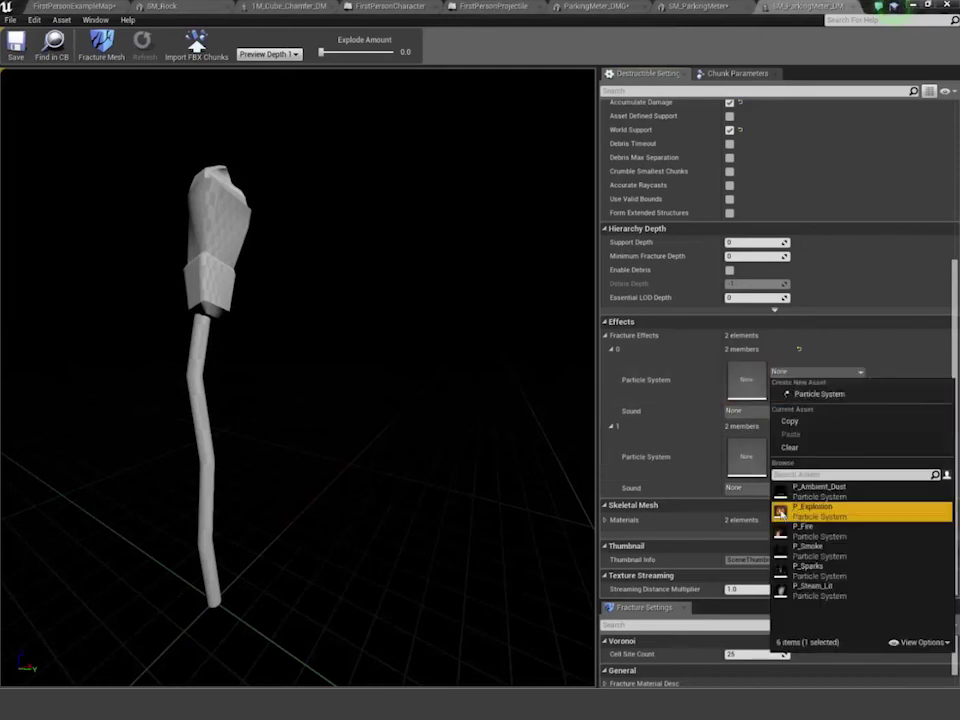
click(781, 513)
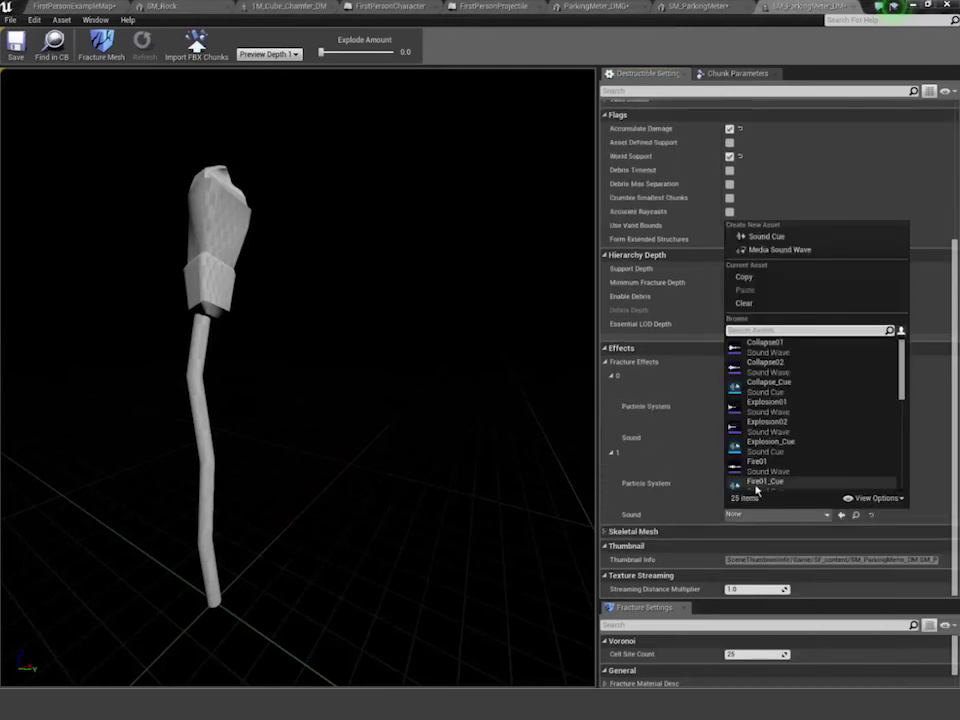
click(651, 415)
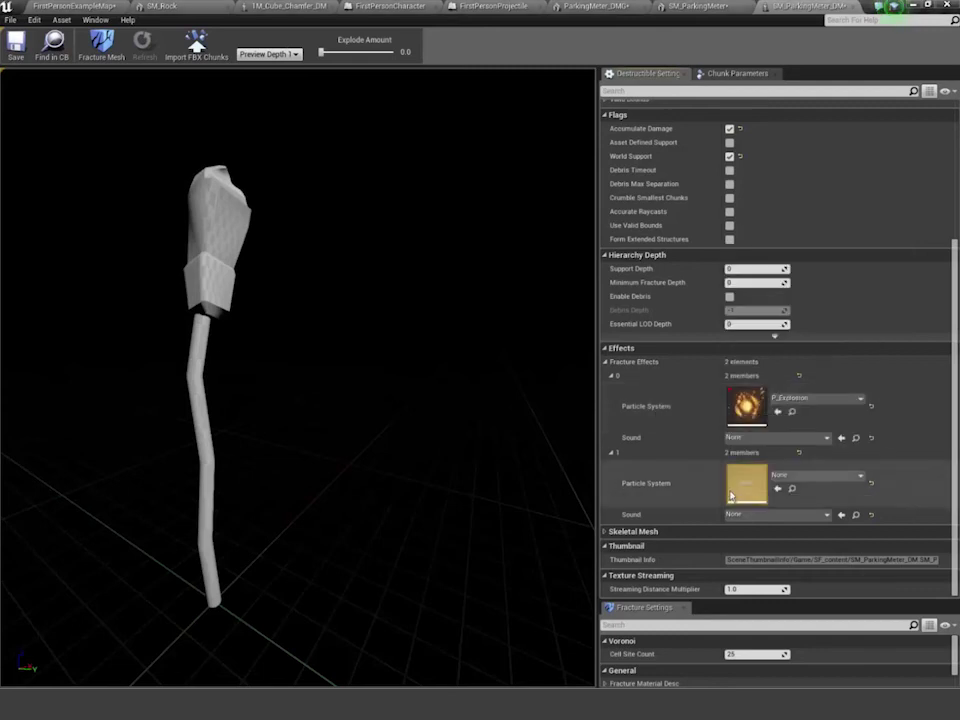
click(808, 474)
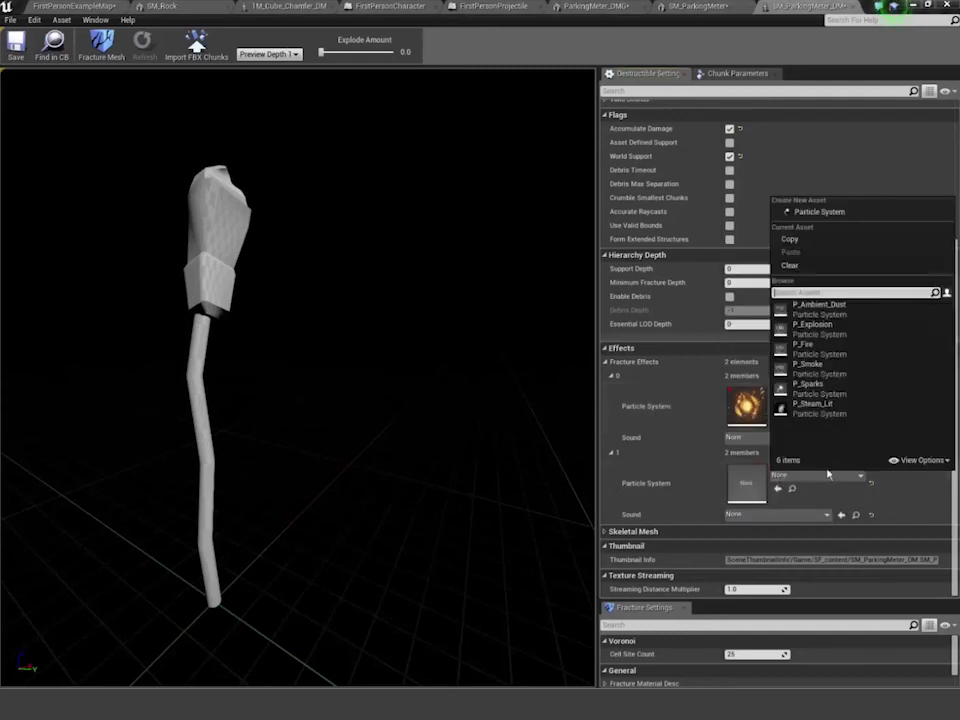
click(783, 347)
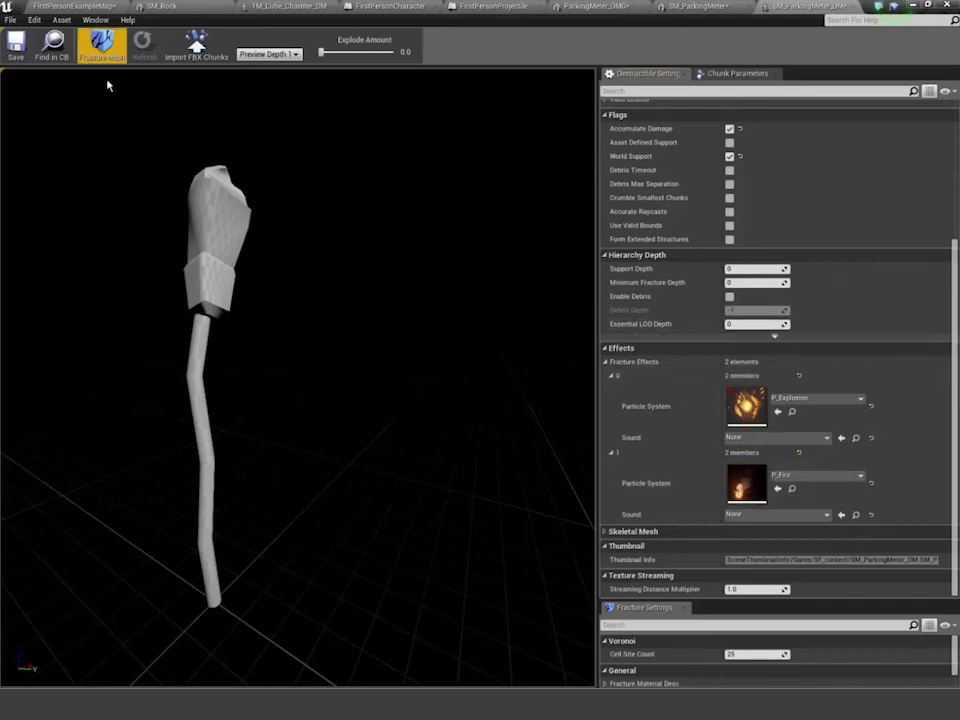
click(15, 45)
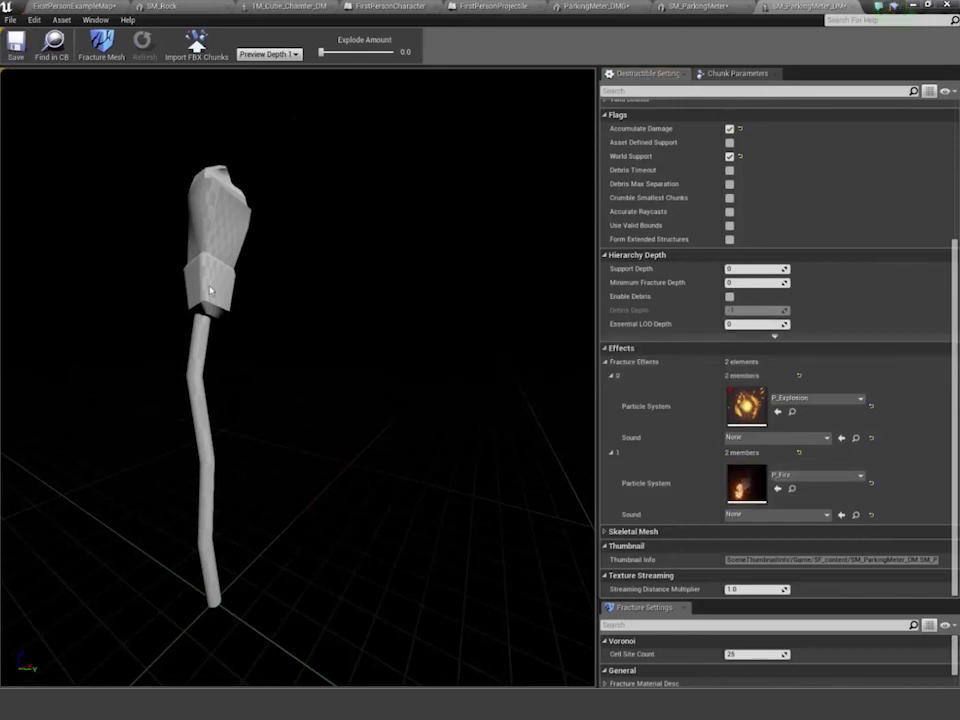
- Return to FirstPersonExampleMap and place three SM_ParkingMeter_DM instances in a row on the floor
click(47, 6)
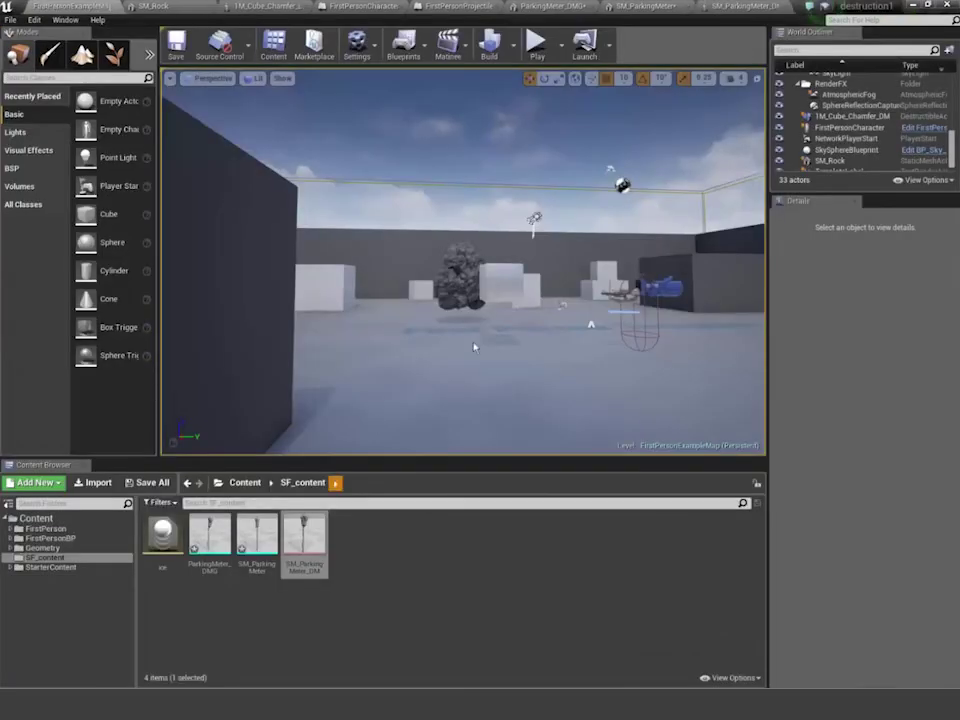
drag(305, 545, 455, 366)
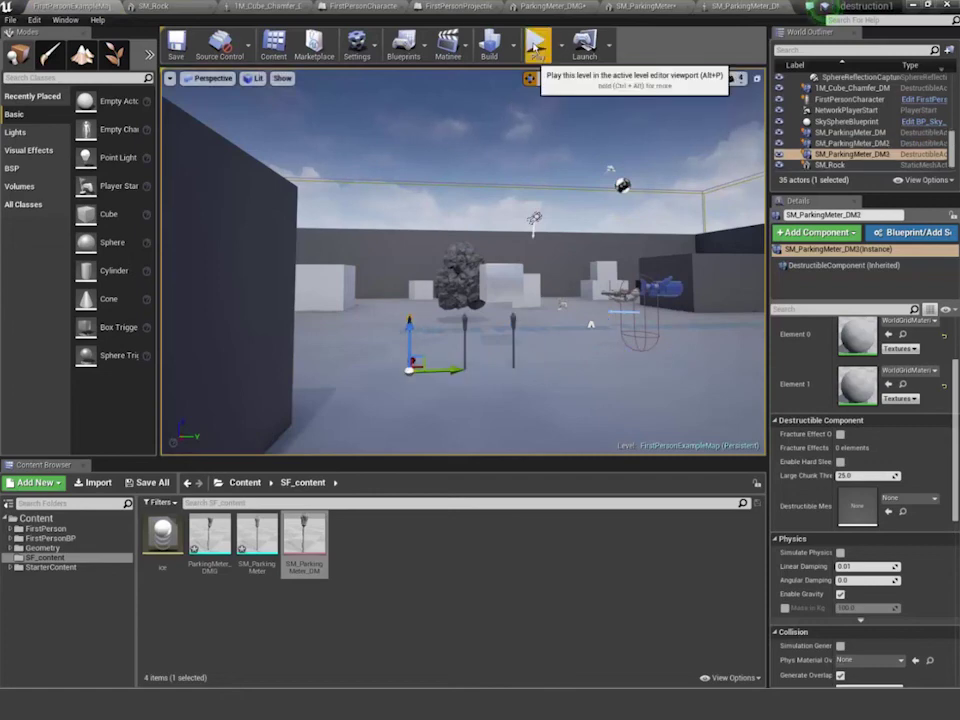
- Play-test the level by walking around the three parking meters and shooting at them to check their explosion and fire effects
click(537, 42)
click(468, 266)
key(w)
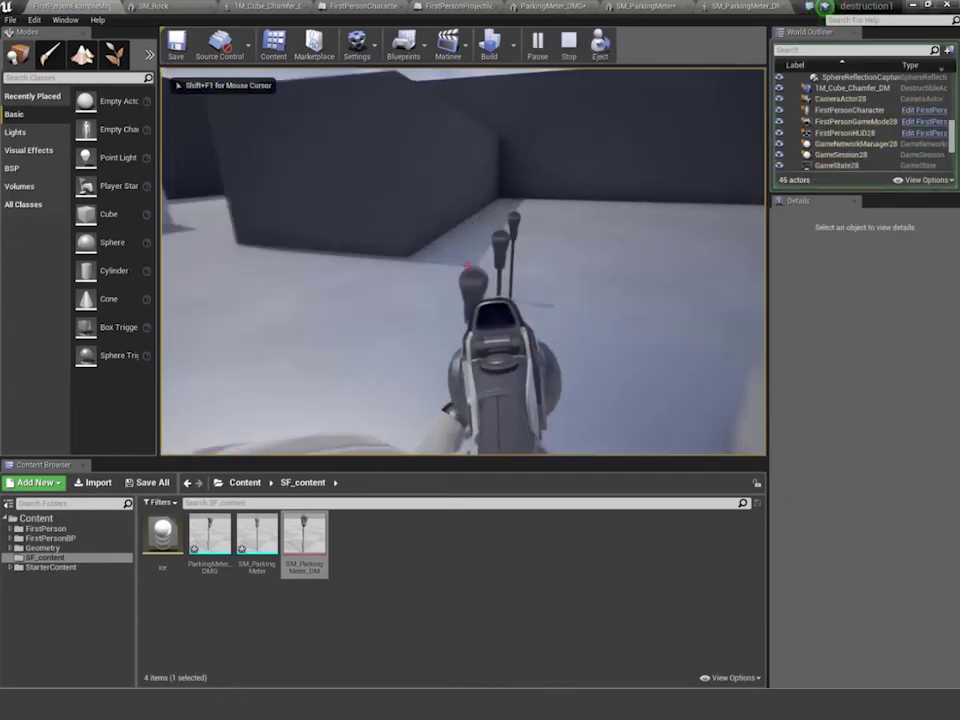
click(468, 266)
click(467, 266)
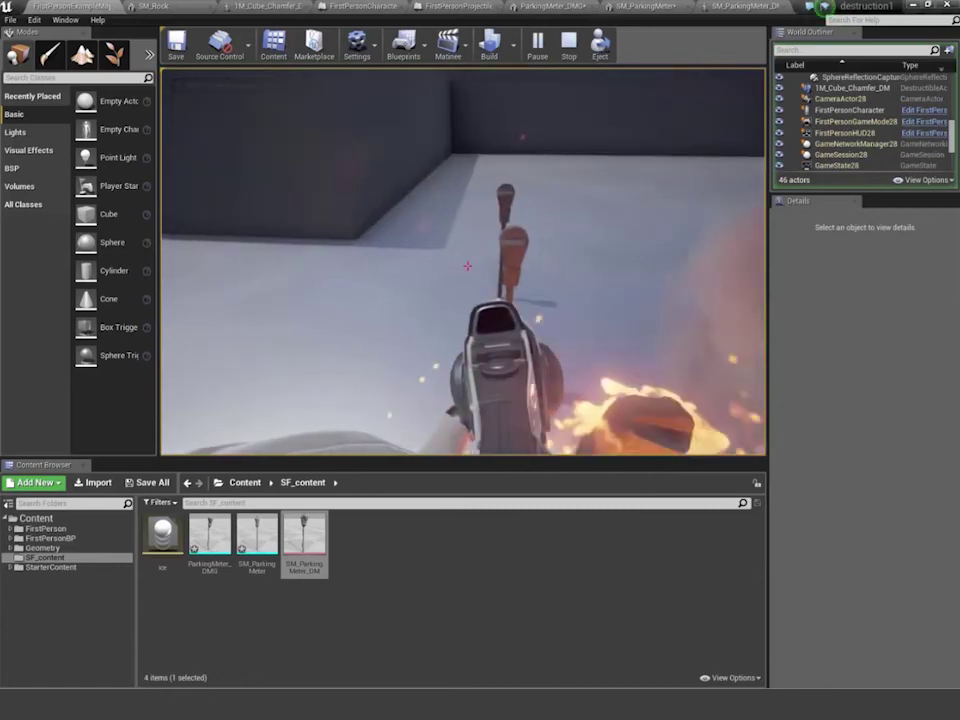
key(s)
click(467, 266)
click(468, 266)
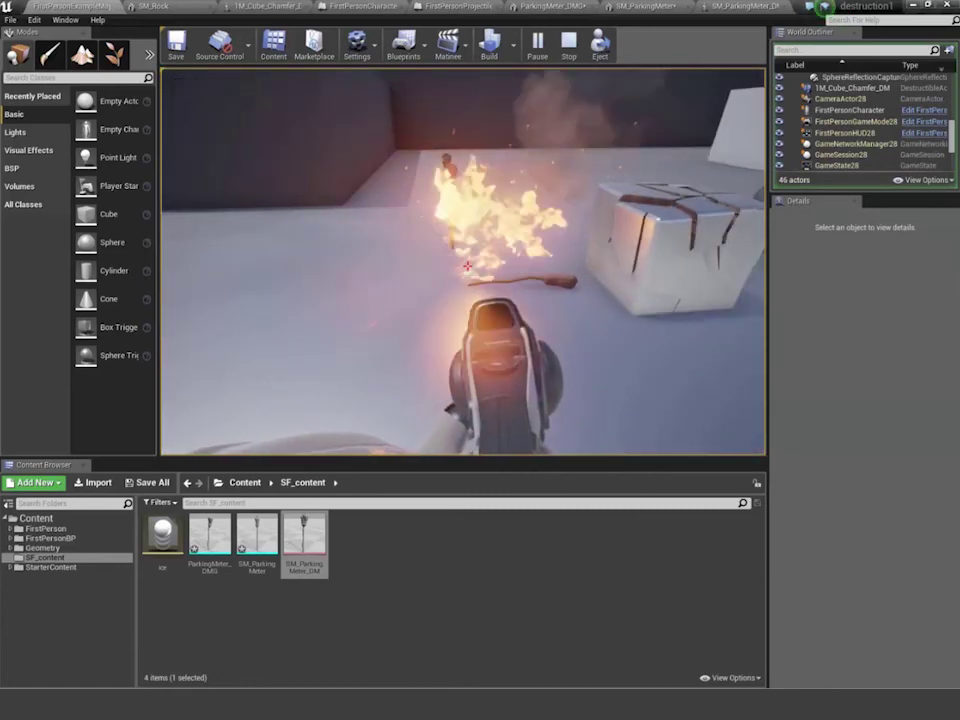
key(w)
click(467, 266)
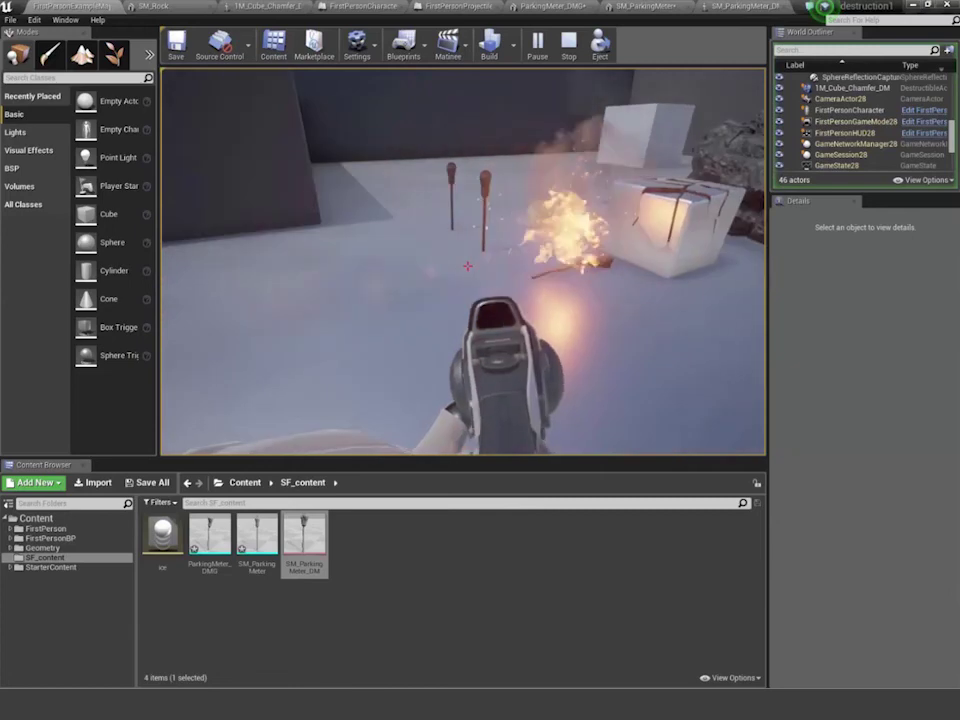
click(467, 266)
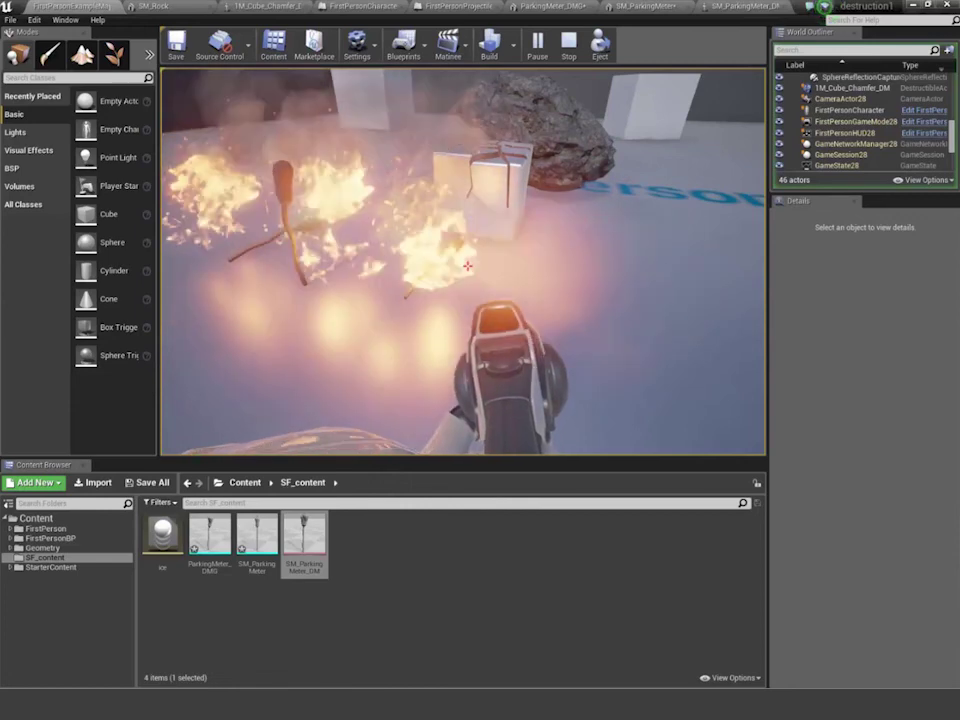
- End the play-test and view the three parking meters beside the cube and rock from a lower angle
key(Escape)
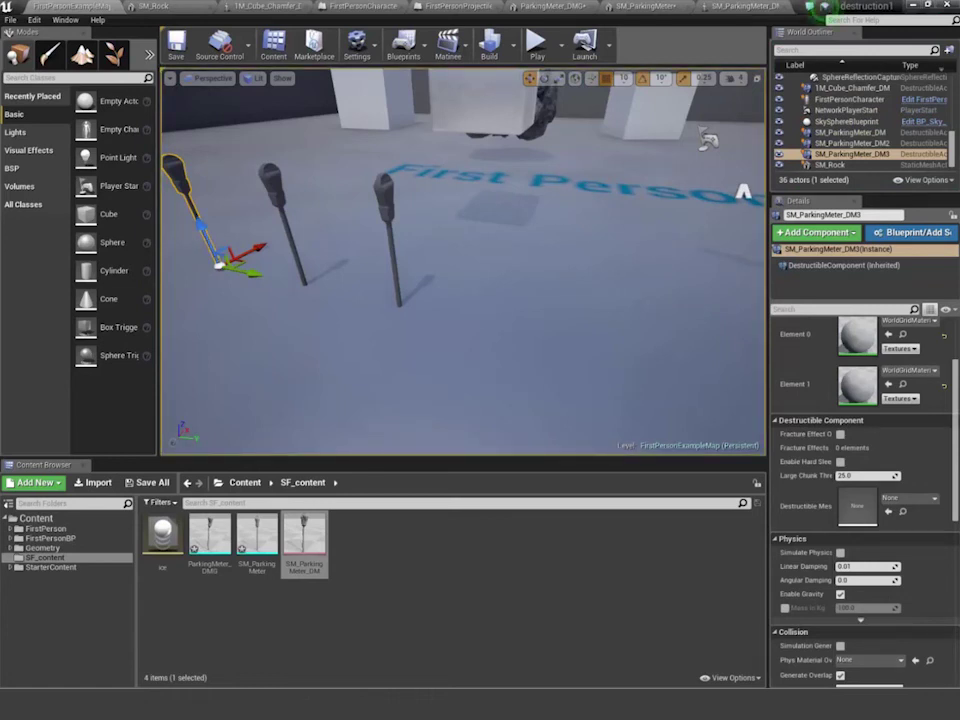
right_drag(652, 353, 550, 227)
right_drag(615, 312, 620, 340)
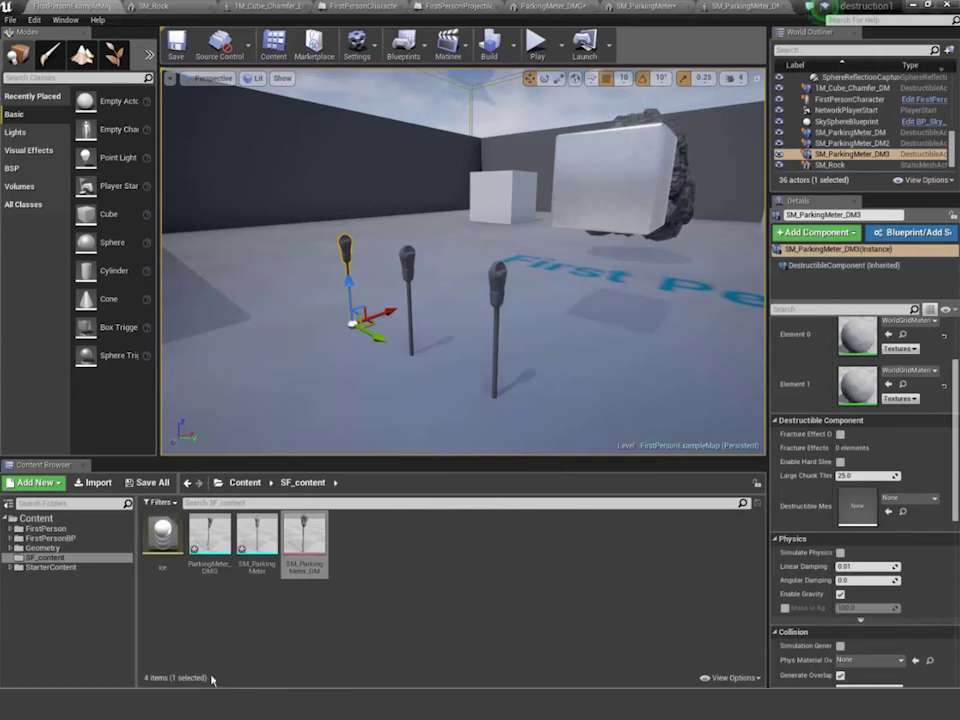
- Switch to Maya and view the fractured column in the RBD_Column_AnimImpact01 scene
mouse_move(150, 706)
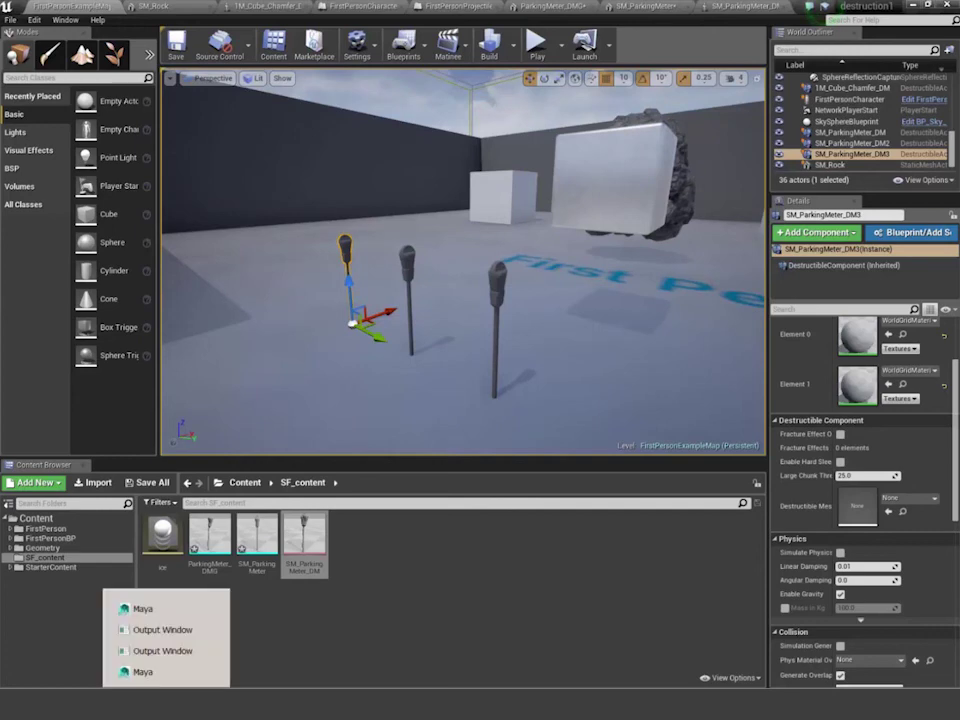
click(147, 615)
alt+right_drag(536, 336, 536, 410)
alt+drag(536, 410, 603, 377)
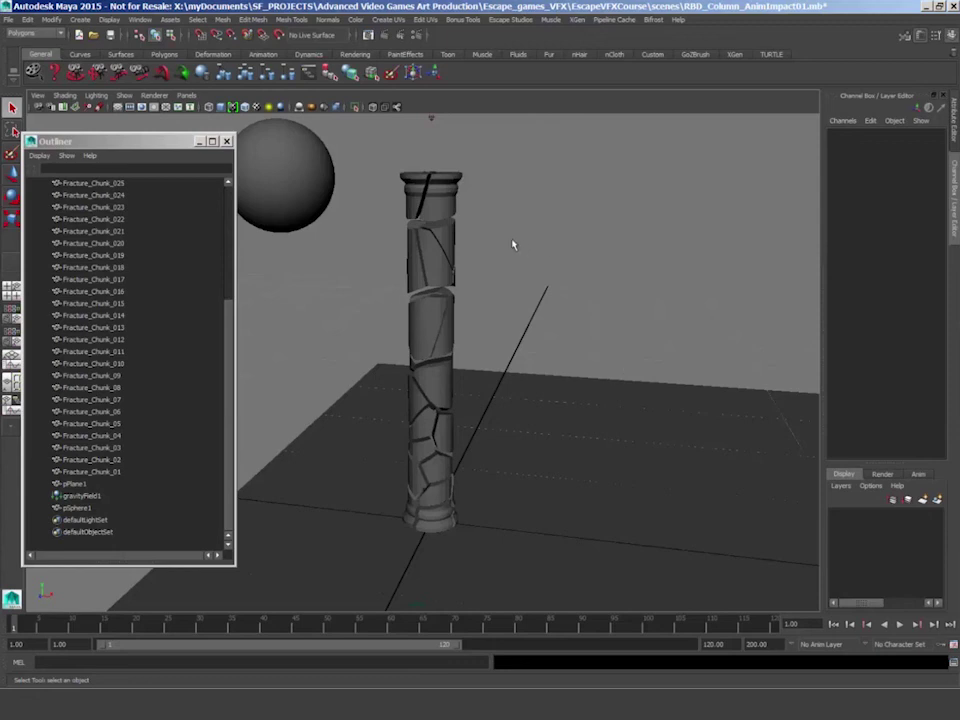
- Inspect the column's individual fracture pieces by selecting Fracture_Chunk_025, Fracture_Chunk_020 and Fracture_Chunk_017 in turn
click(453, 235)
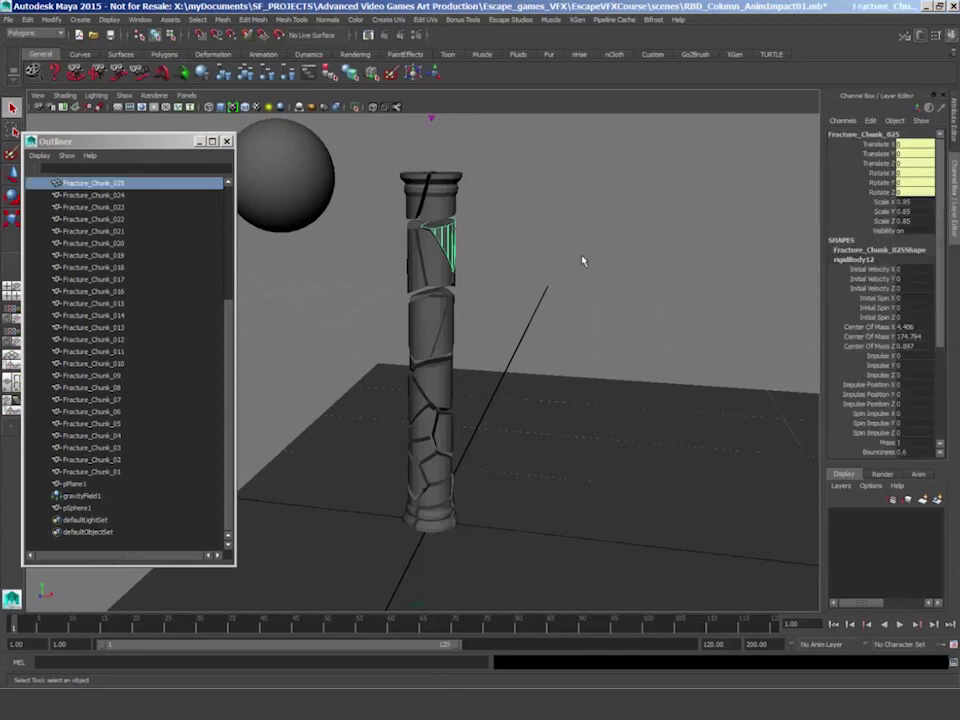
mouse_move(501, 245)
alt+mouse_down()
mouse_move(534, 246)
mouse_move(525, 225)
mouse_move(449, 249)
mouse_move(497, 232)
alt+mouse_up()
alt+right_drag(497, 232, 684, 242)
alt+middle_drag(684, 242, 702, 288)
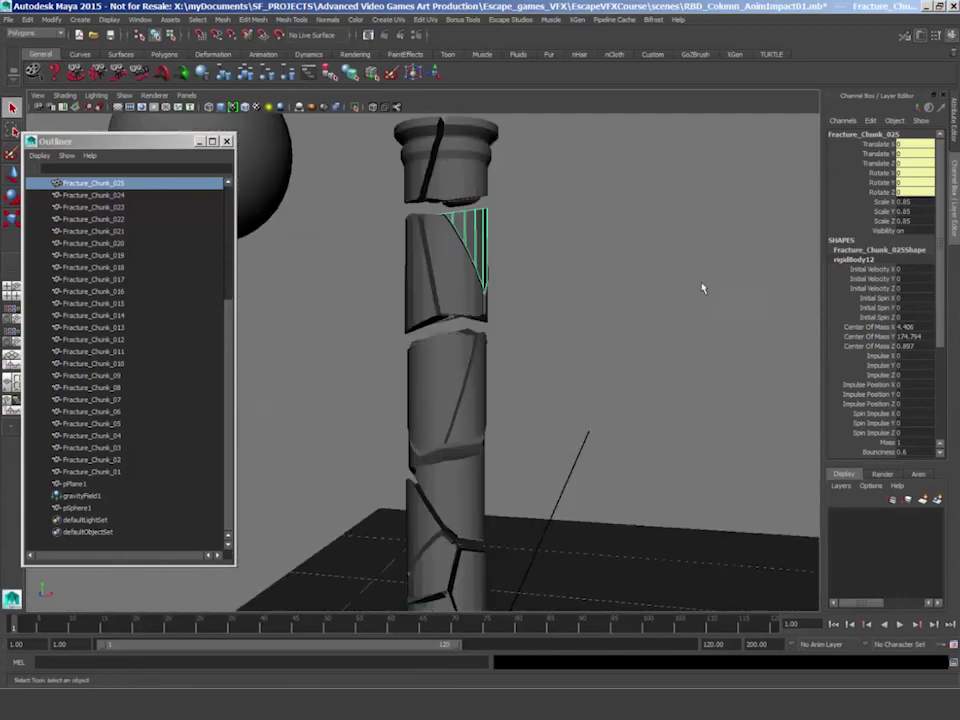
click(437, 251)
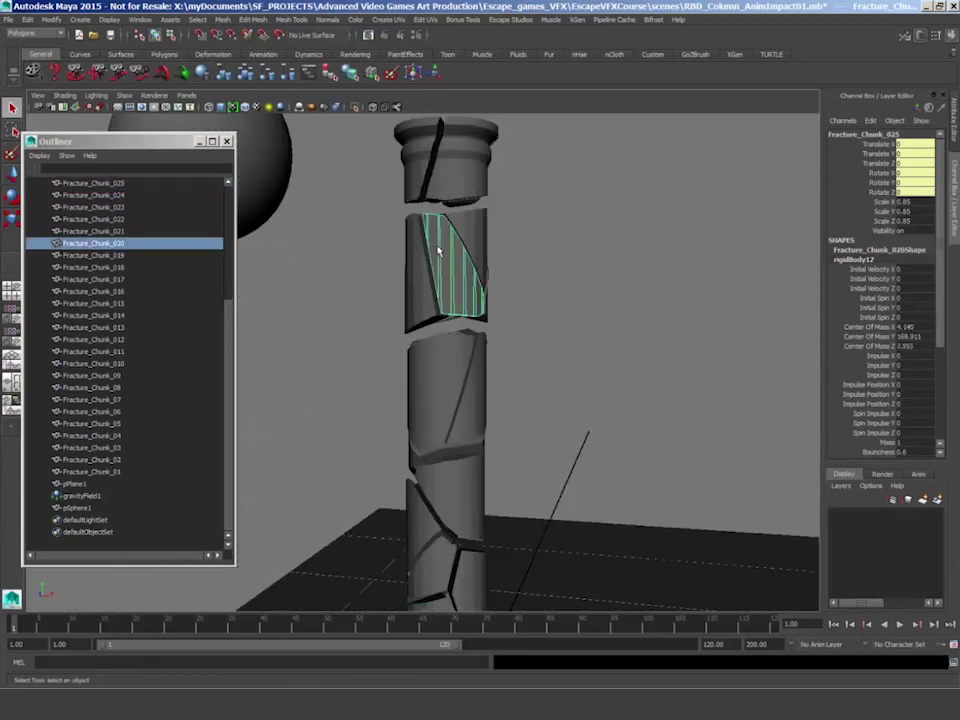
click(92, 279)
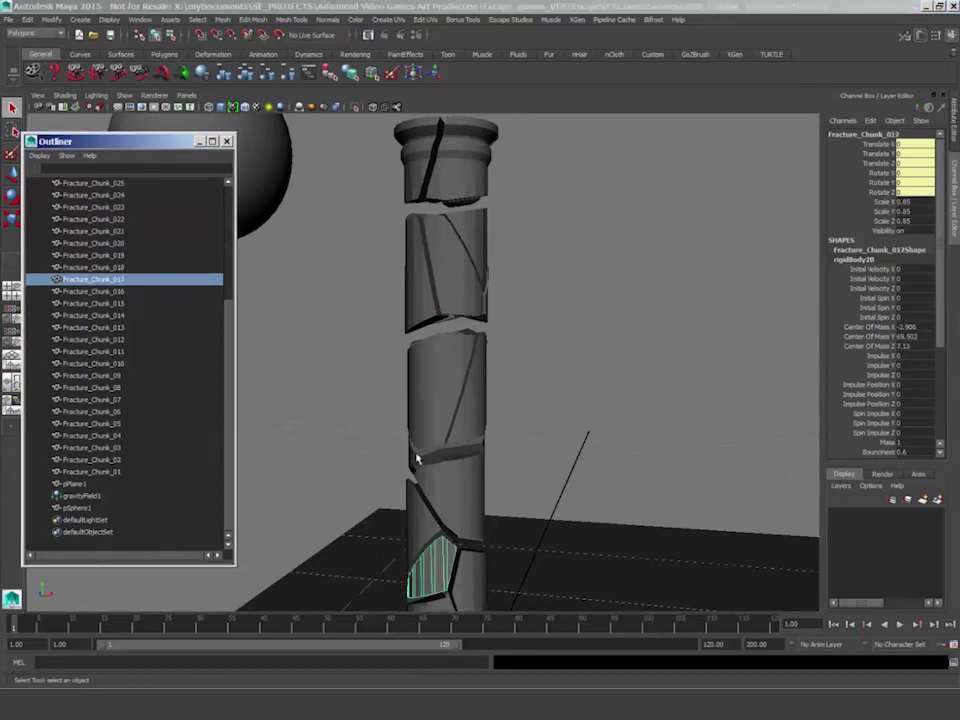
alt+drag(617, 469, 560, 460)
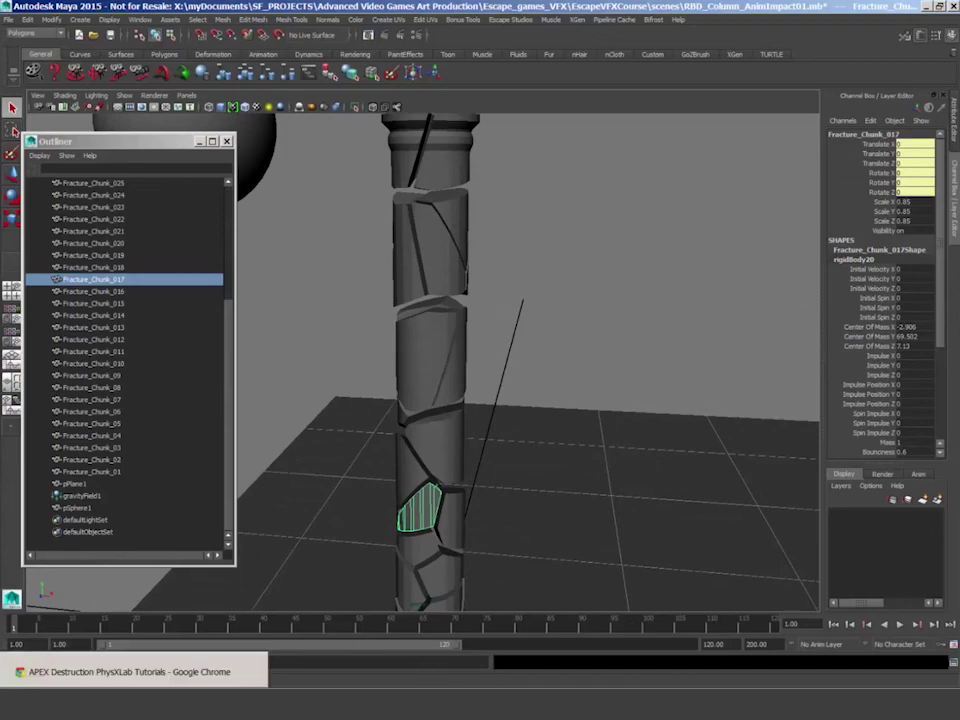
- Switch to Chrome and look over the APEX Destruction tutorials page and the opening posts of the Various VFX Presentations and Papers thread
click(130, 672)
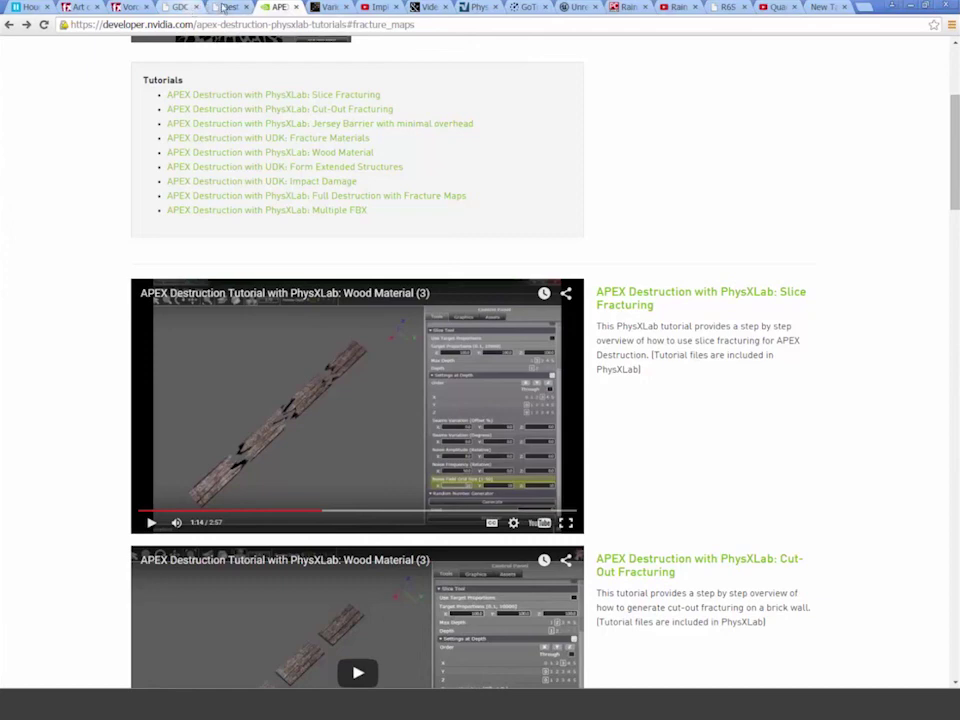
click(325, 7)
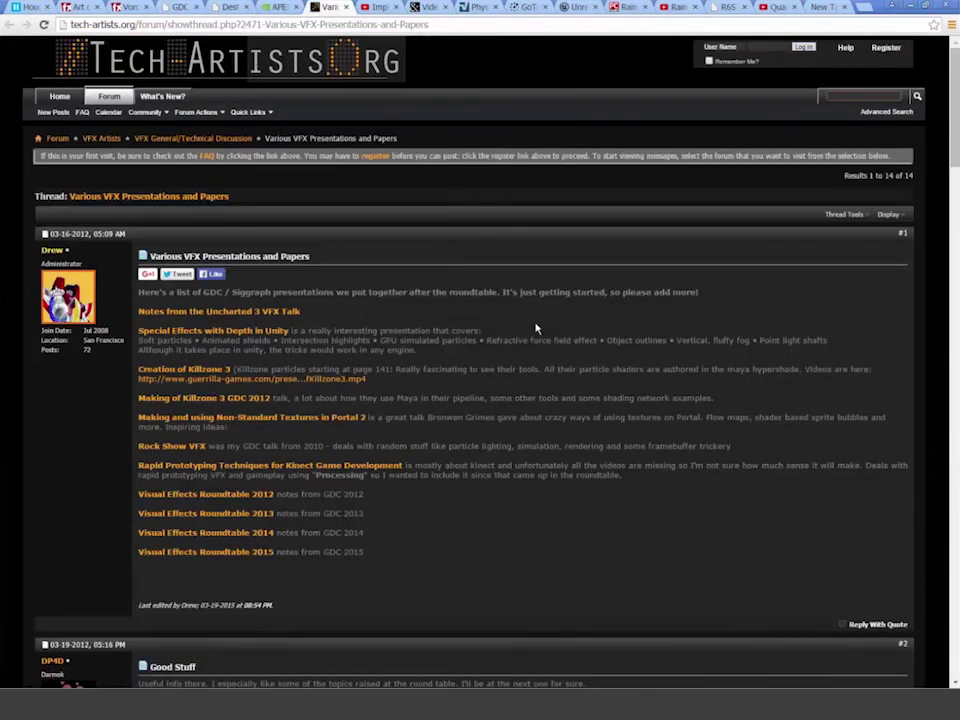
scroll(540, 325, down, 3)
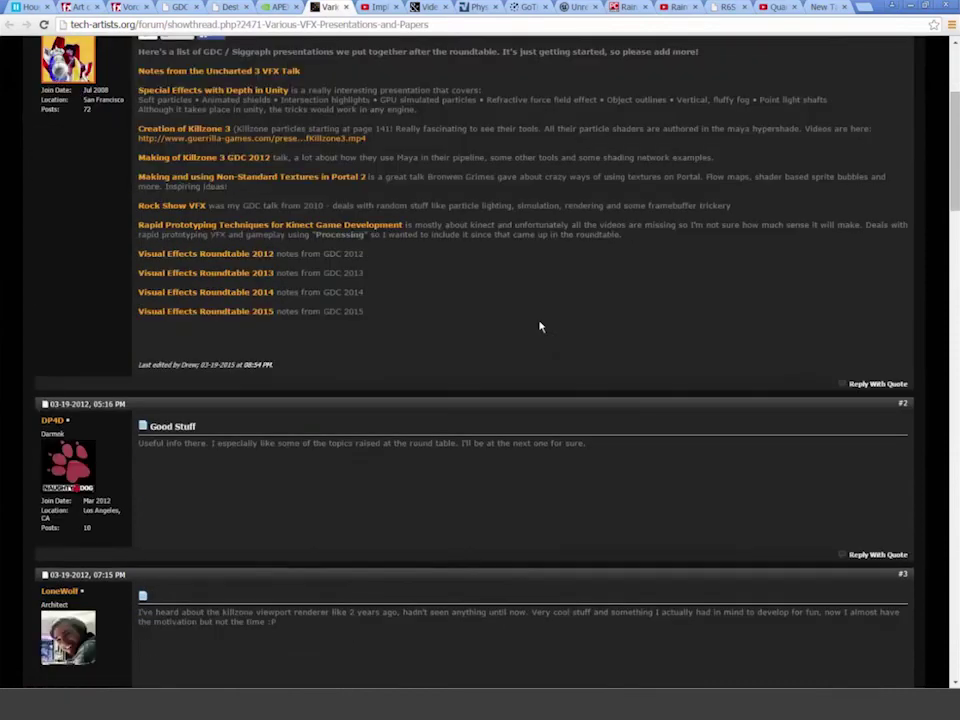
scroll(432, 268, up, 3)
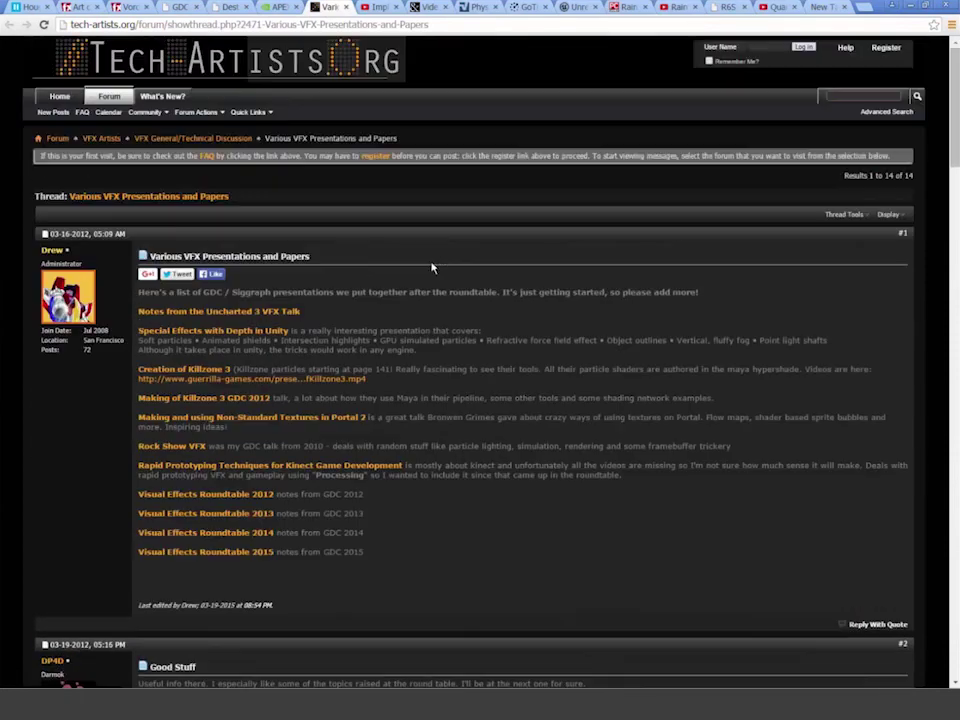
- Look at the PhysX Fracture Maps thread and RayFire tutorials page, and read further down the VFX presentations thread to its publication links
click(473, 7)
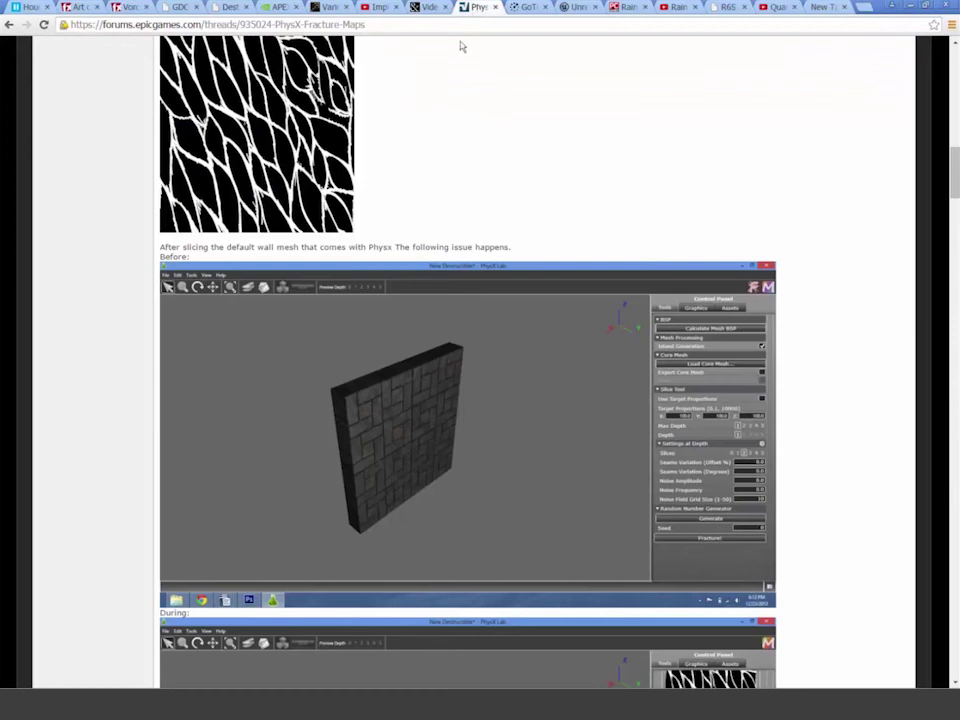
click(432, 7)
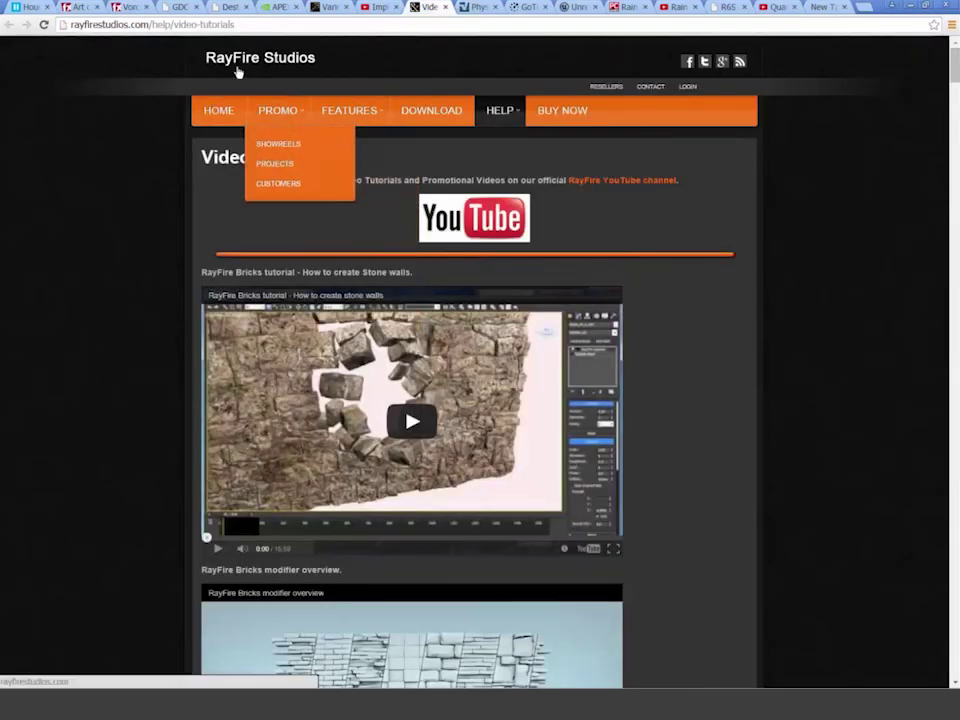
click(329, 7)
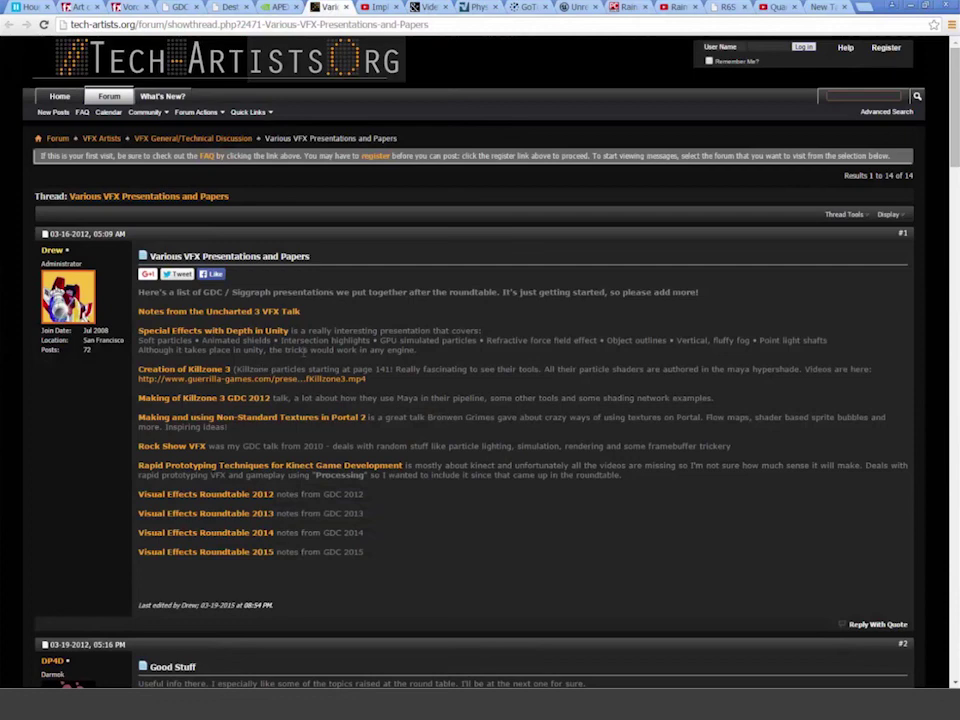
scroll(312, 367, down, 1)
scroll(312, 367, down, 12)
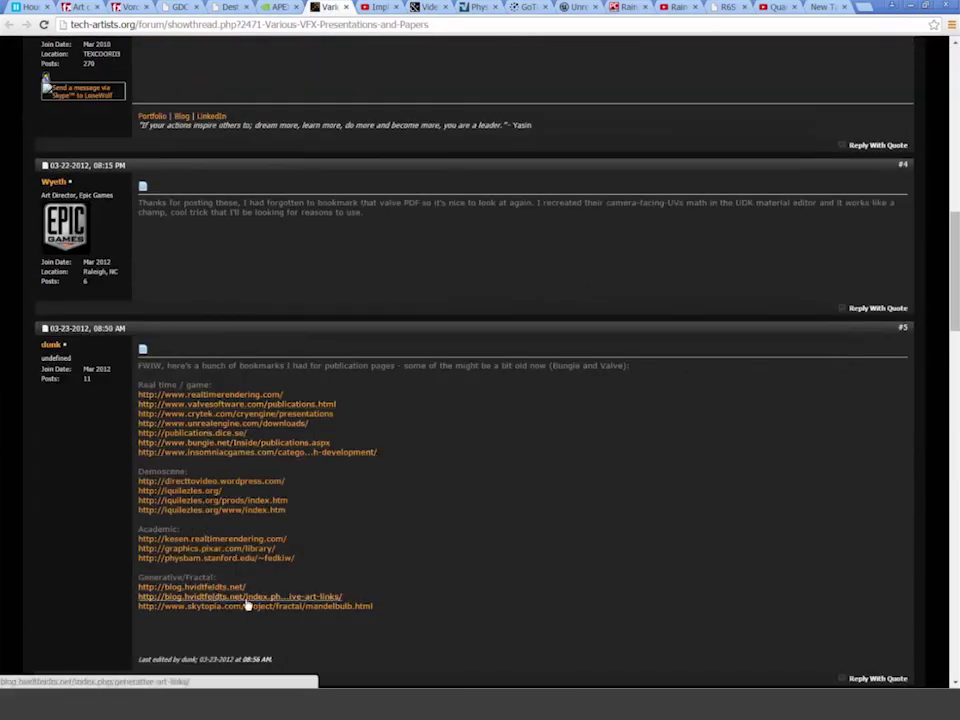
- Browse the RayFire Studios video tutorials page down to the Bricks modifier overview
click(383, 7)
click(428, 7)
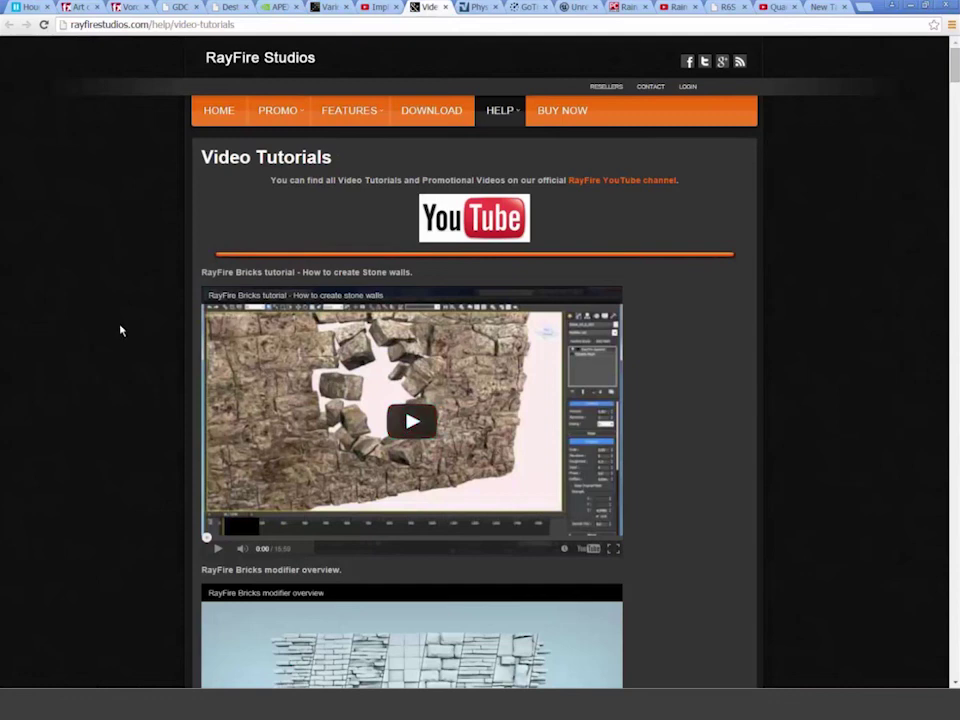
scroll(120, 330, down, 1)
scroll(322, 260, down, 2)
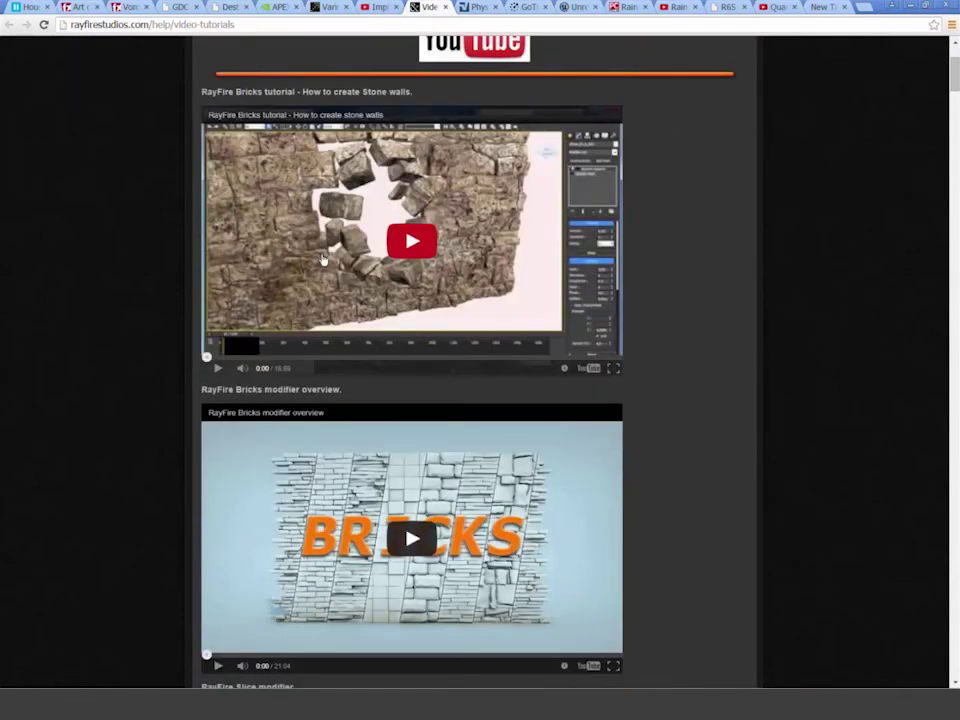
- Return to Maya, play the sphere-impact simulation of the fractured column, stop it and rewind to frame 1
click(907, 6)
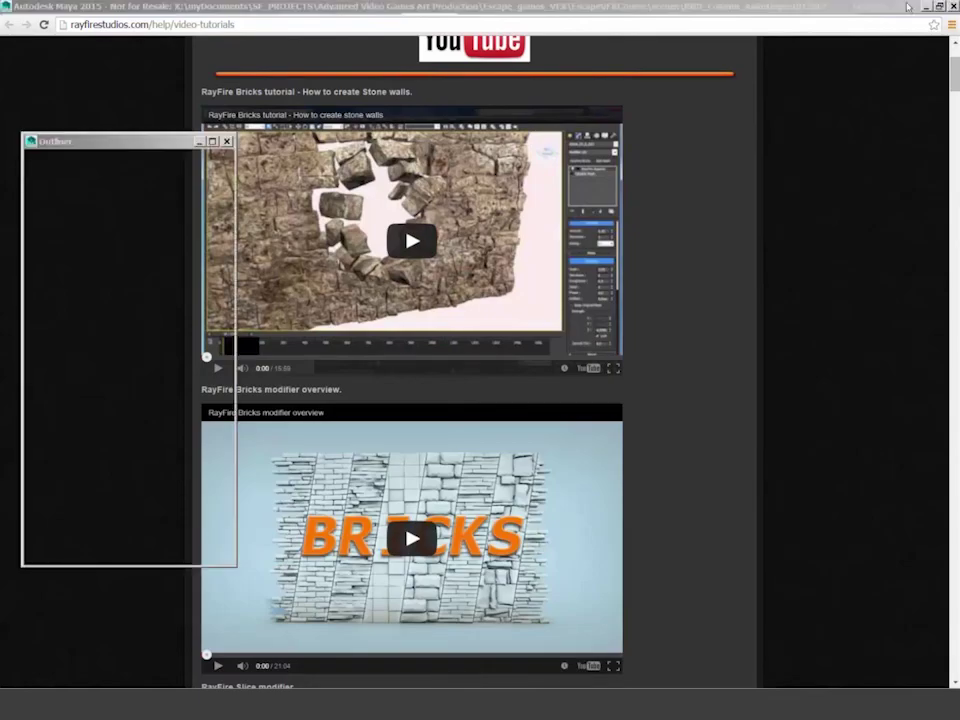
alt+right_drag(630, 295, 533, 298)
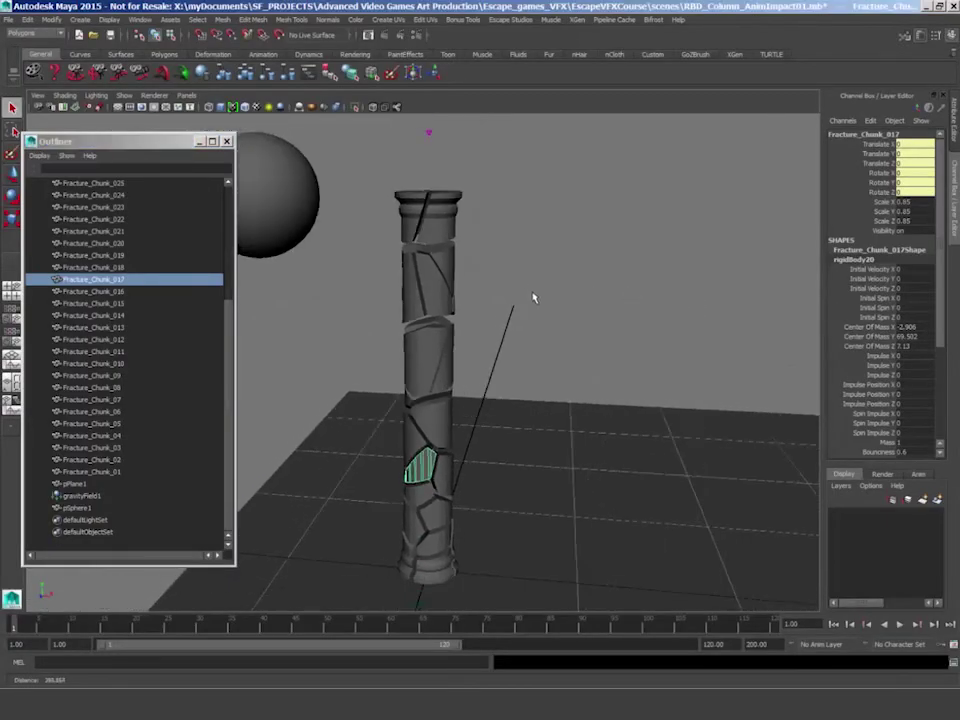
alt+drag(533, 298, 560, 292)
click(900, 627)
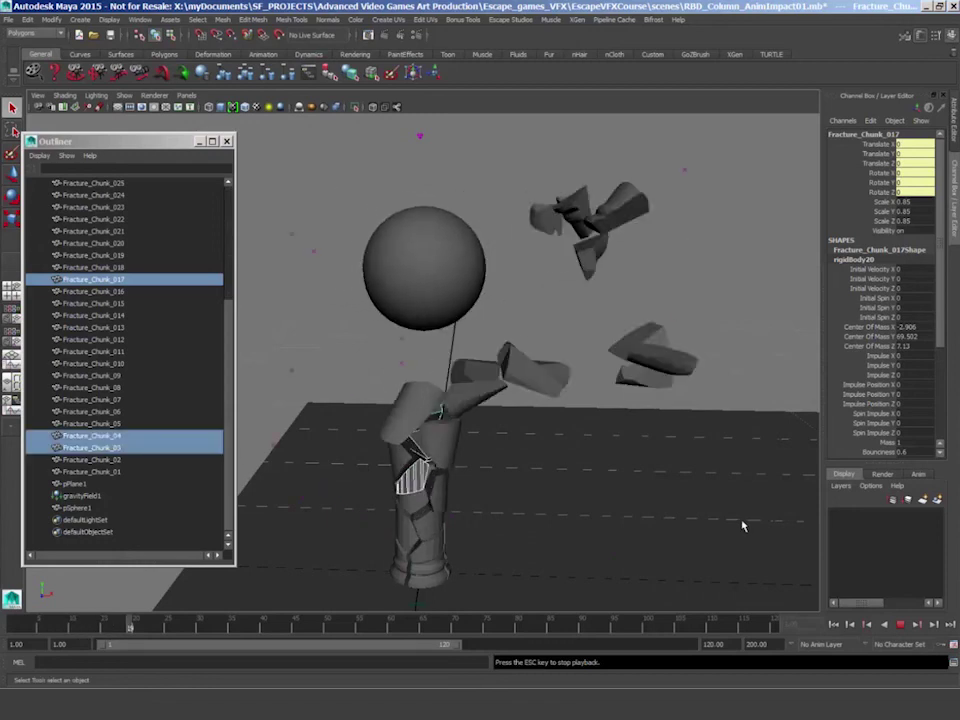
click(901, 626)
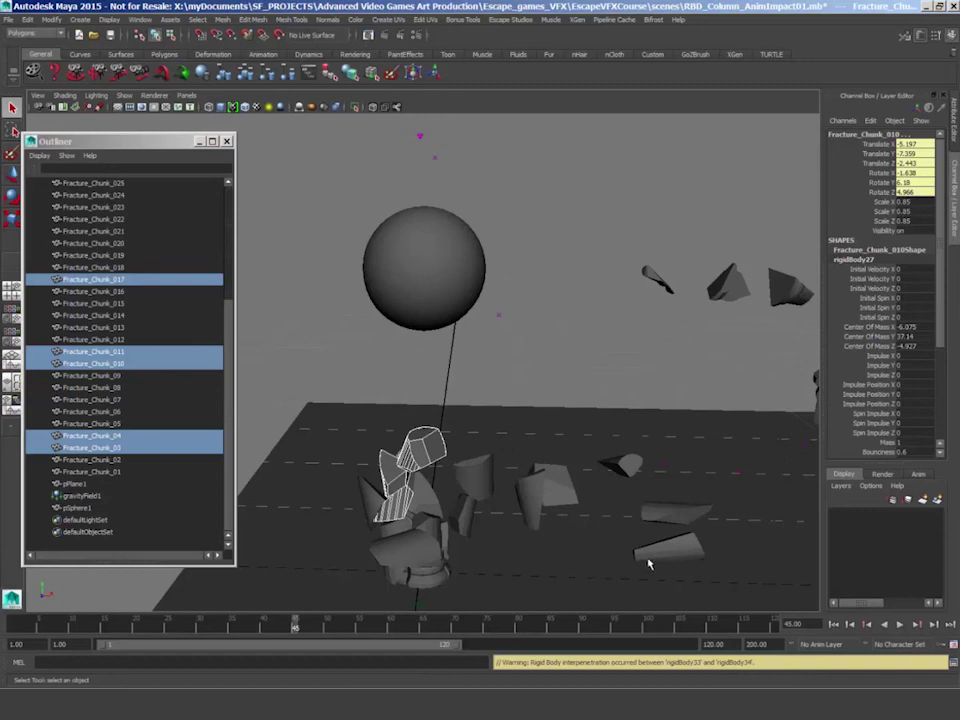
click(851, 625)
click(836, 625)
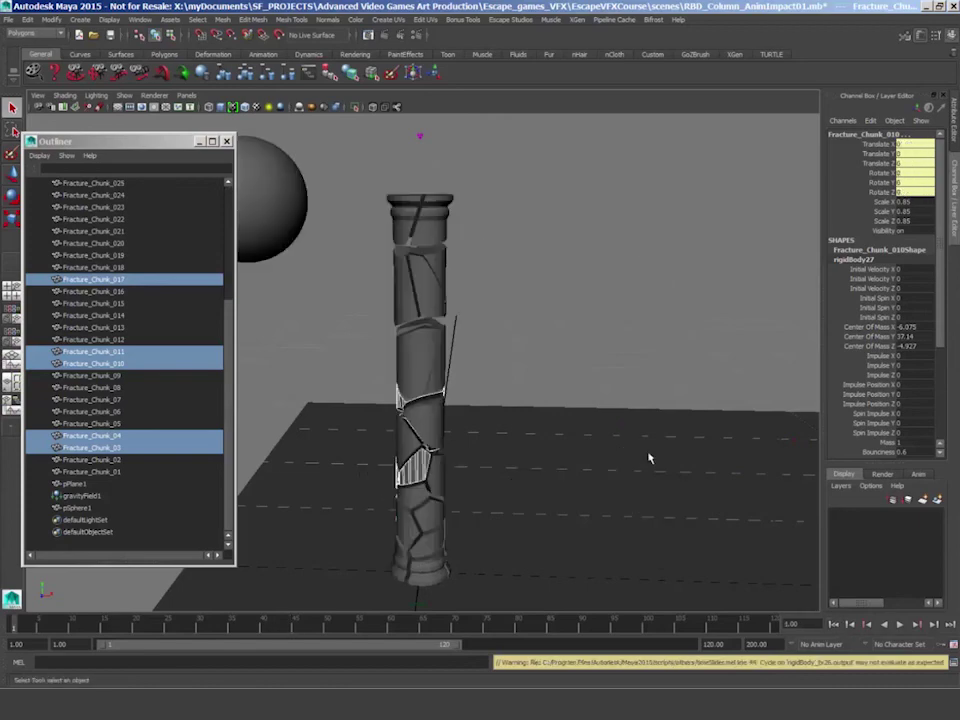
- Examine the Scale X, Y and Z channels of the selected fracture chunks and clear the selection
alt+drag(464, 313, 478, 250)
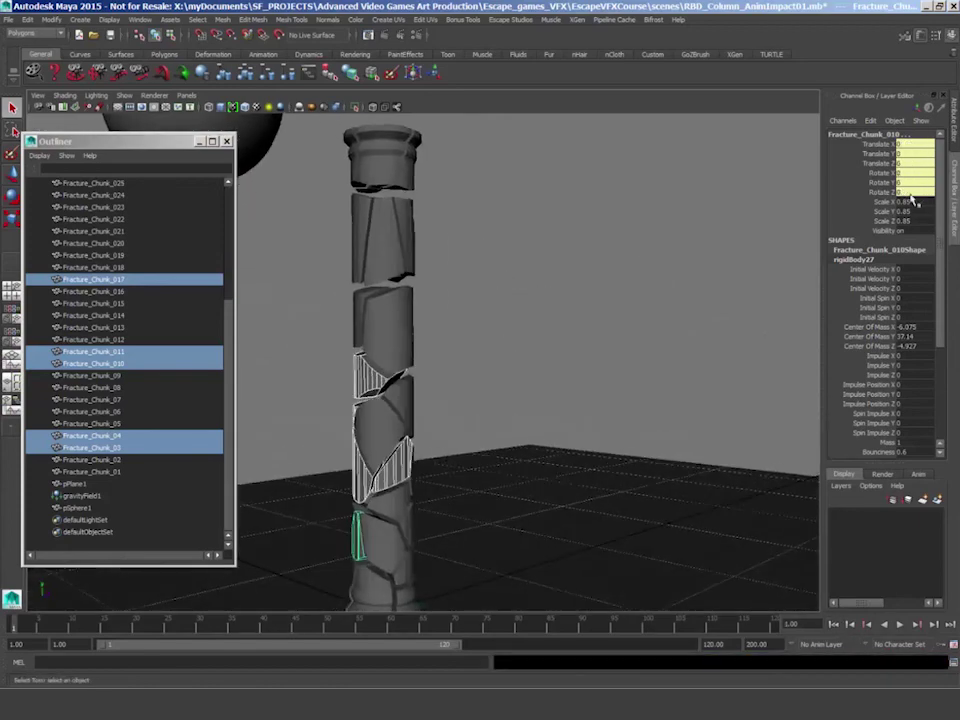
click(909, 203)
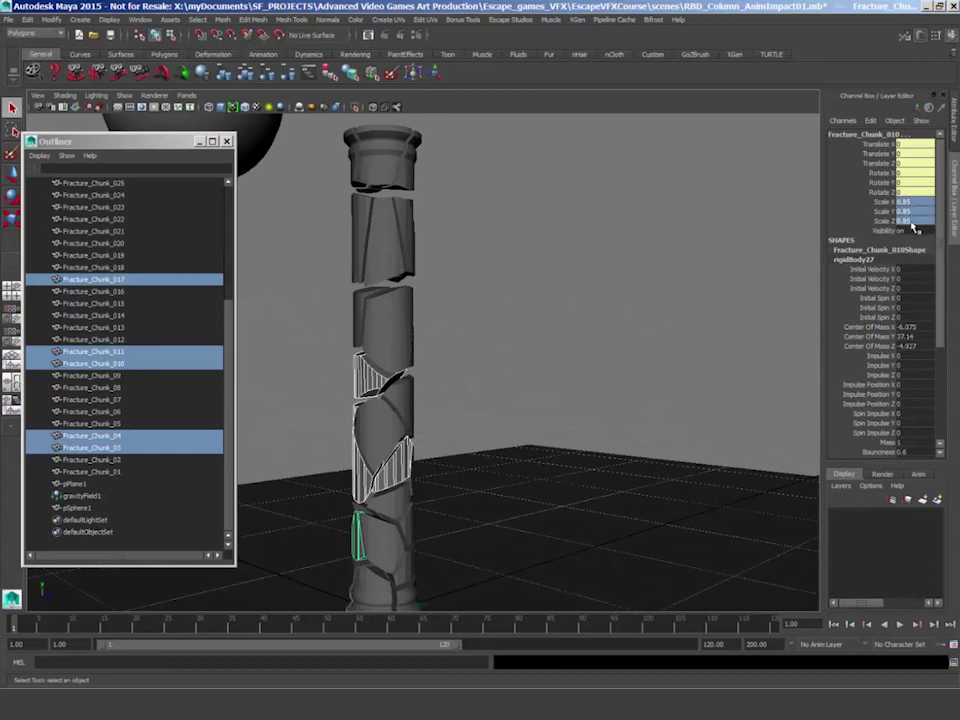
click(540, 237)
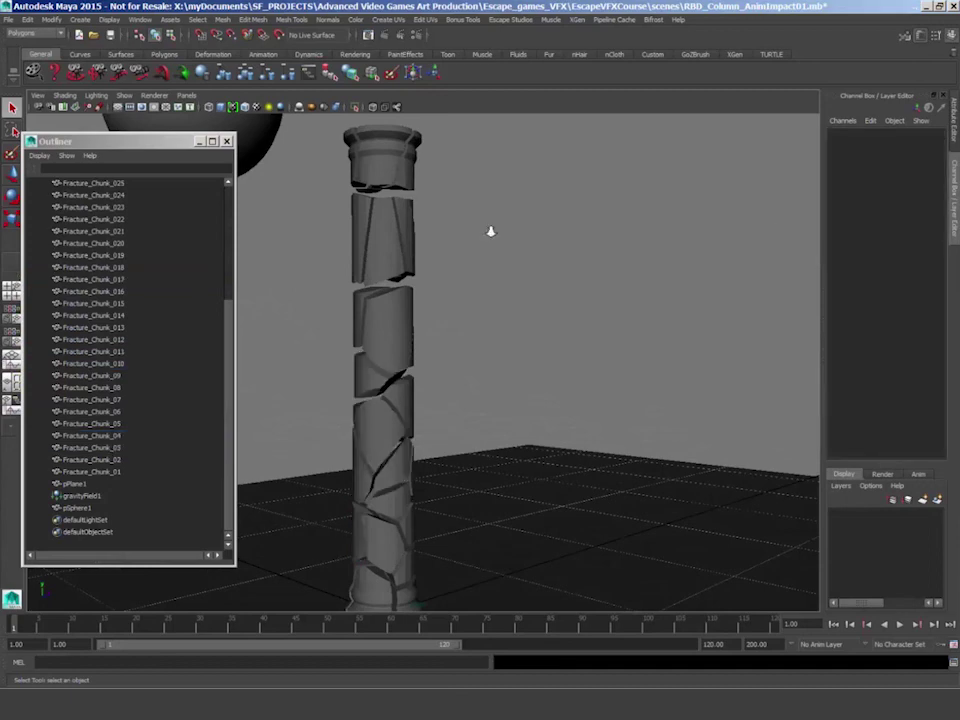
- Select all the column's fracture chunks without the floor plane and set their Scale X, Y and Z to 1
alt+drag(489, 231, 521, 566)
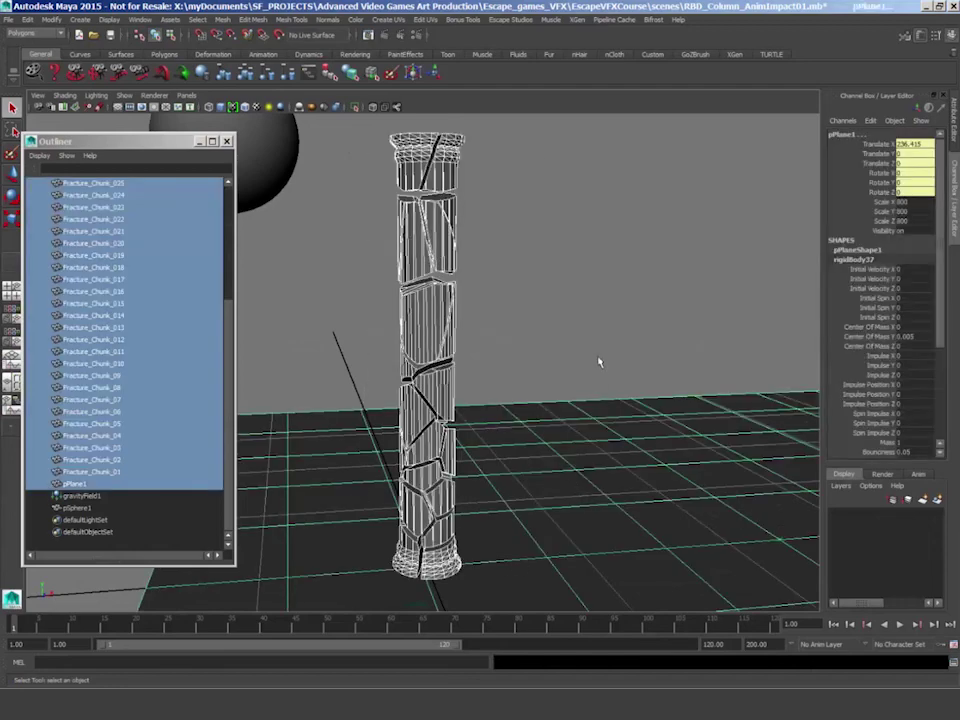
ctrl+click(623, 489)
drag(925, 206, 921, 222)
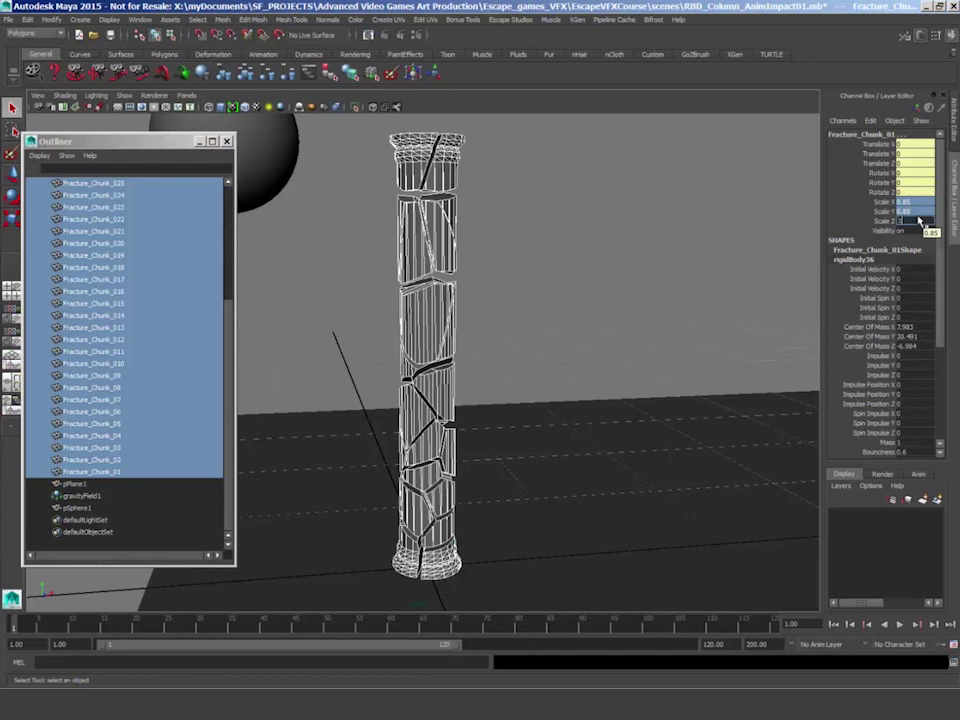
text(1)
key(Return)
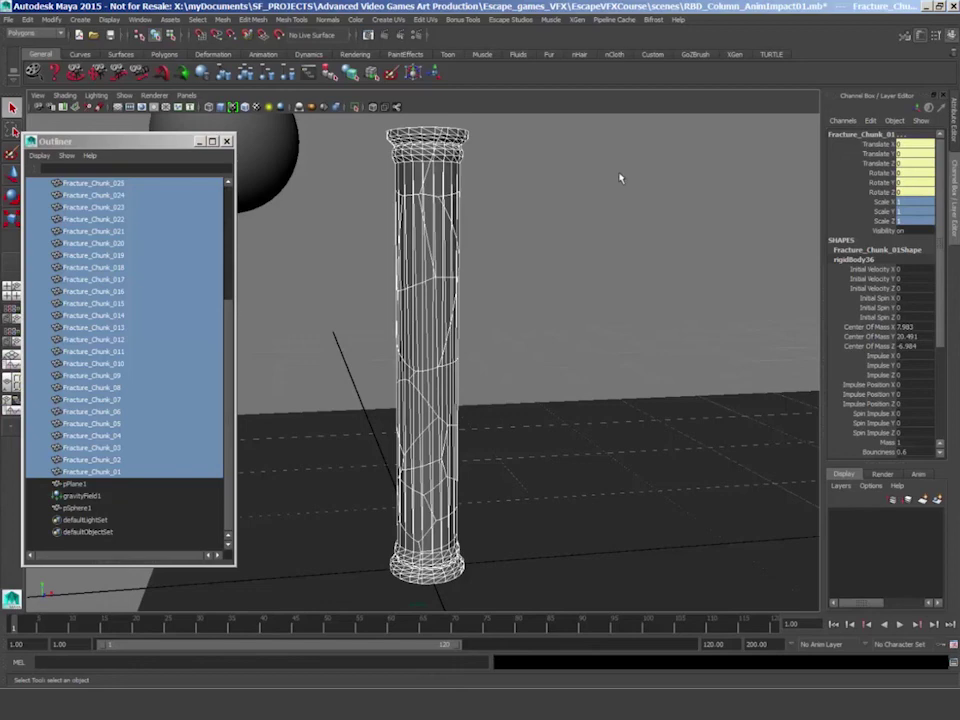
alt+drag(578, 189, 552, 189)
- Switch to the EscapeVFXCourse project in Unreal Editor and run RBD_Map to watch the columns' destruction animations
click(195, 700)
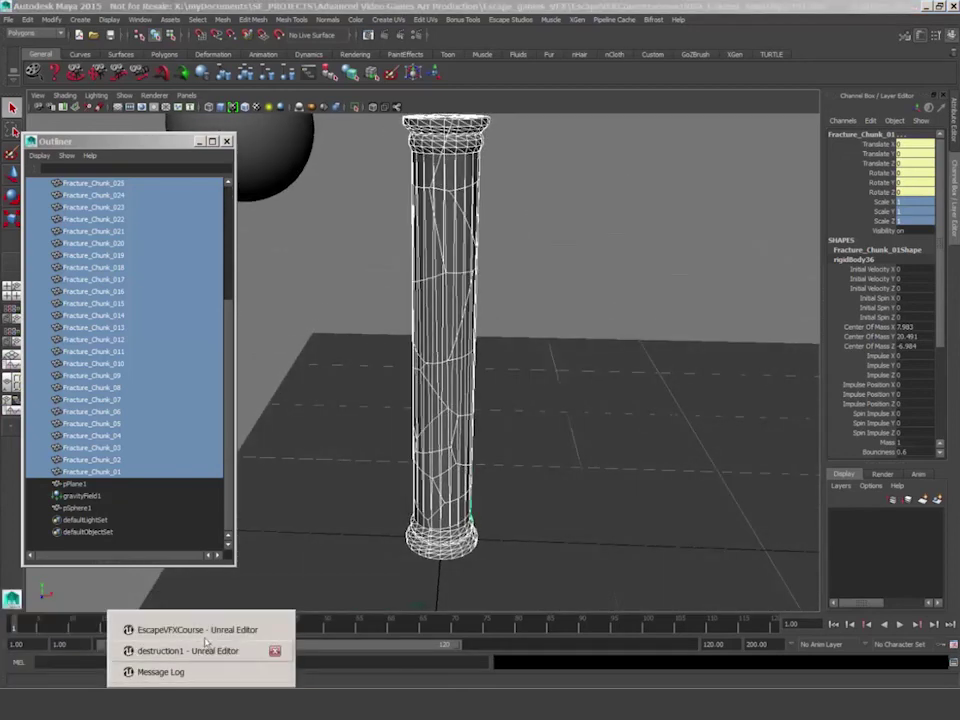
key(alt+Tab)
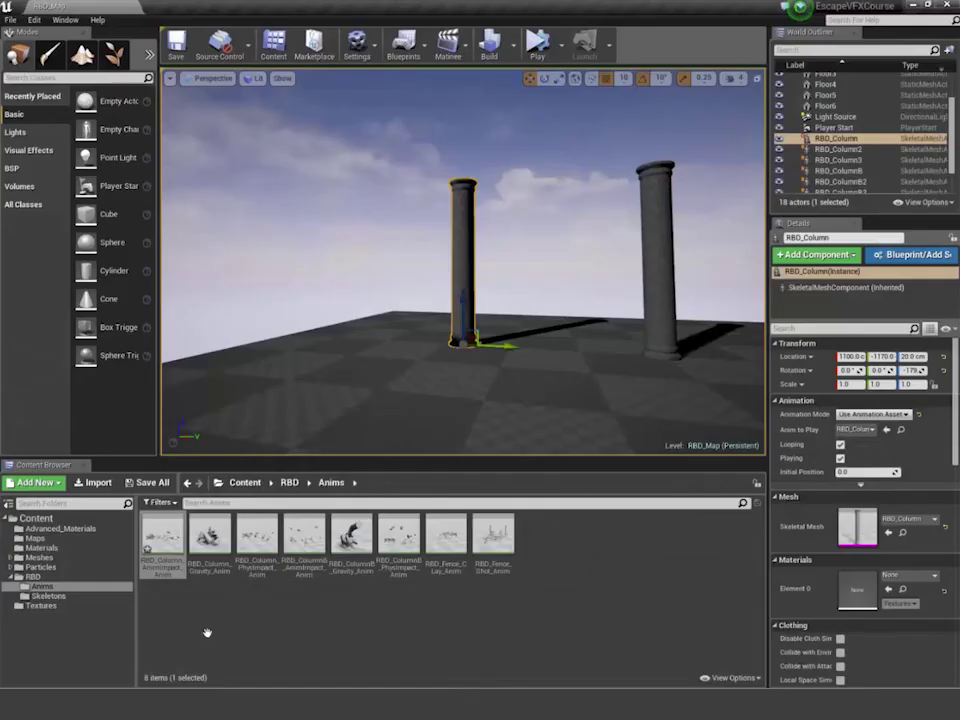
scroll(490, 260, up, 3)
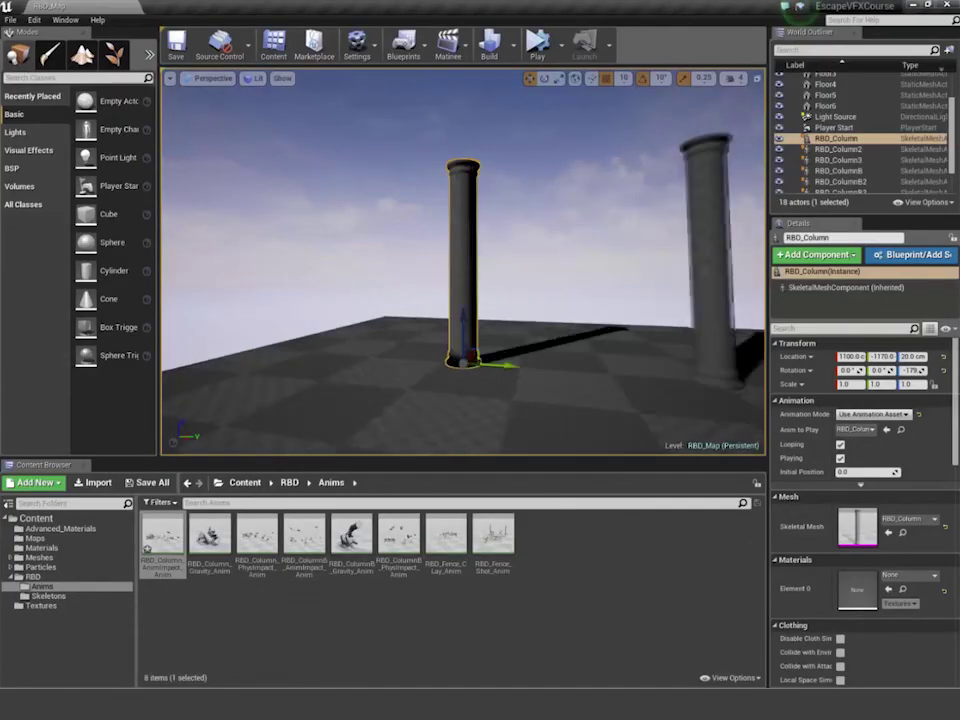
alt+drag(490, 260, 530, 270)
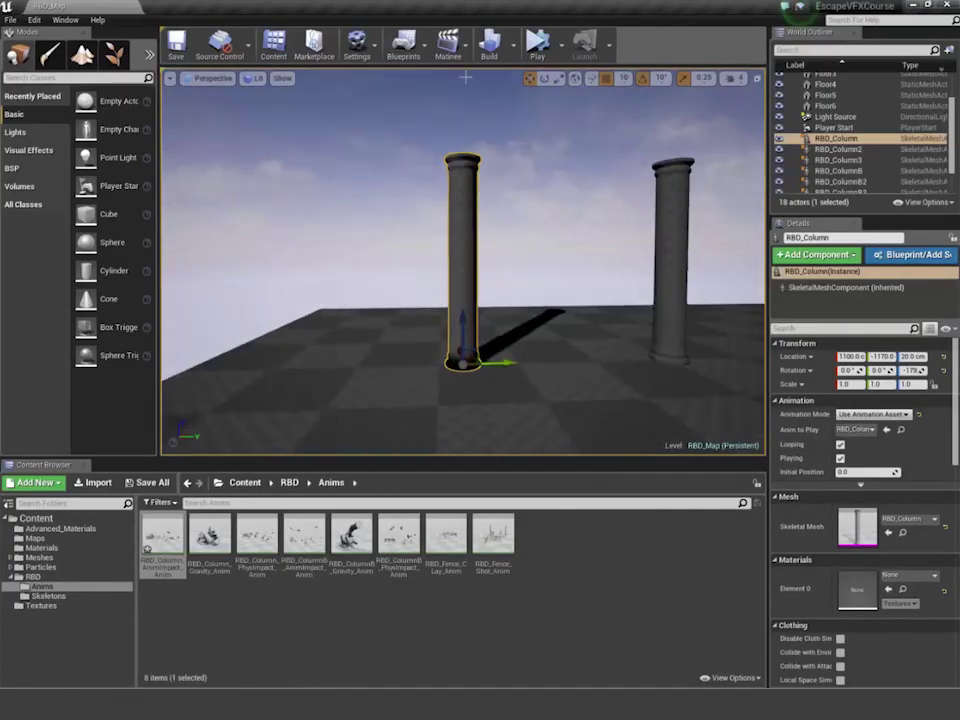
click(537, 42)
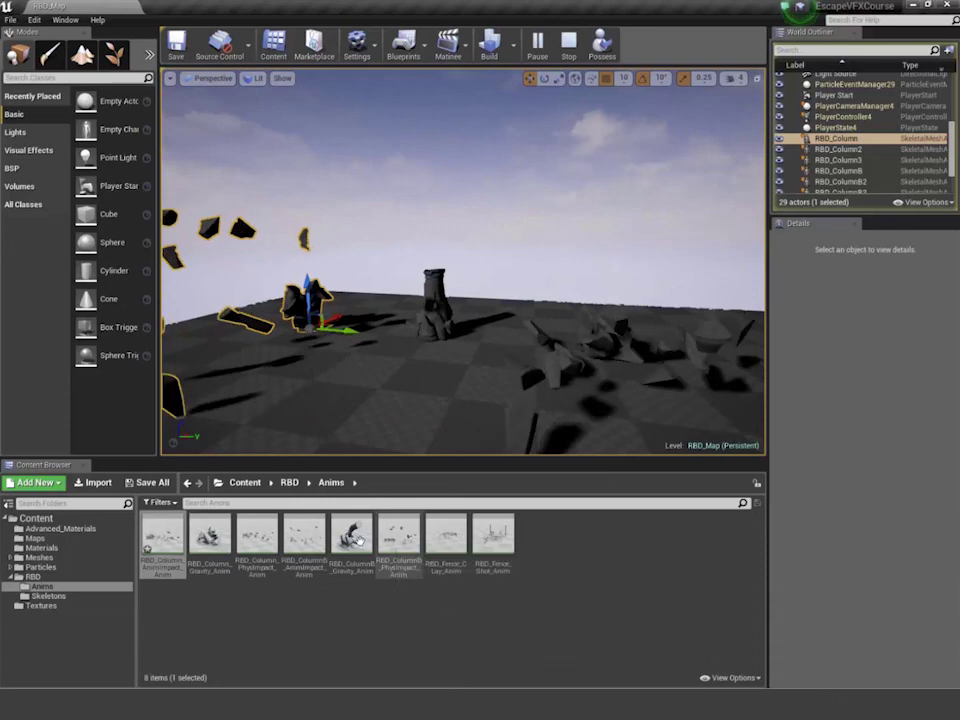
- Preview the RBD_ColumnB_Gravity_Anim animation in an enlarged editor window, then minimize that window
double_click(352, 536)
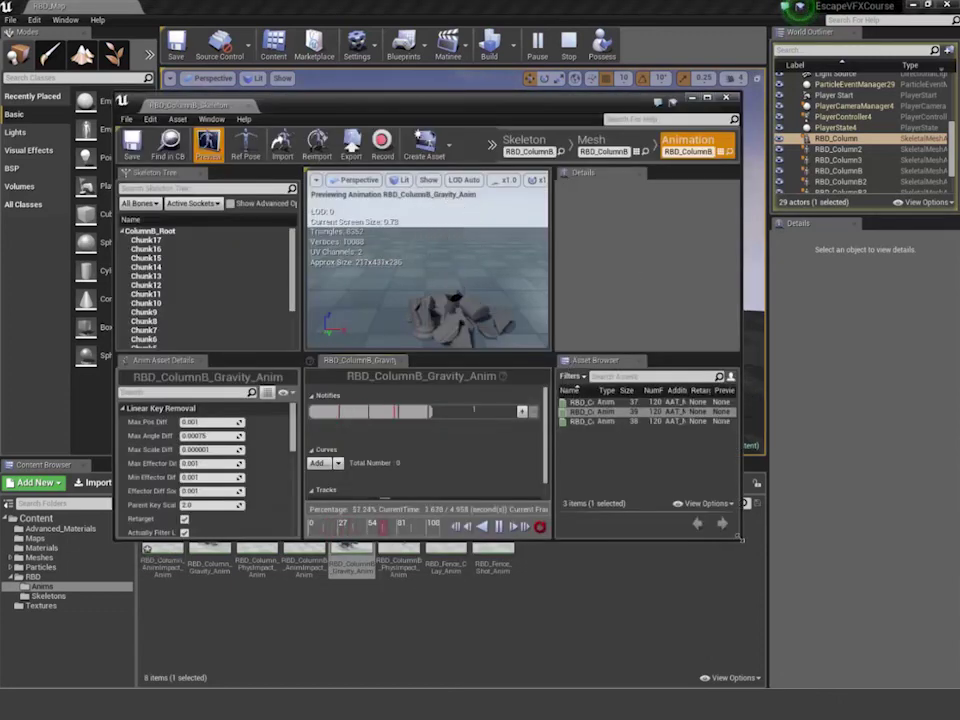
drag(740, 543, 931, 689)
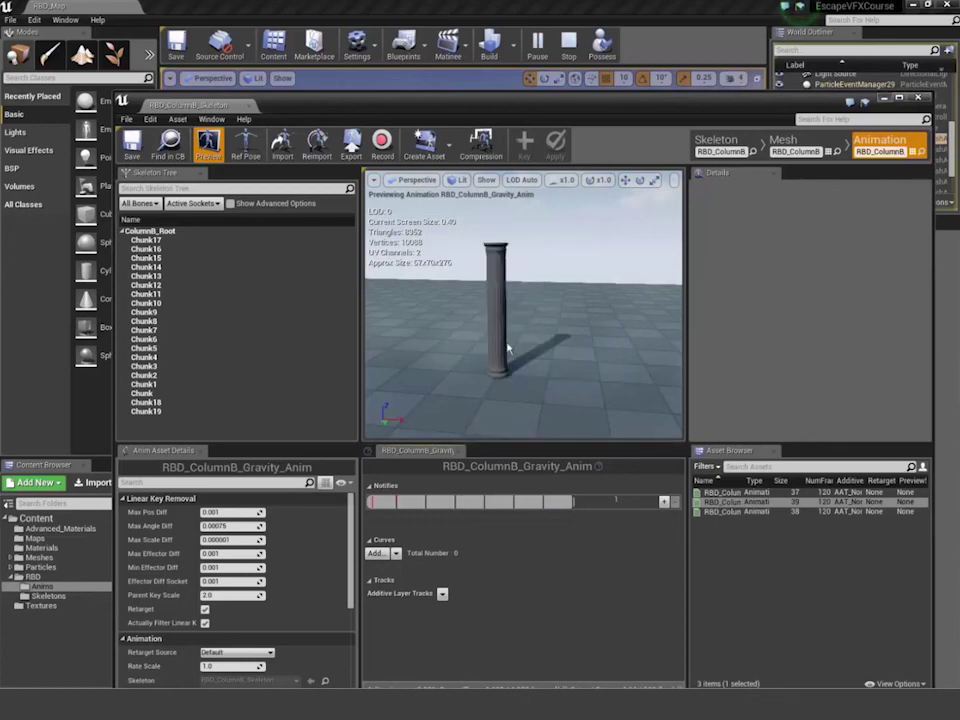
click(884, 99)
- Open the RBD_ColumnB skeletal mesh from the RBD Skeletons folder and reposition its editor window to inspect the whole column
click(73, 598)
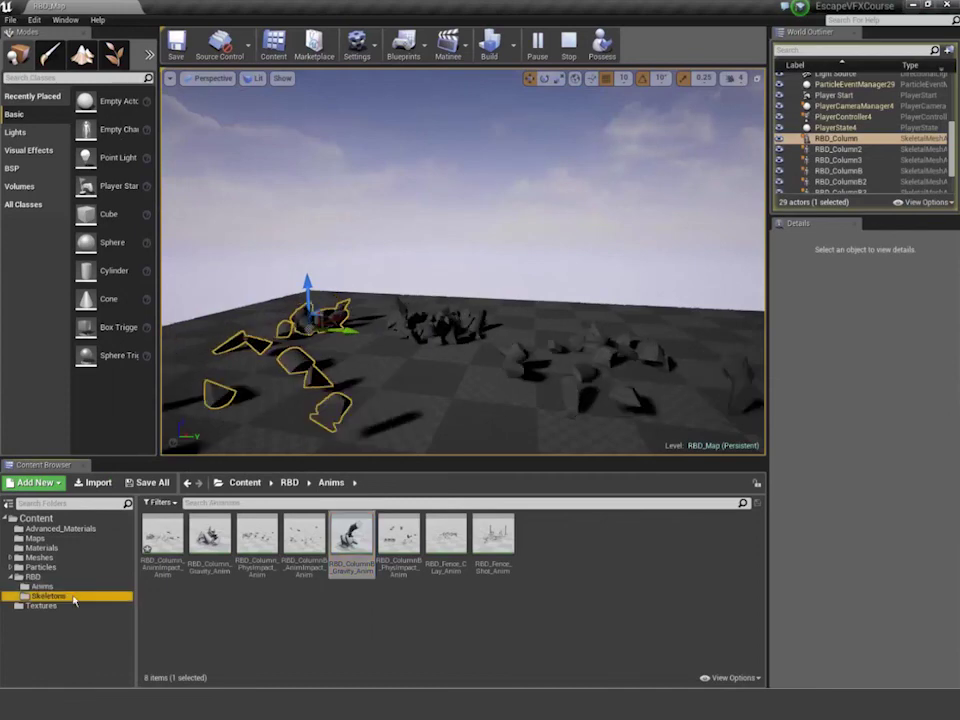
double_click(300, 535)
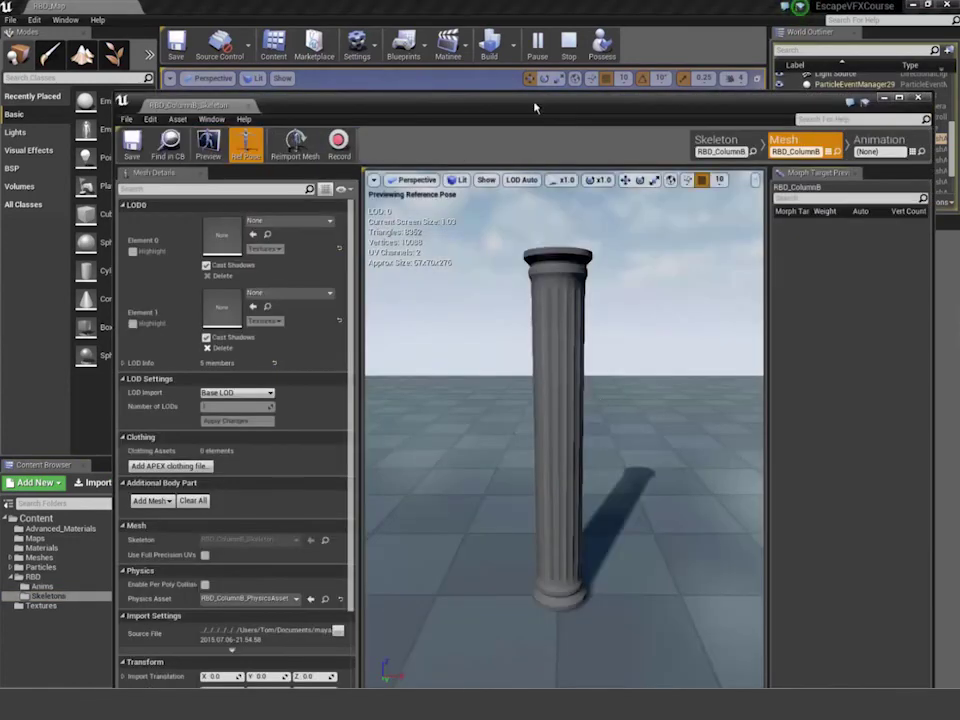
drag(535, 105, 488, 30)
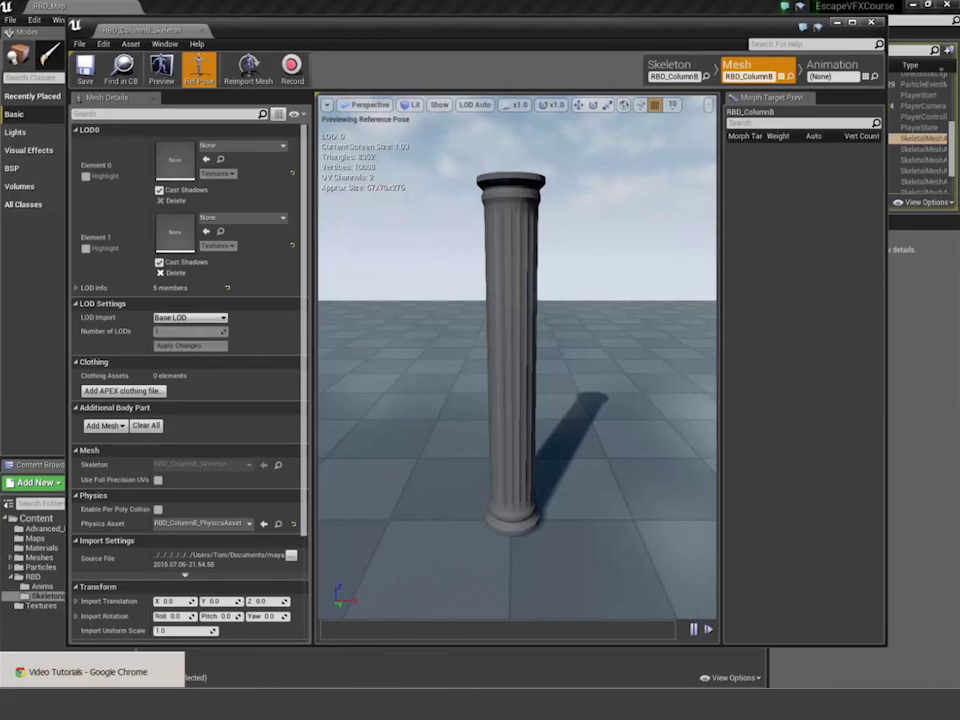
- Switch to Chrome and view the list of links in the tech-artists.org thread "Various VFX Presentations and Papers"
click(92, 690)
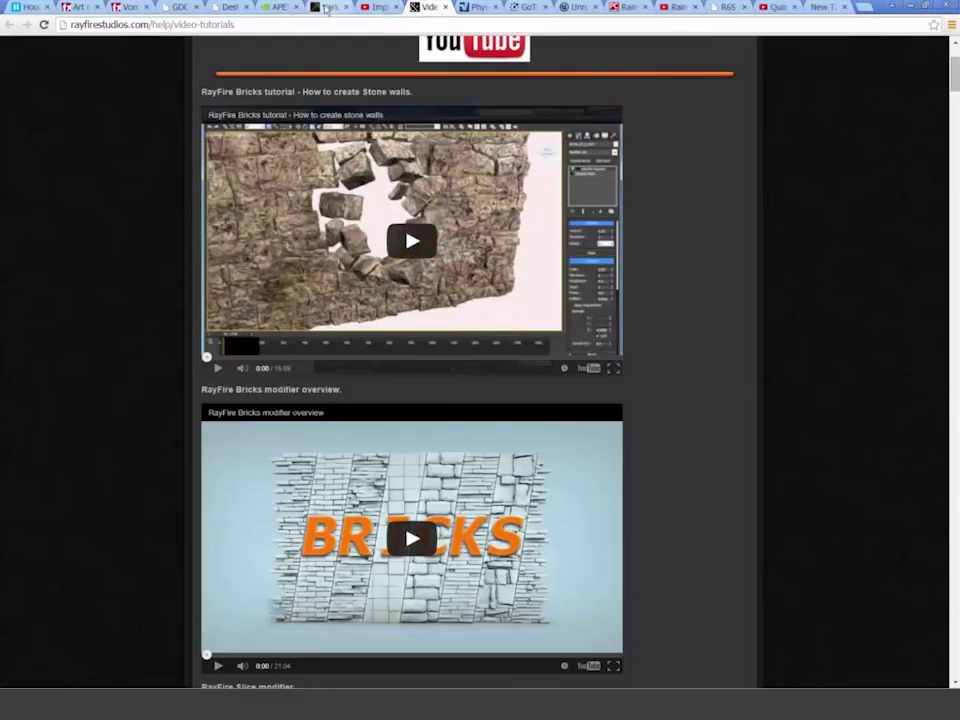
click(329, 8)
scroll(455, 144, up, 10)
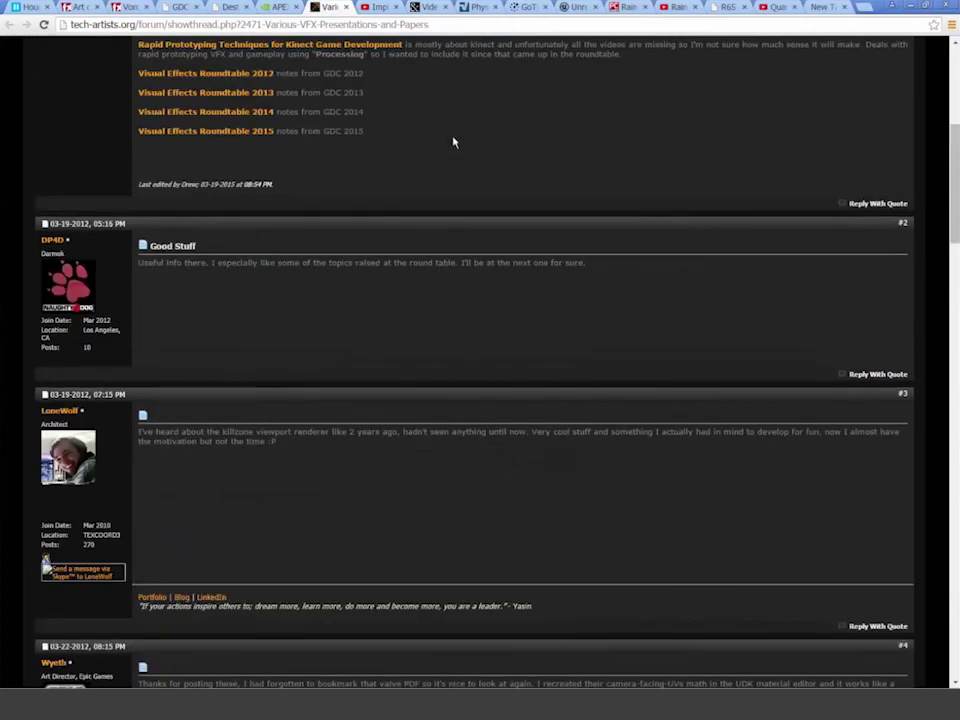
scroll(455, 140, up, 5)
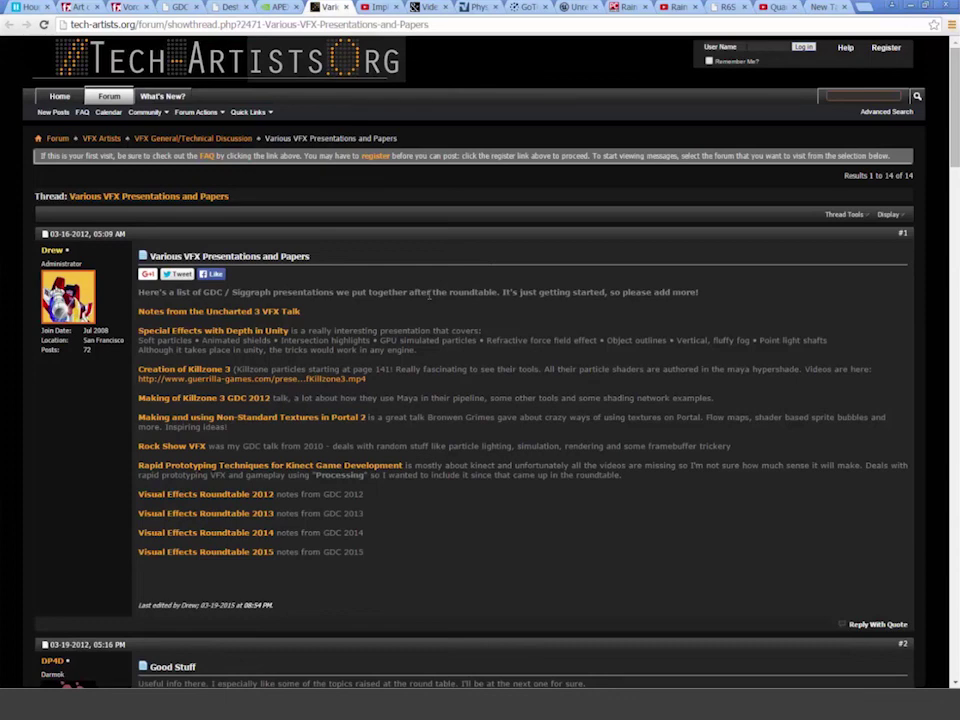
scroll(430, 293, down, 3)
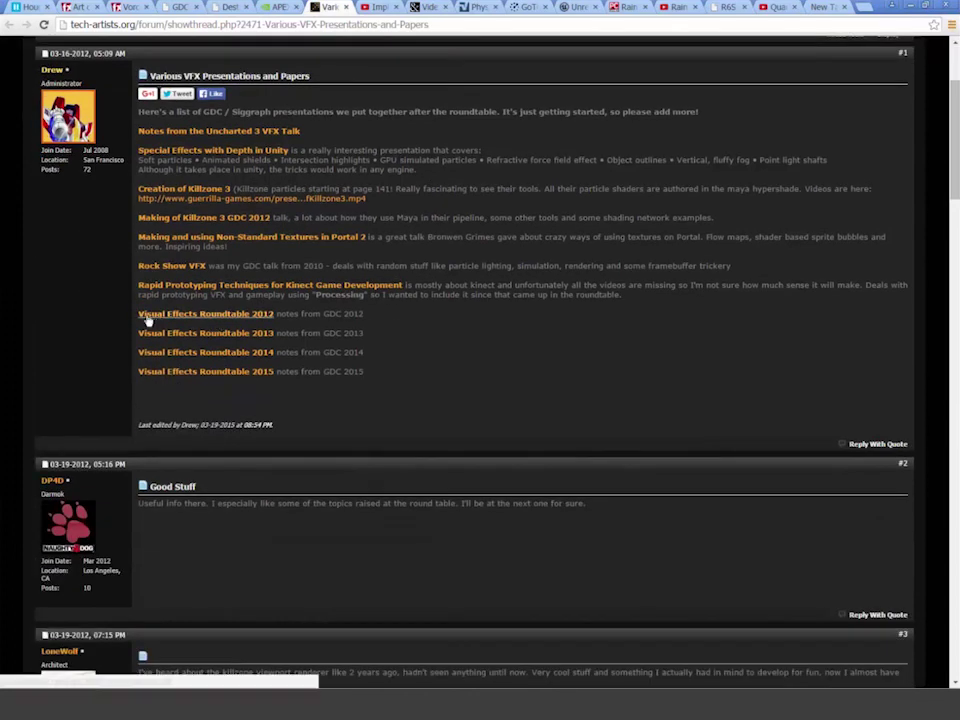
- Open the Visual Effects Roundtable 2015 notes, skim through the flipbook and student-skills sections, and return to the beginning
click(243, 374)
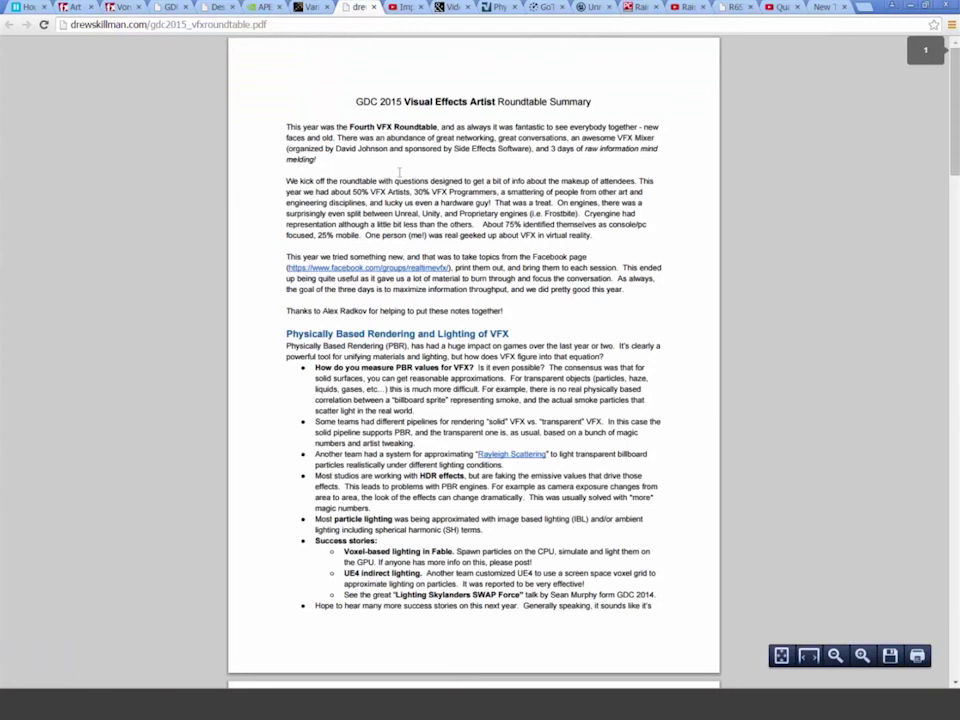
scroll(427, 218, down, 1)
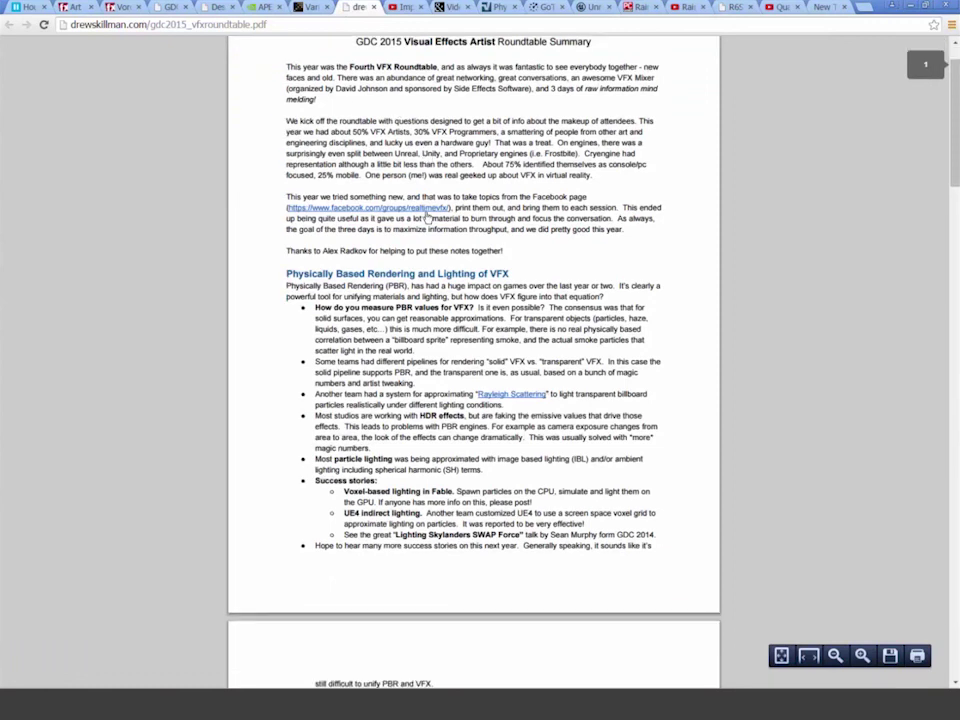
scroll(427, 218, down, 5)
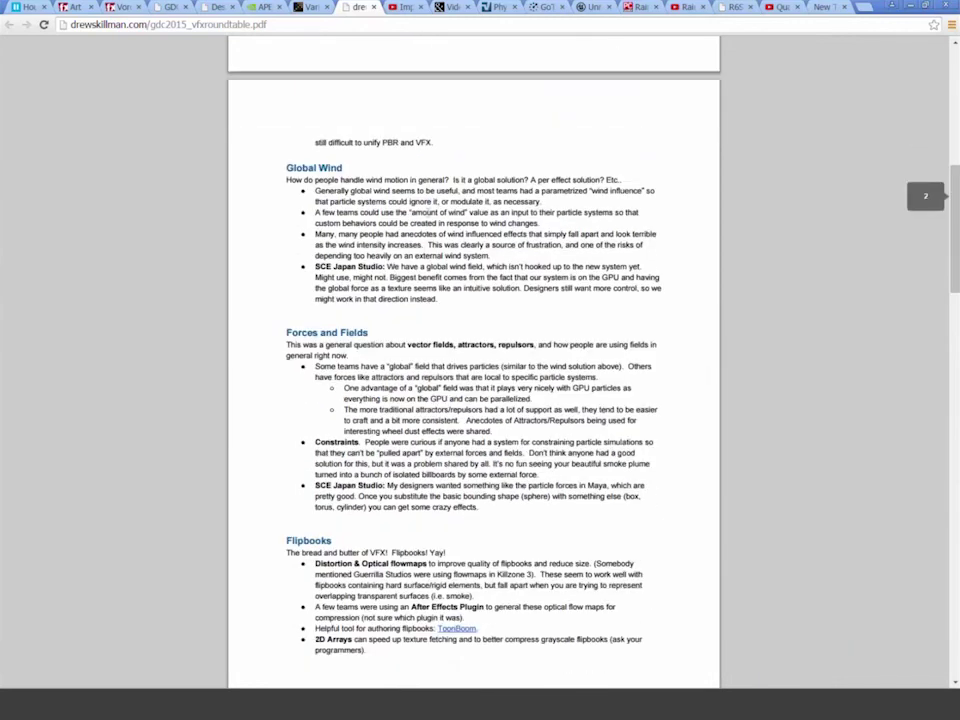
scroll(427, 214, down, 4)
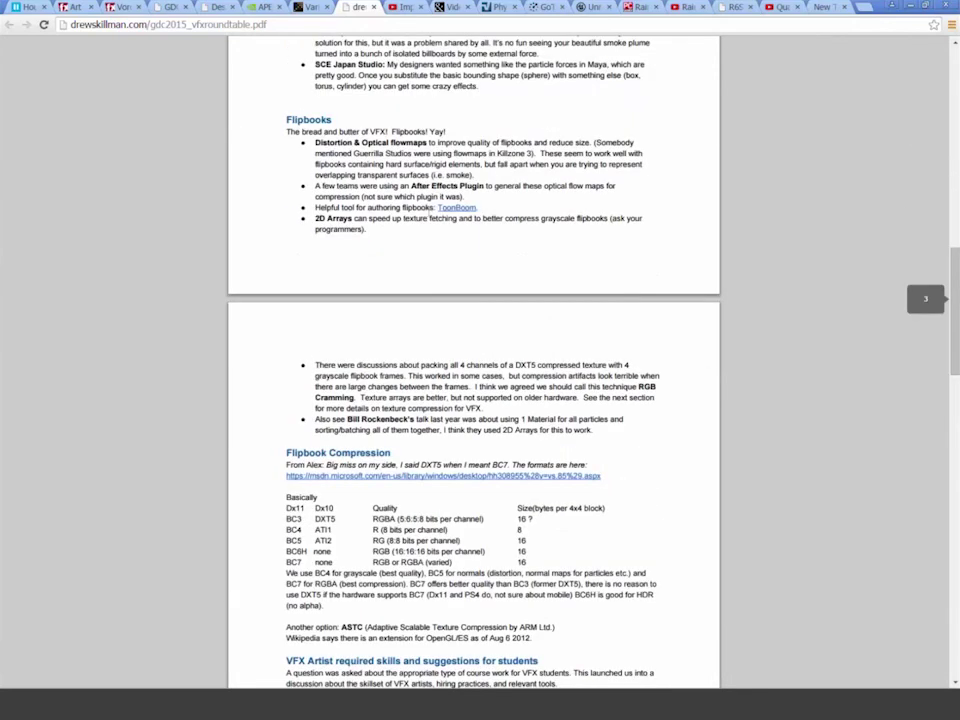
scroll(430, 216, down, 3)
scroll(395, 284, up, 1)
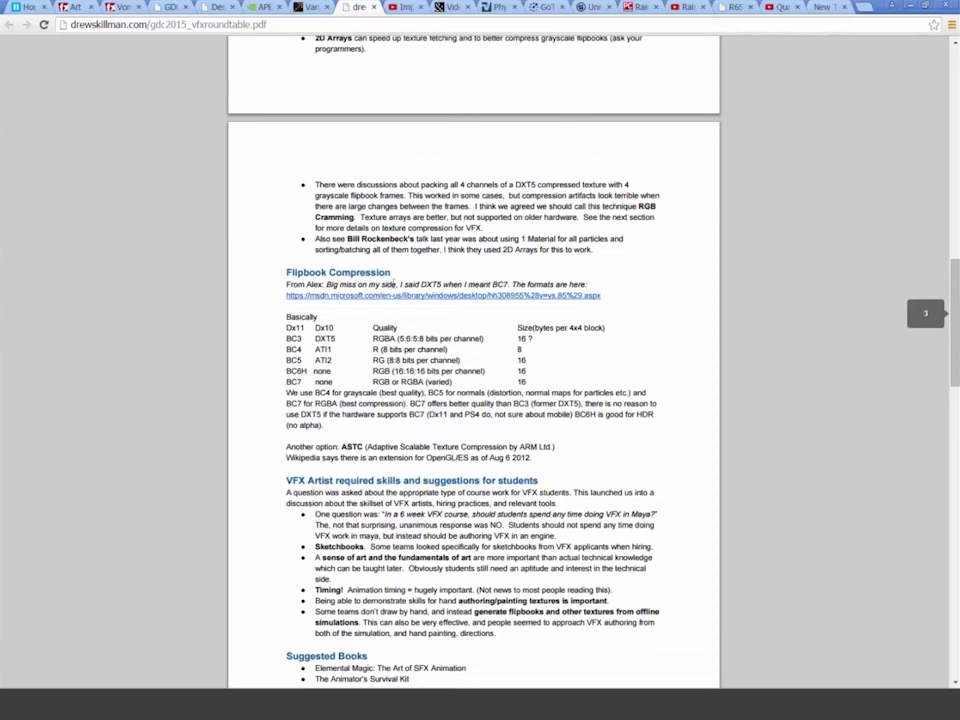
scroll(393, 284, up, 12)
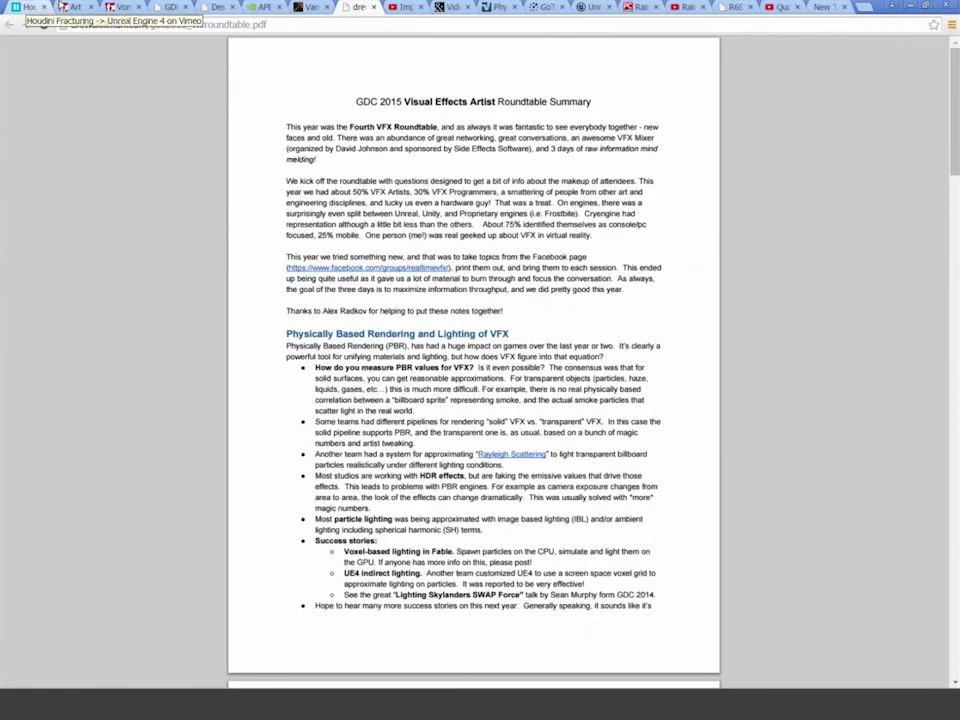
- Show the already open fxguide article "Art of Destruction" from its title and introduction
click(75, 7)
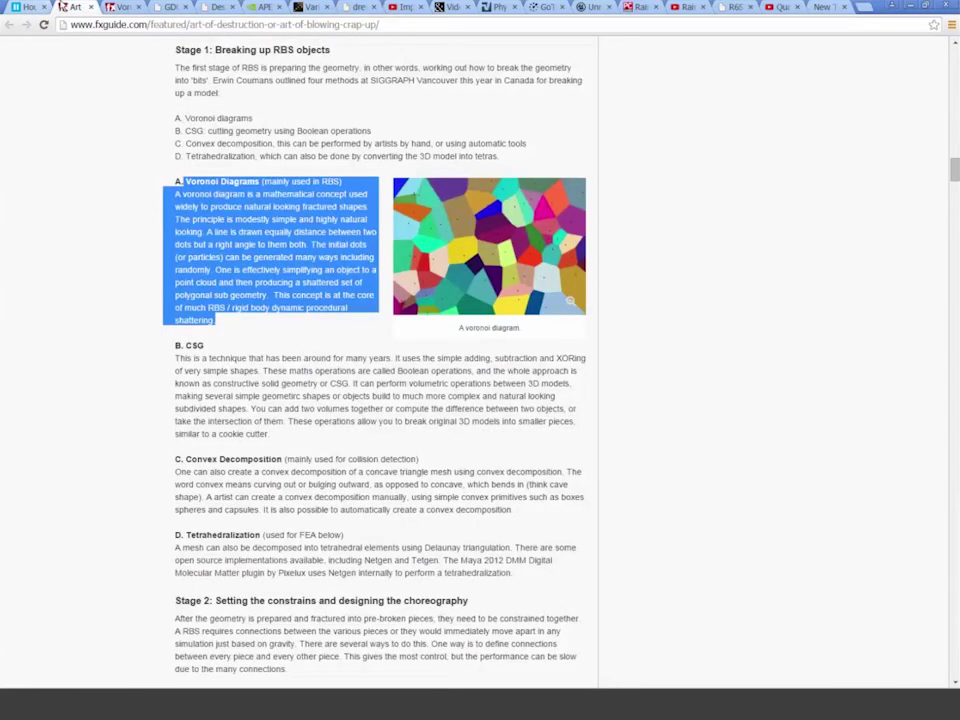
scroll(302, 344, up, 2)
scroll(302, 344, up, 5)
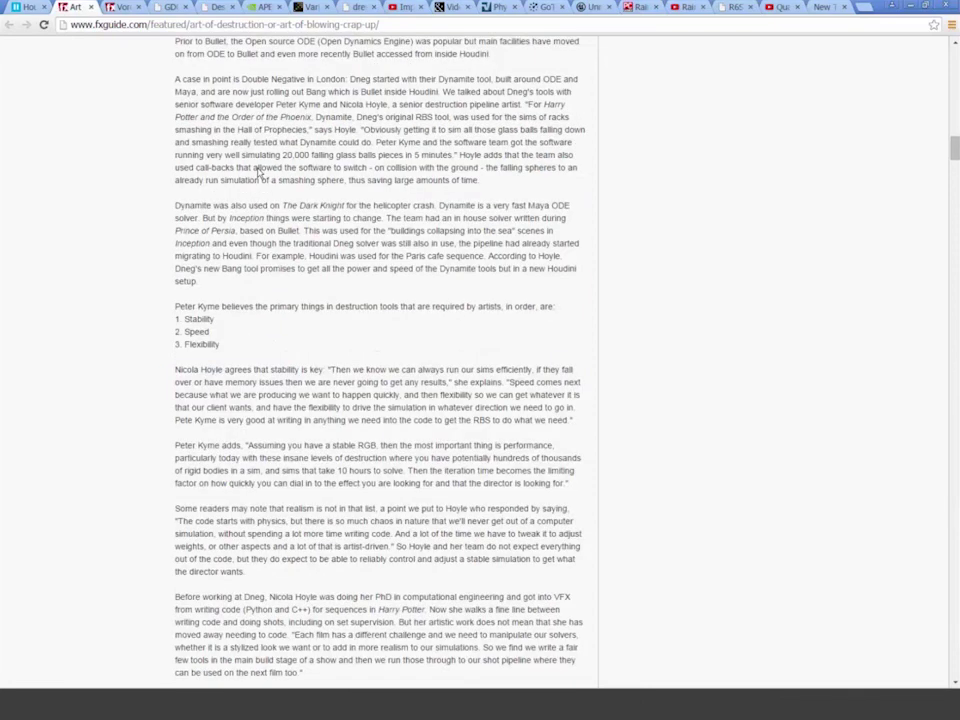
scroll(258, 172, up, 5)
scroll(241, 170, up, 6)
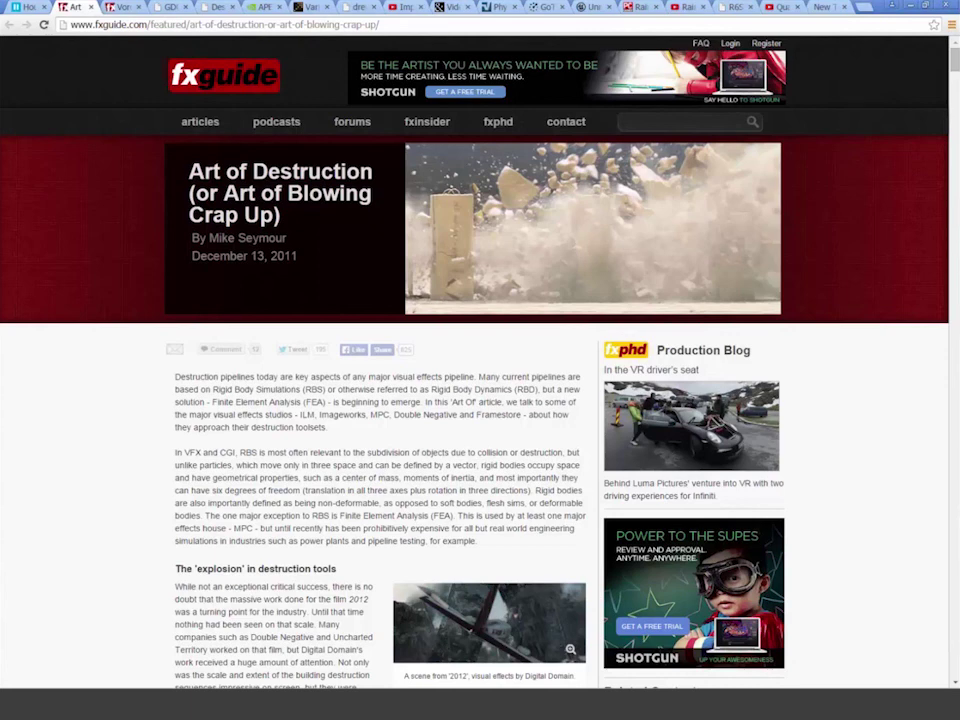
- From the Unreal Engine blog, open the Video Tutorials page and look through its Browse by Topic categories
click(203, 687)
click(596, 7)
mouse_move(100, 55)
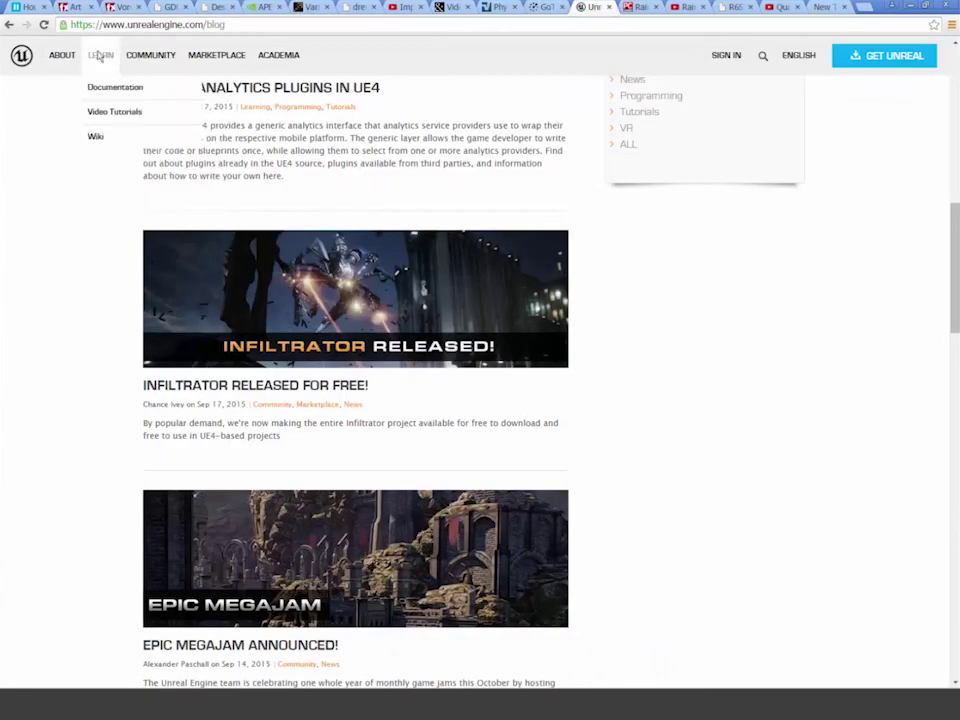
click(113, 114)
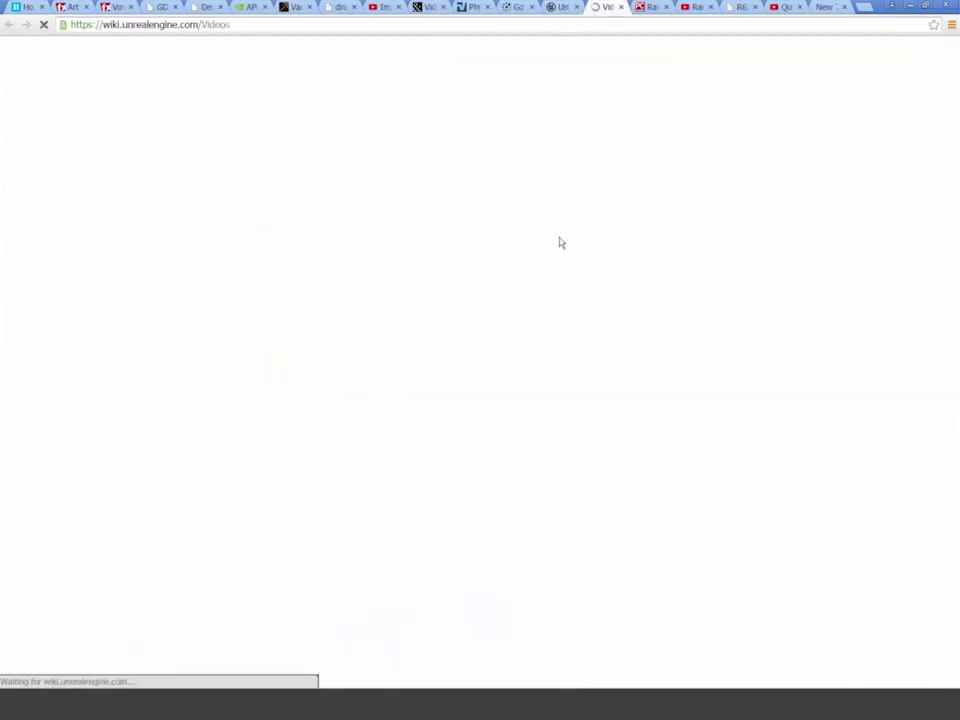
scroll(502, 332, down, 3)
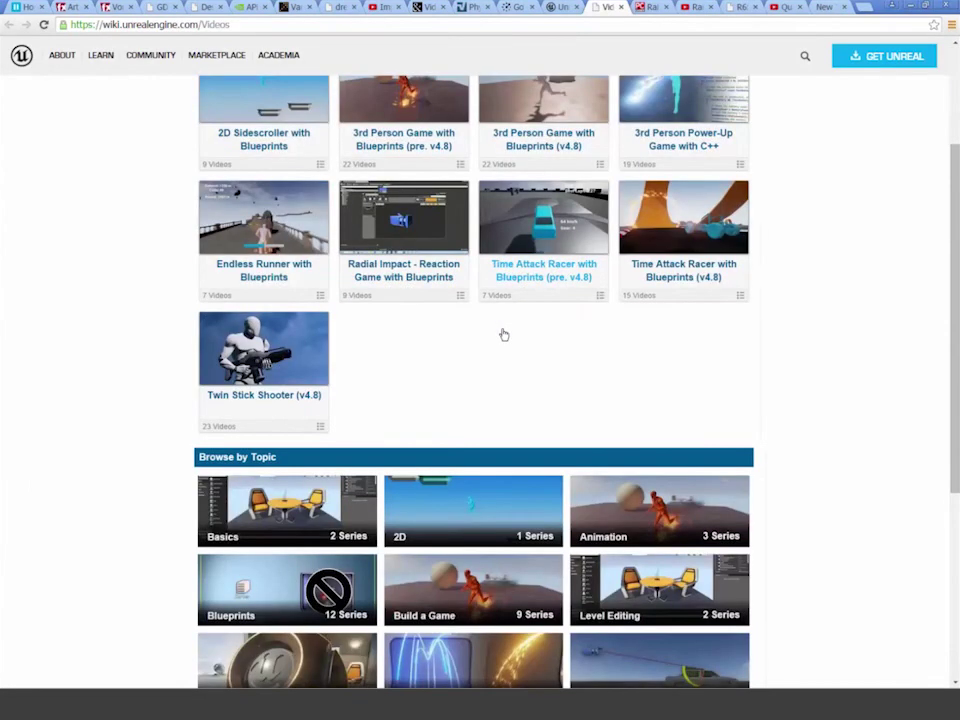
scroll(504, 334, down, 3)
scroll(441, 372, up, 1)
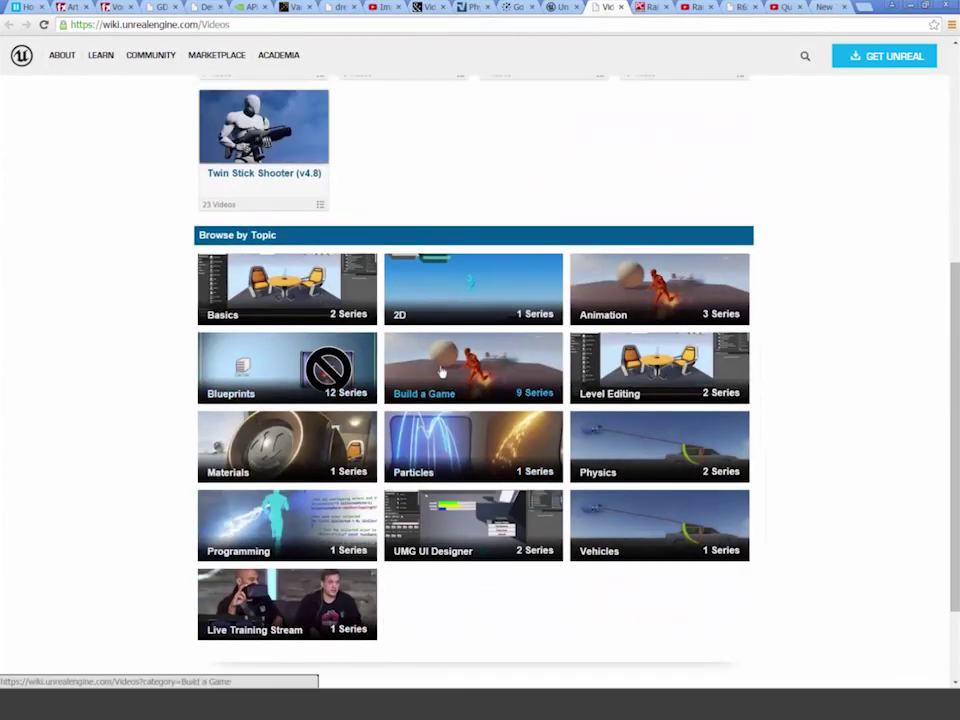